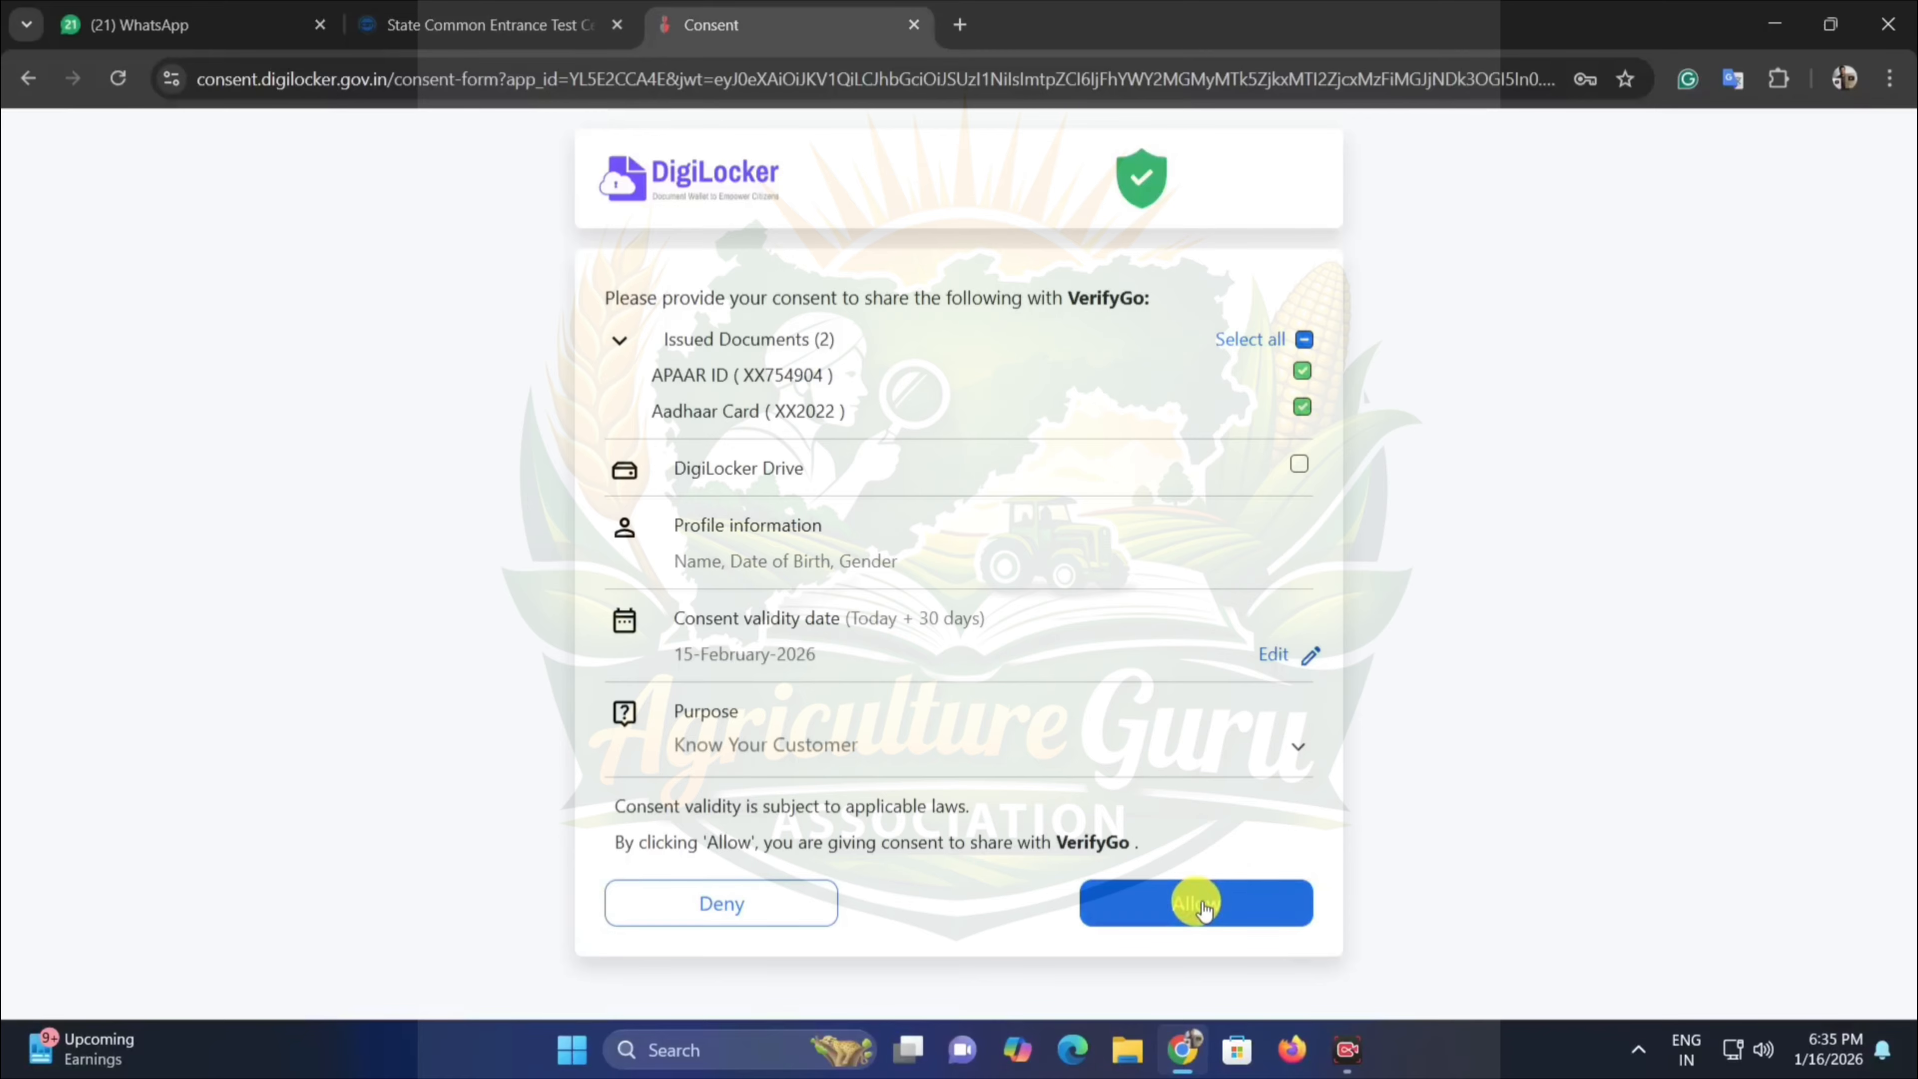
Allow DigiLocker to share the APAAR ID and Aadhaar Card with VerifyGo.
left_click(1202, 905)
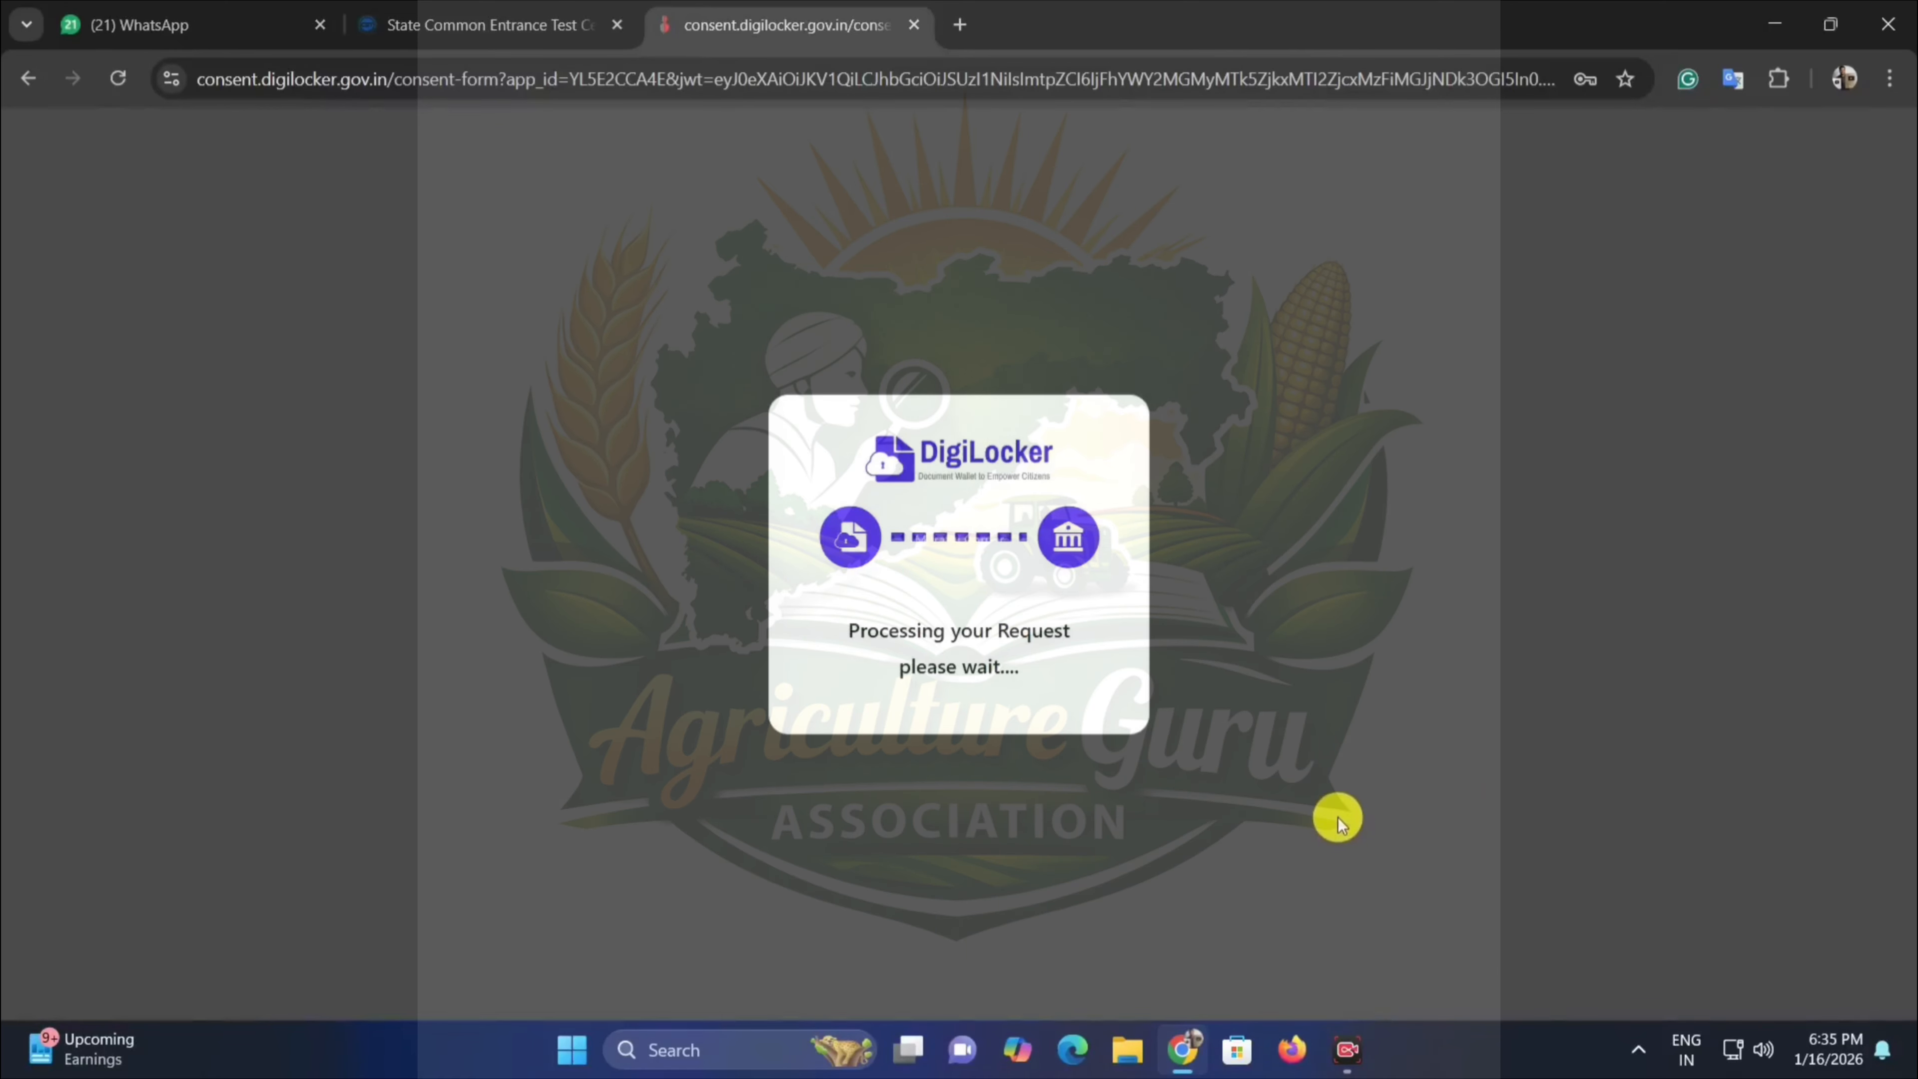
left_click(1540, 979)
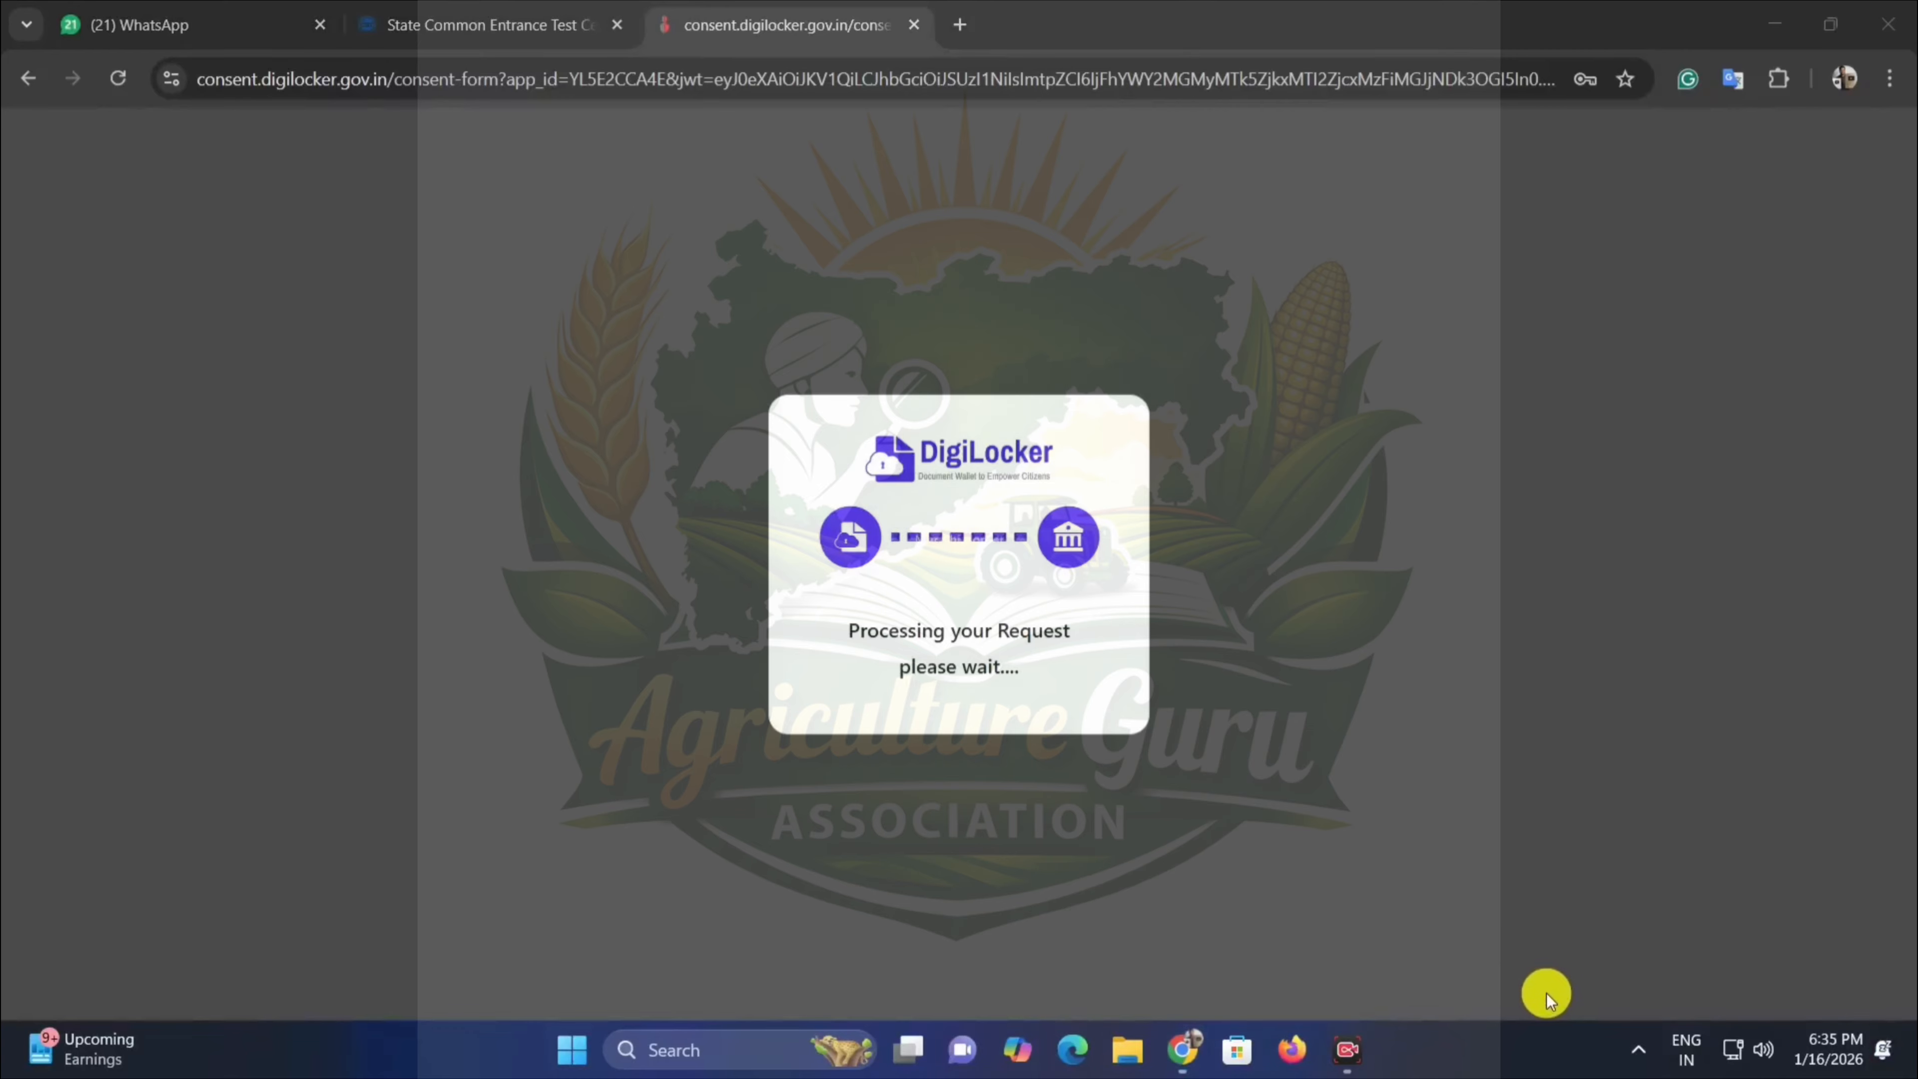
left_click(1546, 994)
left_click(1546, 993)
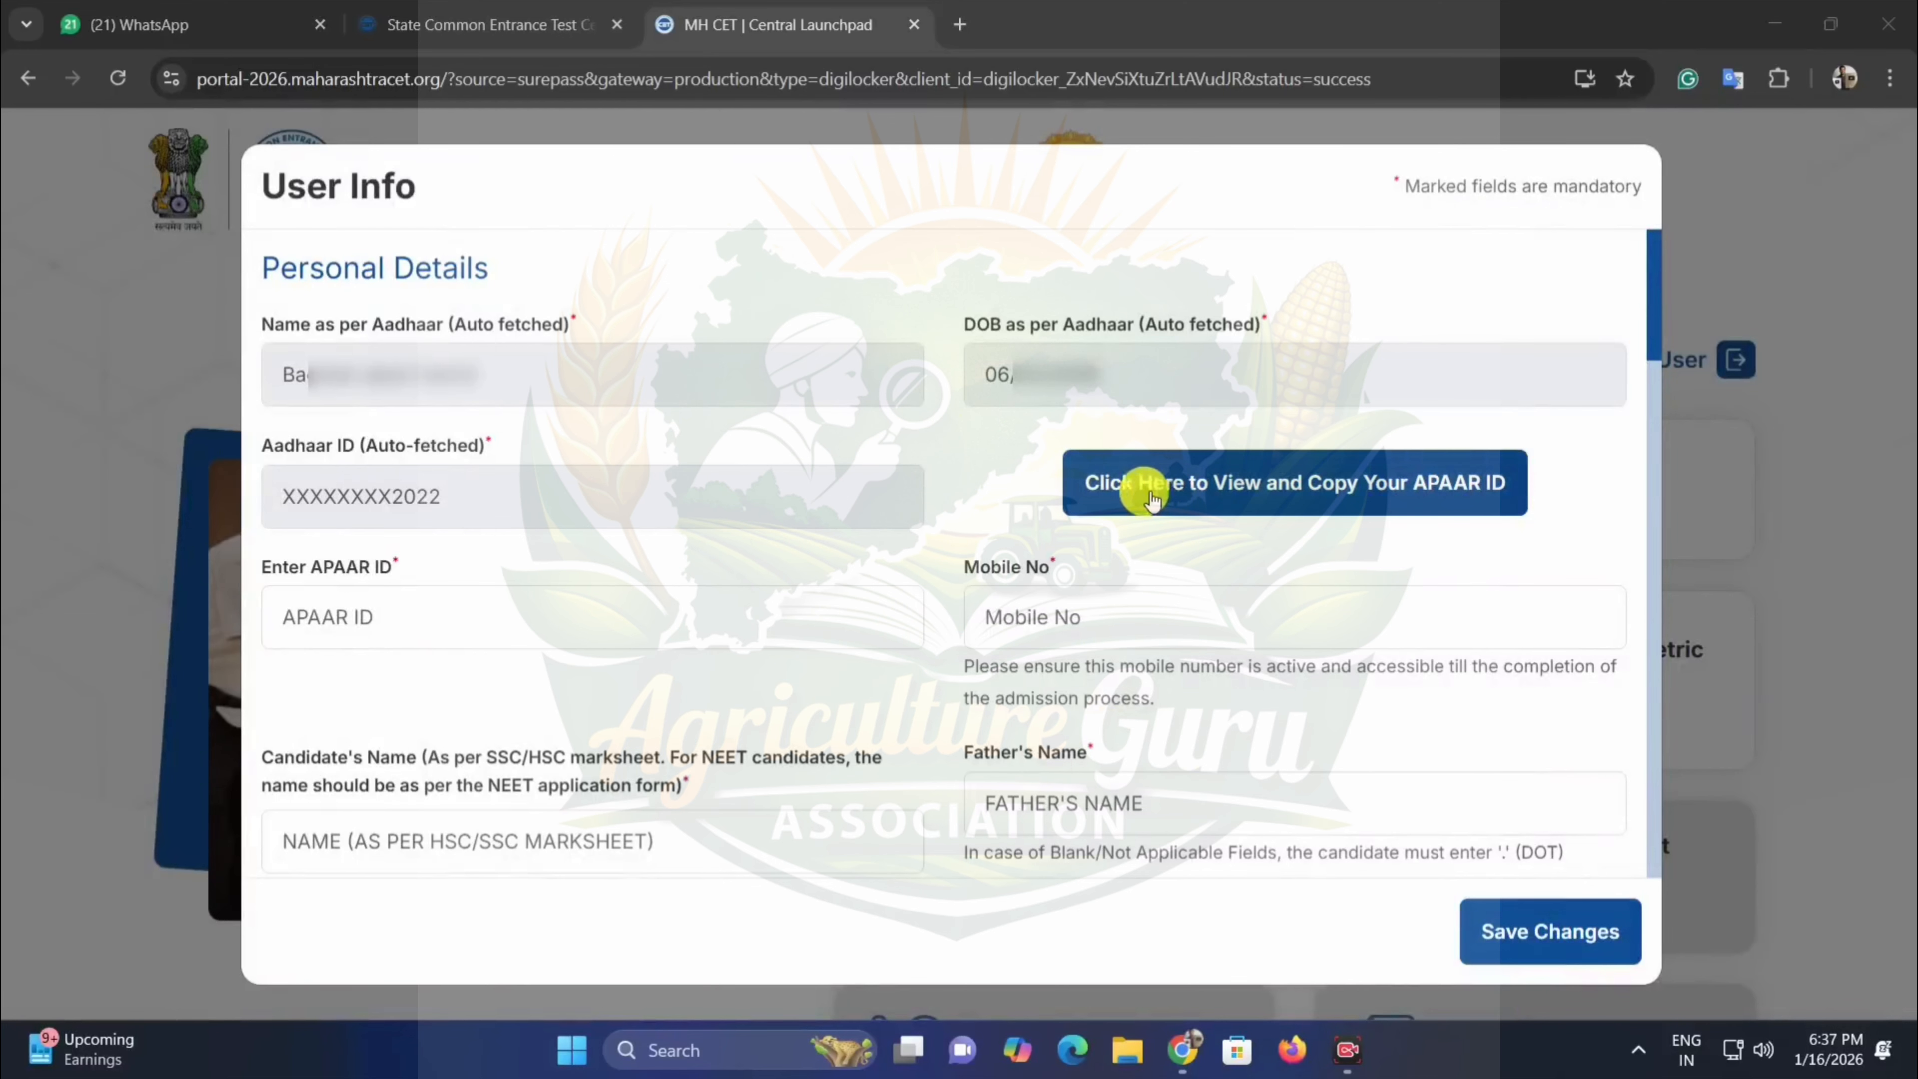
View the candidate's APAAR ID, close its window and check the requirement for the APAAR ID field.
left_click(1338, 494)
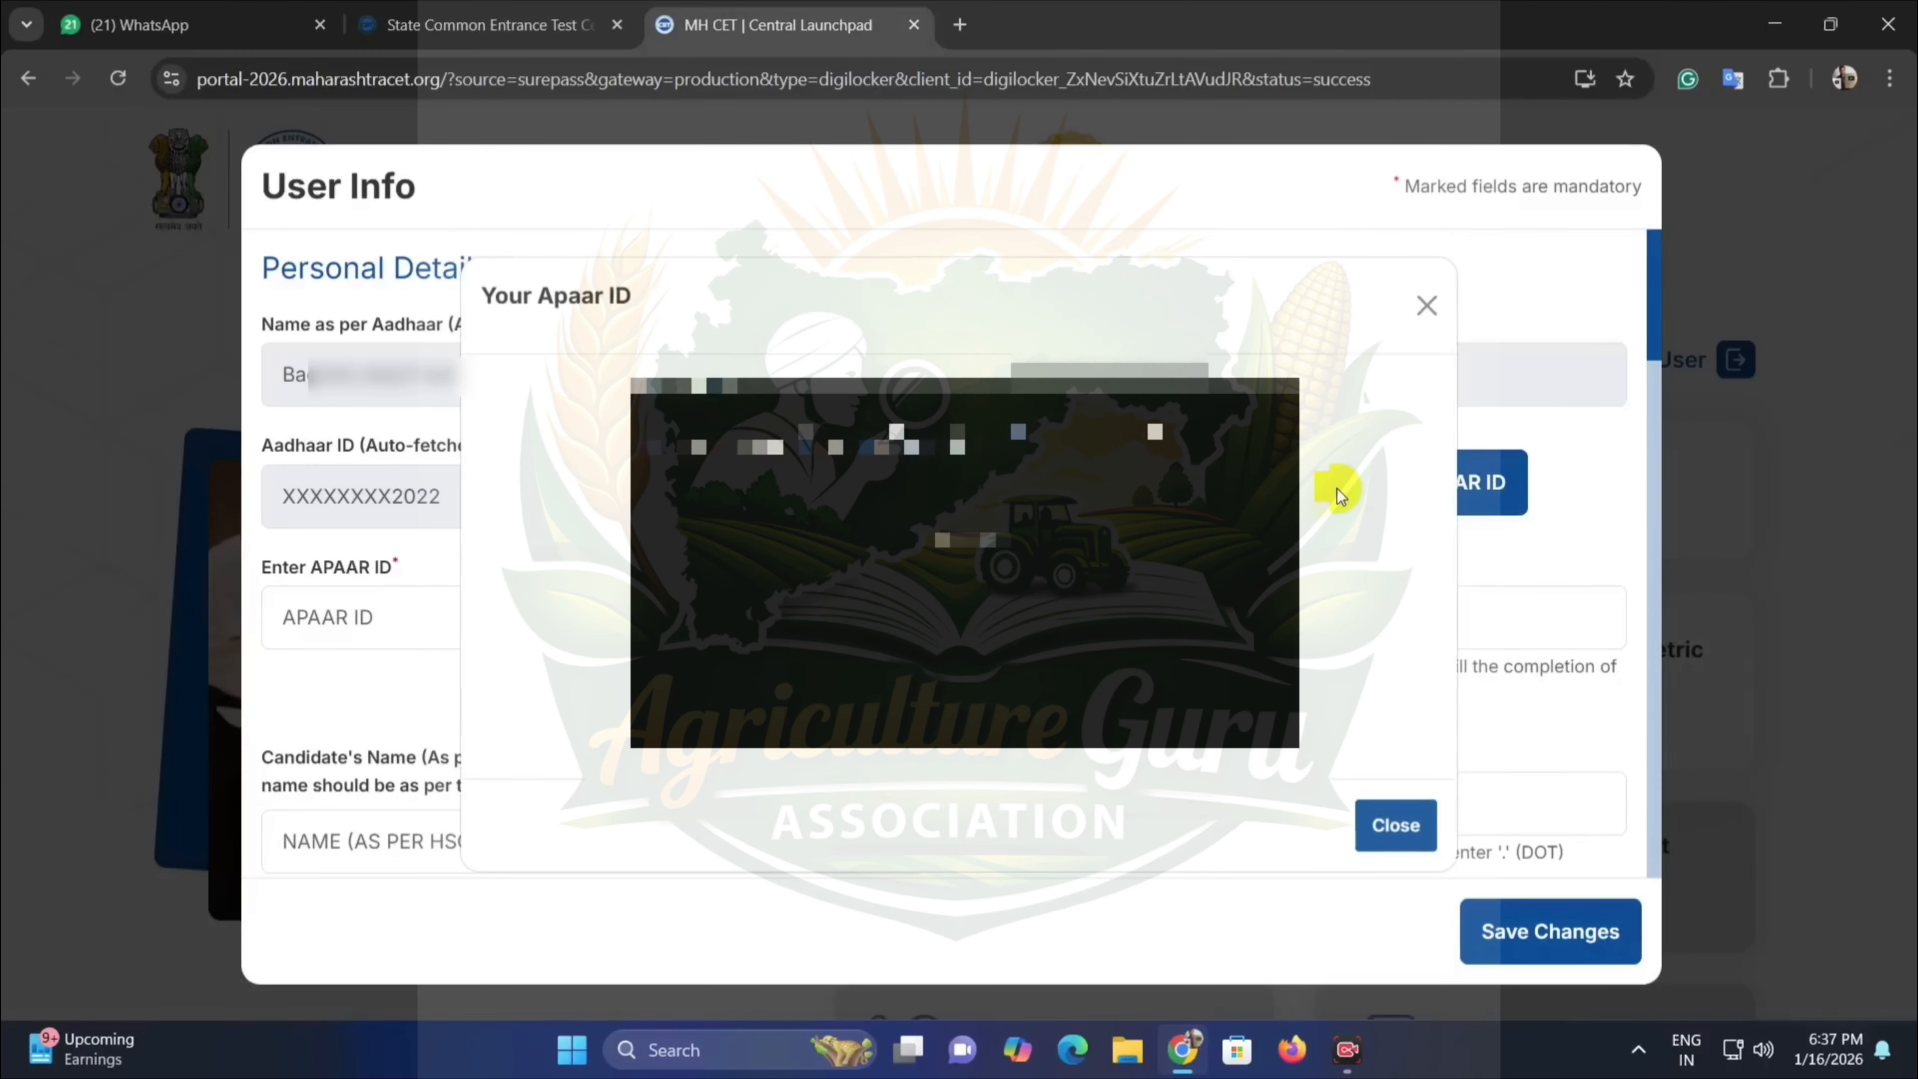
left_click(1394, 828)
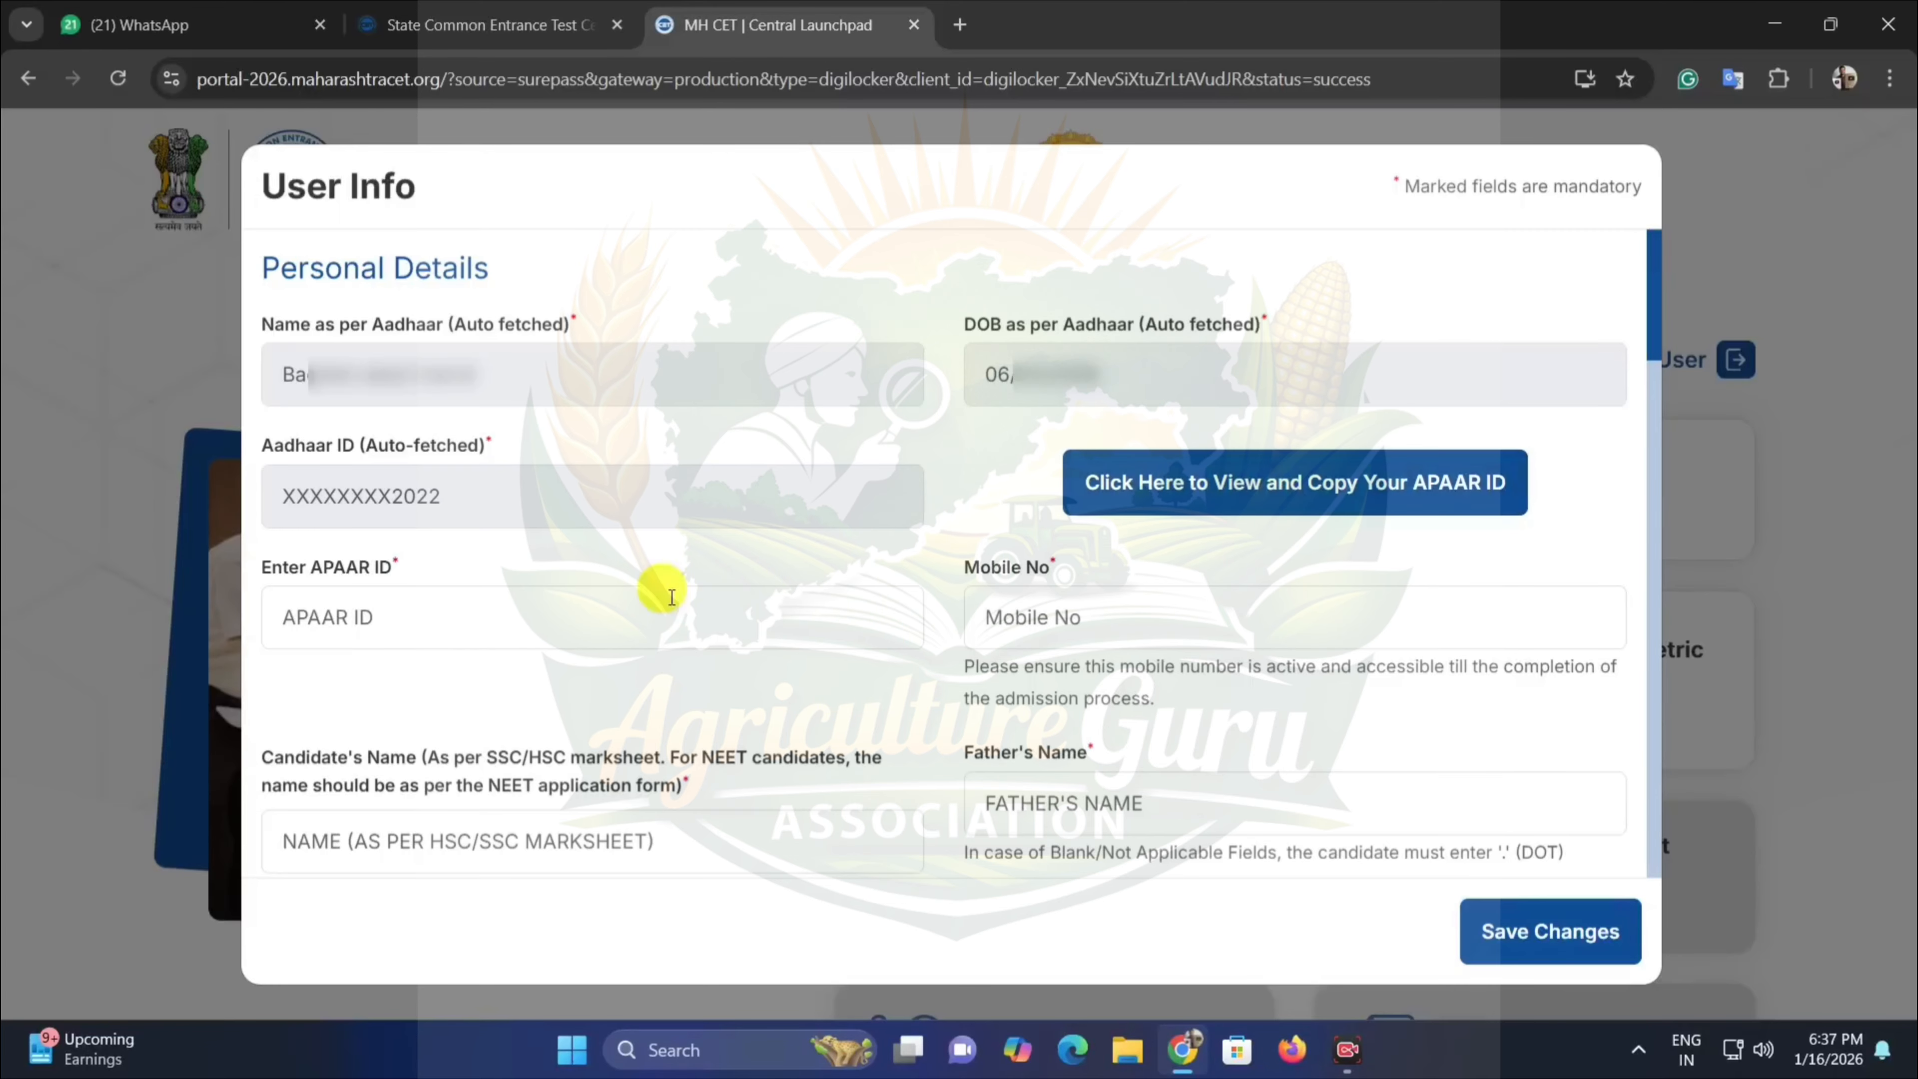
left_click(573, 618)
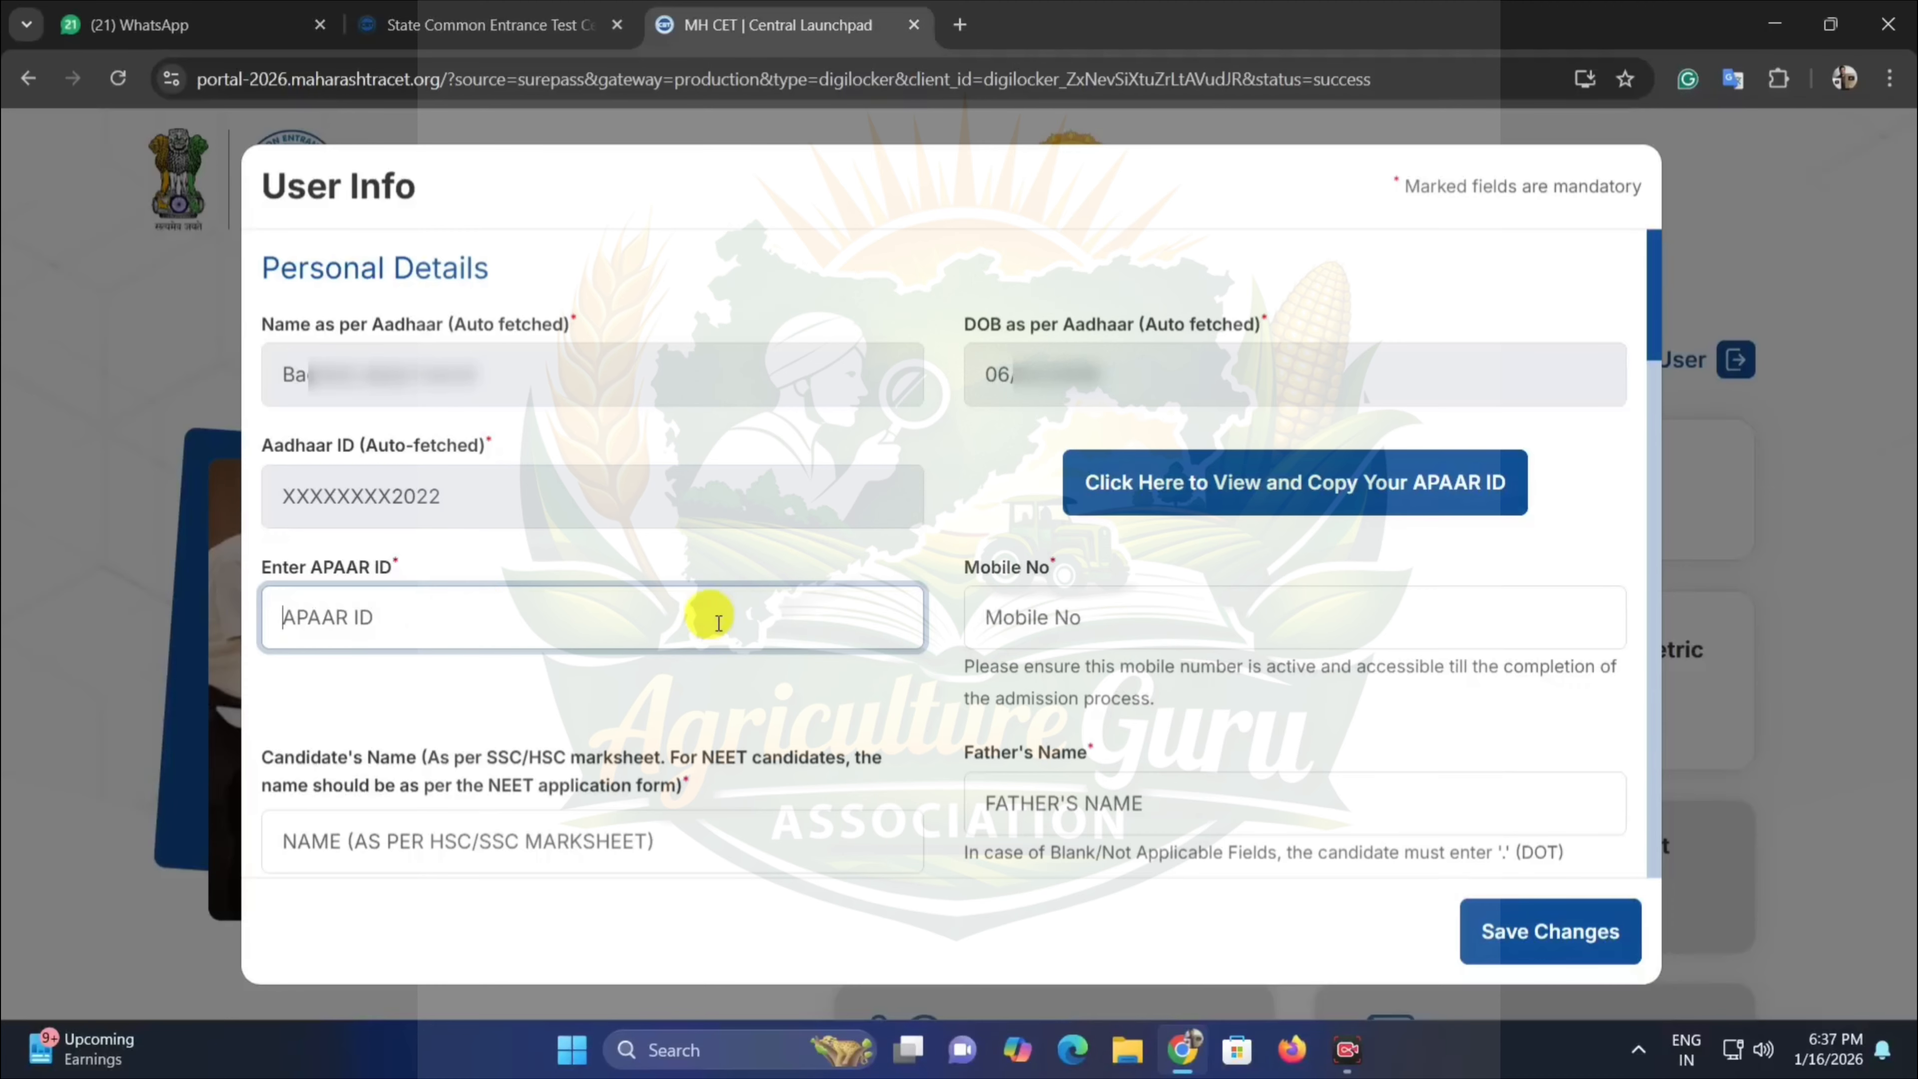
left_click(950, 577)
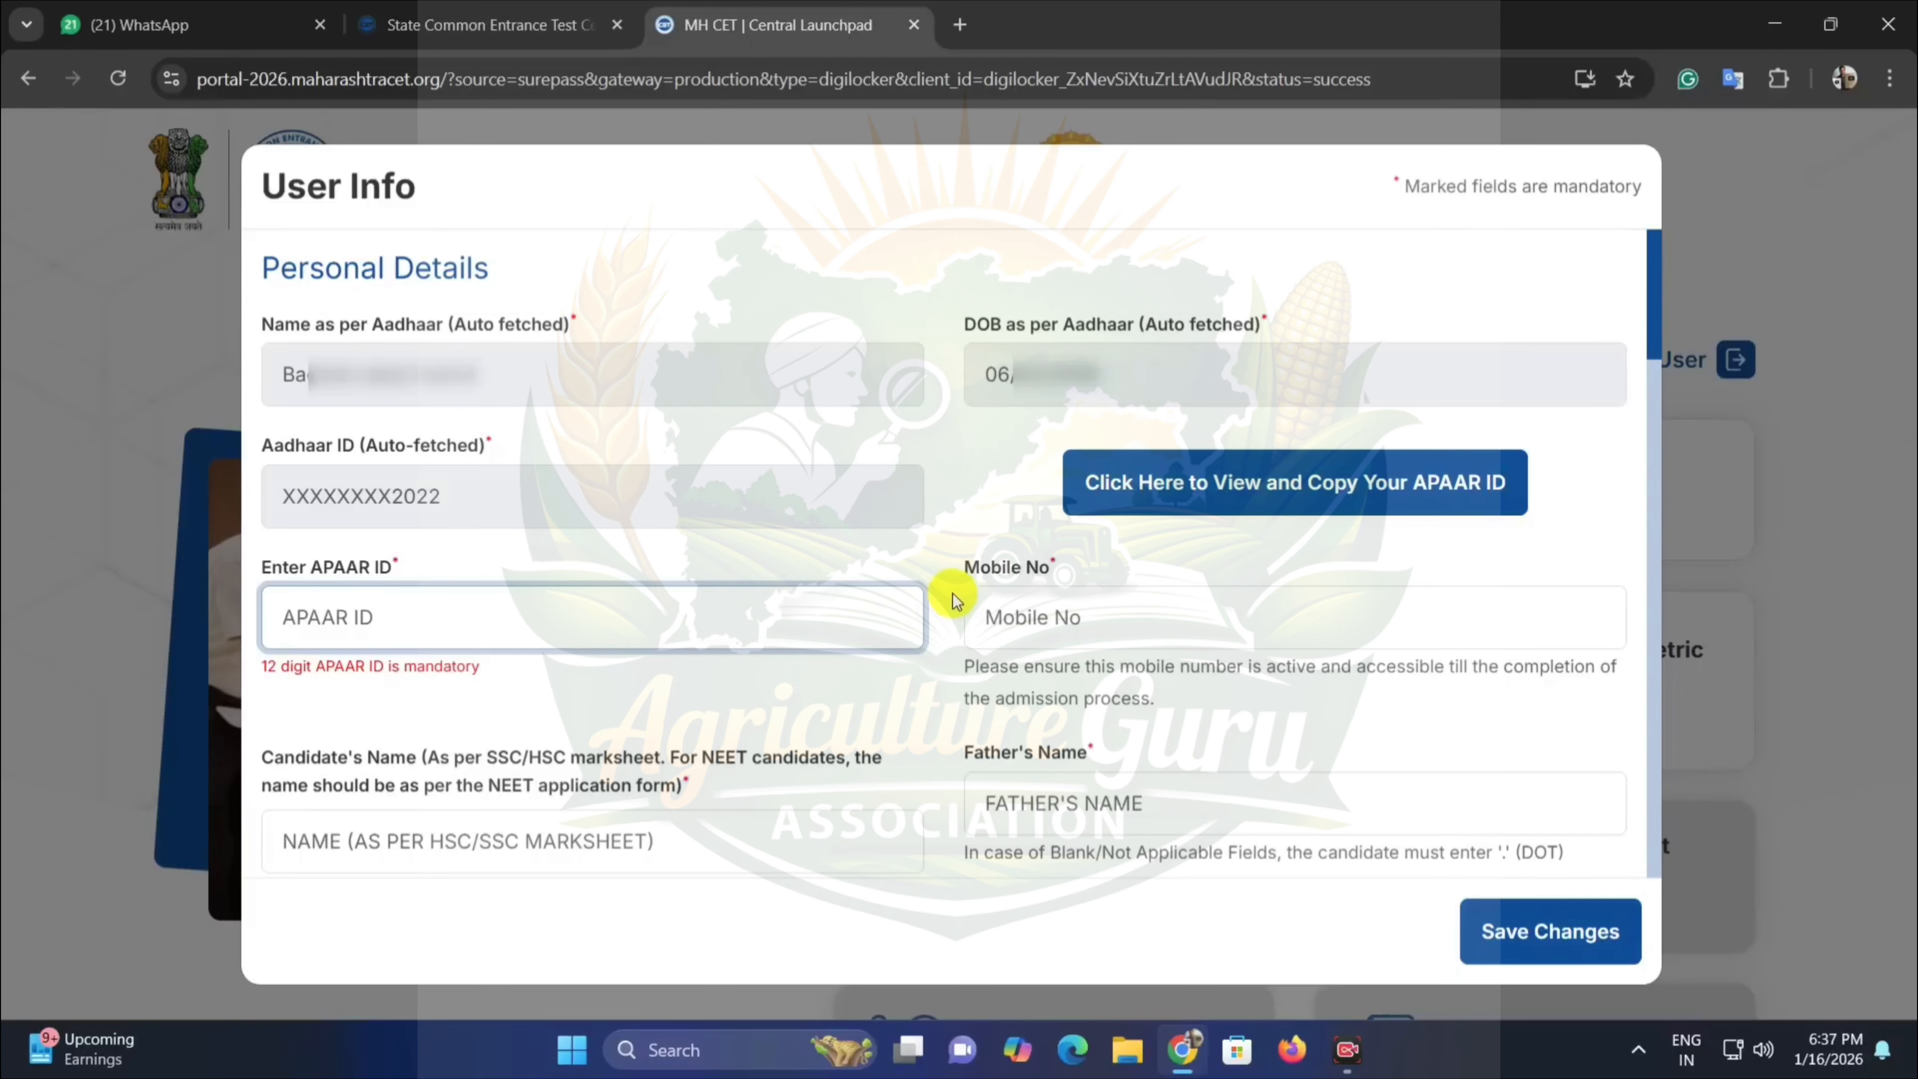
double_click(389, 674)
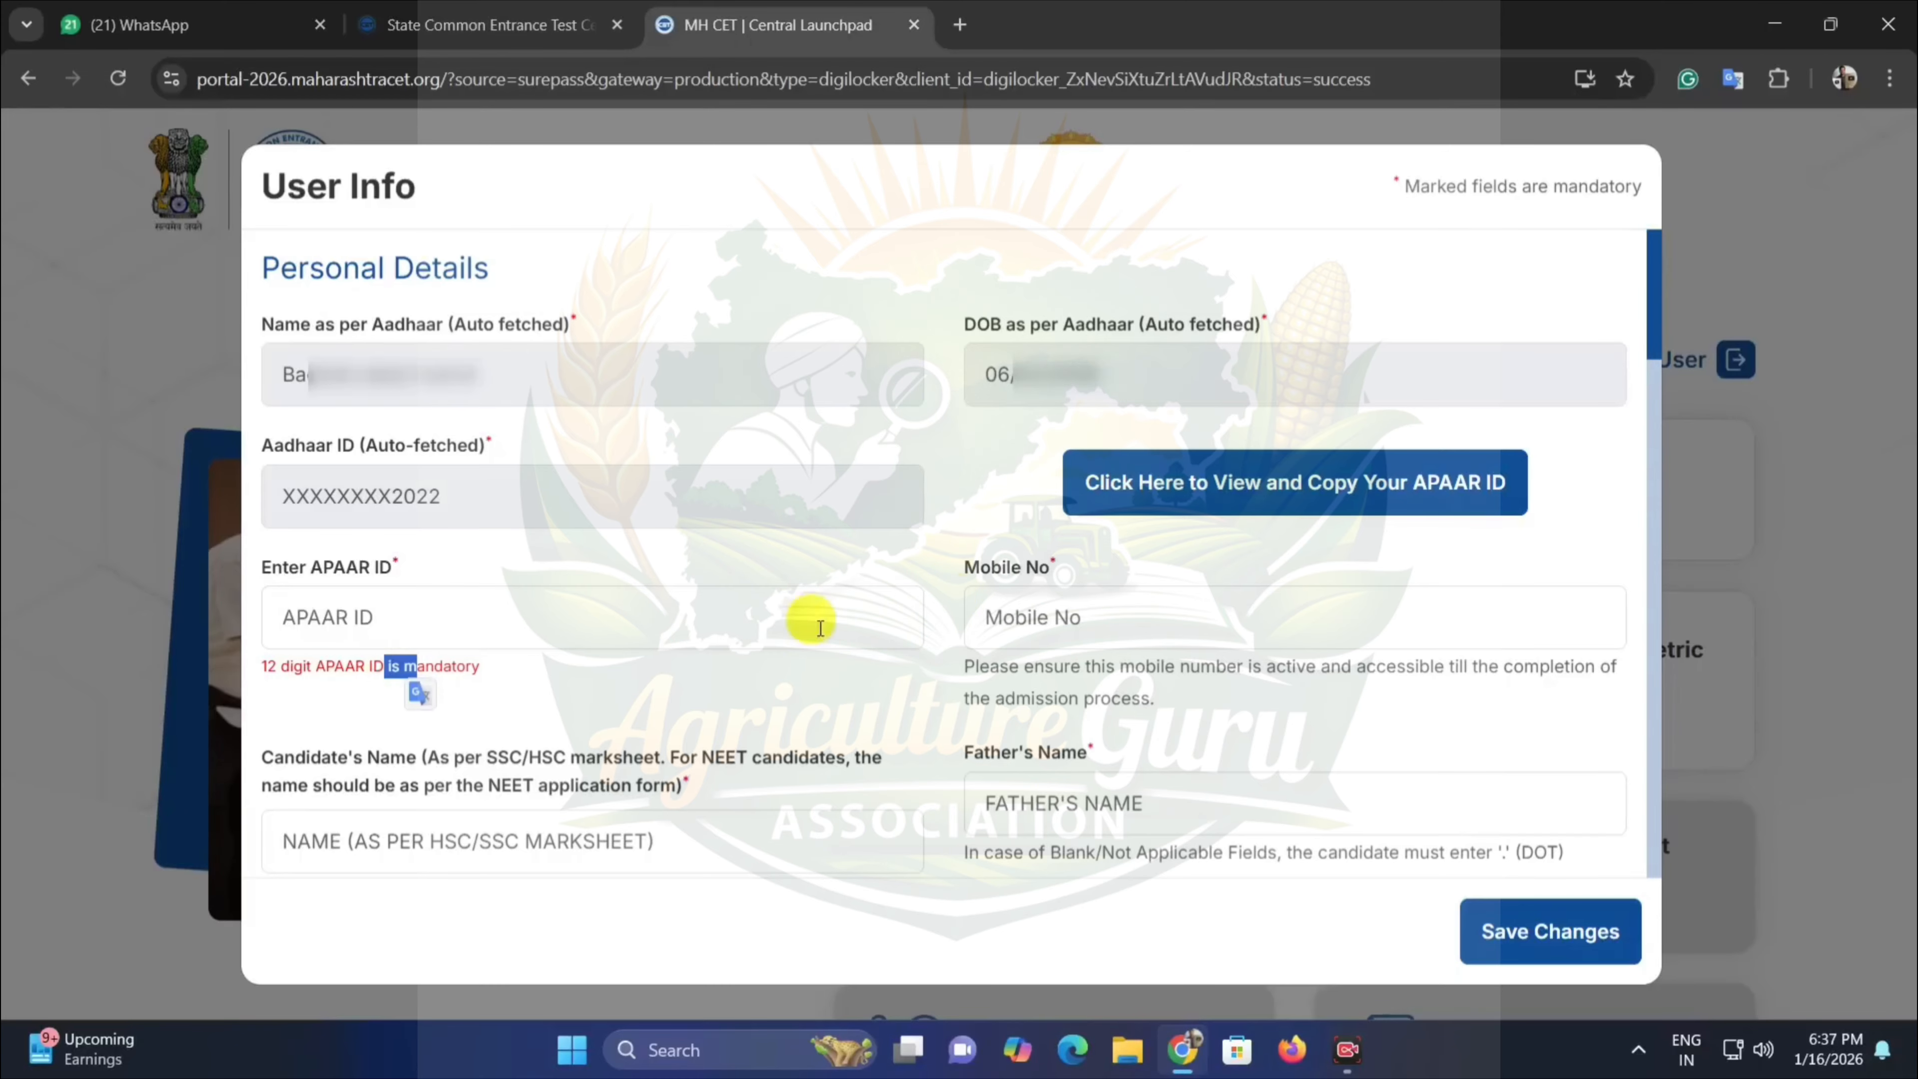
Examine the mobile number, candidate's name, father's name and mother's name fields under Personal Details.
left_click(971, 573)
left_click(1000, 614)
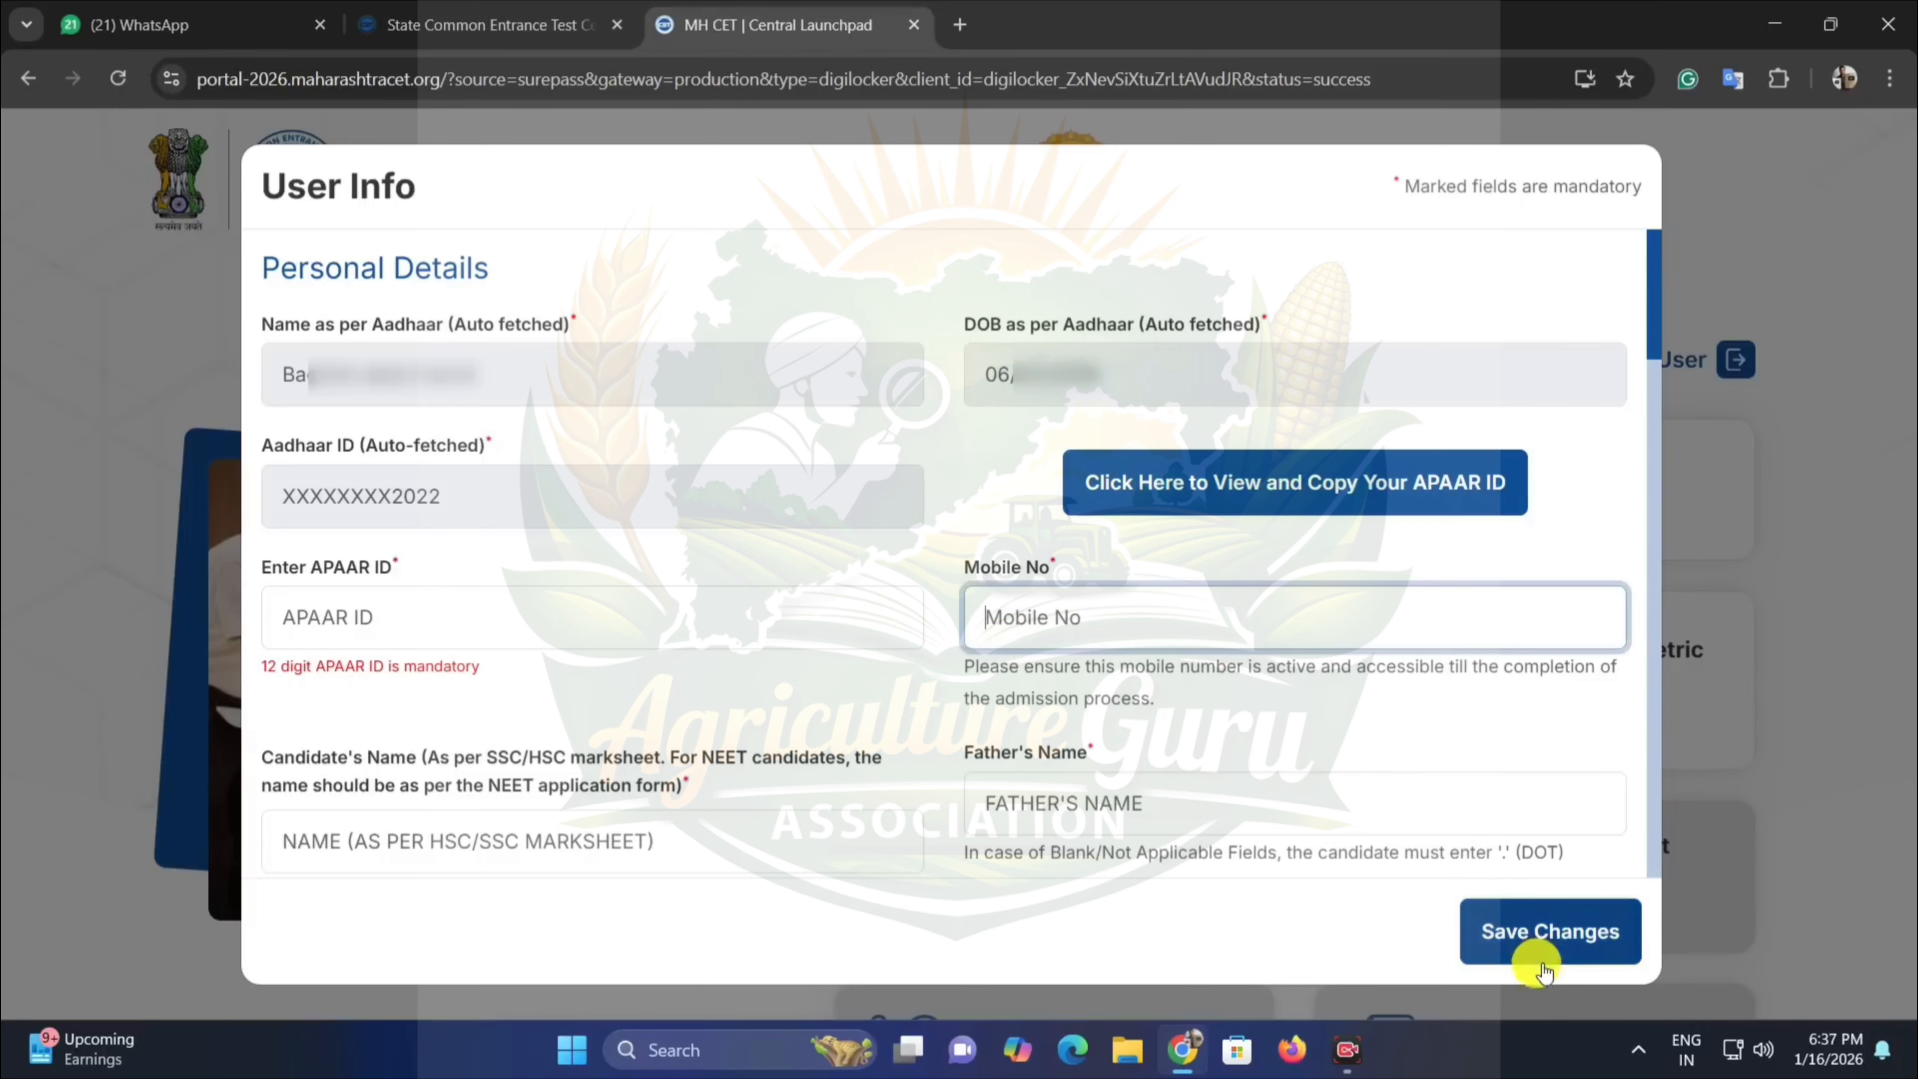
left_click(1545, 999)
scroll(1623, 475, "down", 5)
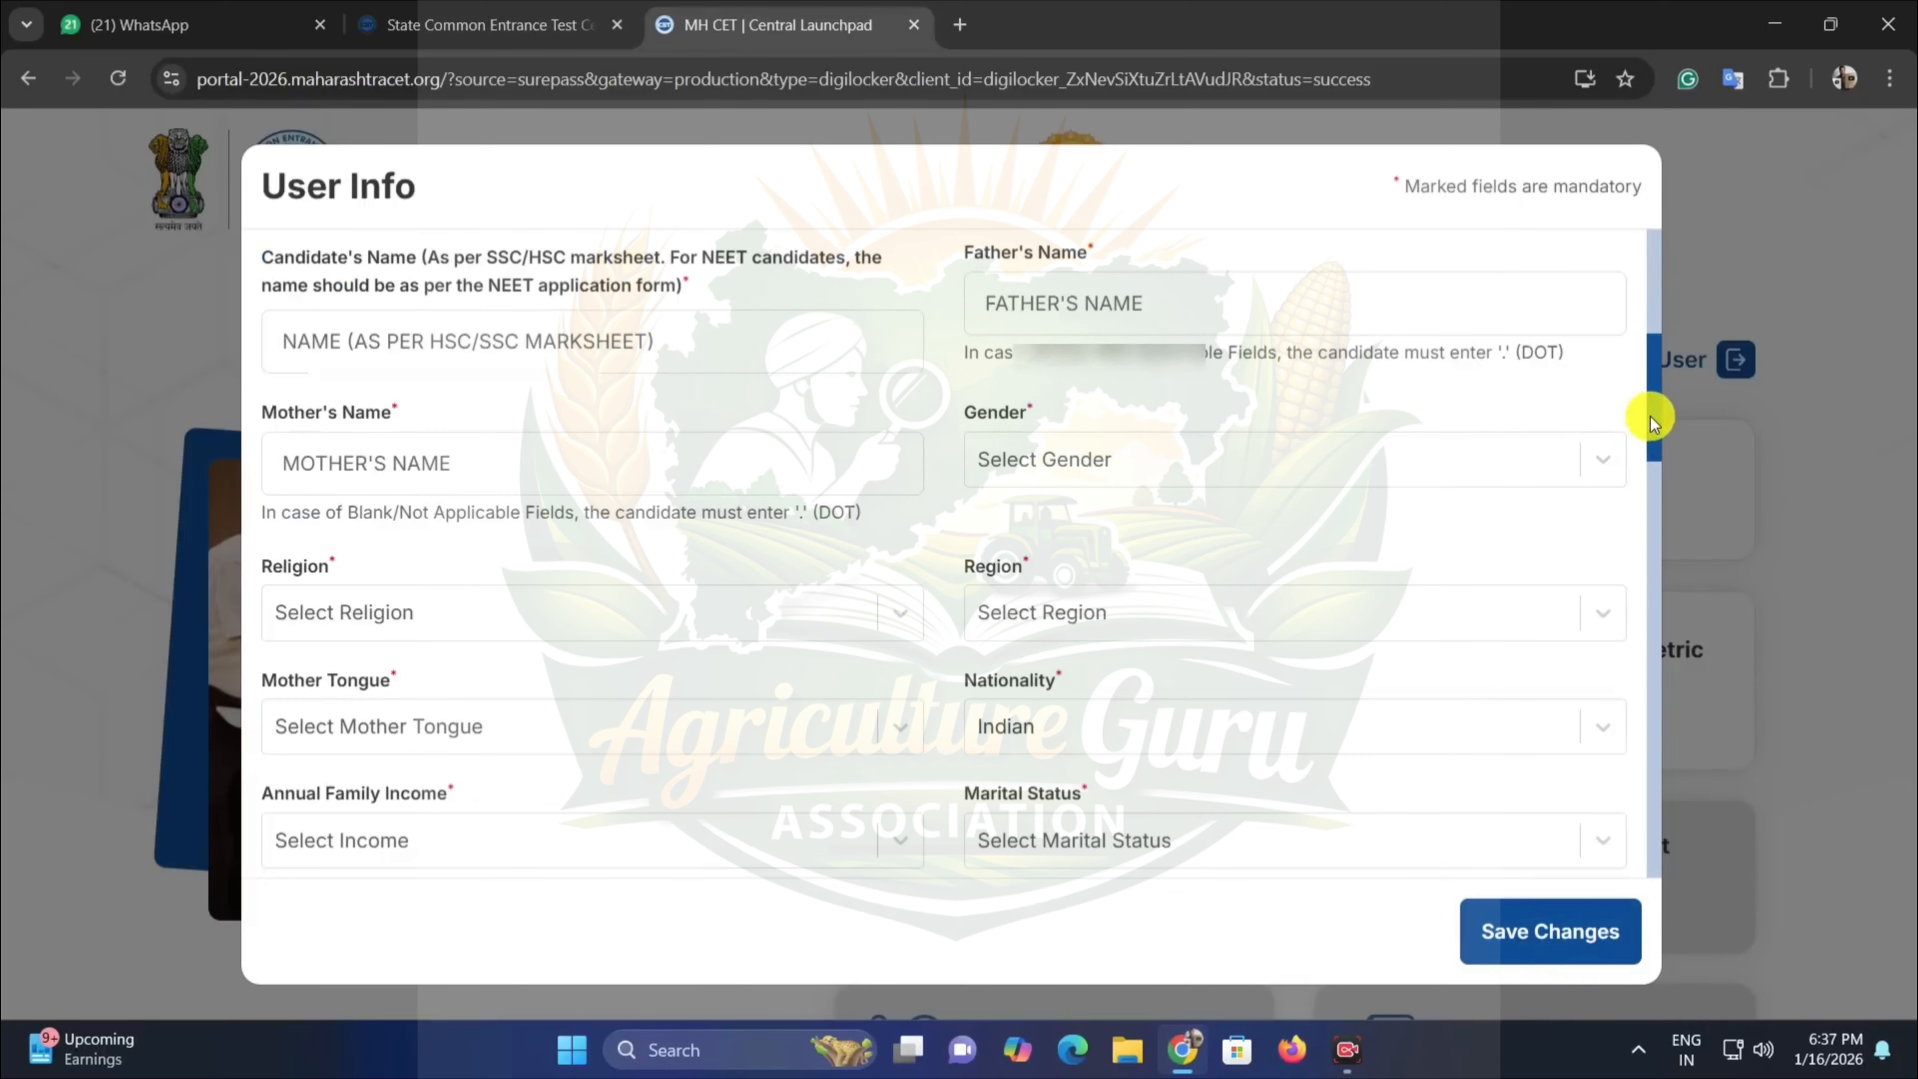
left_click(406, 346)
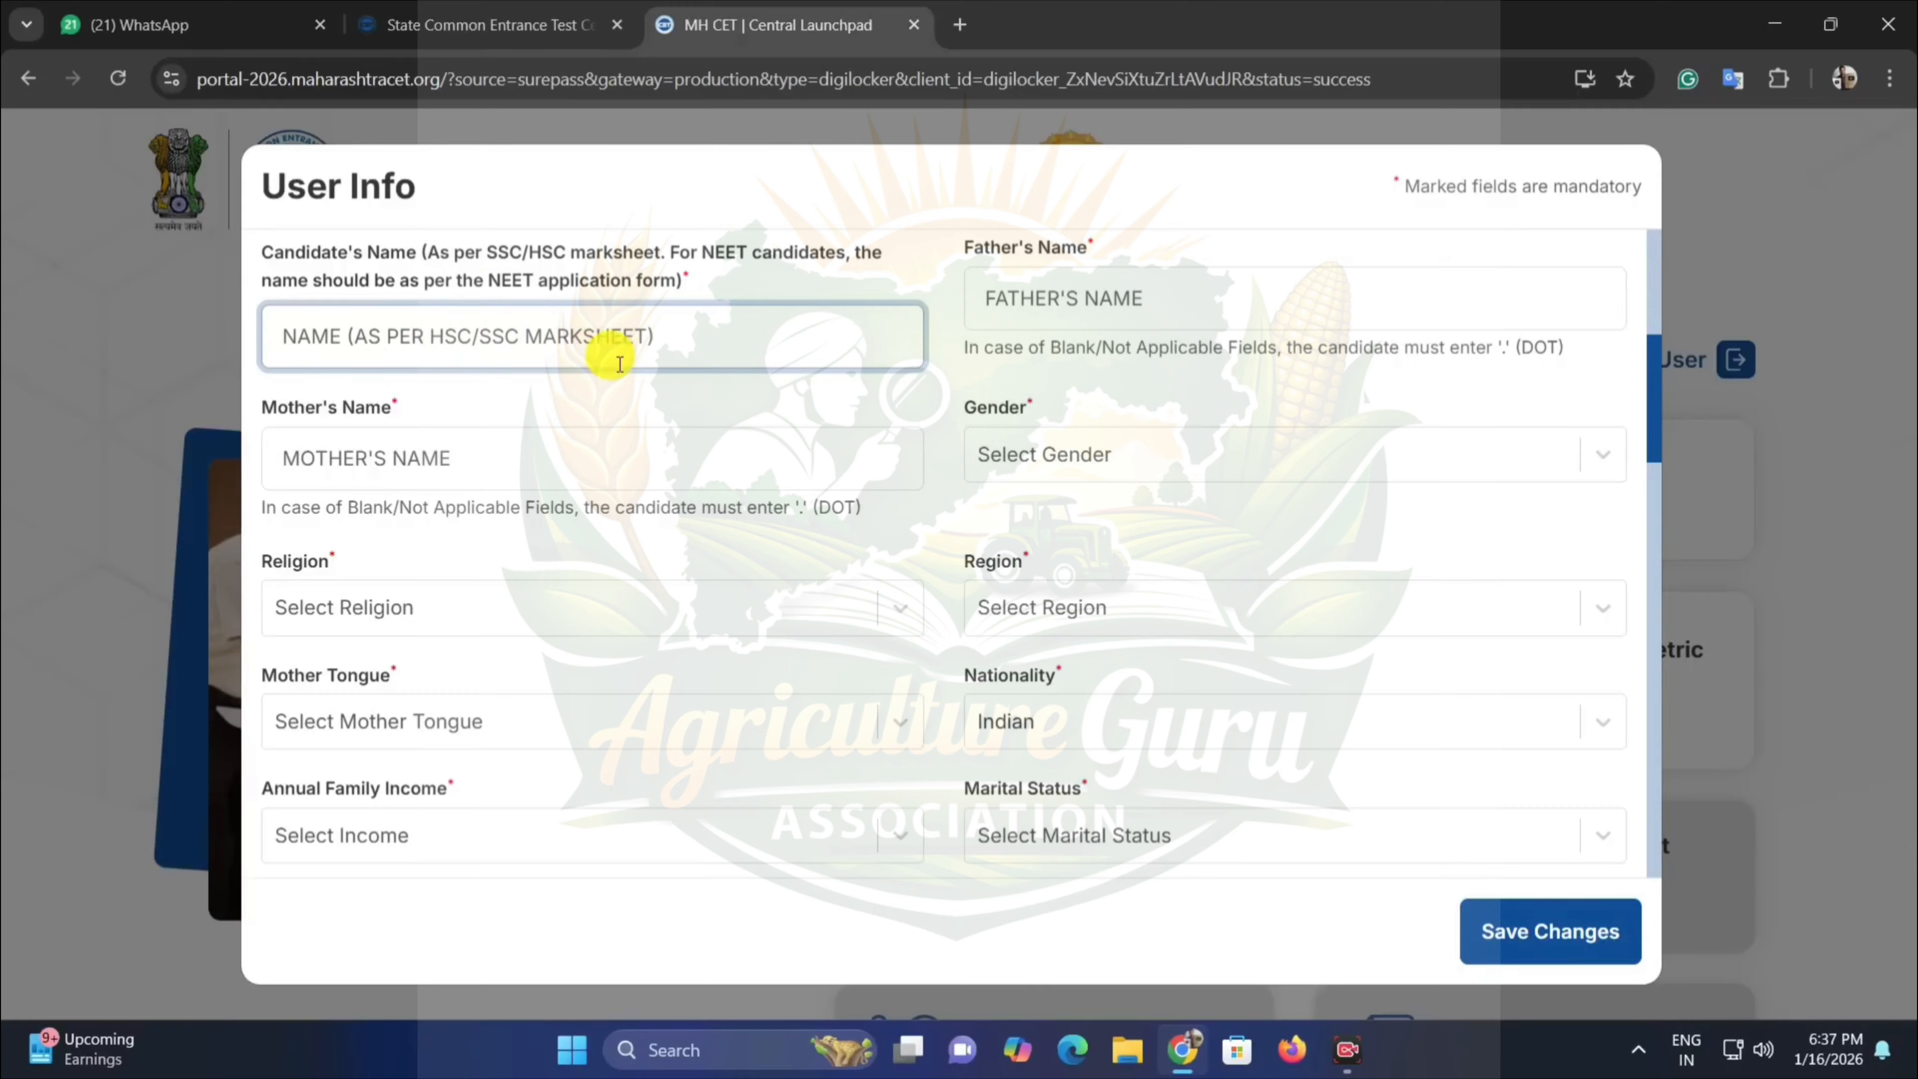
left_click(1042, 317)
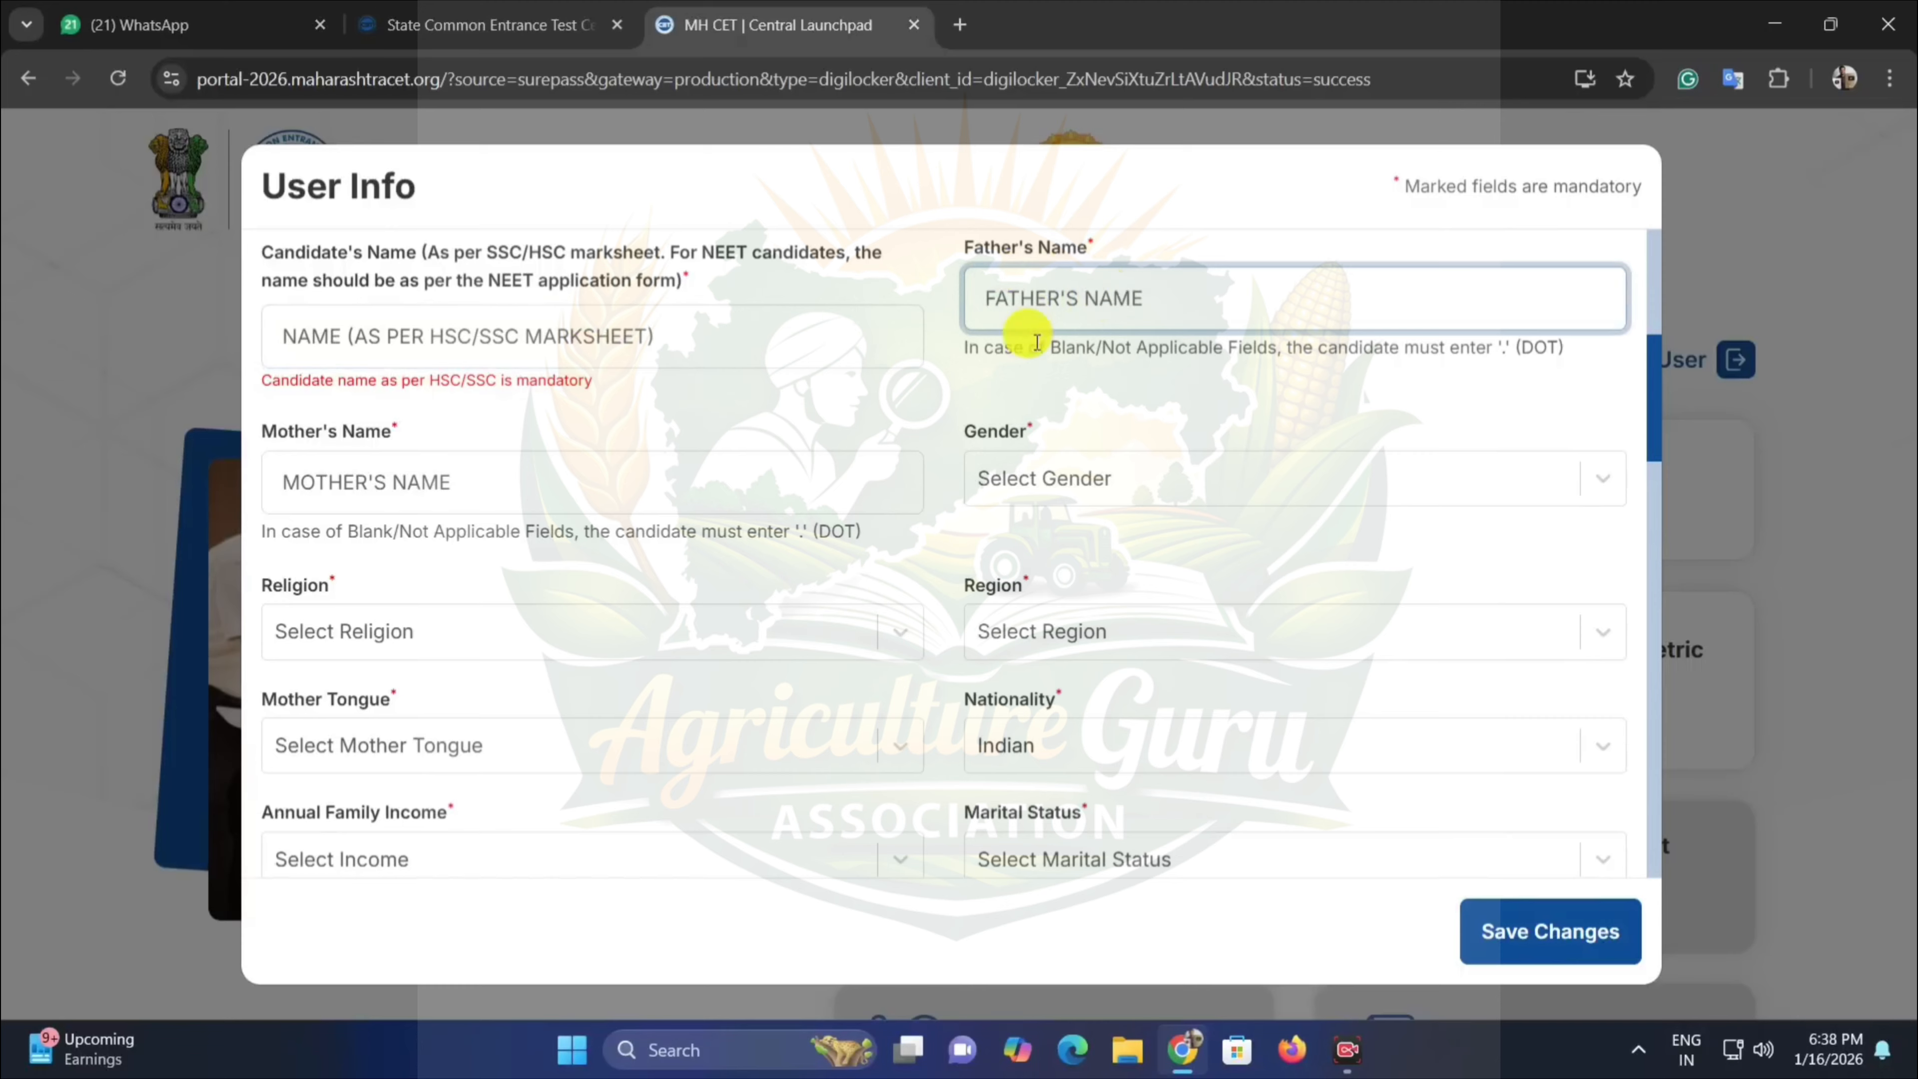
left_click(478, 480)
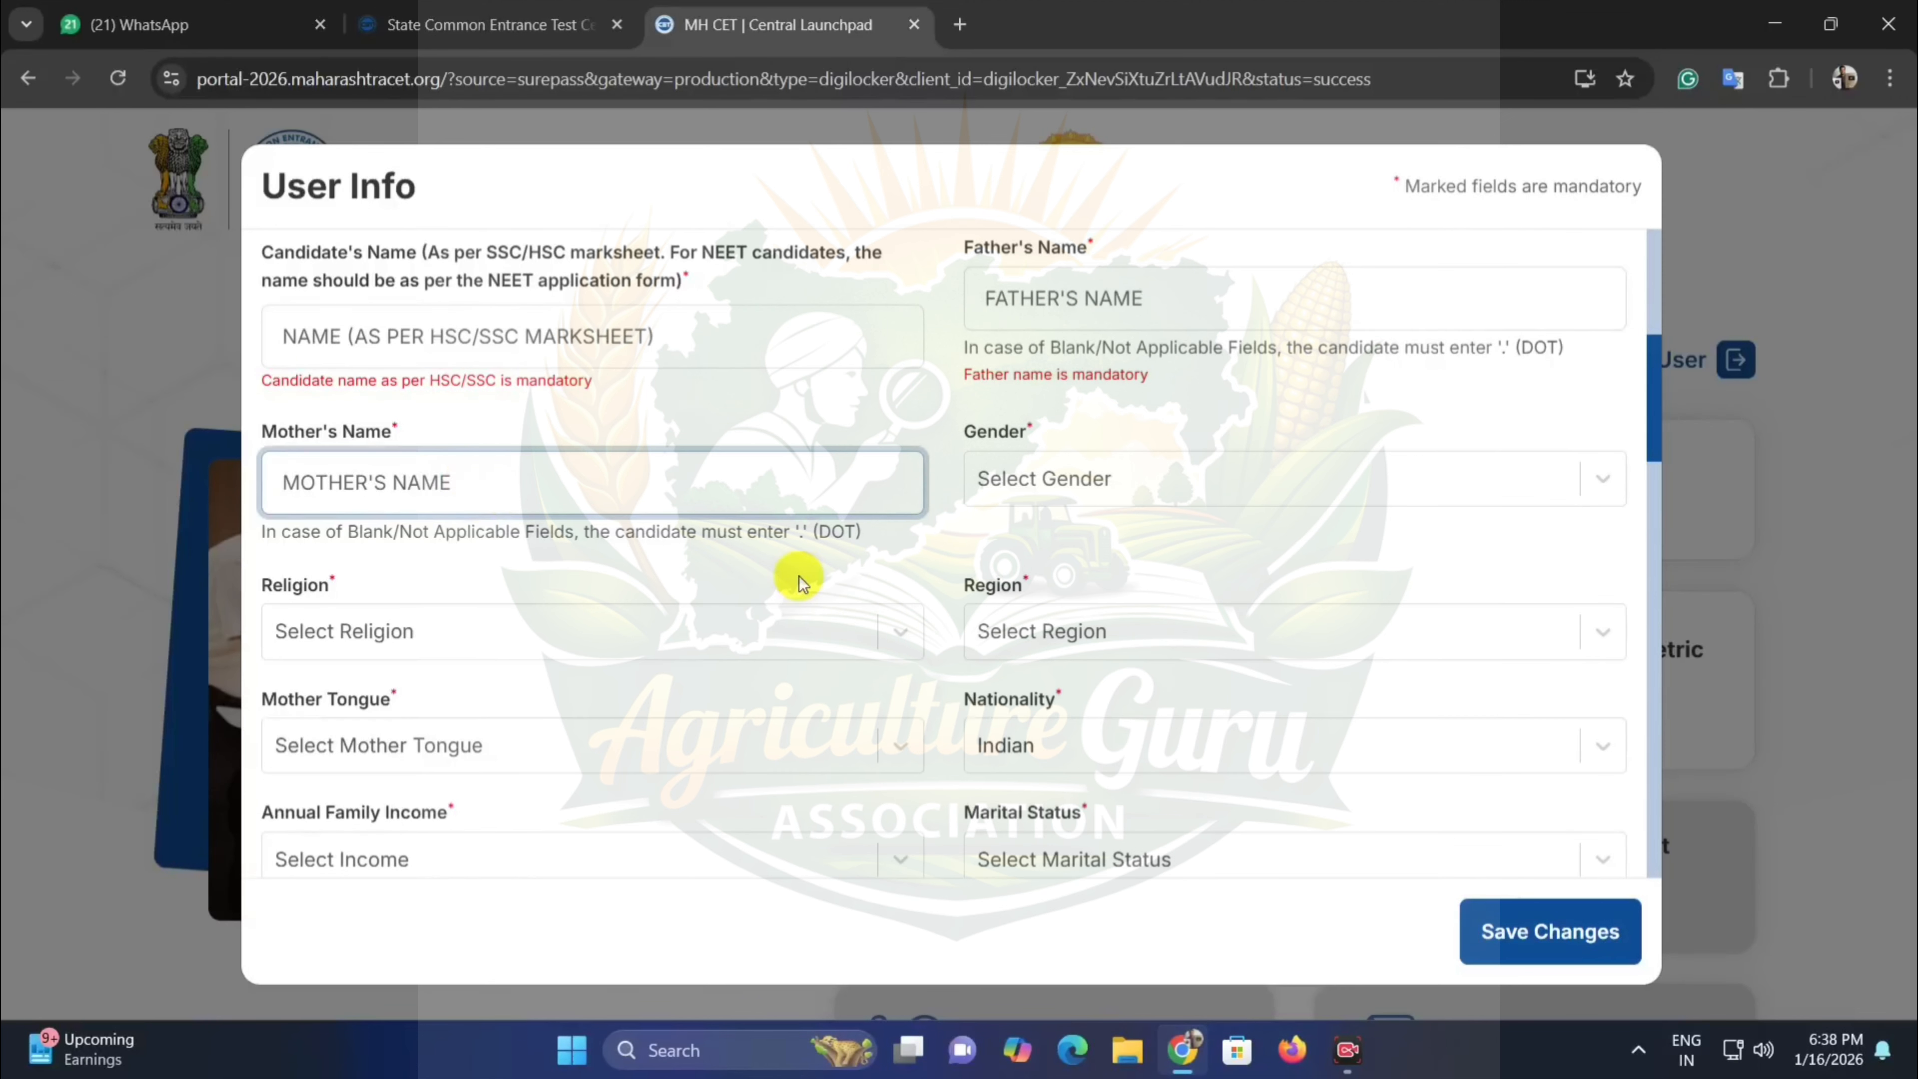
Set the gender to Female and the religion to Hindu in the personal details.
left_click(986, 478)
left_click(1053, 599)
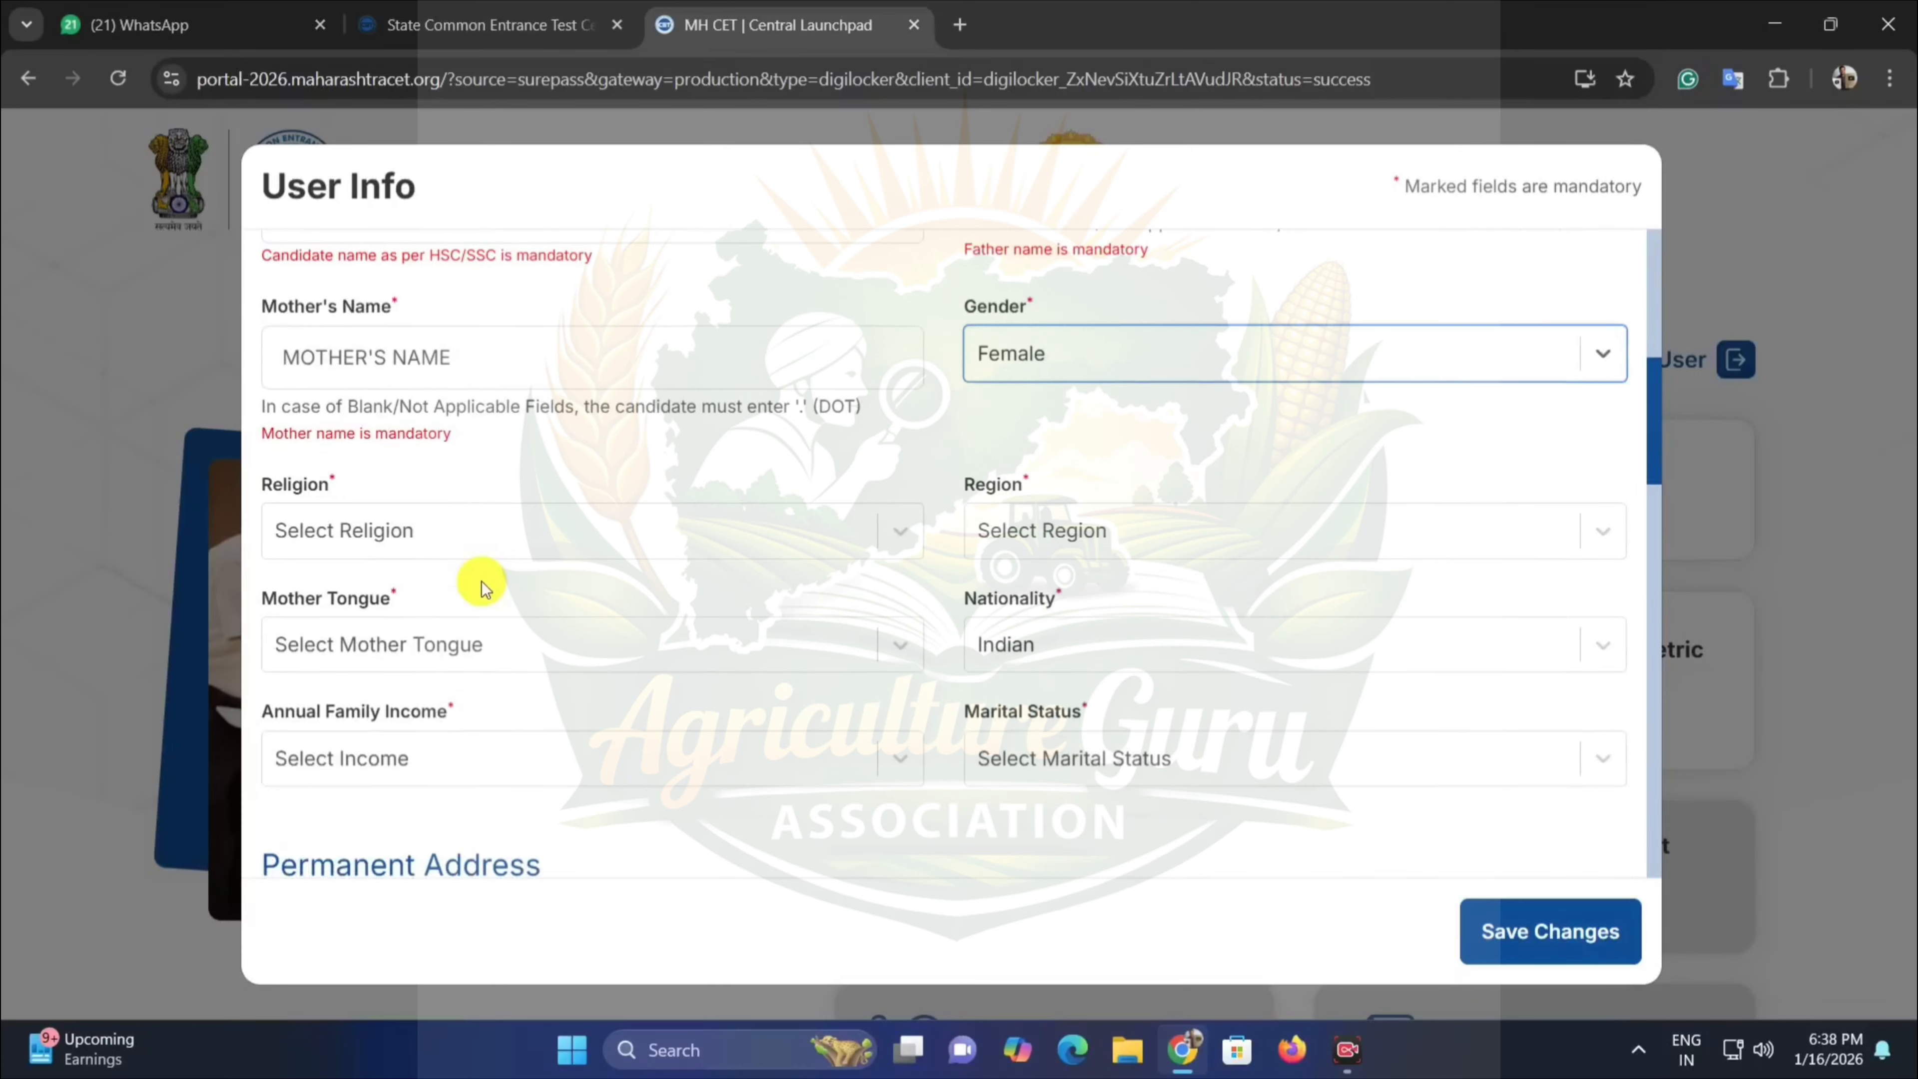
scroll(484, 579, "down", 2)
left_click(369, 529)
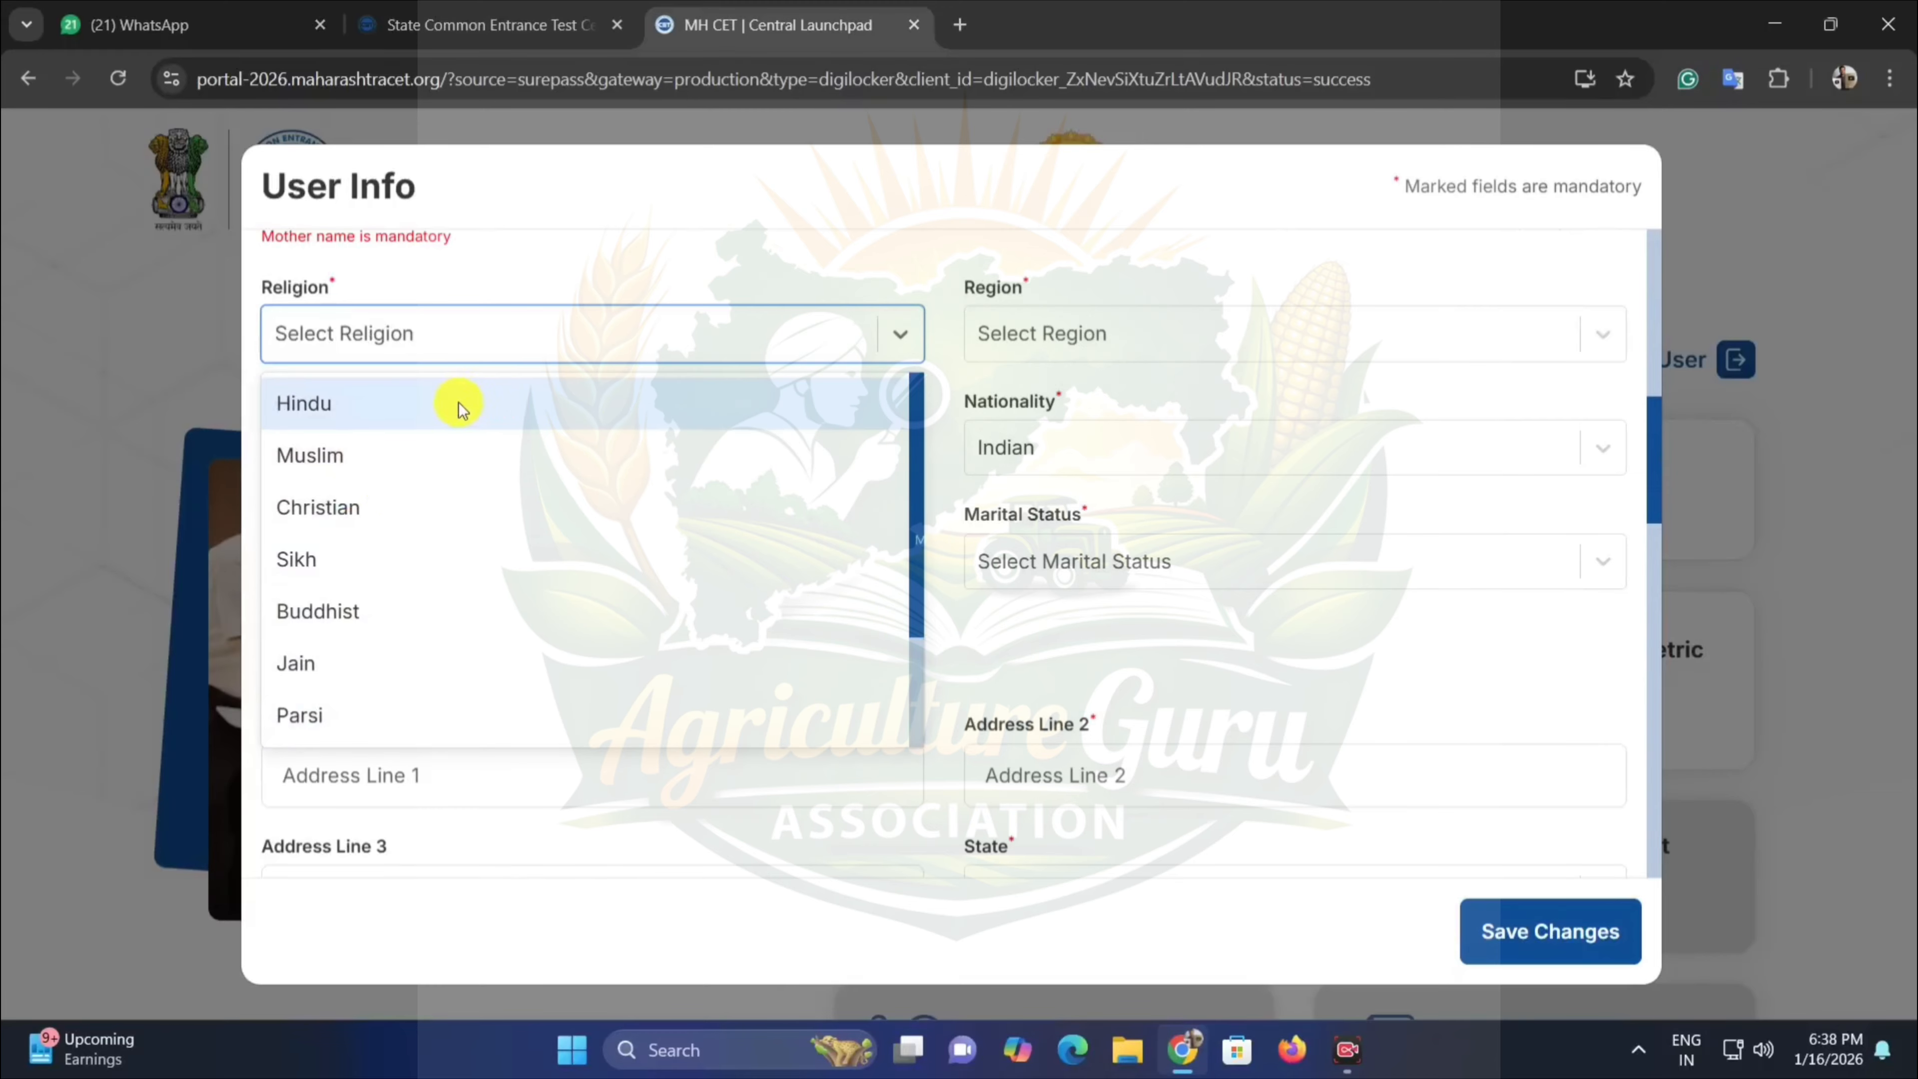
left_click(519, 406)
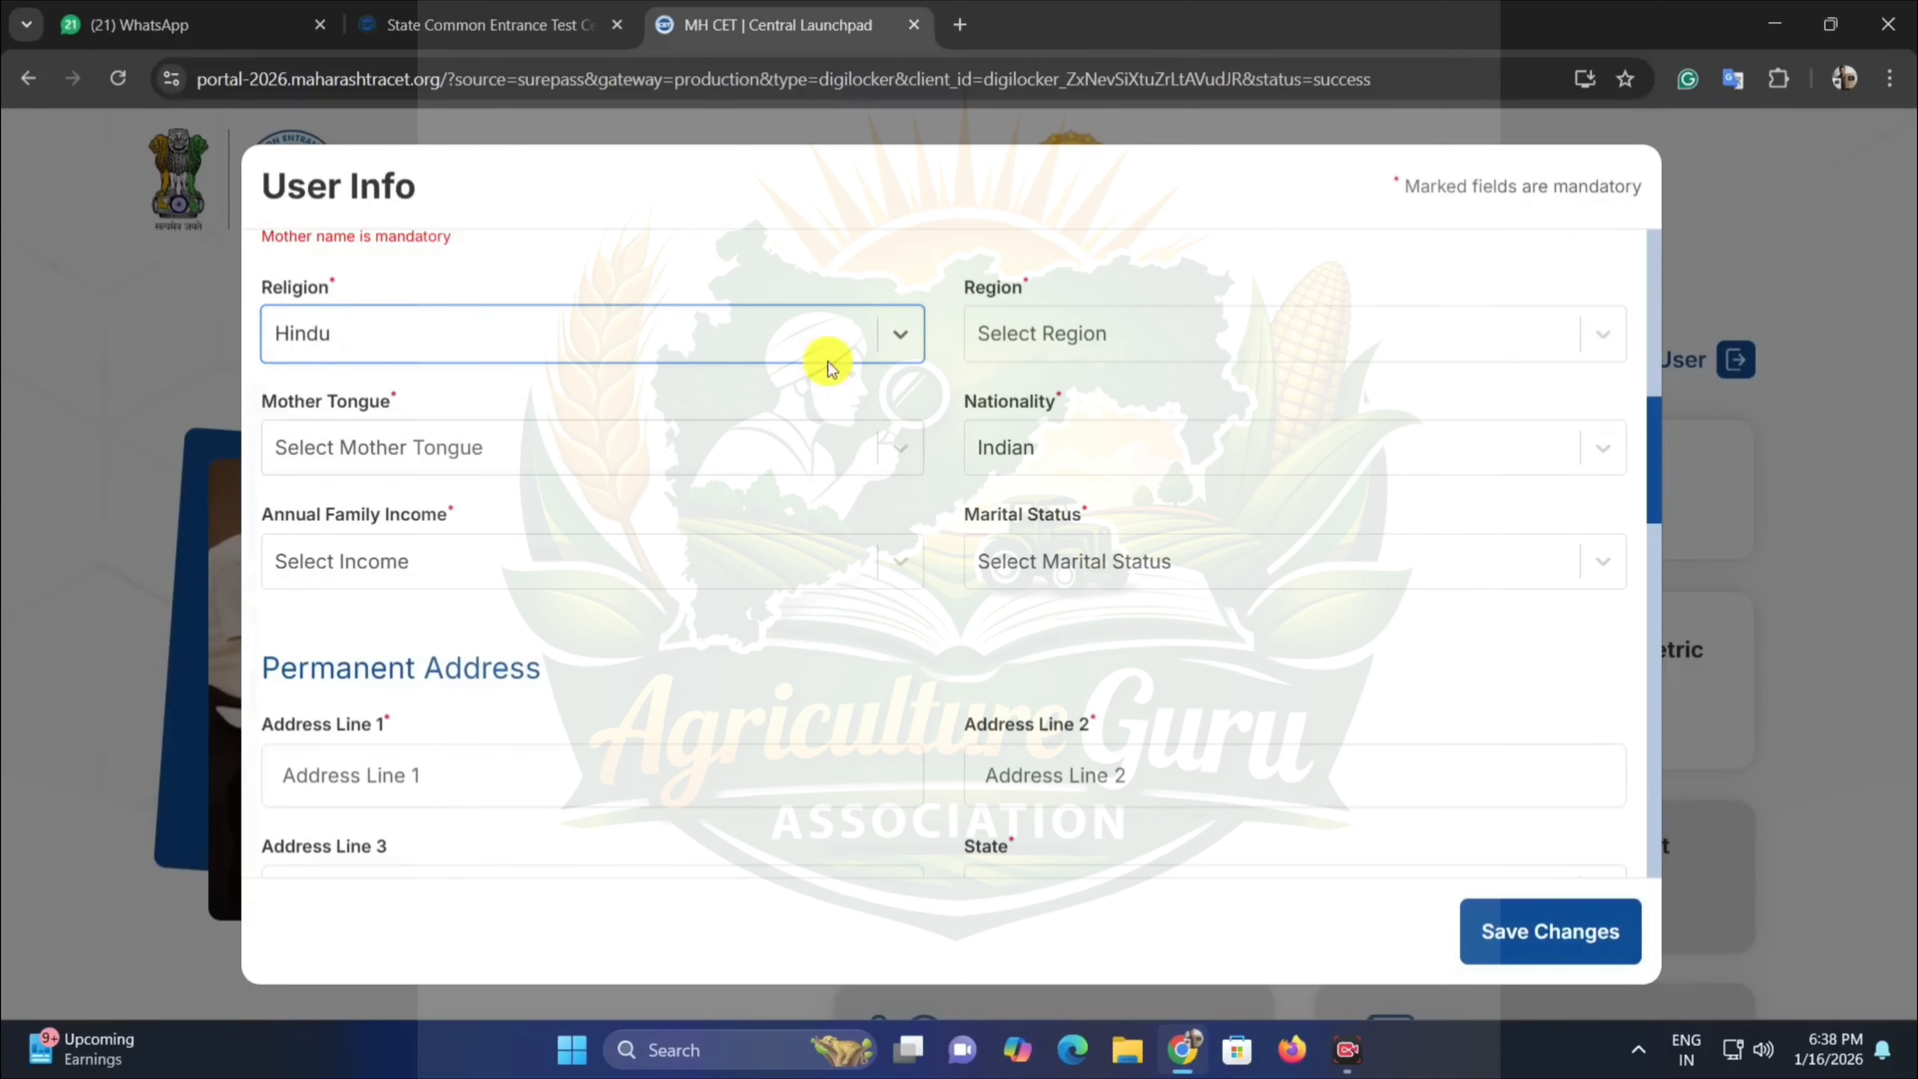
Set the candidate's region to Urban, trying Rural first.
left_click(1051, 333)
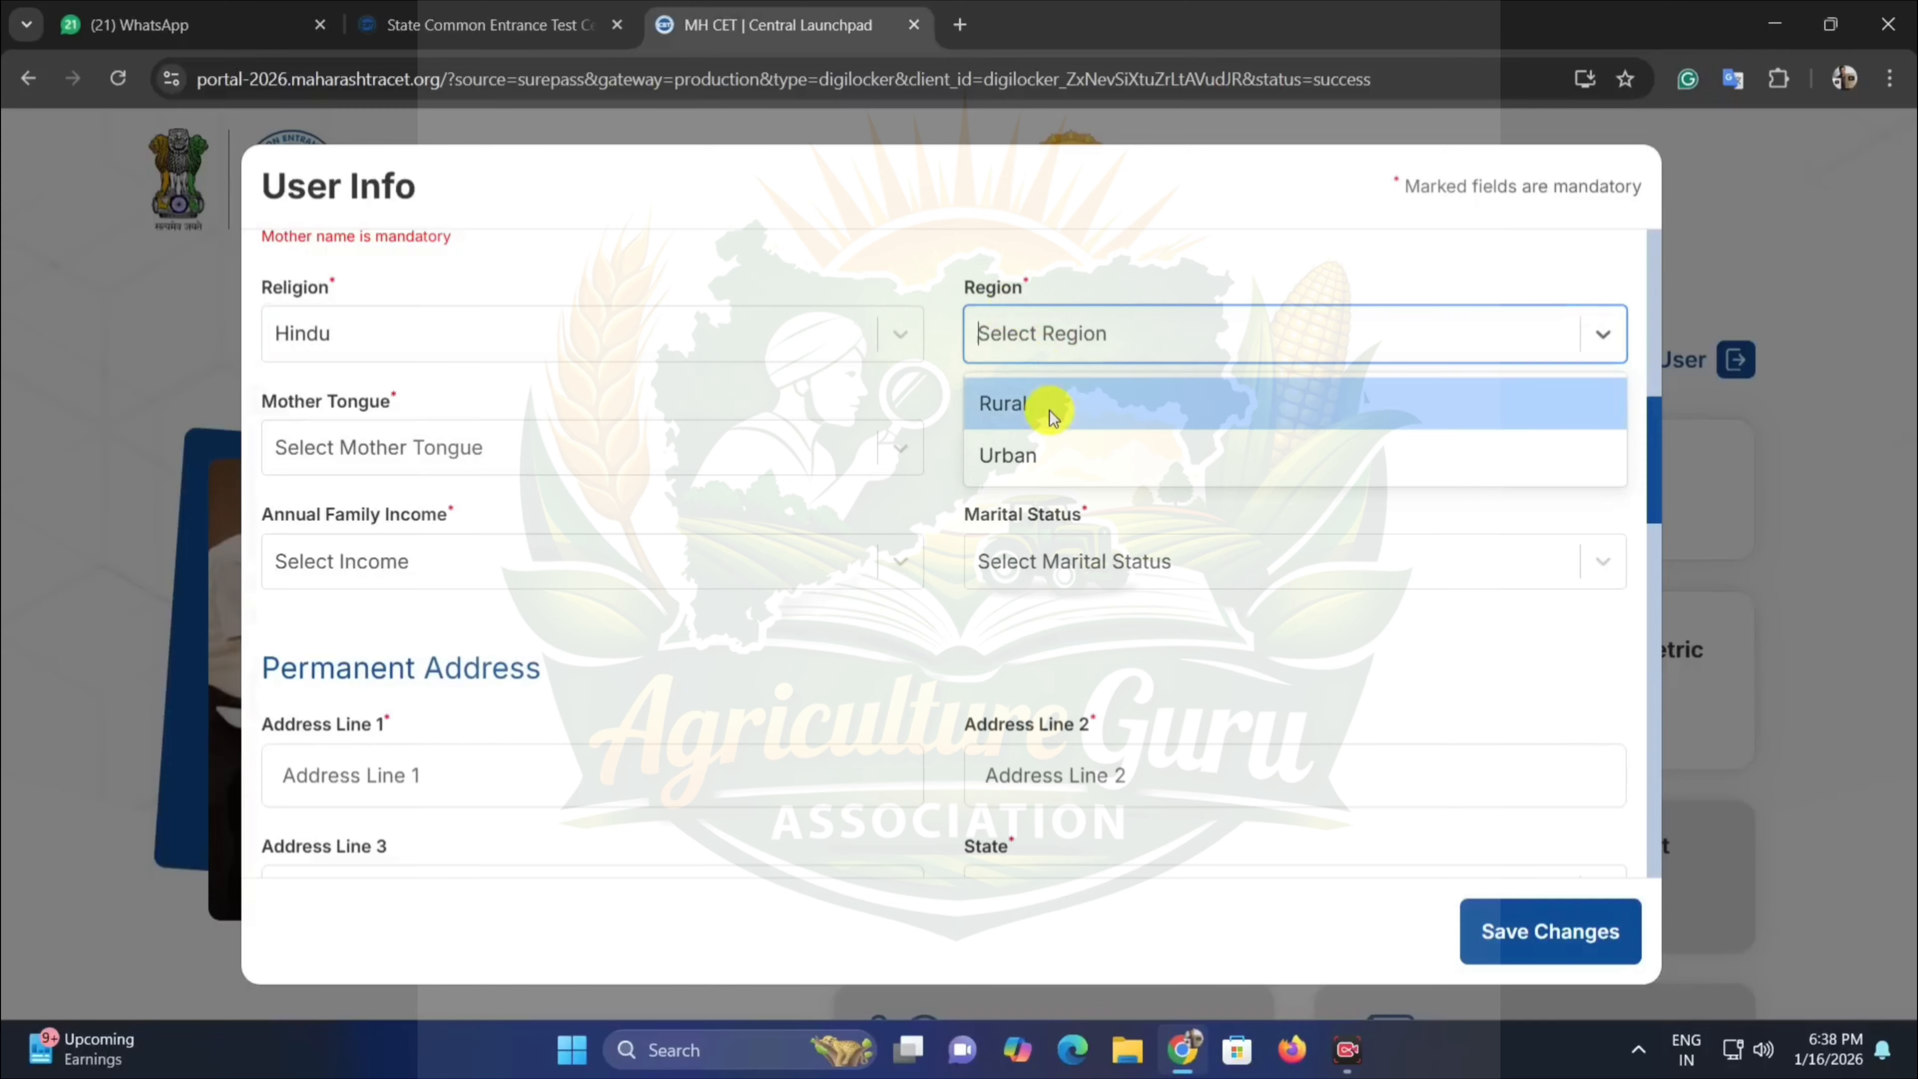
left_click(1050, 408)
left_click(1053, 356)
left_click(1055, 449)
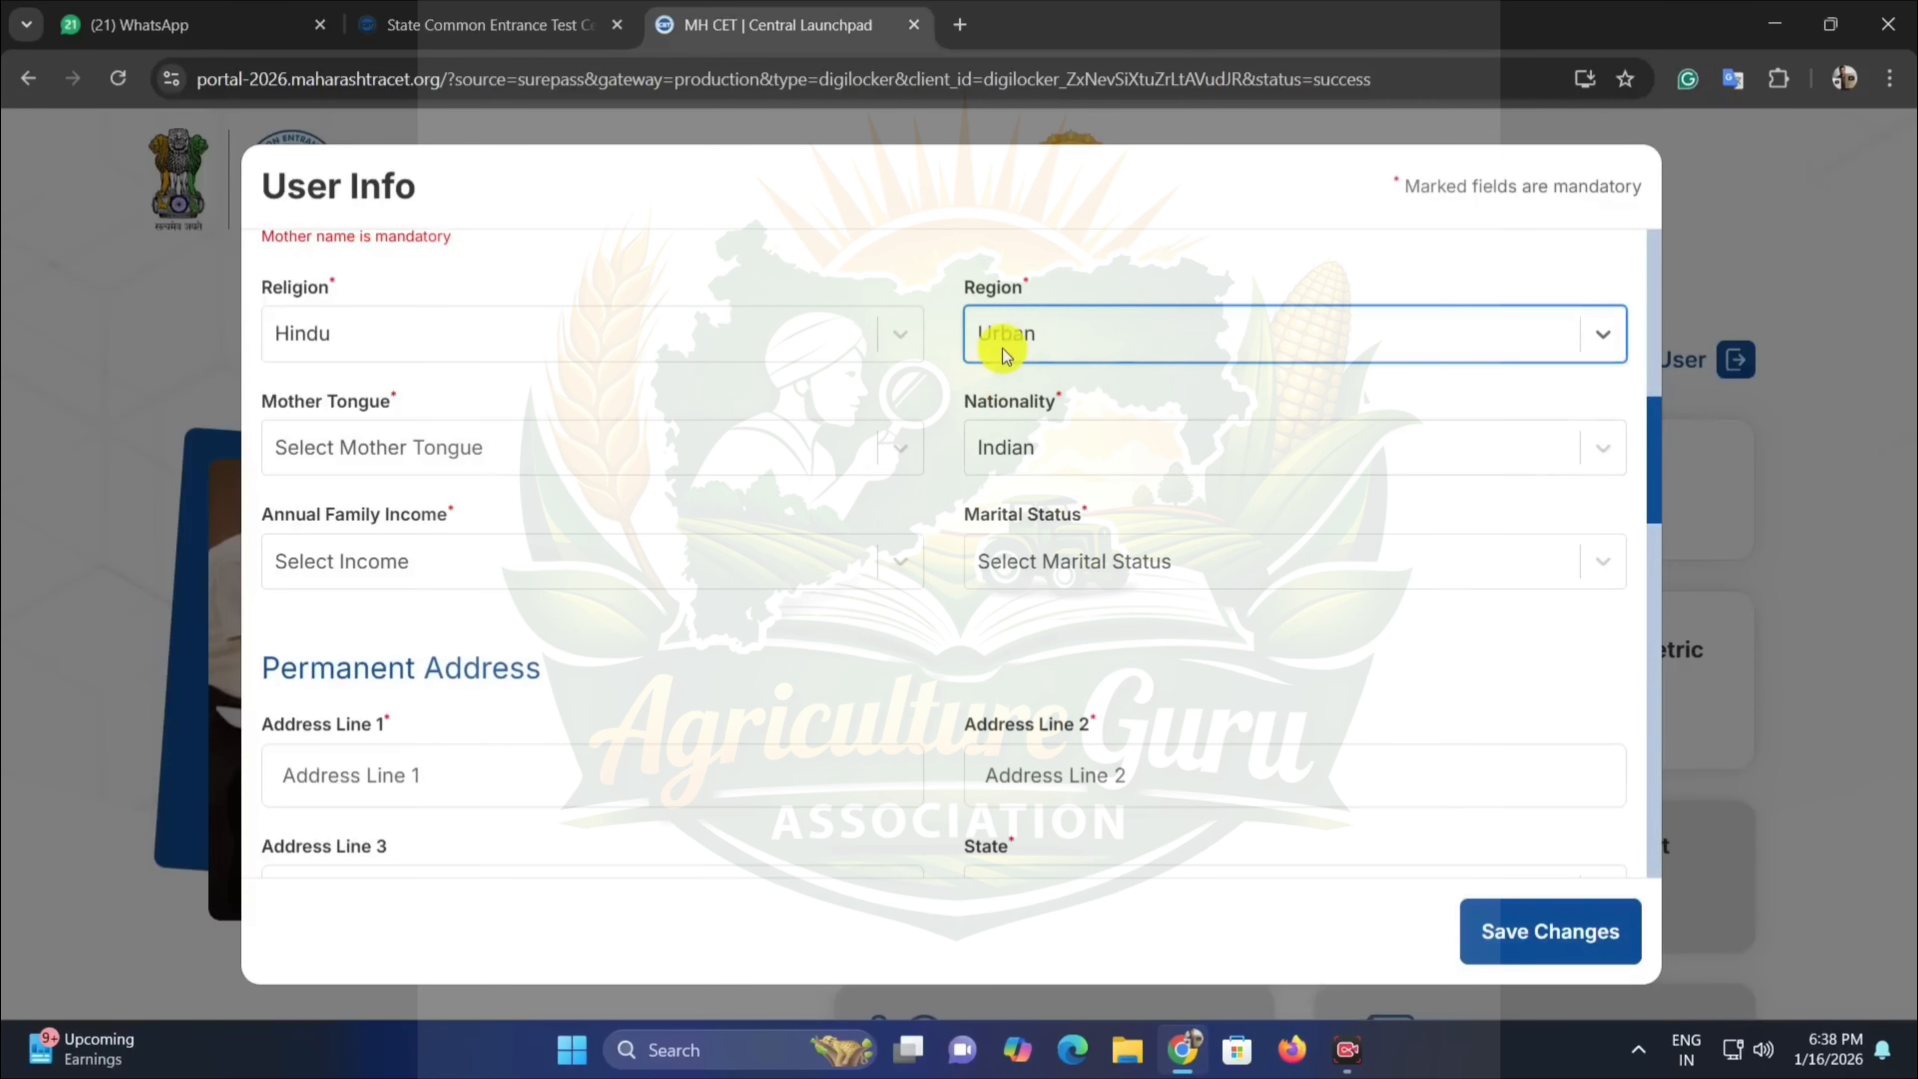
Set the mother tongue to Marathi and choose Indian as the nationality.
left_click(344, 415)
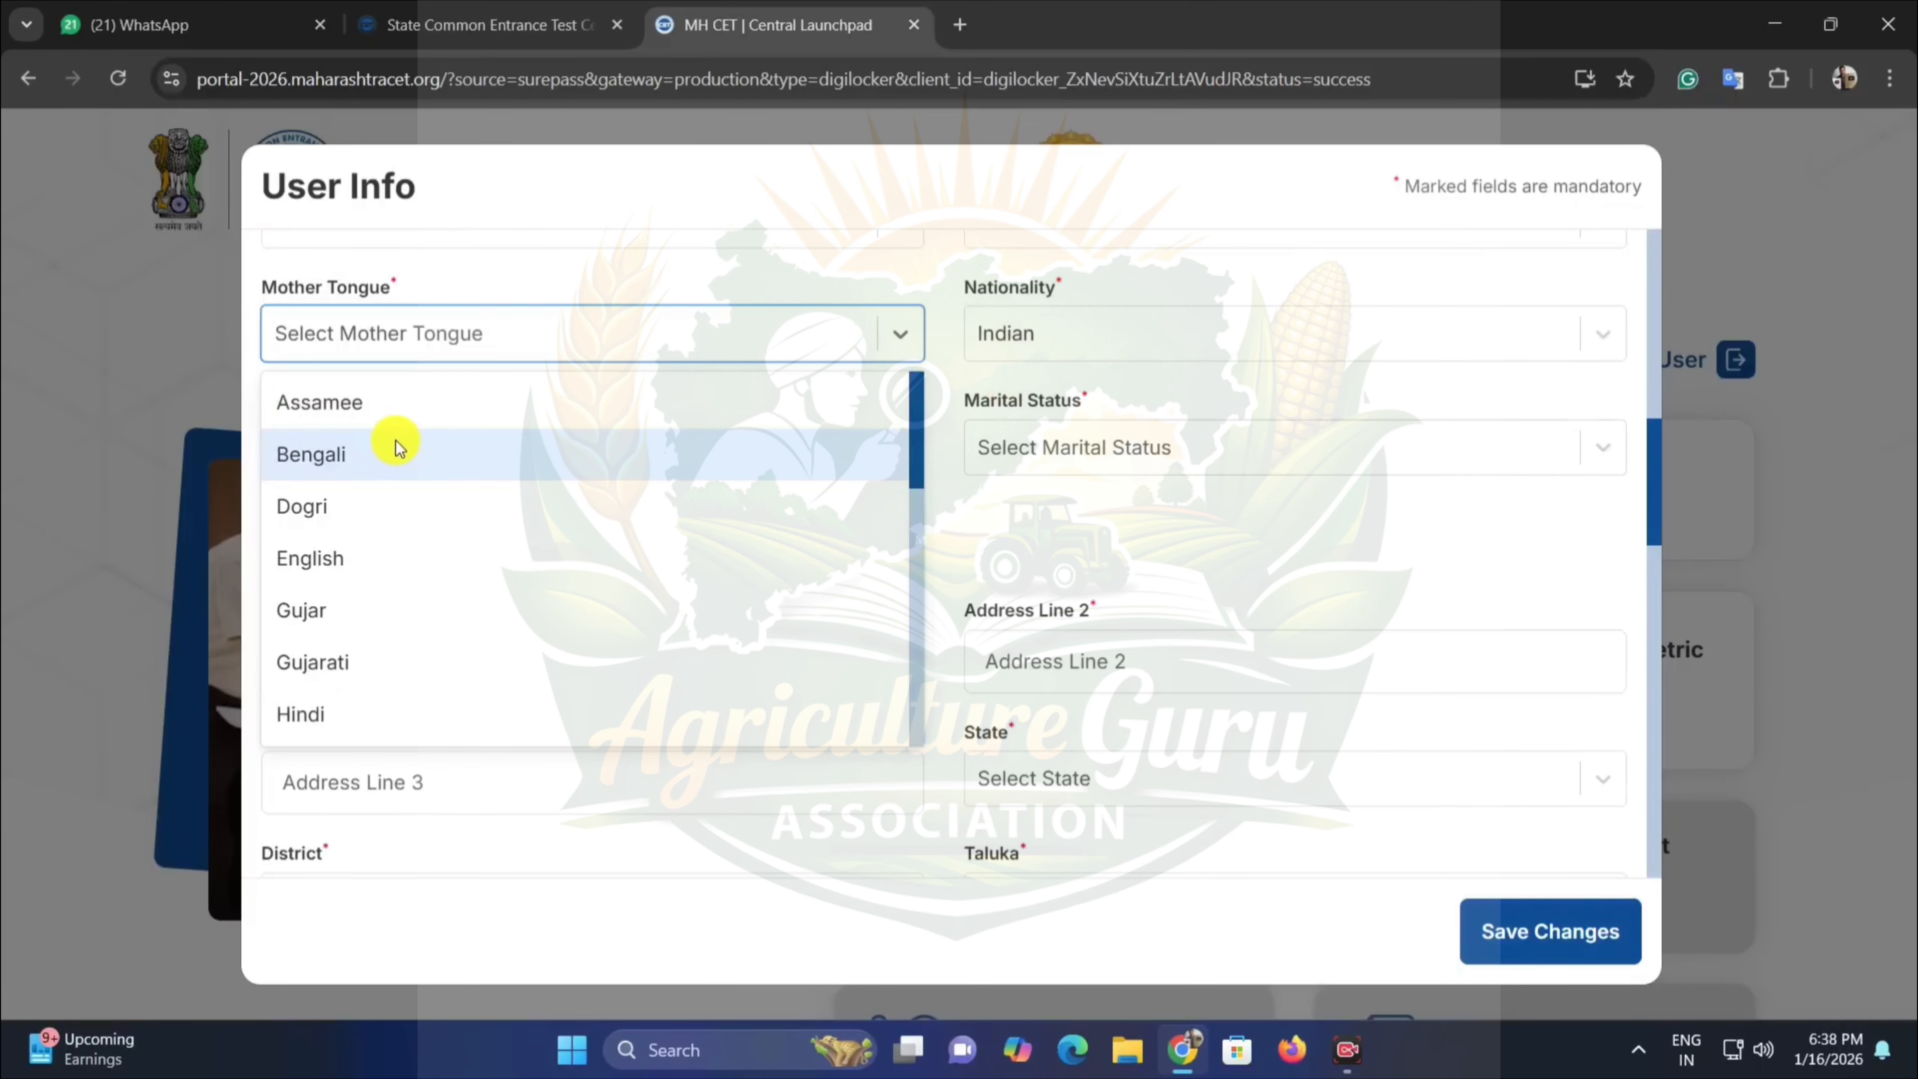
type("mar")
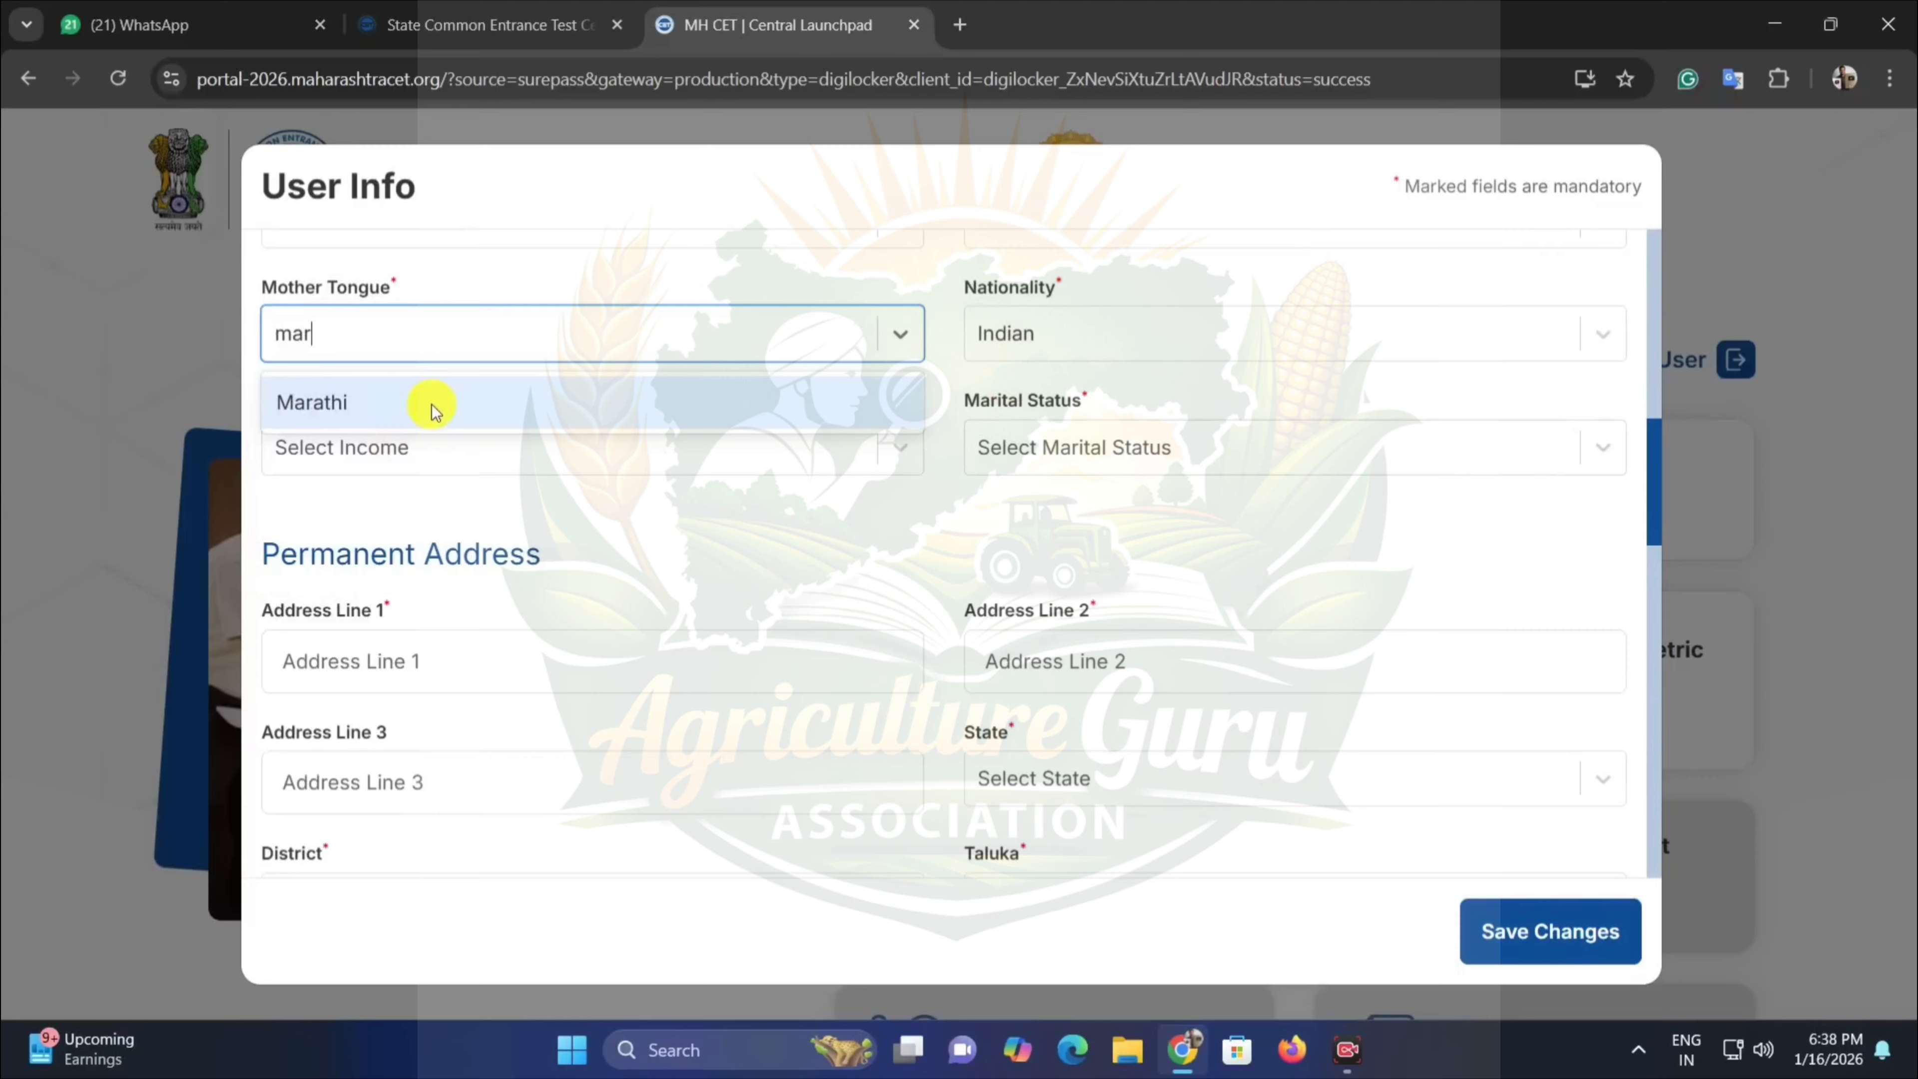
left_click(431, 407)
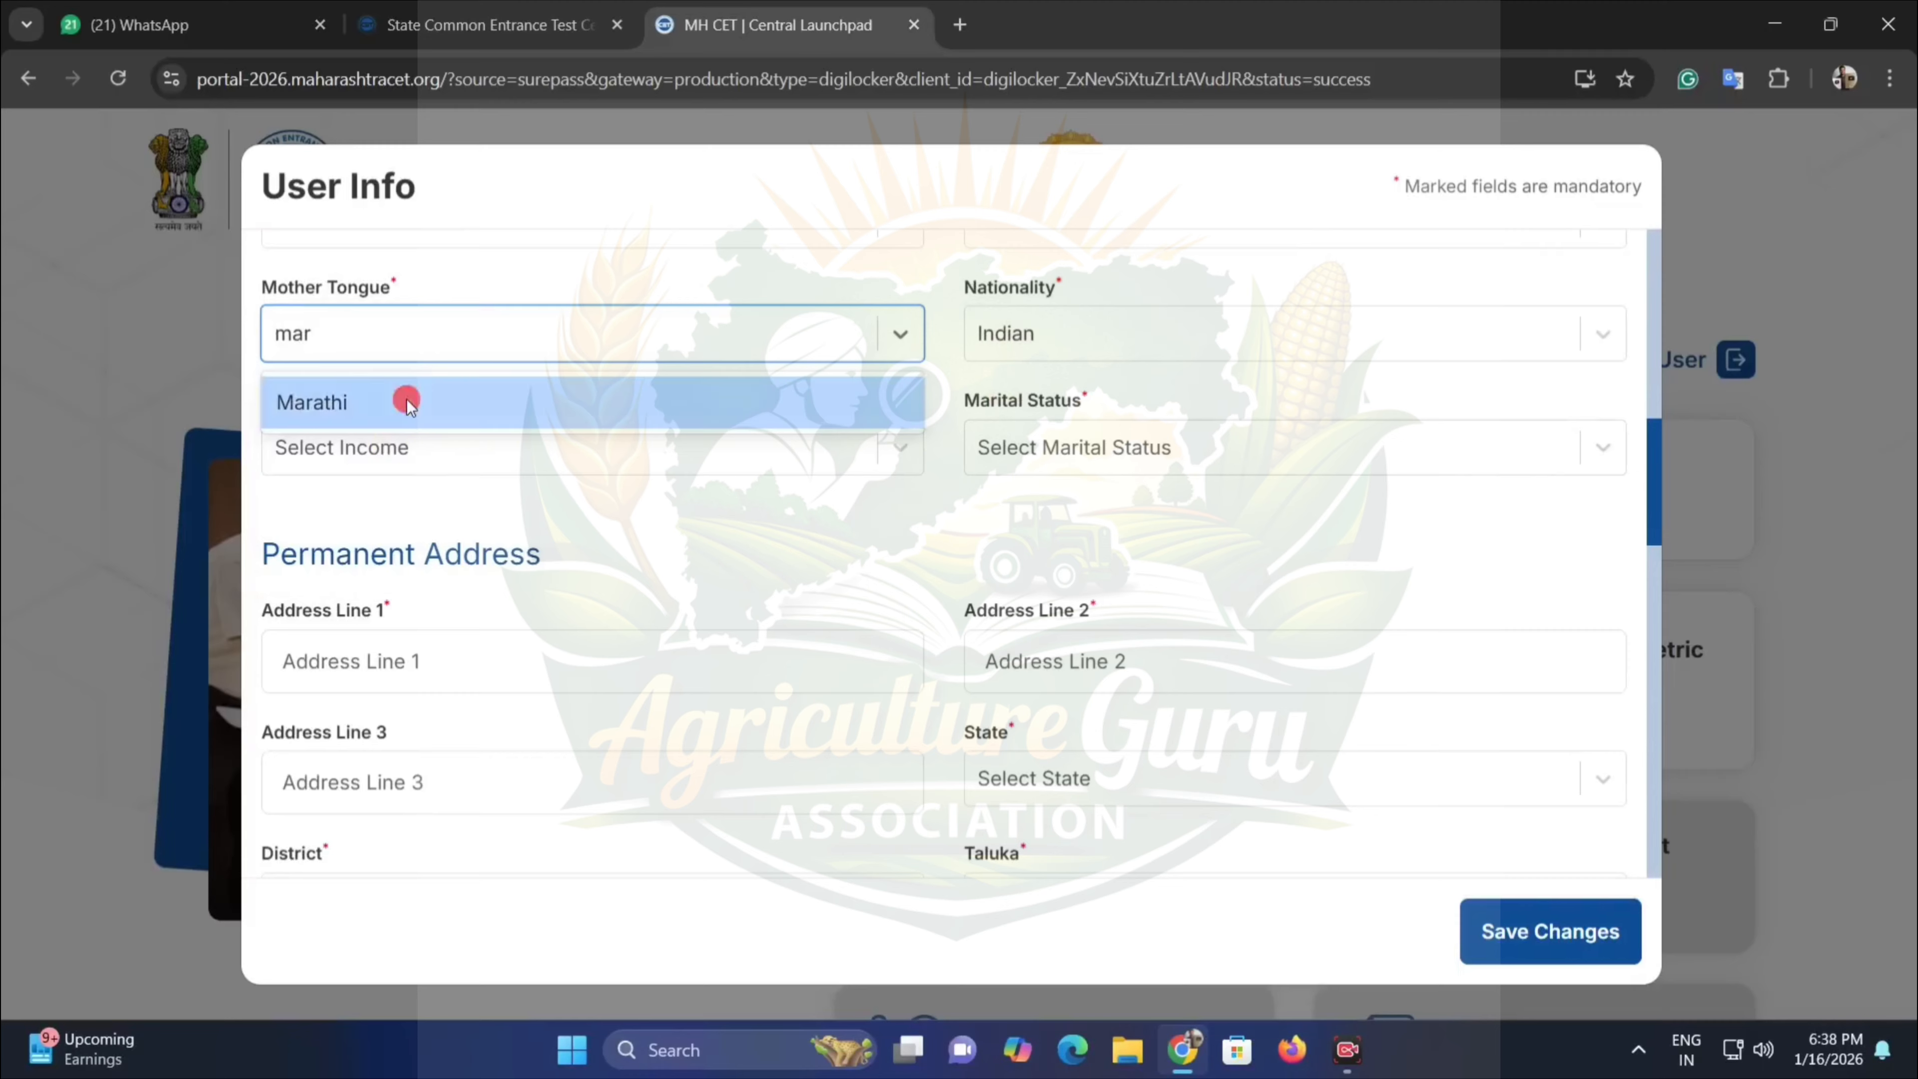
left_click(1025, 349)
left_click(1054, 405)
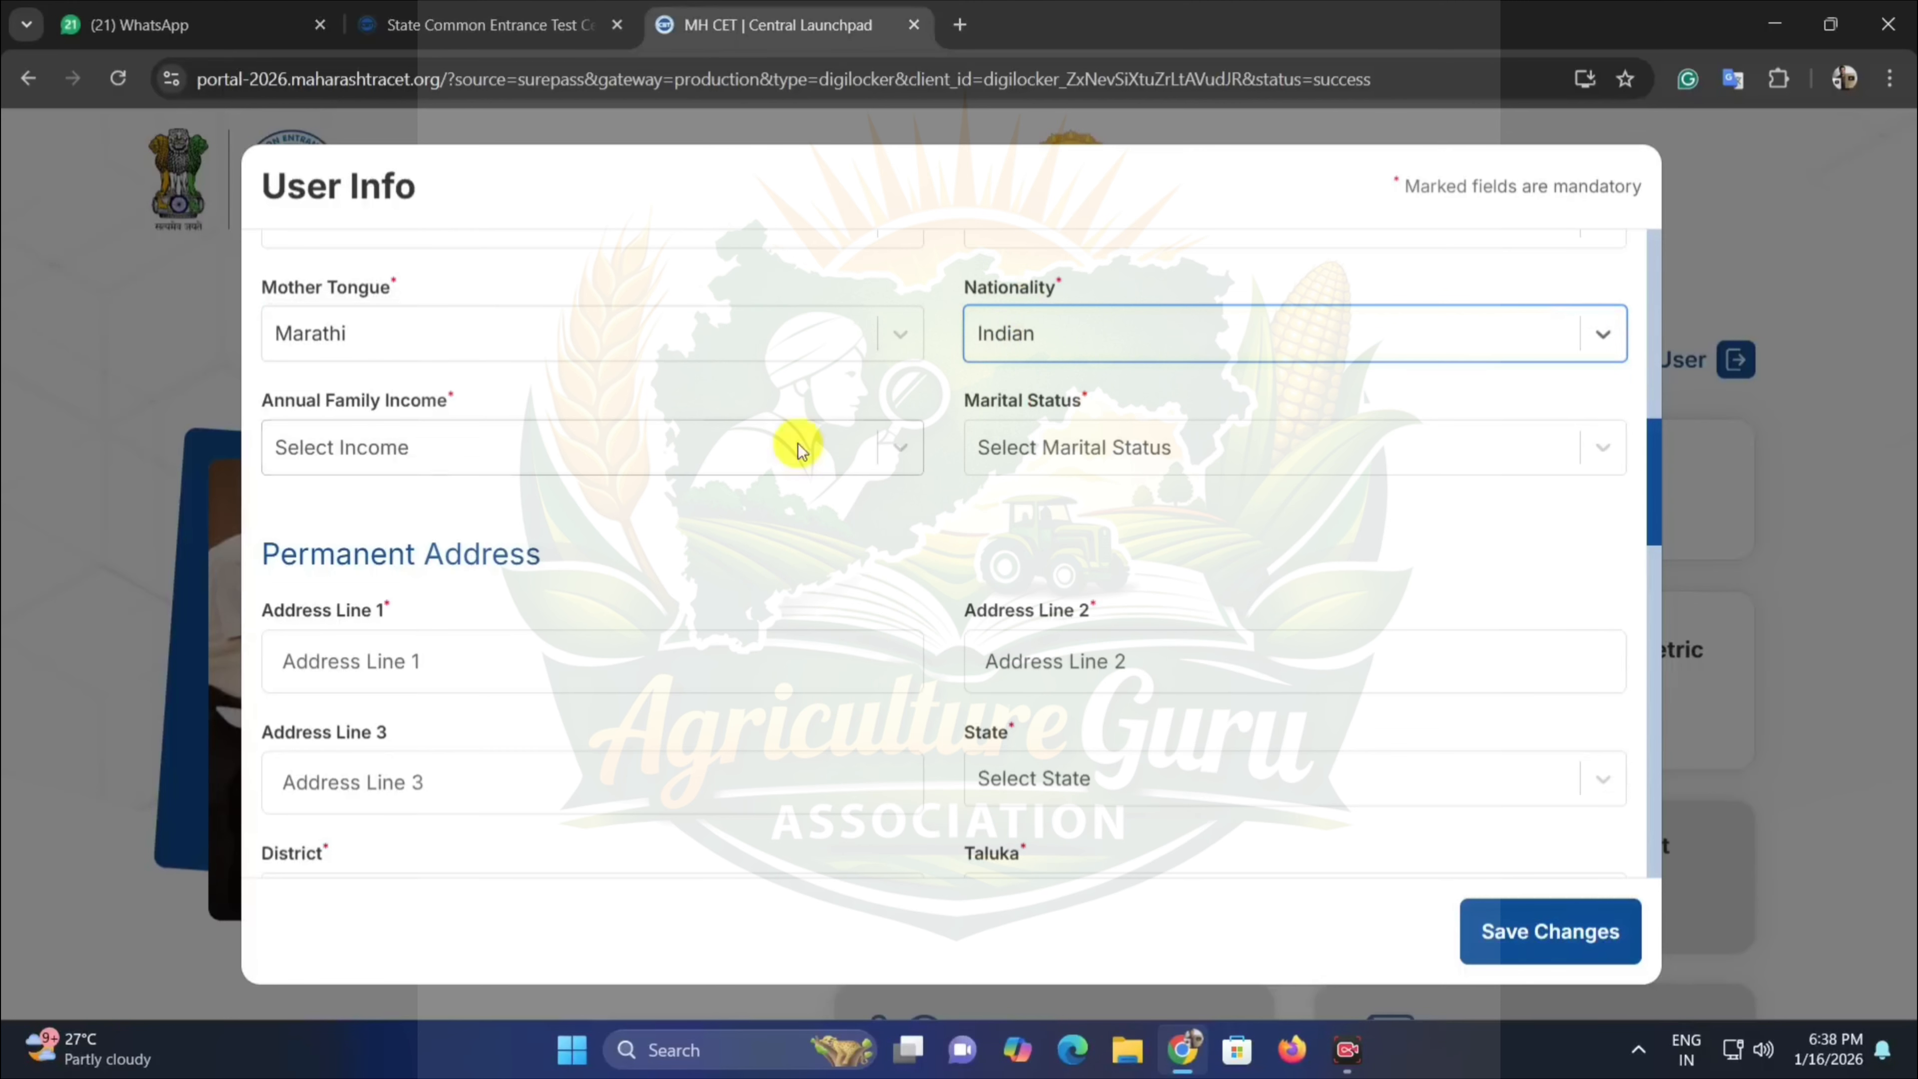
Set the annual family income to 15,001 - 50,000 and the marital status to UnMarried.
left_click(377, 447)
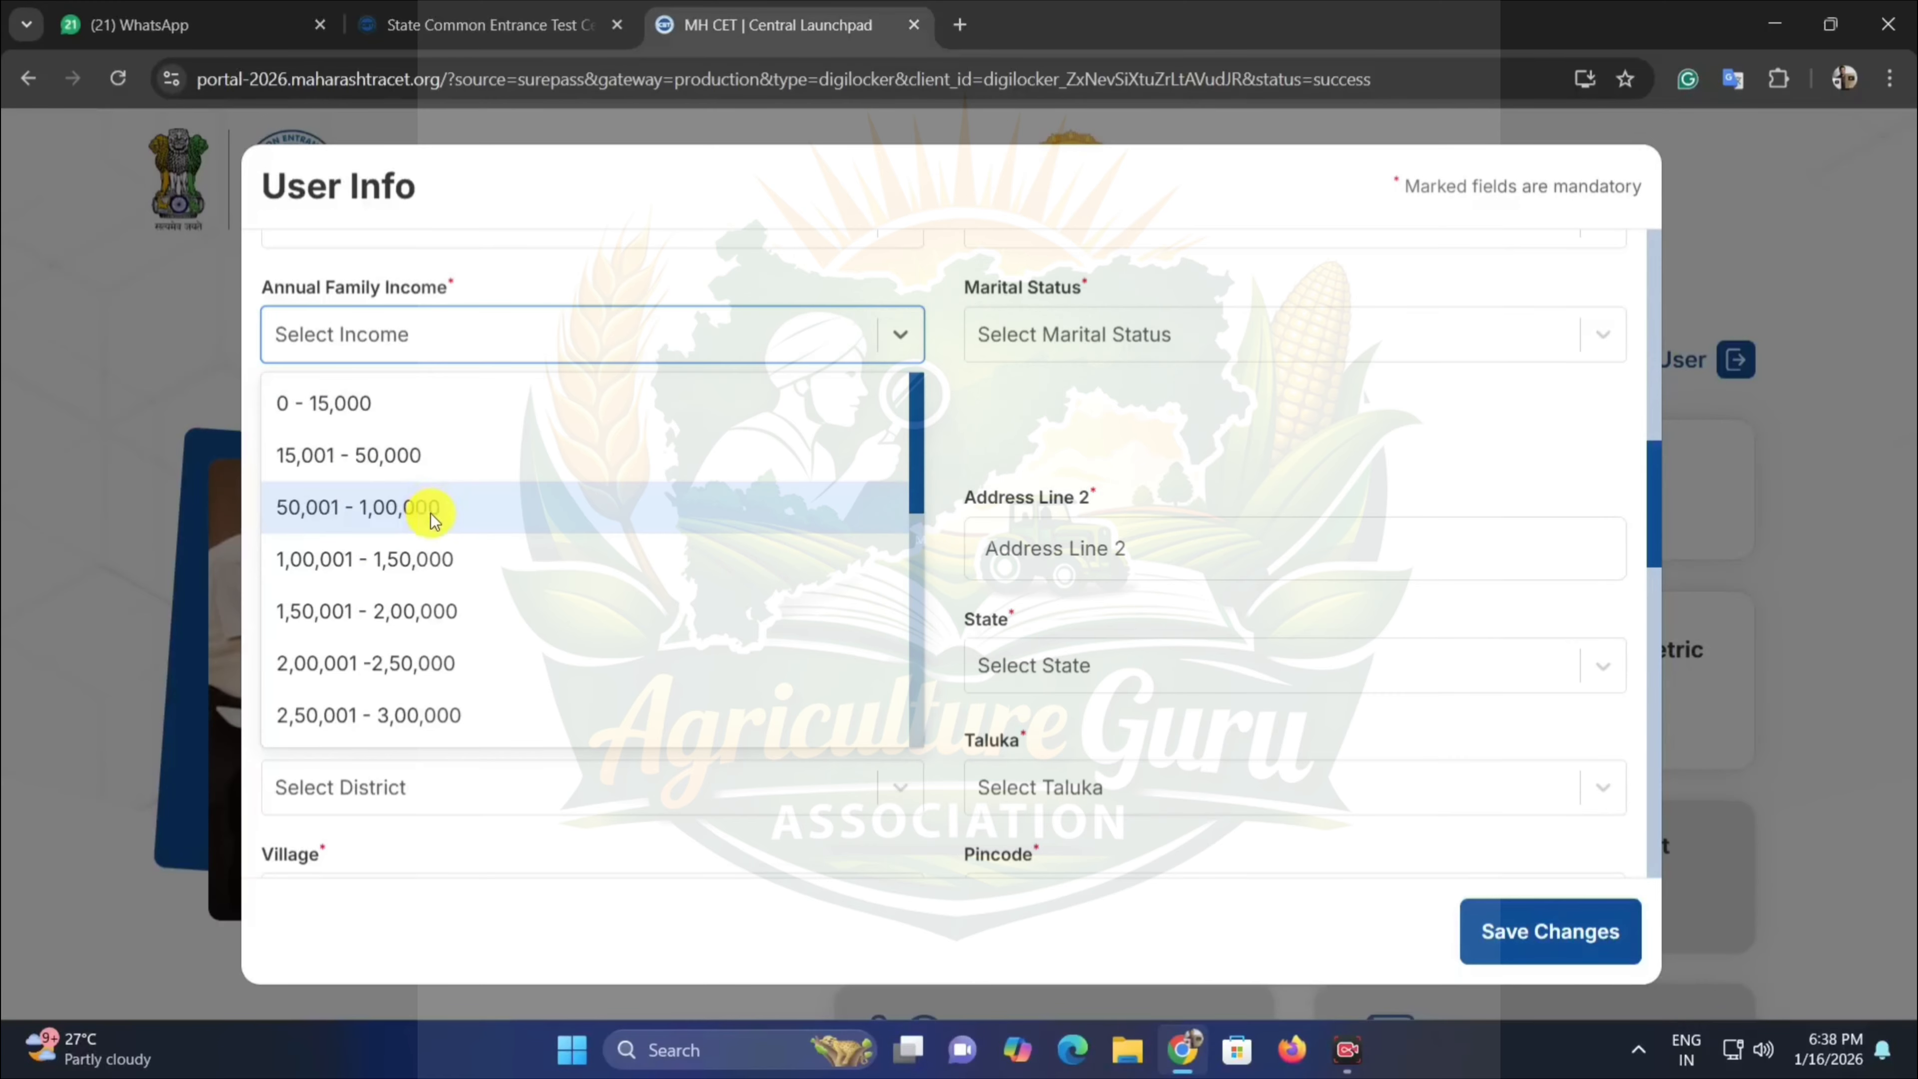
left_click(442, 455)
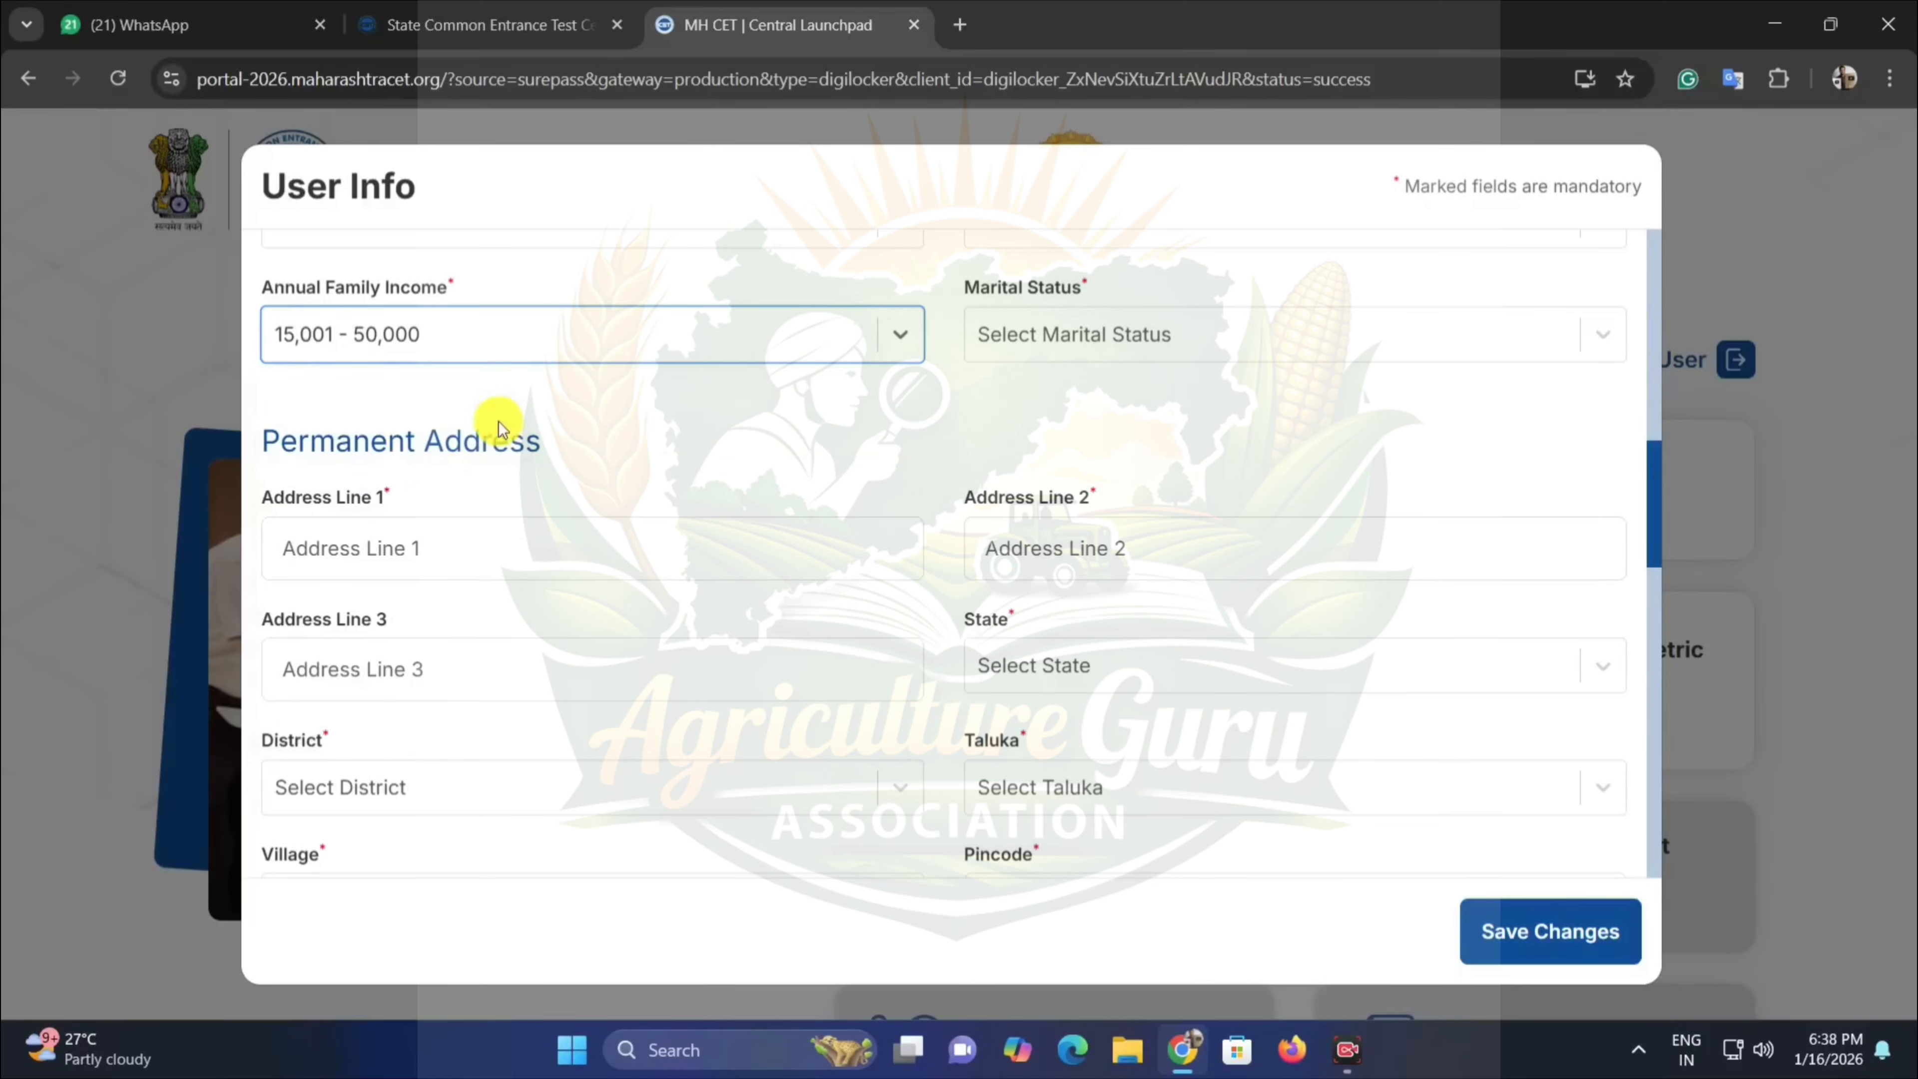
left_click(1082, 342)
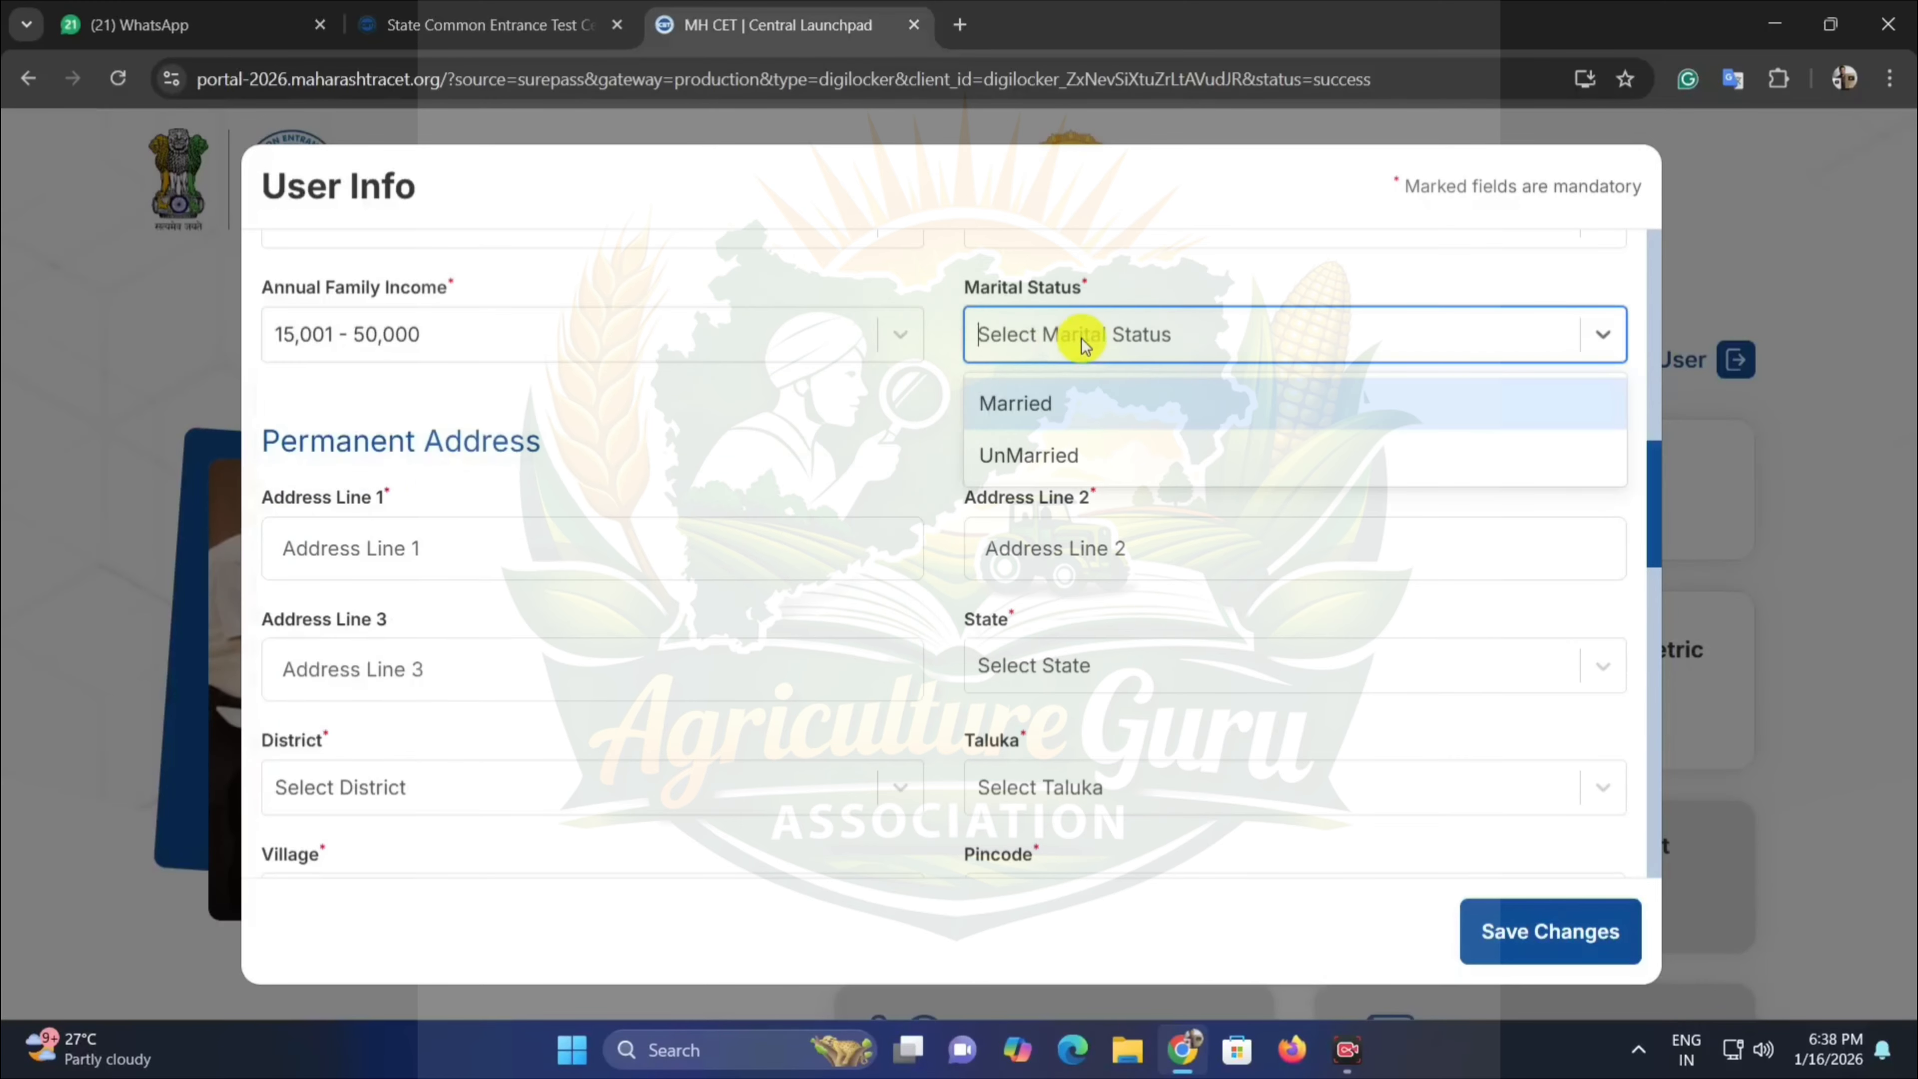
left_click(1052, 454)
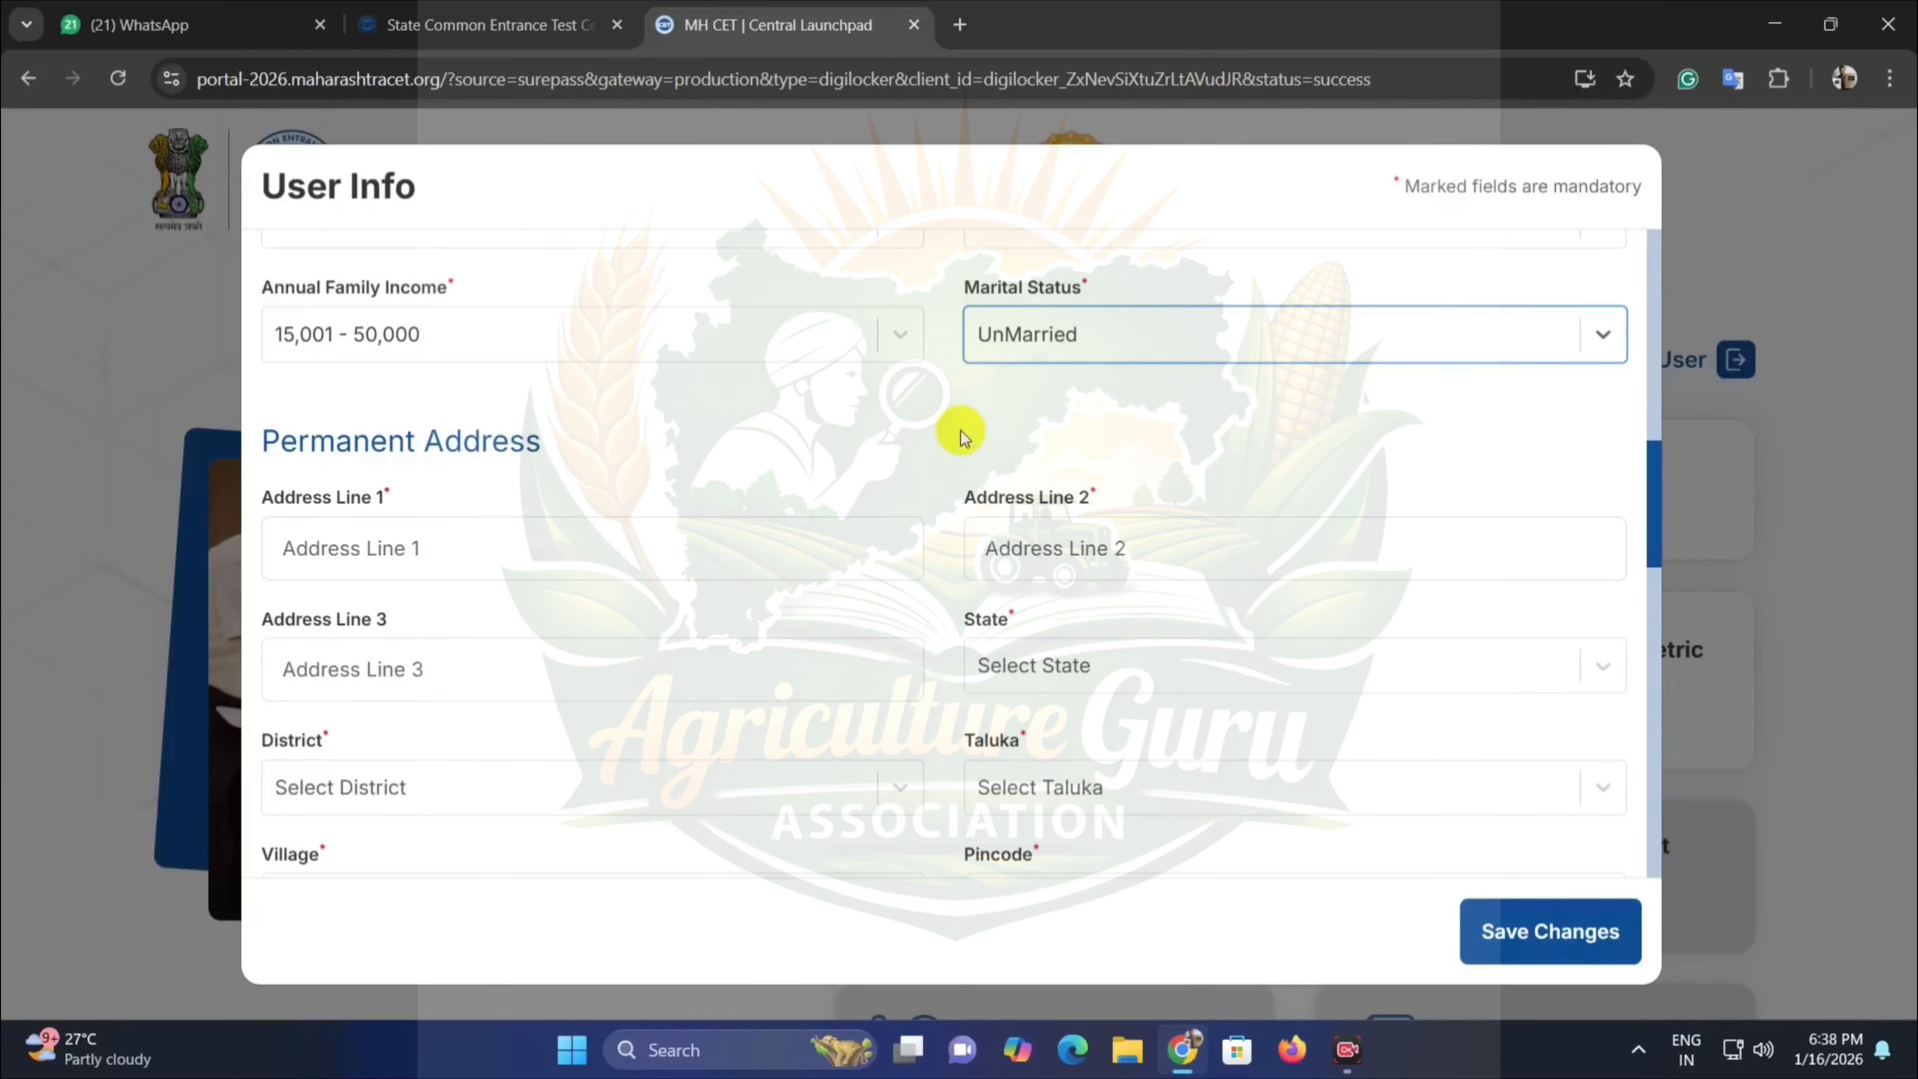
left_click(1106, 355)
left_click(826, 463)
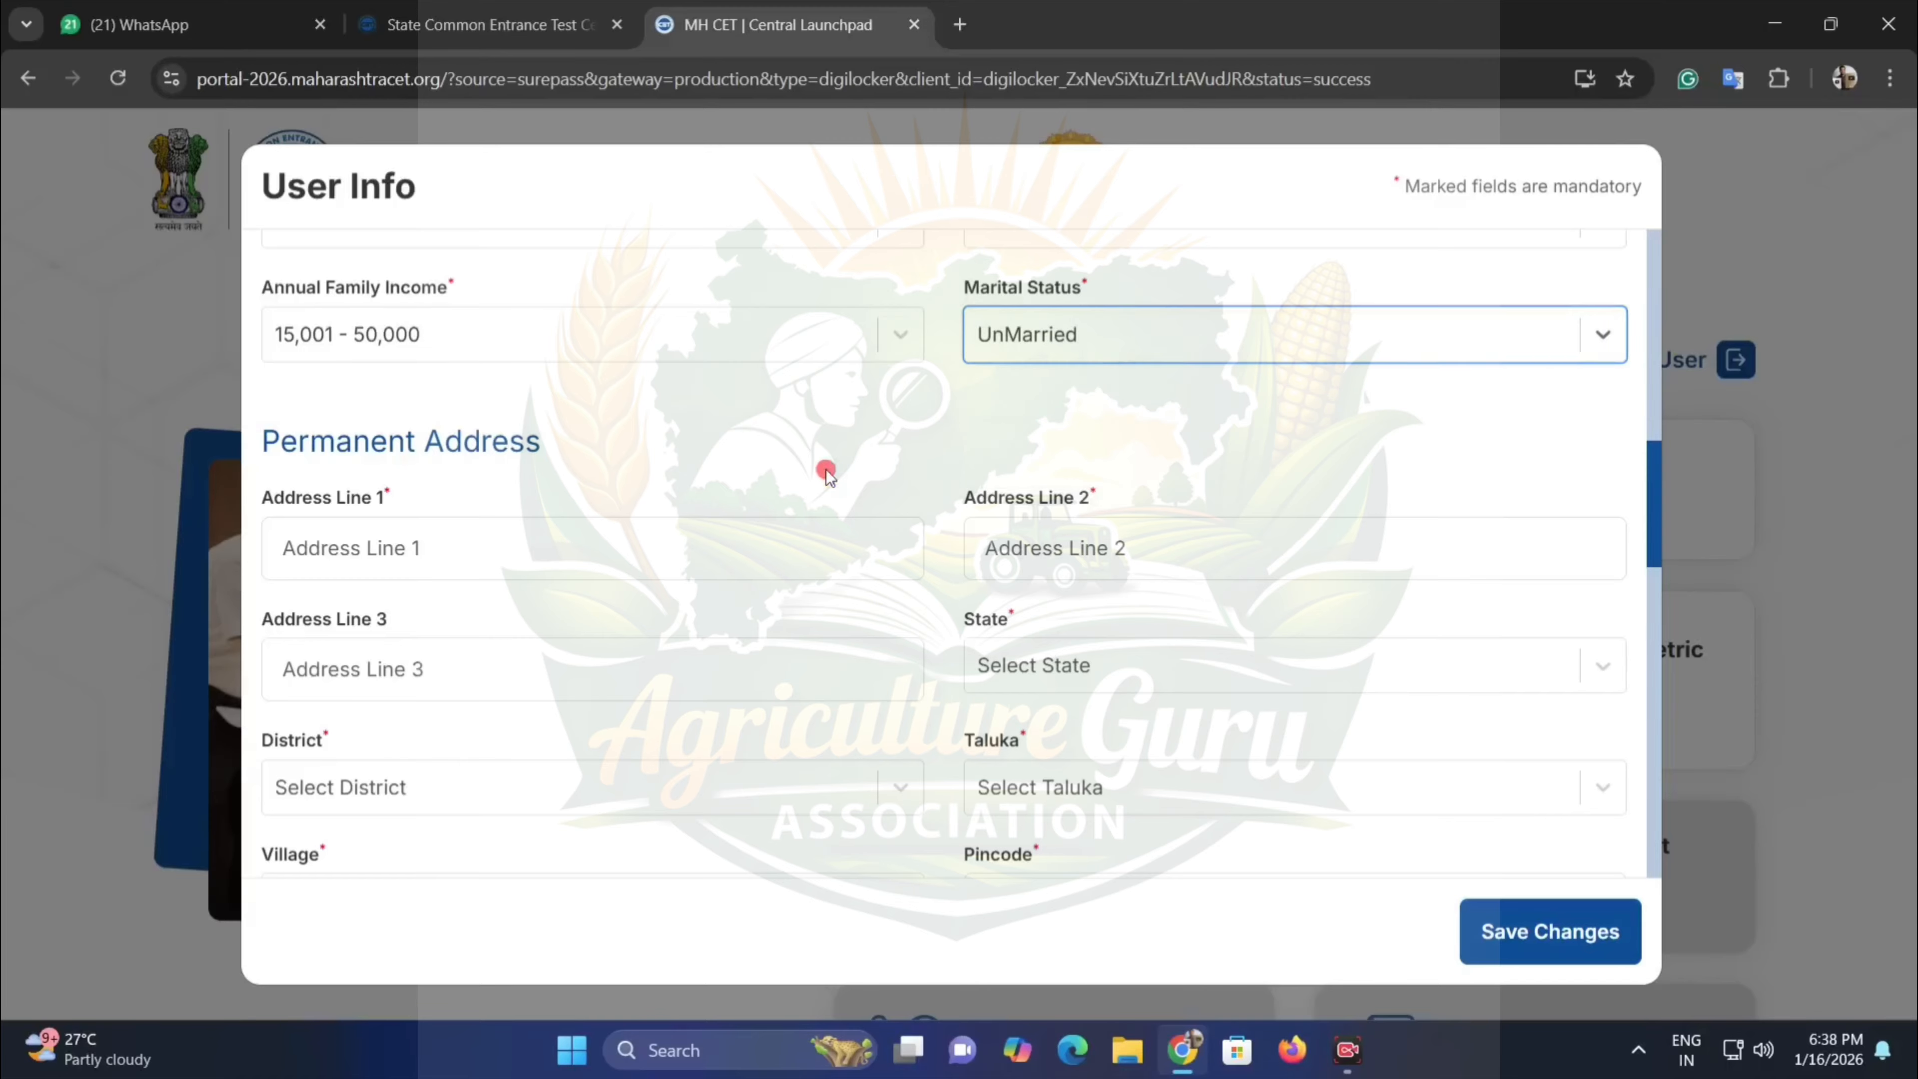
Examine the Permanent Address section, including Address Lines 1, 2 and 3.
scroll(612, 471, "down", 2)
double_click(493, 312)
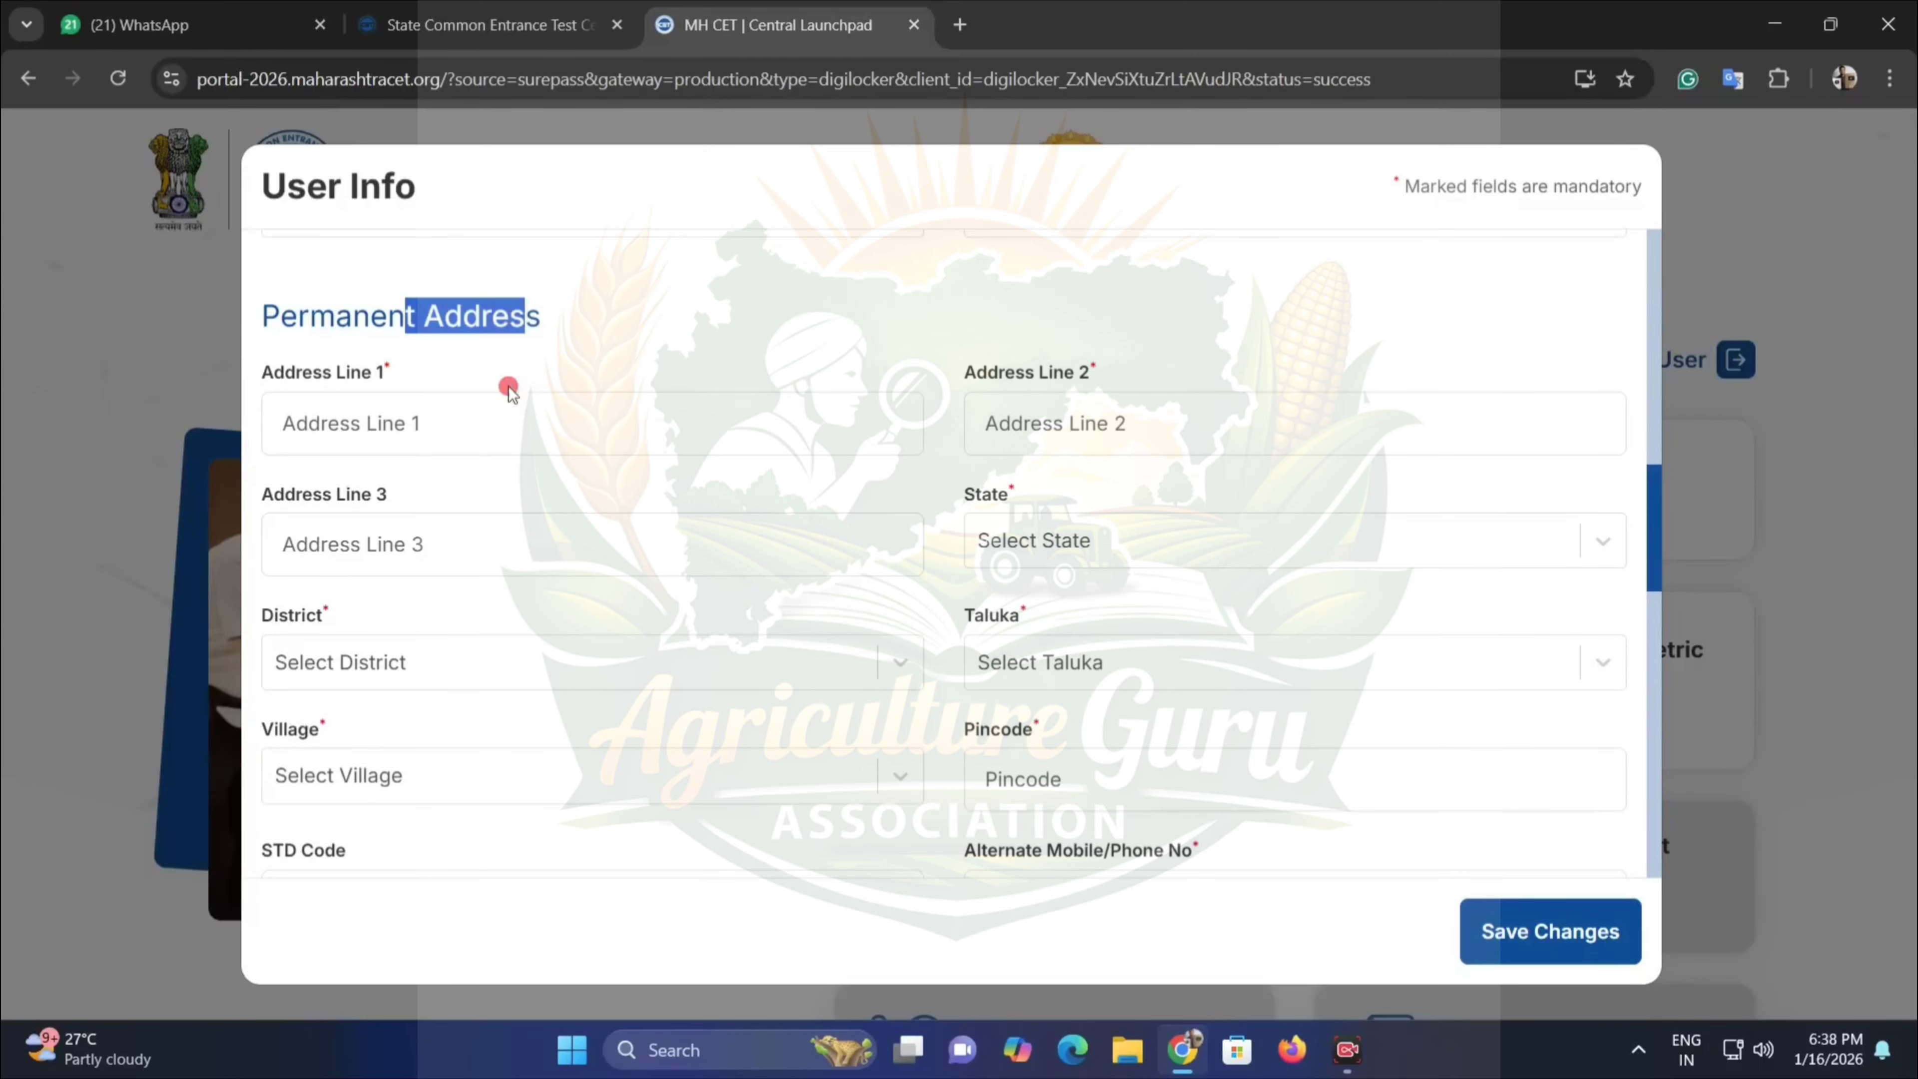
left_click(472, 383)
left_click(416, 422)
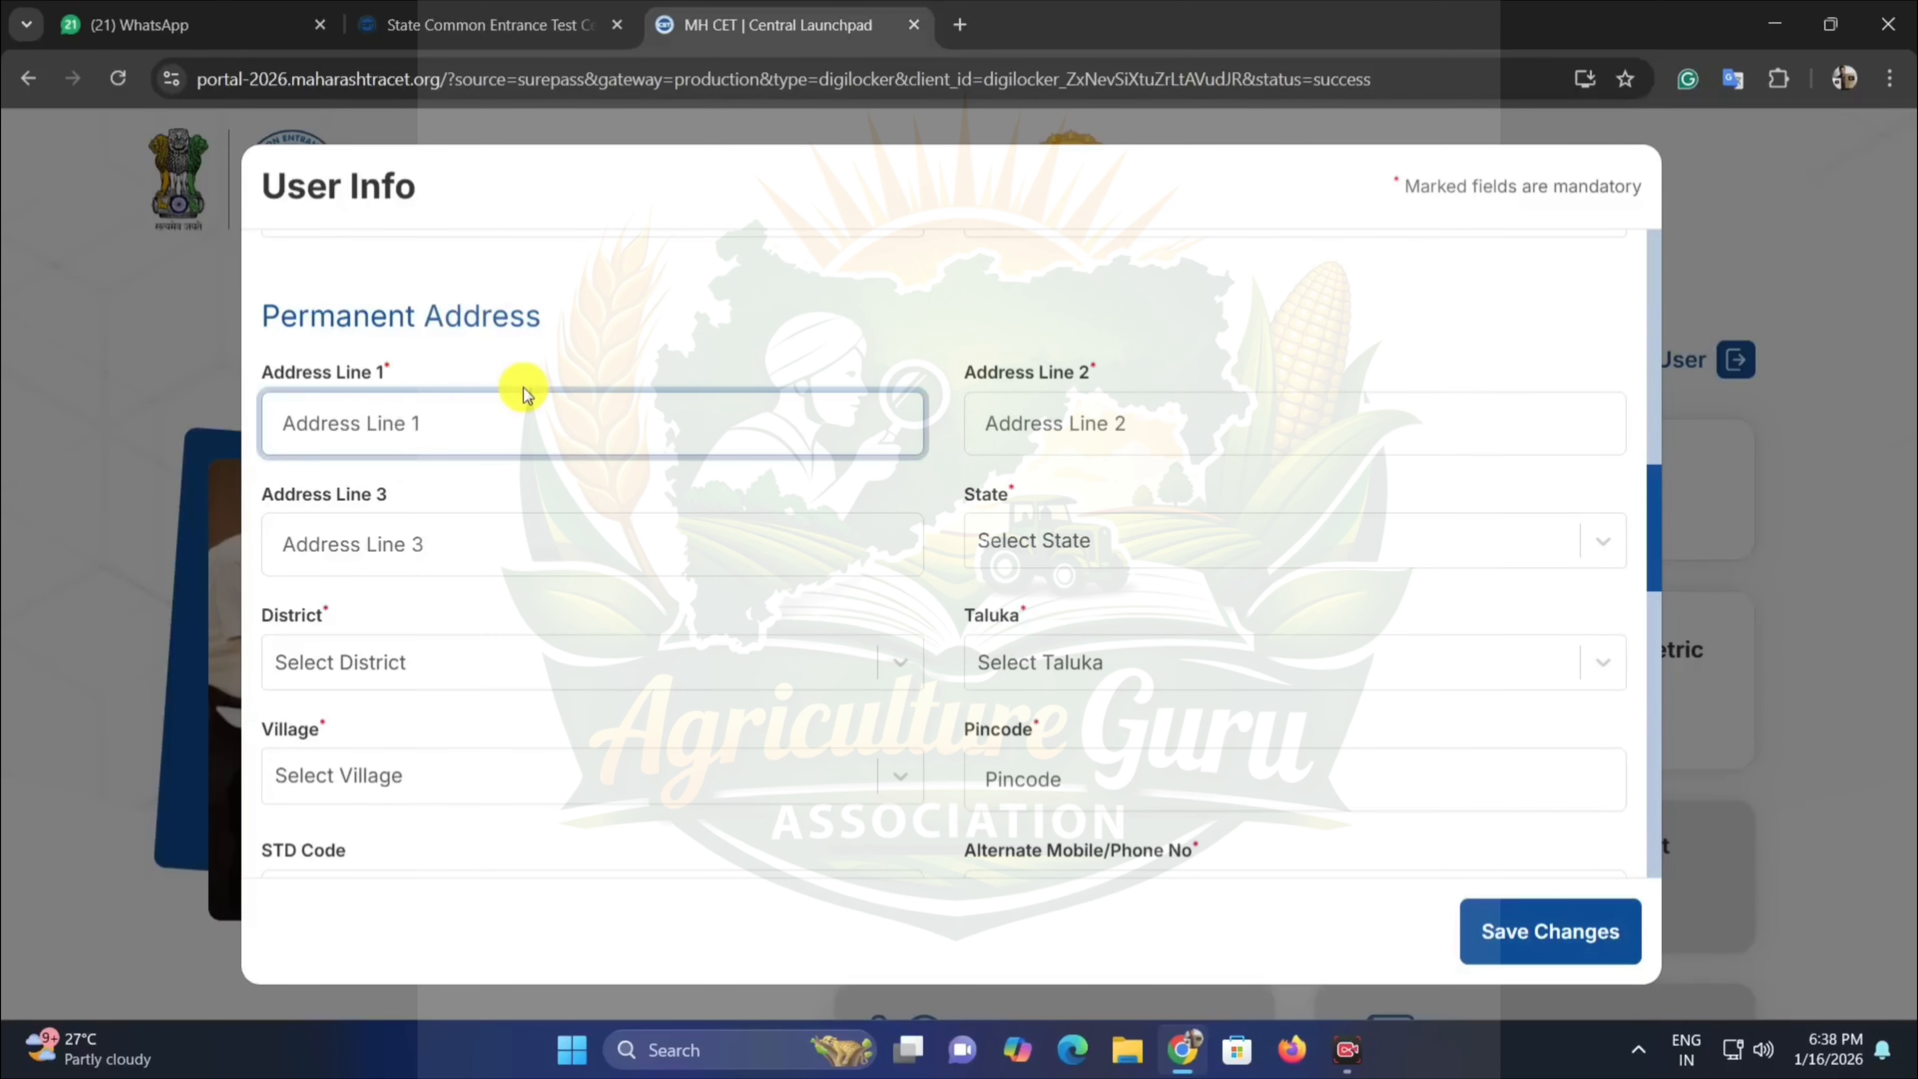
scroll(520, 392, "down", 2)
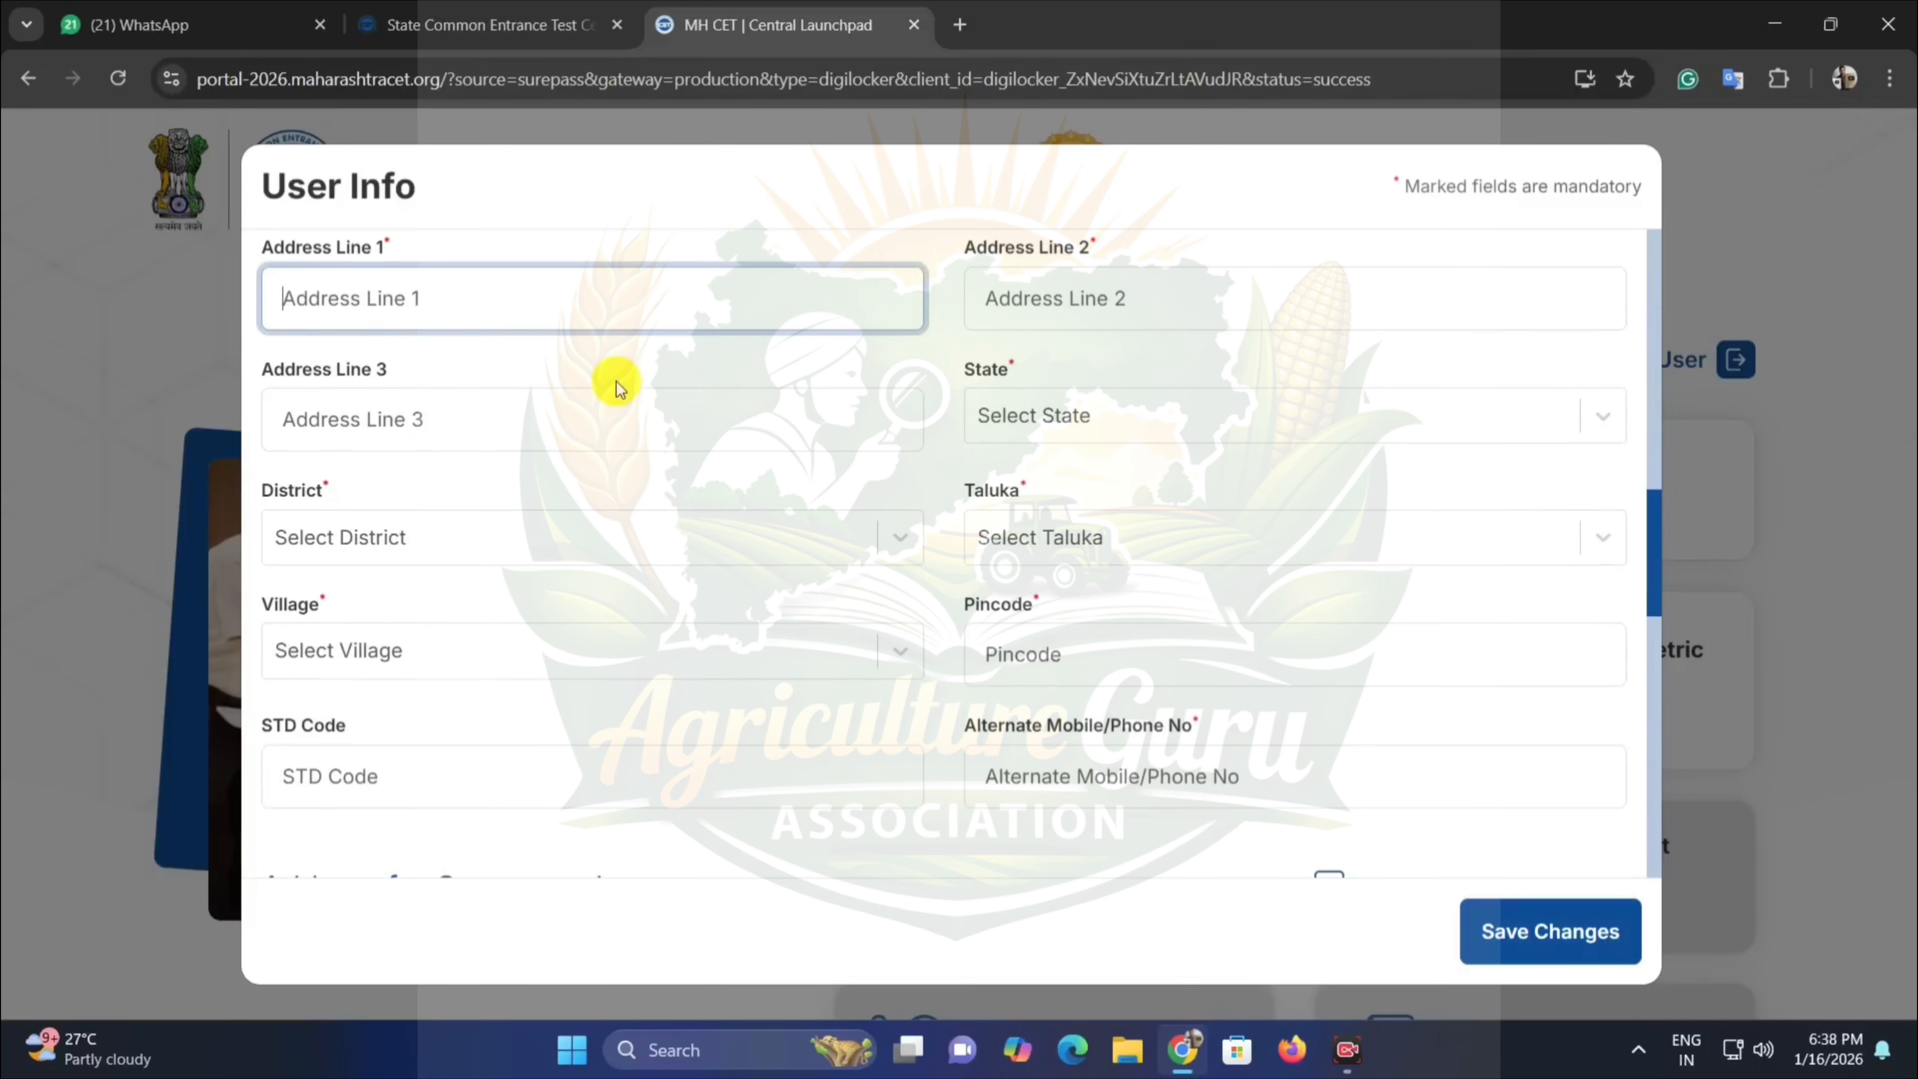
left_click(1042, 300)
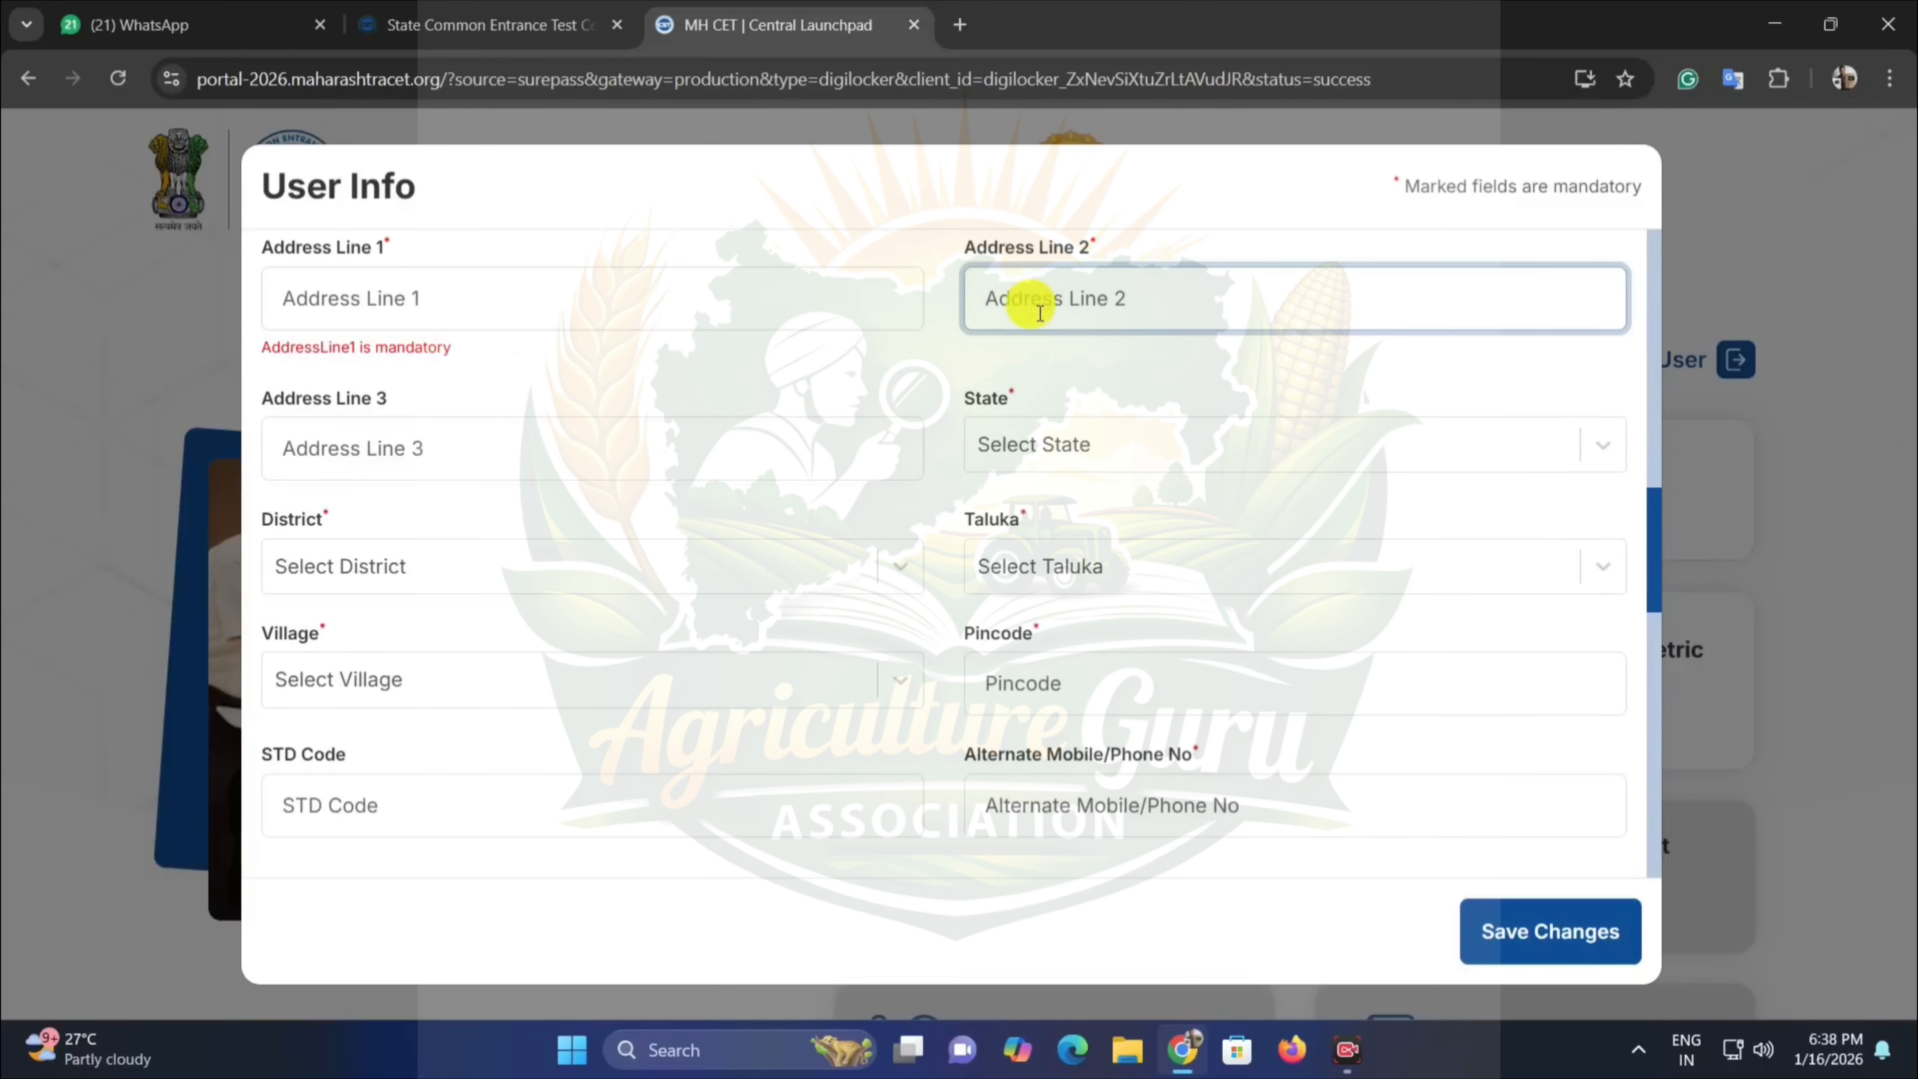
left_click(835, 447)
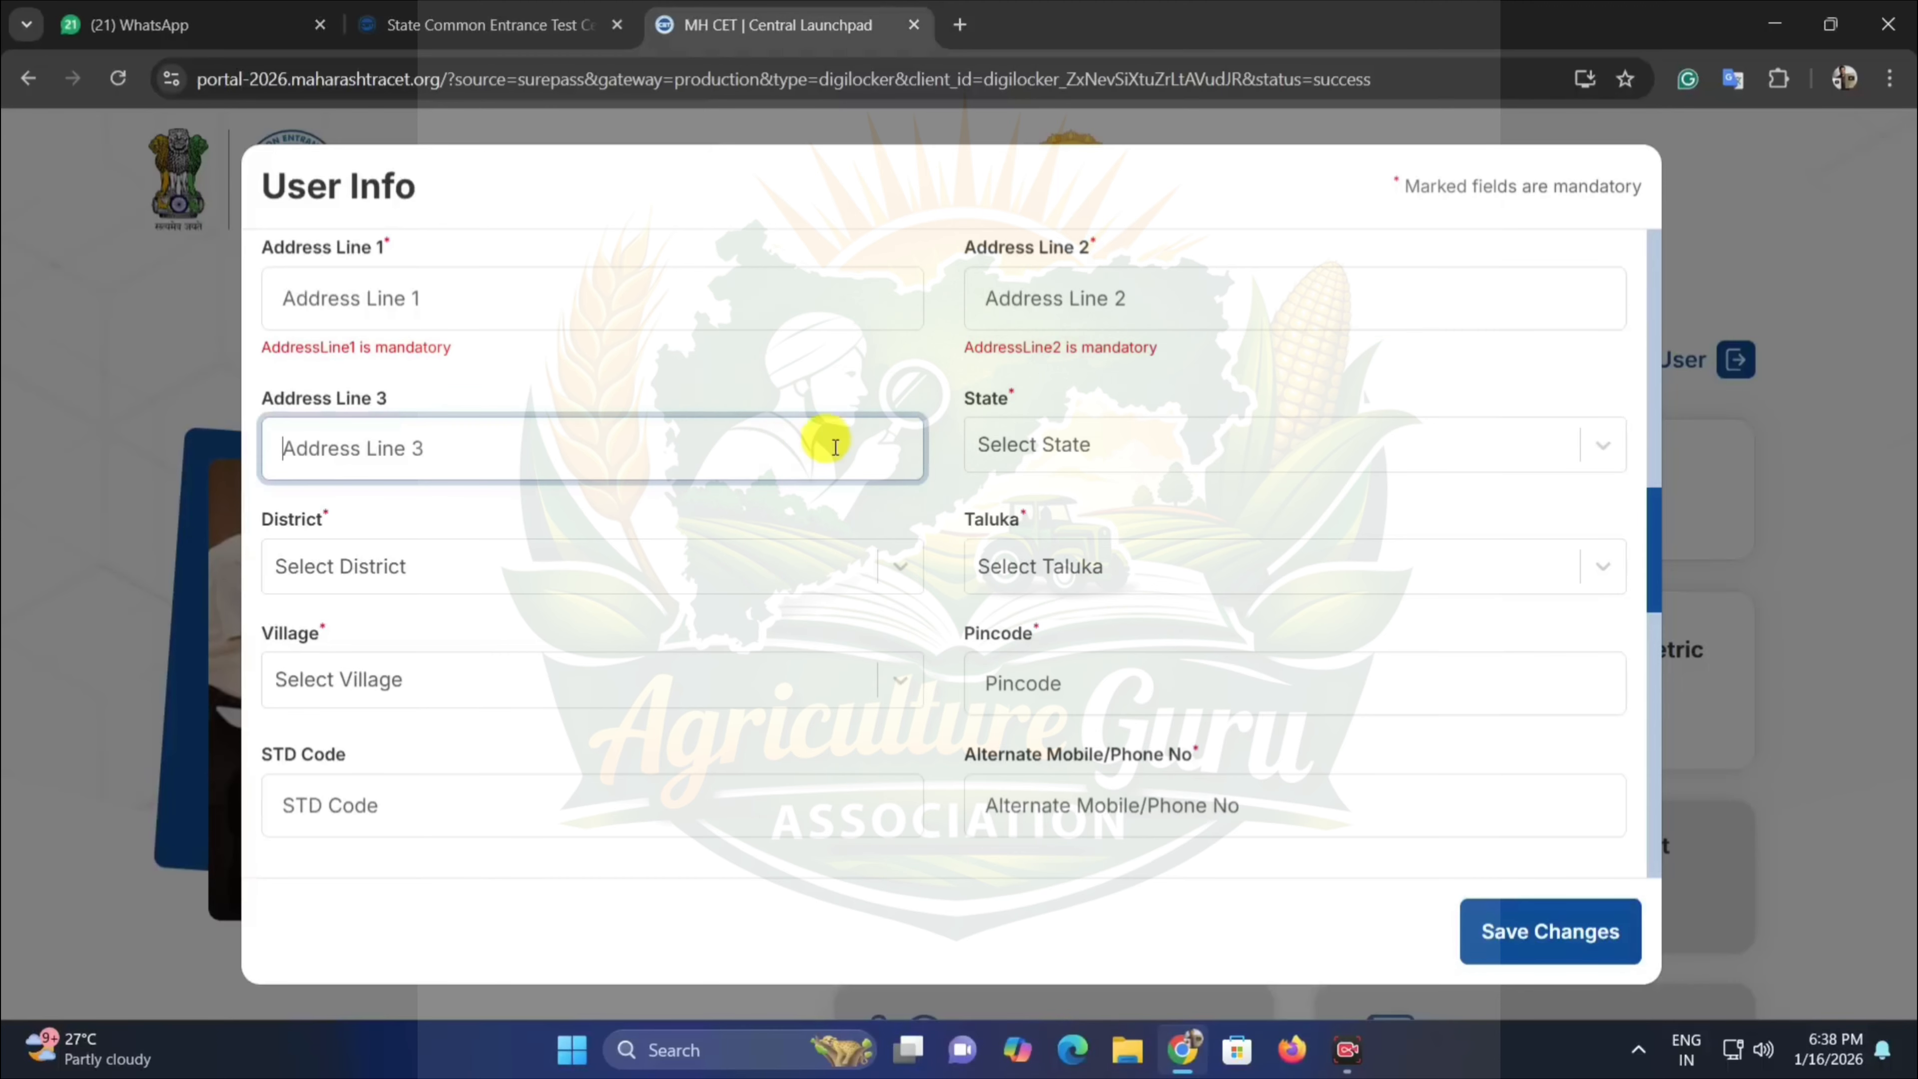
left_click(1054, 319)
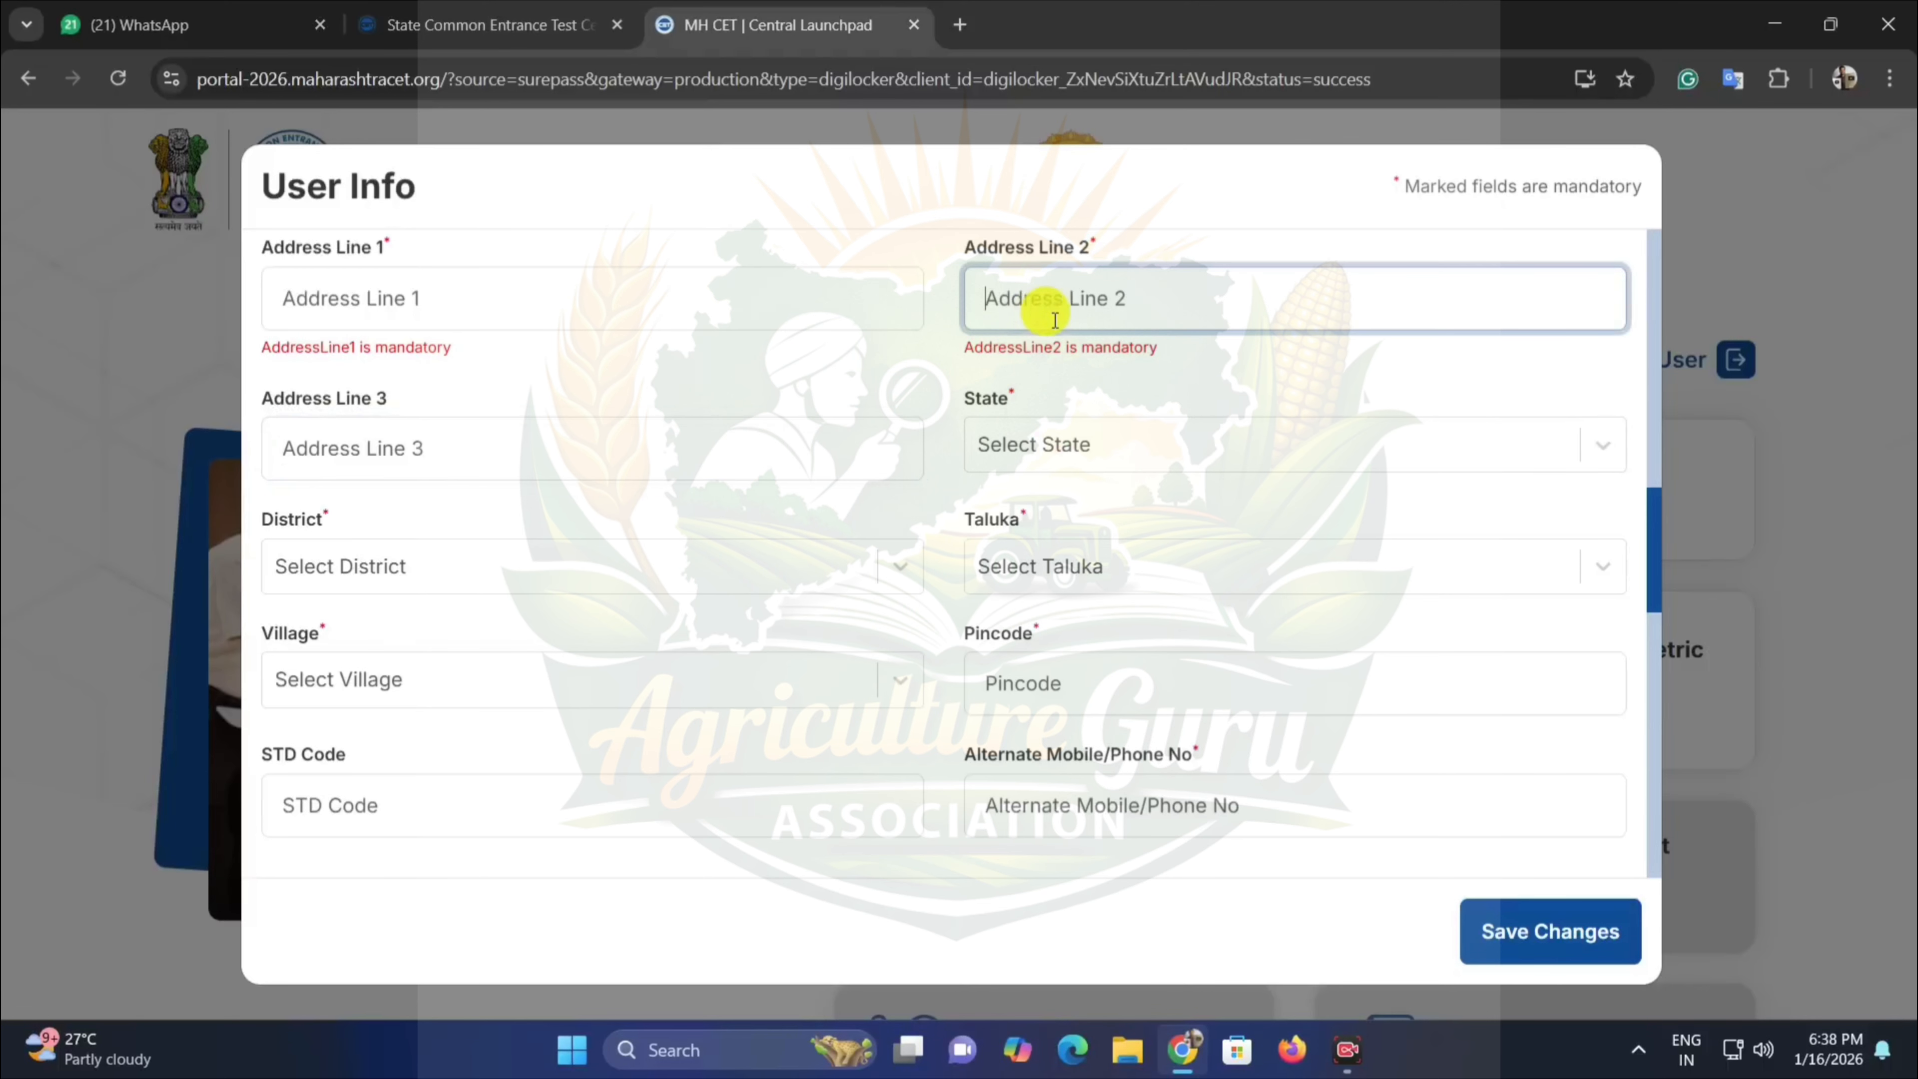
left_click(484, 450)
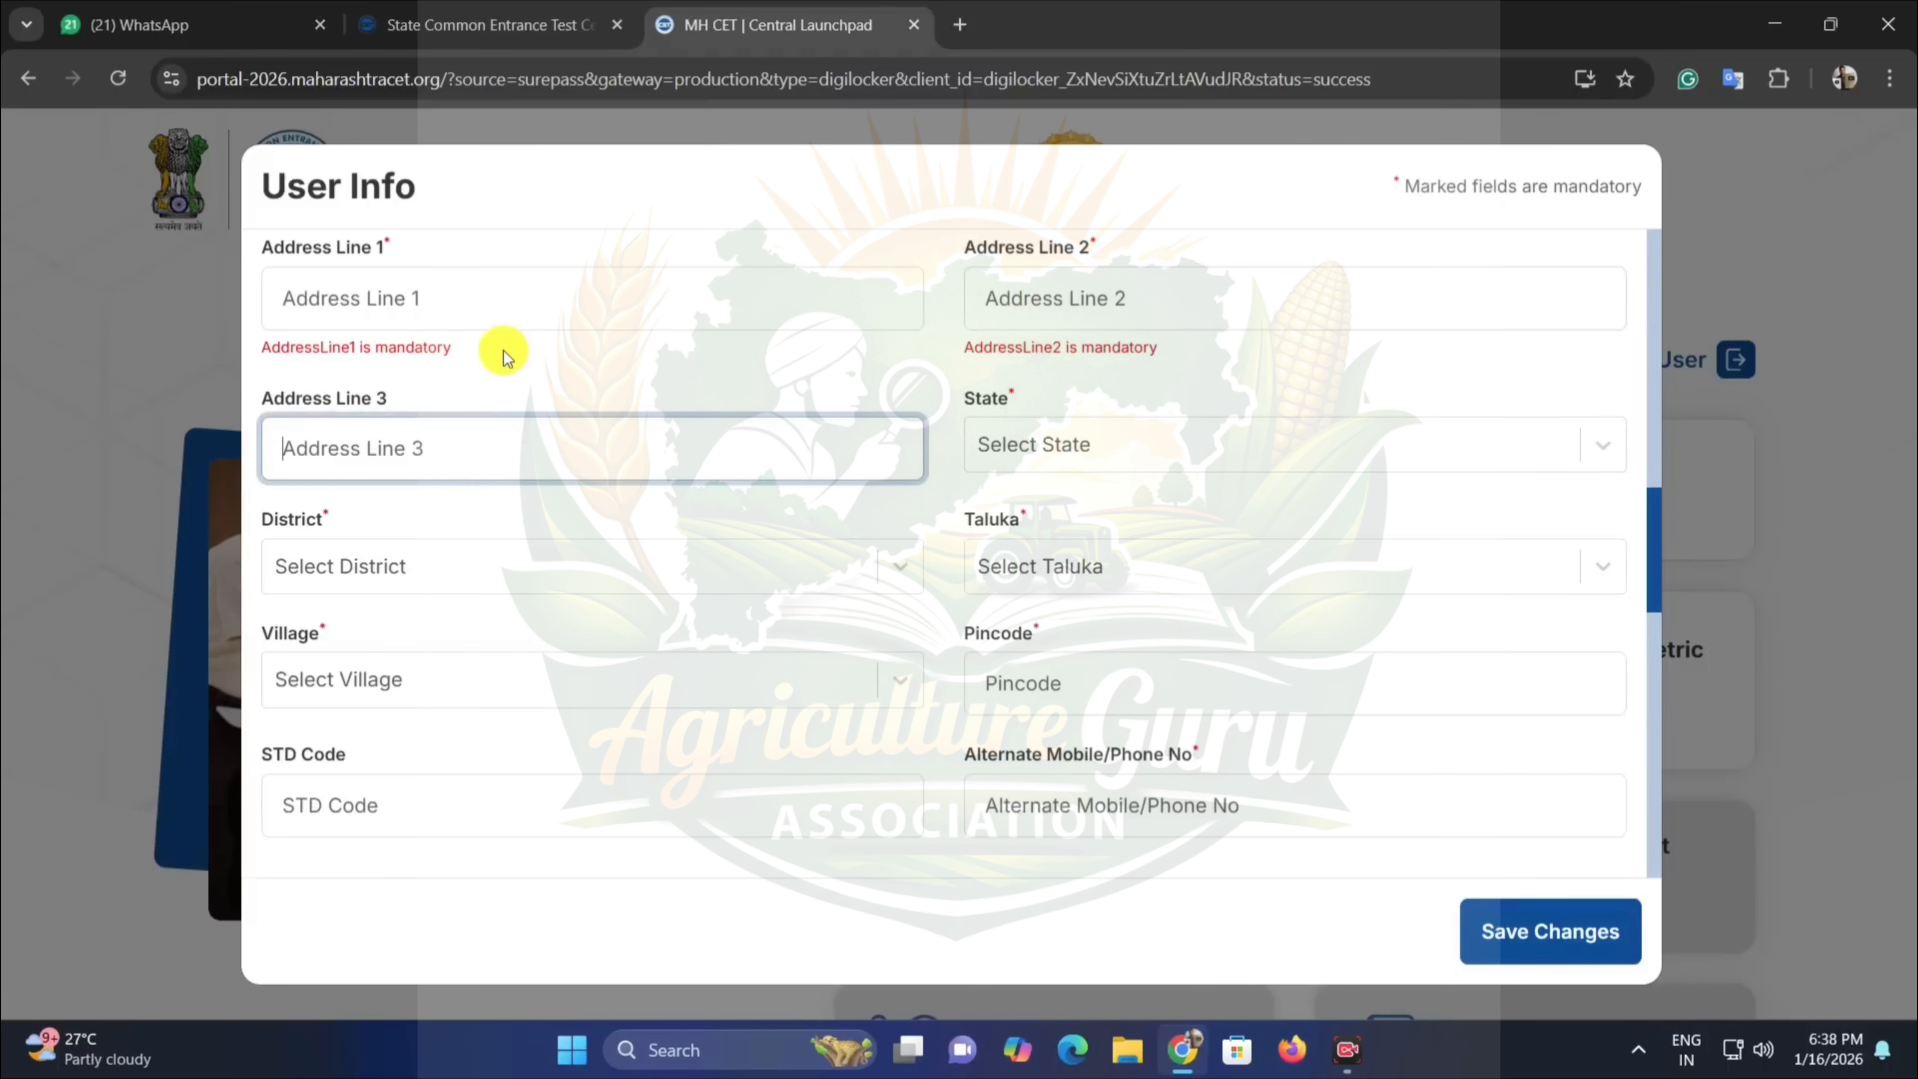
Set the permanent address state to Maharashtra and the district to Pune.
left_click(1041, 445)
type("m")
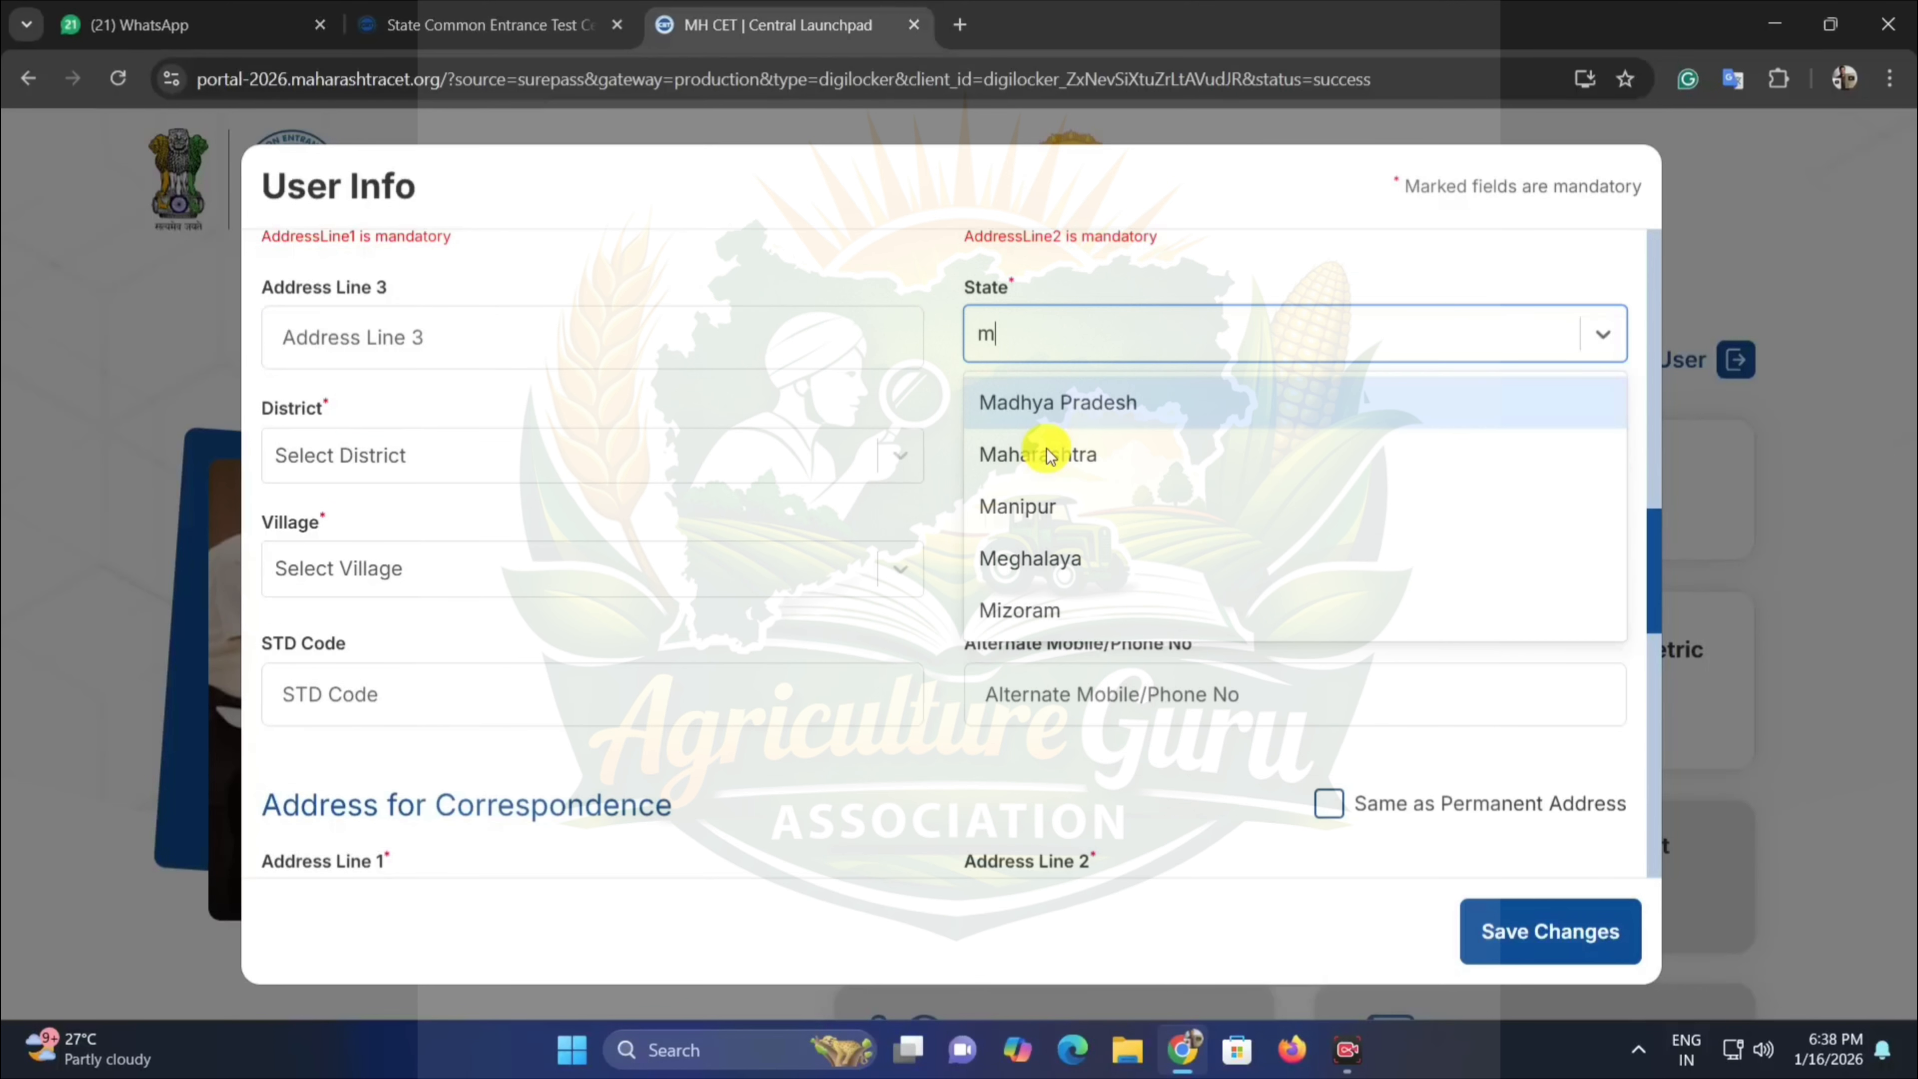
left_click(1049, 455)
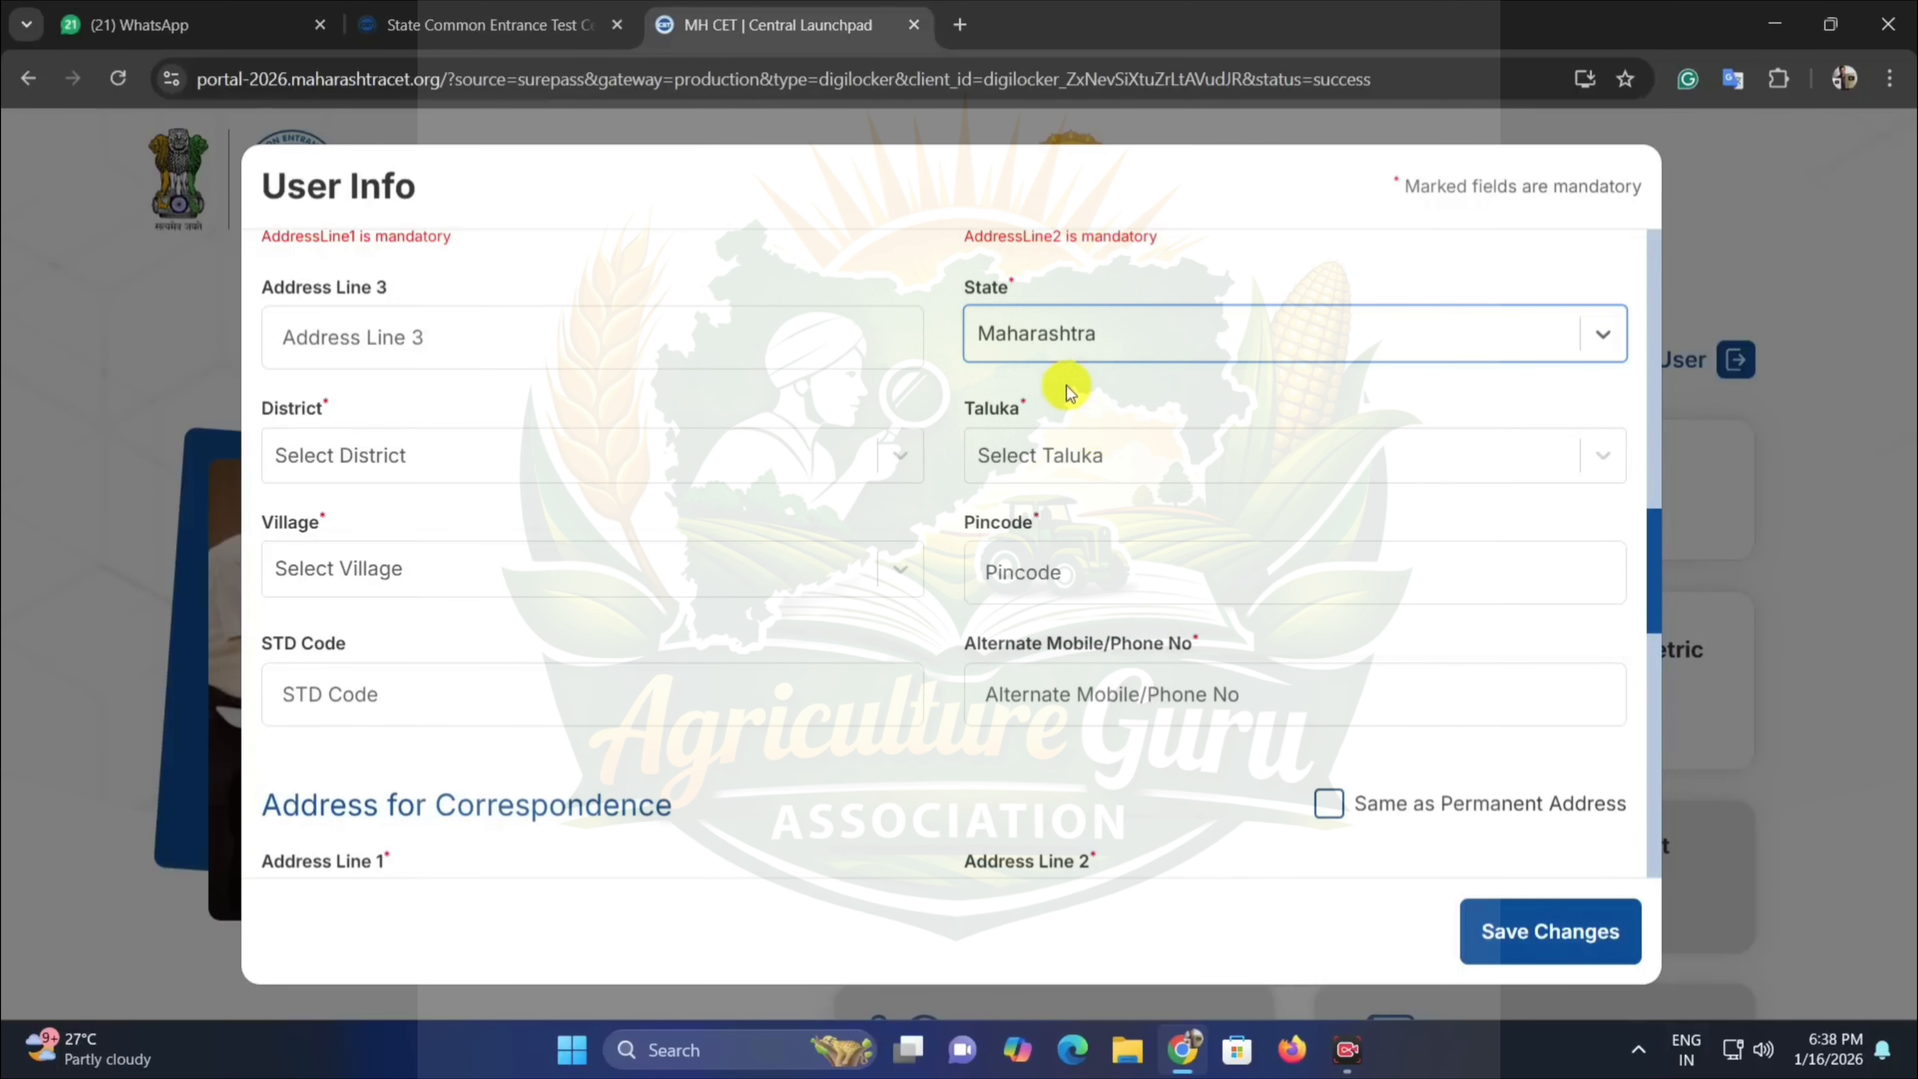
left_click(477, 457)
type("pun")
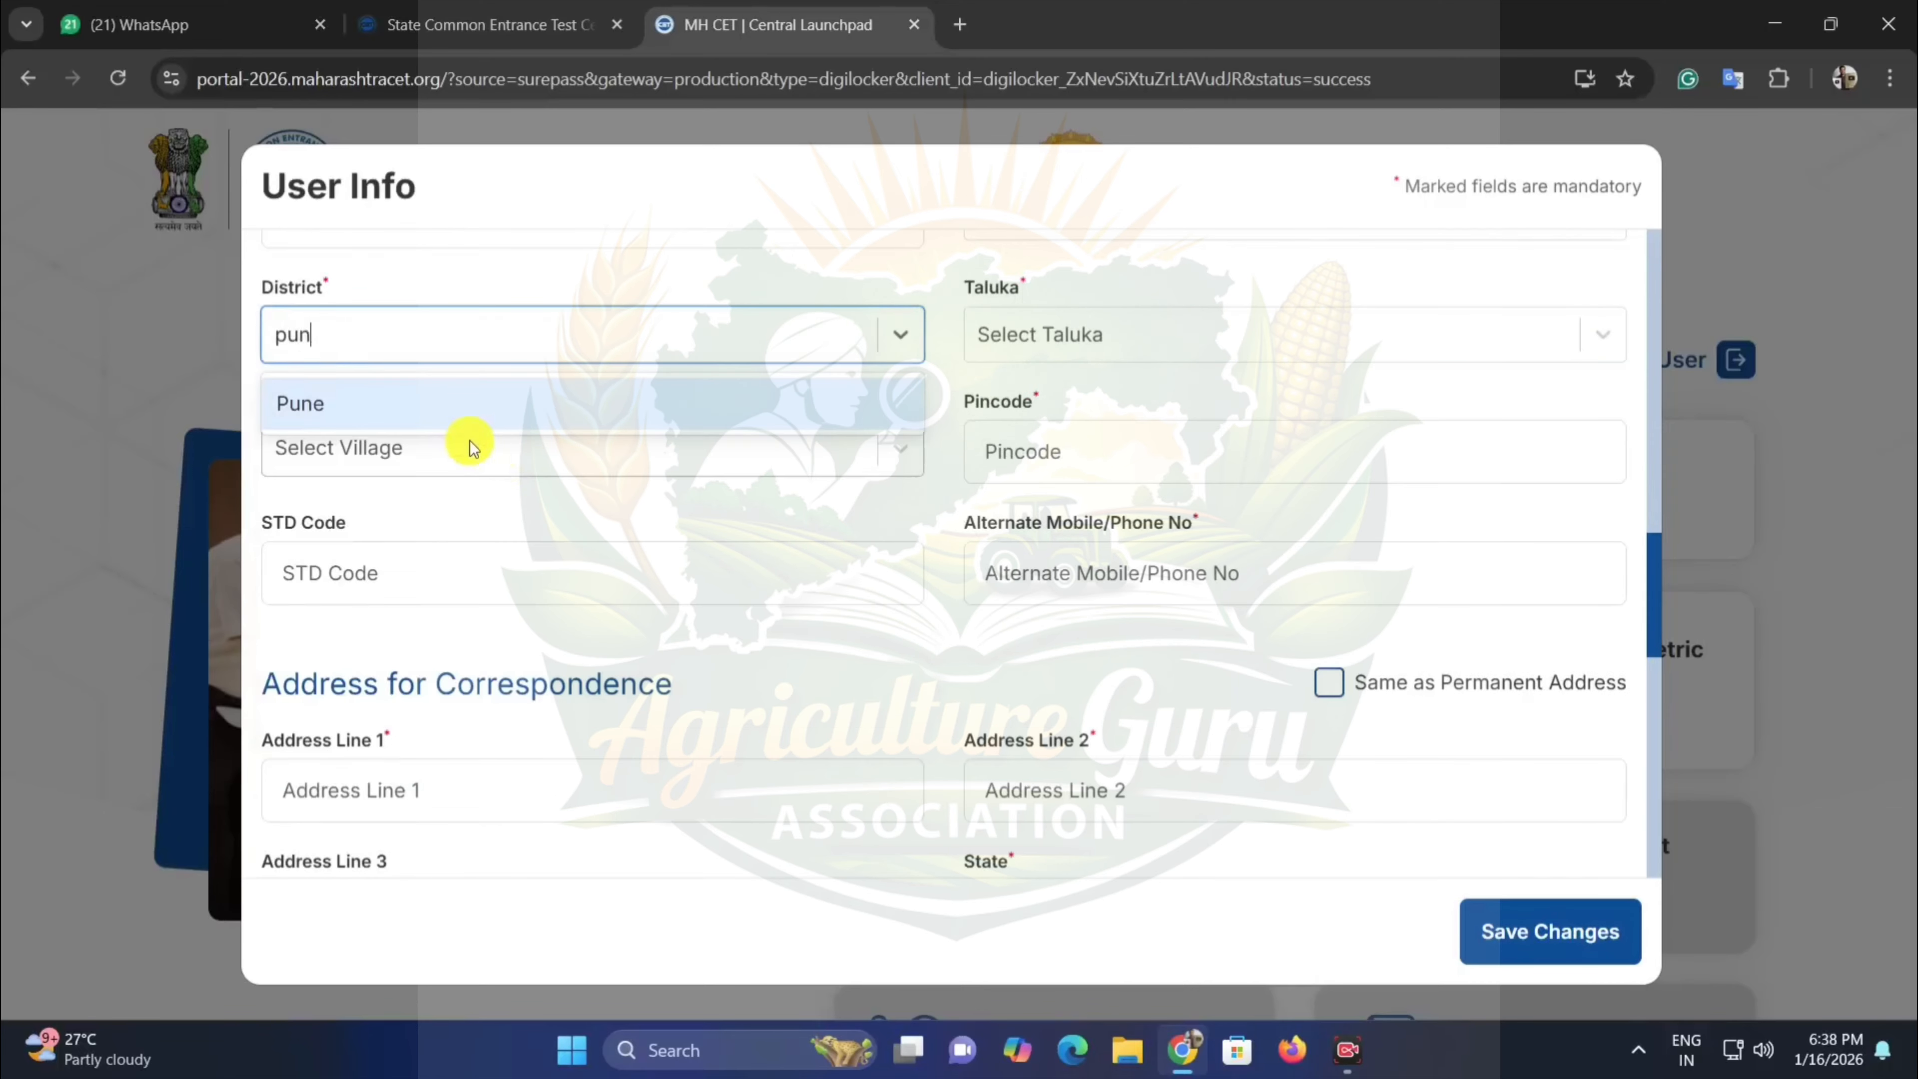
left_click(464, 414)
Choose Purandhar as the taluka of the permanent address.
left_click(1072, 432)
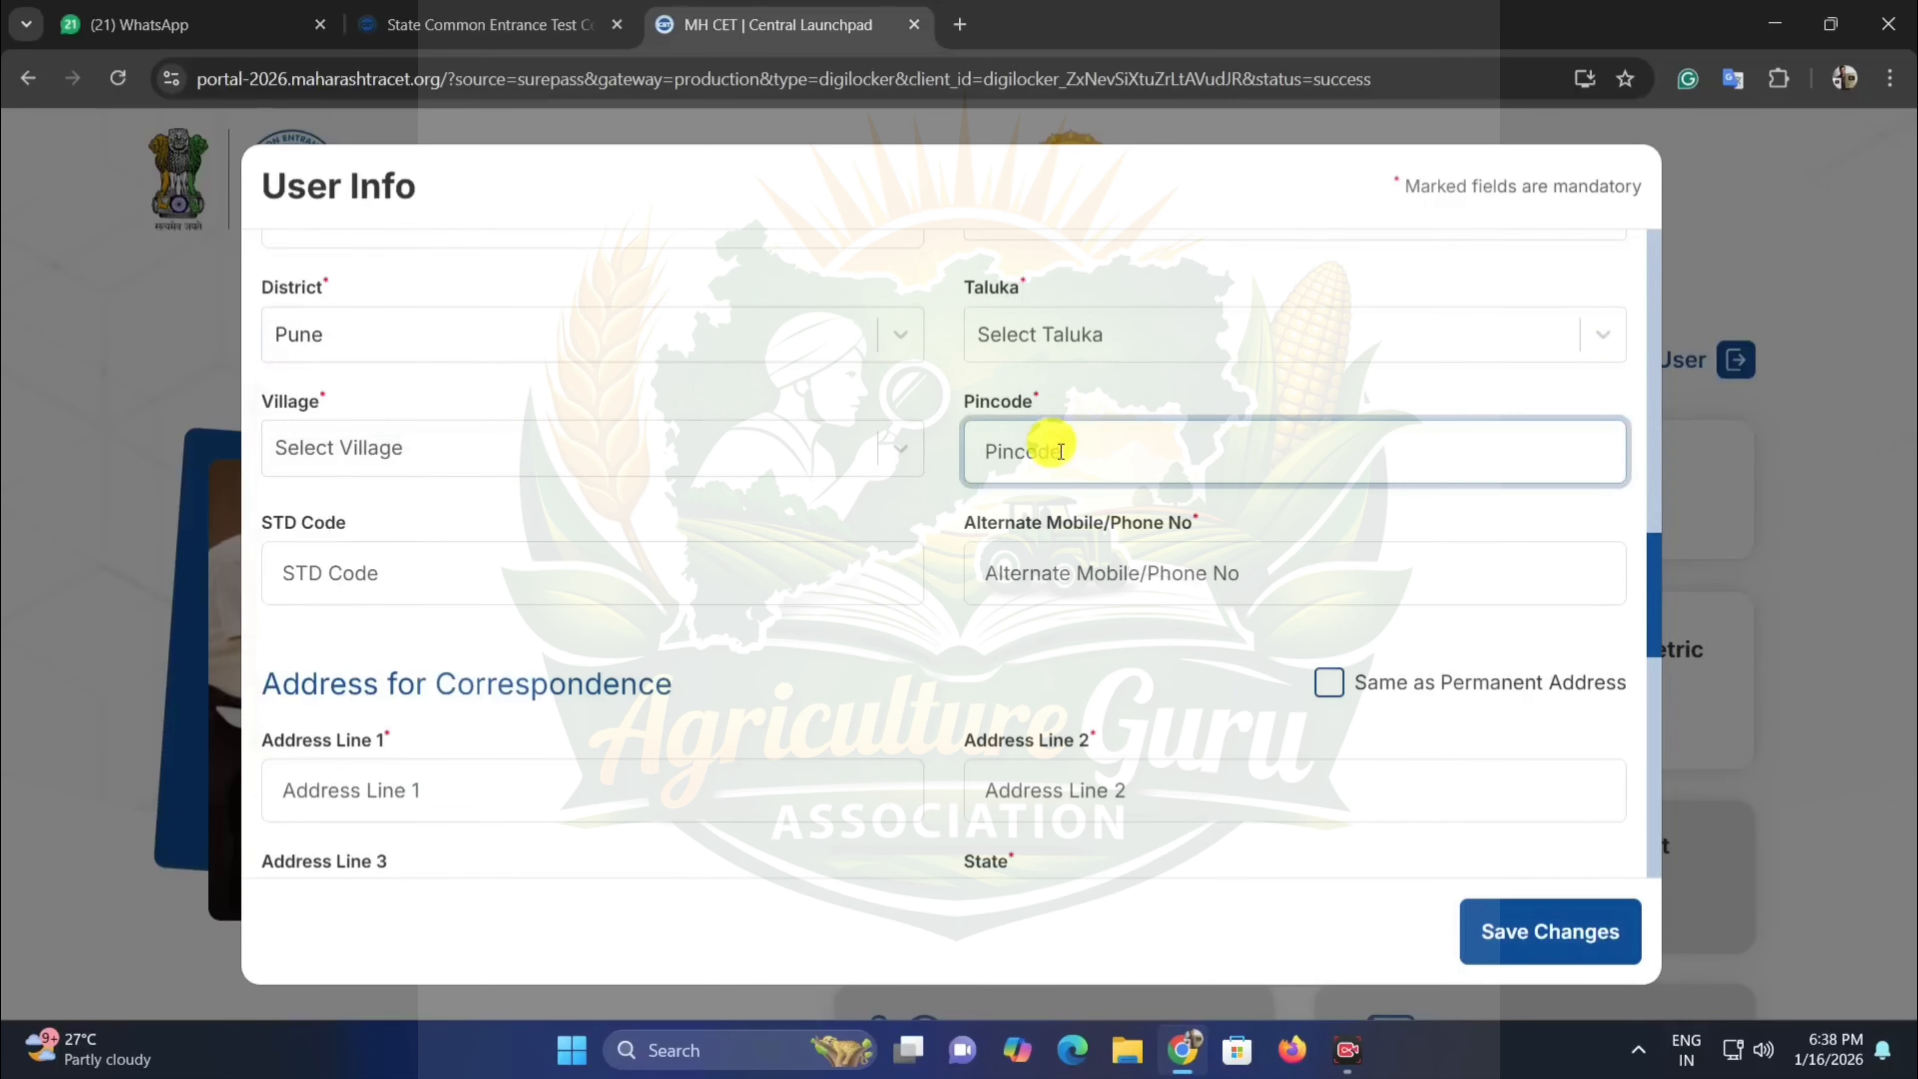
left_click(1015, 349)
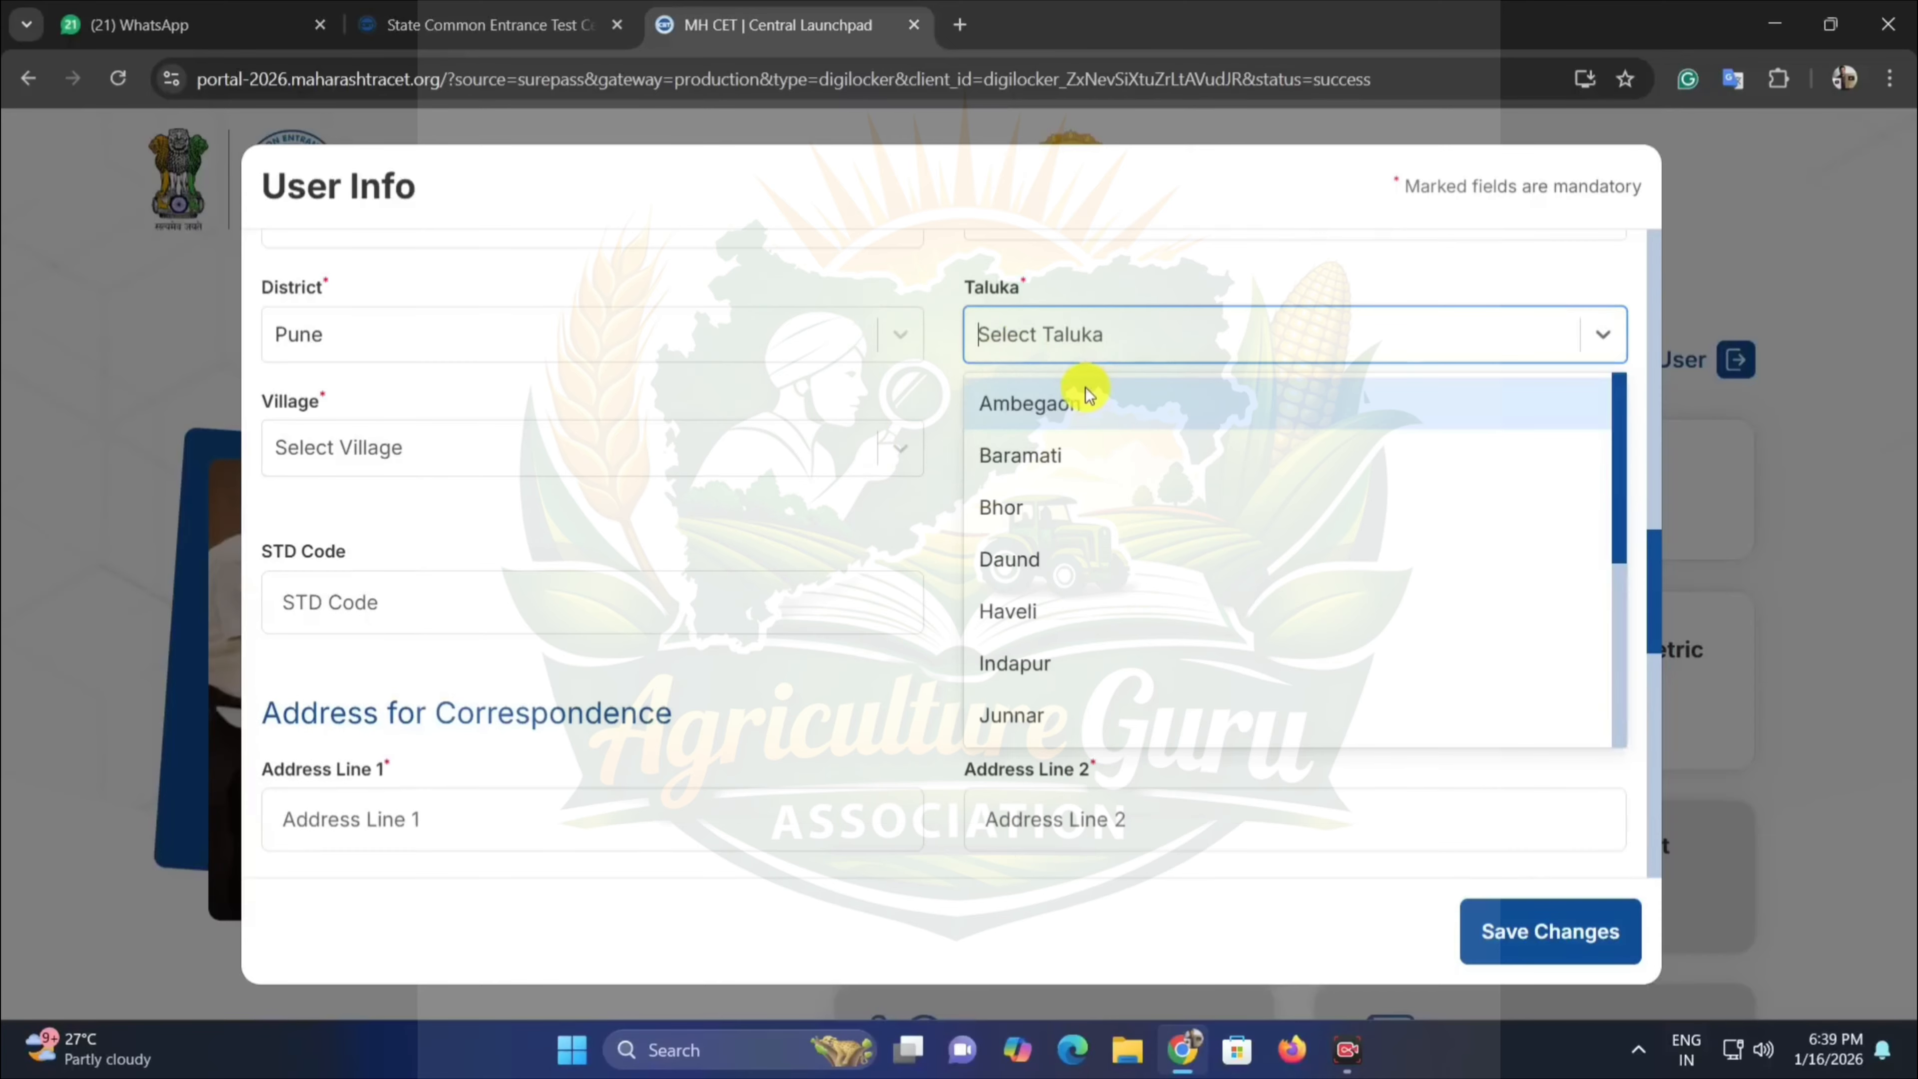
scroll(1068, 507, "down", 2)
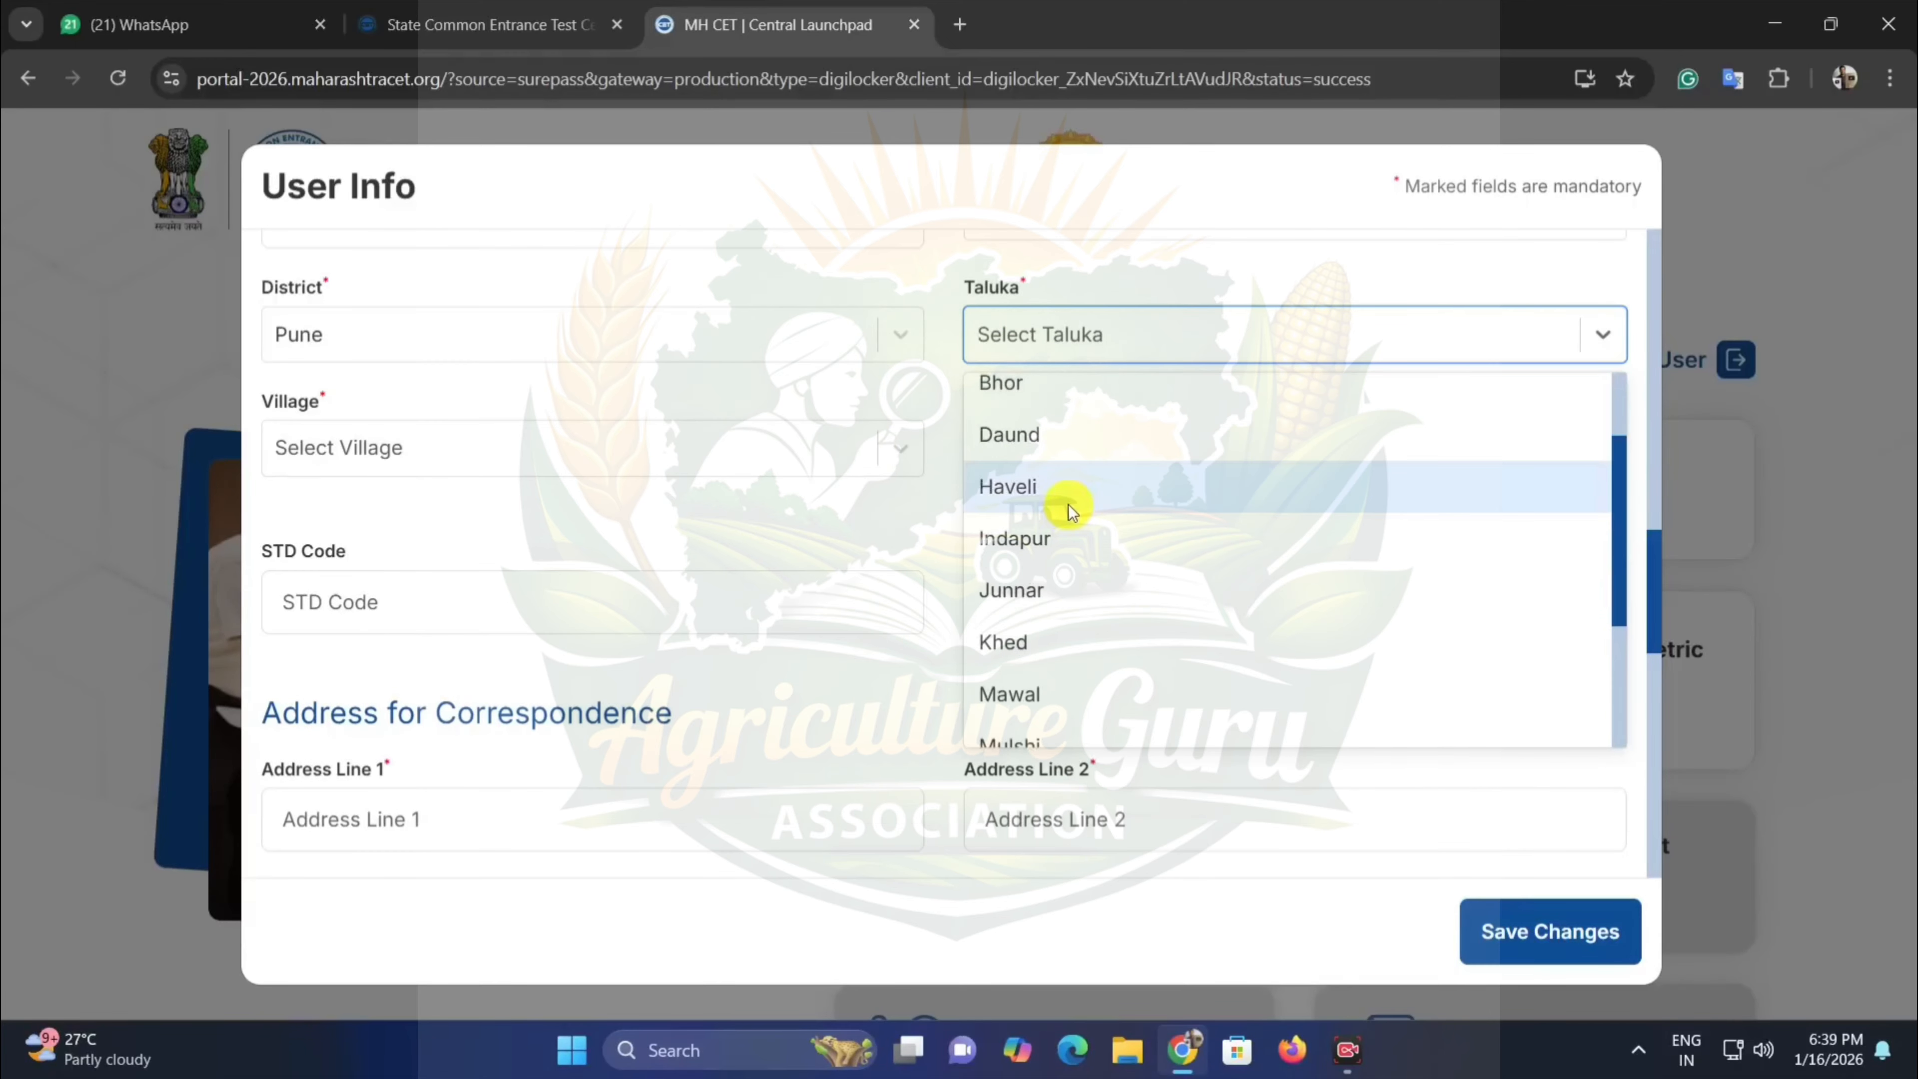
type("pu")
left_click(1096, 446)
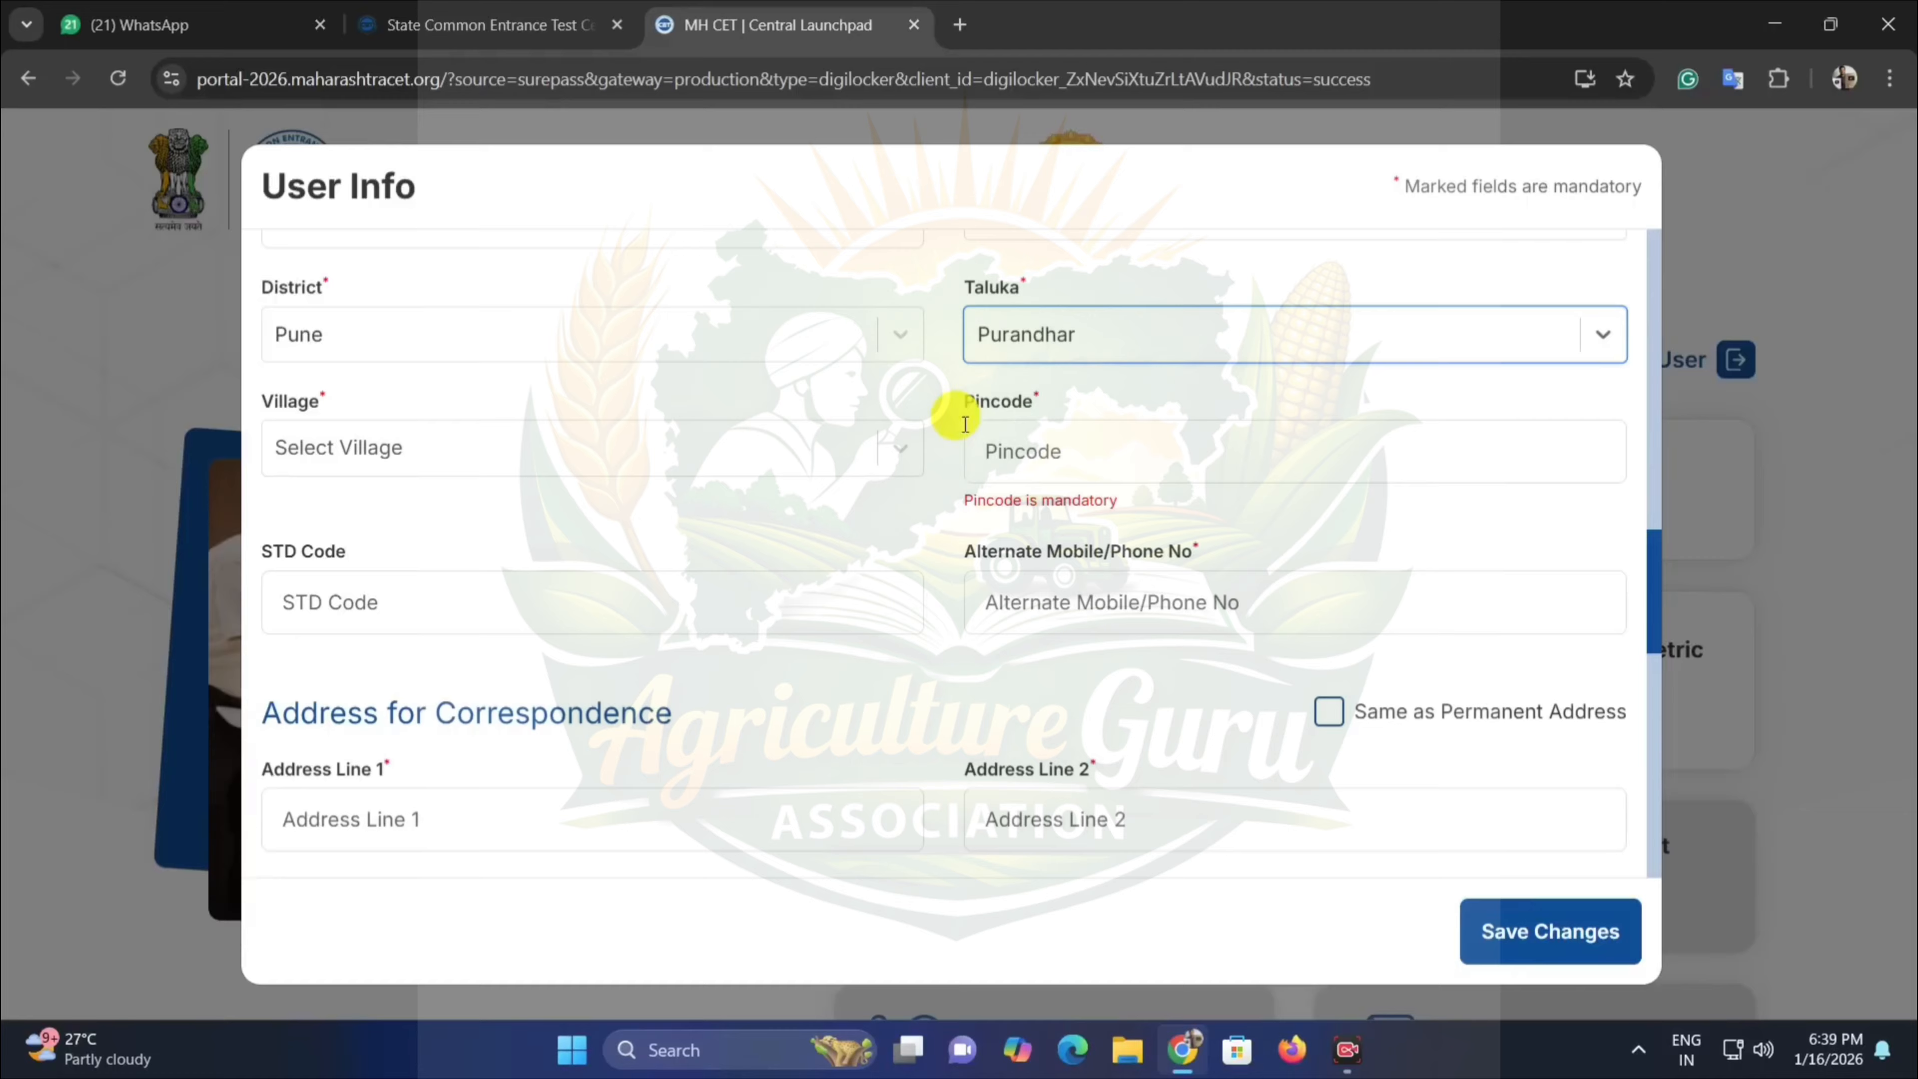
Examine the Village, Pincode and Alternate Mobile/Phone No fields of the permanent address.
left_click(536, 453)
left_click(939, 375)
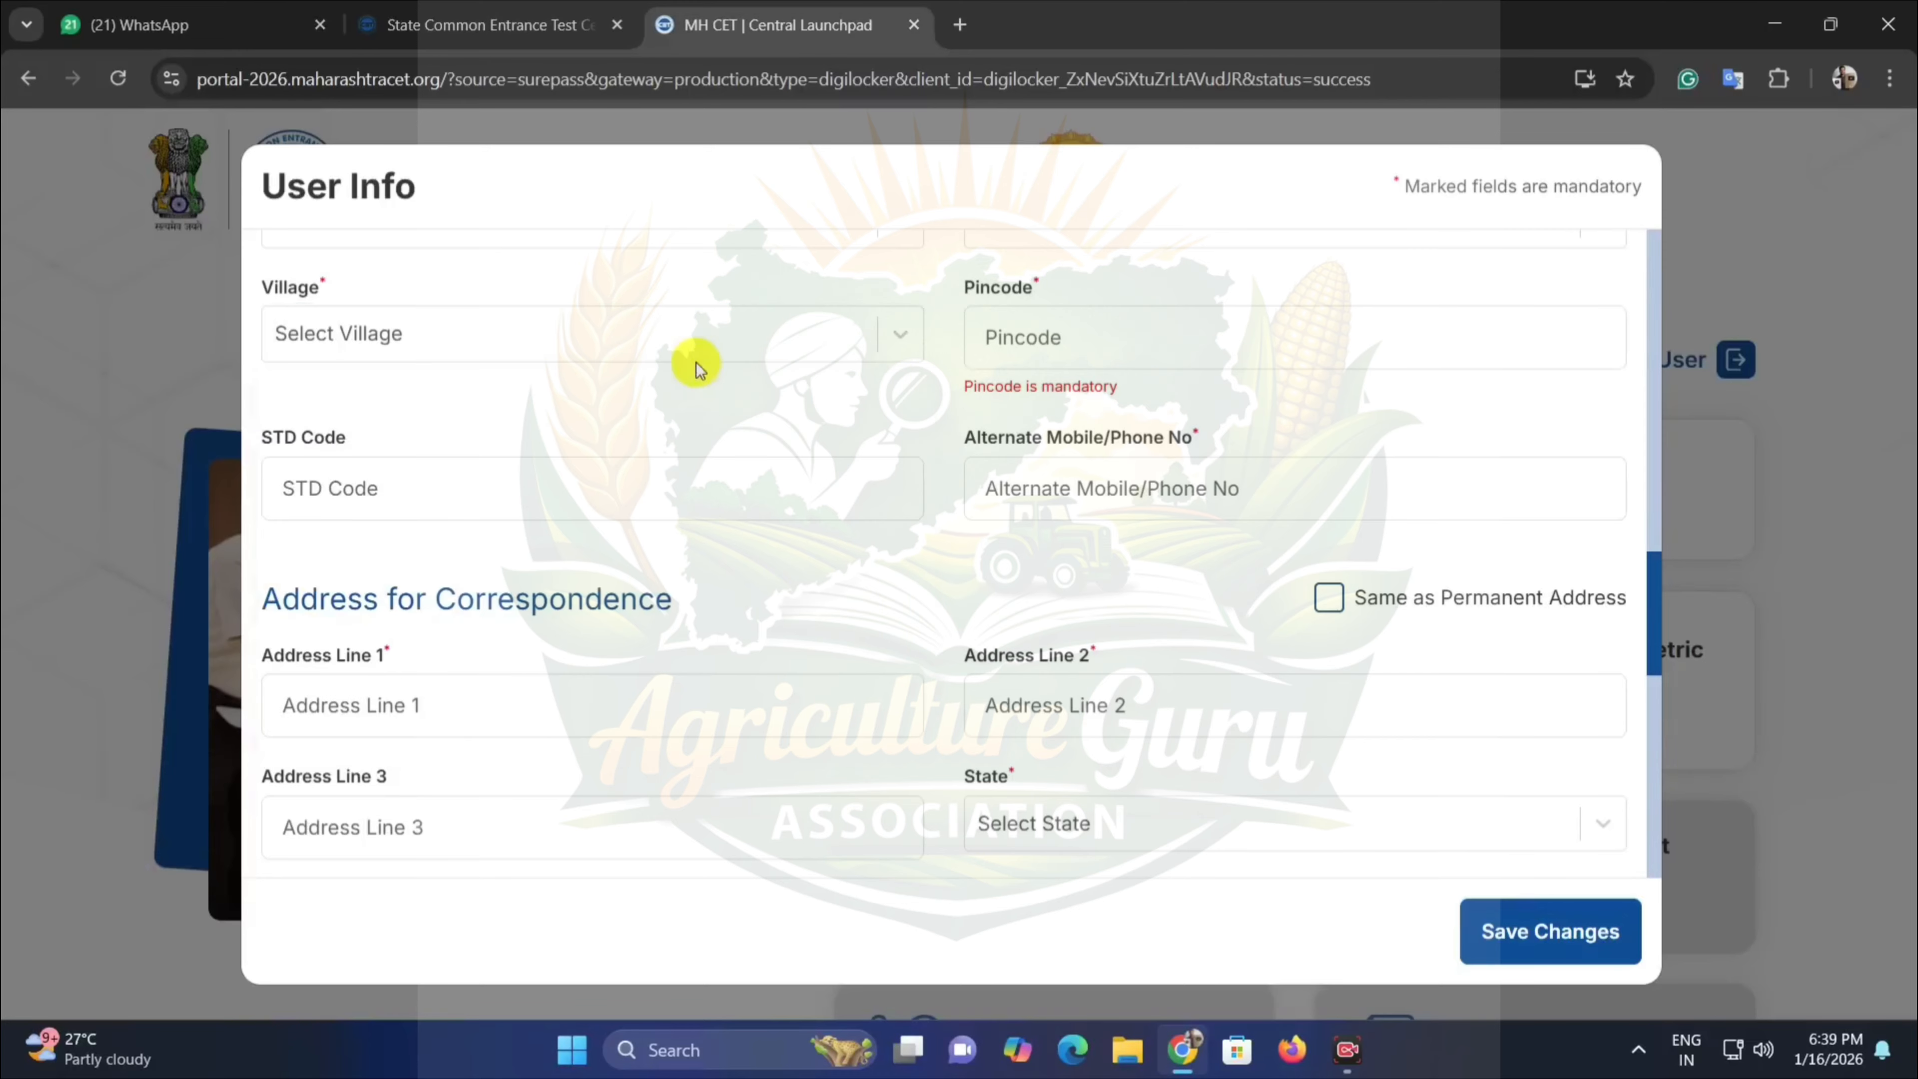
left_click(1117, 344)
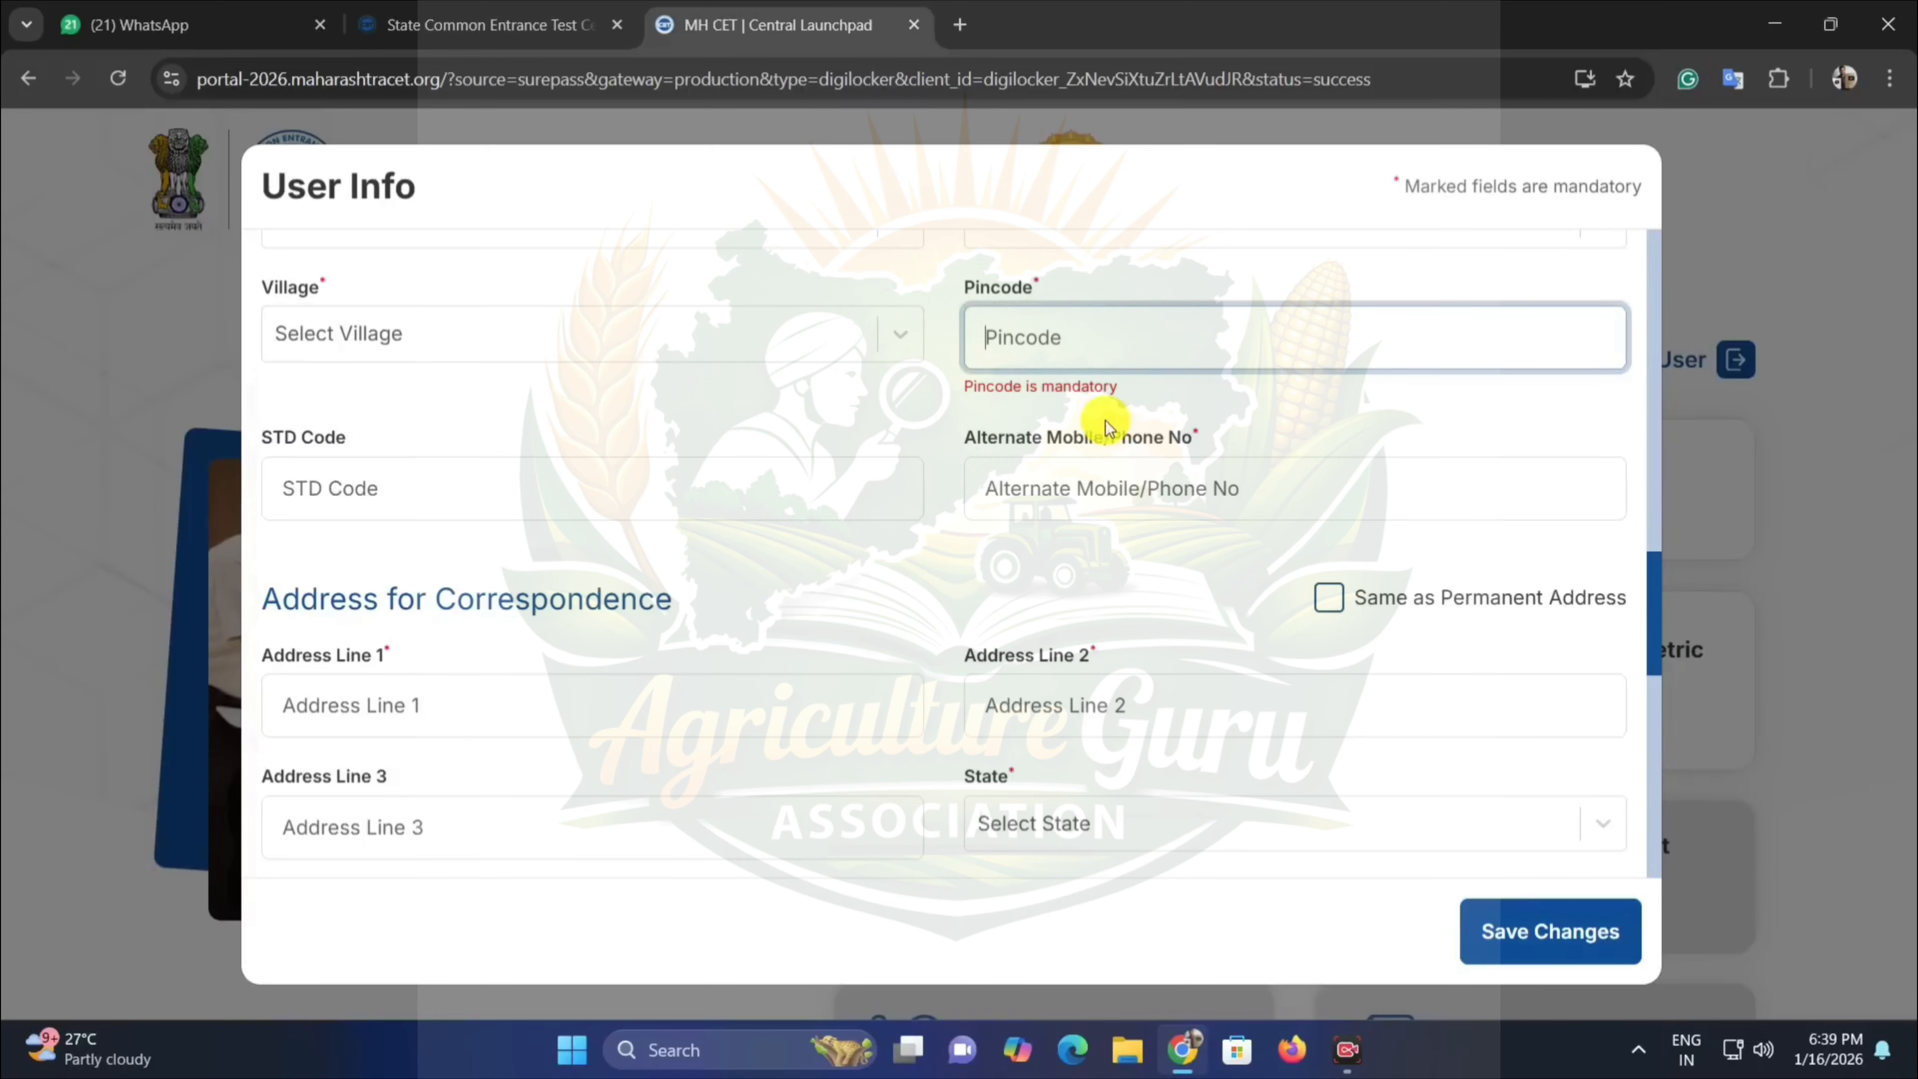
left_click(1111, 478)
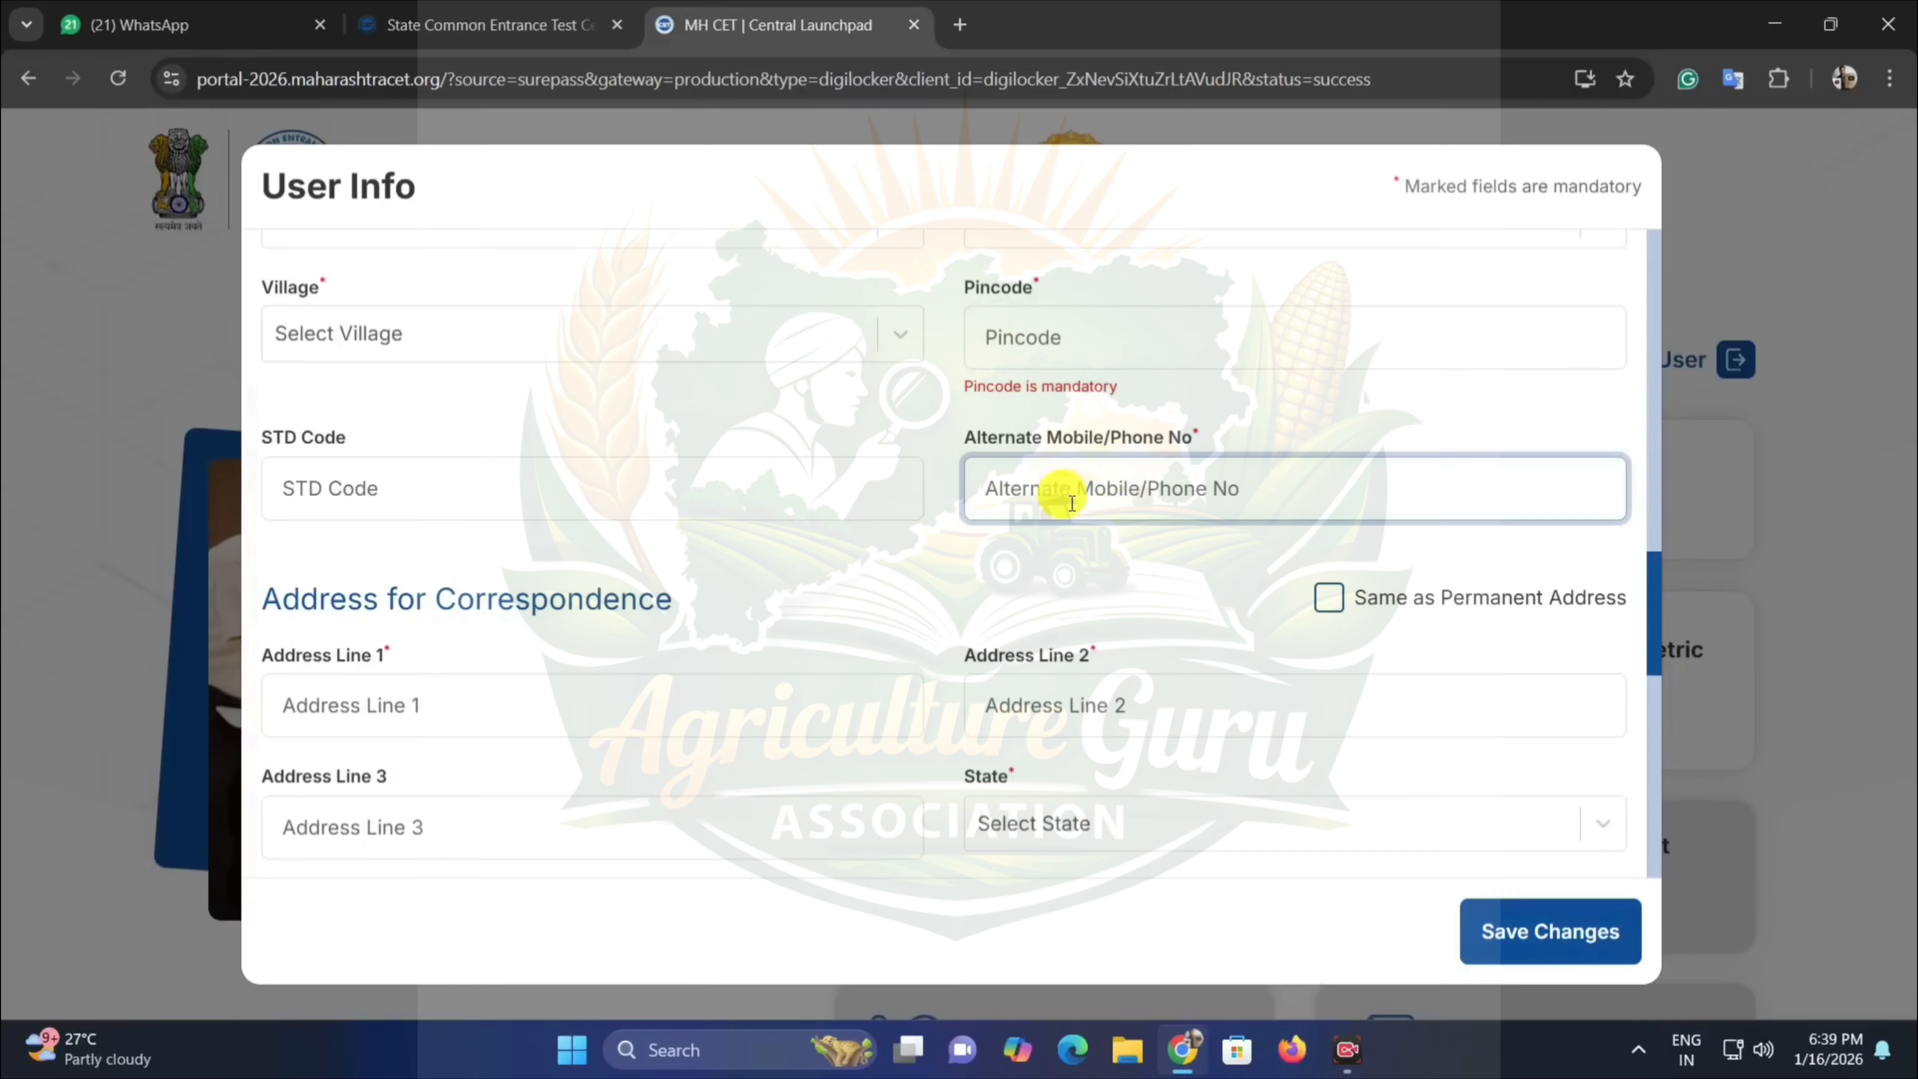
left_click(1227, 554)
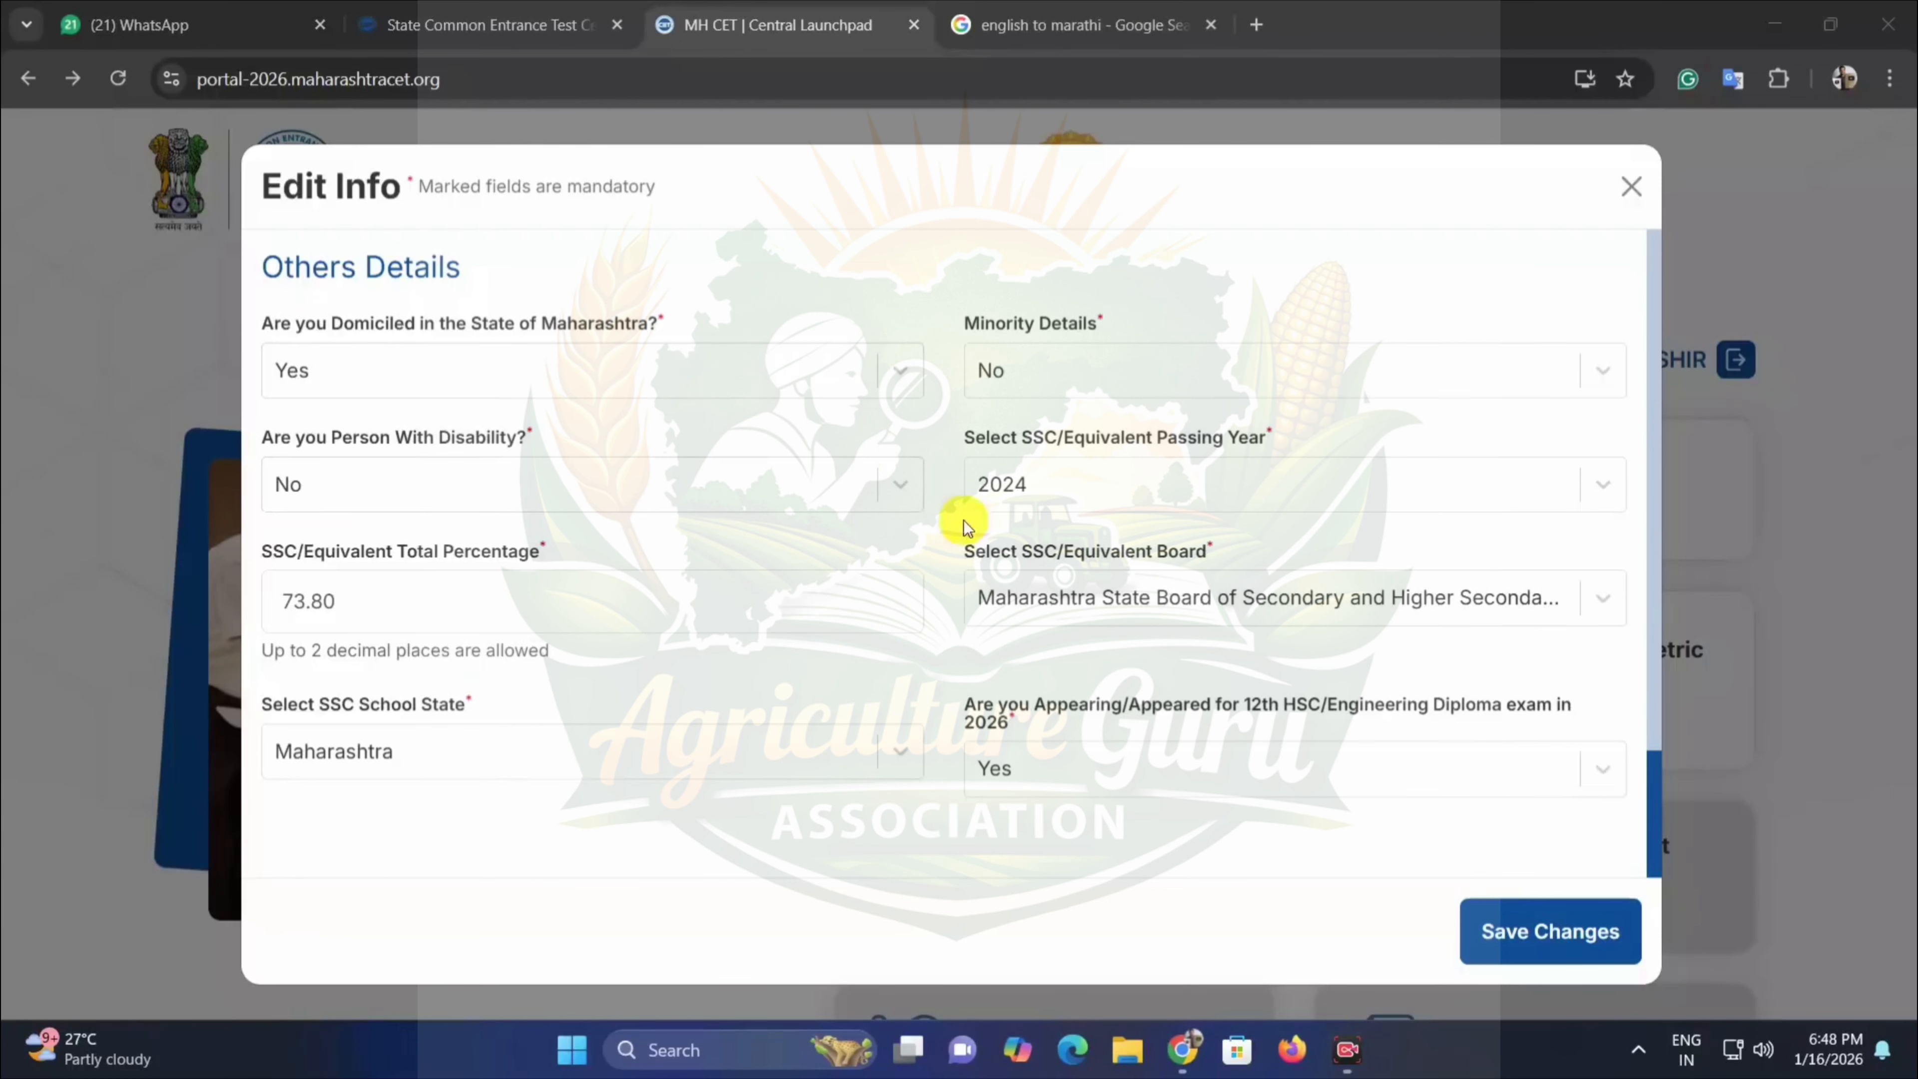
In Others Details, select Yes for being domiciled in the State of Maharashtra.
left_click_drag(311, 271, 416, 271)
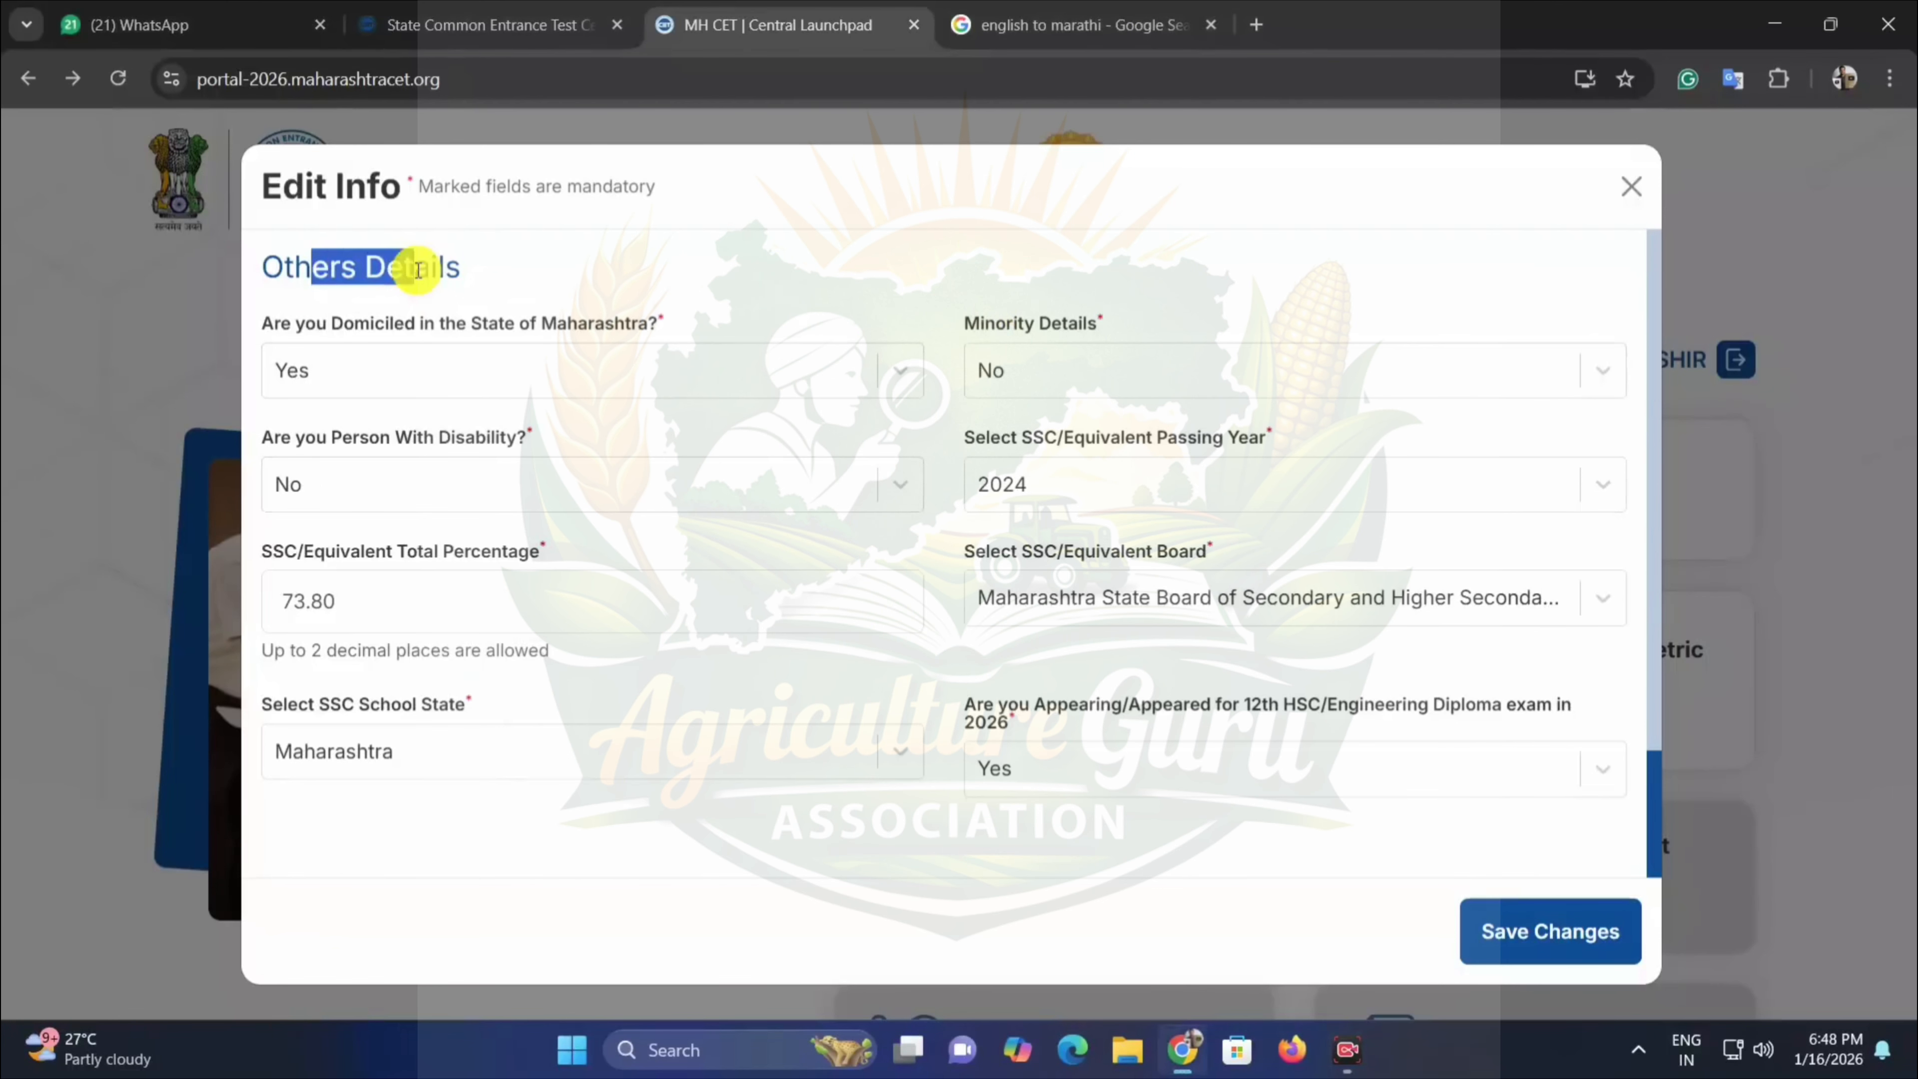
left_click(562, 292)
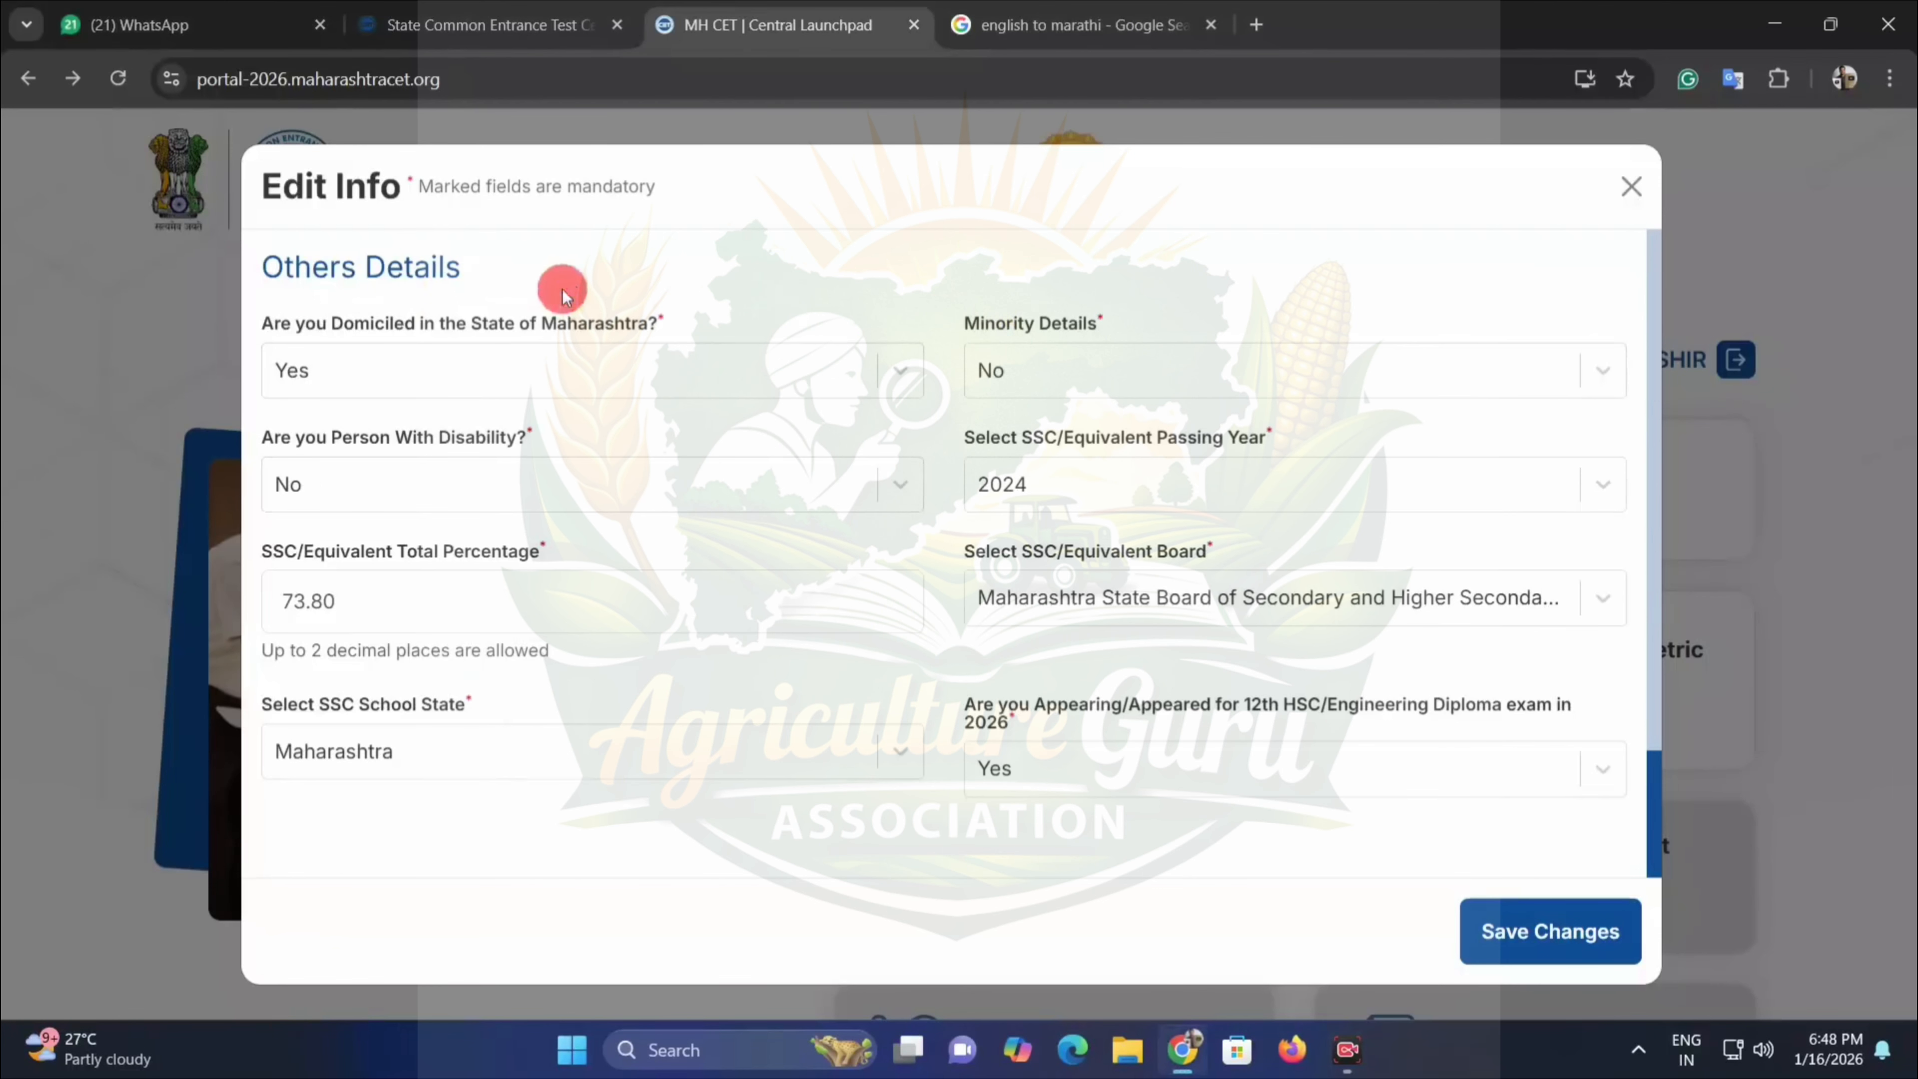
left_click(332, 373)
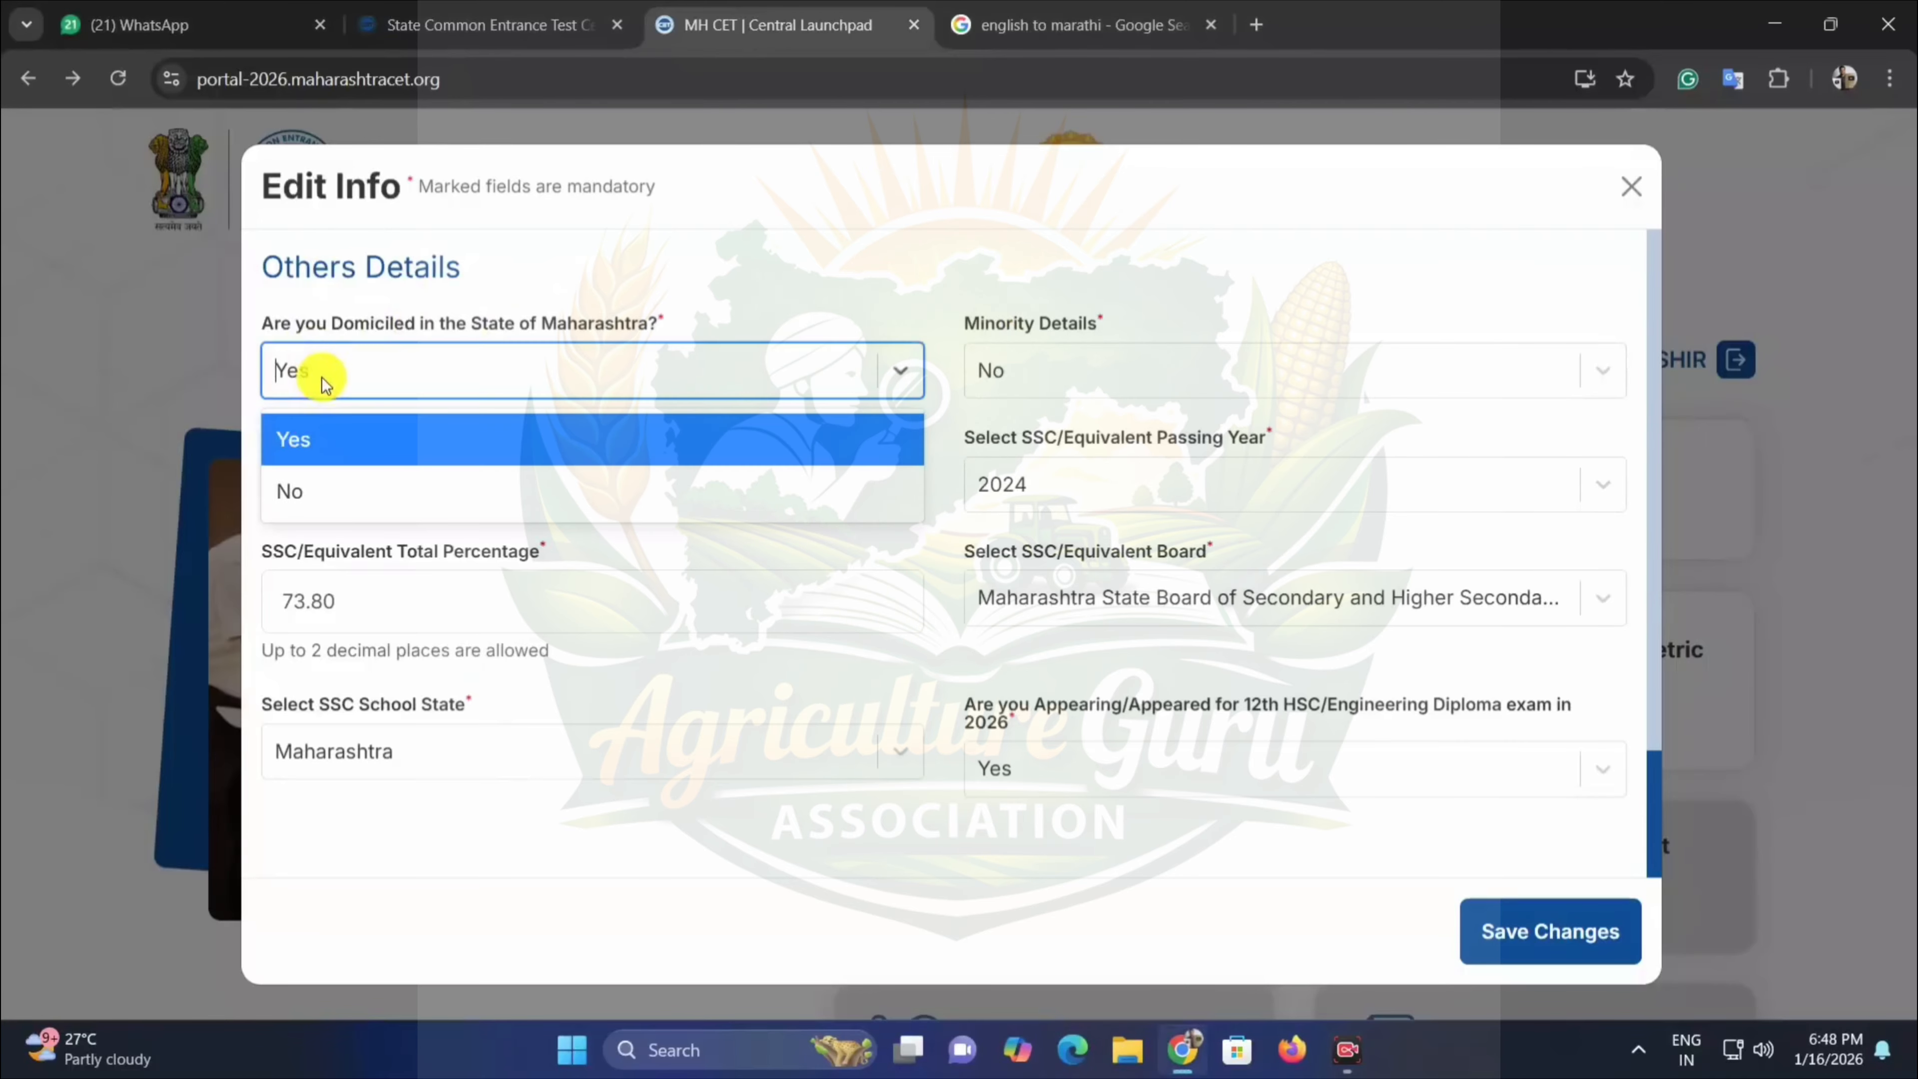
left_click(335, 442)
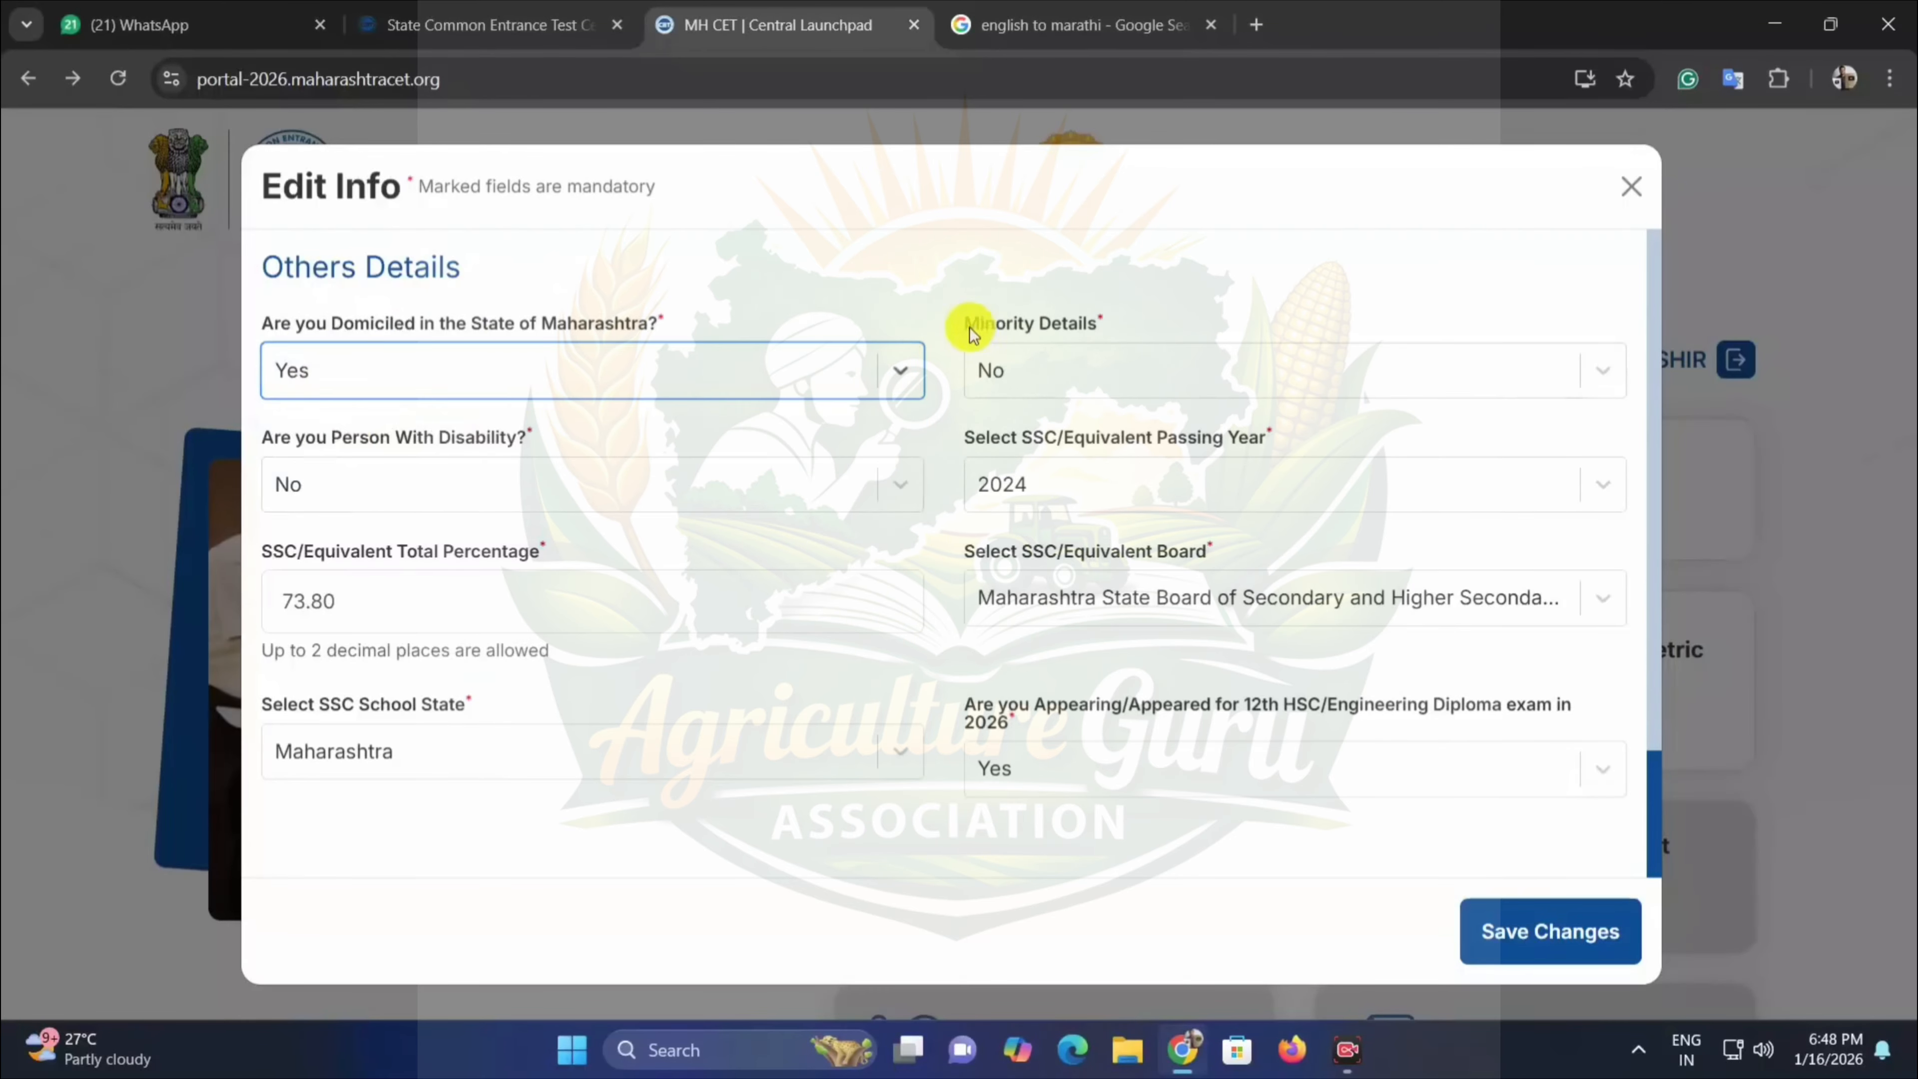
Set Minority Details to No and answer No to the Person With Disability question.
left_click_drag(976, 330, 1122, 329)
left_click(1083, 368)
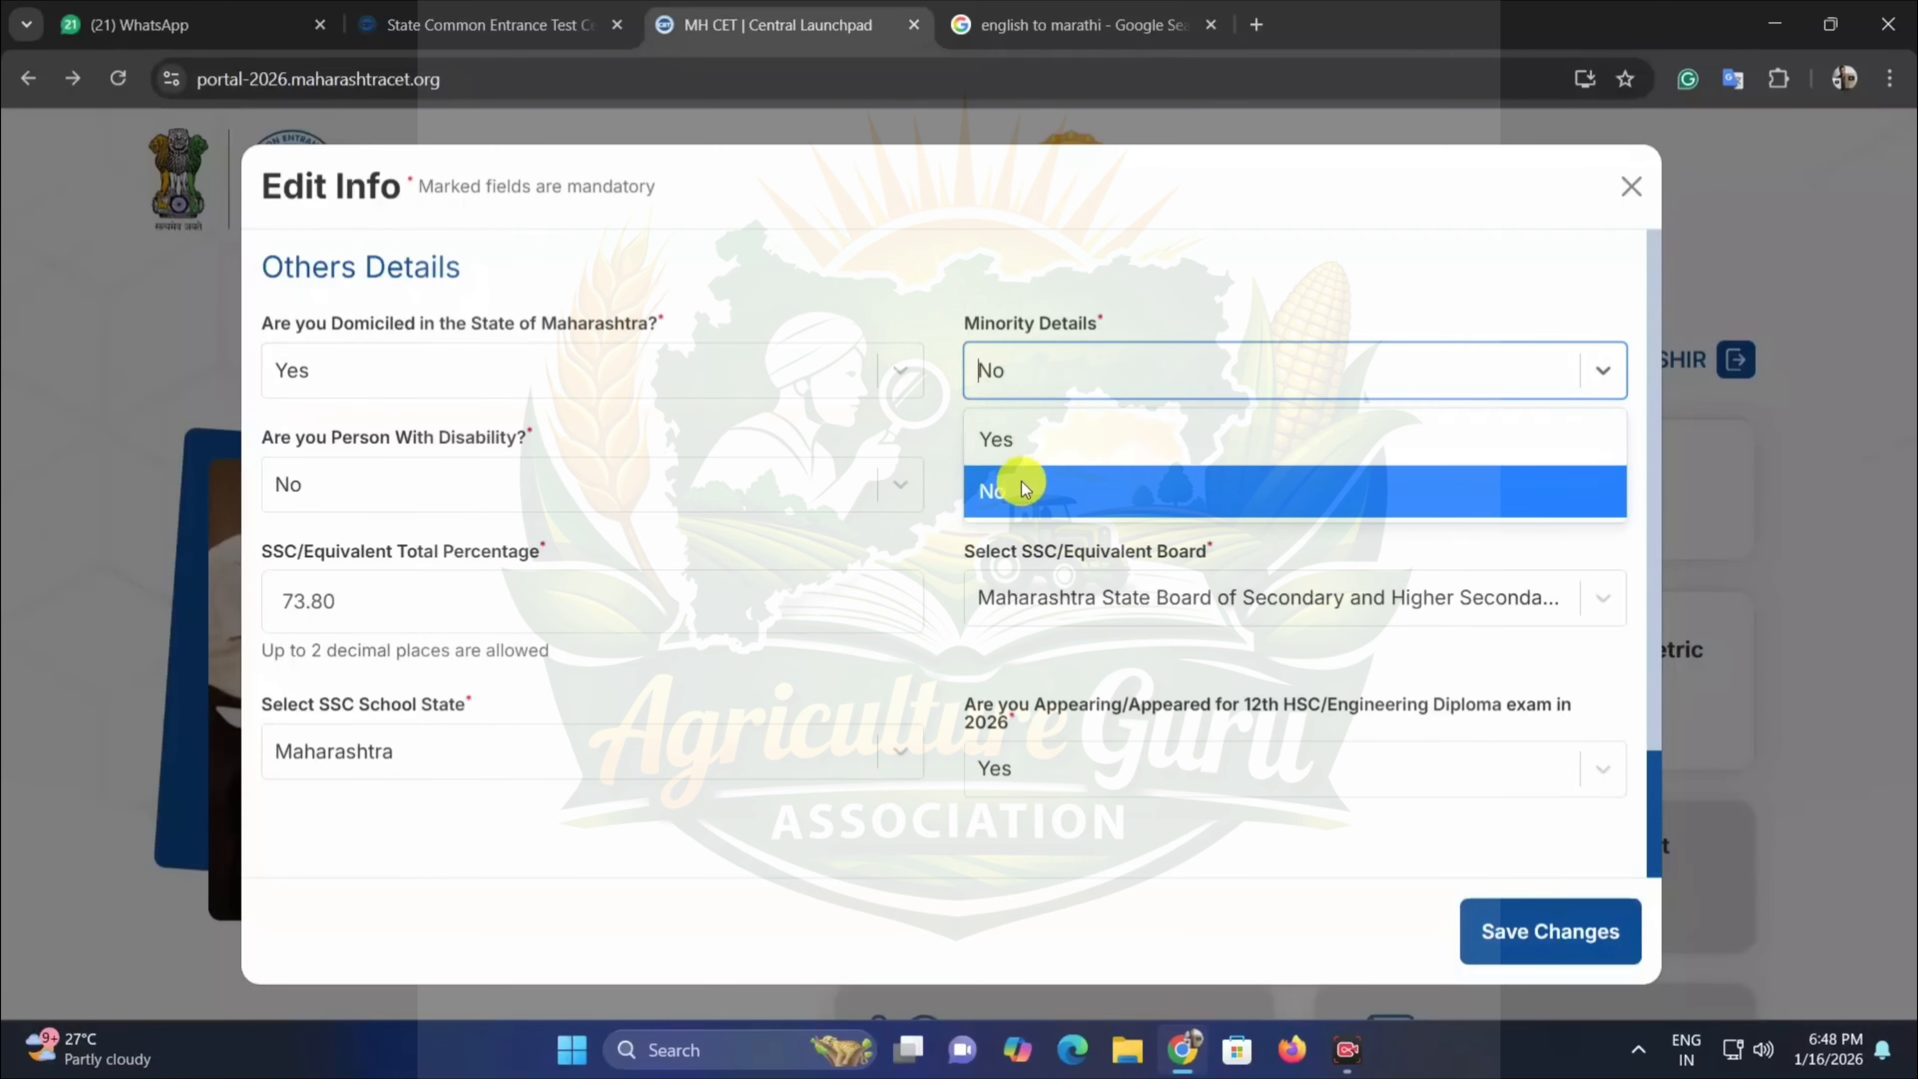
left_click(991, 483)
left_click(428, 480)
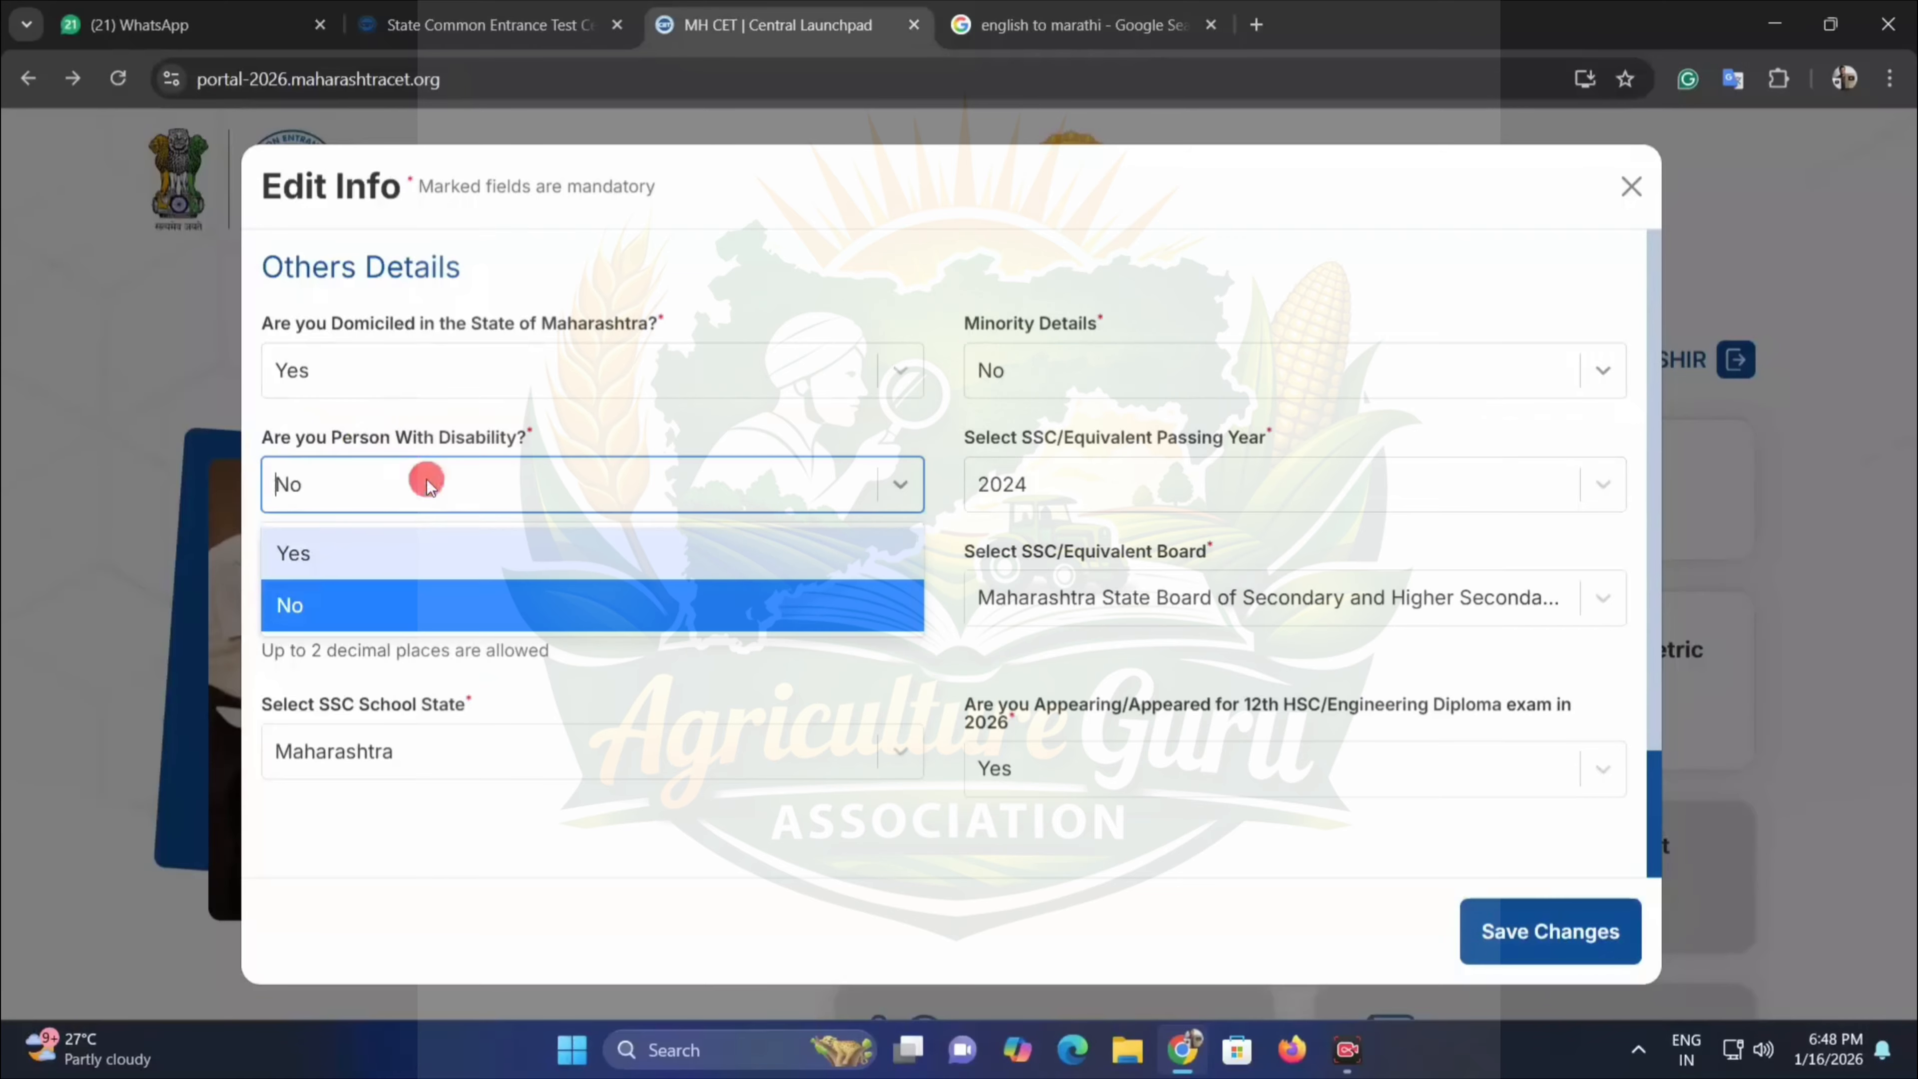
left_click(387, 609)
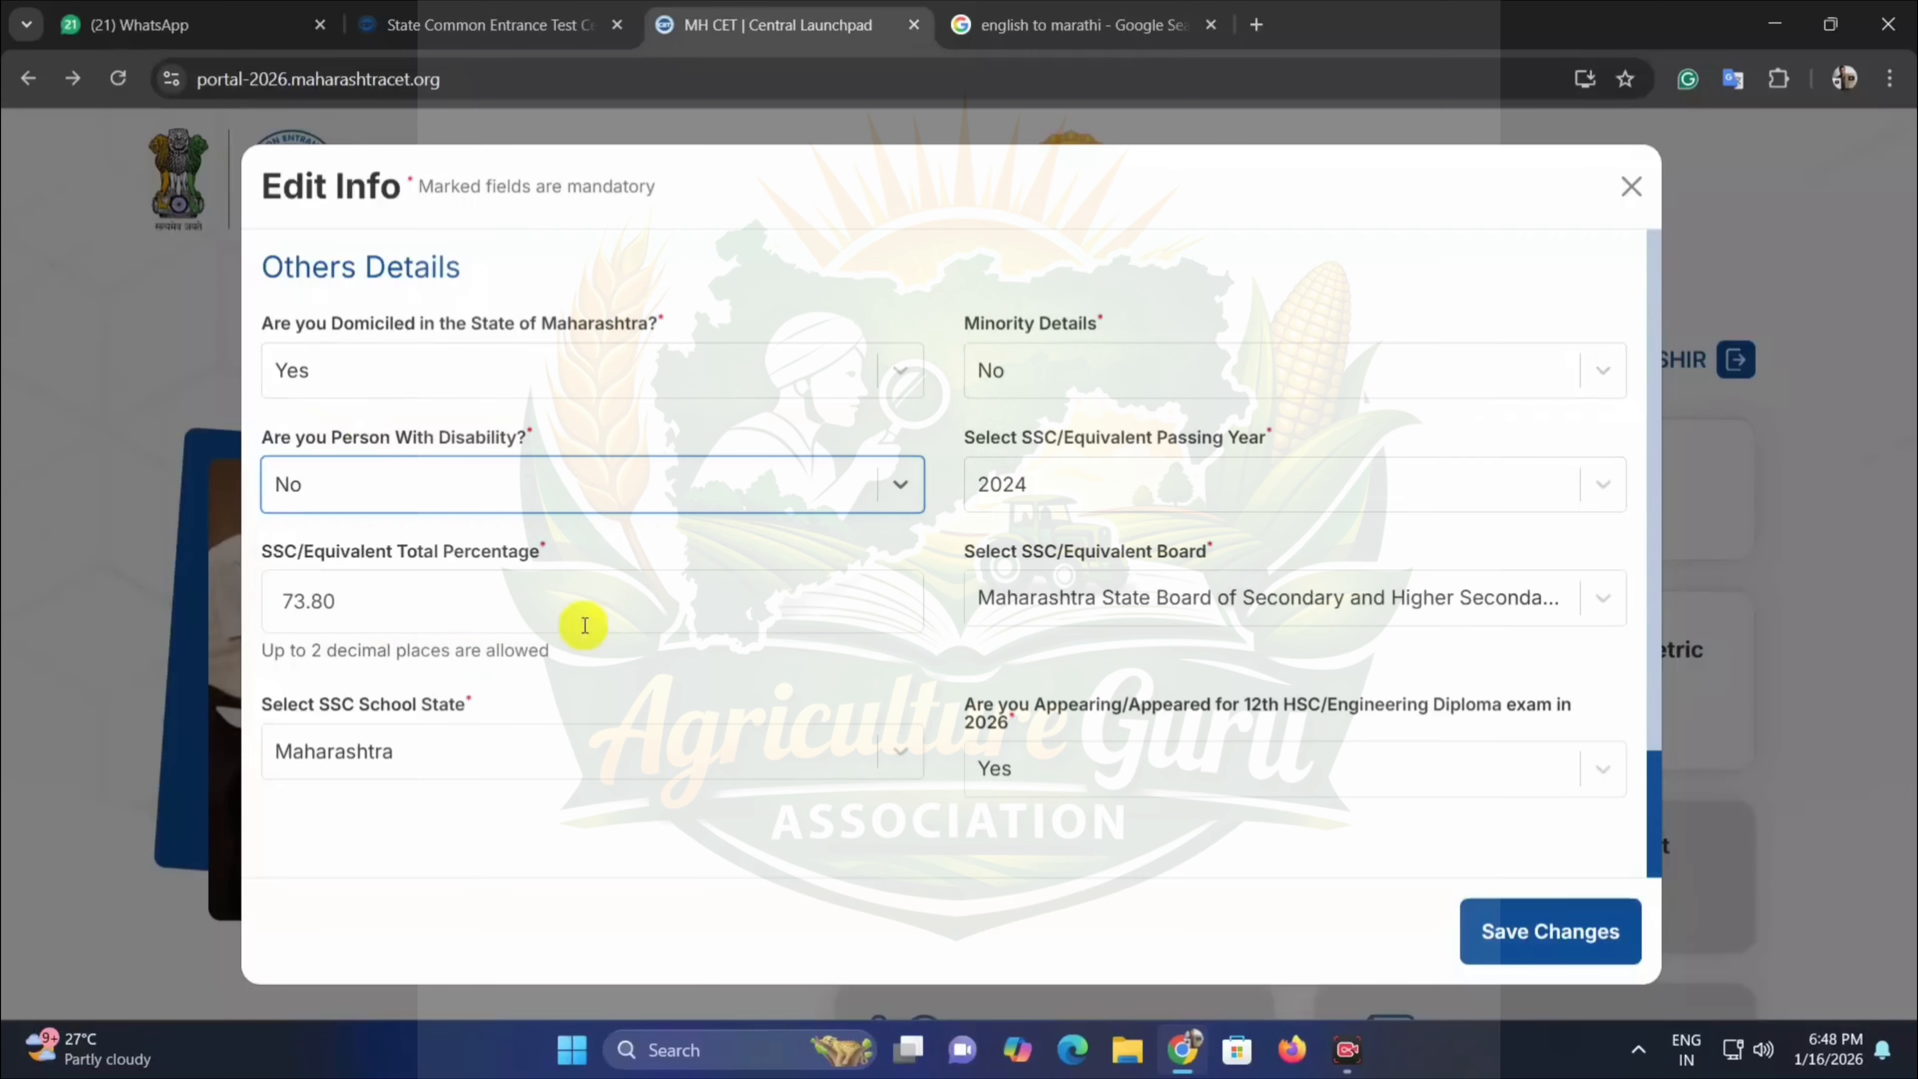
Keep 2024 as the SSC/Equivalent passing year and review the SSC/Equivalent Total Percentage field.
left_click_drag(1010, 434, 1249, 429)
left_click(1249, 429)
left_click(1059, 492)
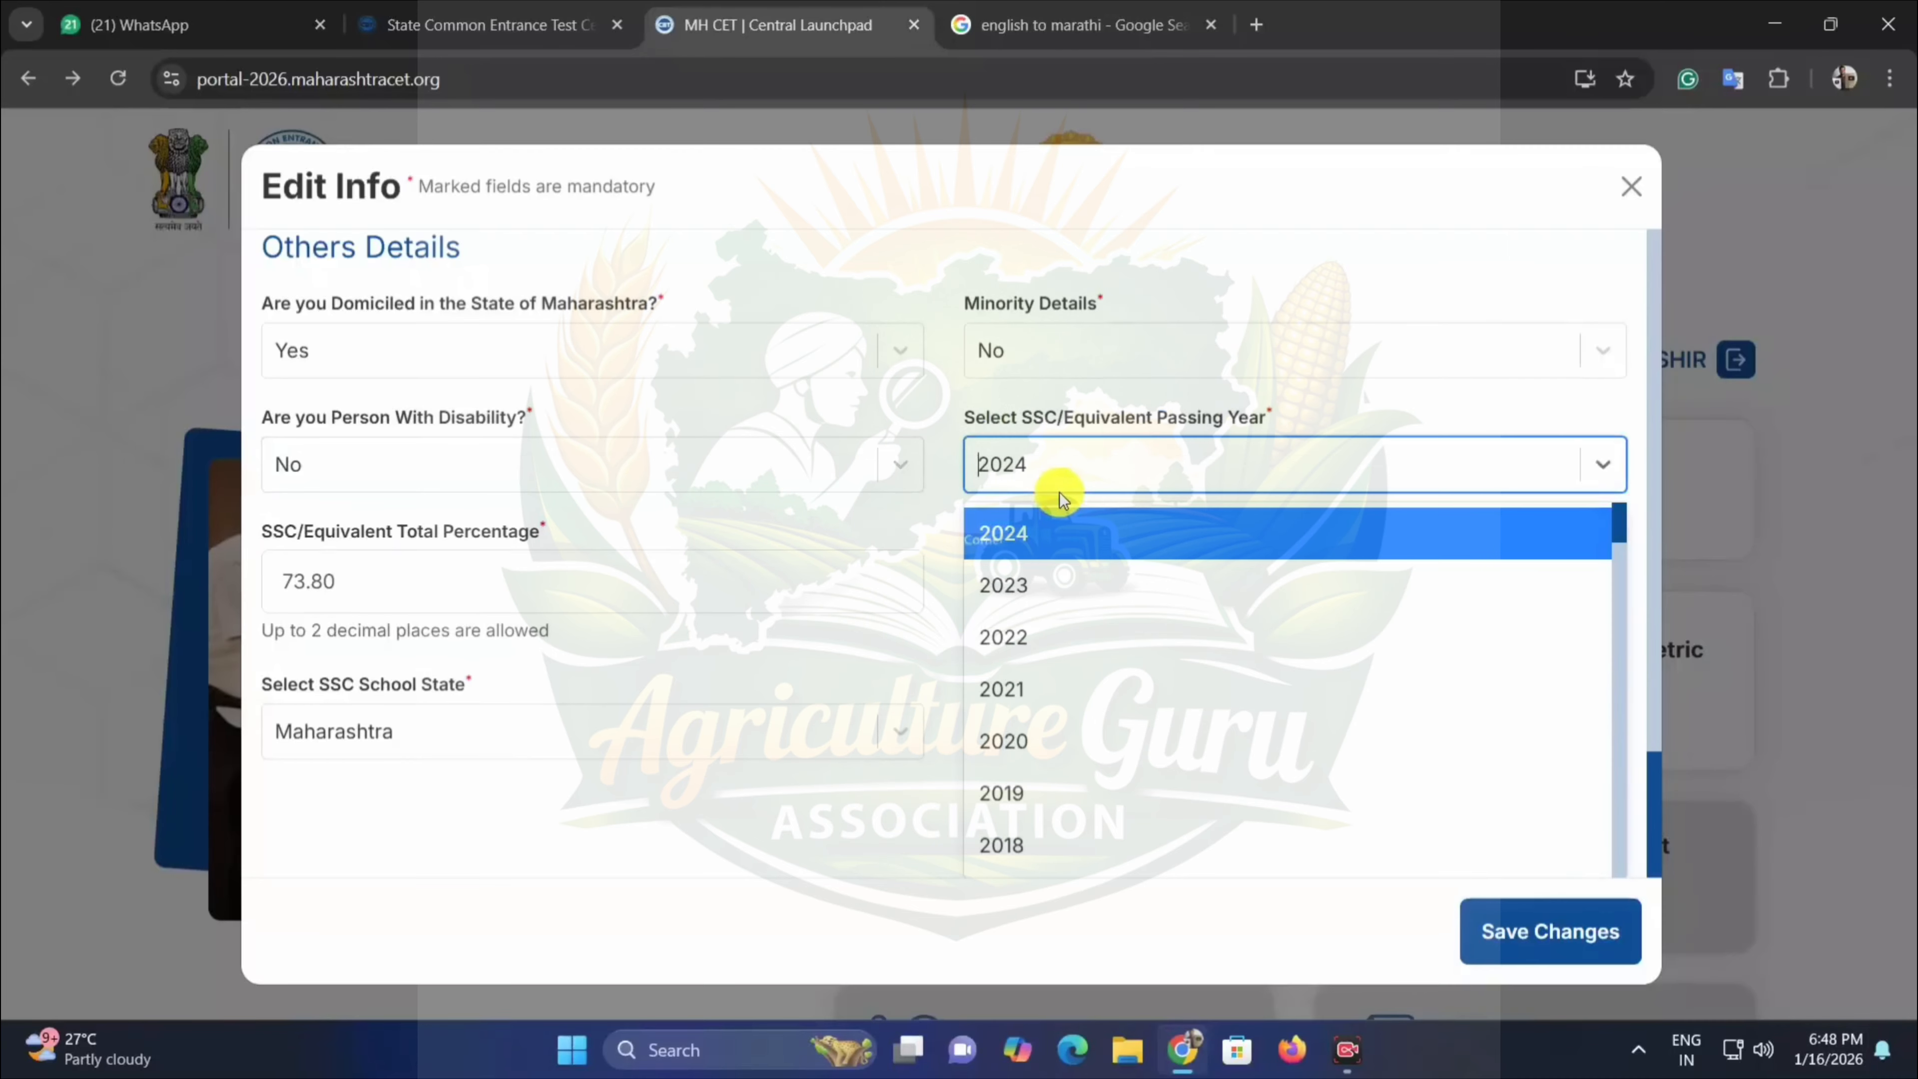
left_click(957, 560)
double_click(483, 551)
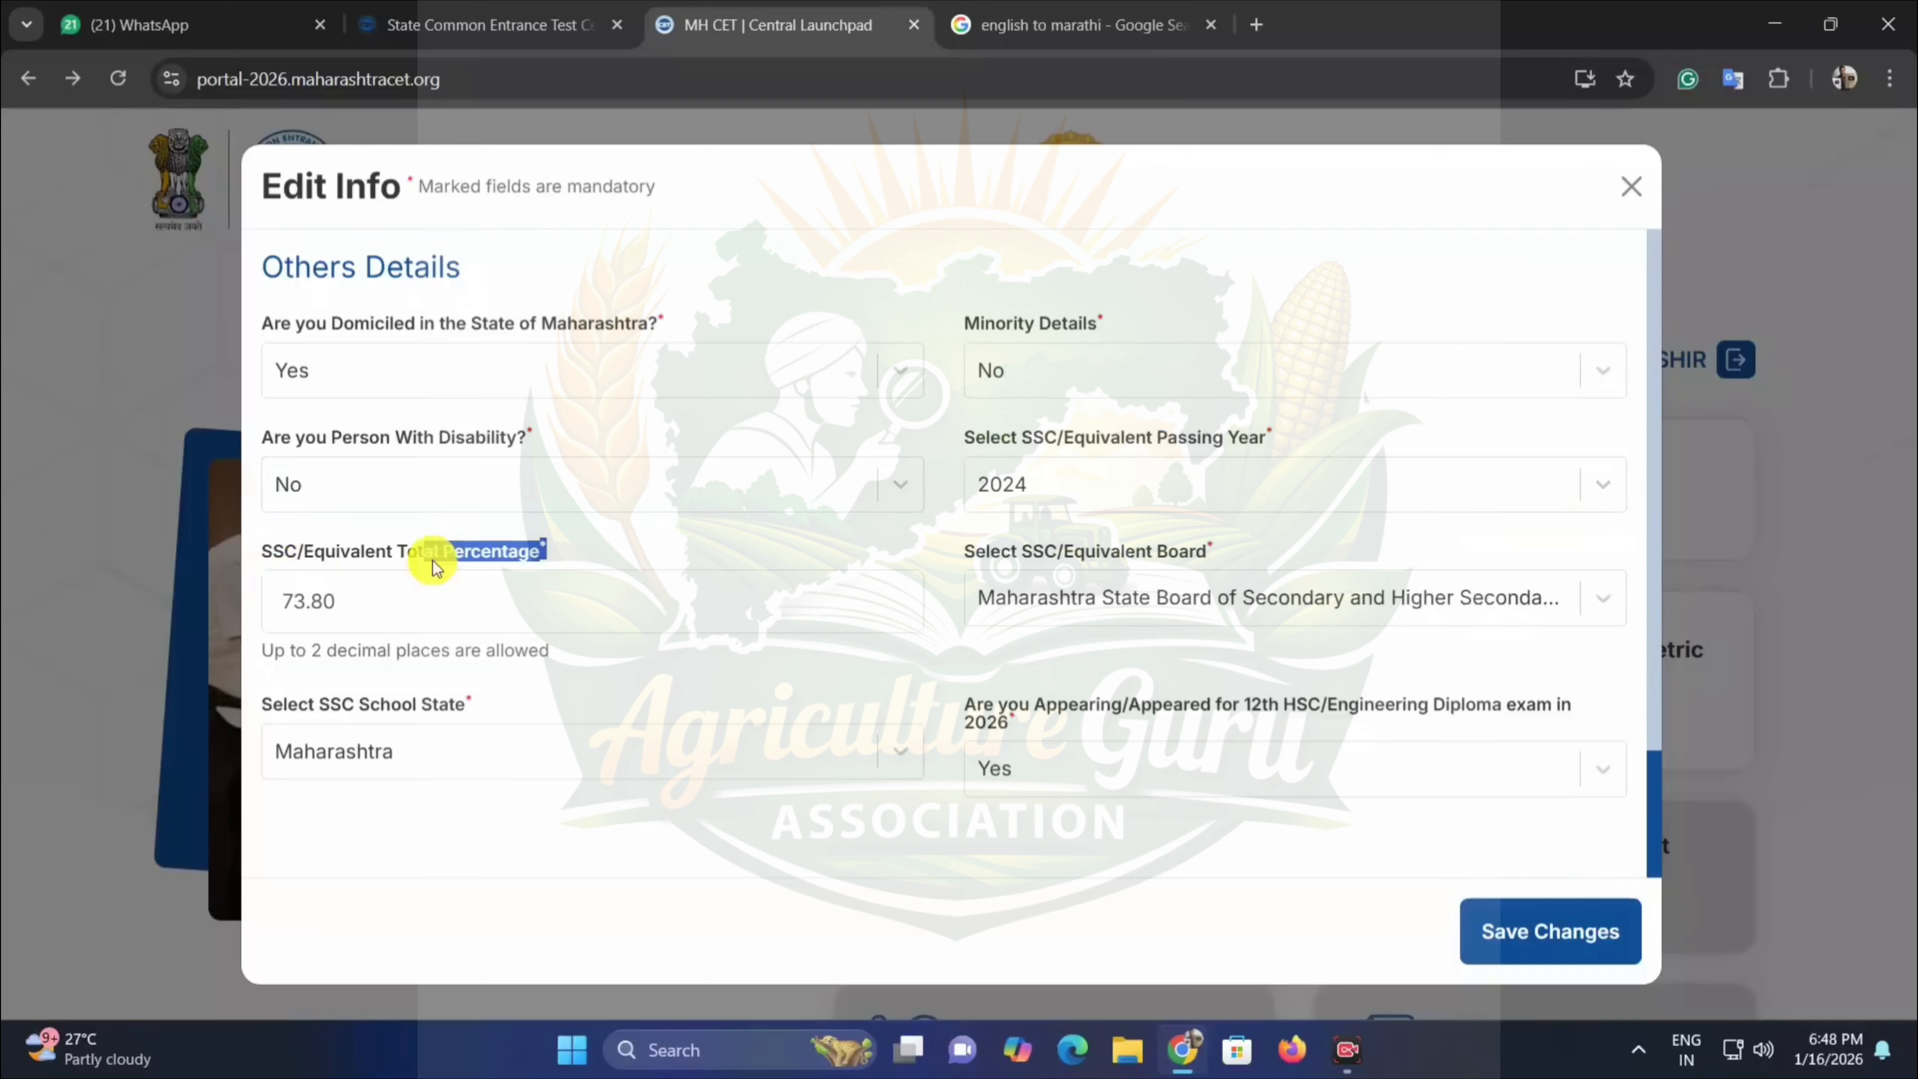
left_click(408, 602)
left_click(626, 529)
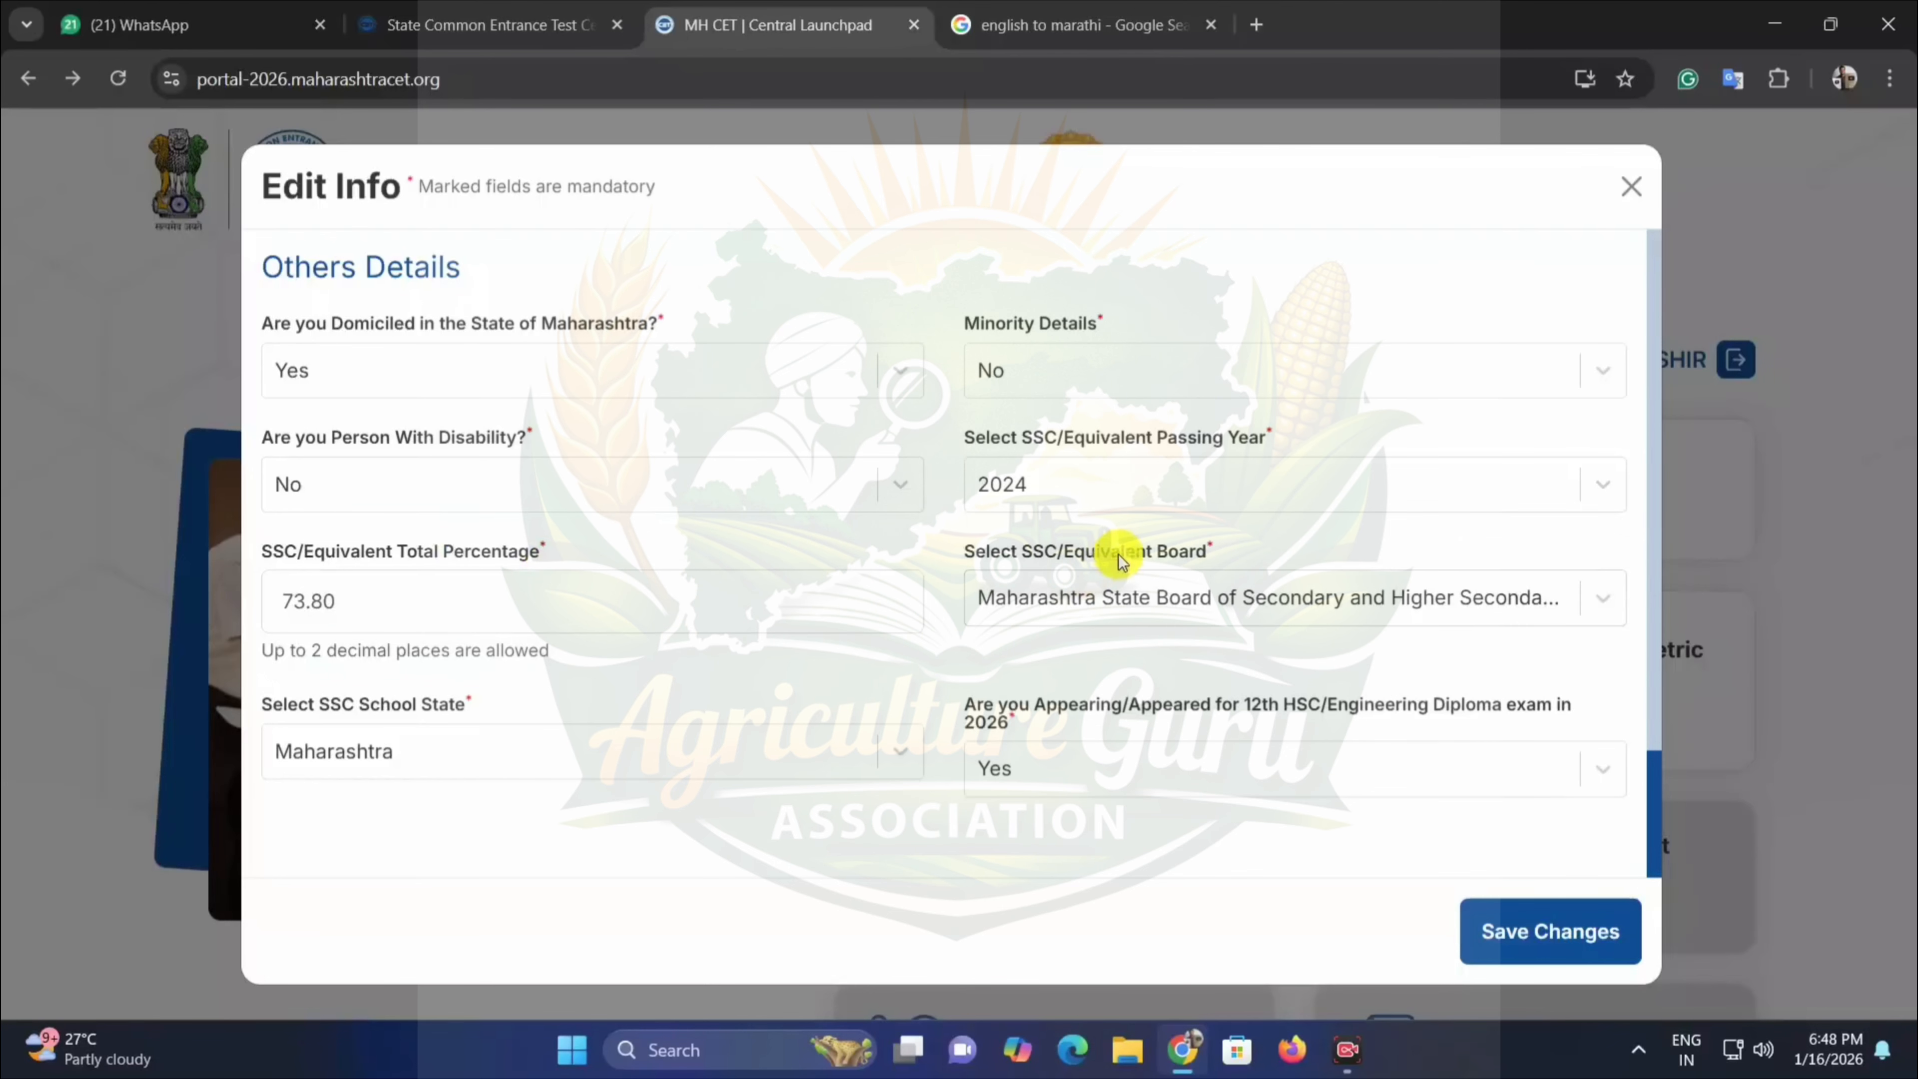
Select Maharashtra State Board of Secondary and Higher Secondary Education, Pune as the SSC board and Maharashtra as the SSC school state.
left_click(1057, 599)
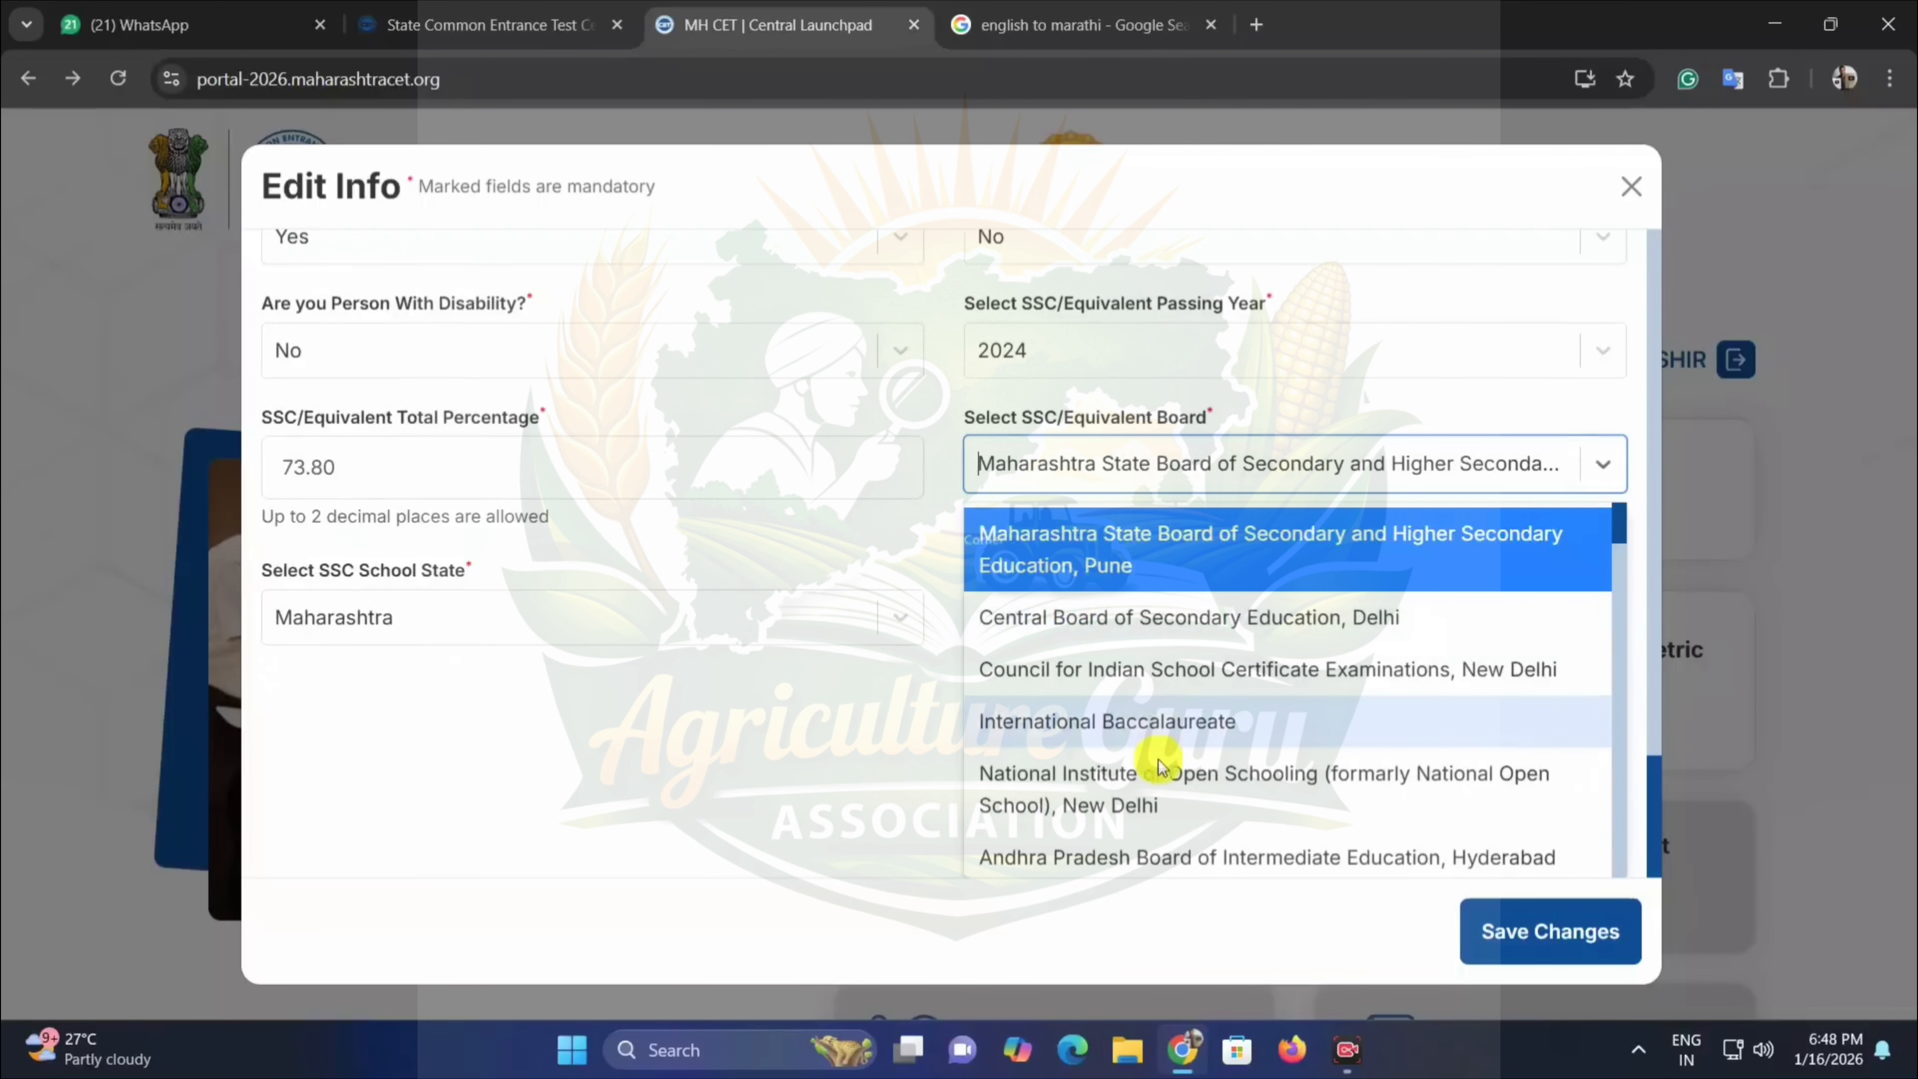
left_click(1131, 544)
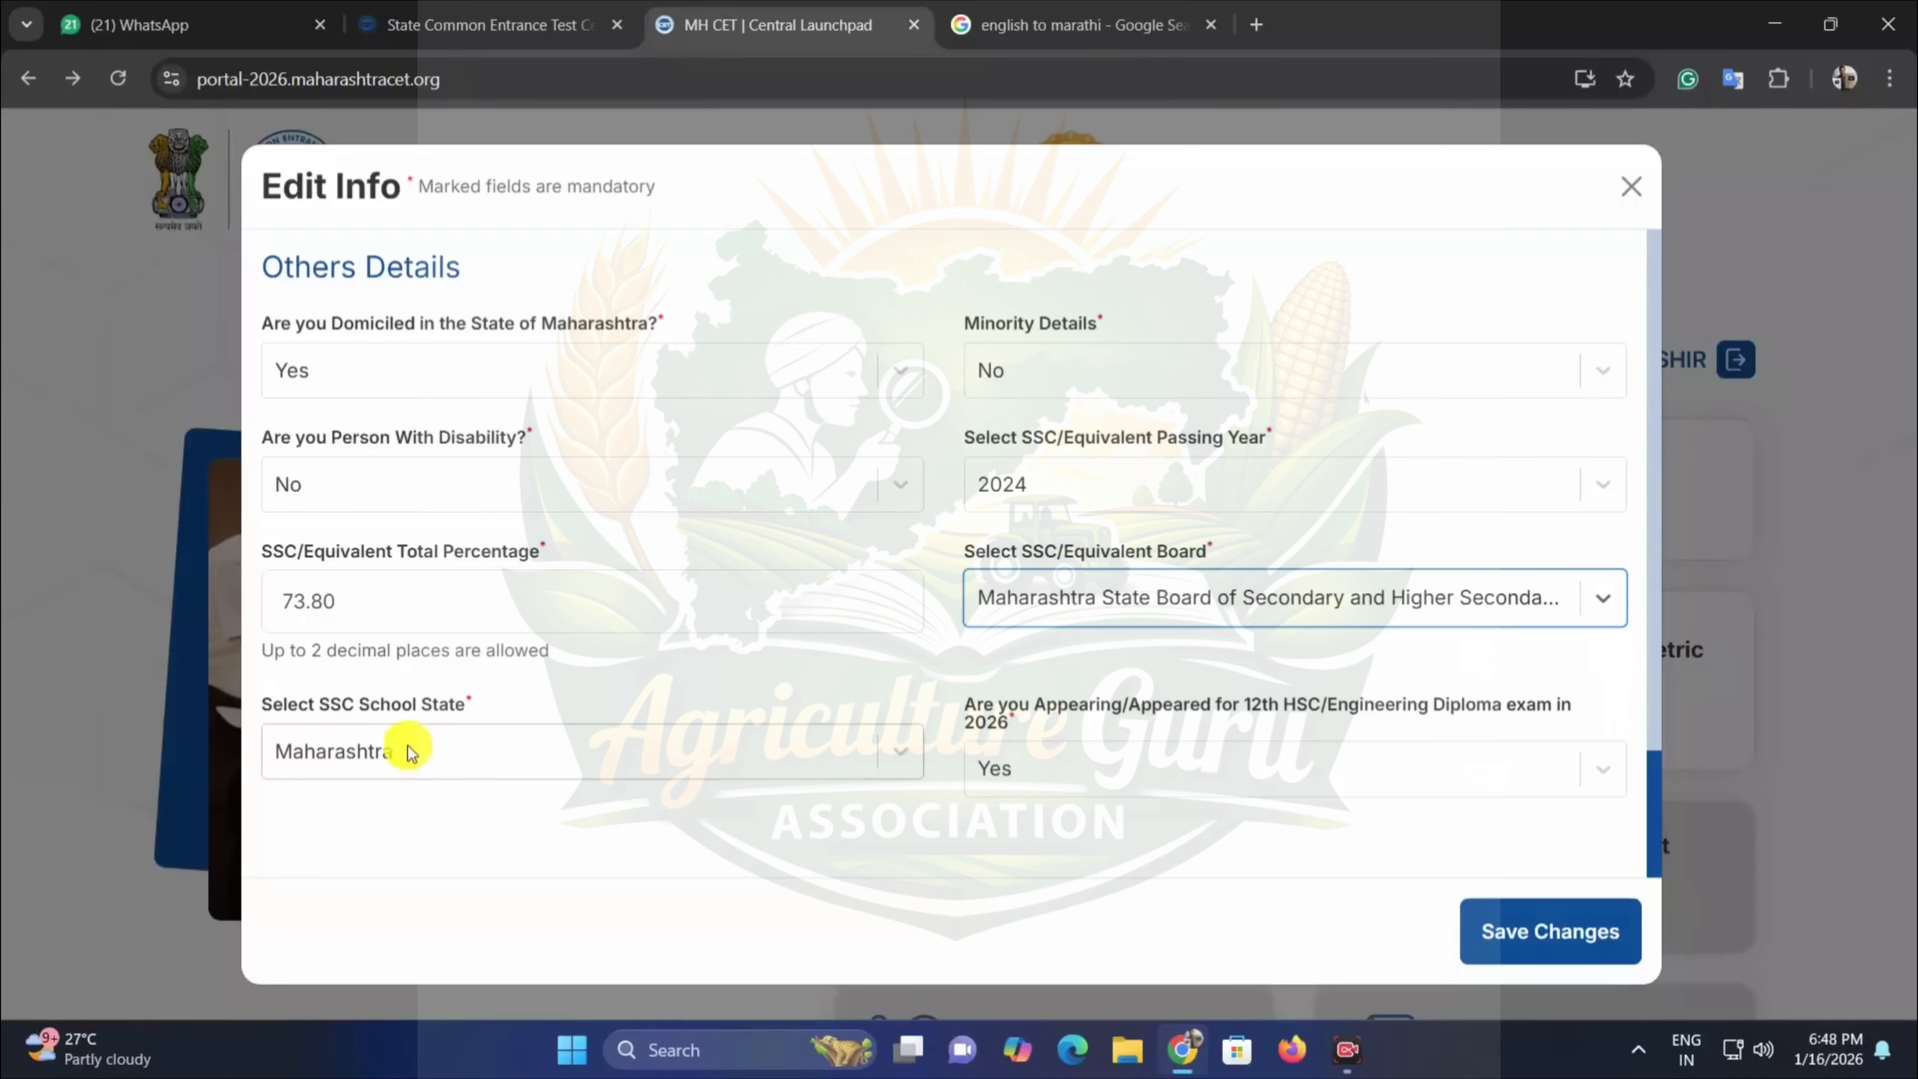
left_click(496, 751)
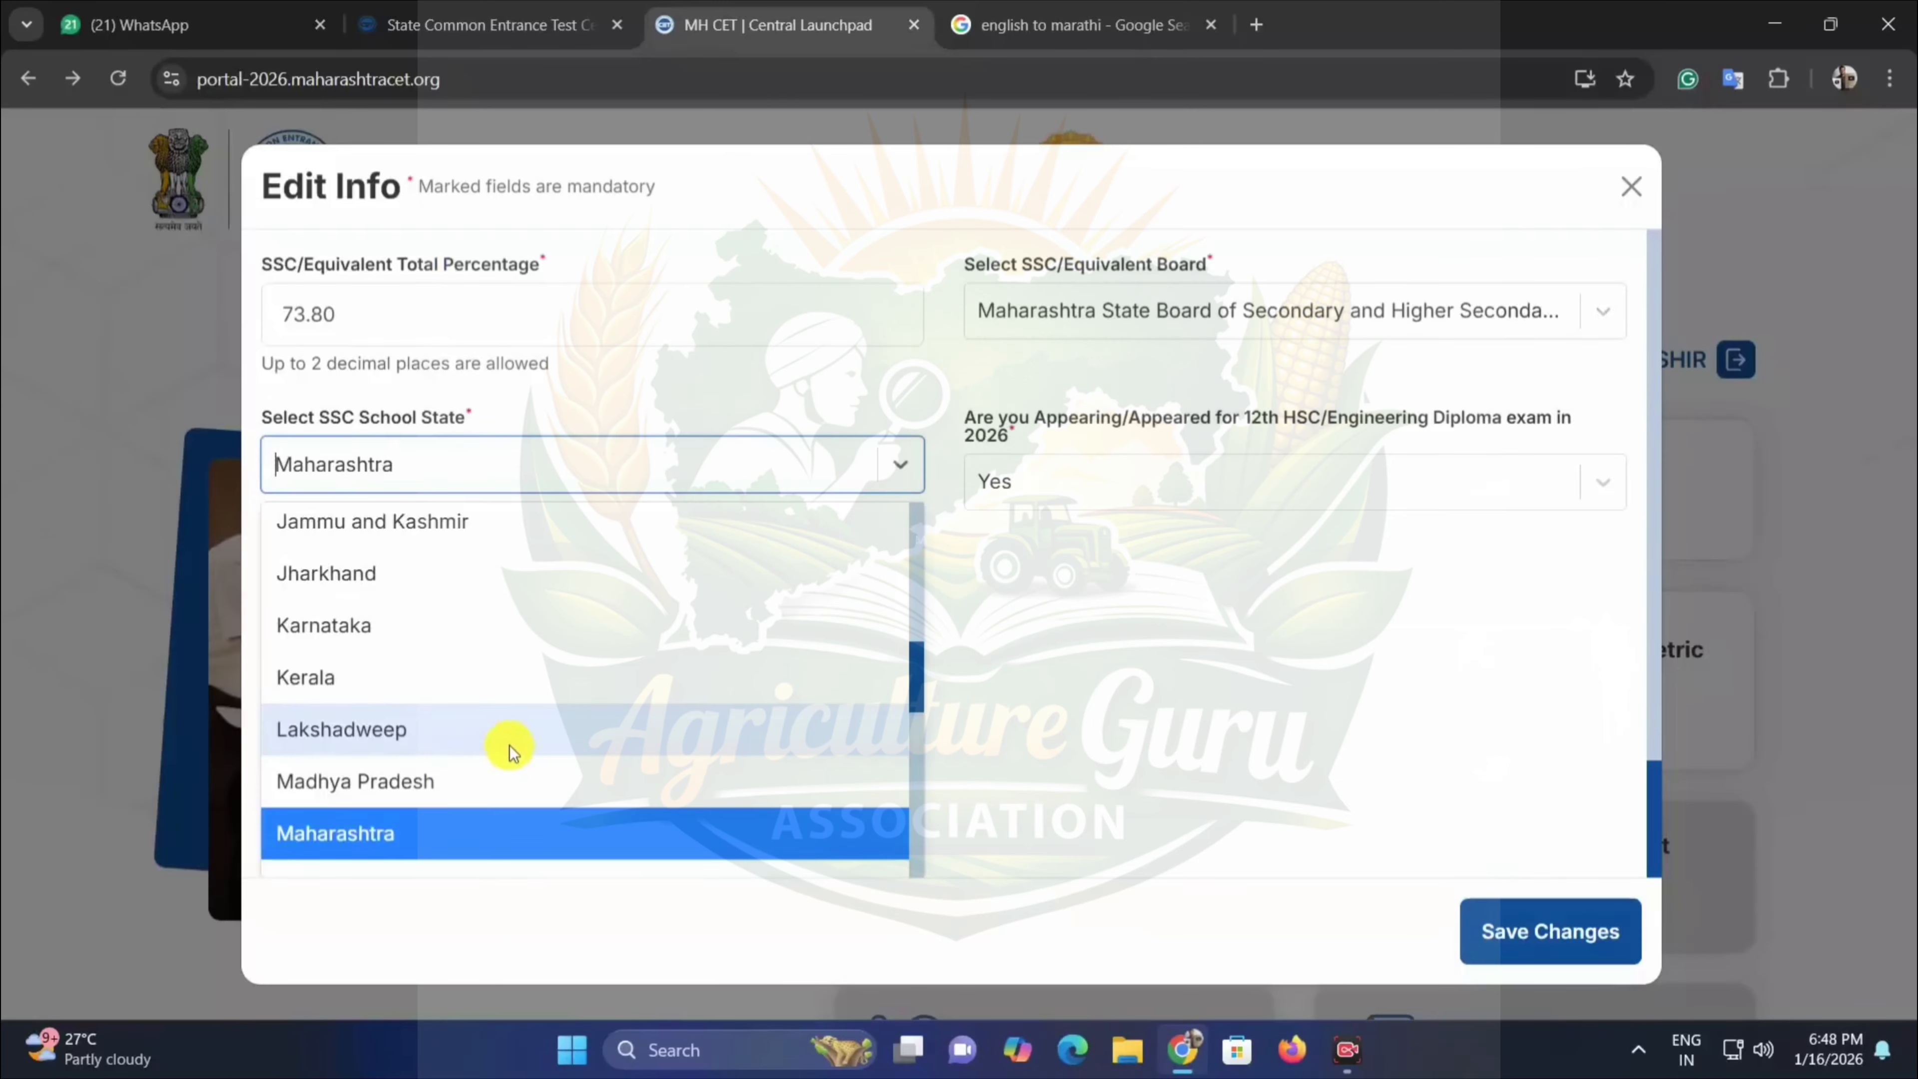
scroll(411, 816, "down", 1)
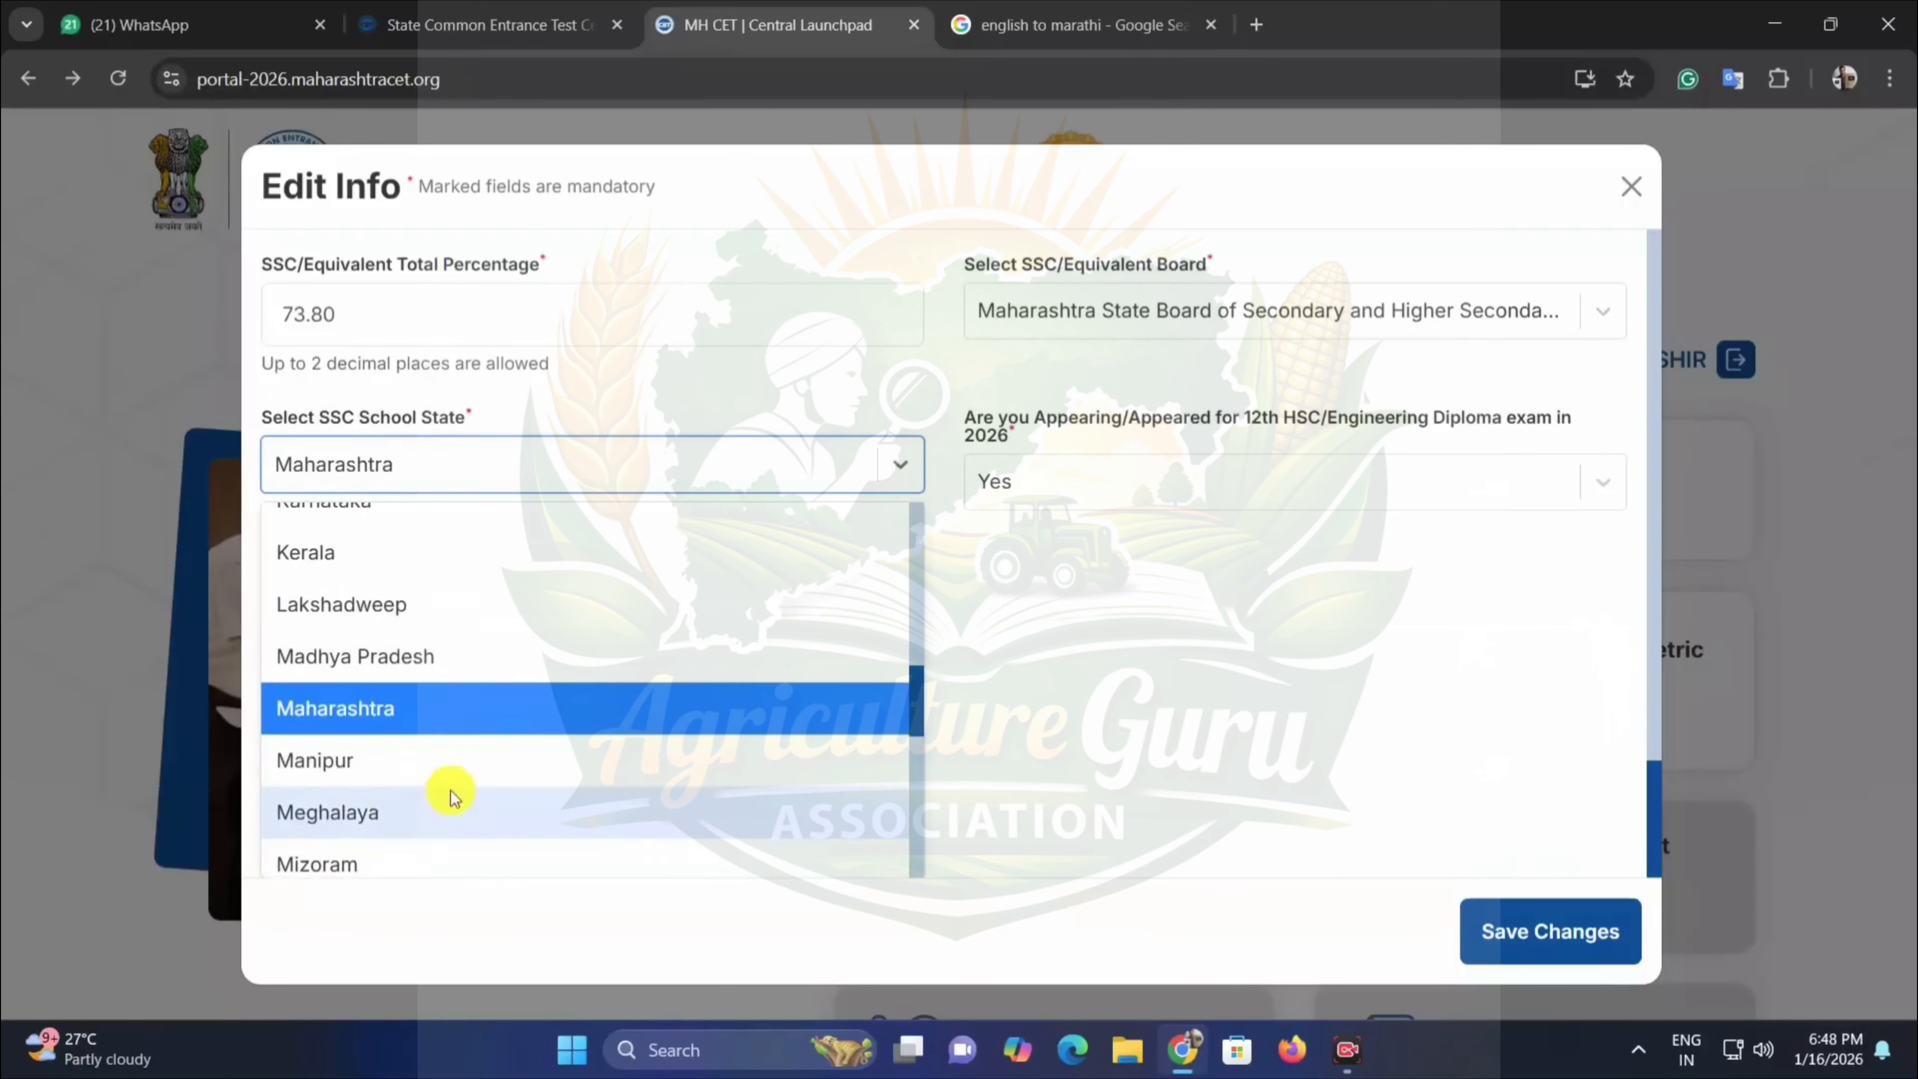
left_click(381, 710)
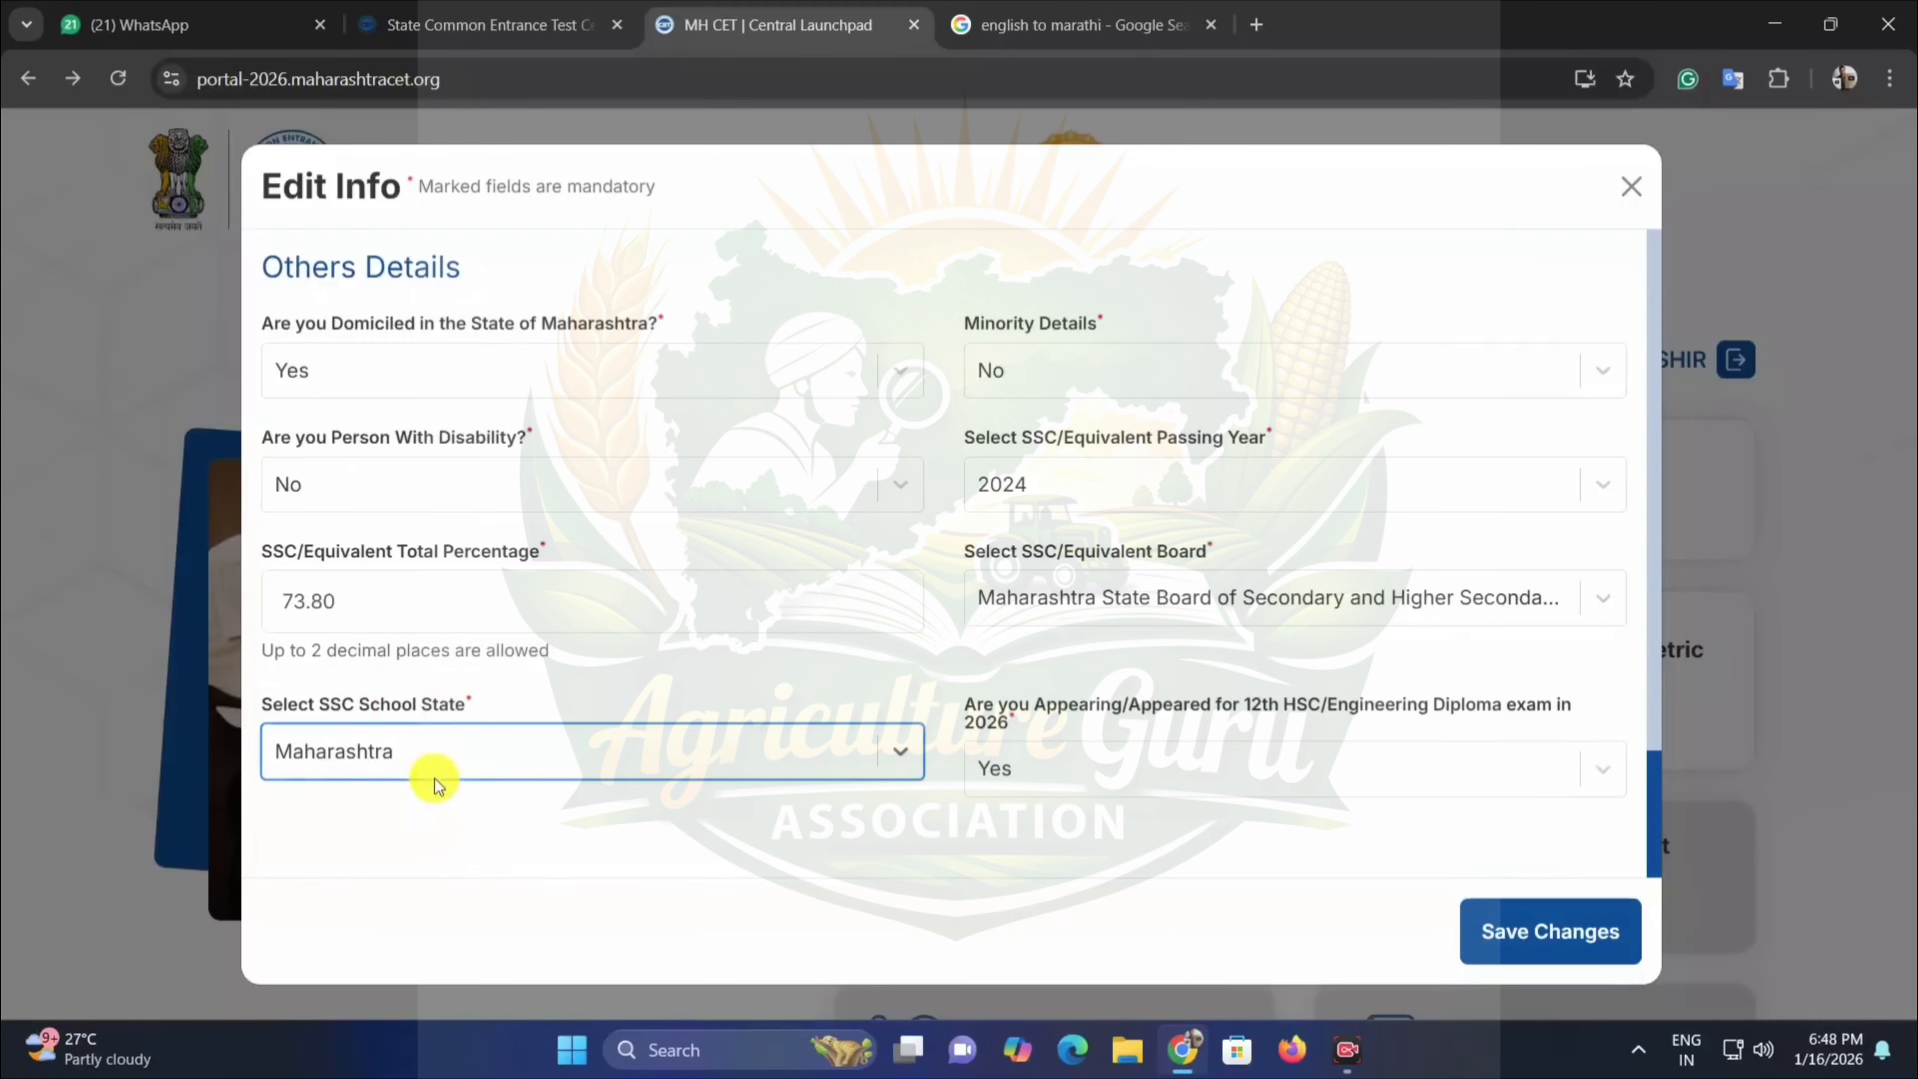
Answer Yes to appearing for the 12th HSC/Engineering Diploma exam in 2026.
left_click_drag(967, 710, 1351, 714)
left_click(1374, 706)
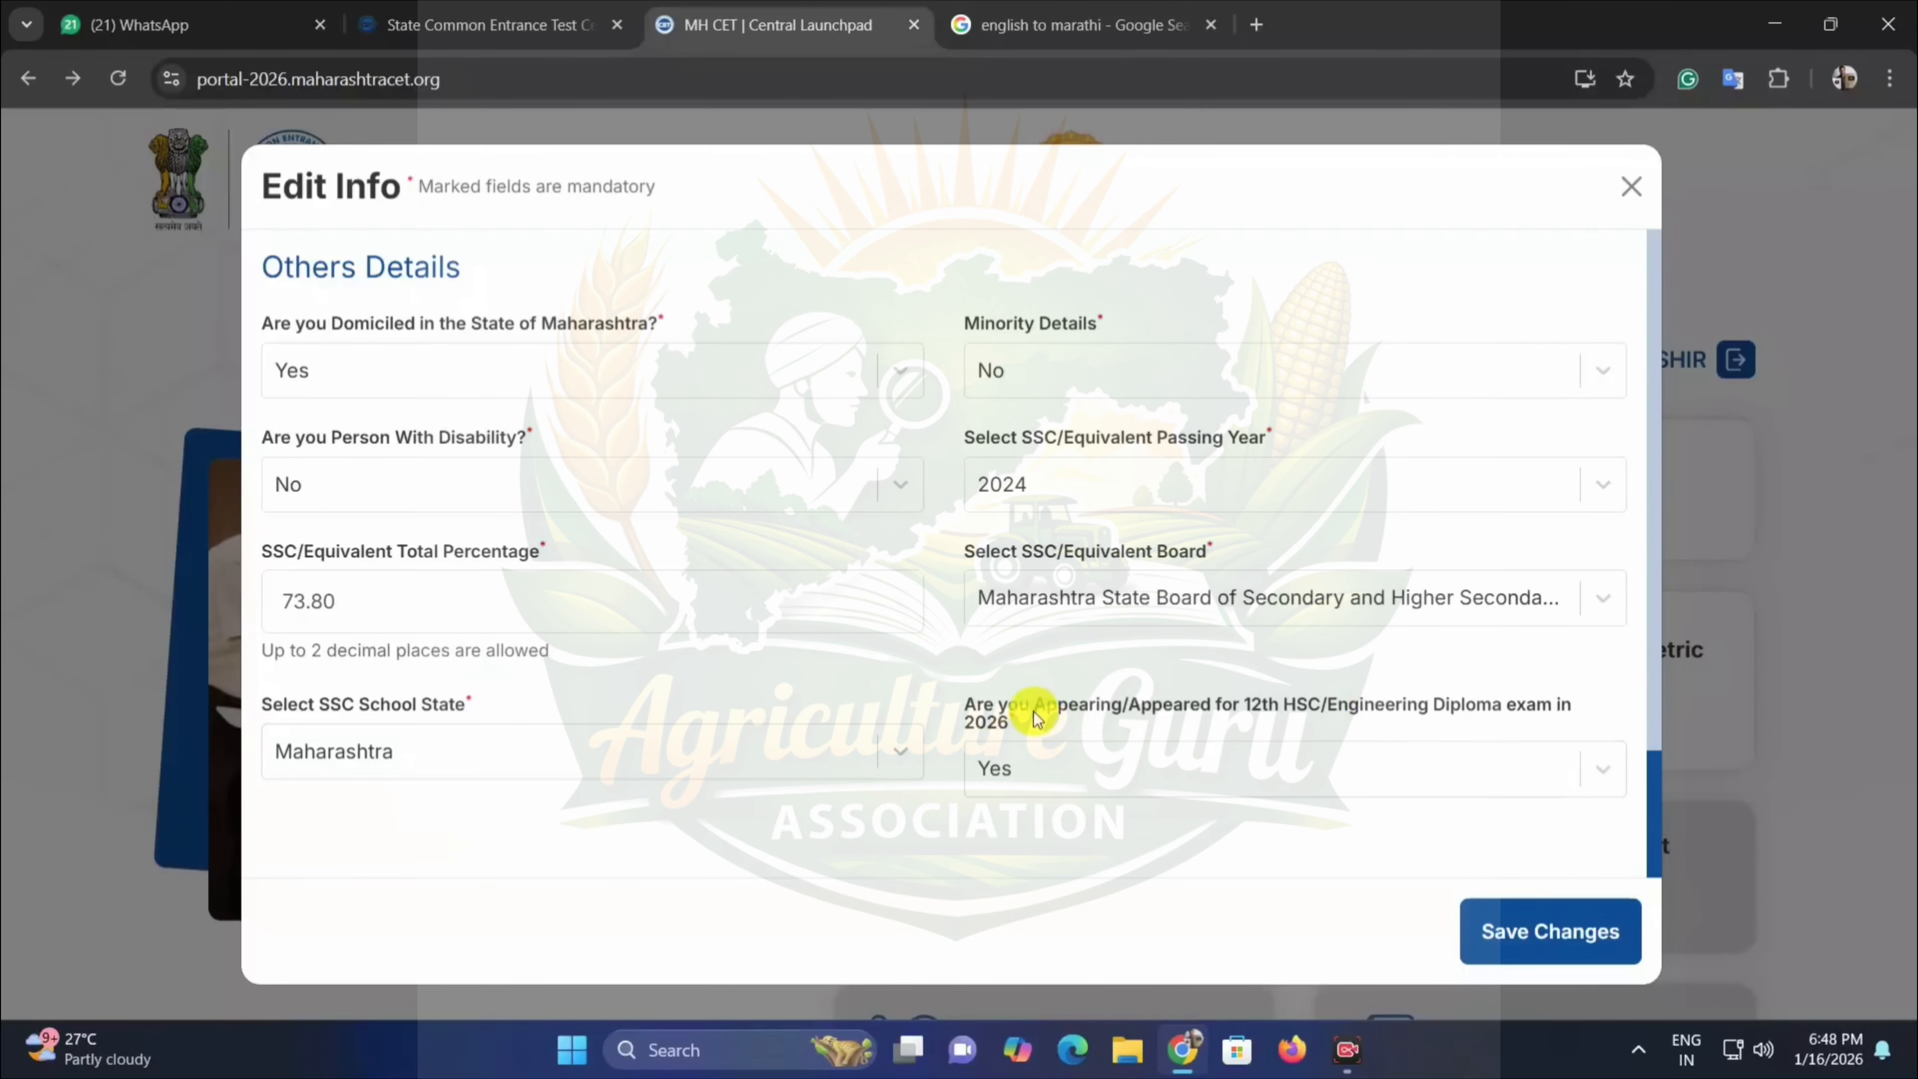
left_click(1057, 769)
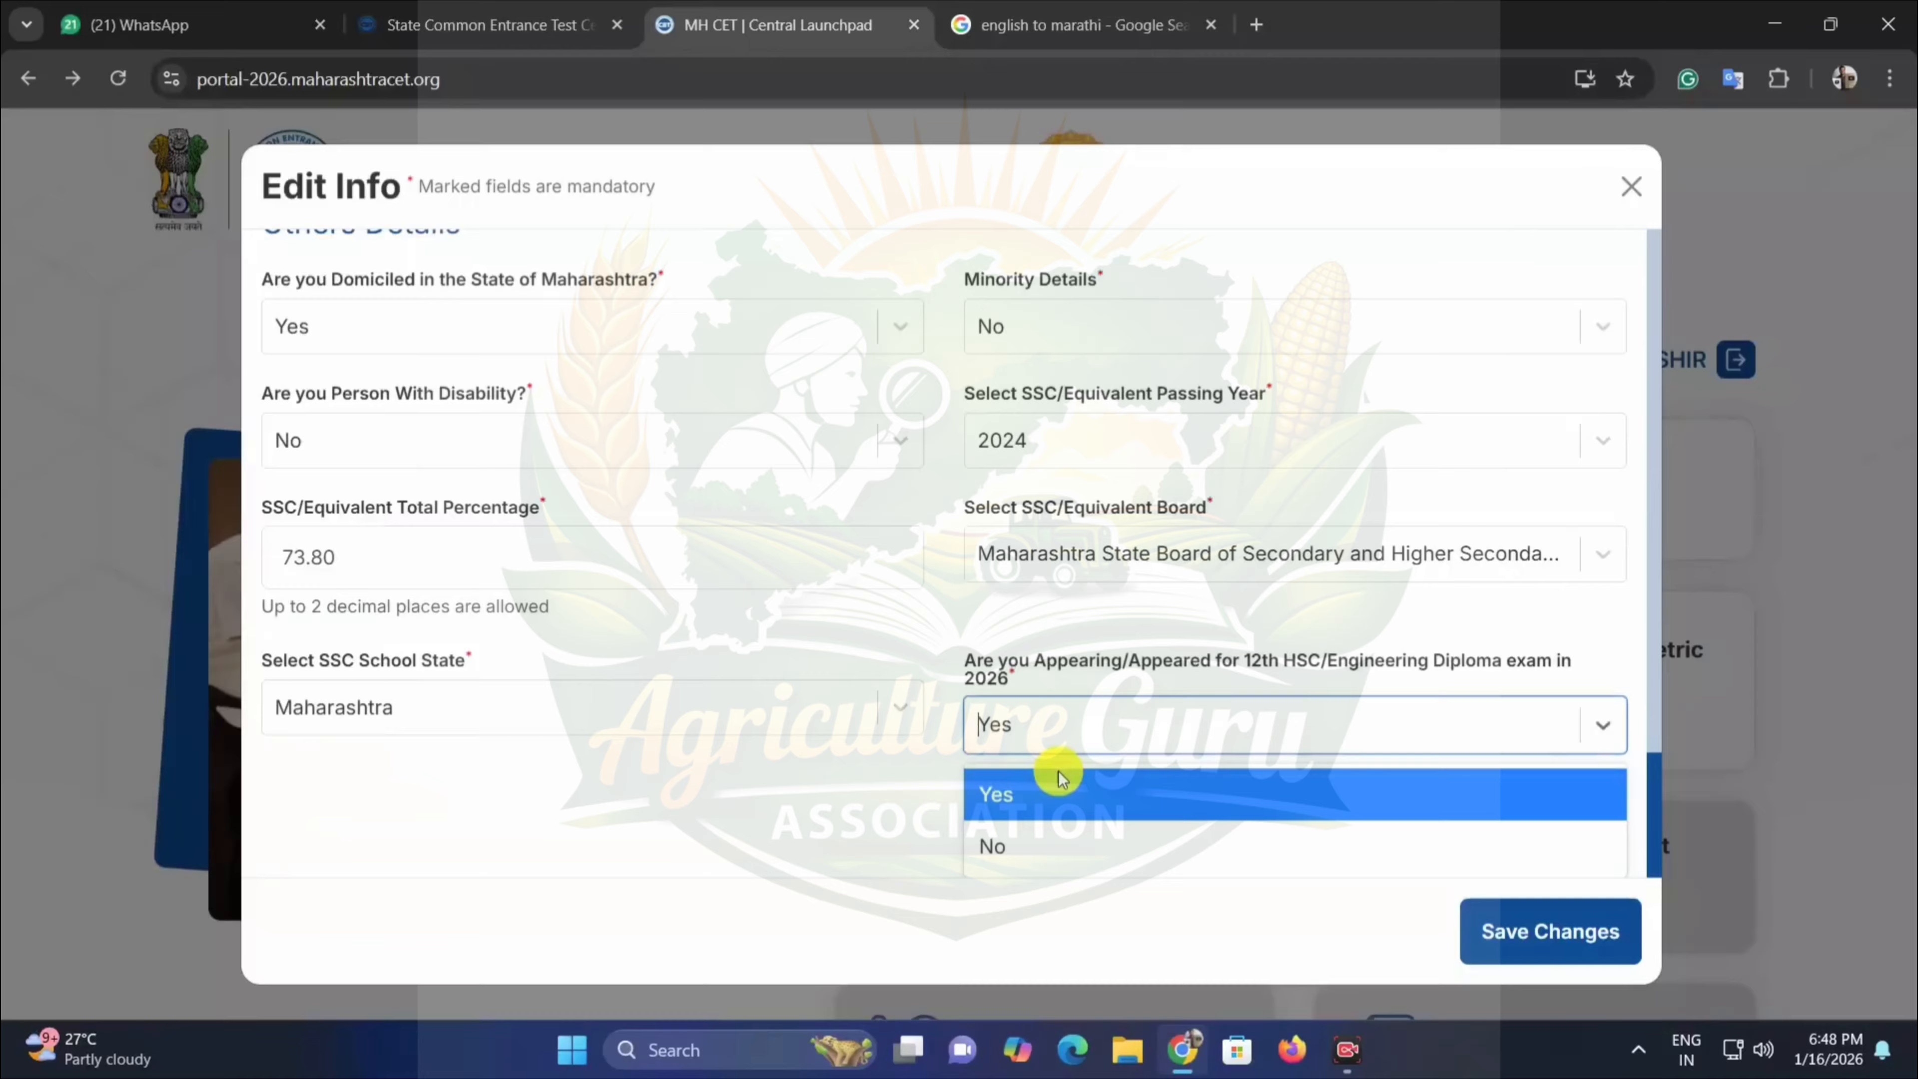
left_click(1036, 795)
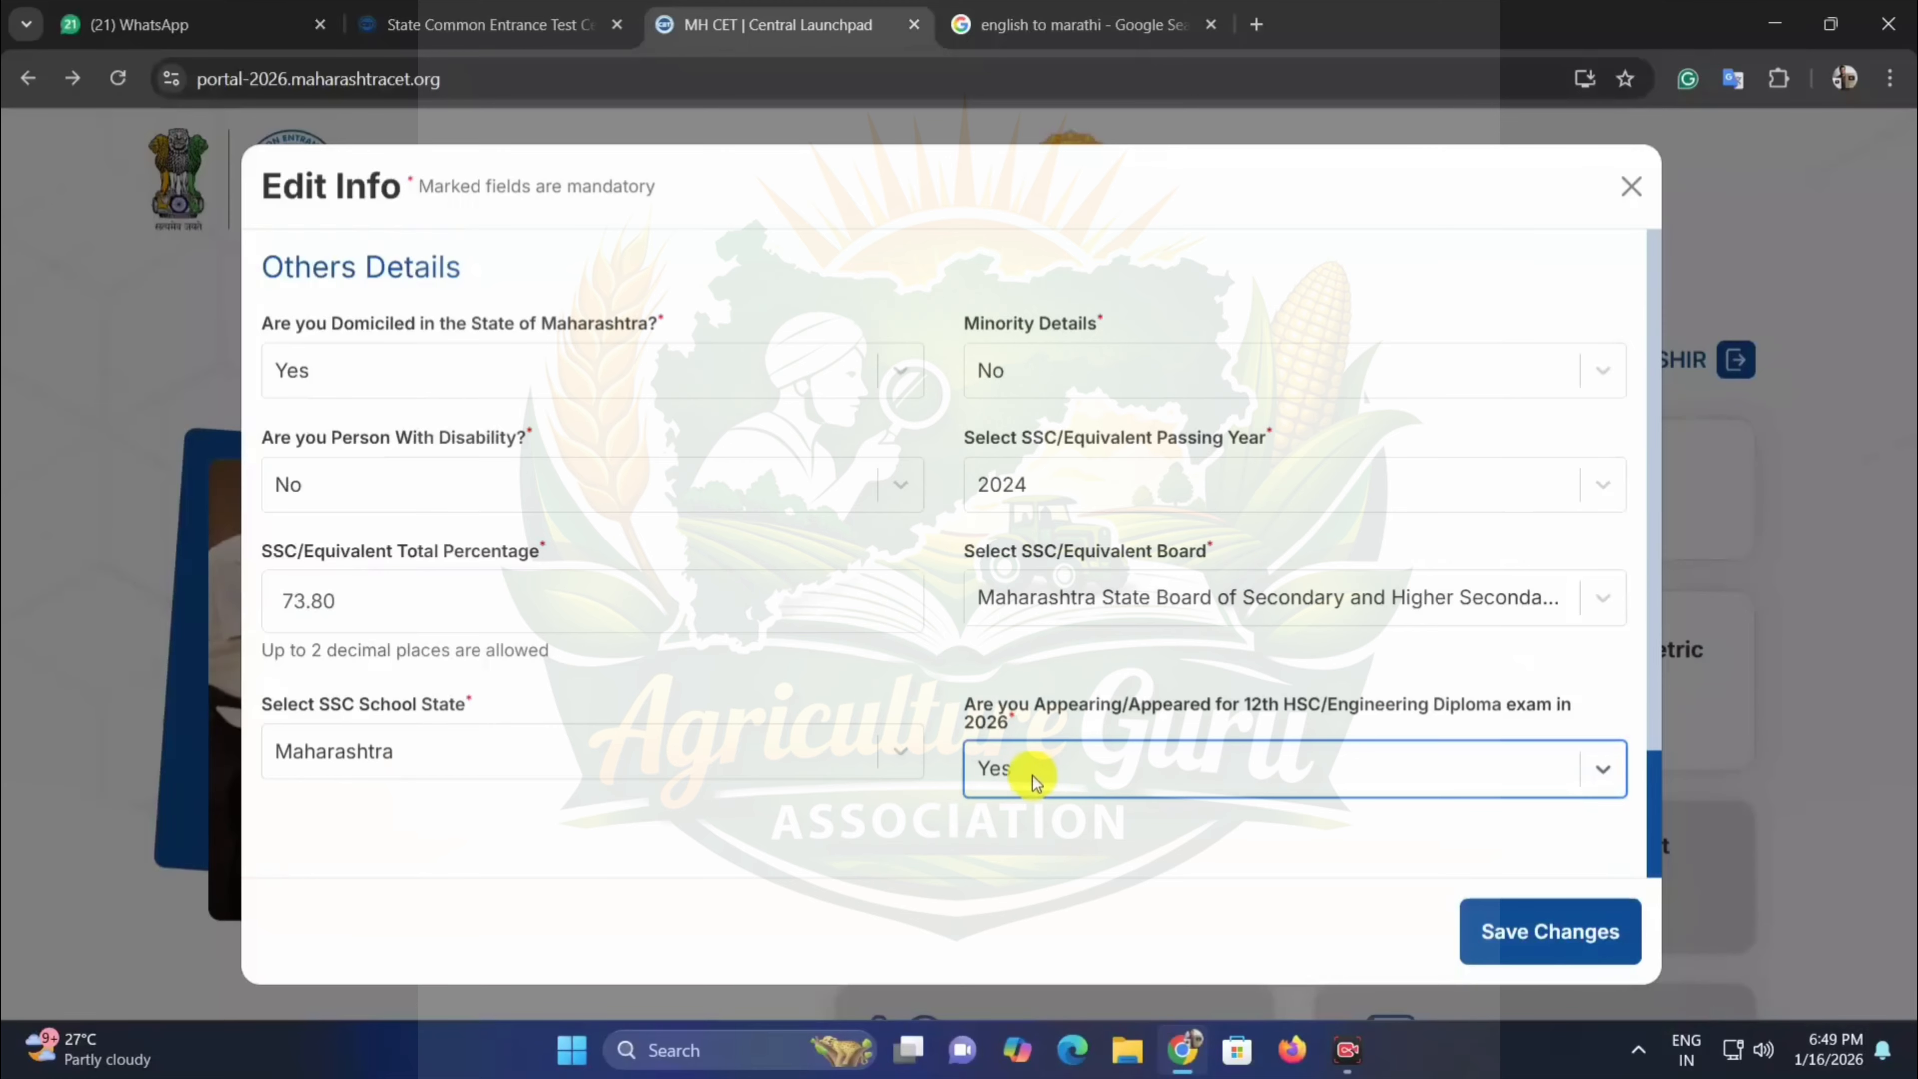
Switch the 2026 12th HSC/Engineering Diploma exam answer to No to inspect the extra HSC fields, and restore it to Yes.
left_click(1054, 778)
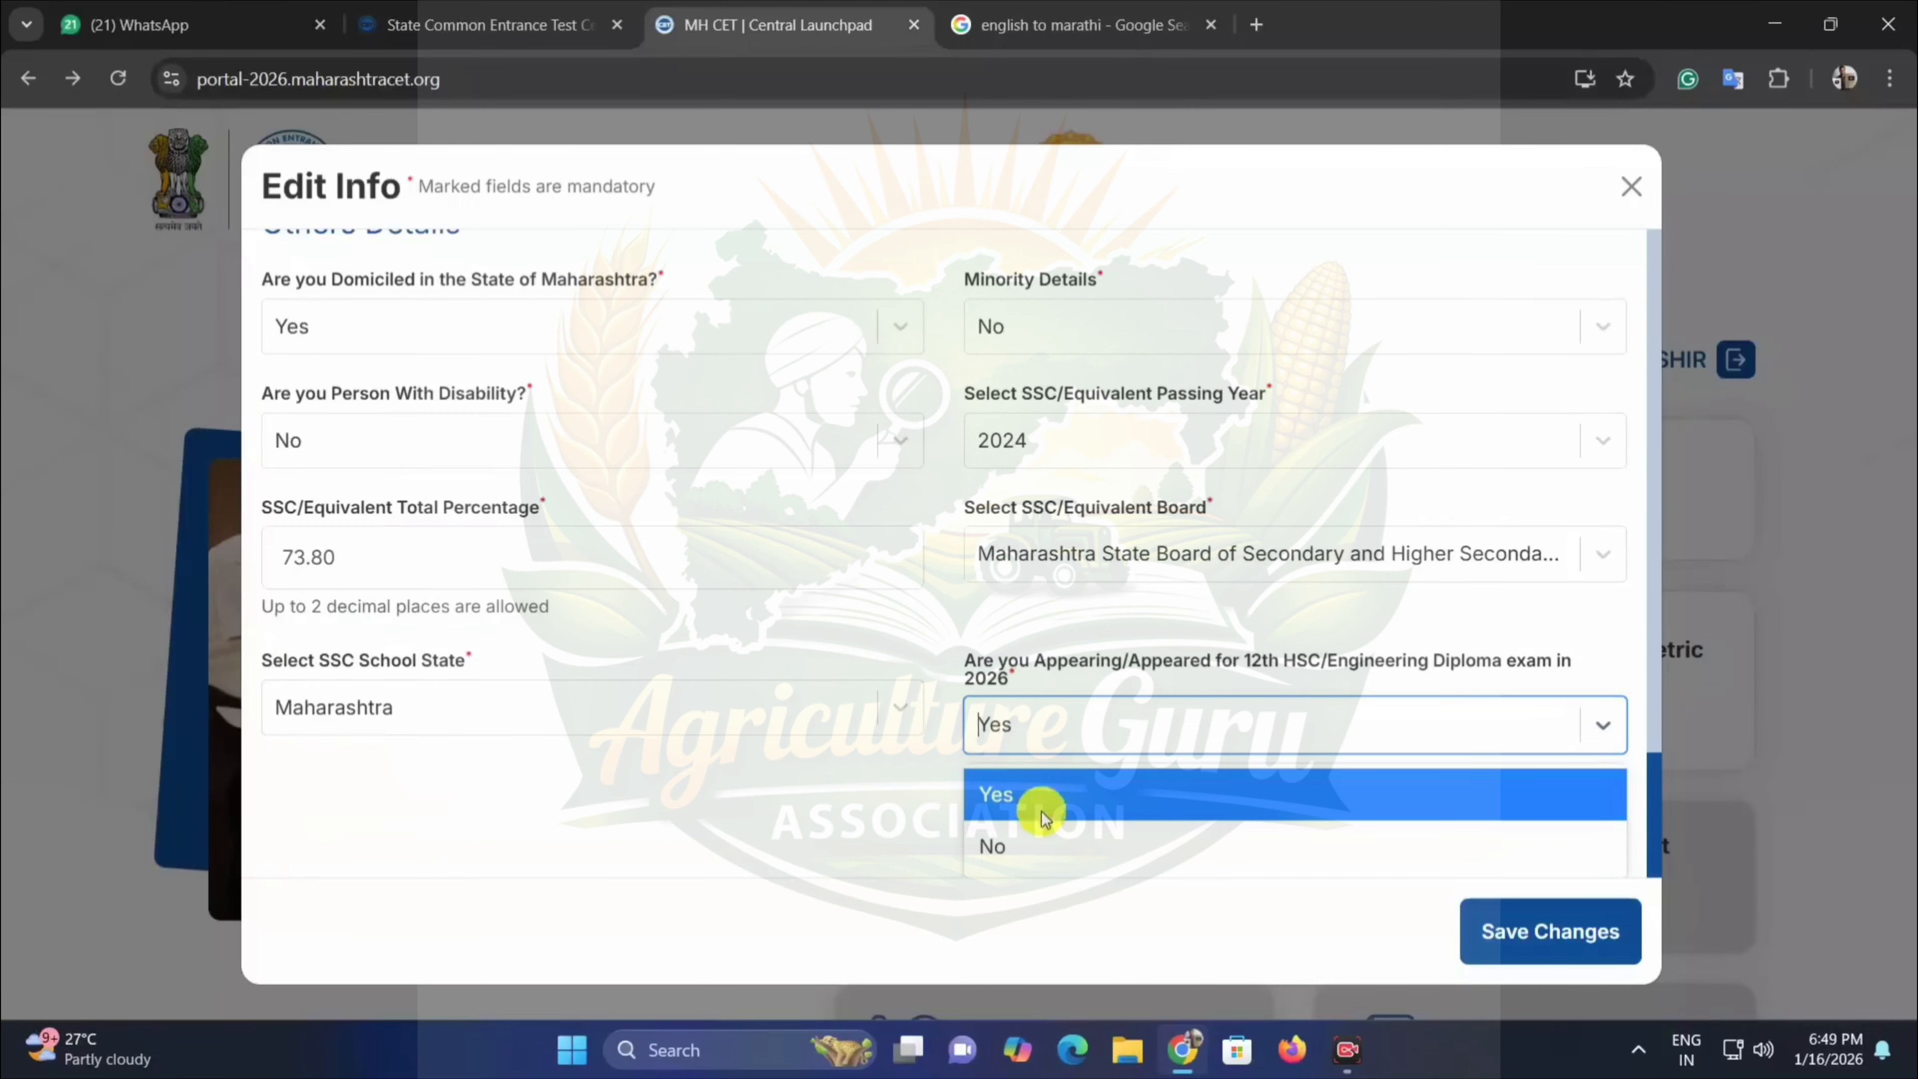
left_click(1028, 843)
scroll(483, 593, "down", 5)
left_click(404, 507)
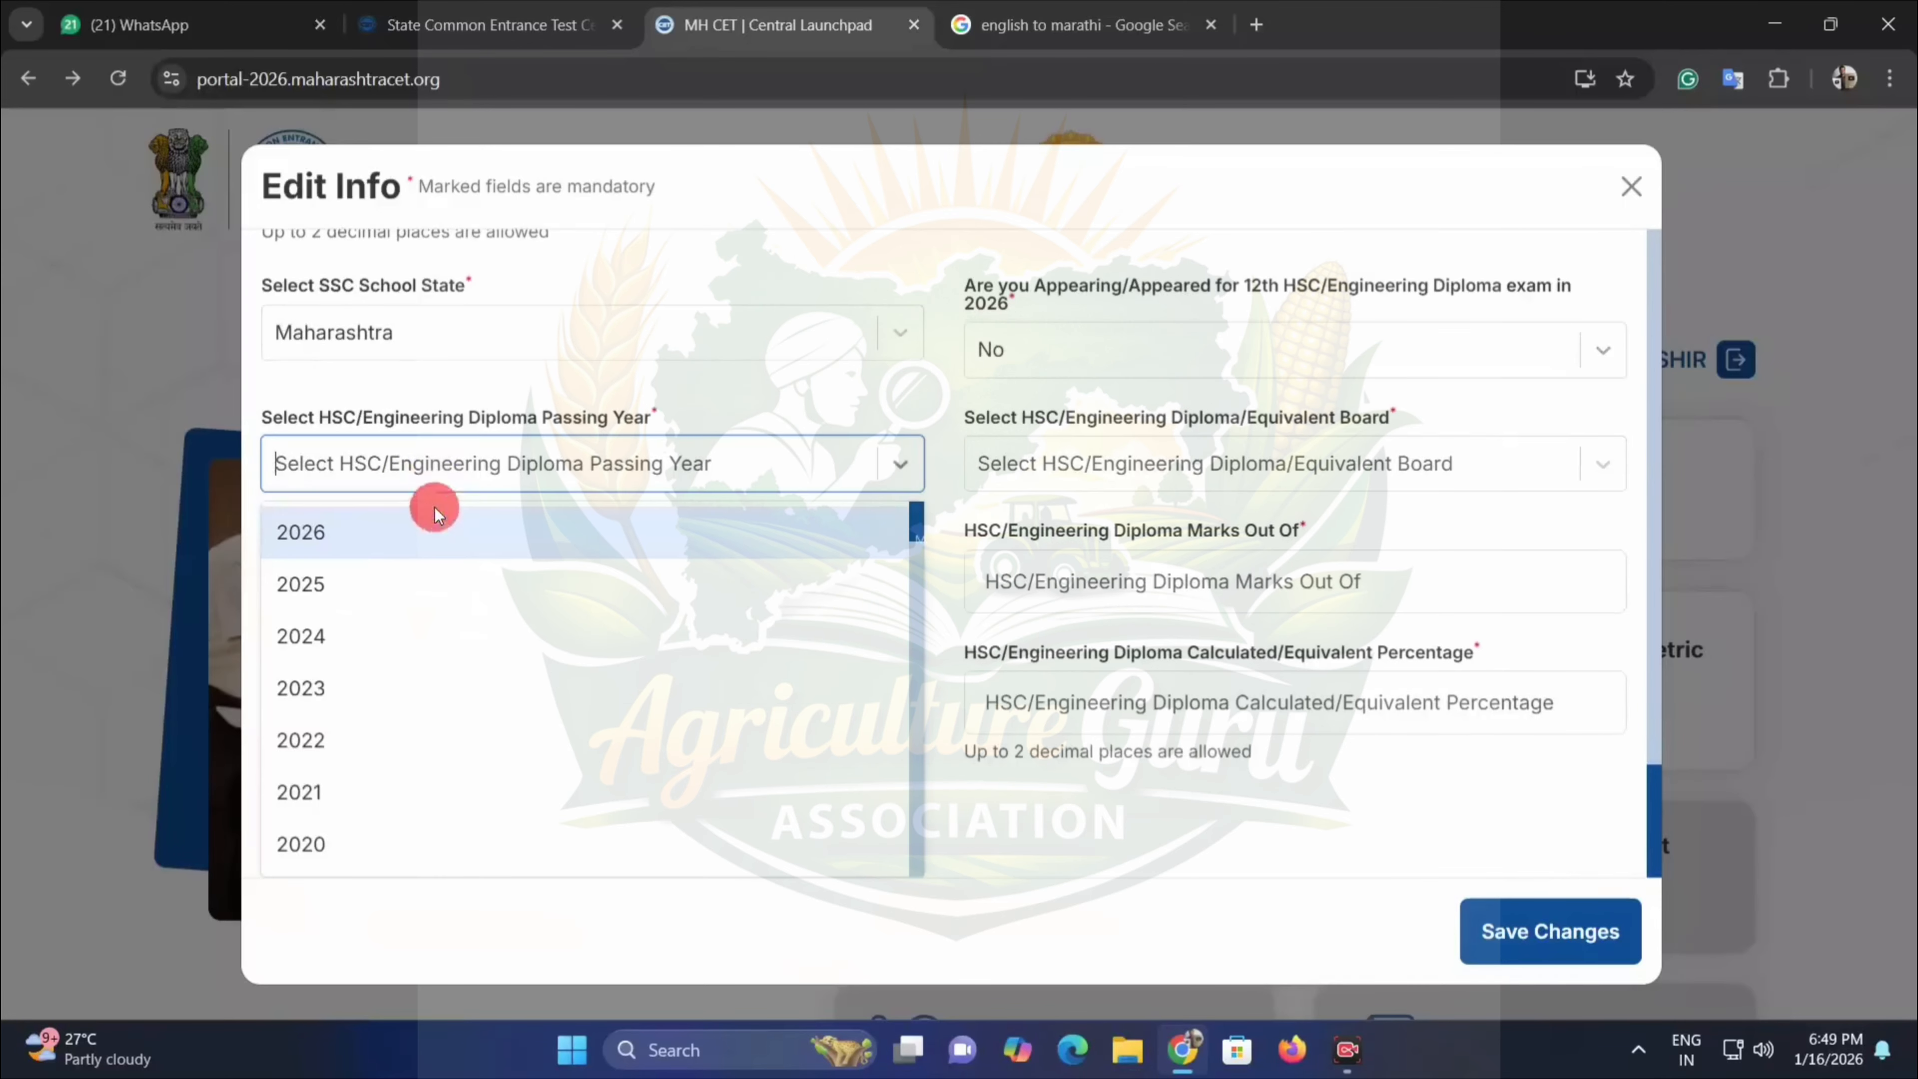
left_click(1242, 519)
scroll(1082, 642, "up", 3)
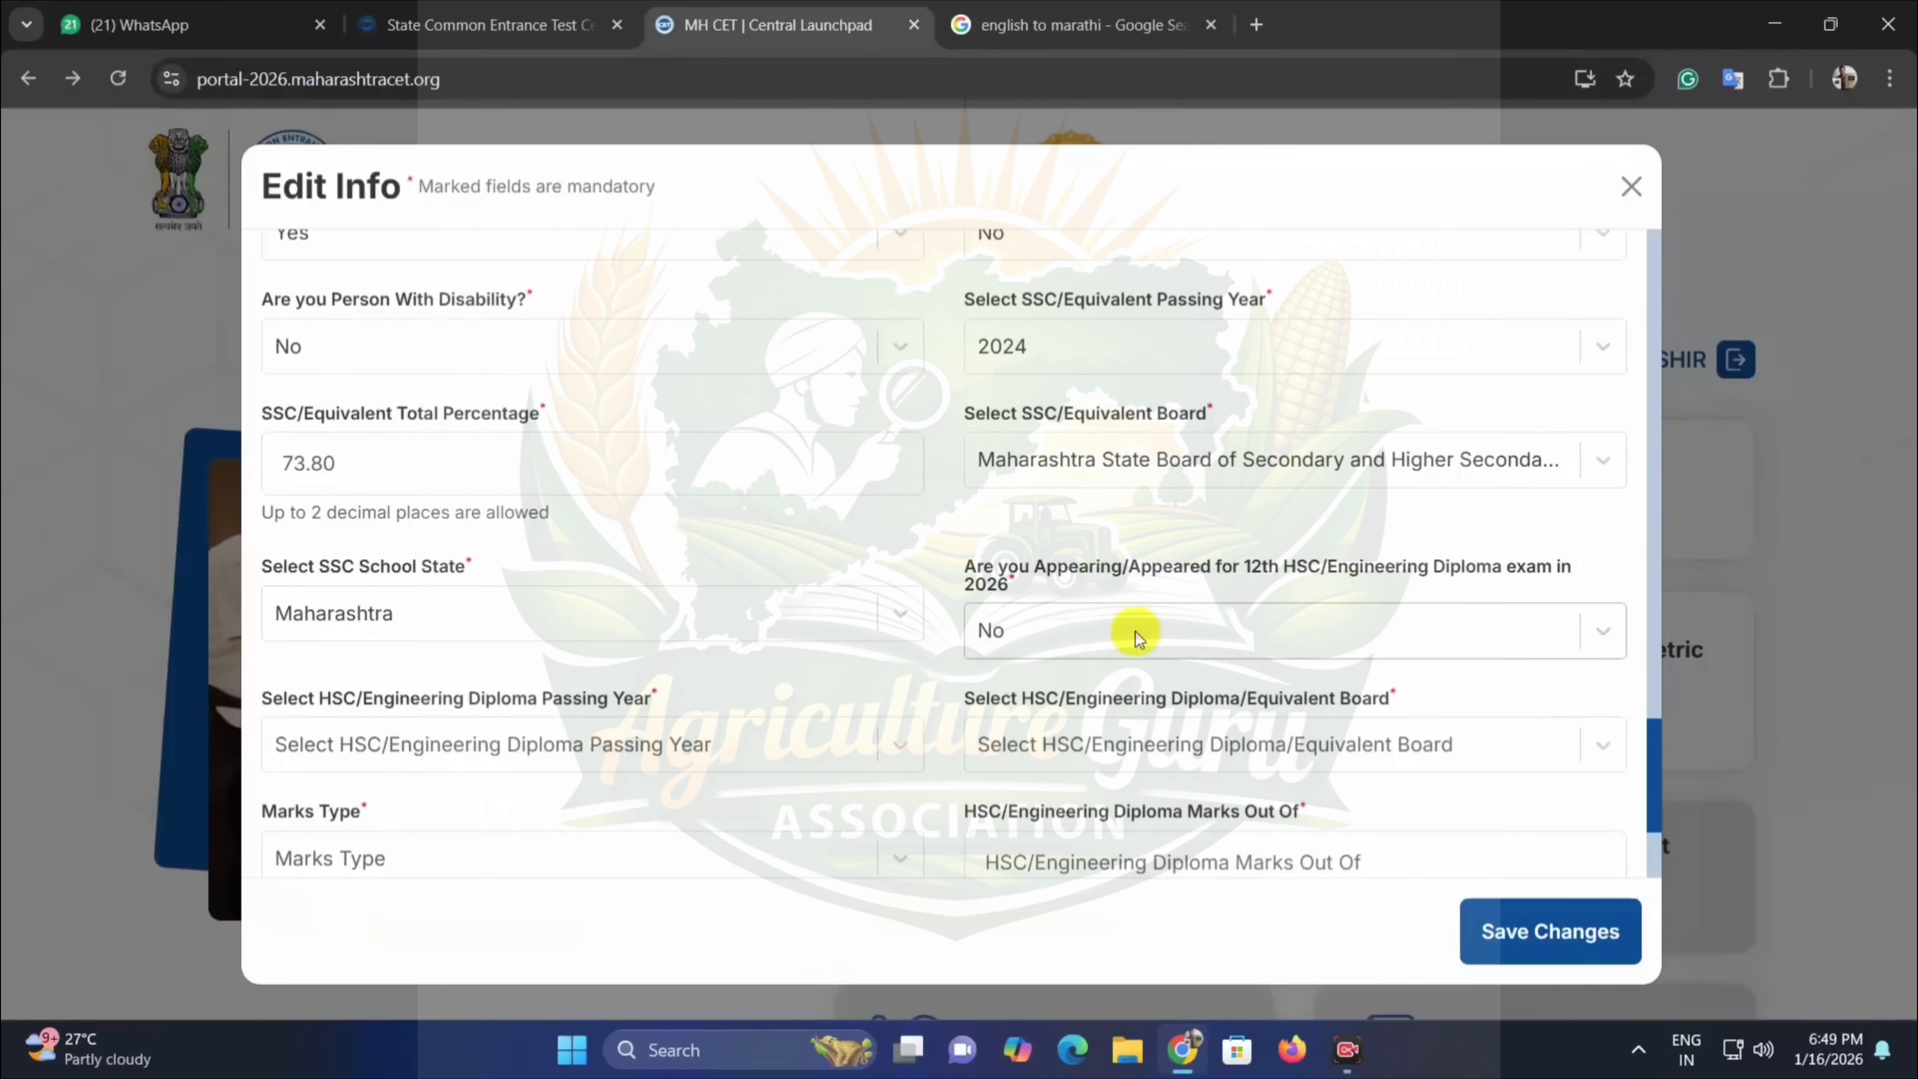
left_click(1128, 633)
left_click(1059, 672)
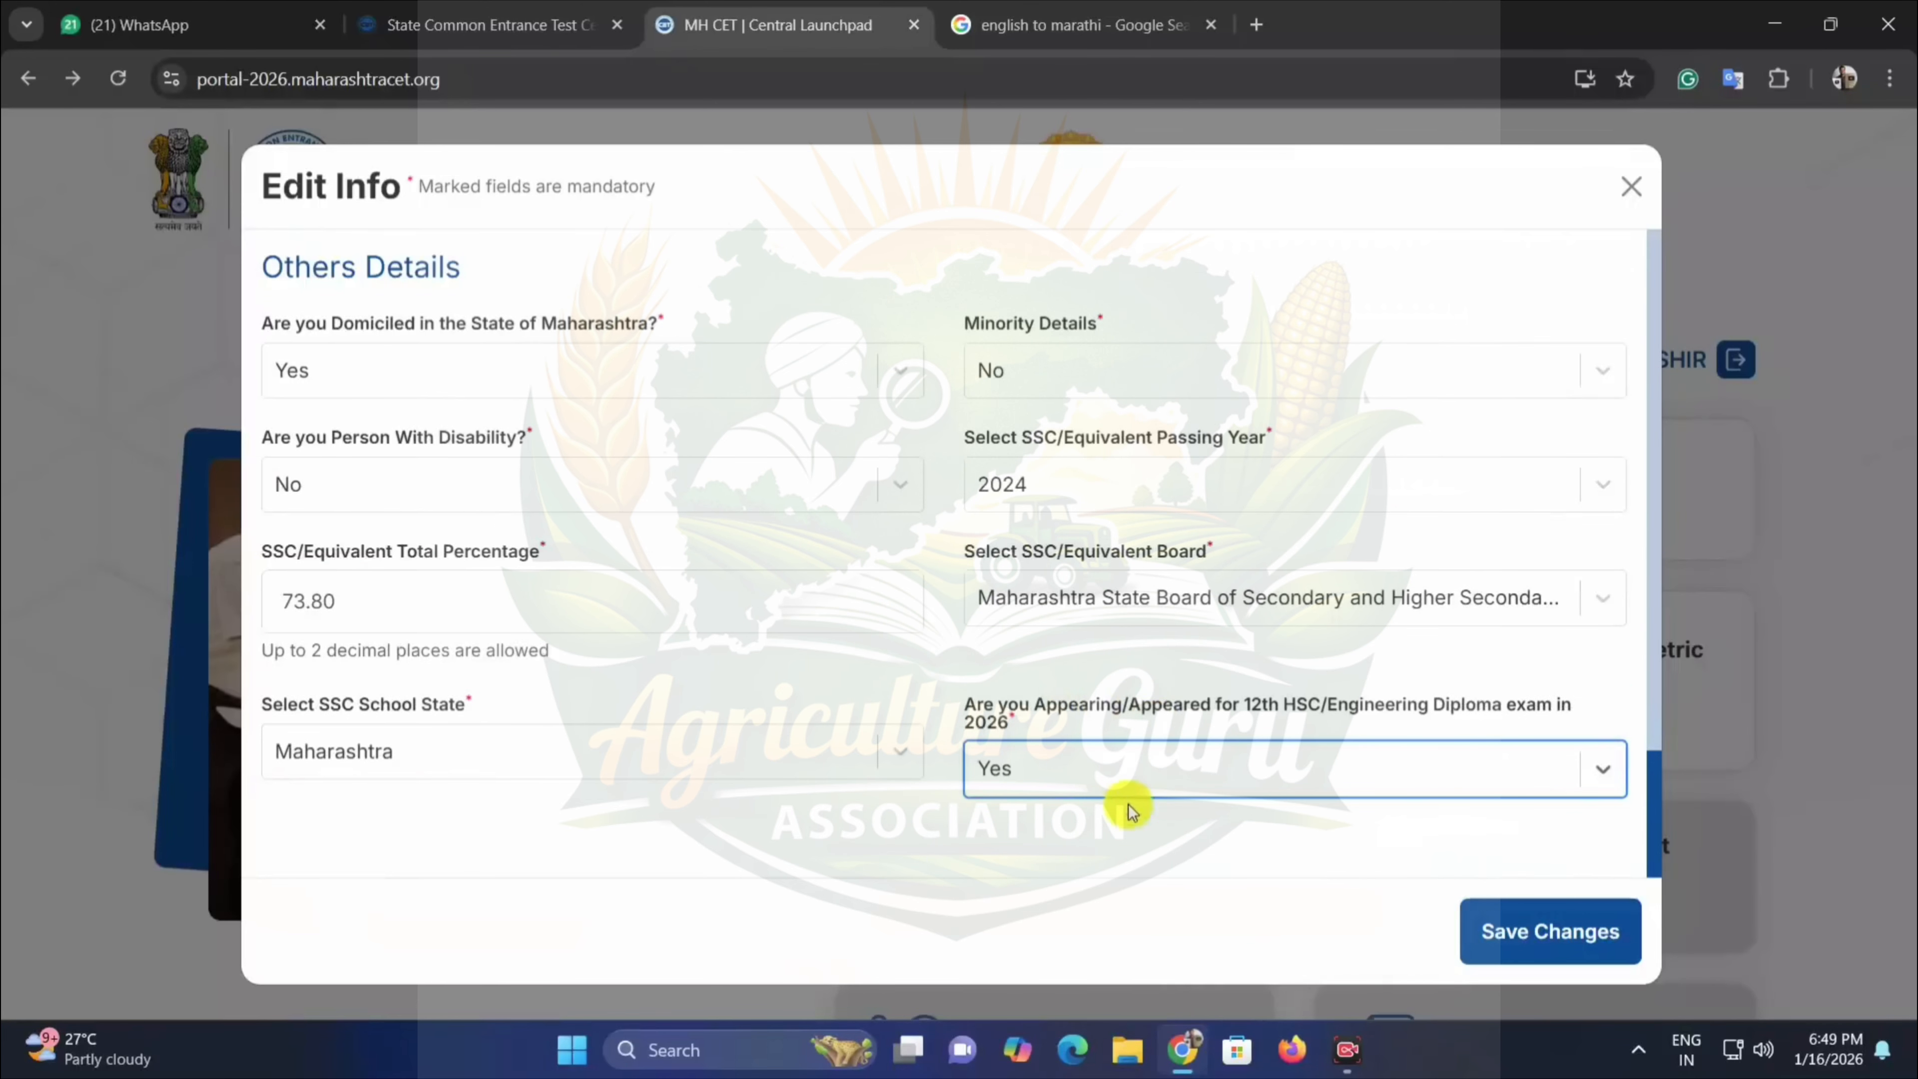
Save the profile changes and open the list of exams under CET Registration.
left_click(1560, 913)
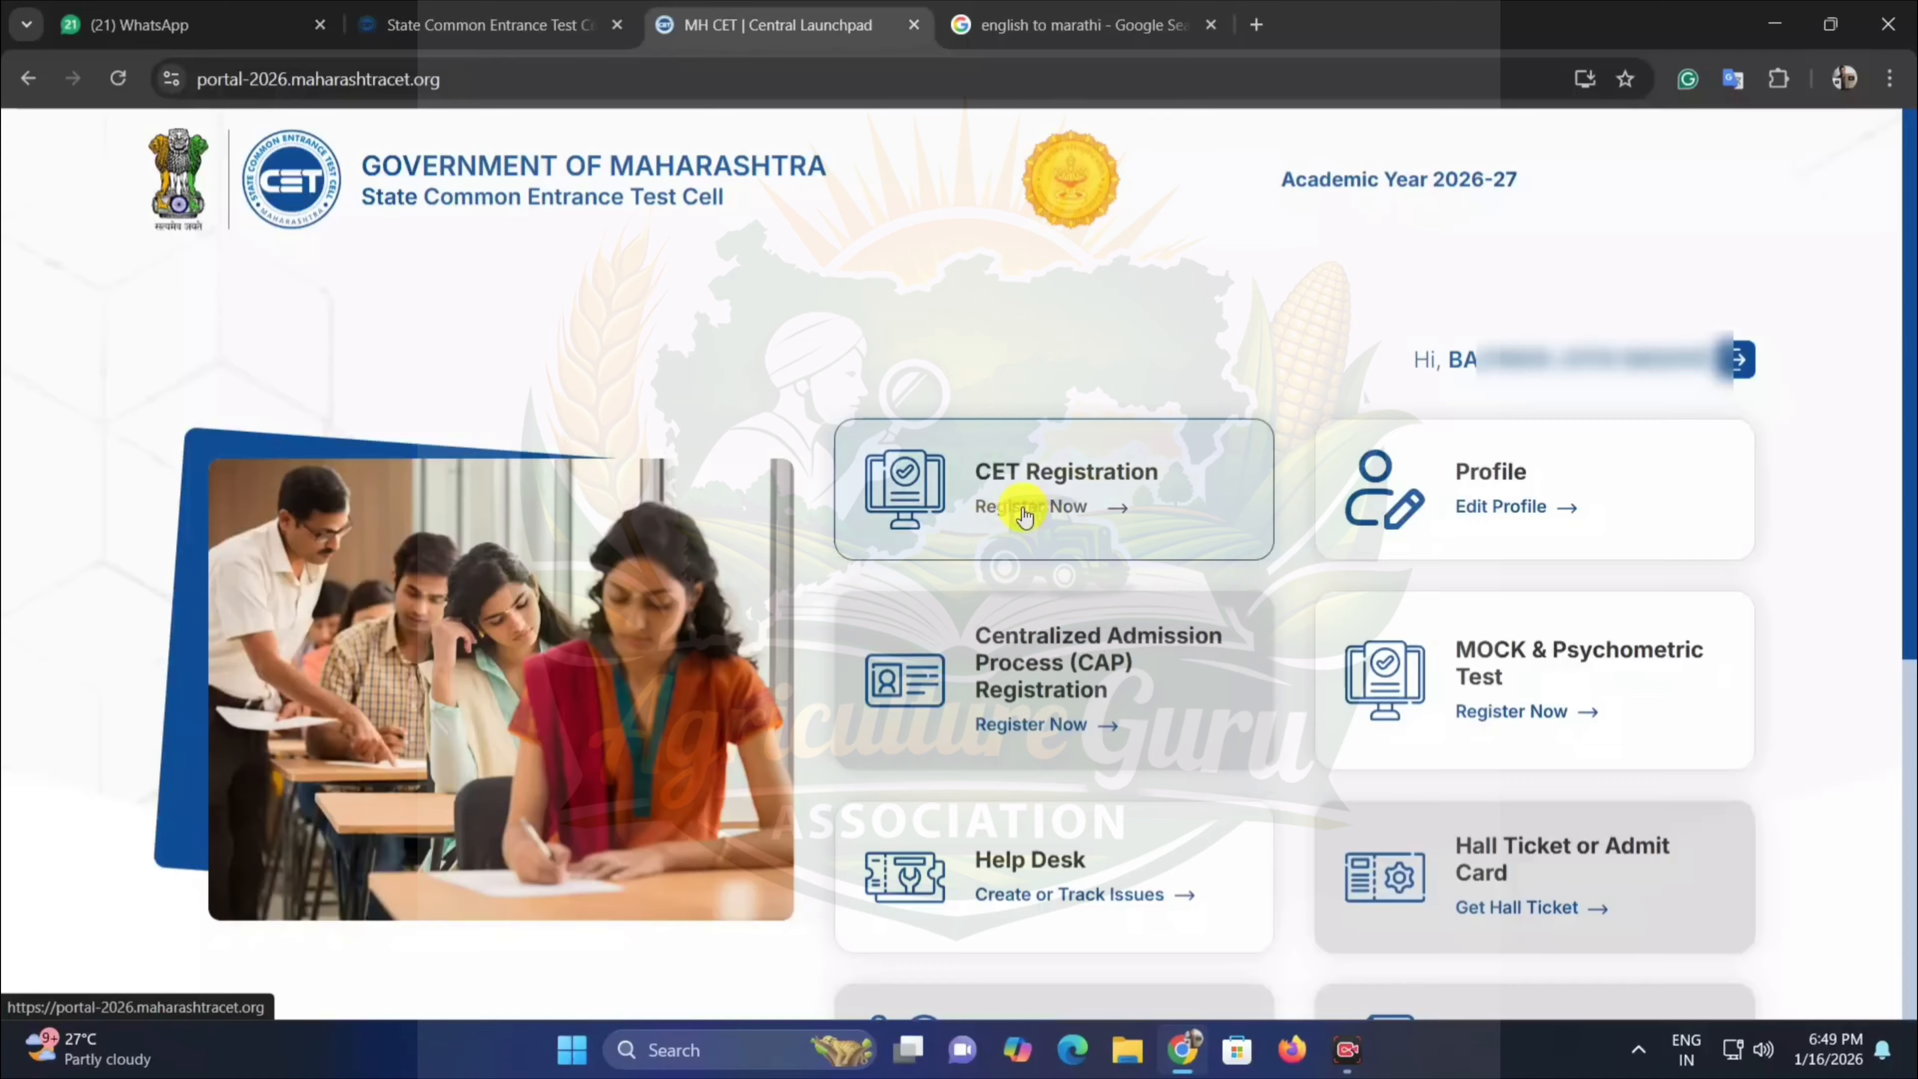
left_click(1064, 511)
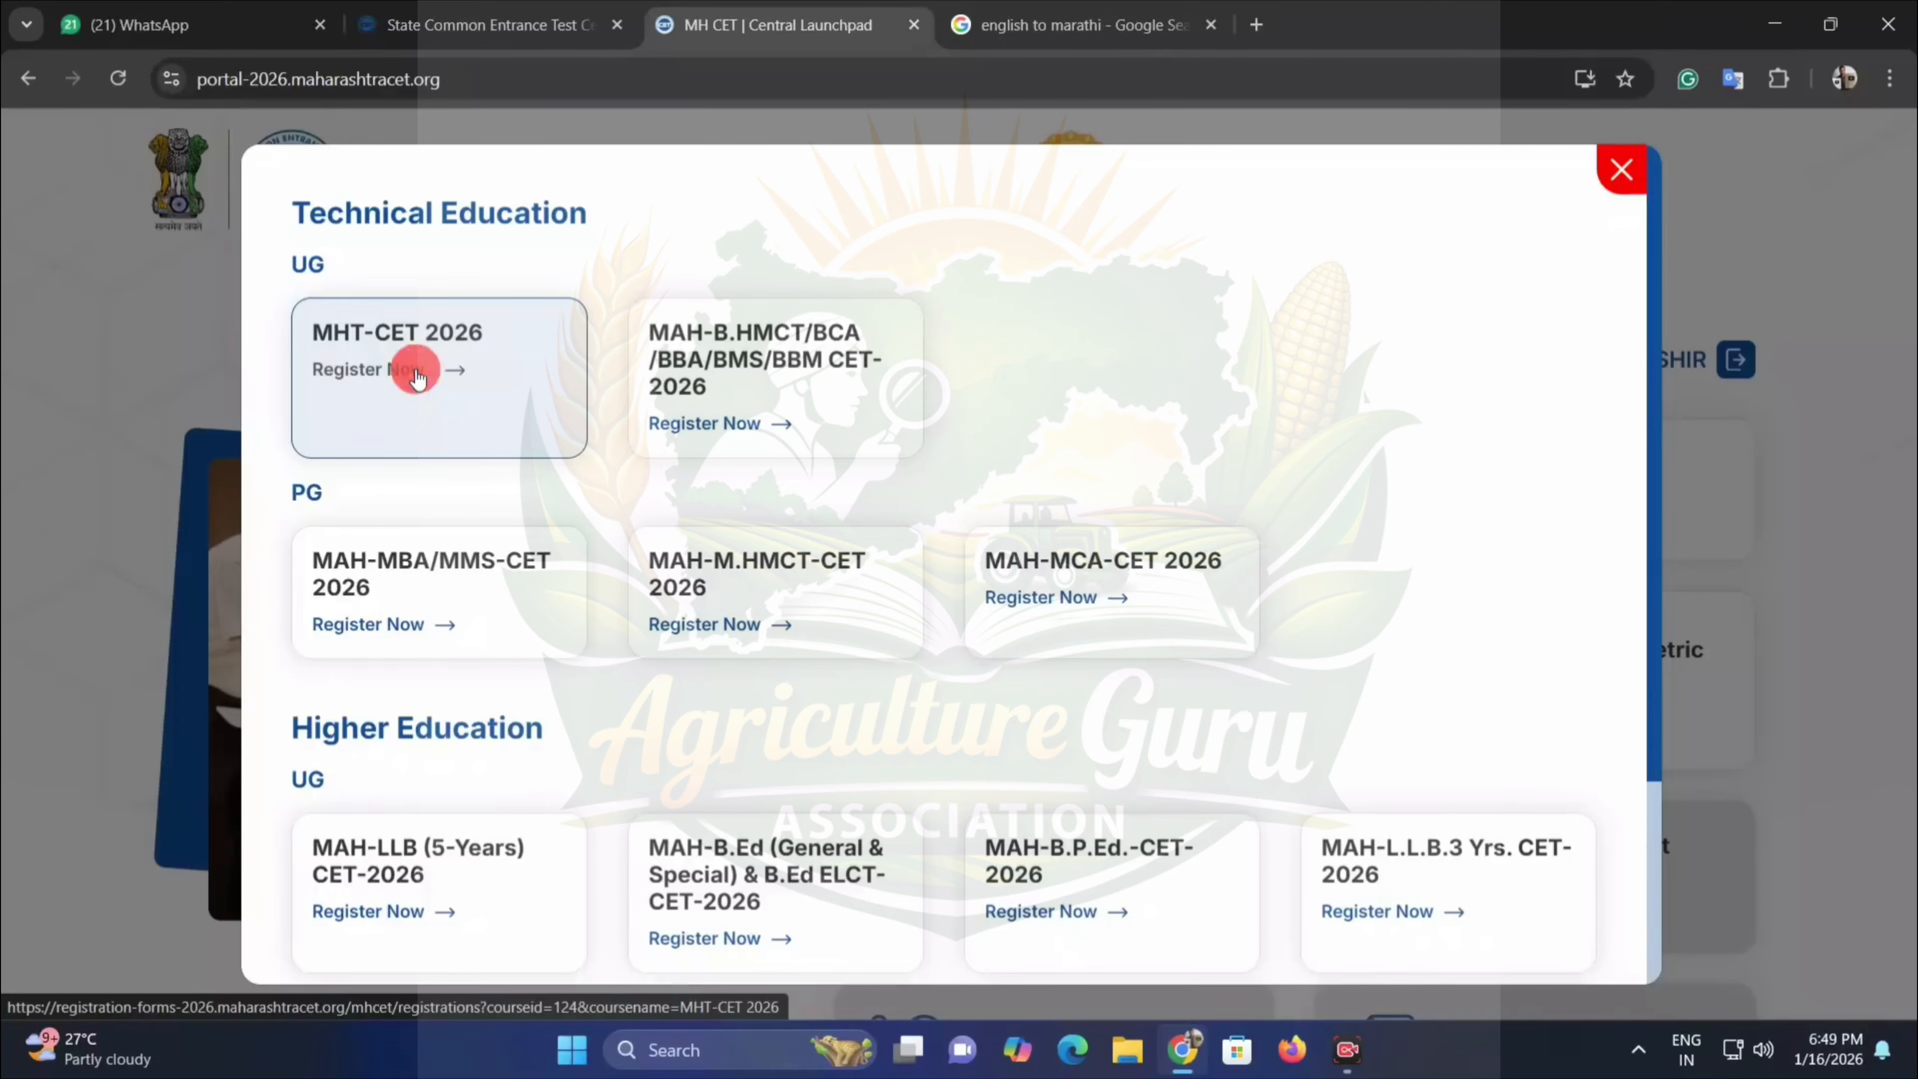
Start registration for MHT-CET 2026 and verify the registered mobile number with the OTP.
left_click(415, 372)
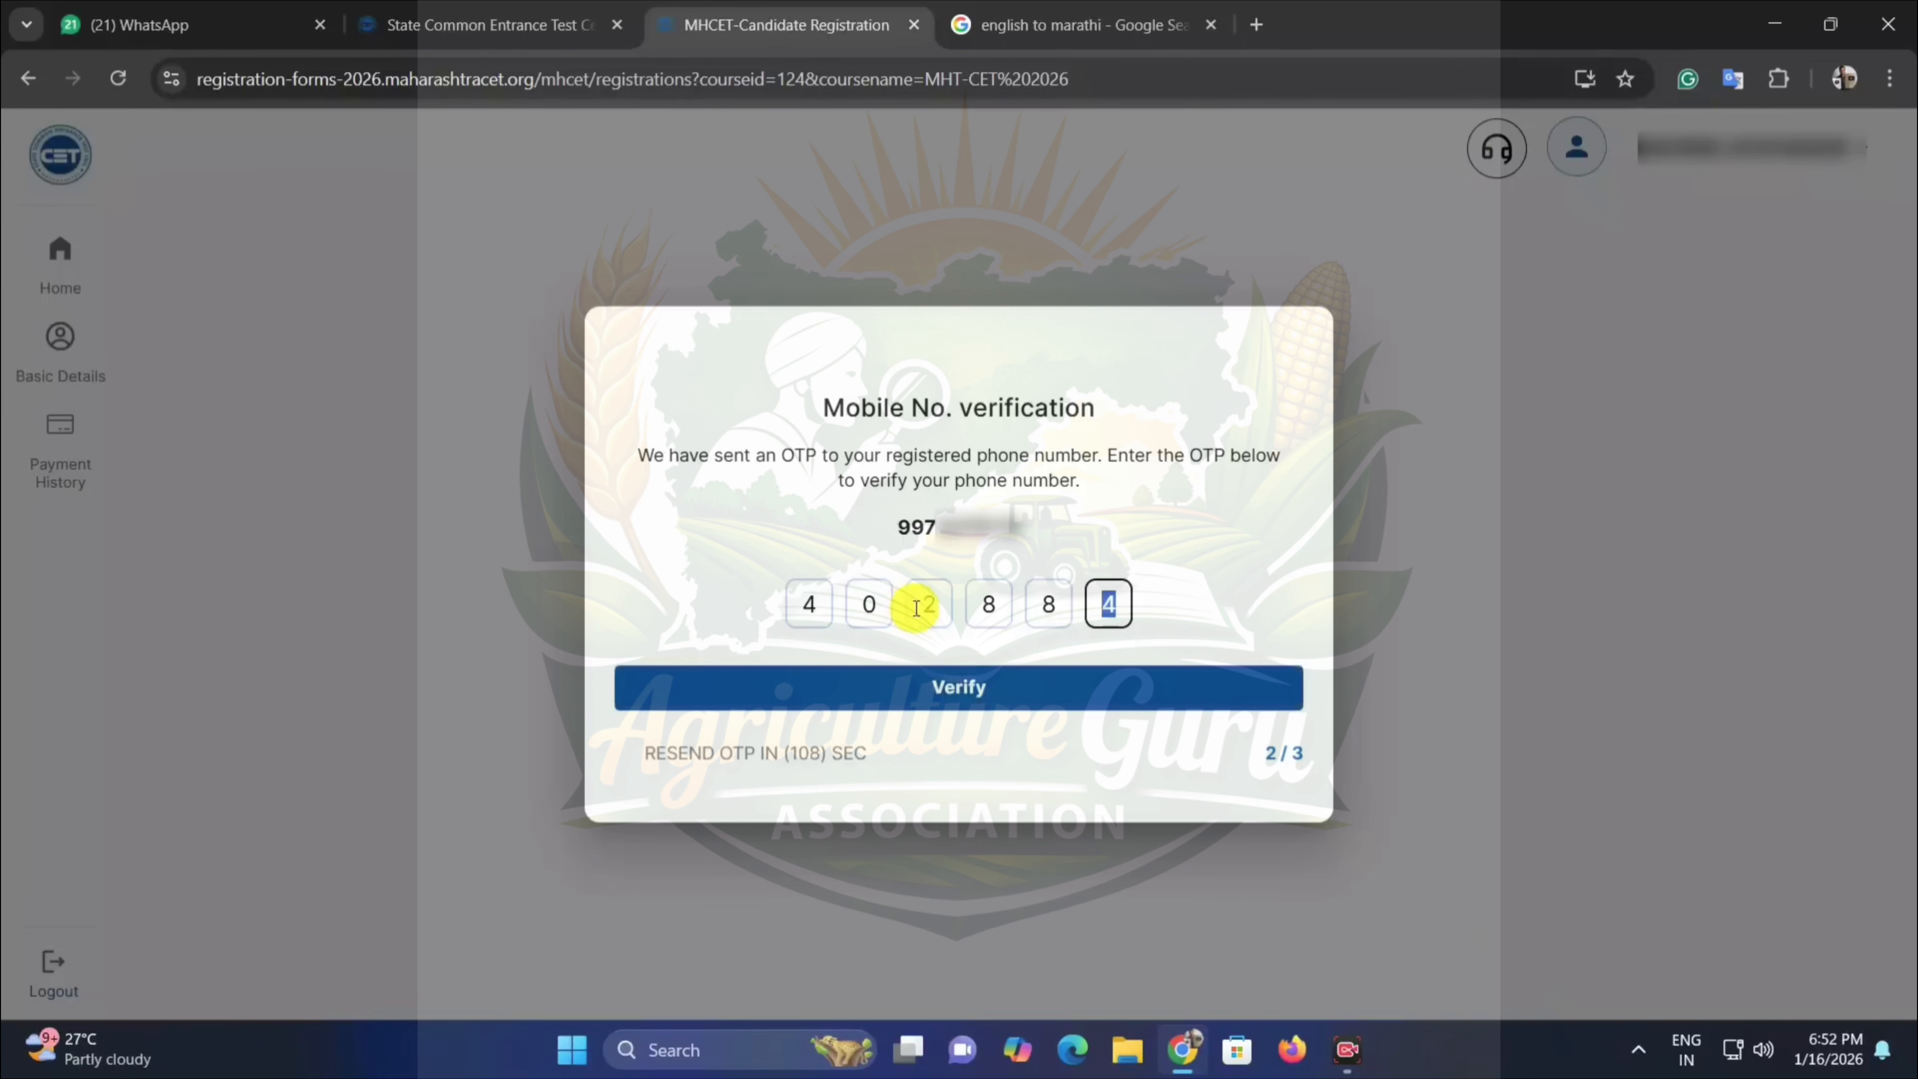
left_click(1016, 701)
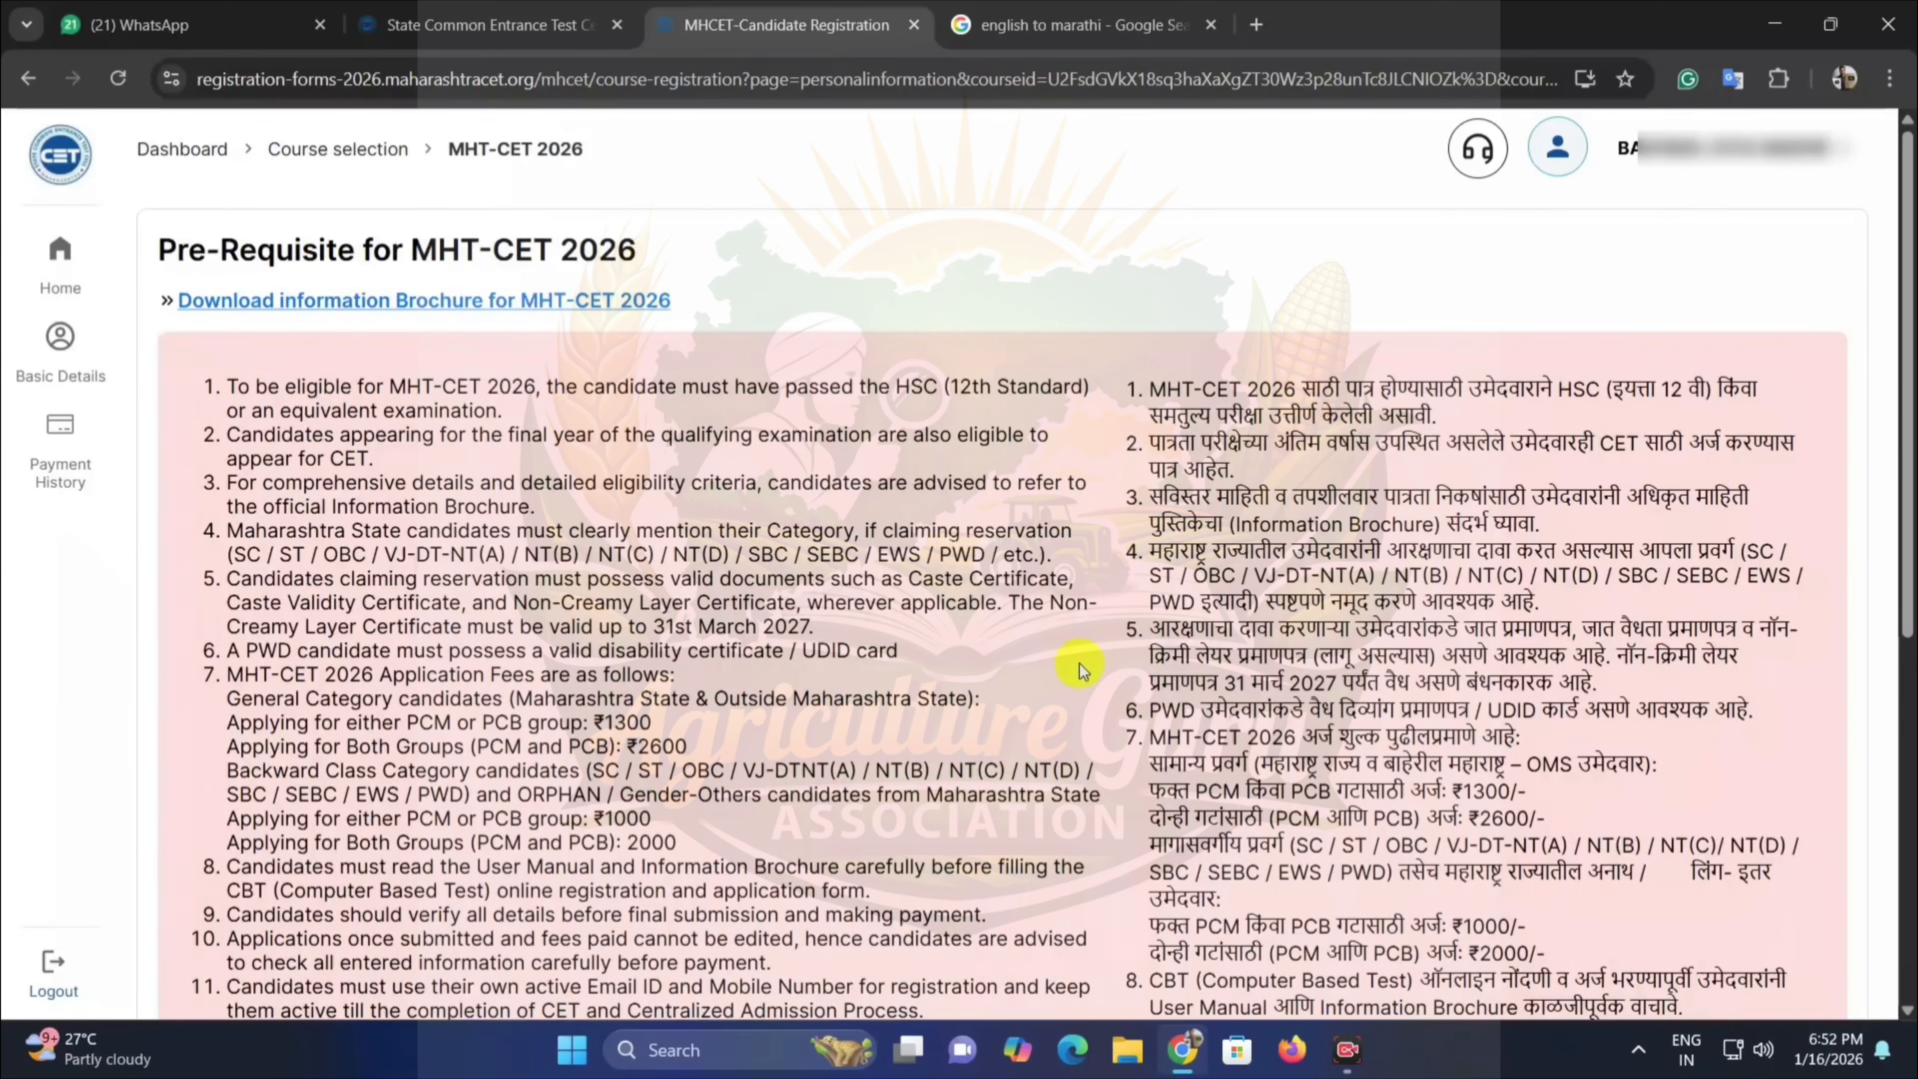
Review the MHT-CET 2026 prerequisites and application fees, accept the brochure and eligibility declaration, and proceed to the application form.
scroll(984, 664, "down", 8)
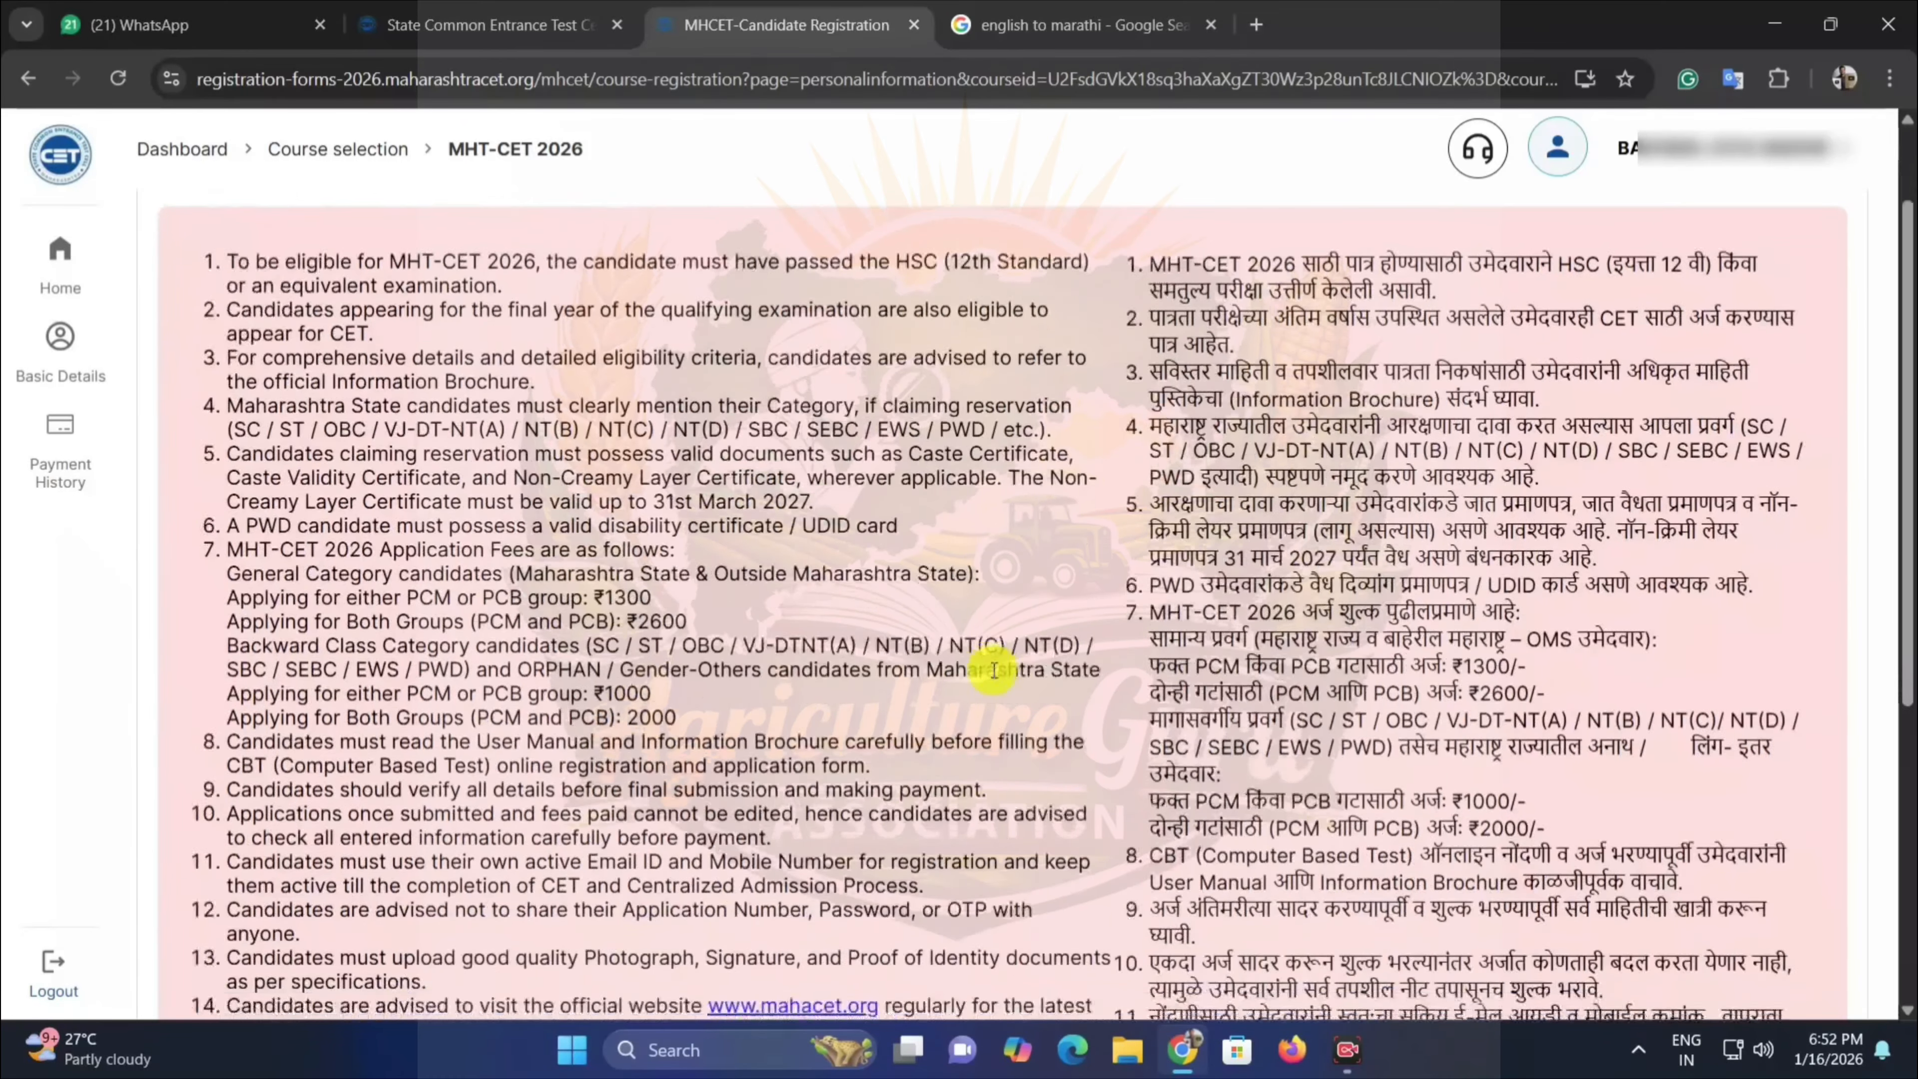
scroll(748, 698, "up", 5)
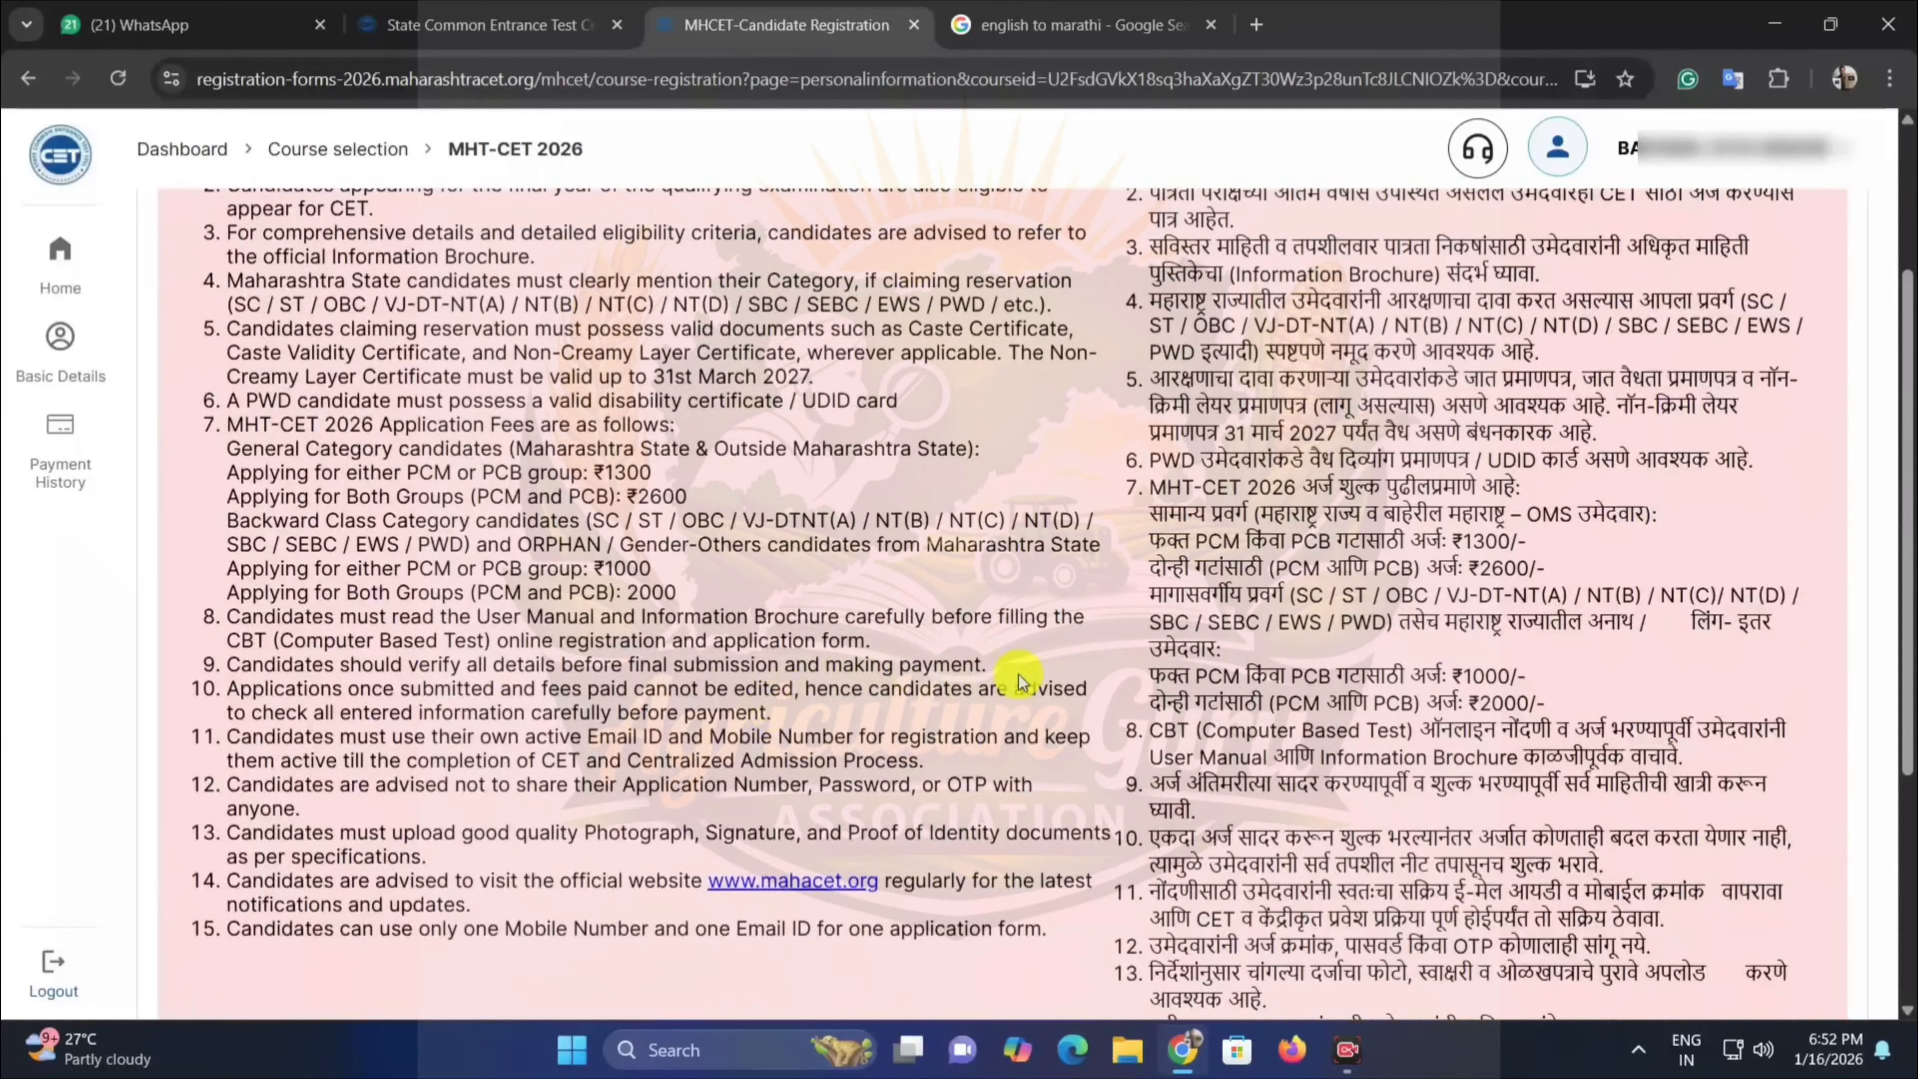
scroll(1042, 695, "up", 2)
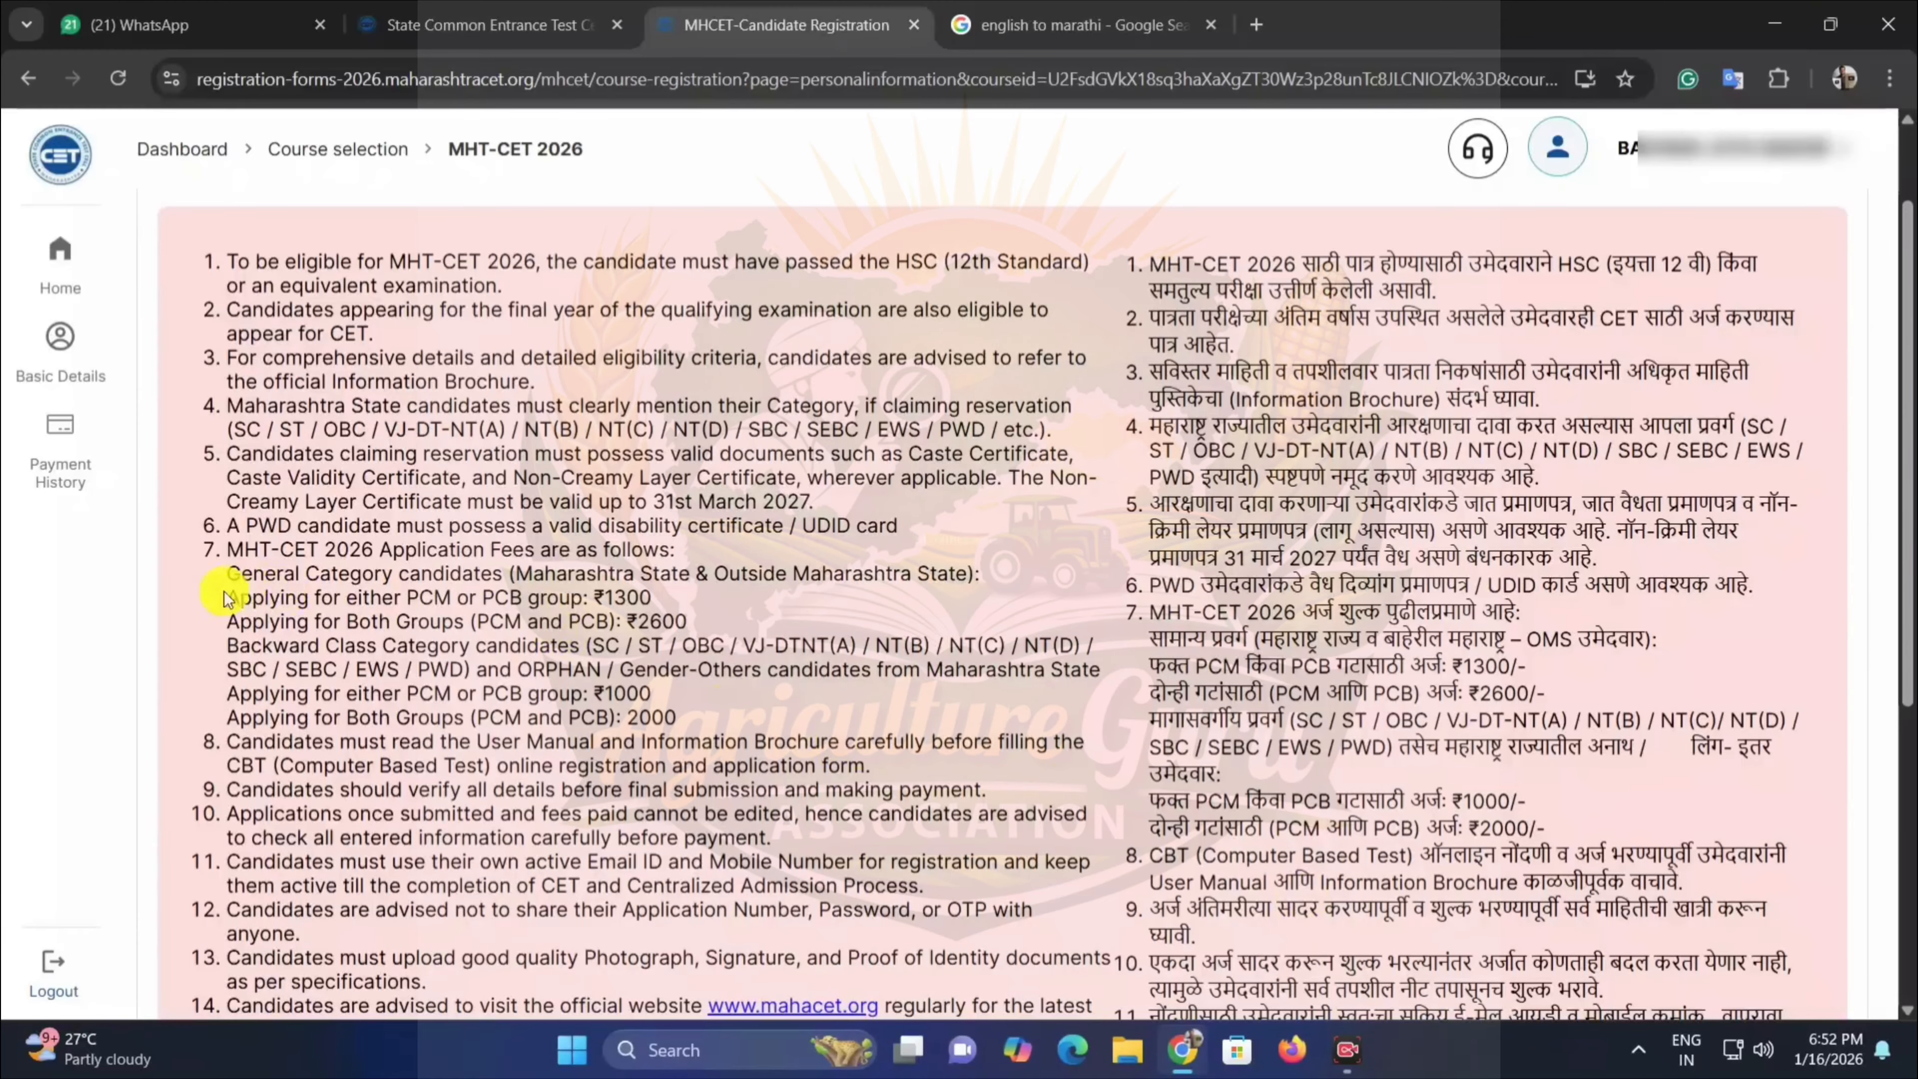
left_click_drag(227, 597, 727, 728)
left_click(838, 755)
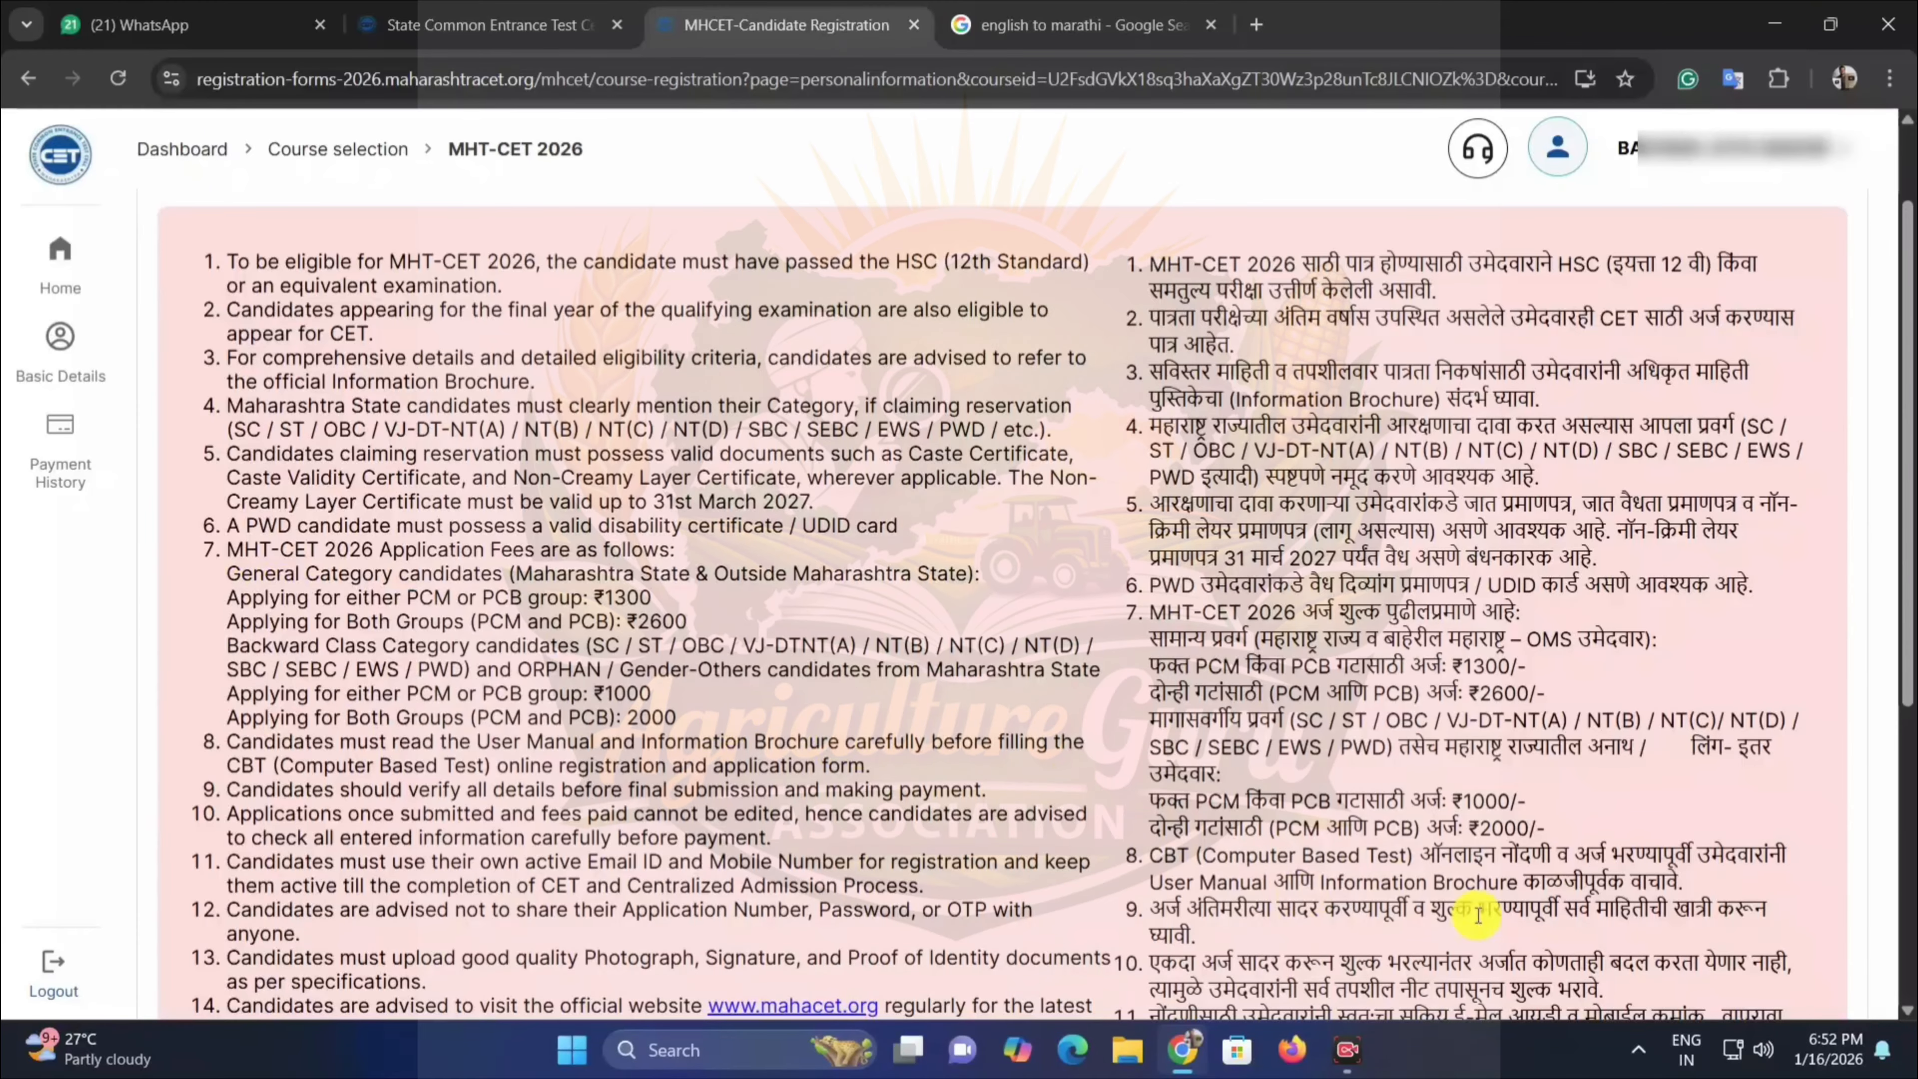
scroll(1540, 982, "down", 7)
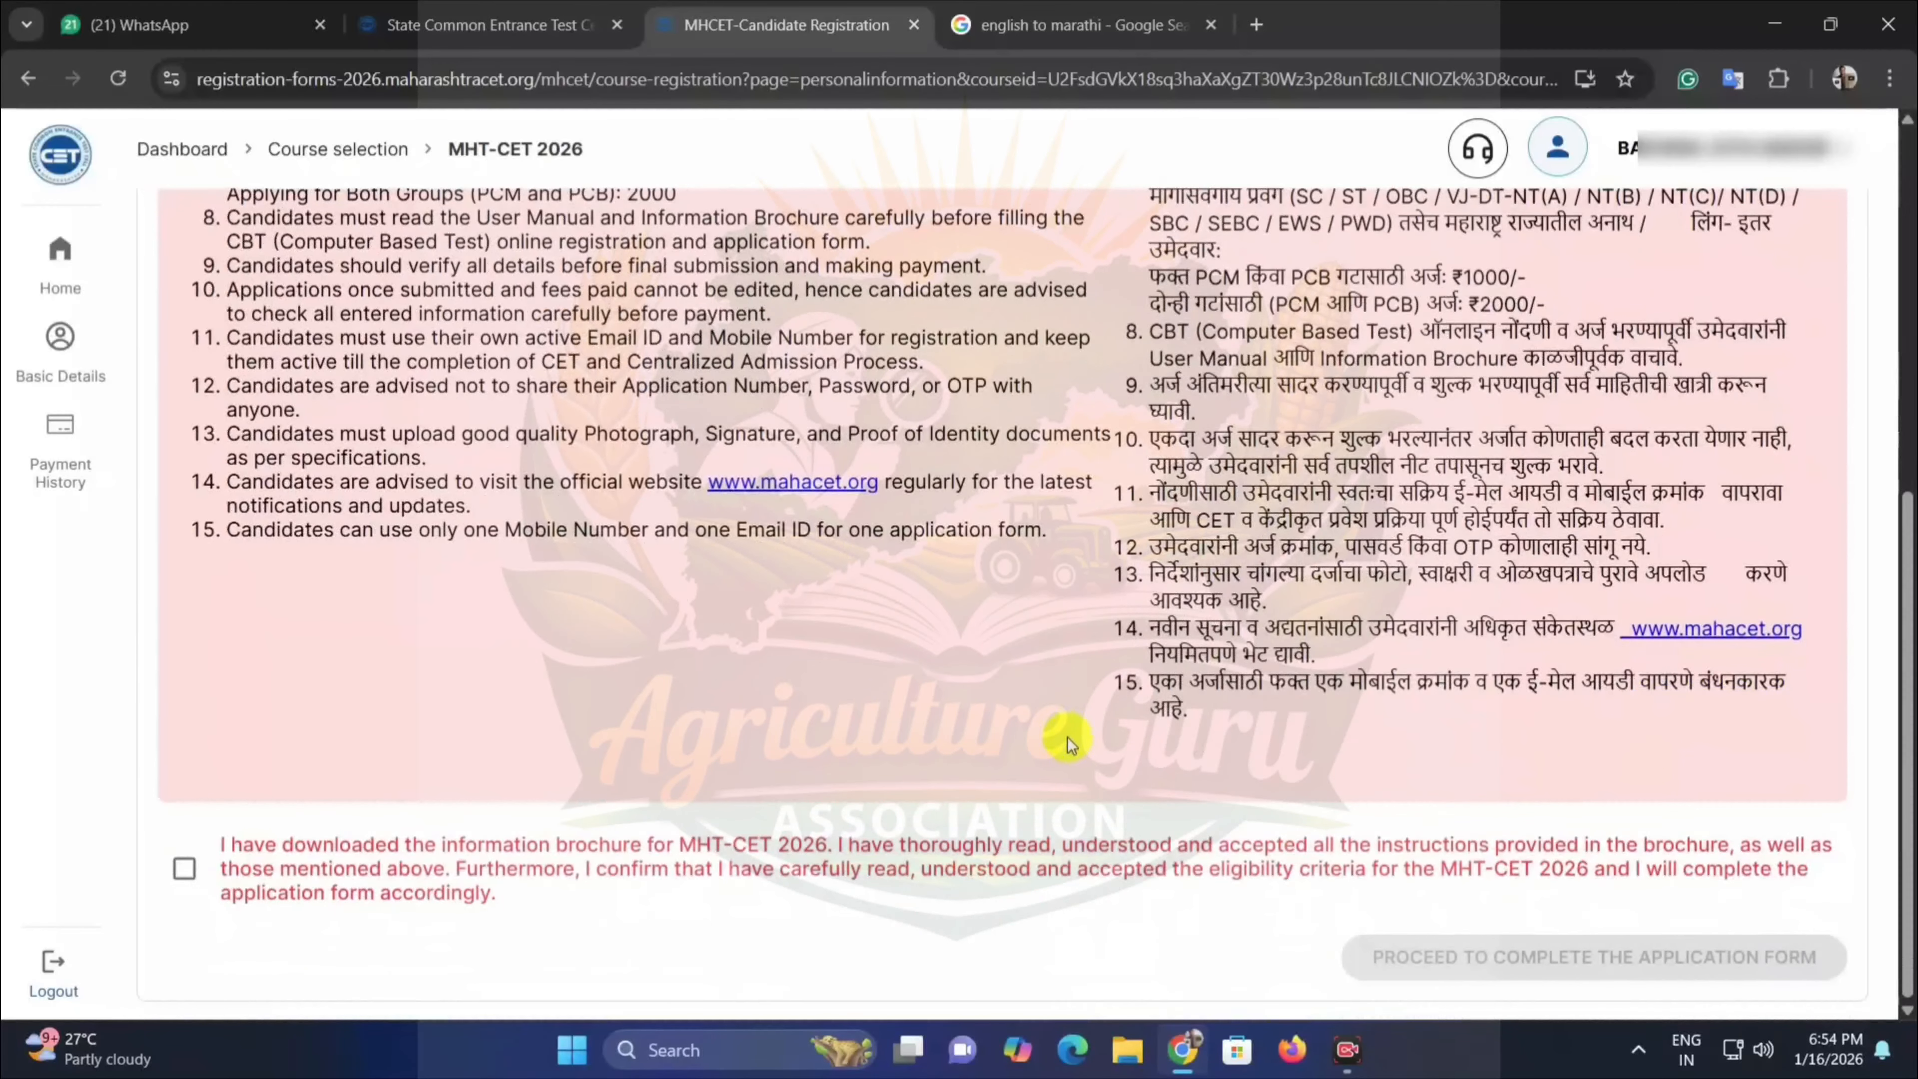
left_click(184, 869)
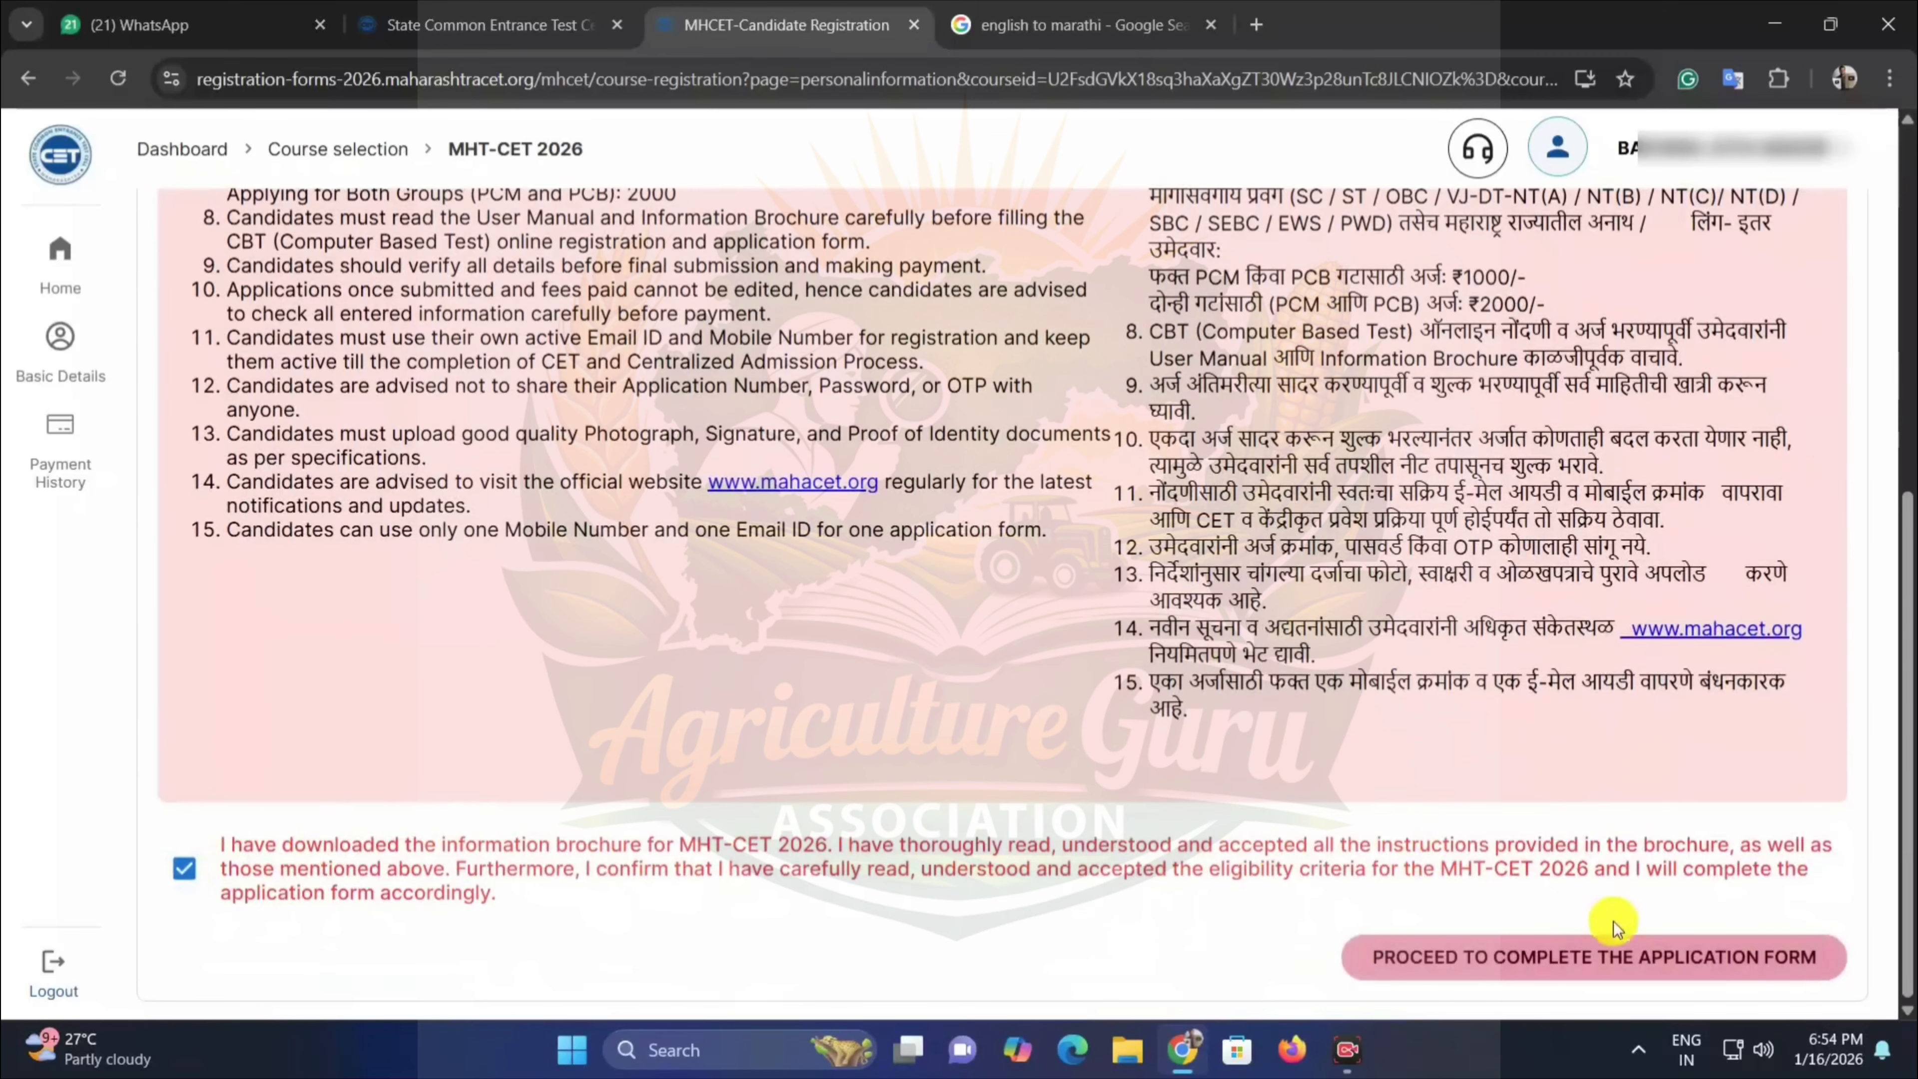
left_click(1714, 960)
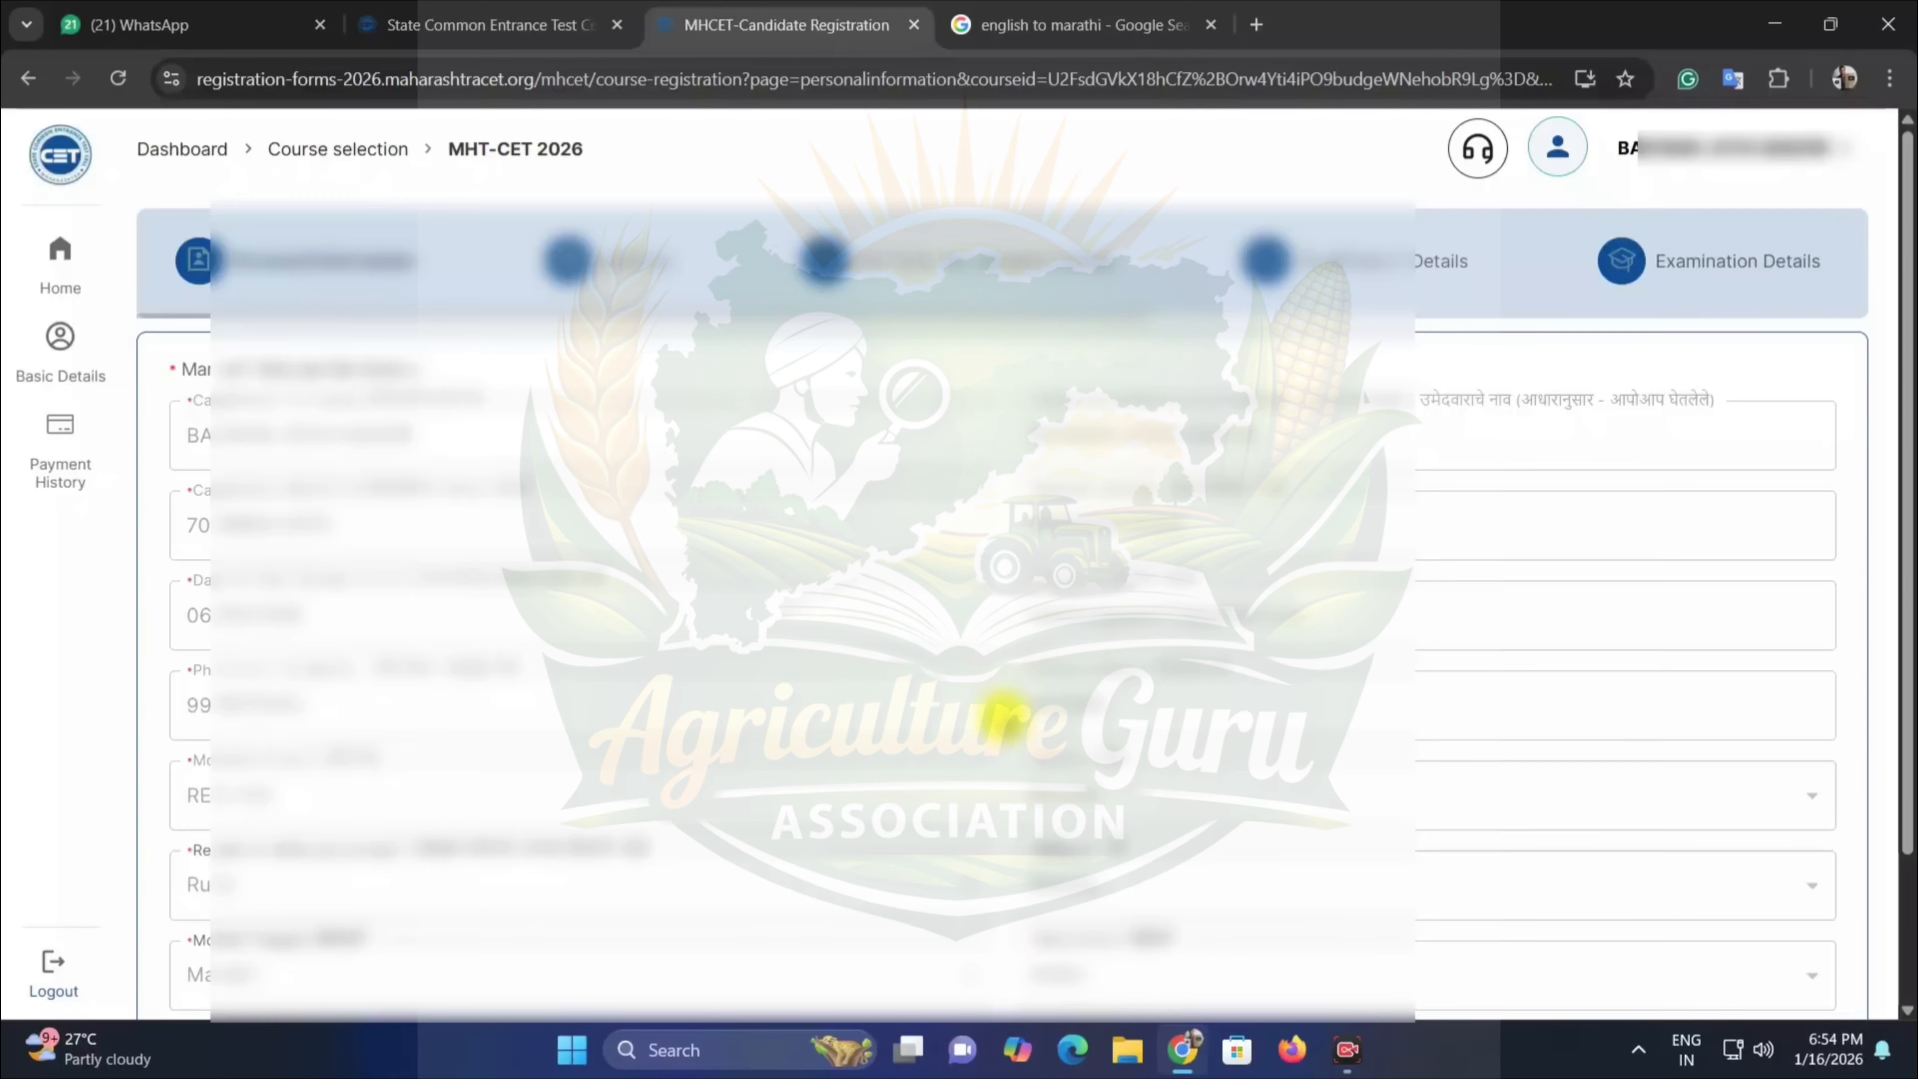
Save the prefilled personal information and address sections and proceed to the domicile and category details.
scroll(1001, 717, "down", 2)
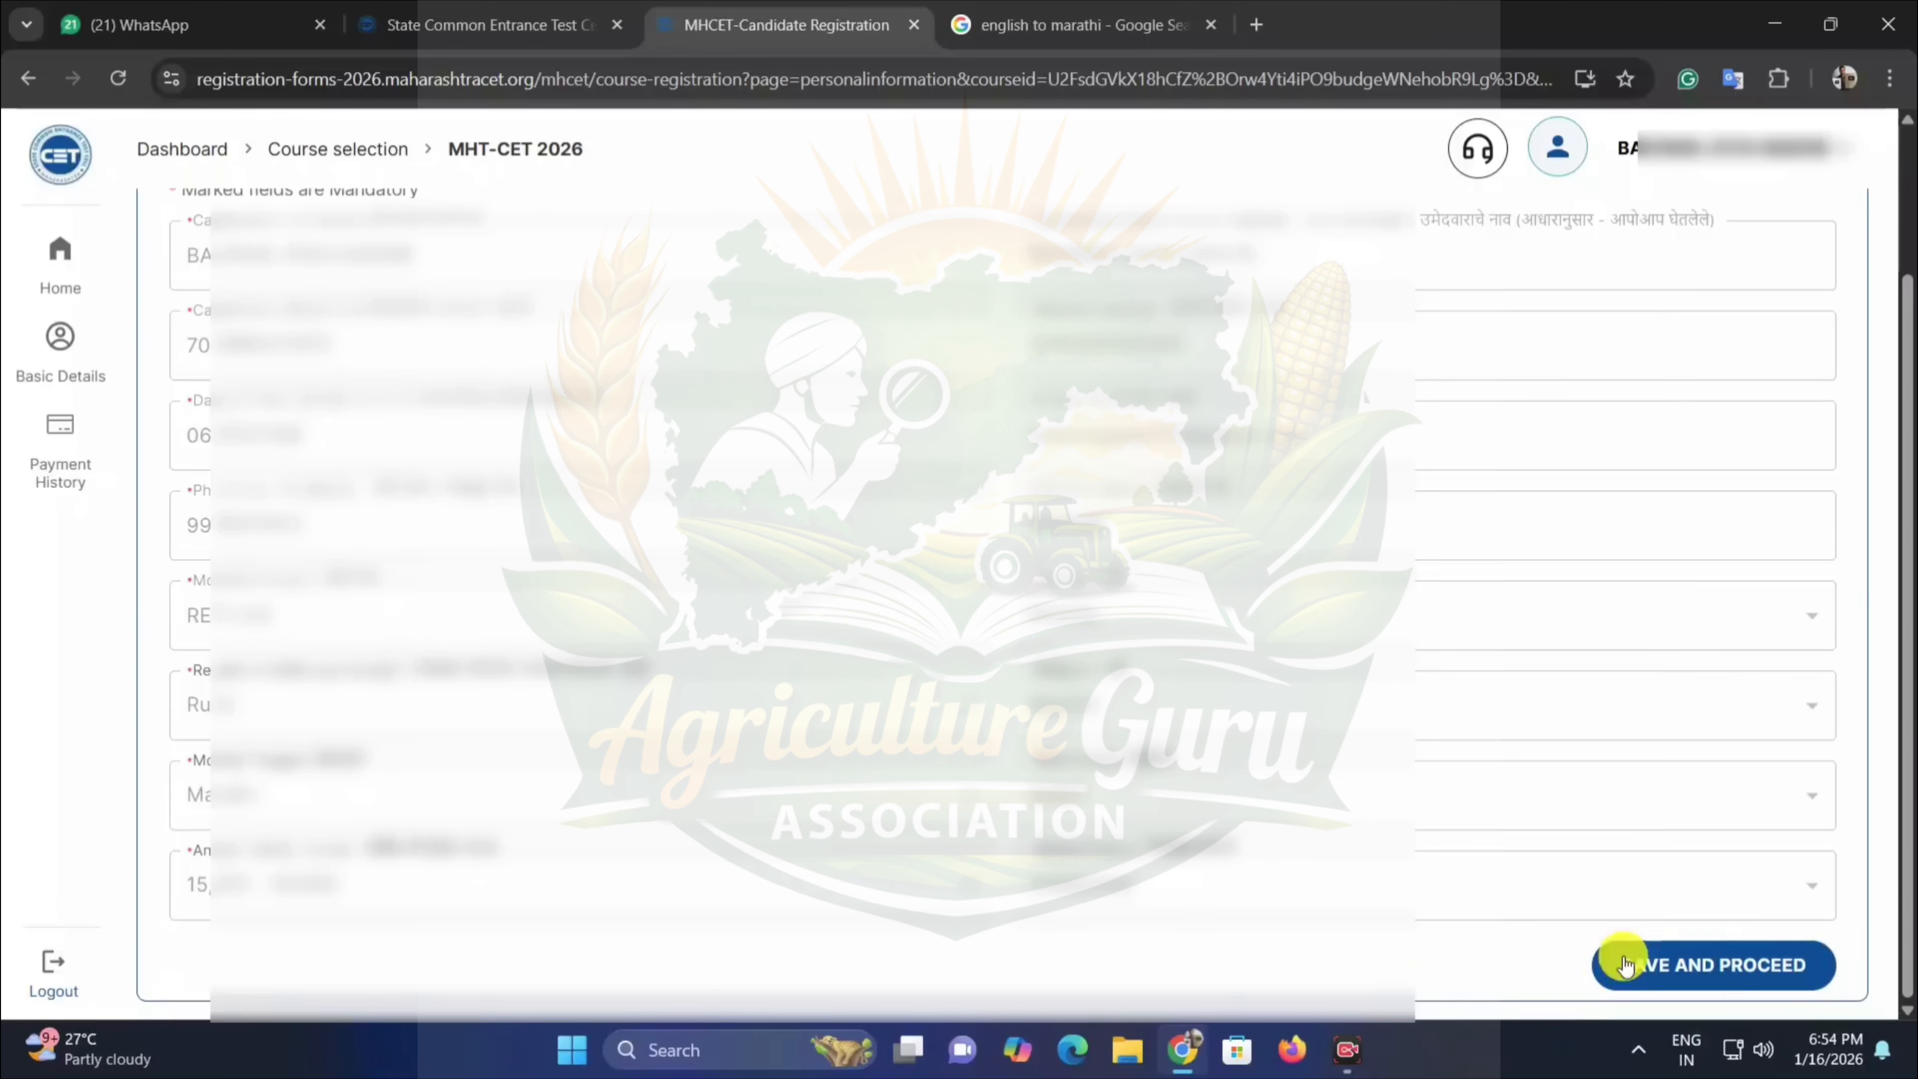
left_click(1715, 957)
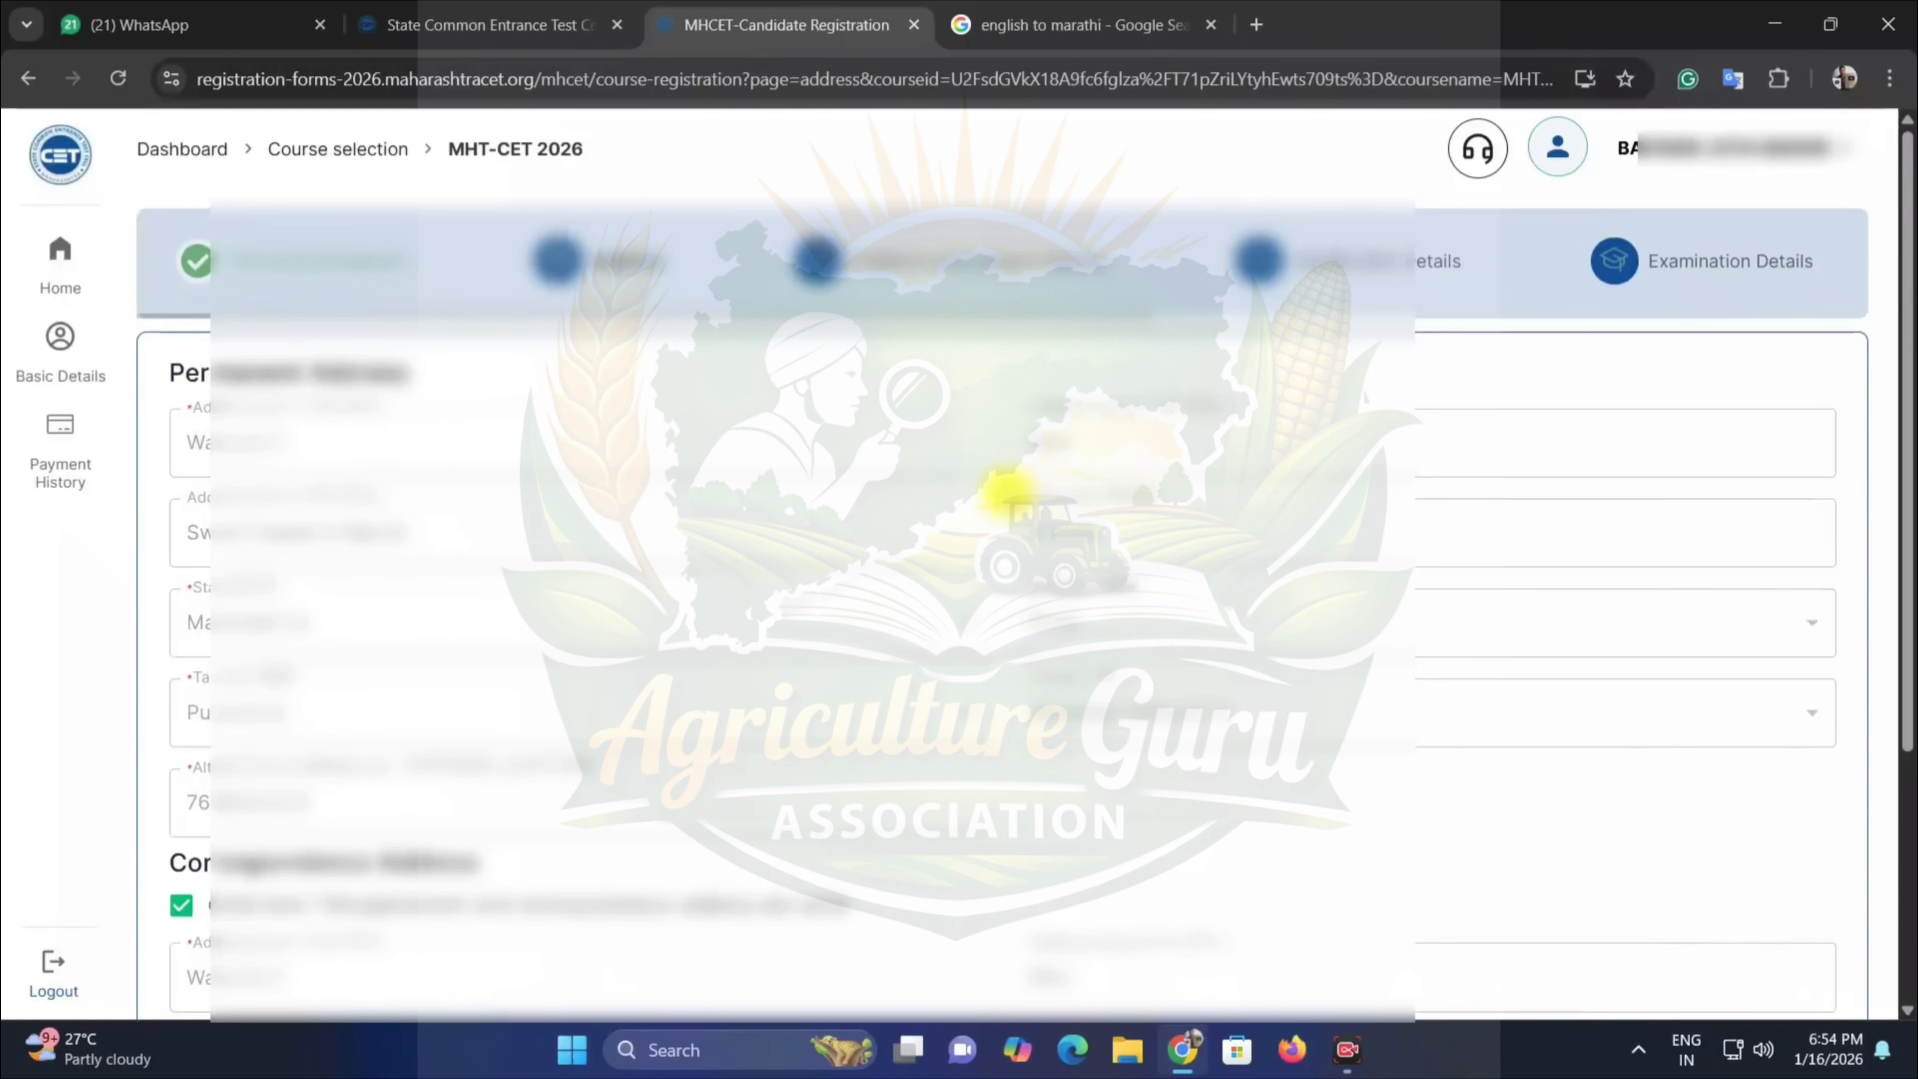
scroll(989, 775, "down", 5)
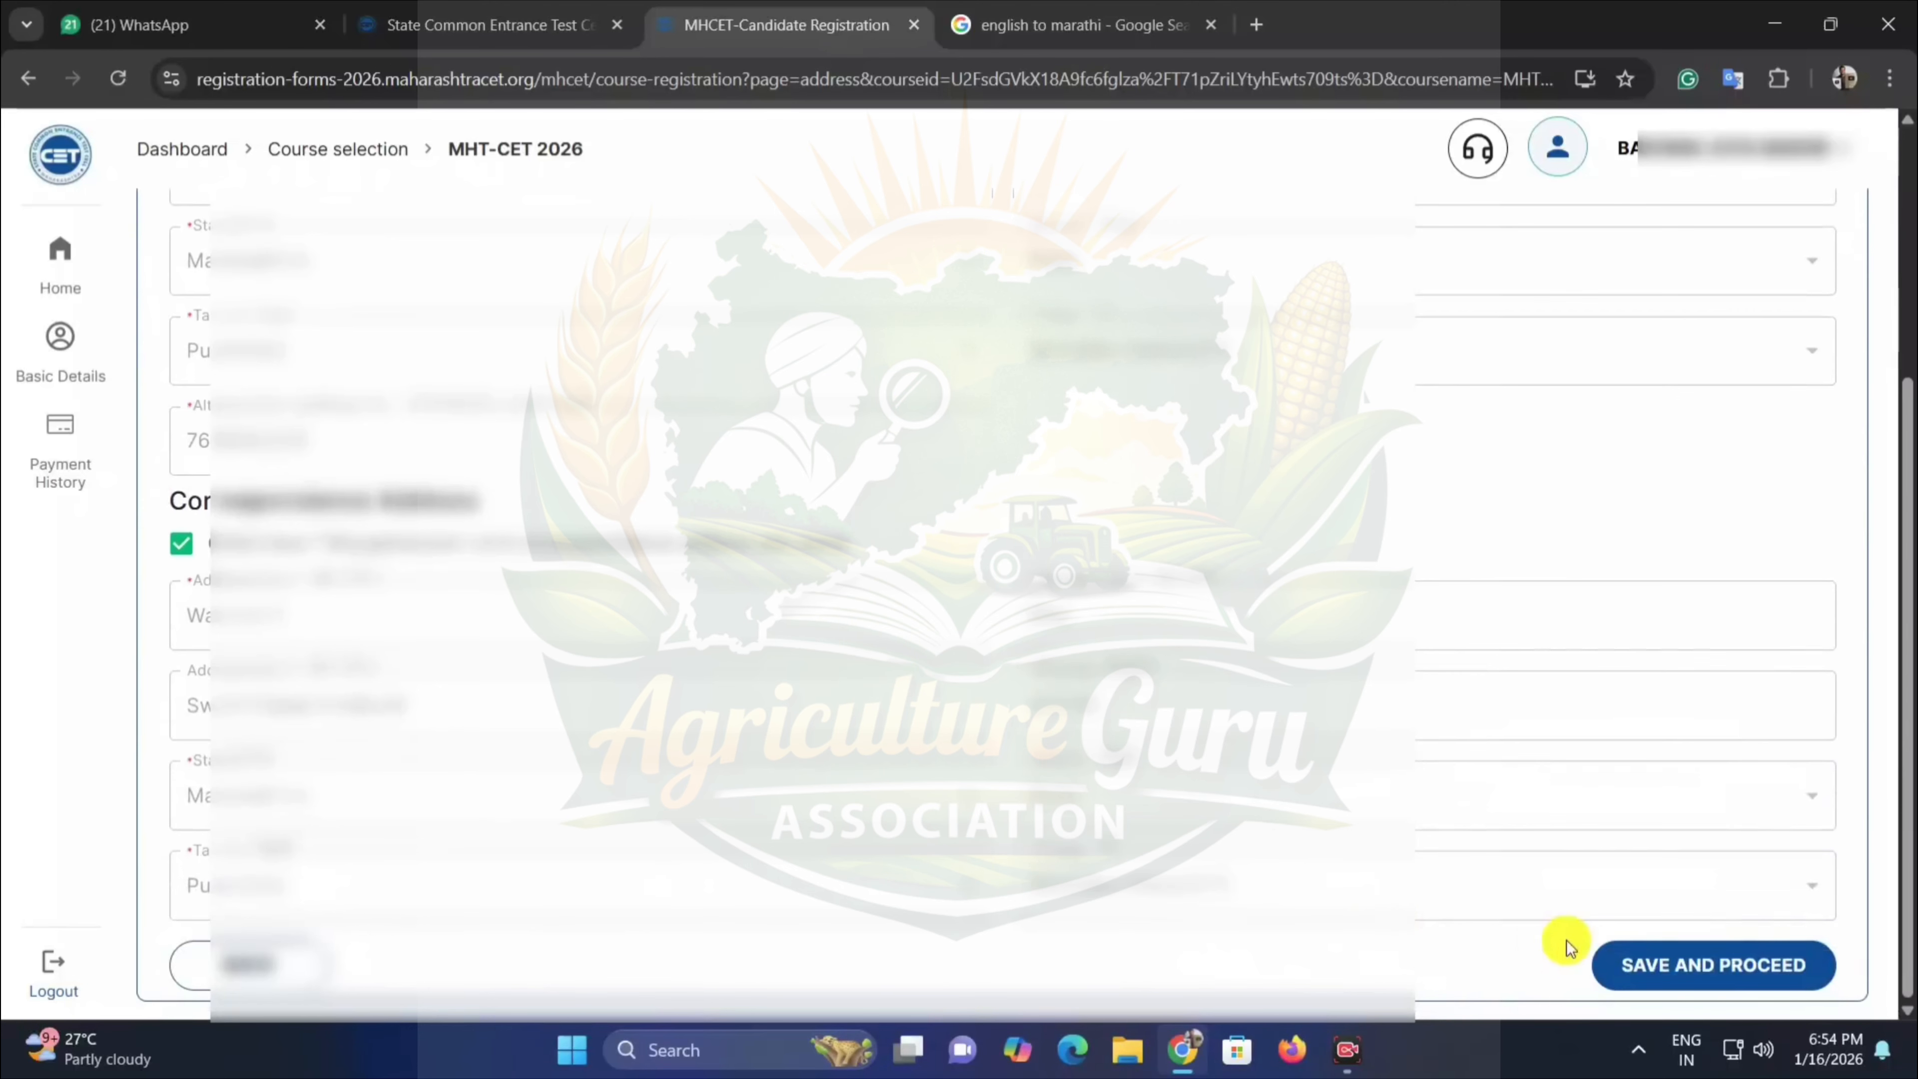
left_click(1734, 959)
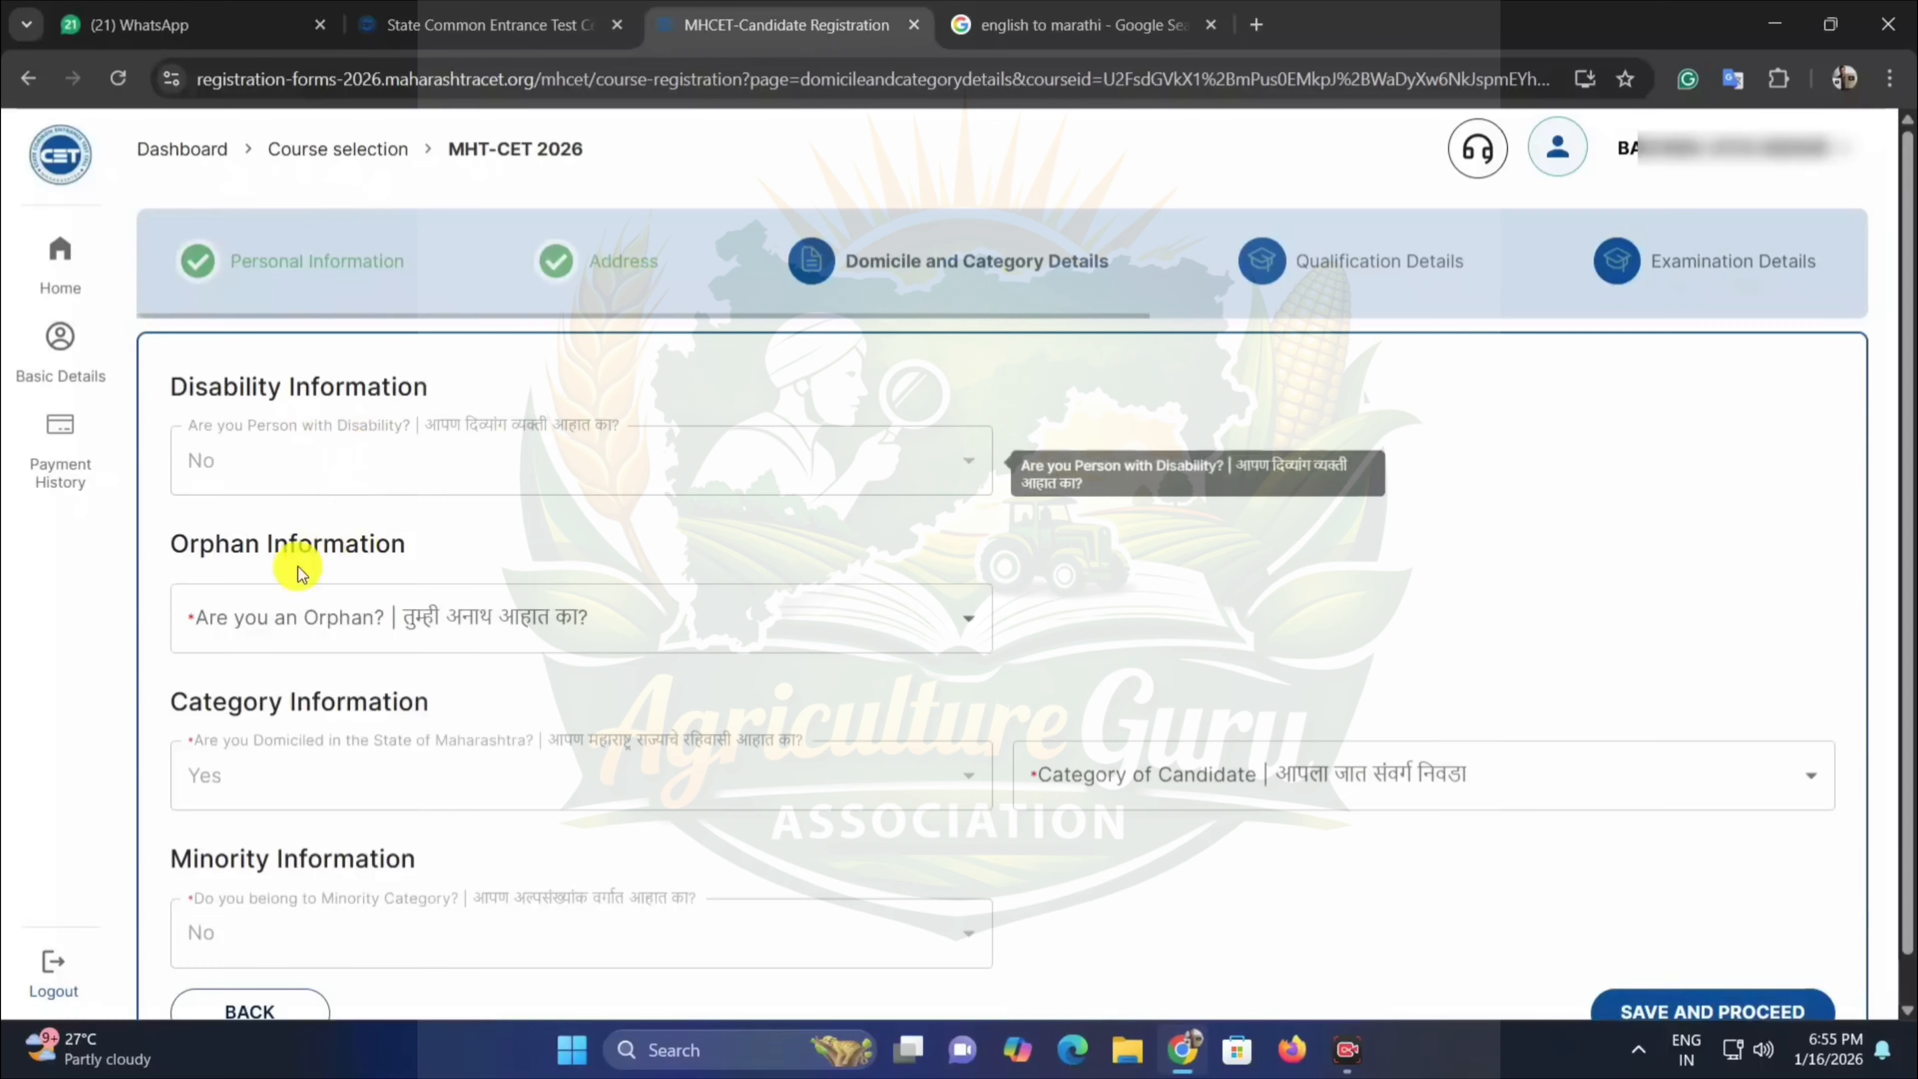
Try Yes for the orphan question under Orphan Information and settle on No.
left_click(293, 616)
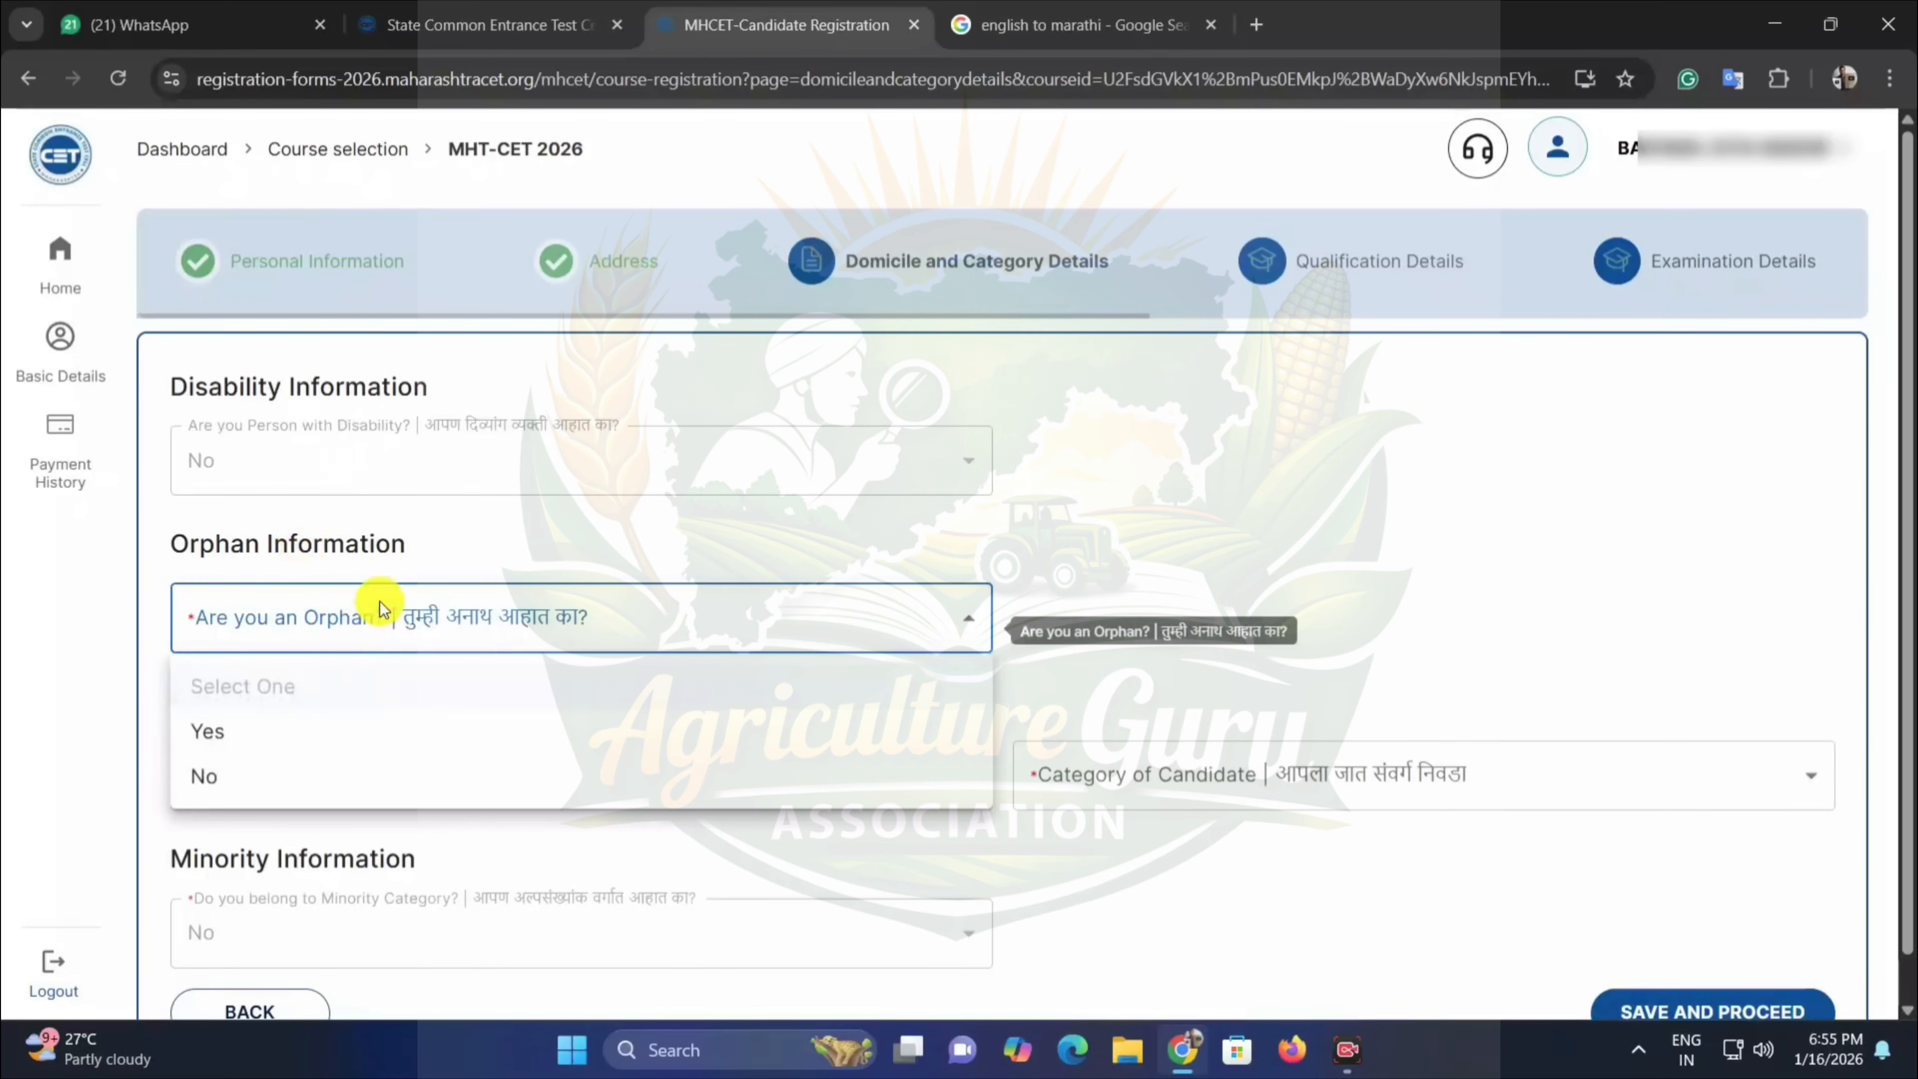
left_click(253, 733)
left_click(319, 641)
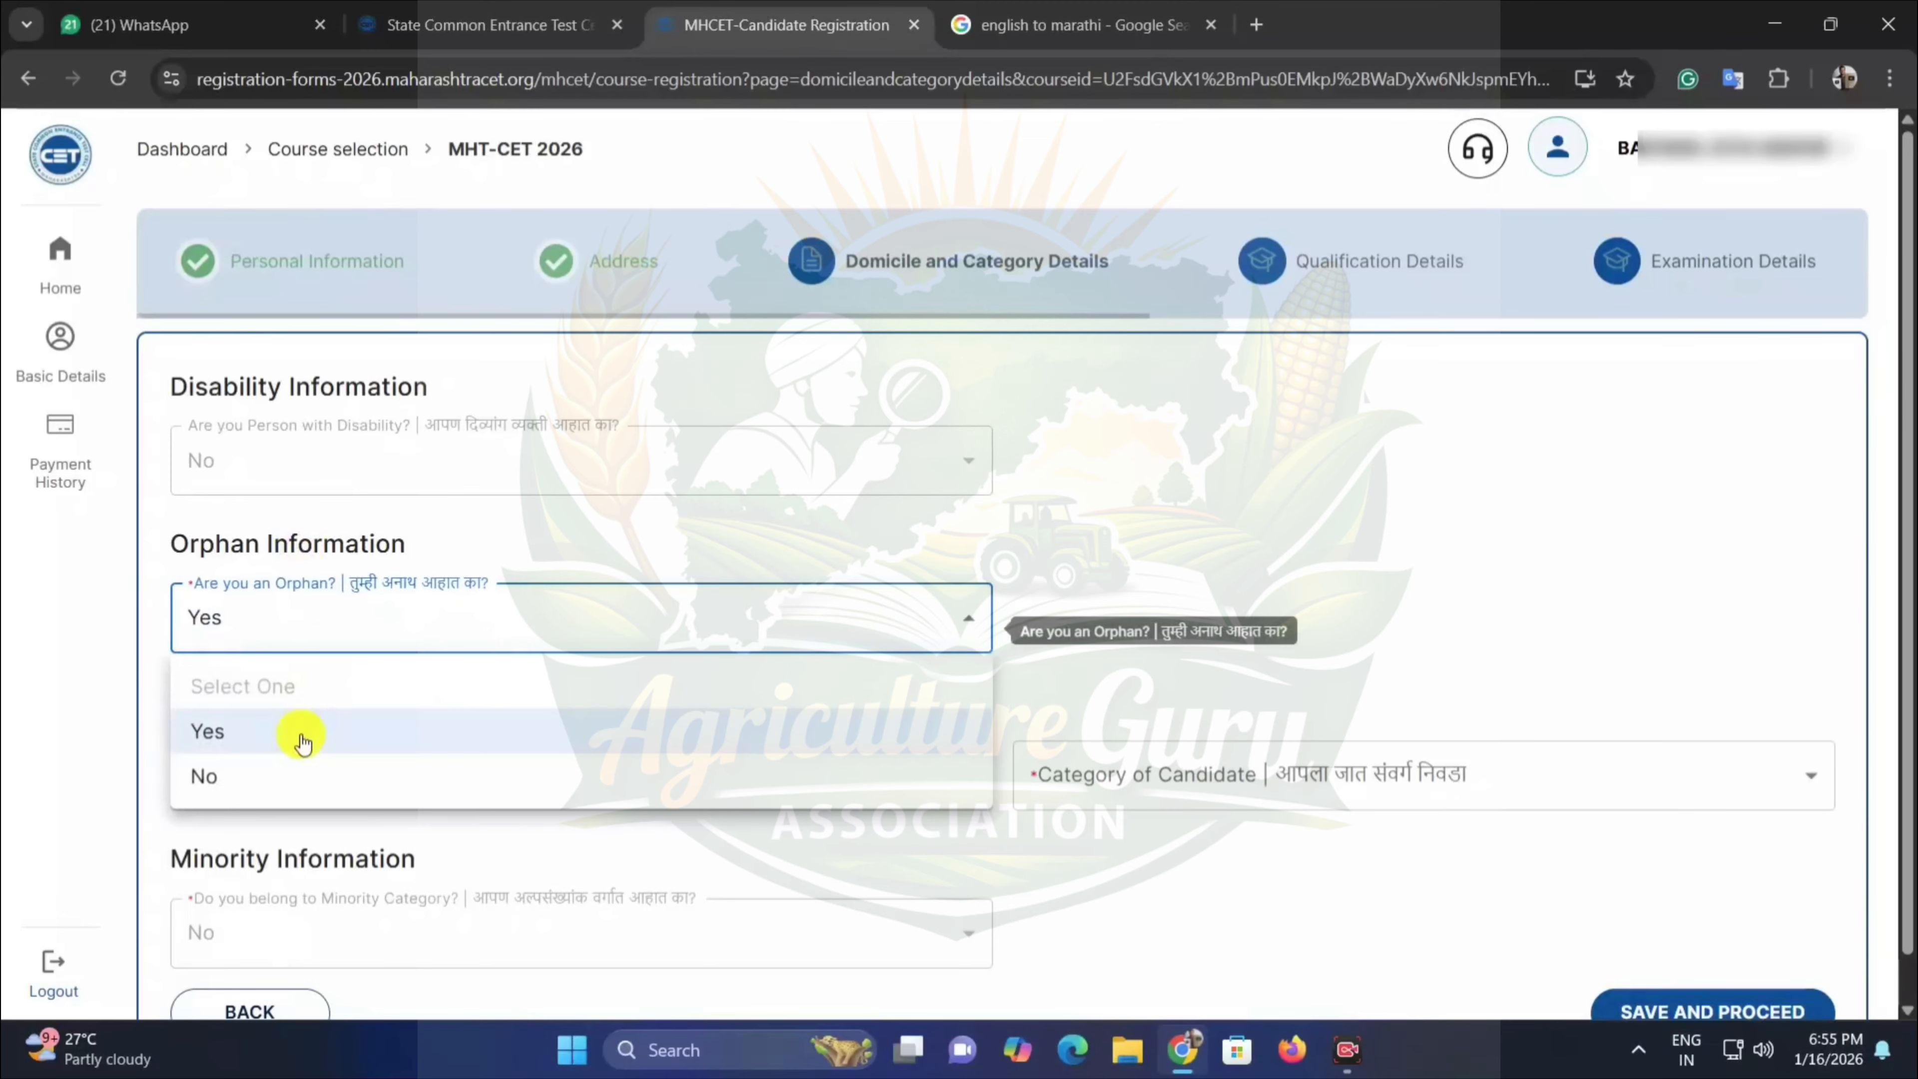
left_click(289, 774)
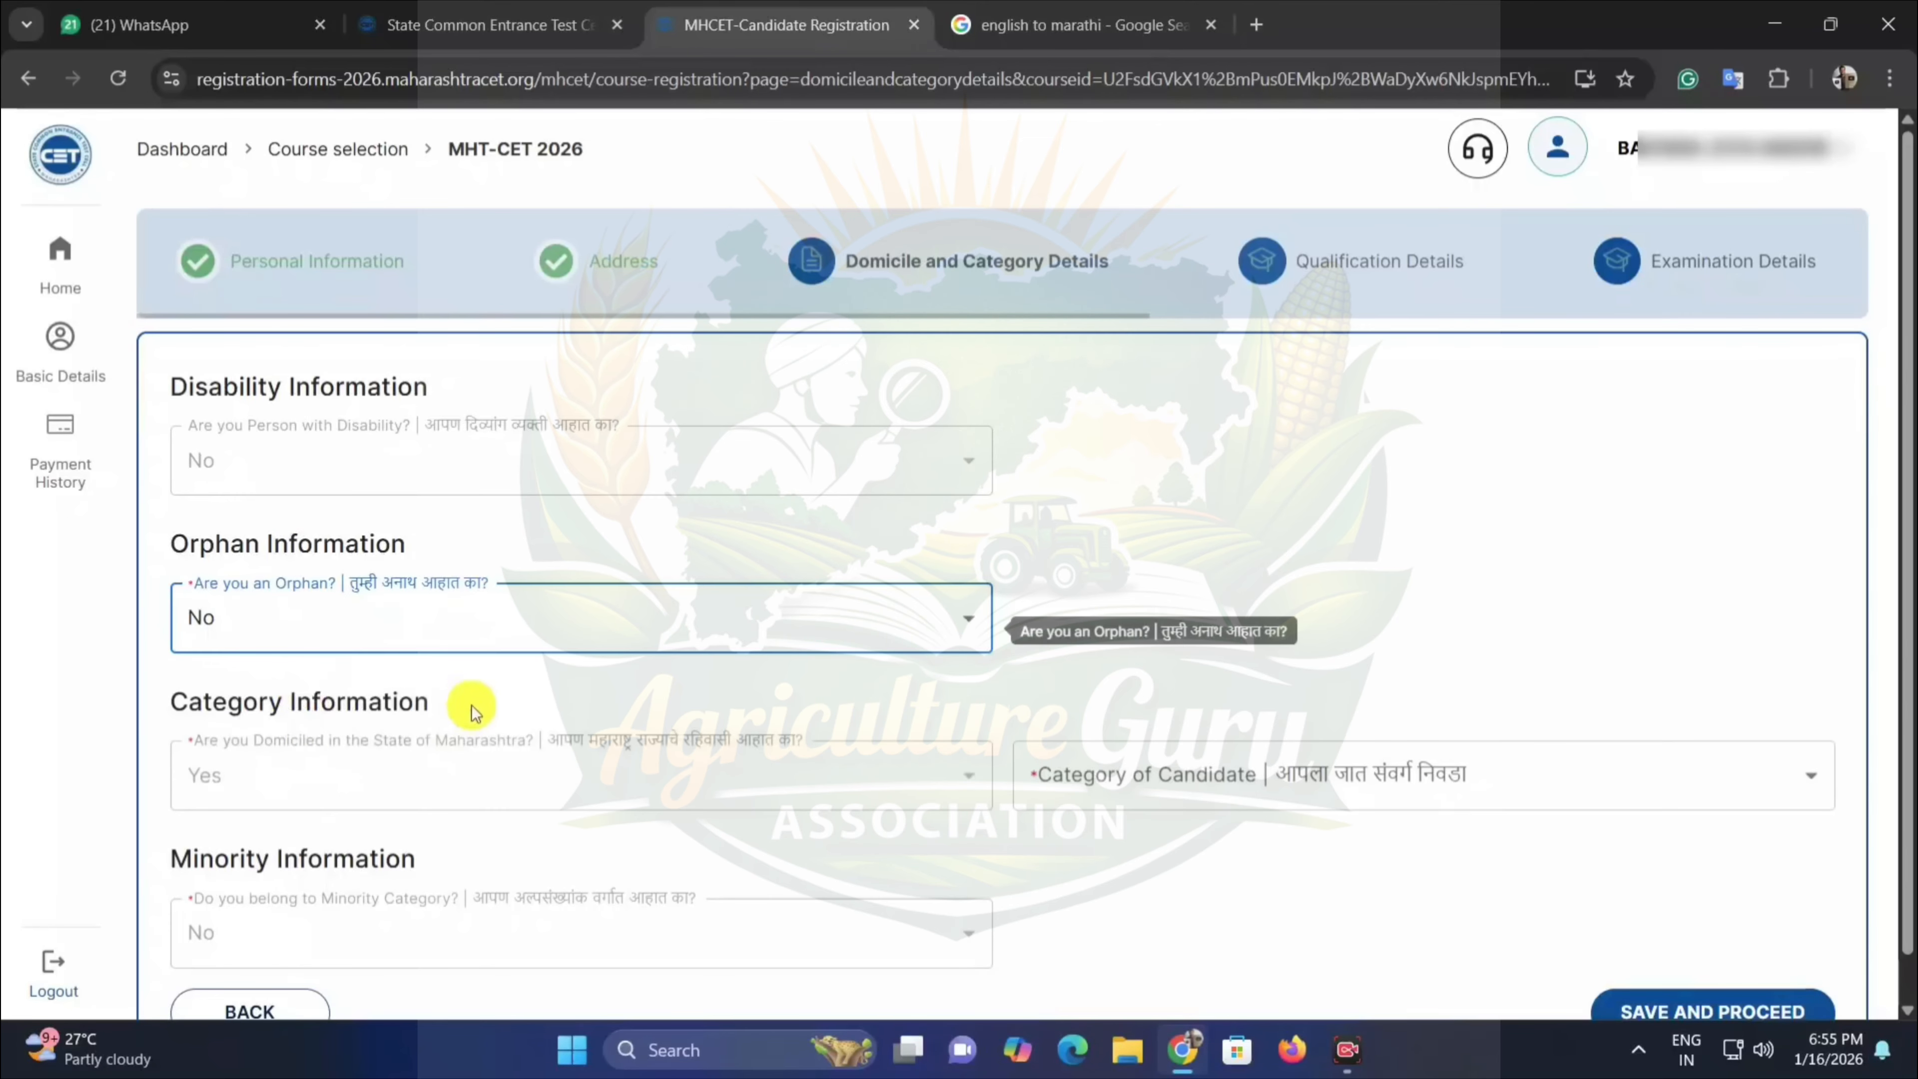
left_click(464, 687)
scroll(363, 669, "down", 1)
Select OBC as the category of candidate under Category Information.
left_click(221, 655)
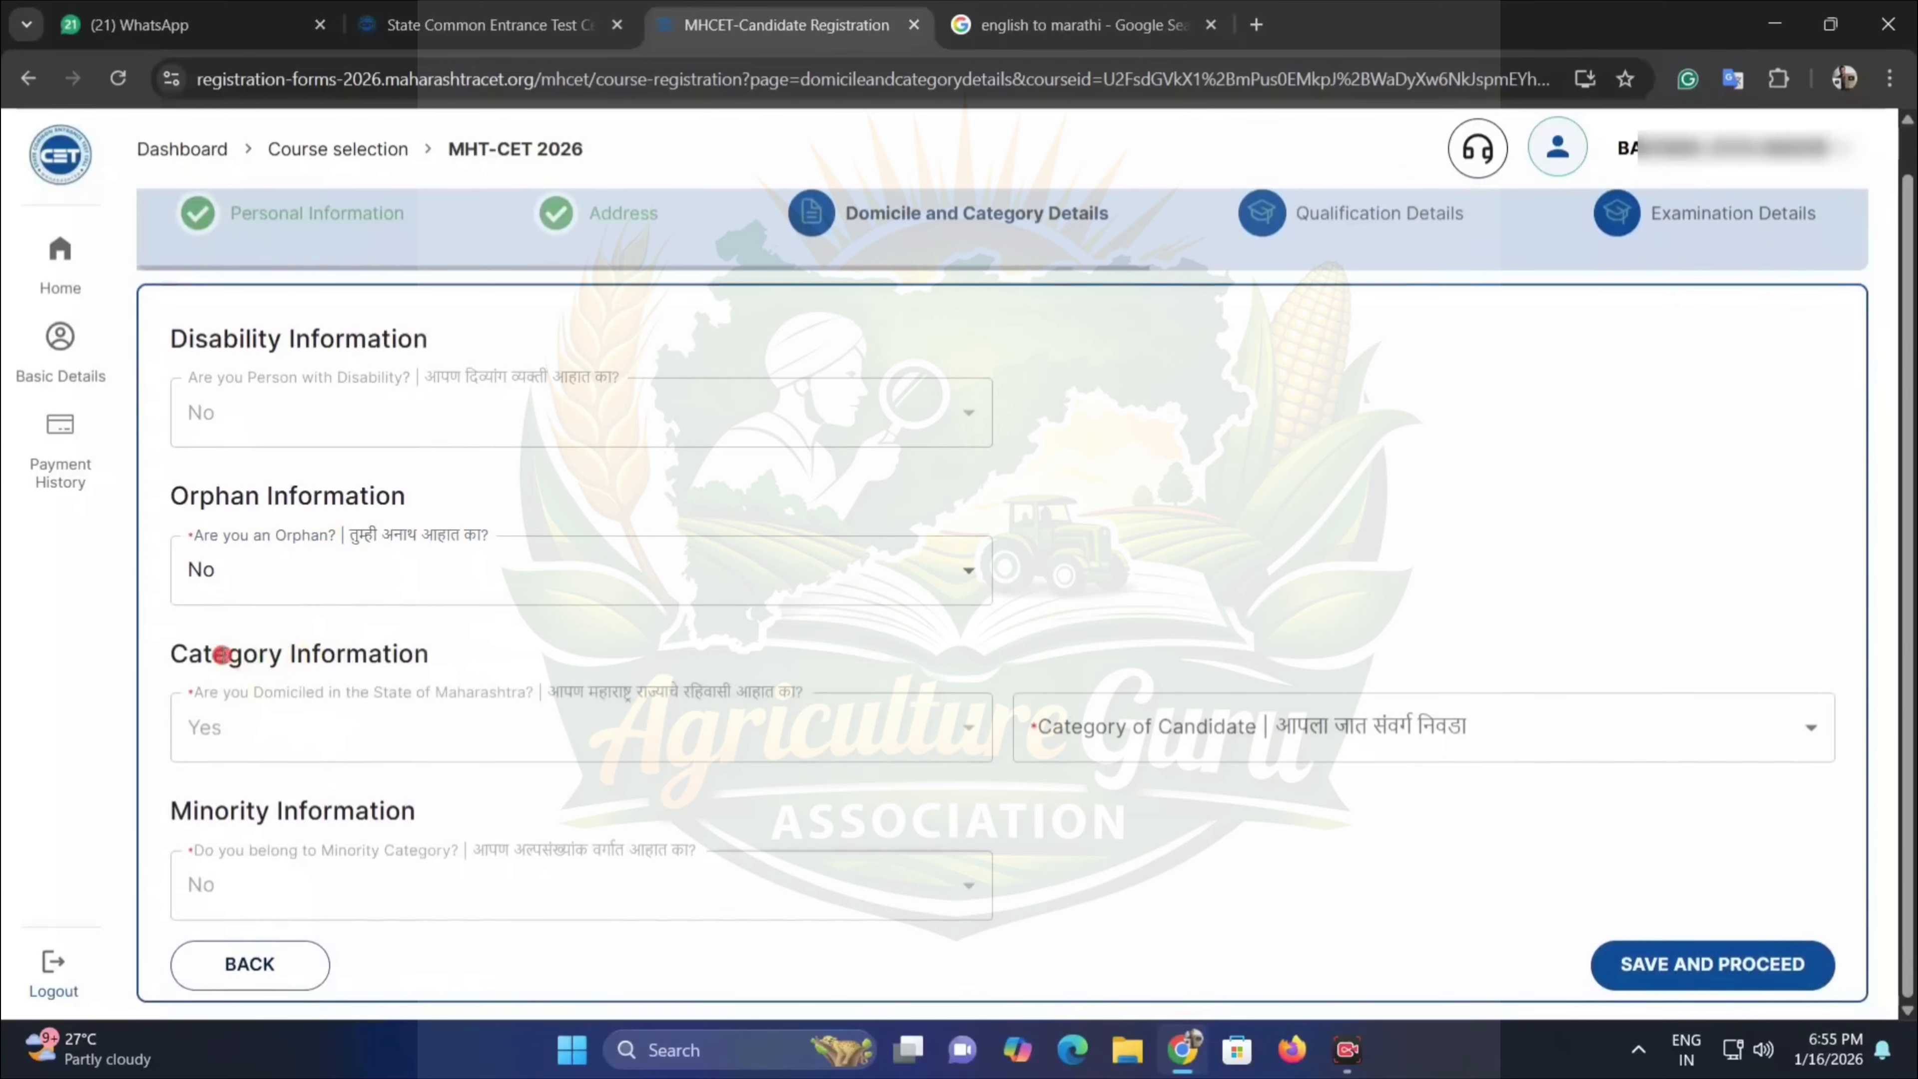
left_click_drag(222, 655, 672, 634)
left_click(1167, 722)
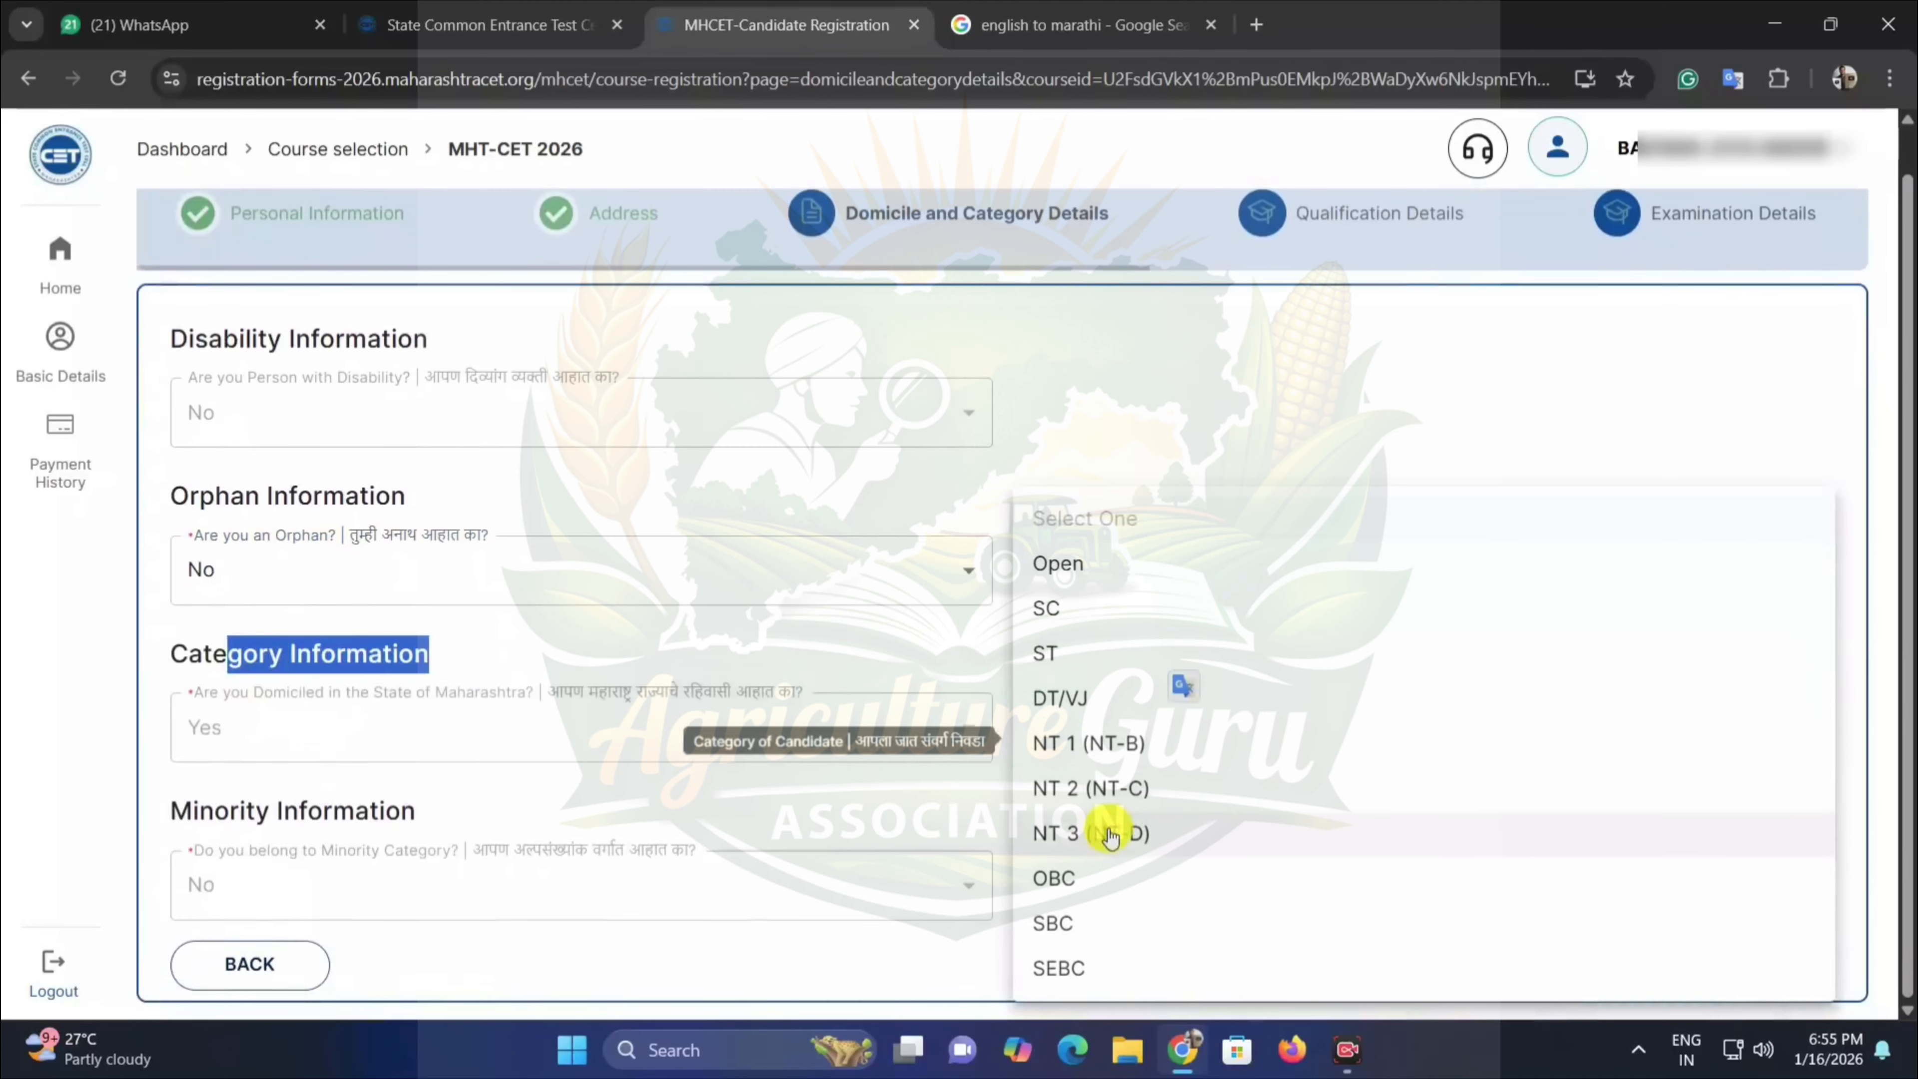
left_click(1065, 879)
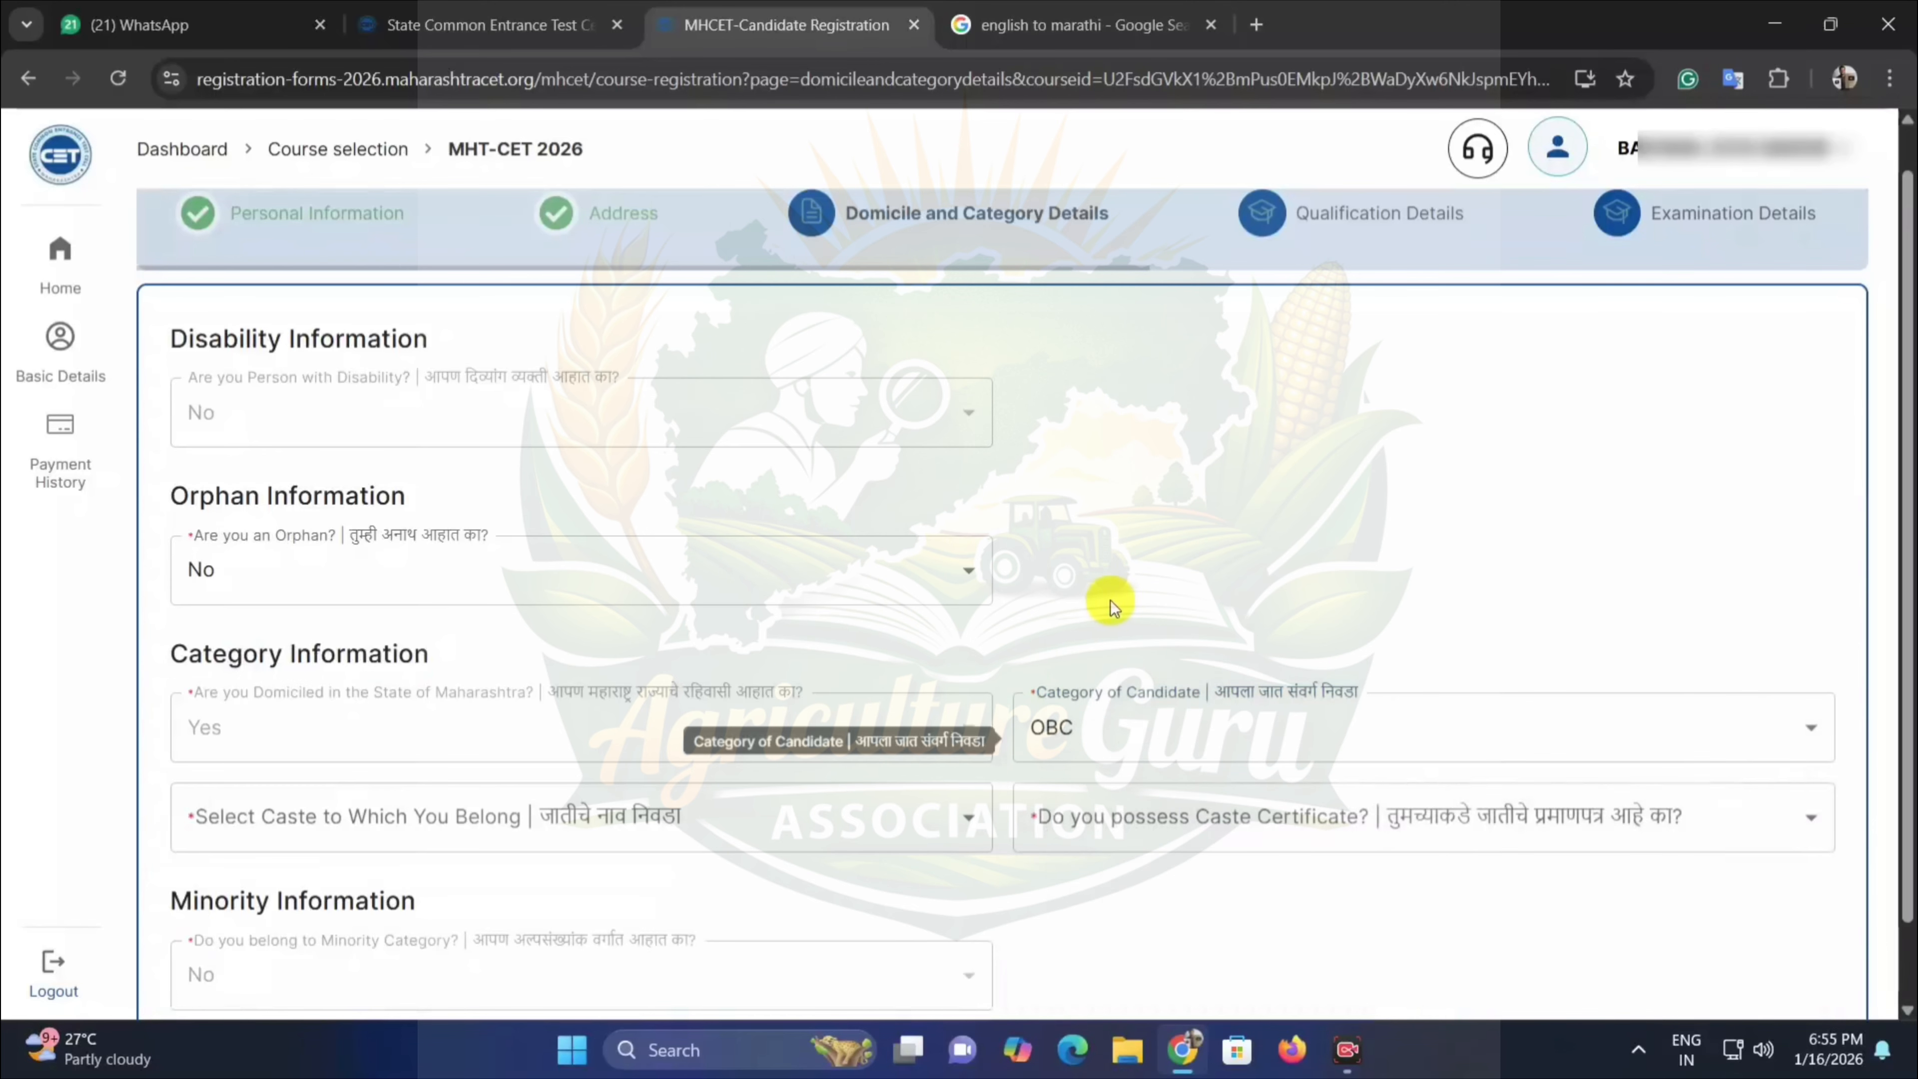
Select Bagwan(Muslim Community)(182) as the caste to which the candidate belongs.
scroll(1108, 600, "down", 1)
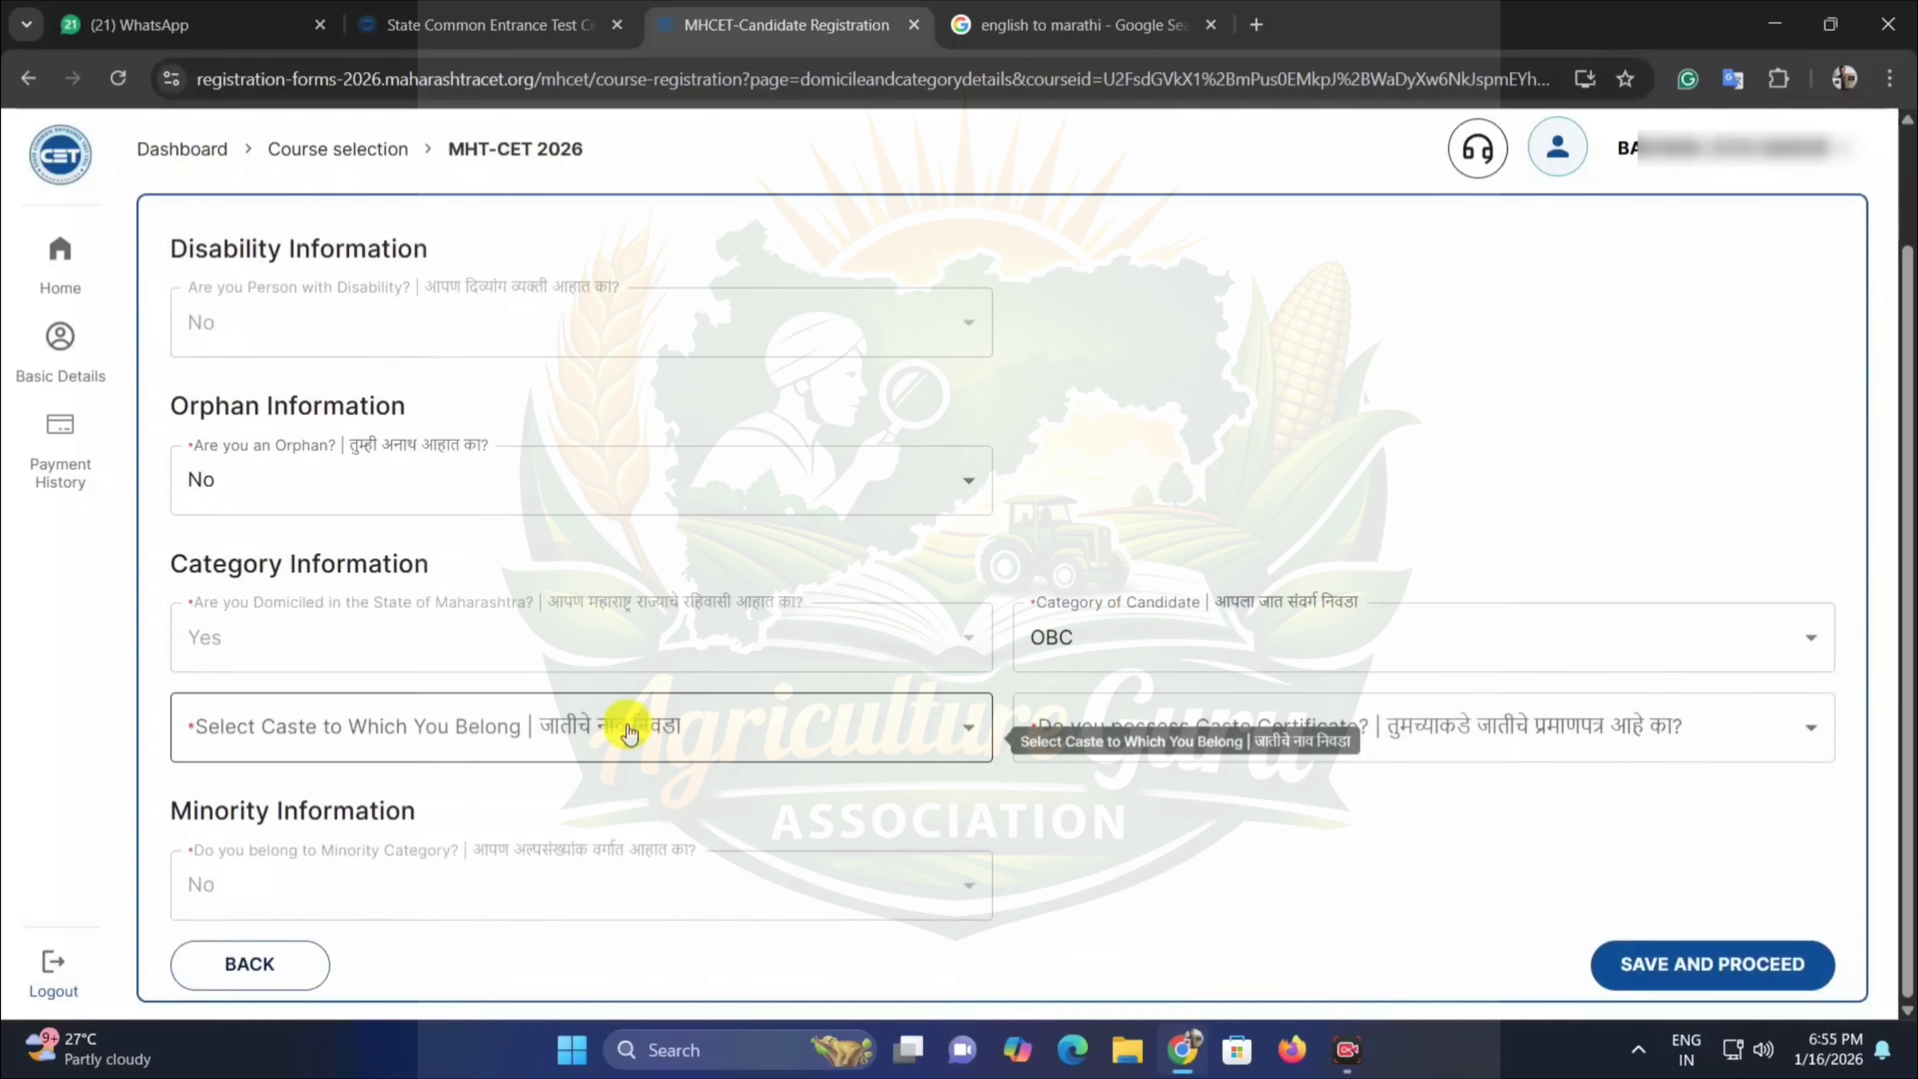
left_click(625, 731)
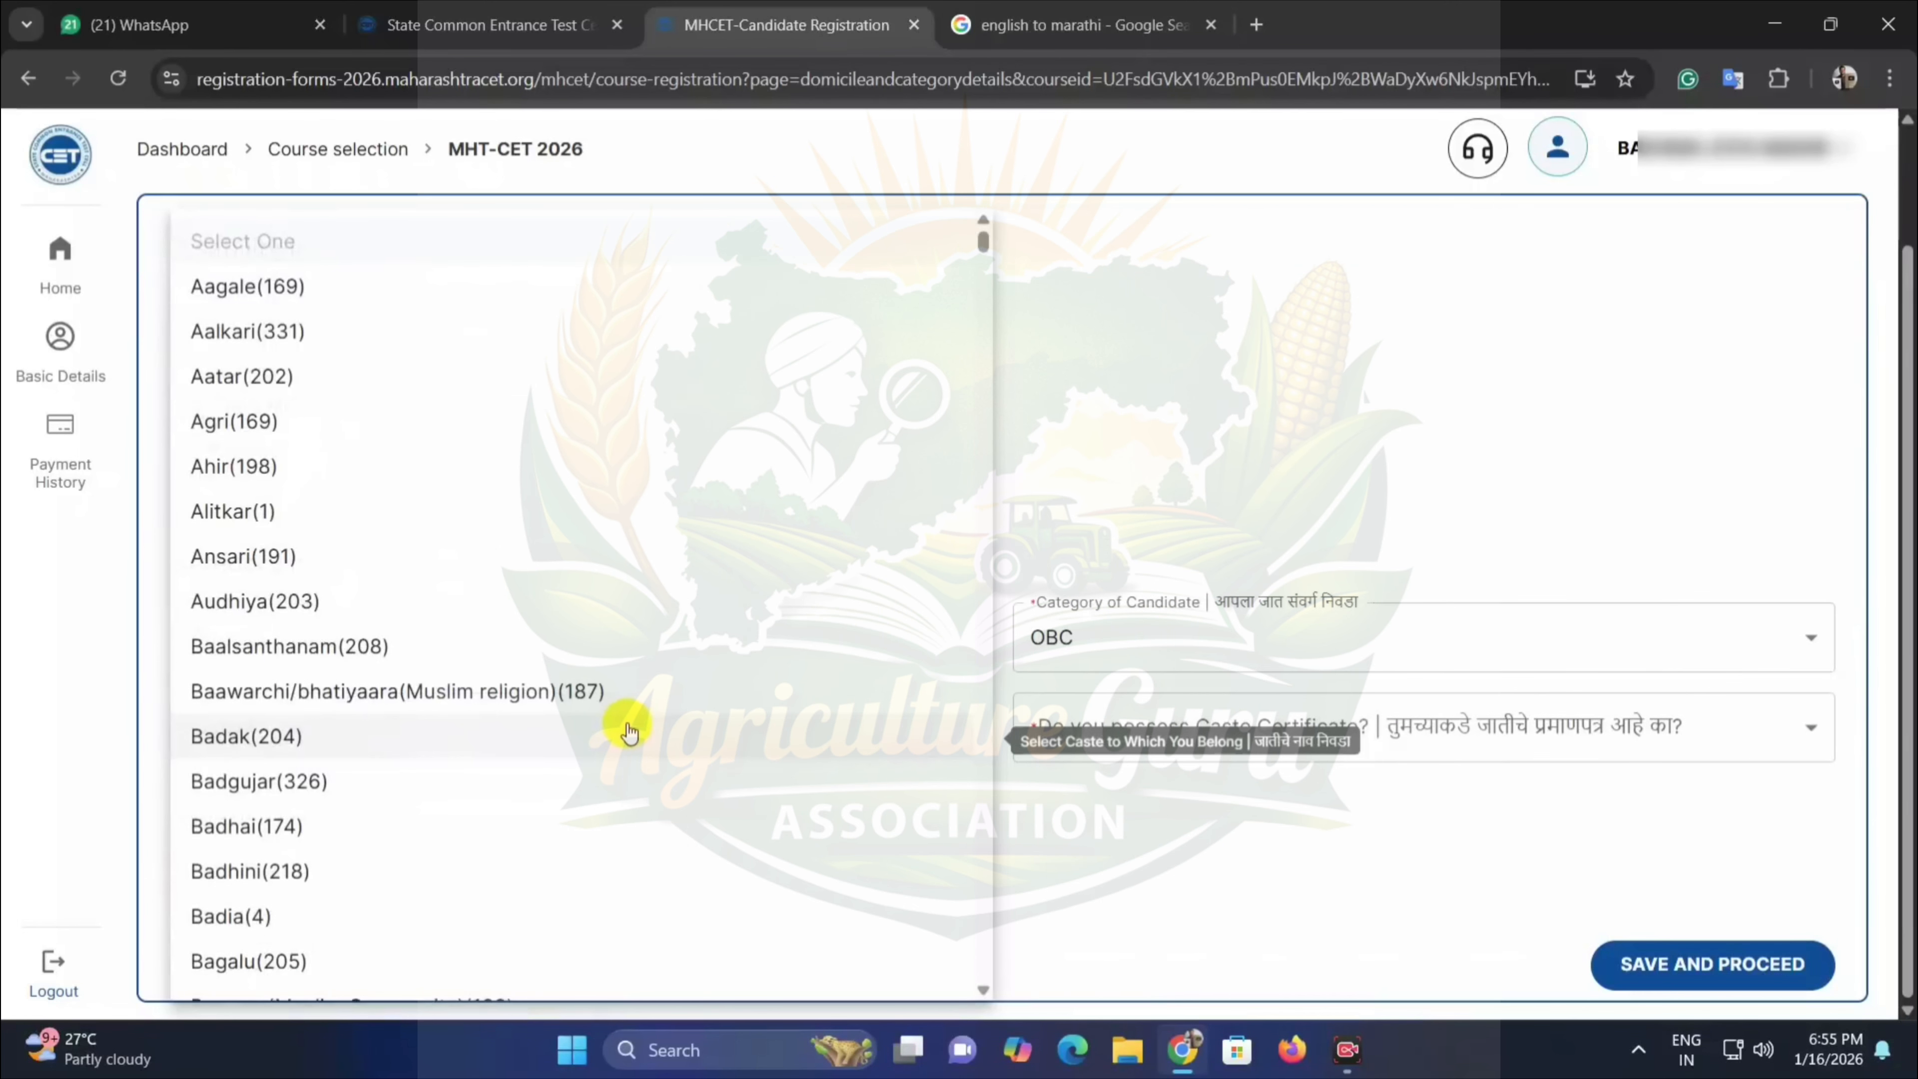
key("b")
key("Down")
key("Down")
key("Down")
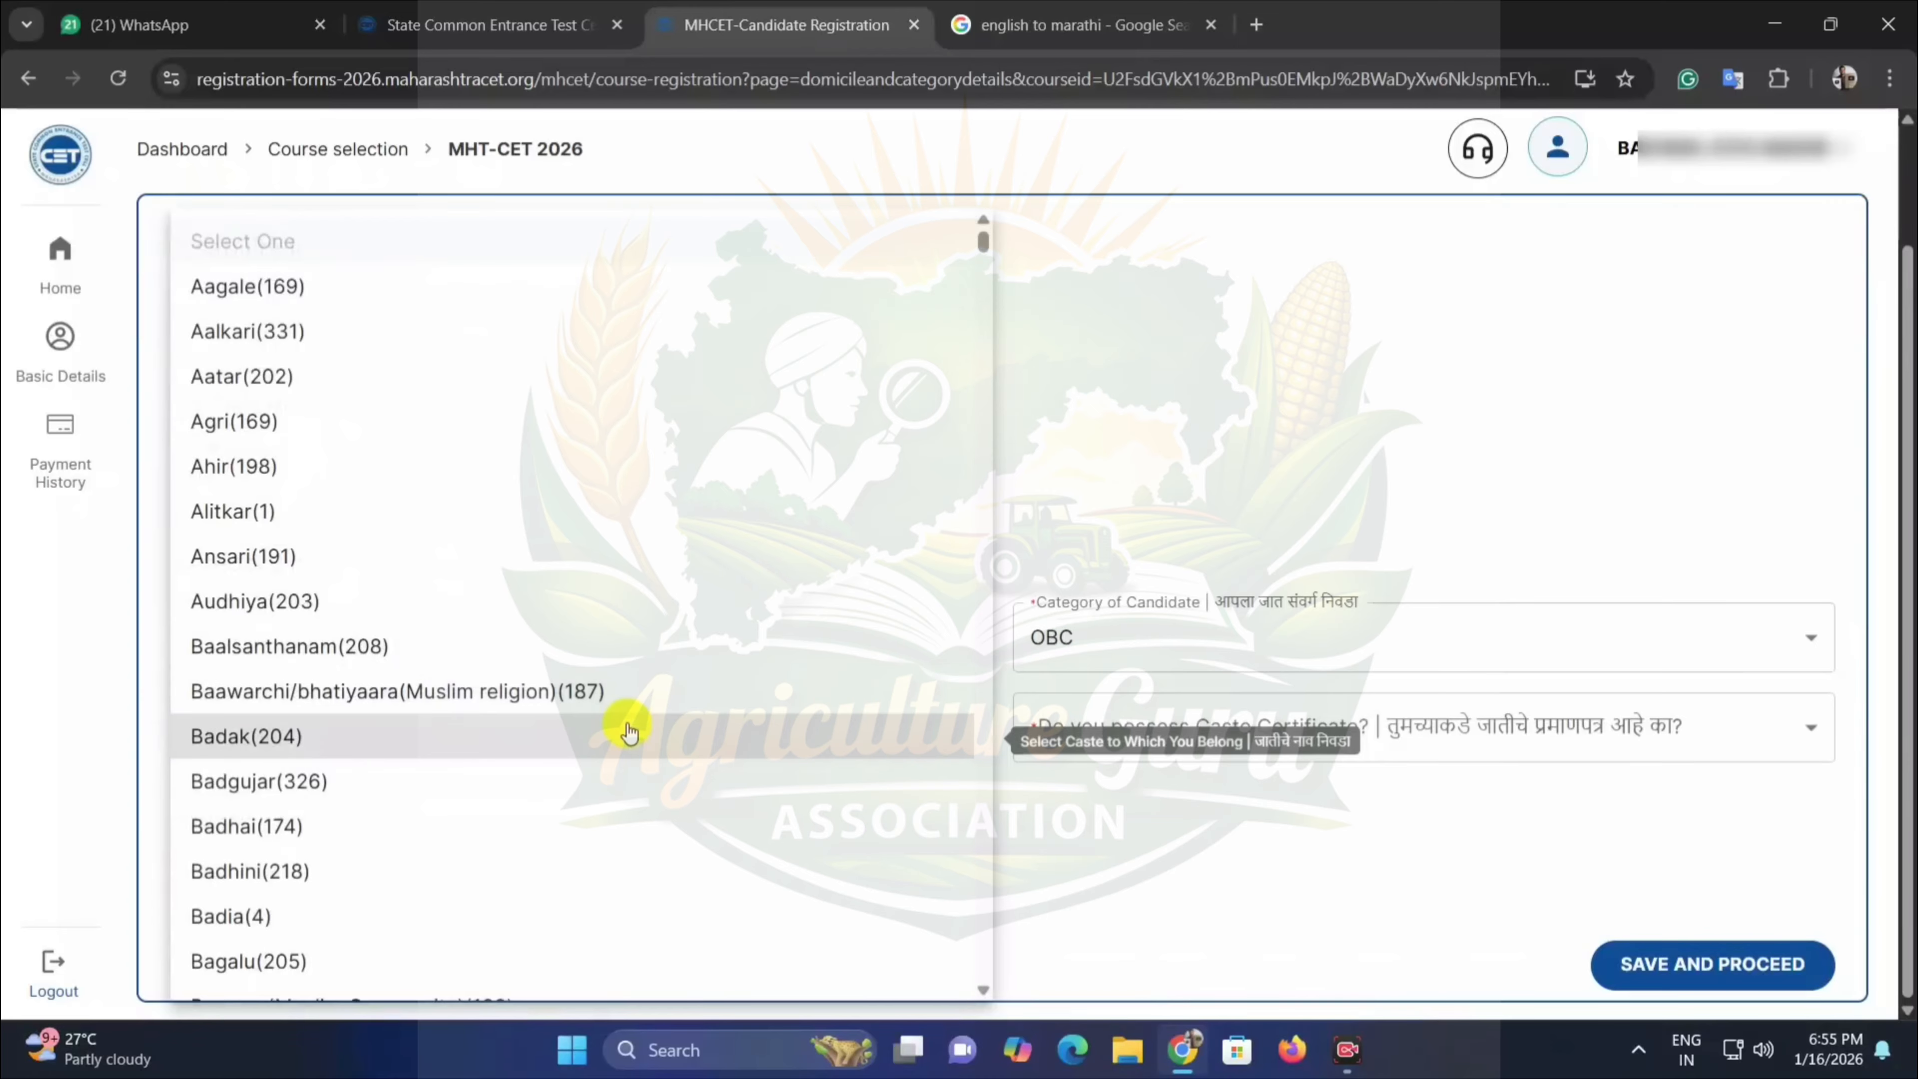
scroll(620, 793, "down", 1)
scroll(620, 793, "down", 4)
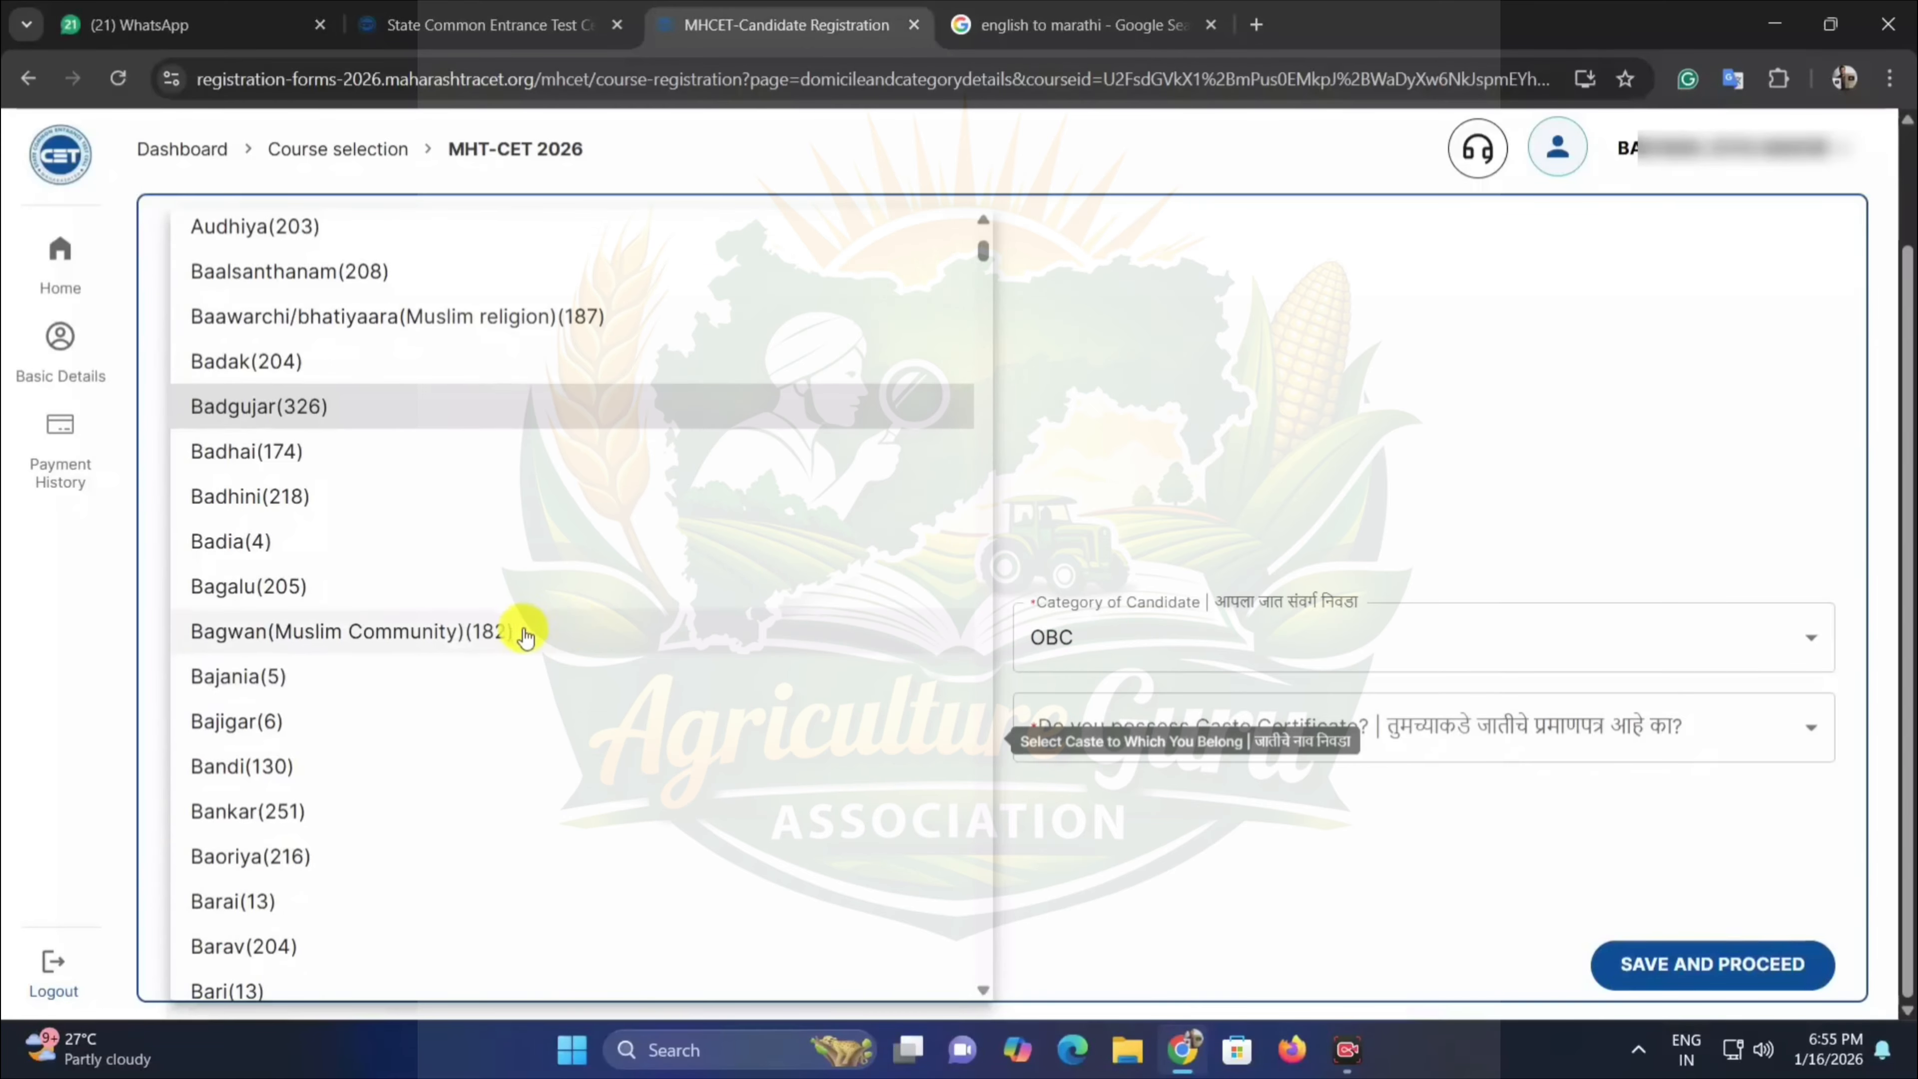
left_click(566, 647)
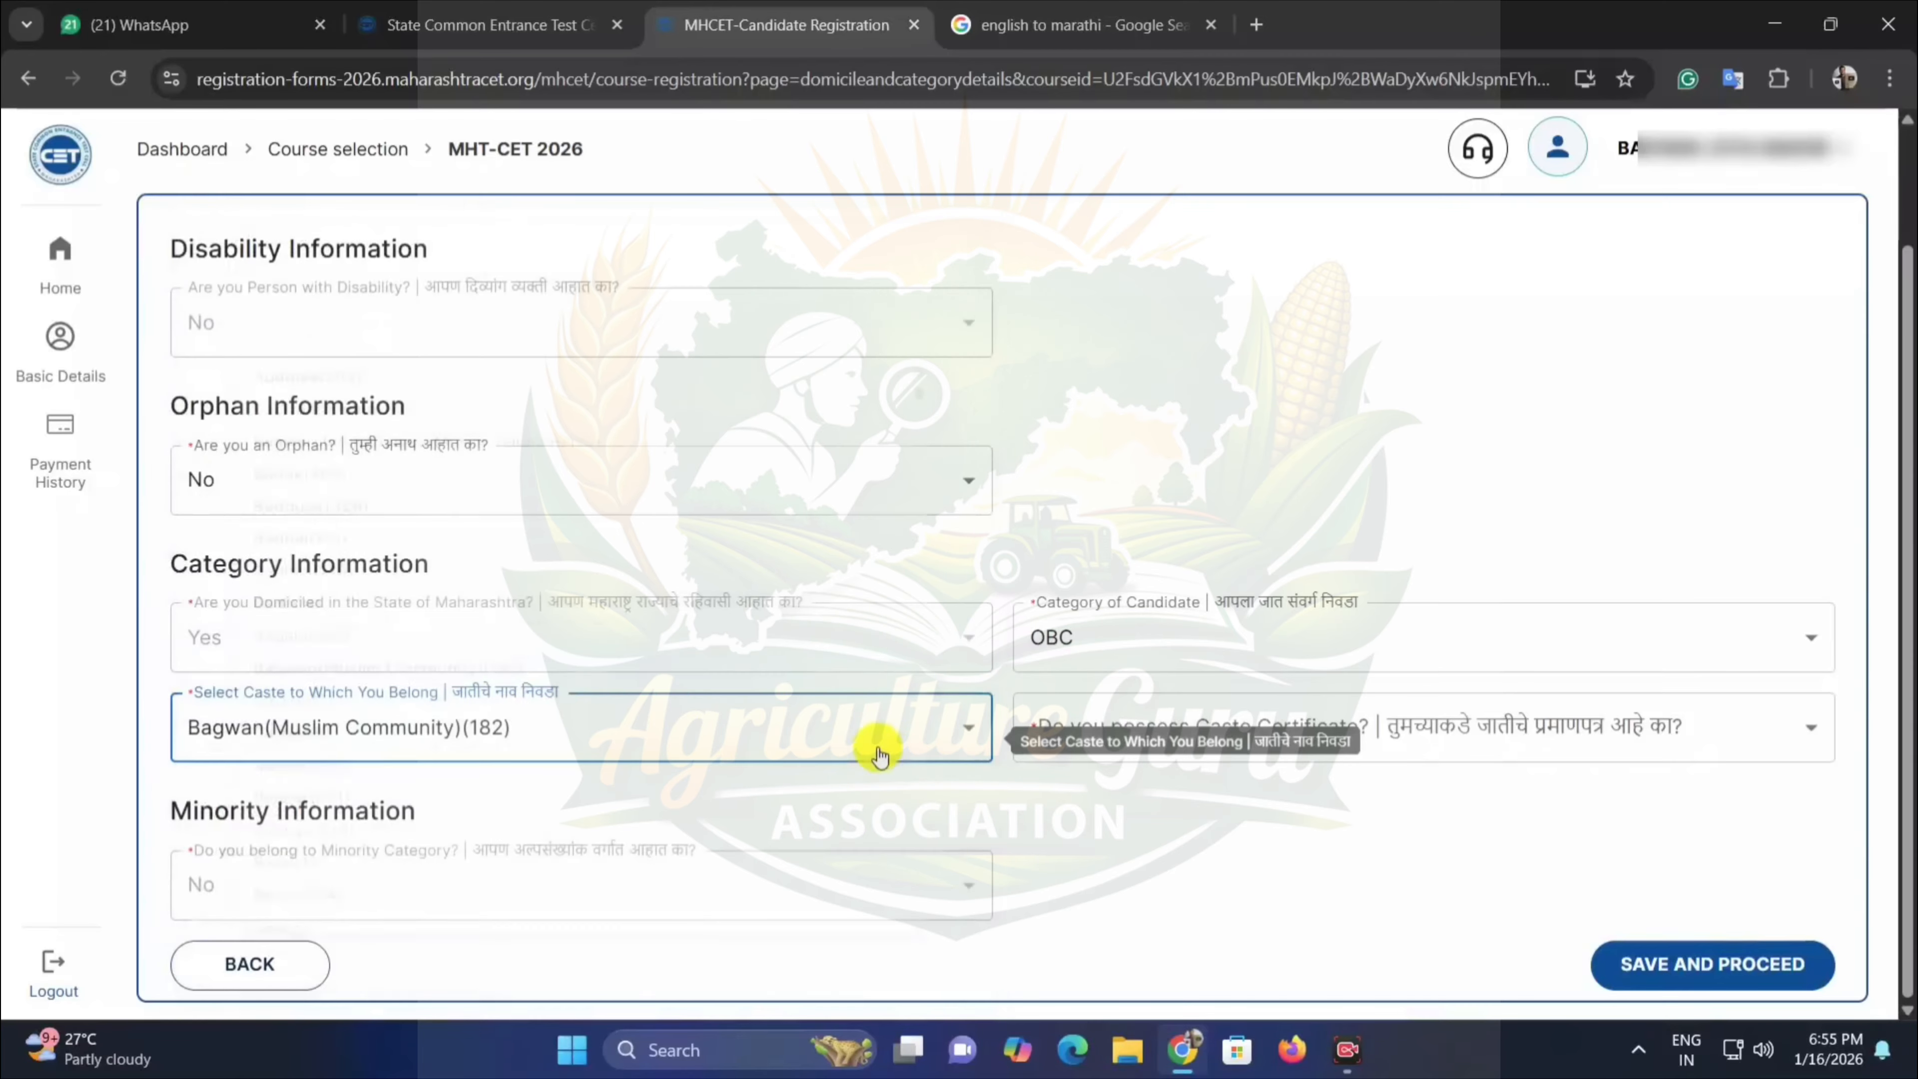
left_click(1093, 804)
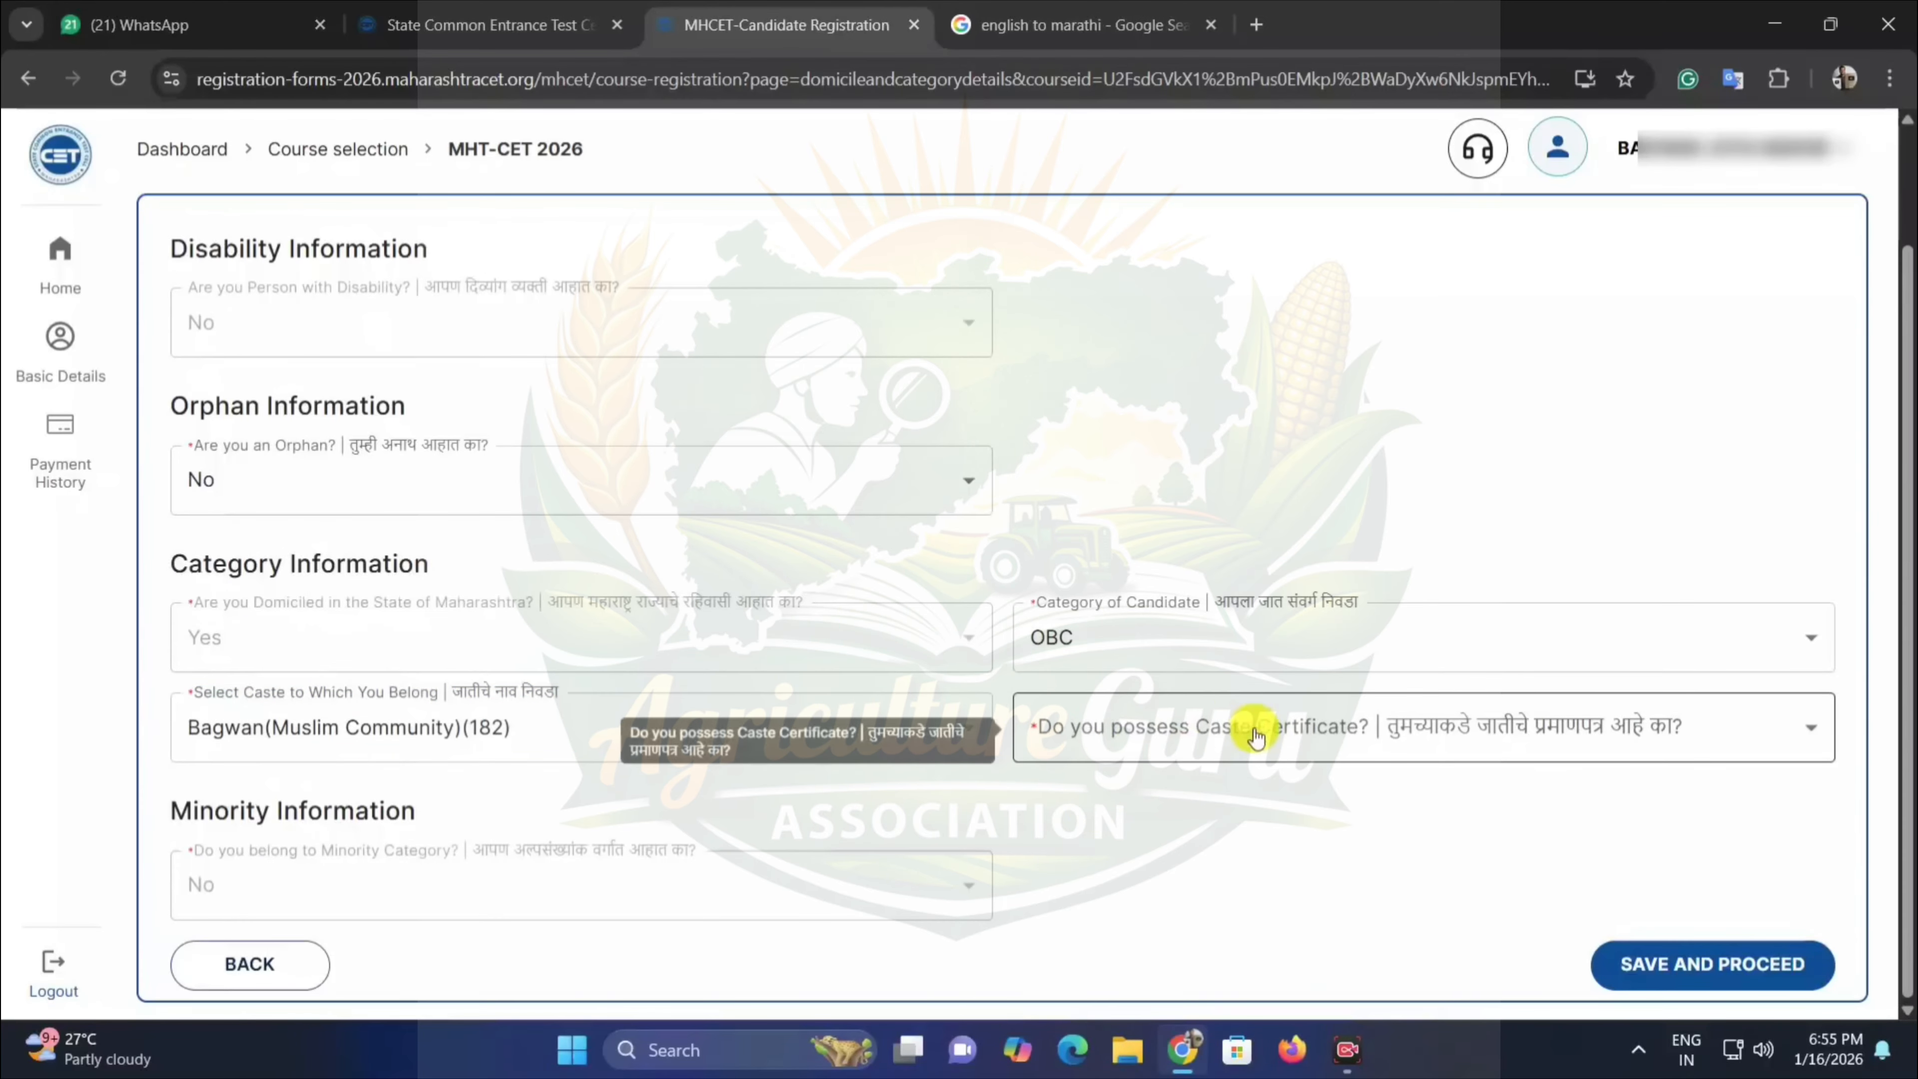
Set the caste certificate status to Available and go to the caste certificate number field.
left_click(1238, 745)
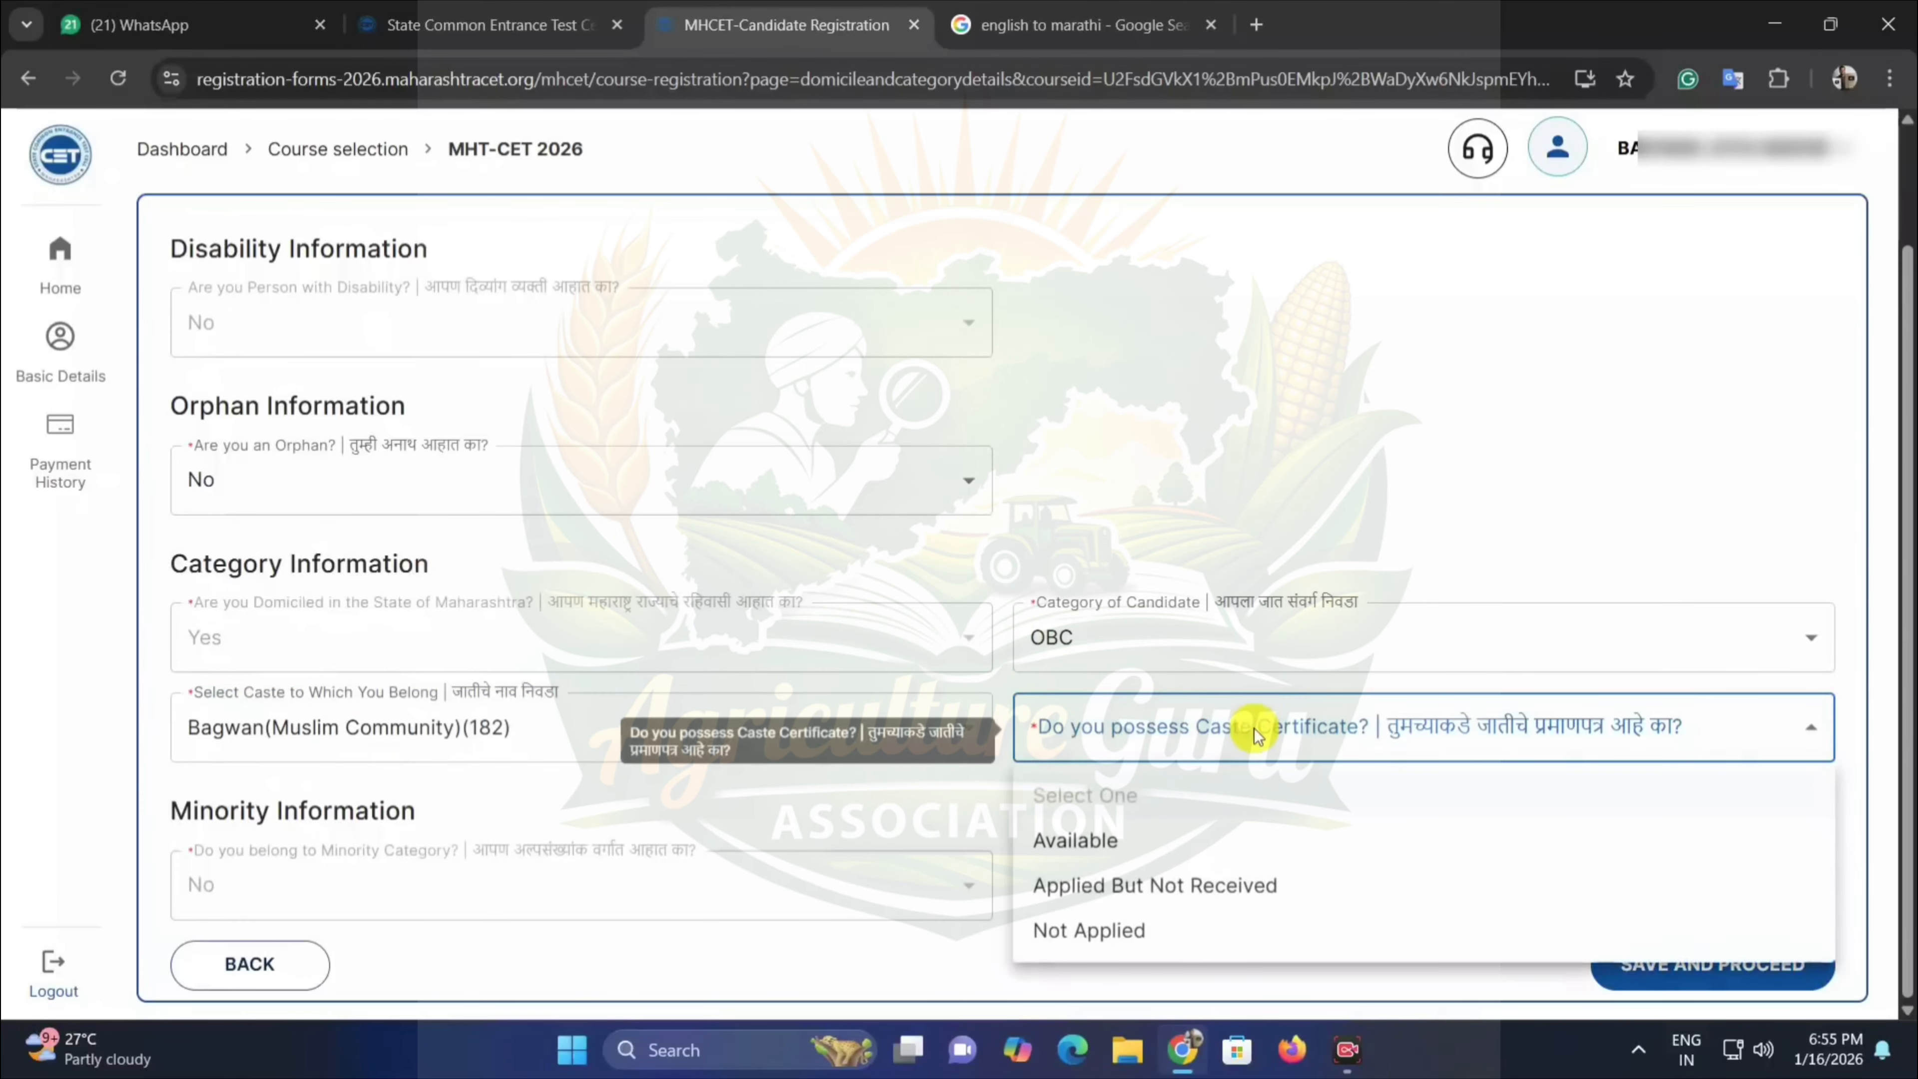
left_click(1156, 840)
scroll(1138, 693, "down", 2)
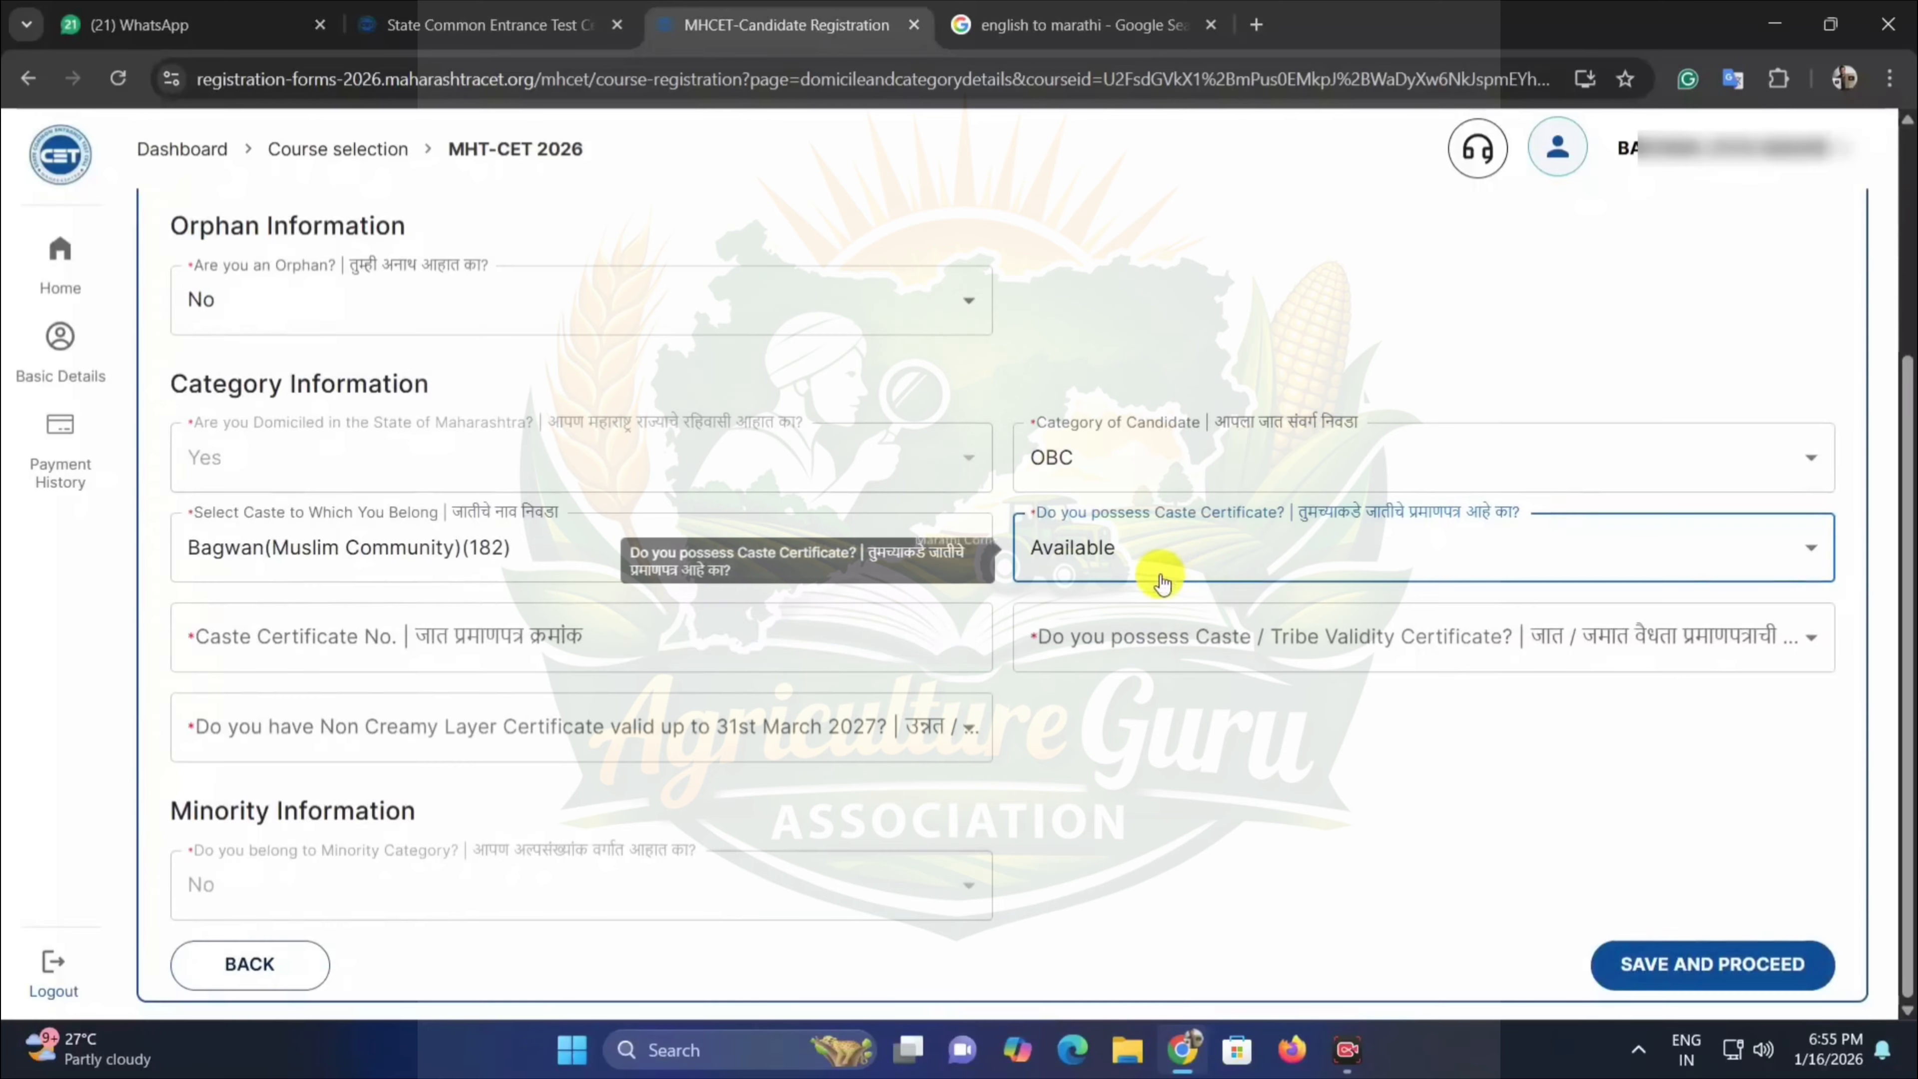
left_click(1137, 739)
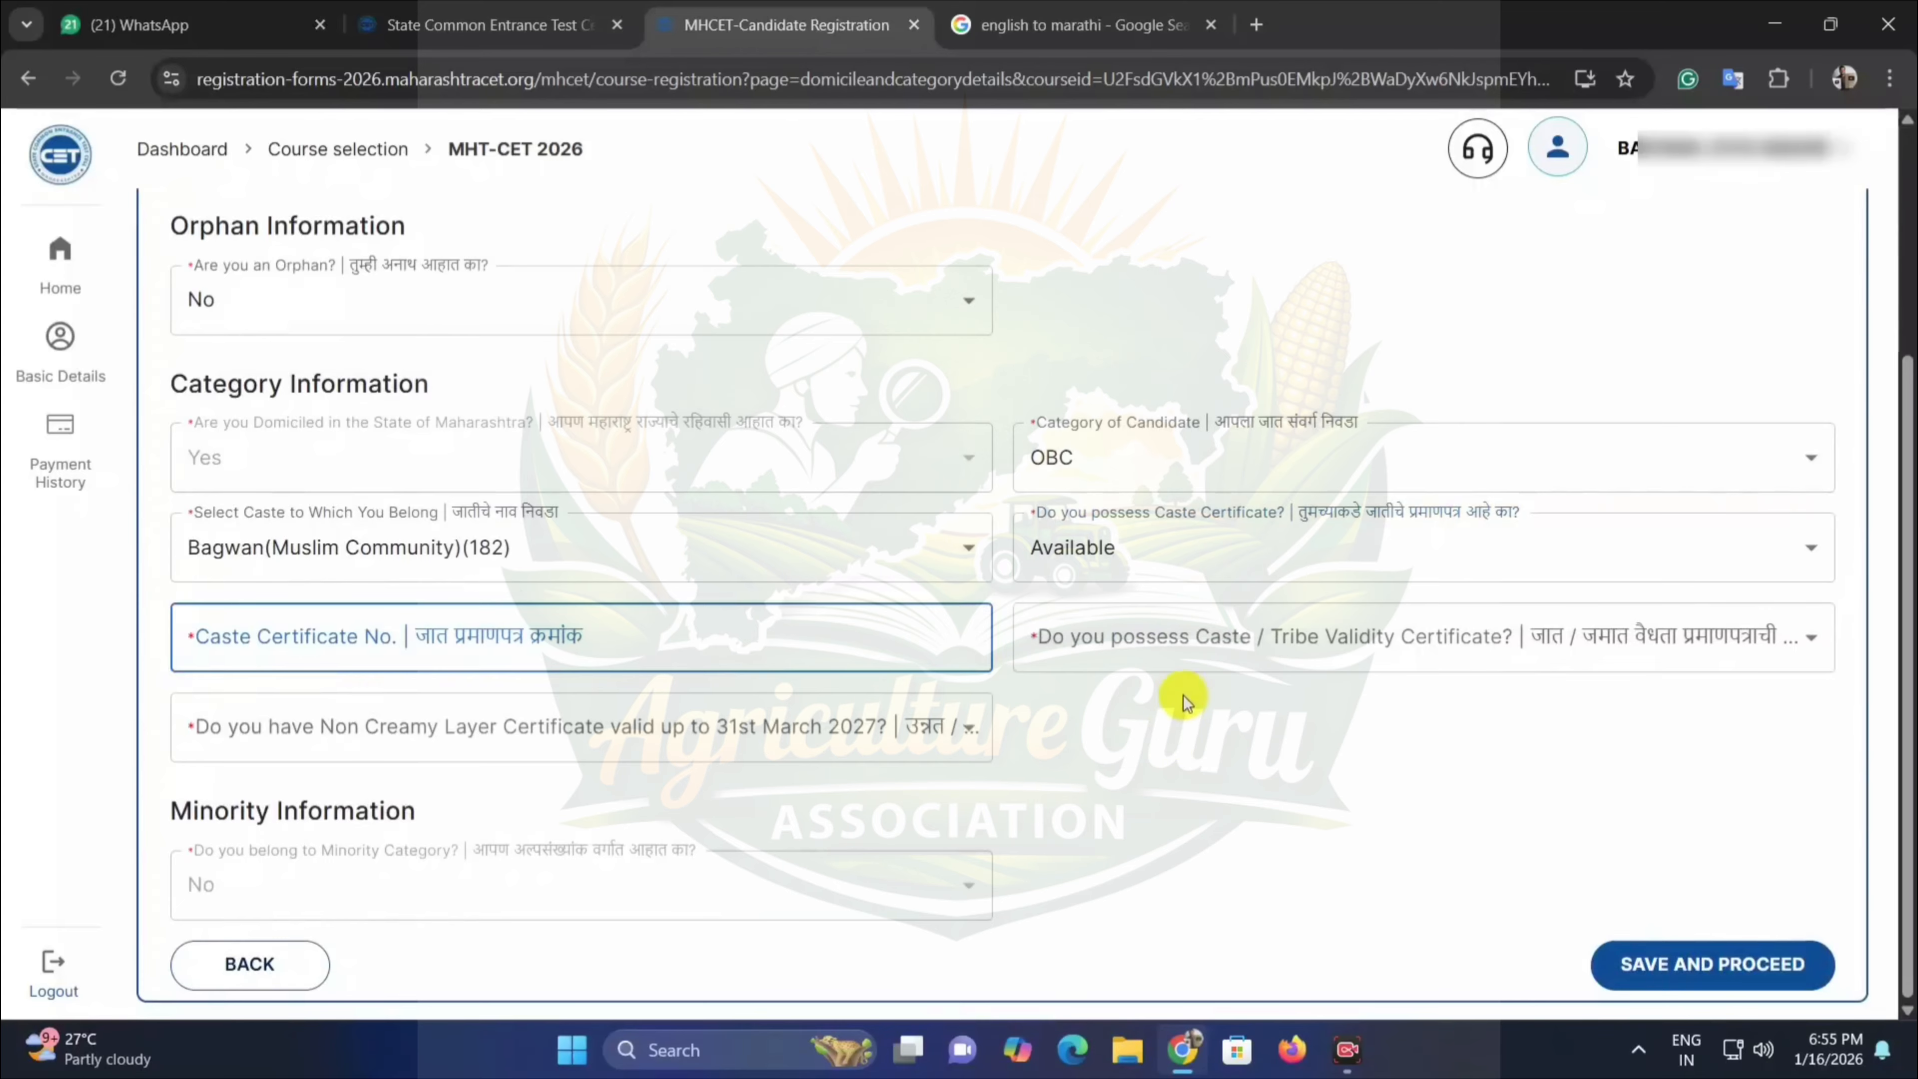
Set the Caste / Tribe Validity Certificate status to Available and go to the caste validity certificate number field.
left_click(1236, 649)
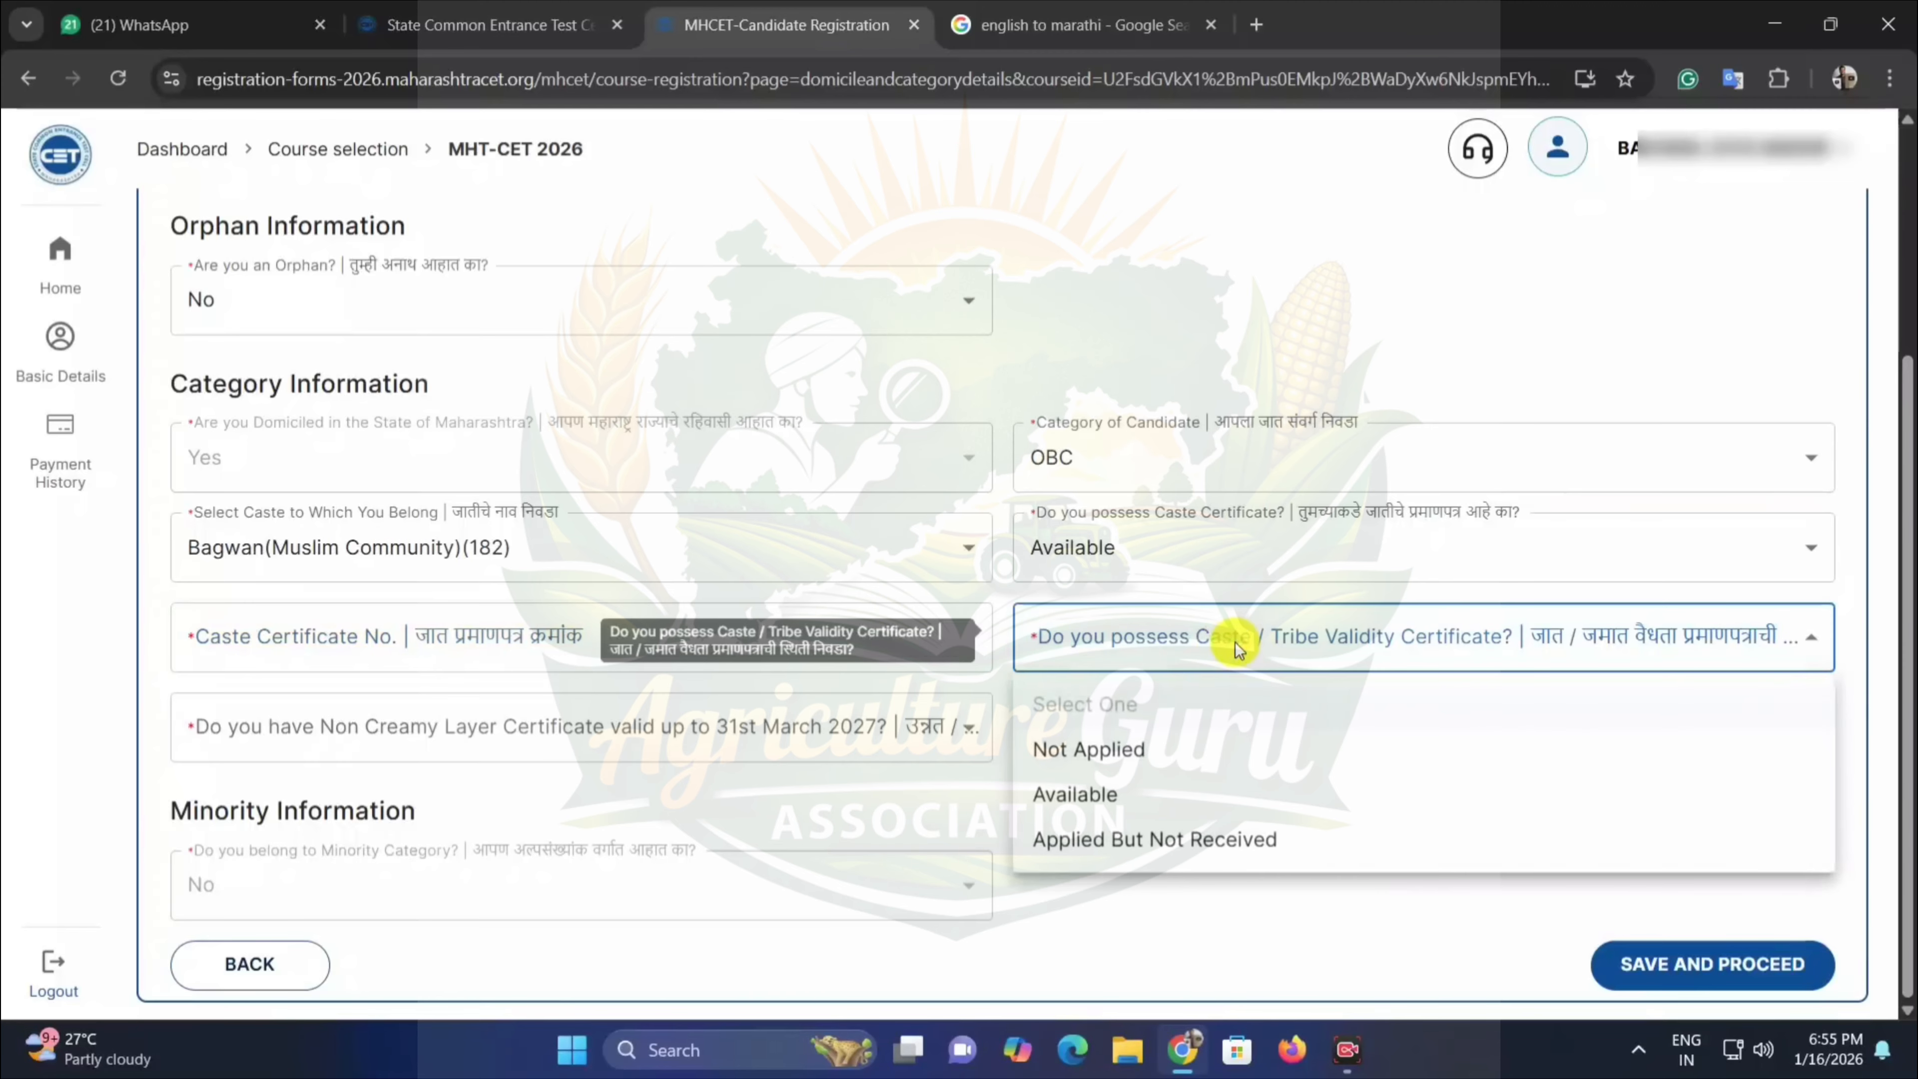
left_click(1231, 649)
left_click(1226, 648)
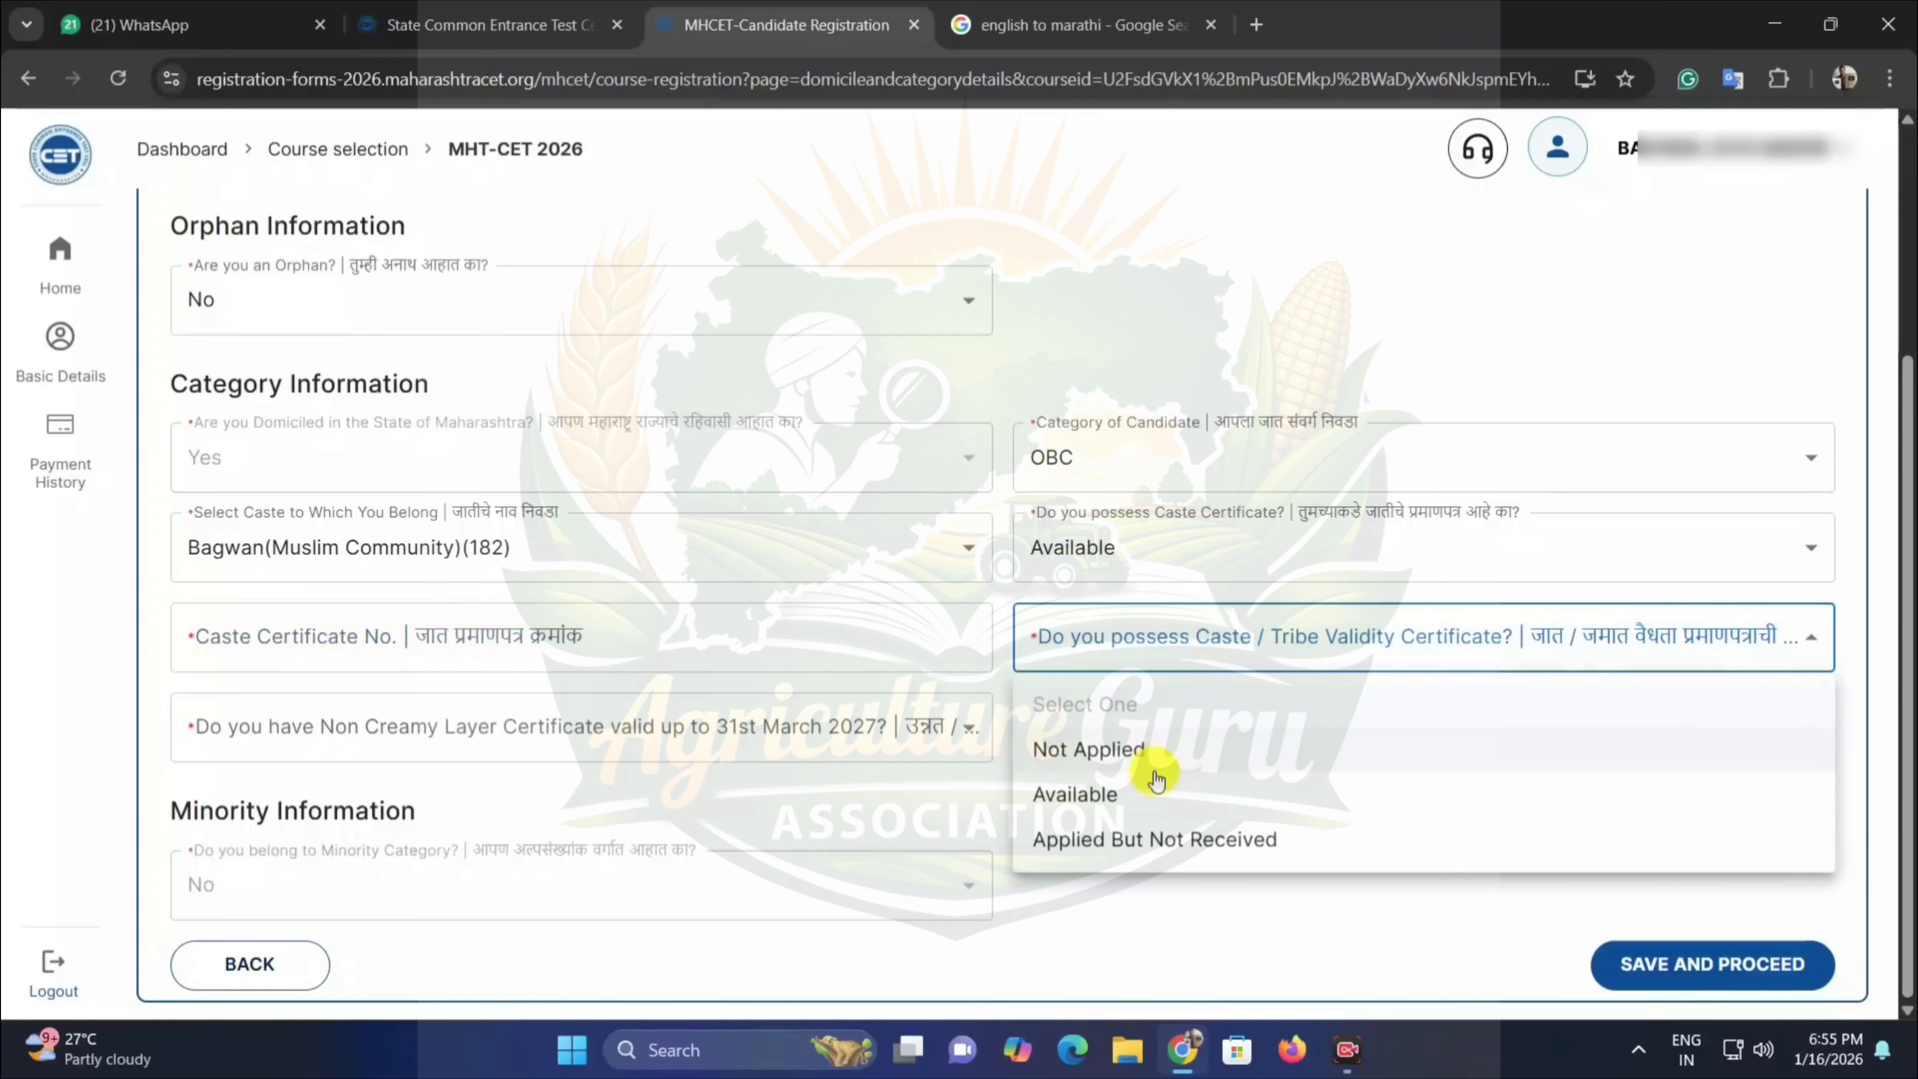
left_click(1151, 790)
left_click(641, 754)
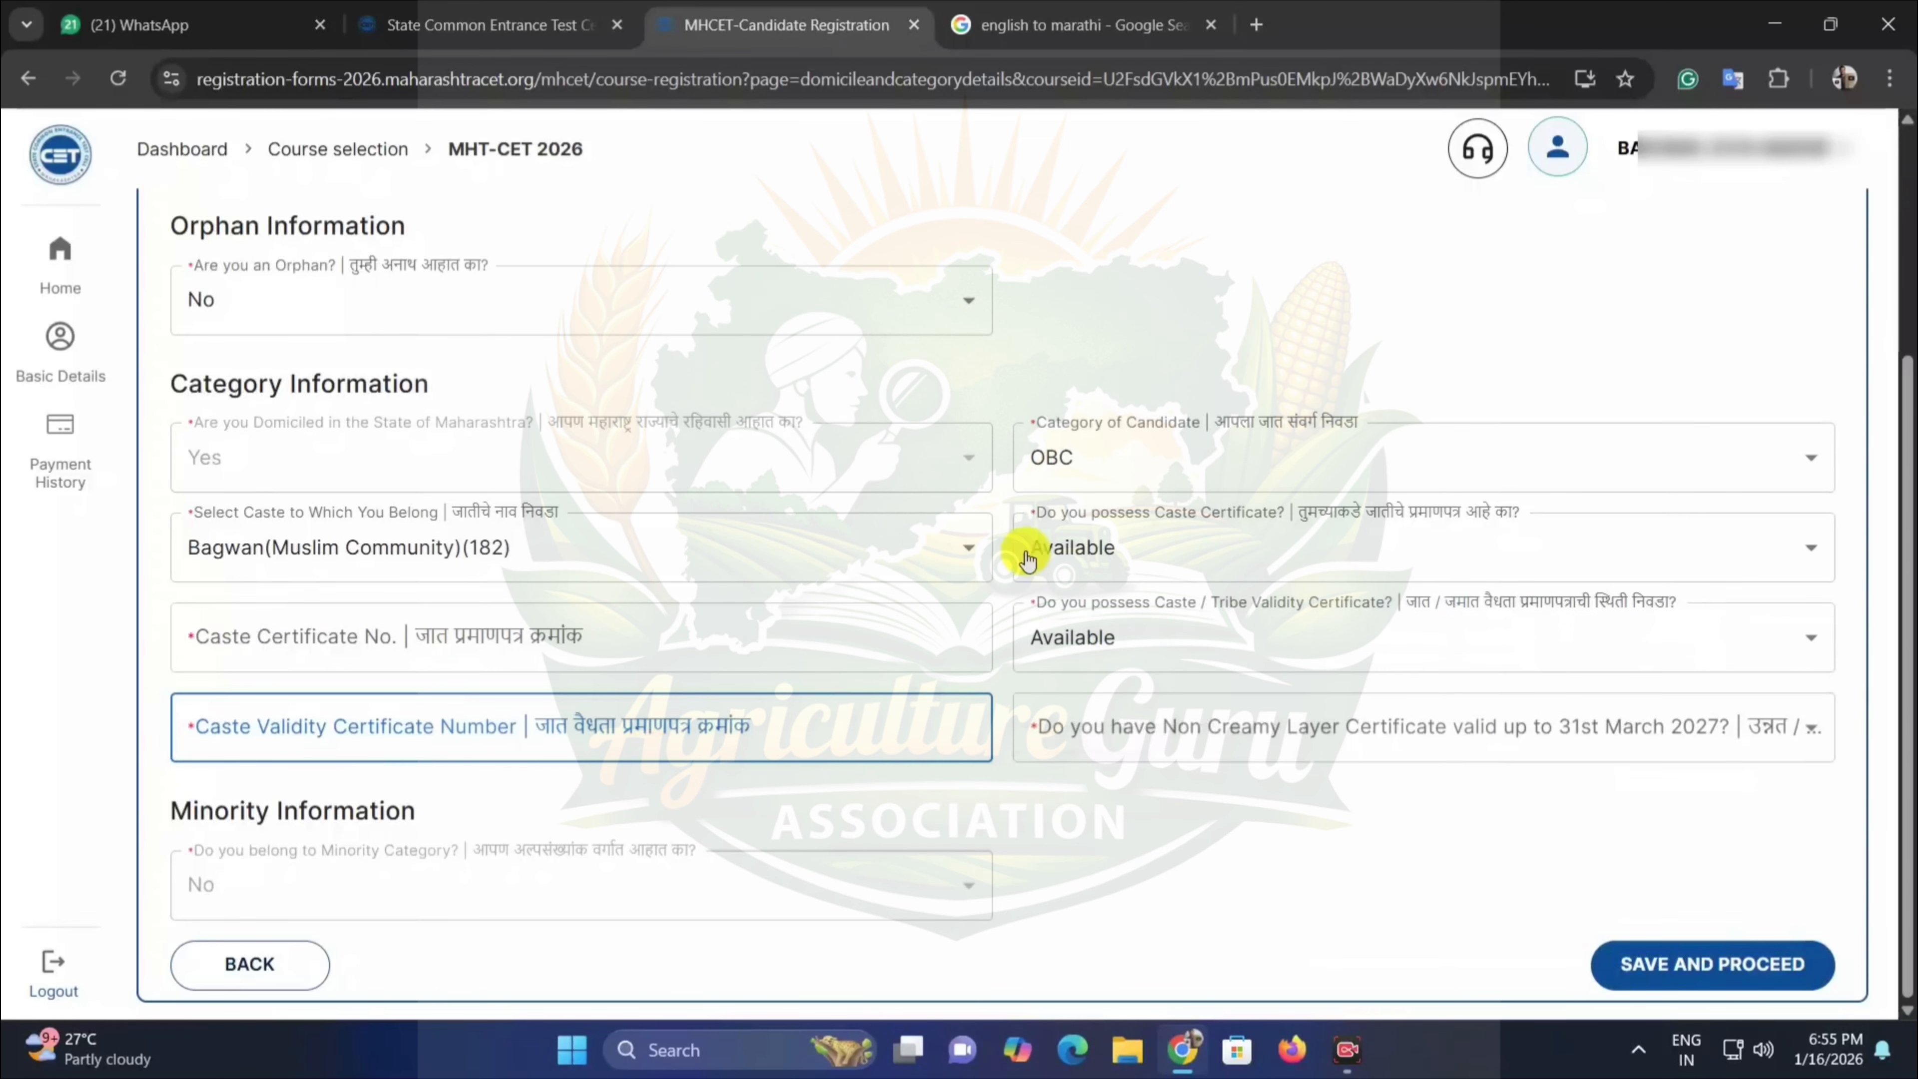
Change the caste certificate status to Applied But Not Received and inspect the receipt number and application date fields.
left_click(1091, 551)
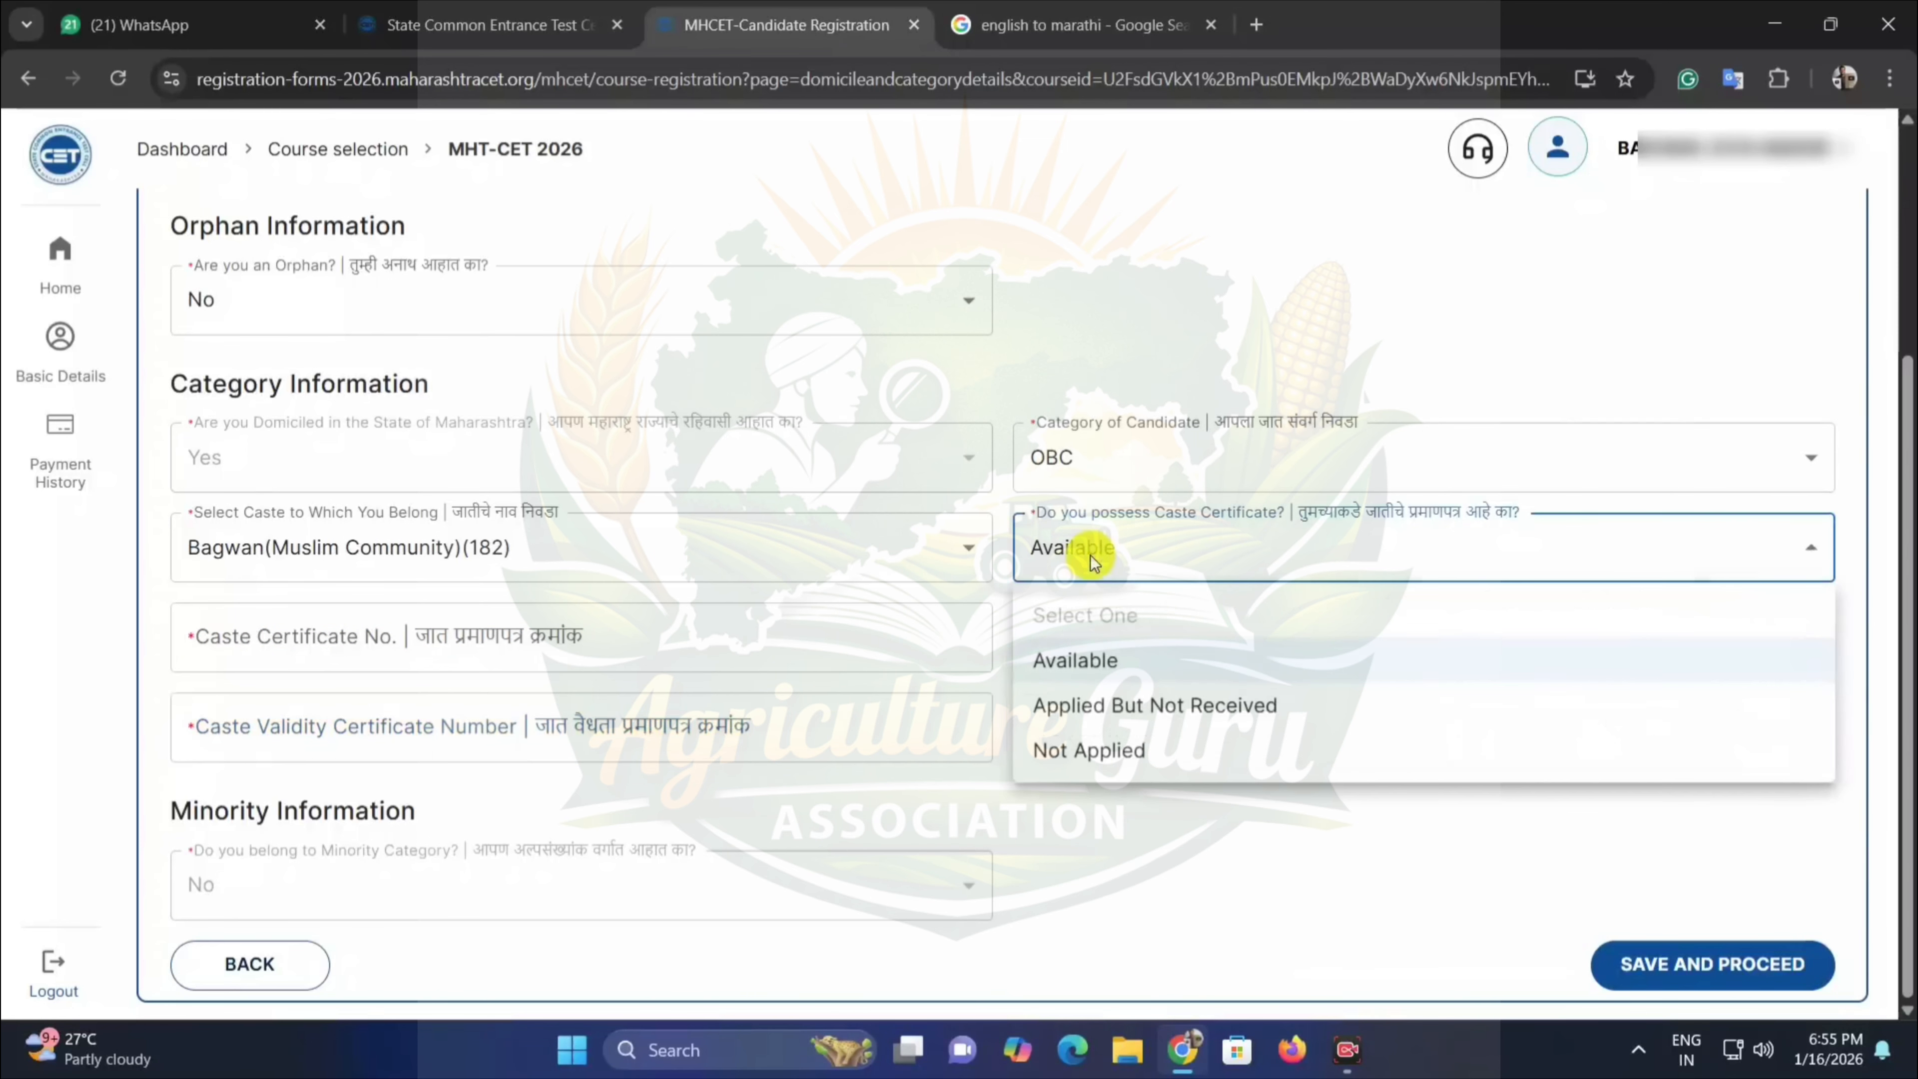
left_click(1104, 722)
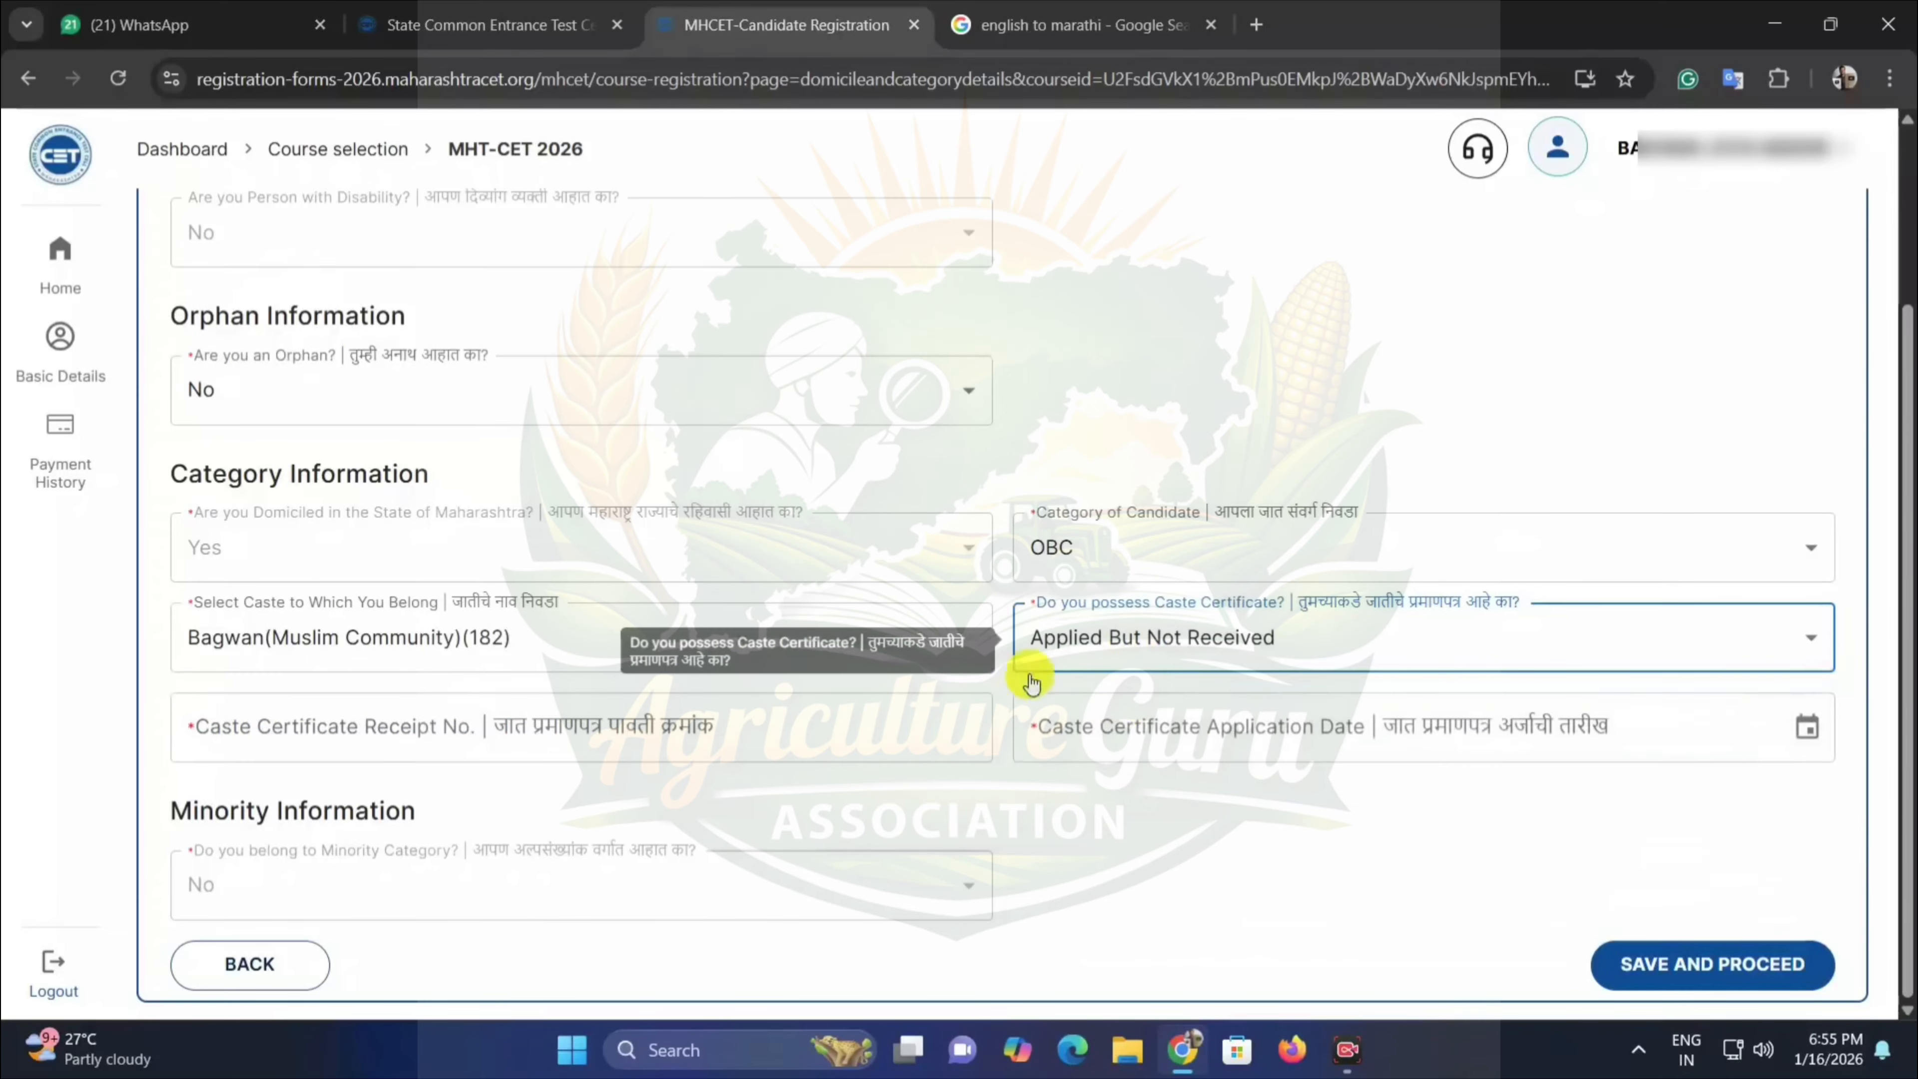
left_click(574, 729)
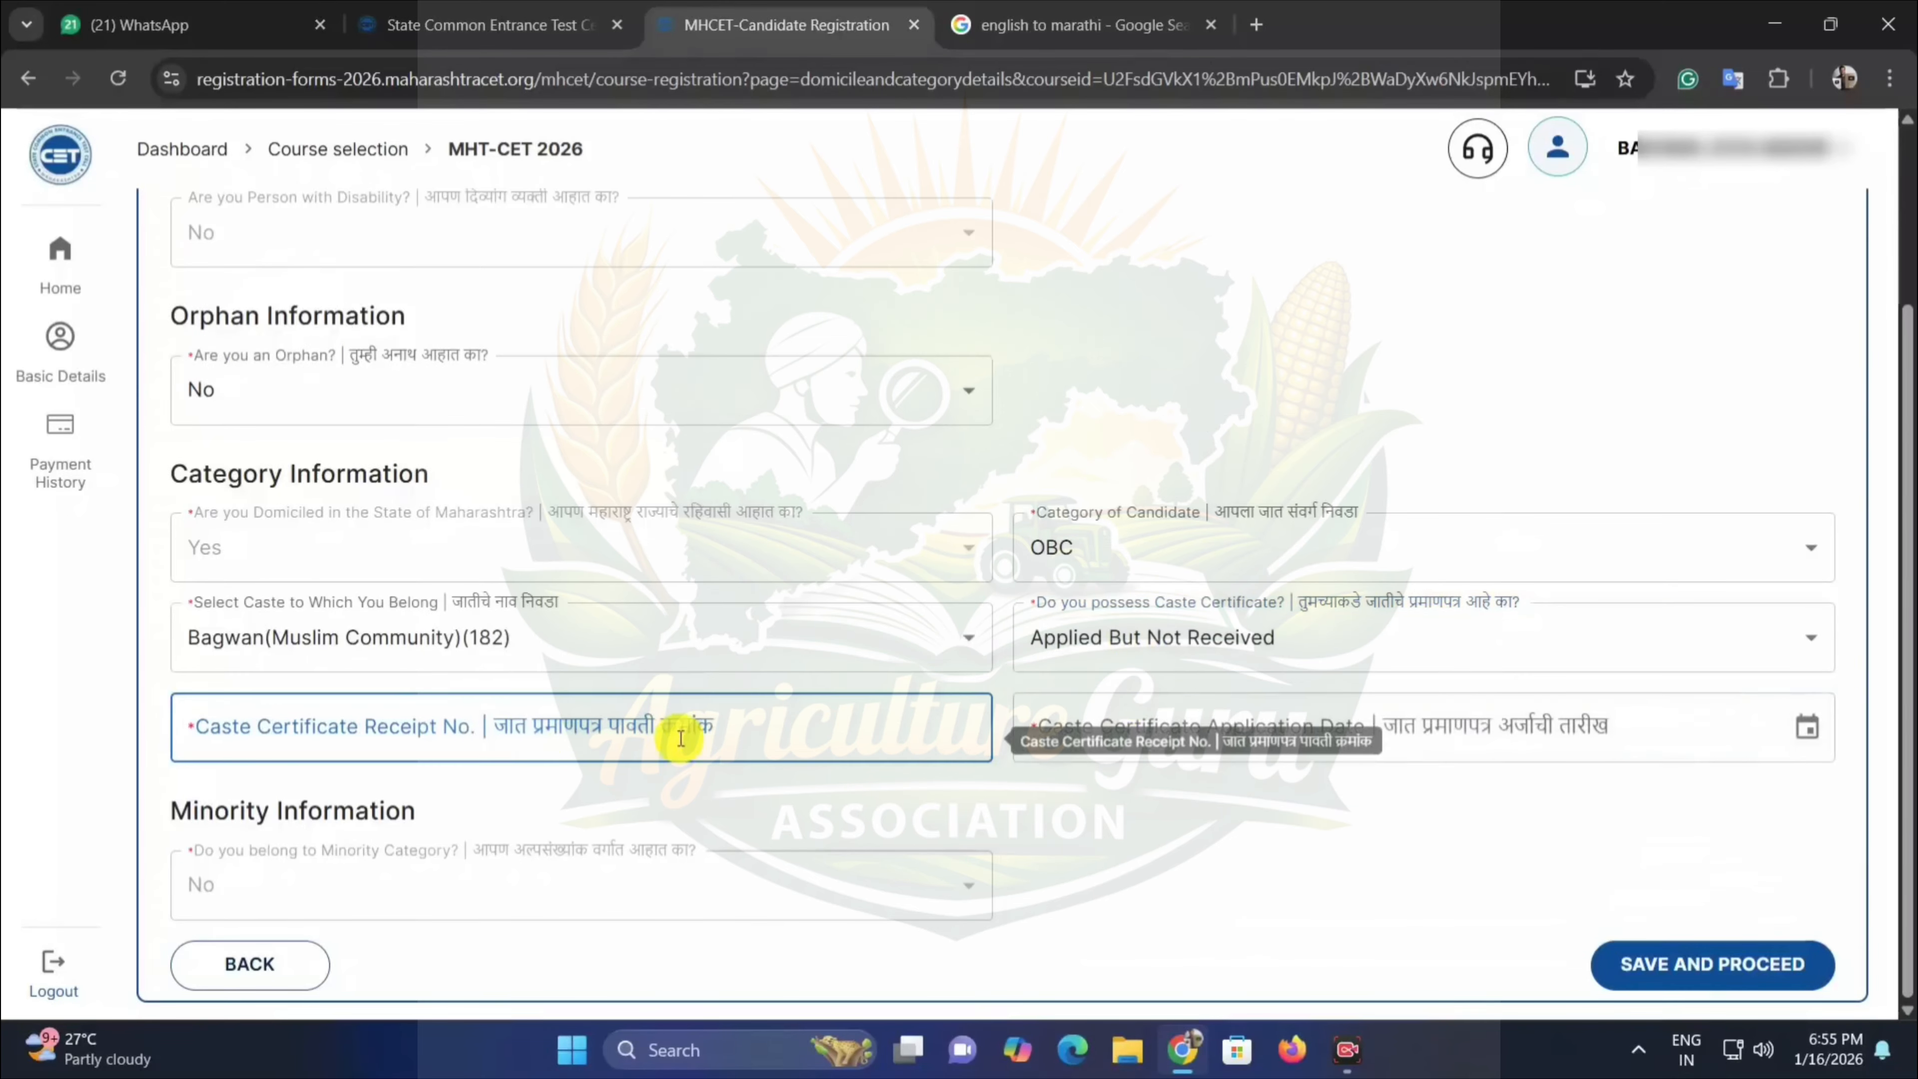
left_click(1063, 726)
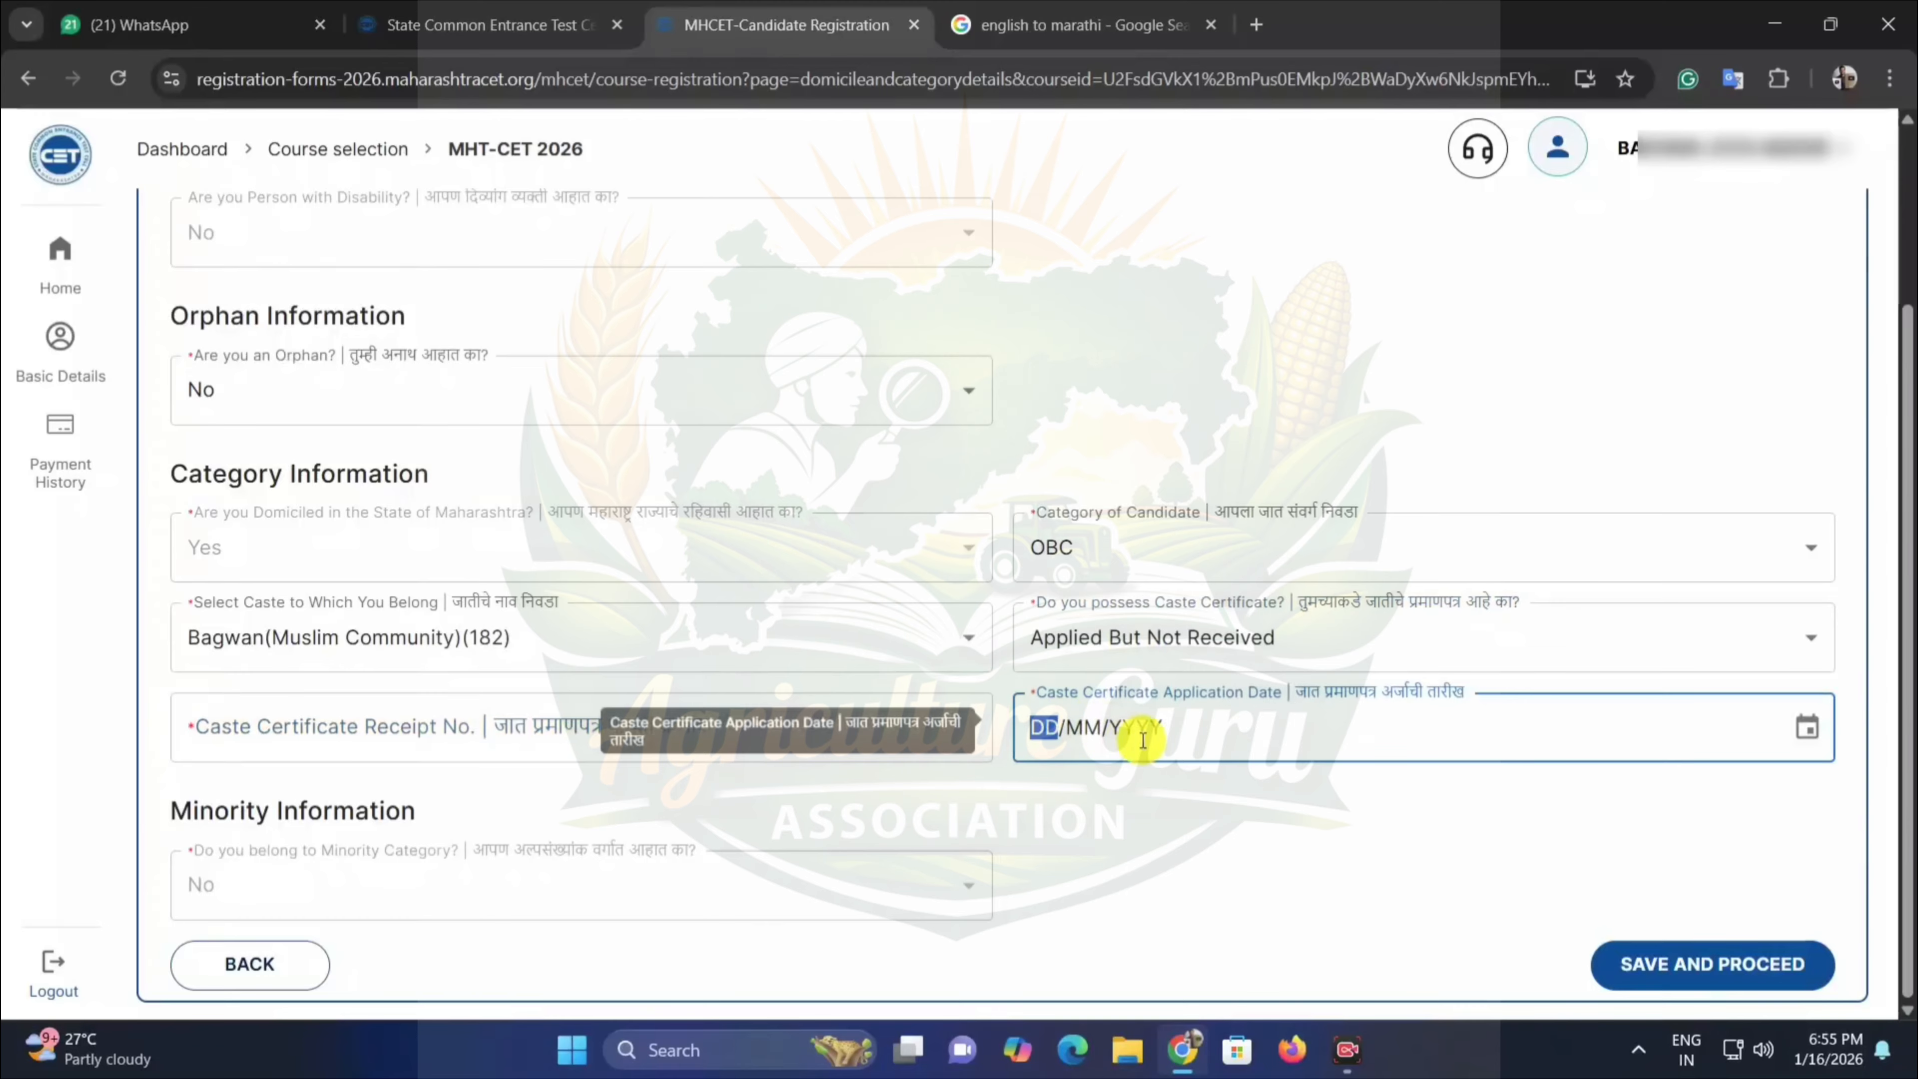
Try the Not Applied status for the caste certificate after going to its application date field.
left_click(1185, 784)
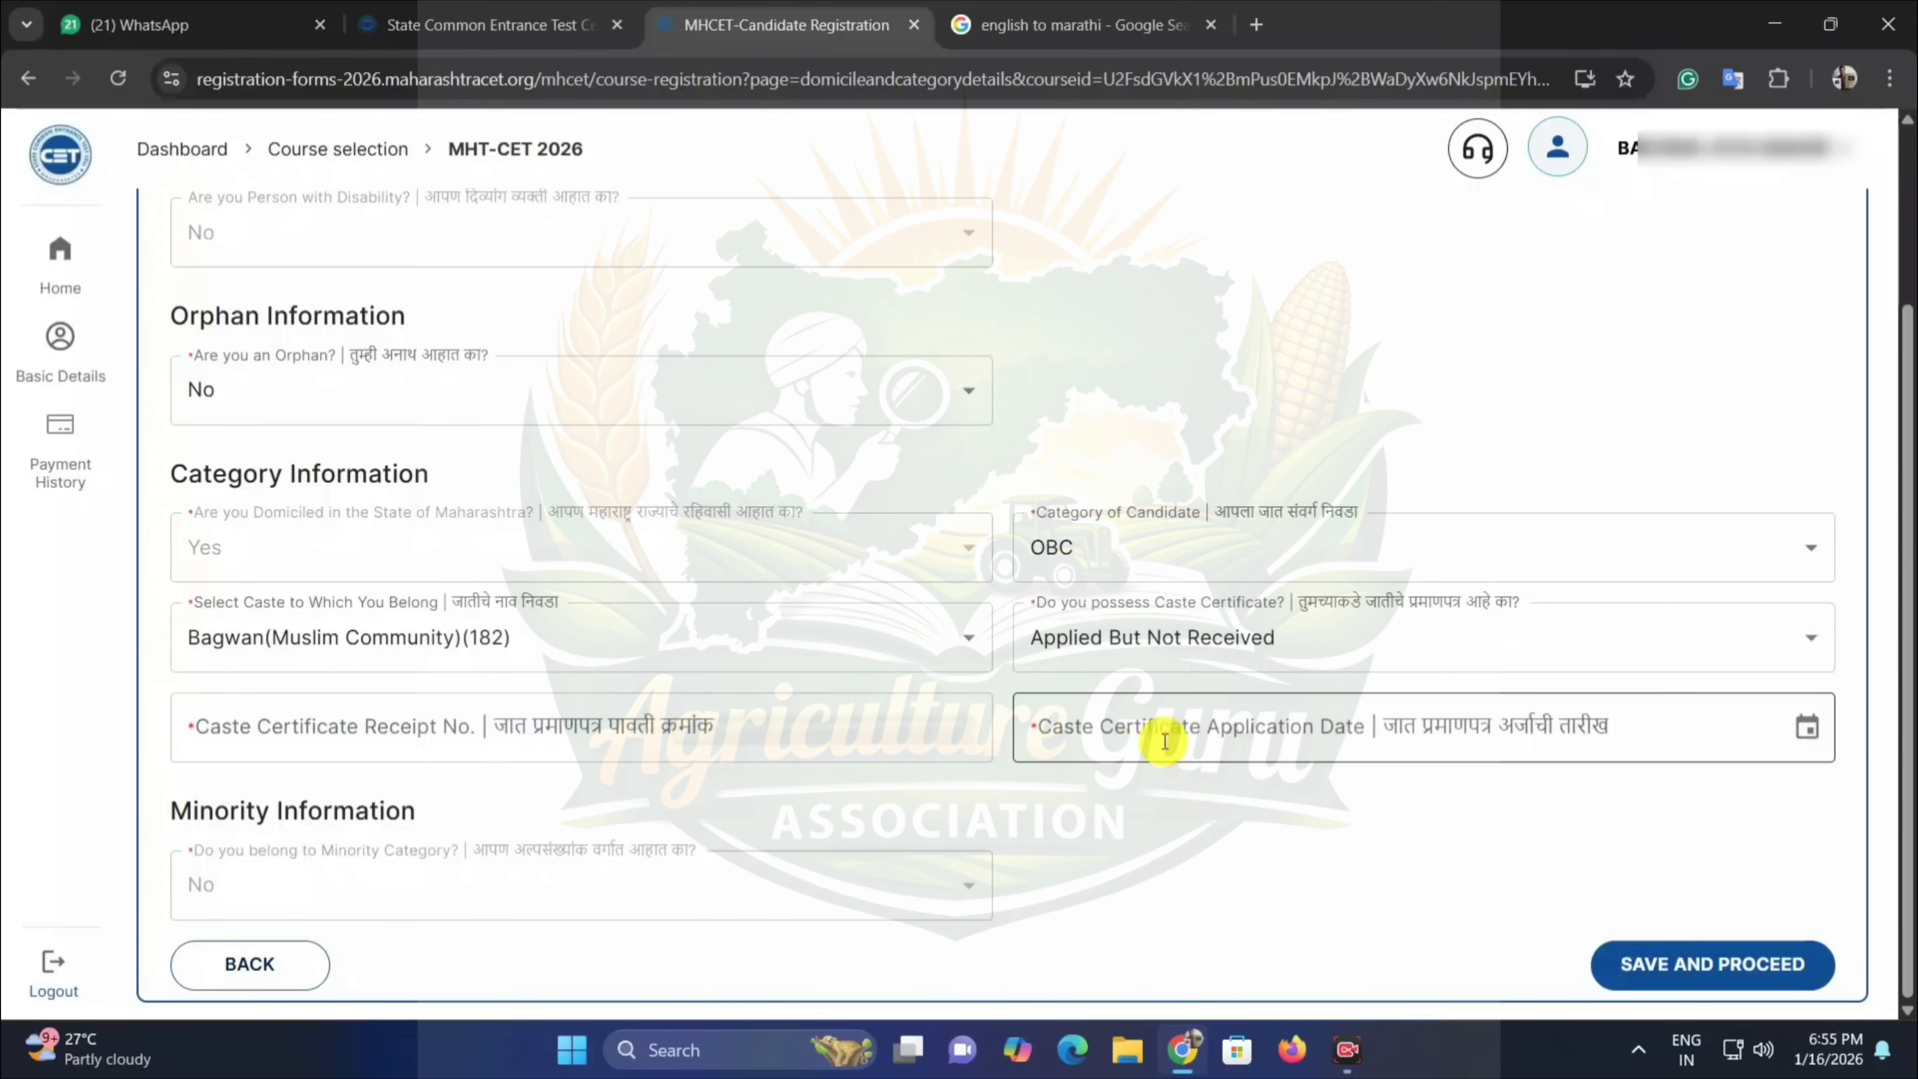
left_click(1211, 730)
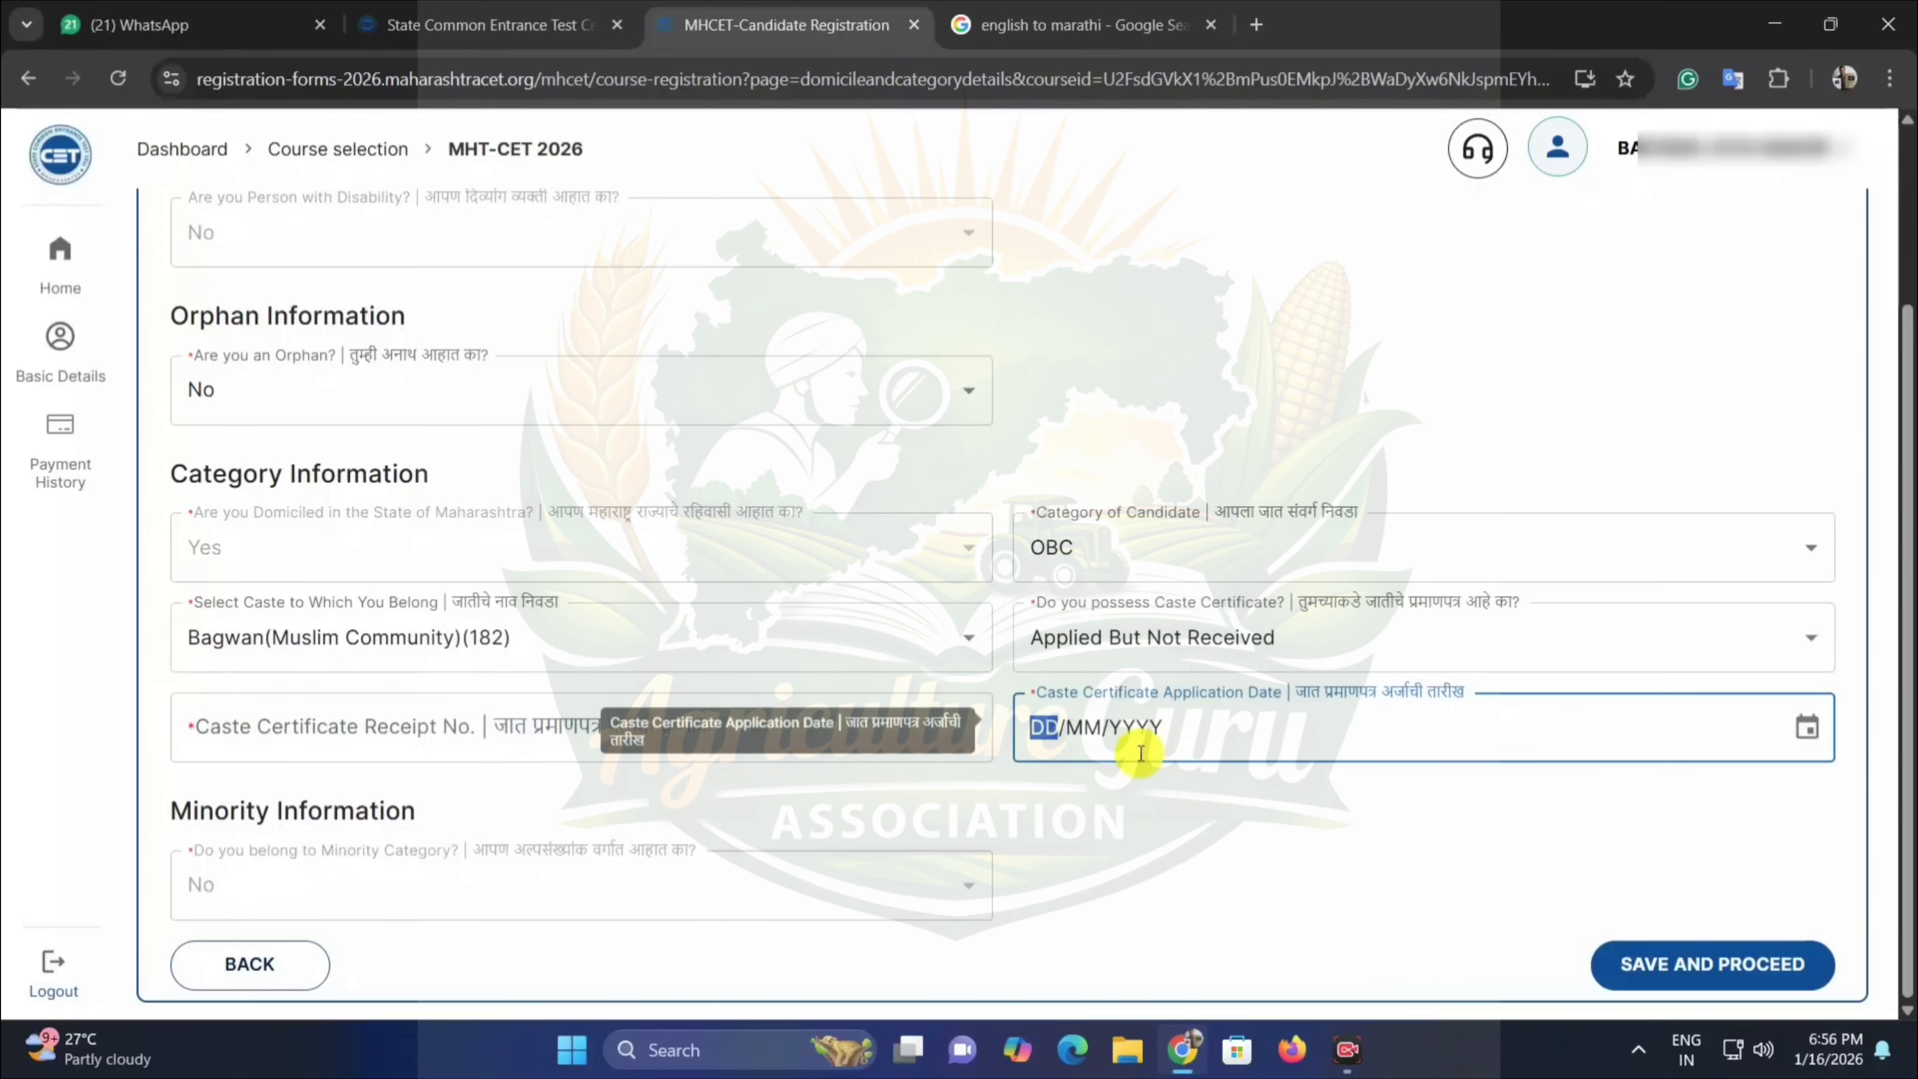
left_click(1156, 648)
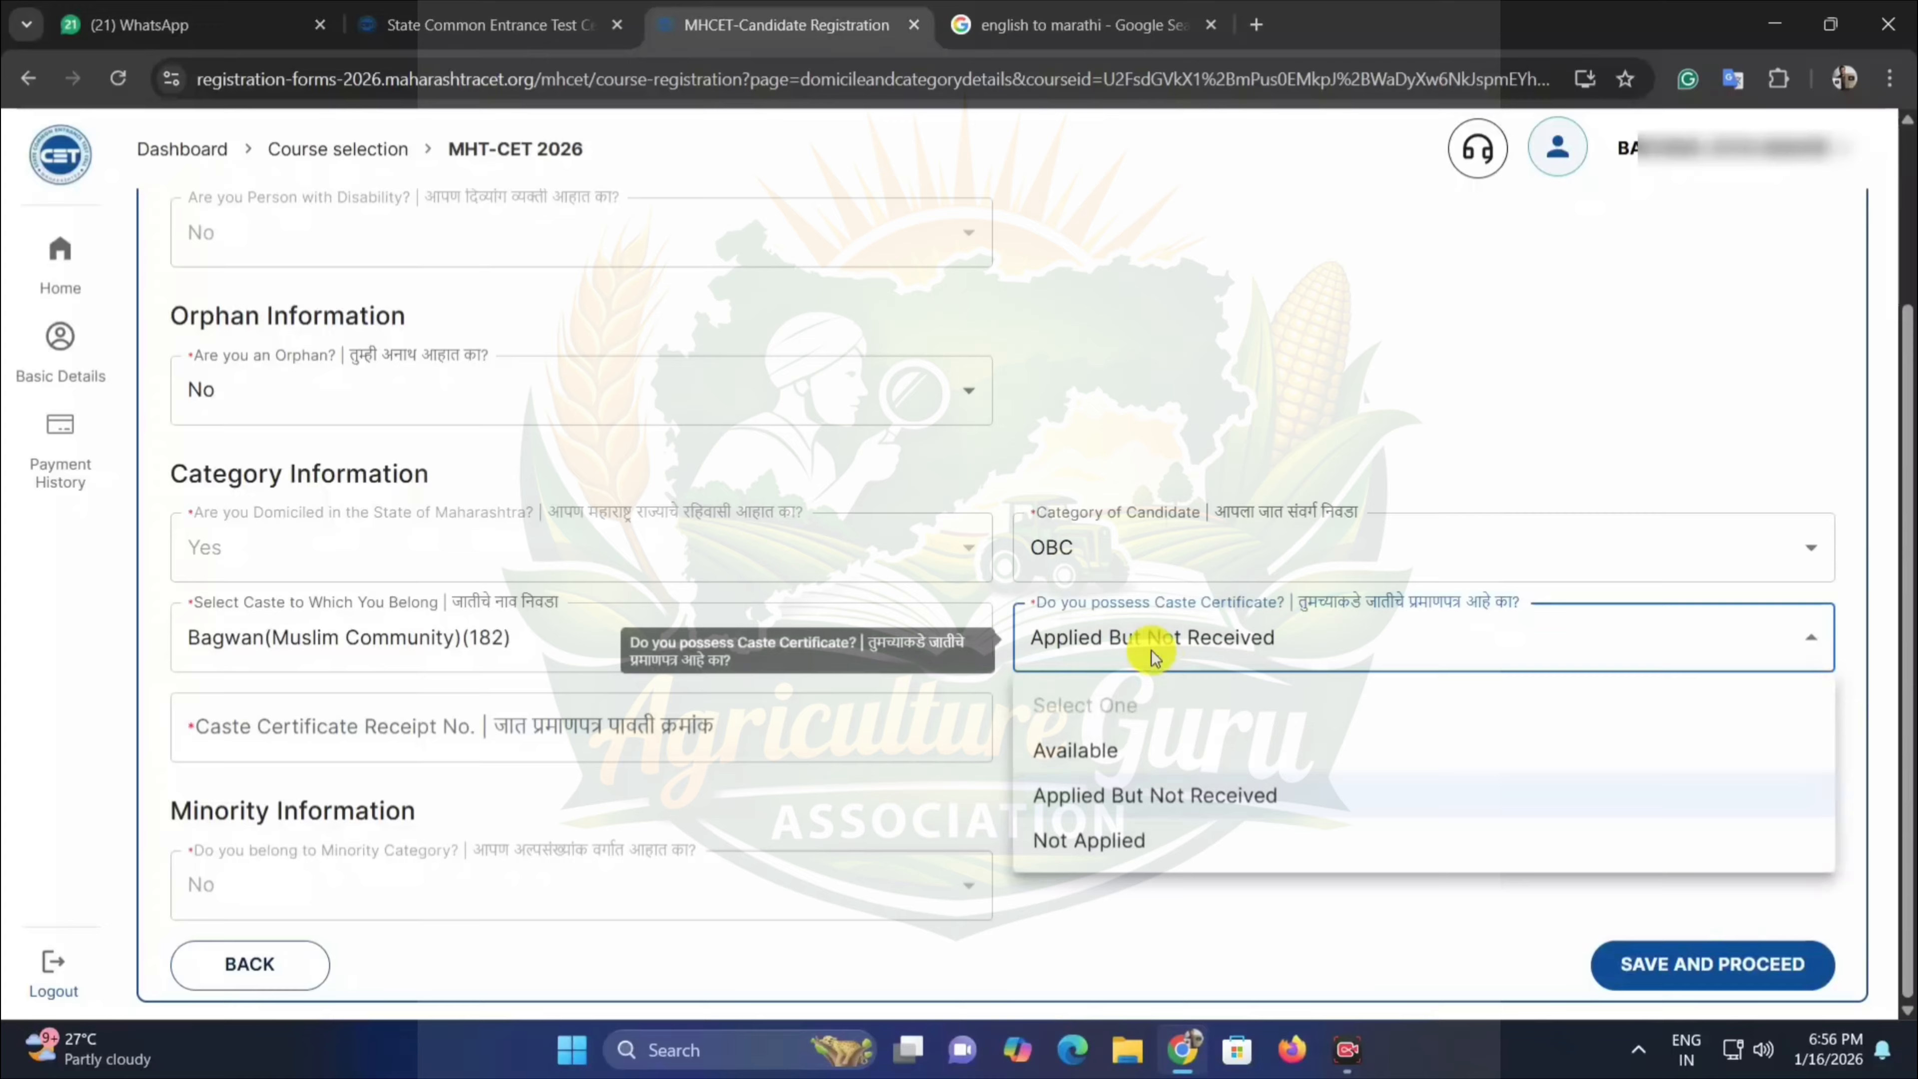
left_click(1128, 836)
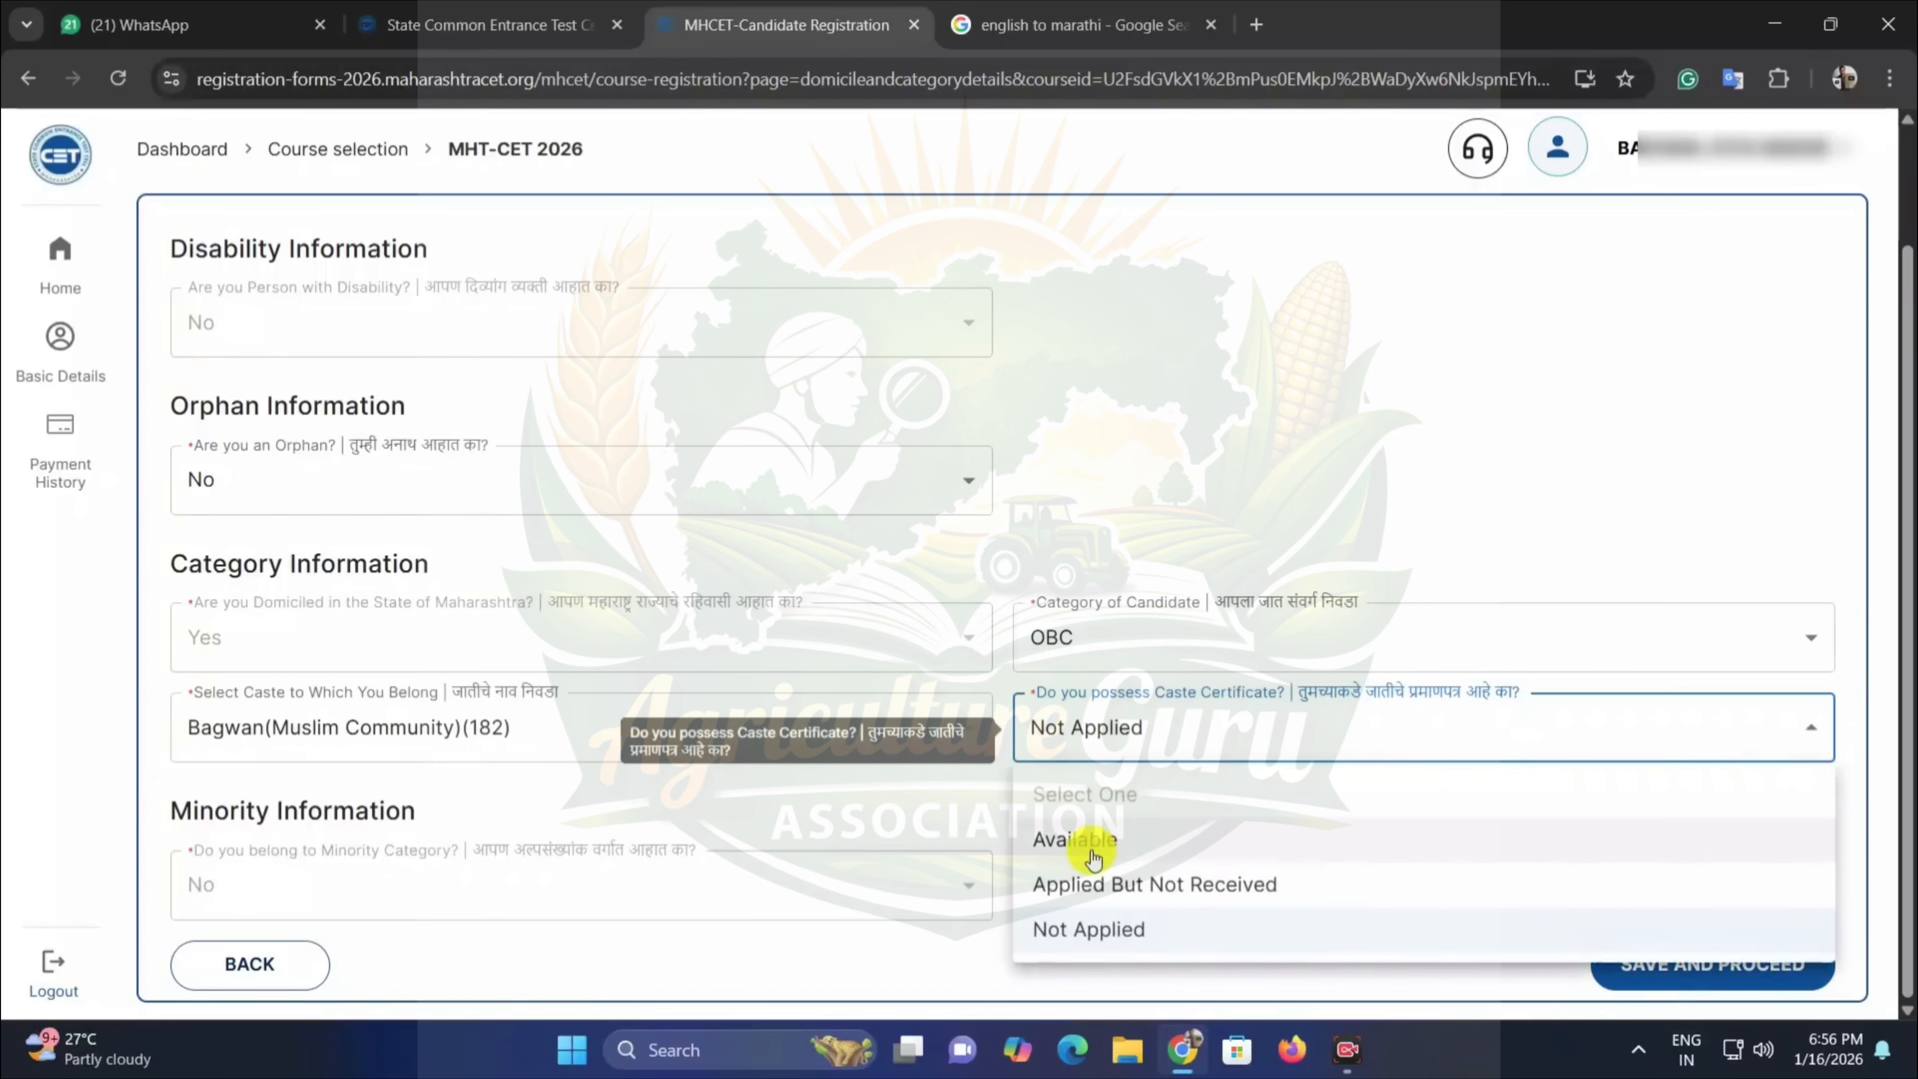
Set the caste certificate status to Available and visit the caste certificate number field, leaving it empty.
left_click(1089, 846)
scroll(1011, 672, "down", 2)
scroll(1012, 672, "down", 1)
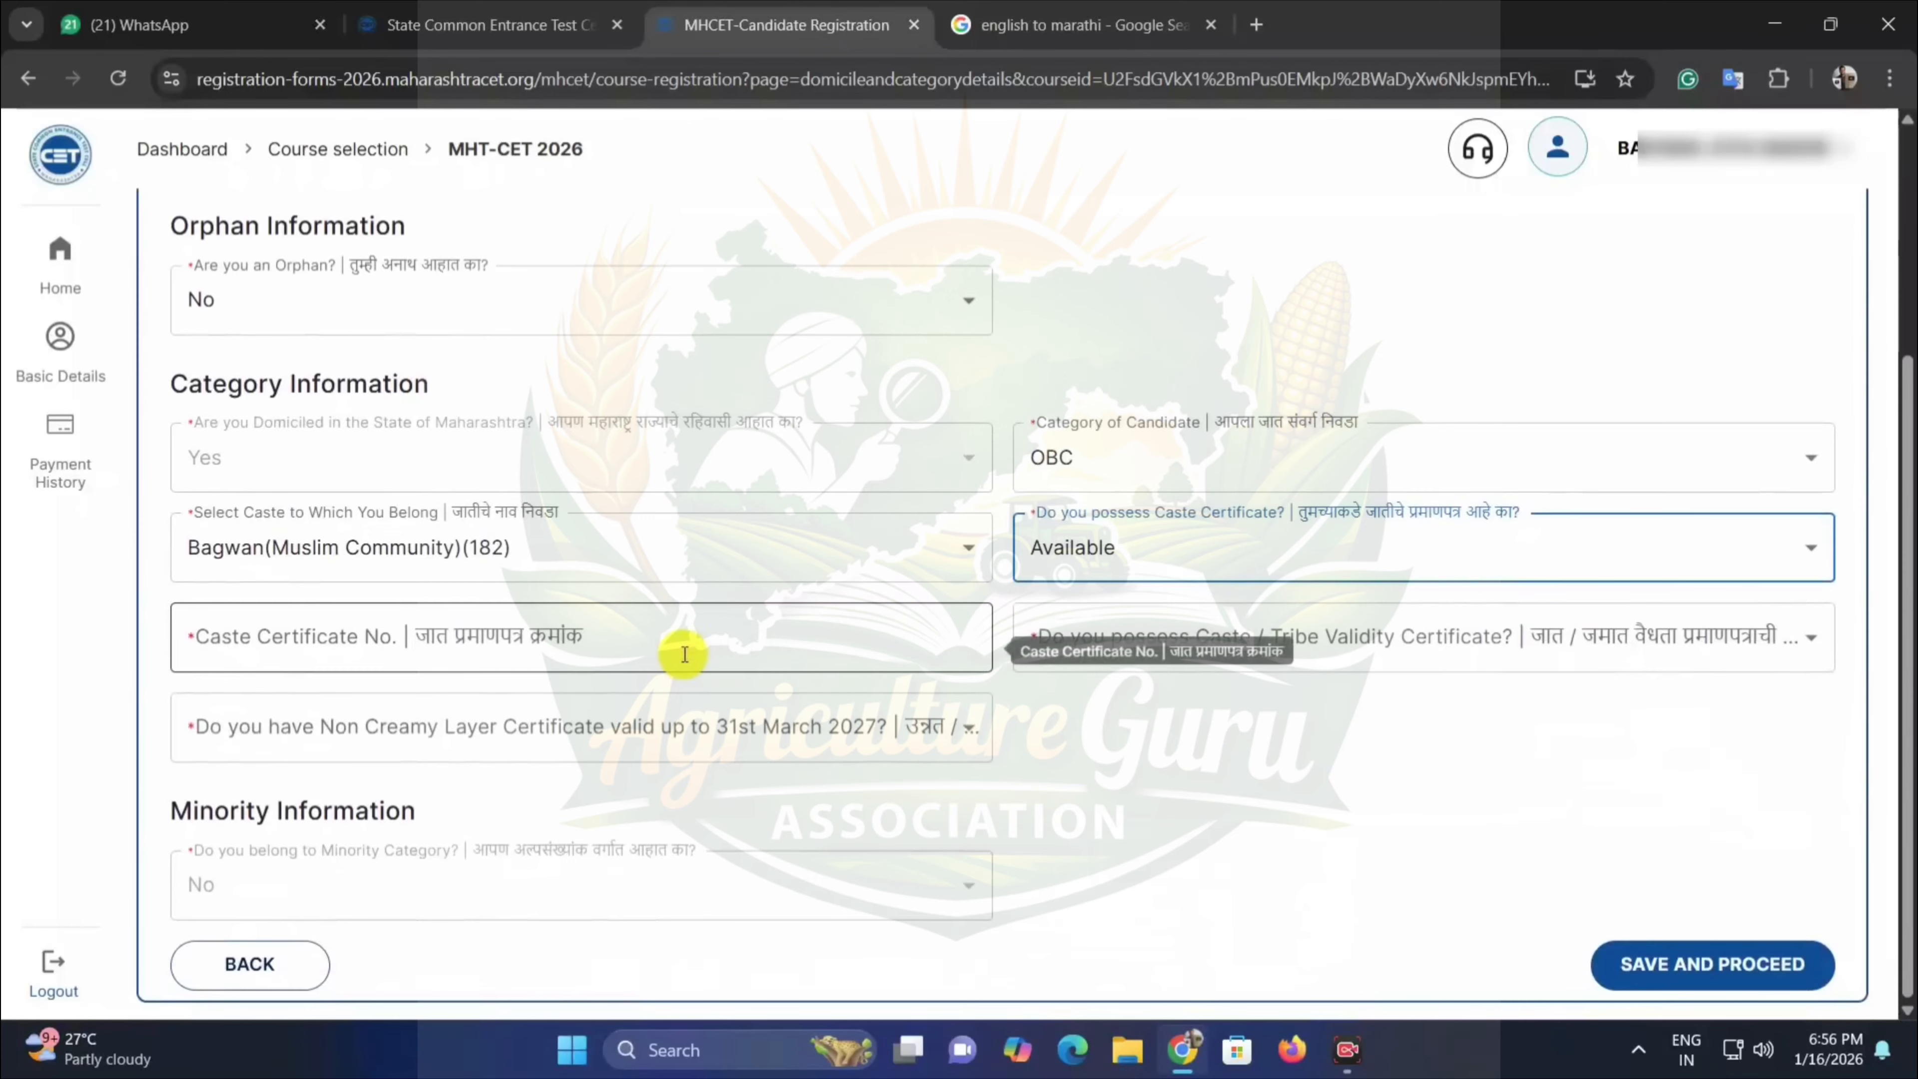
left_click(671, 654)
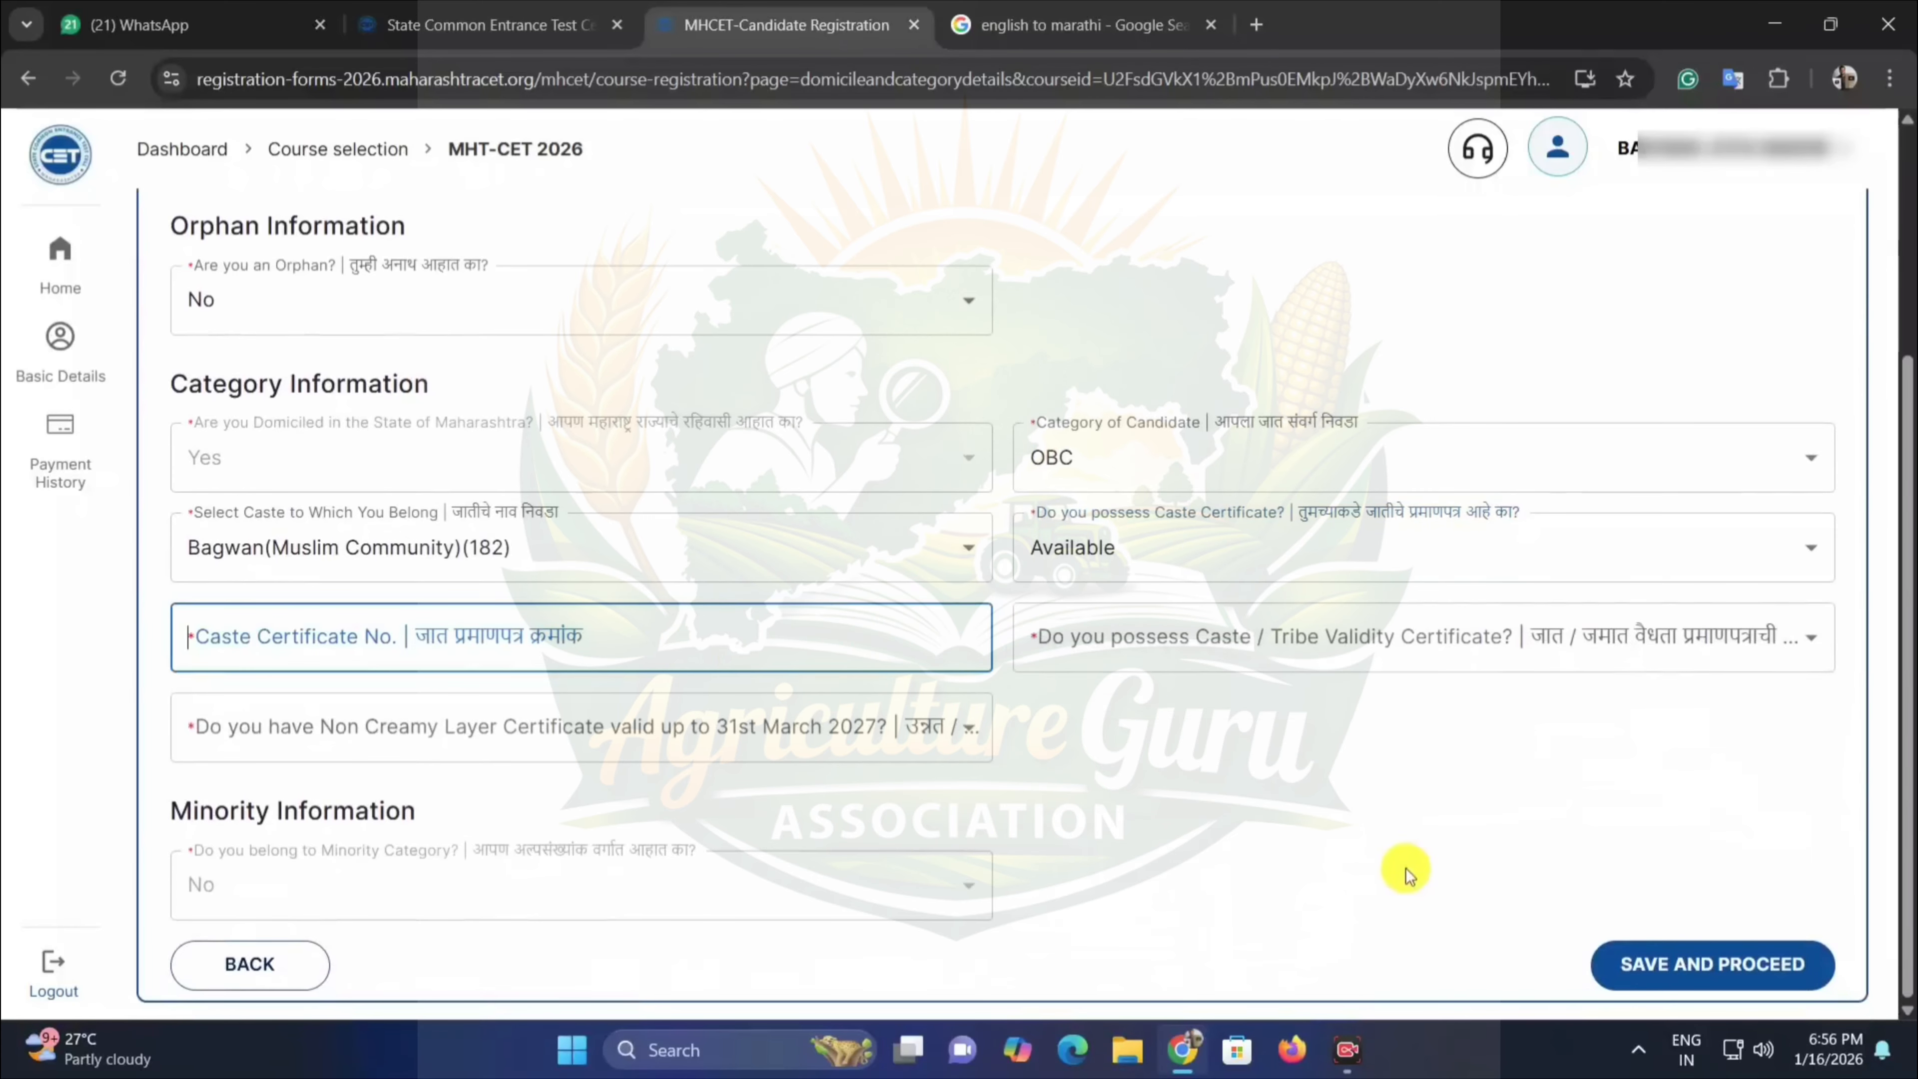
left_click(1538, 998)
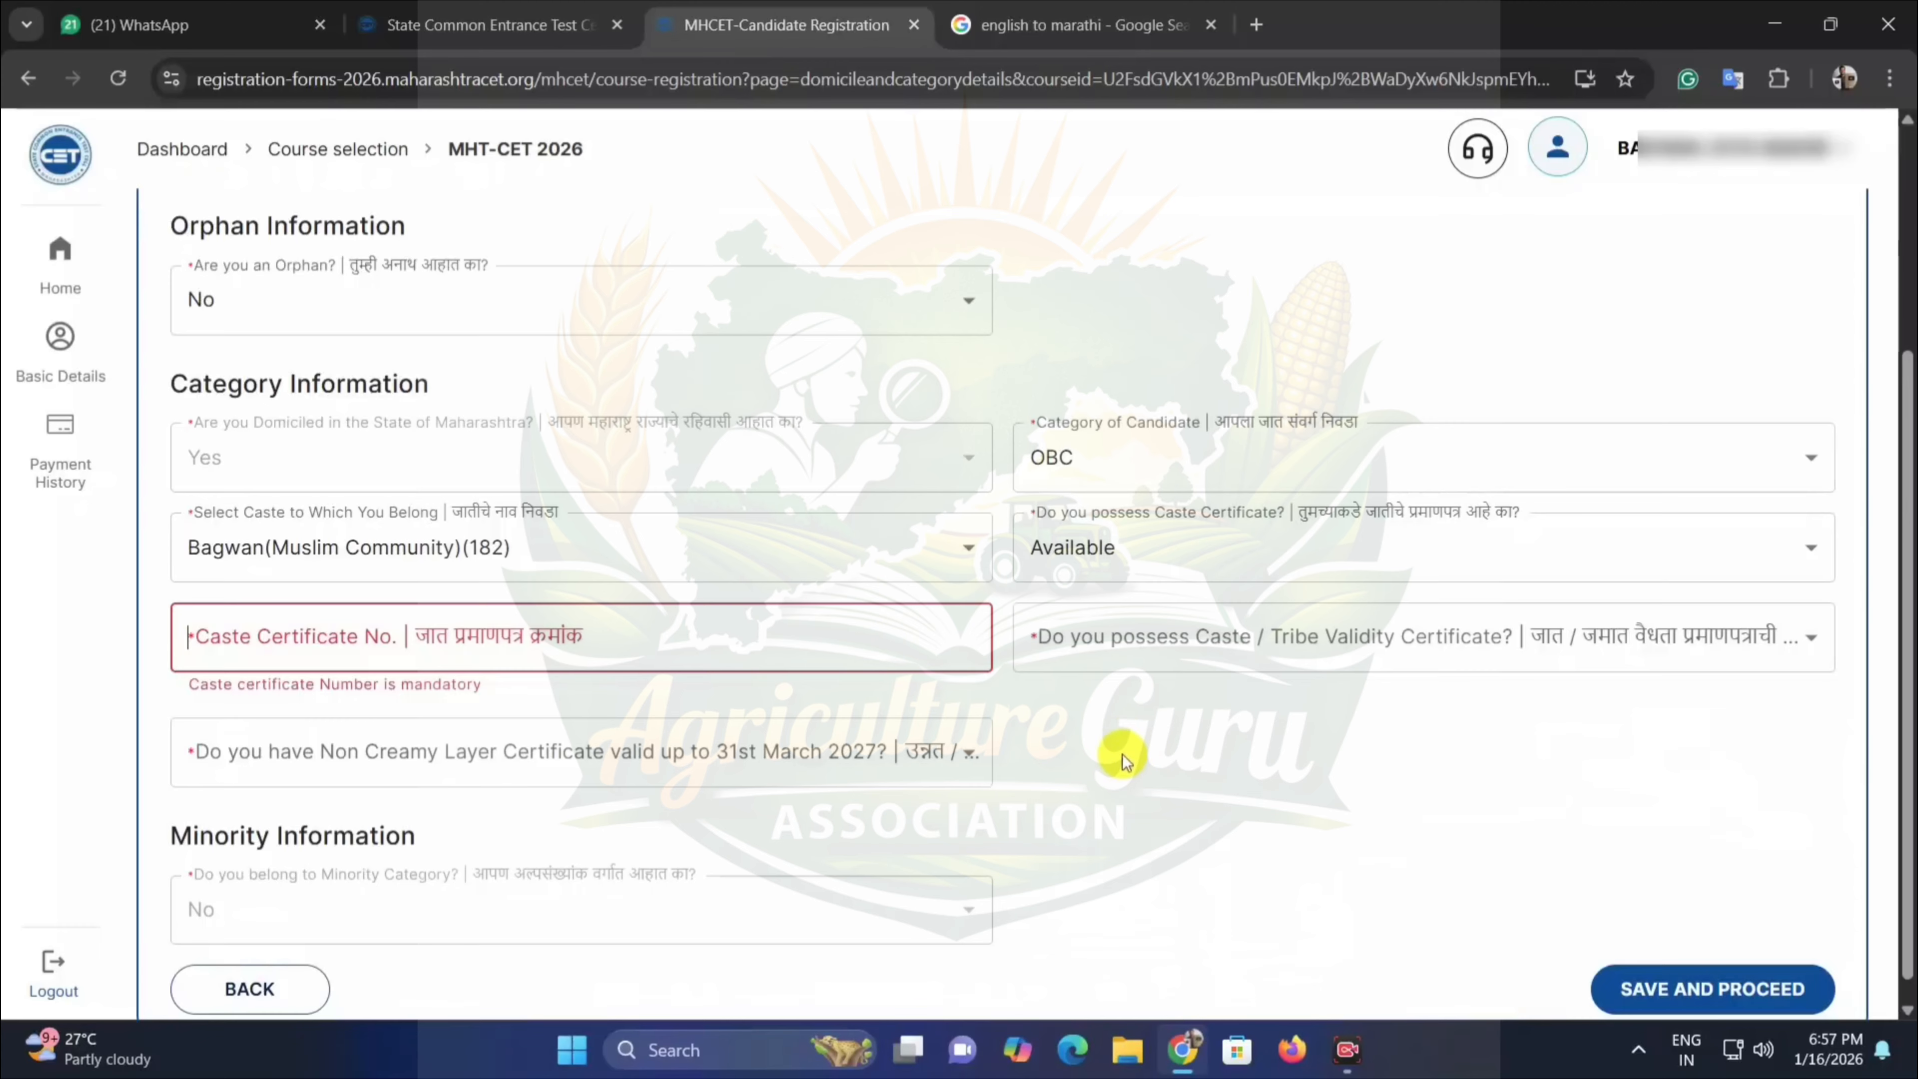
Set the Caste / Tribe Validity Certificate status to Applied But Not Received and go through its application number and date fields.
left_click(1108, 640)
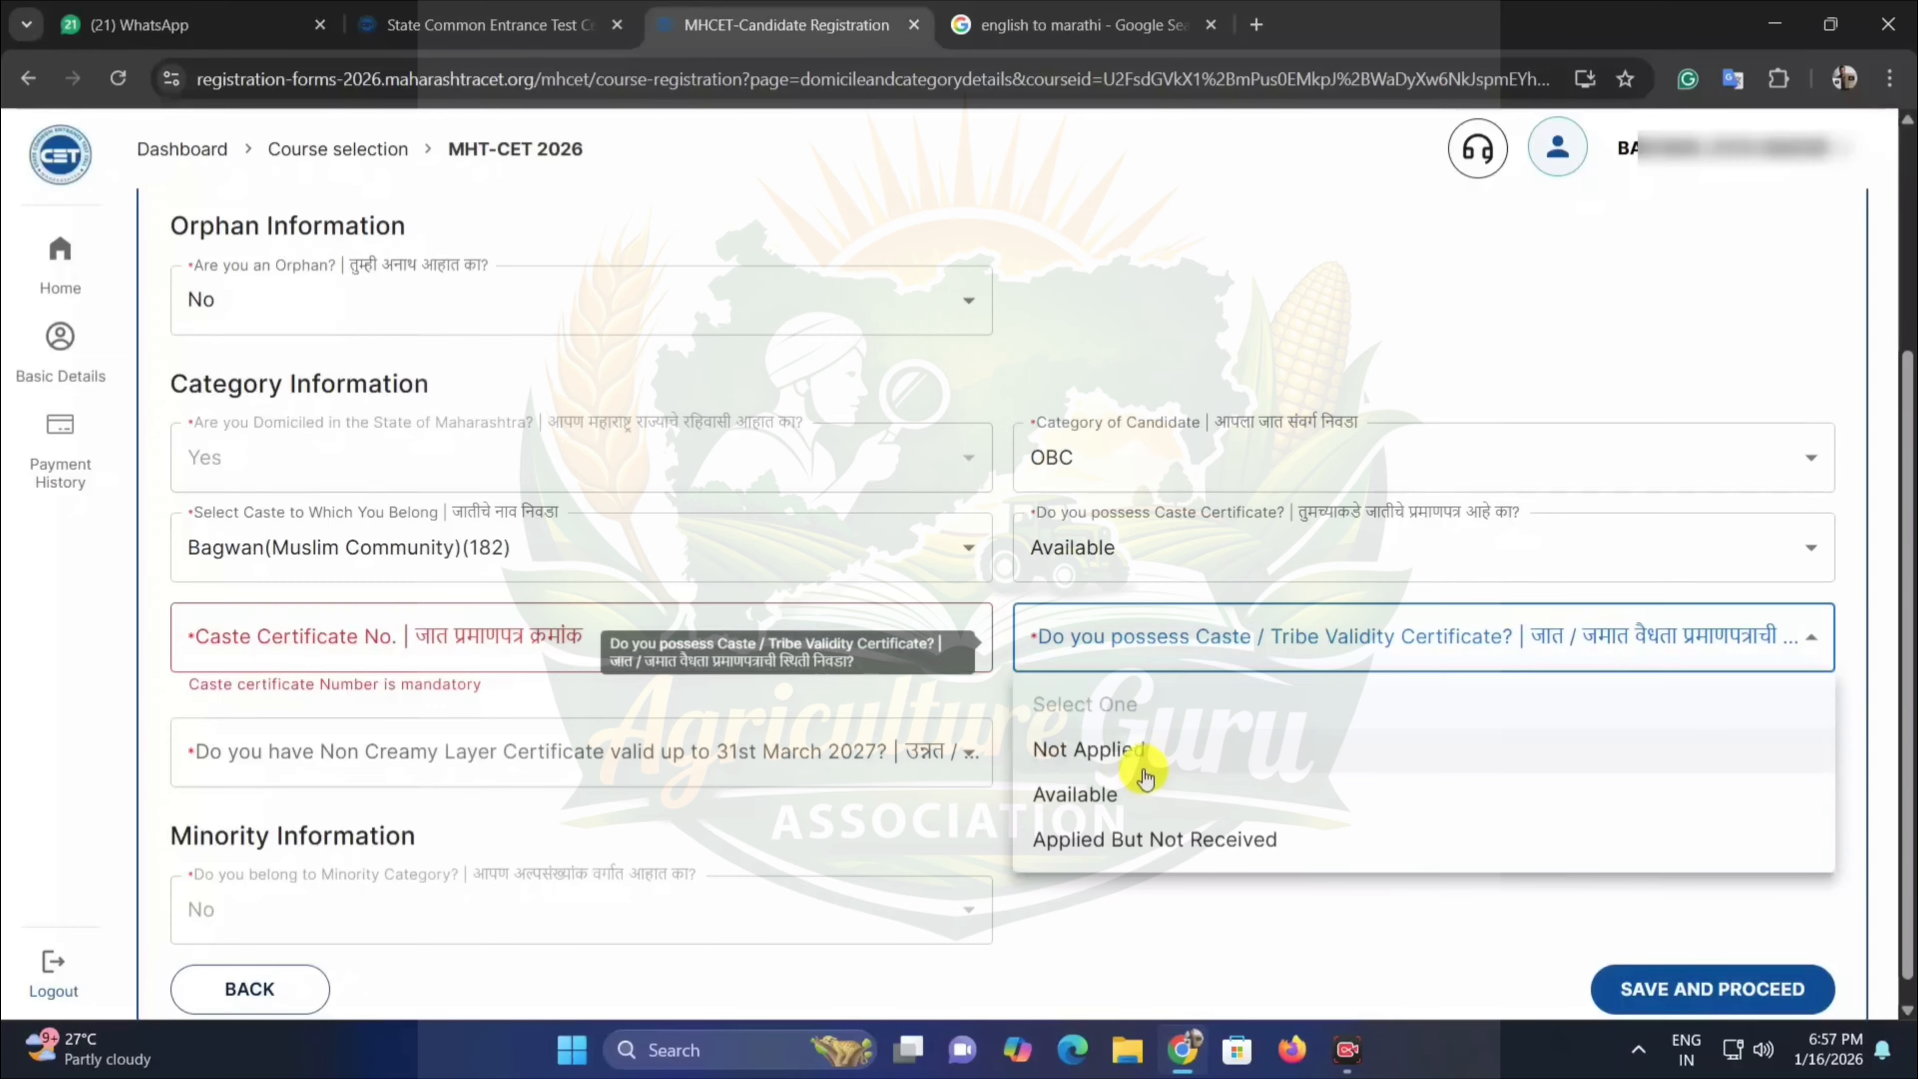
left_click(1152, 840)
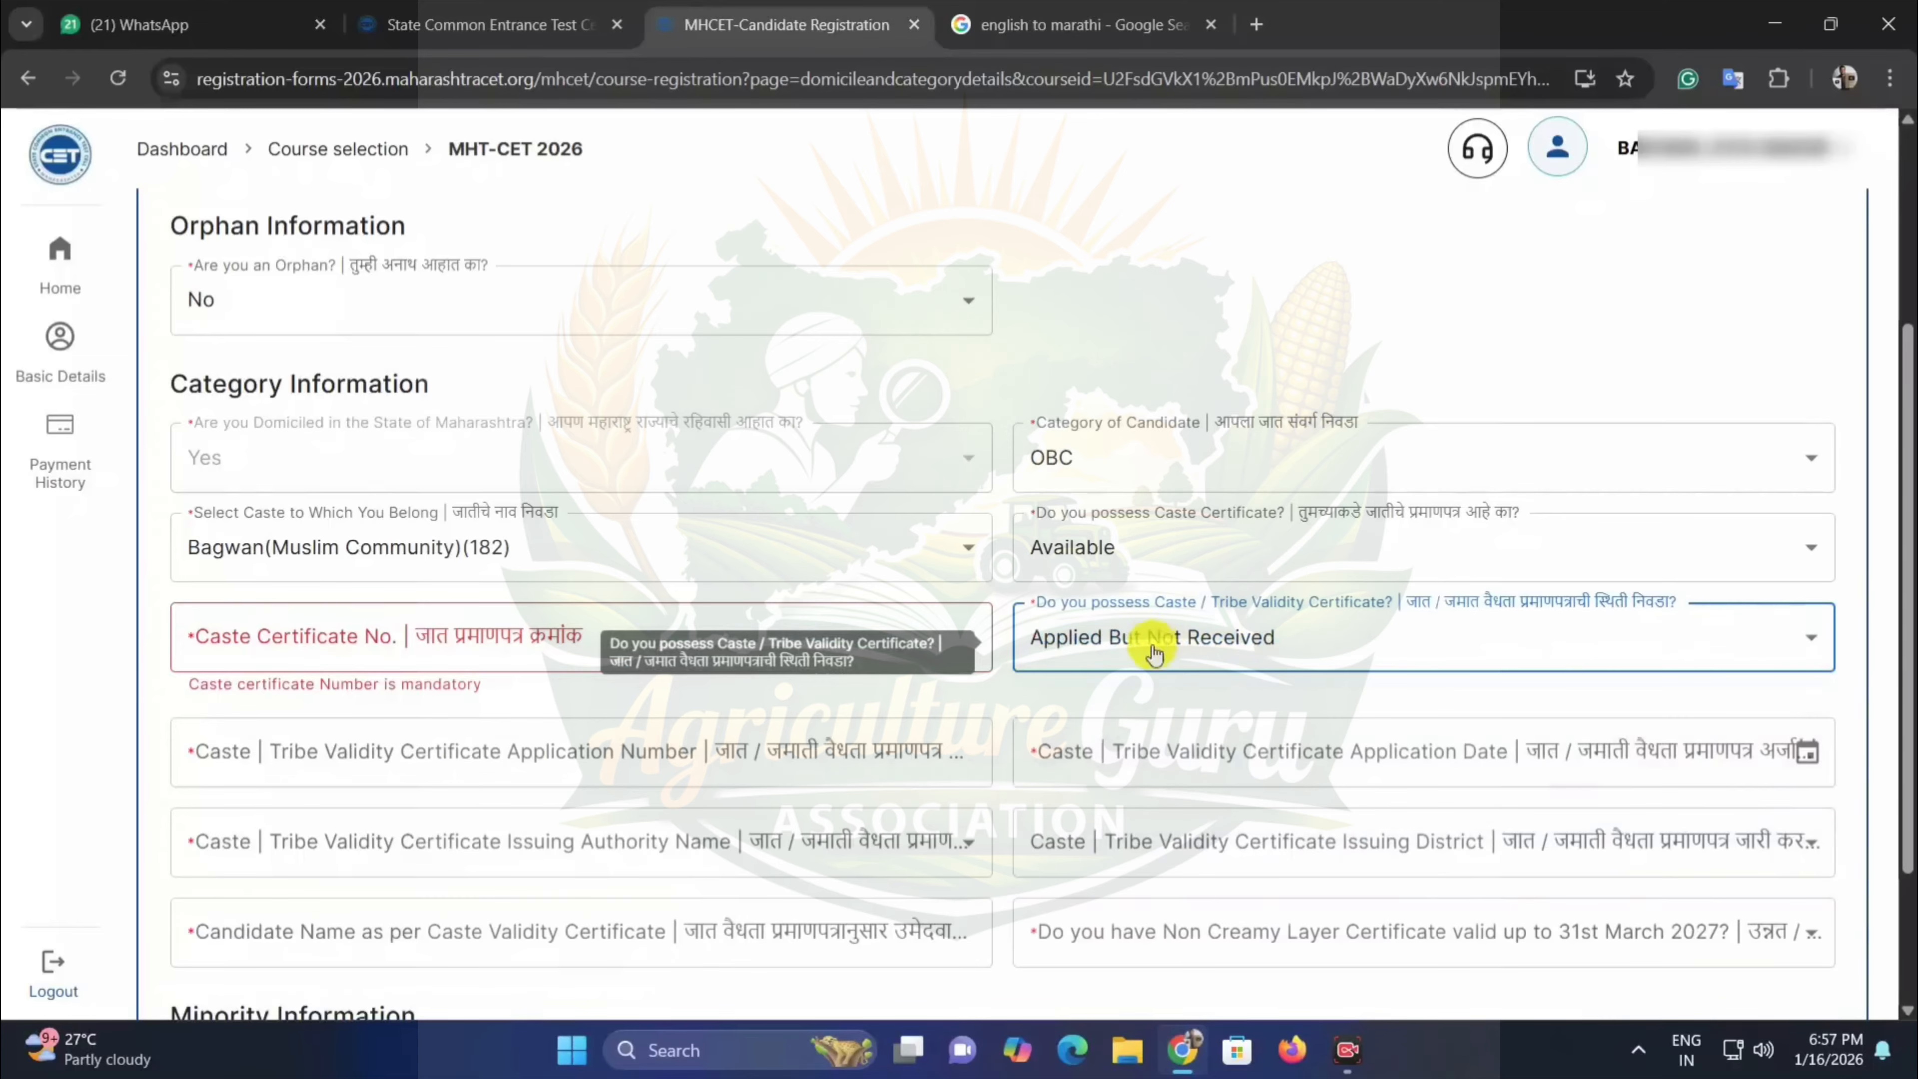
scroll(1186, 657, "down", 2)
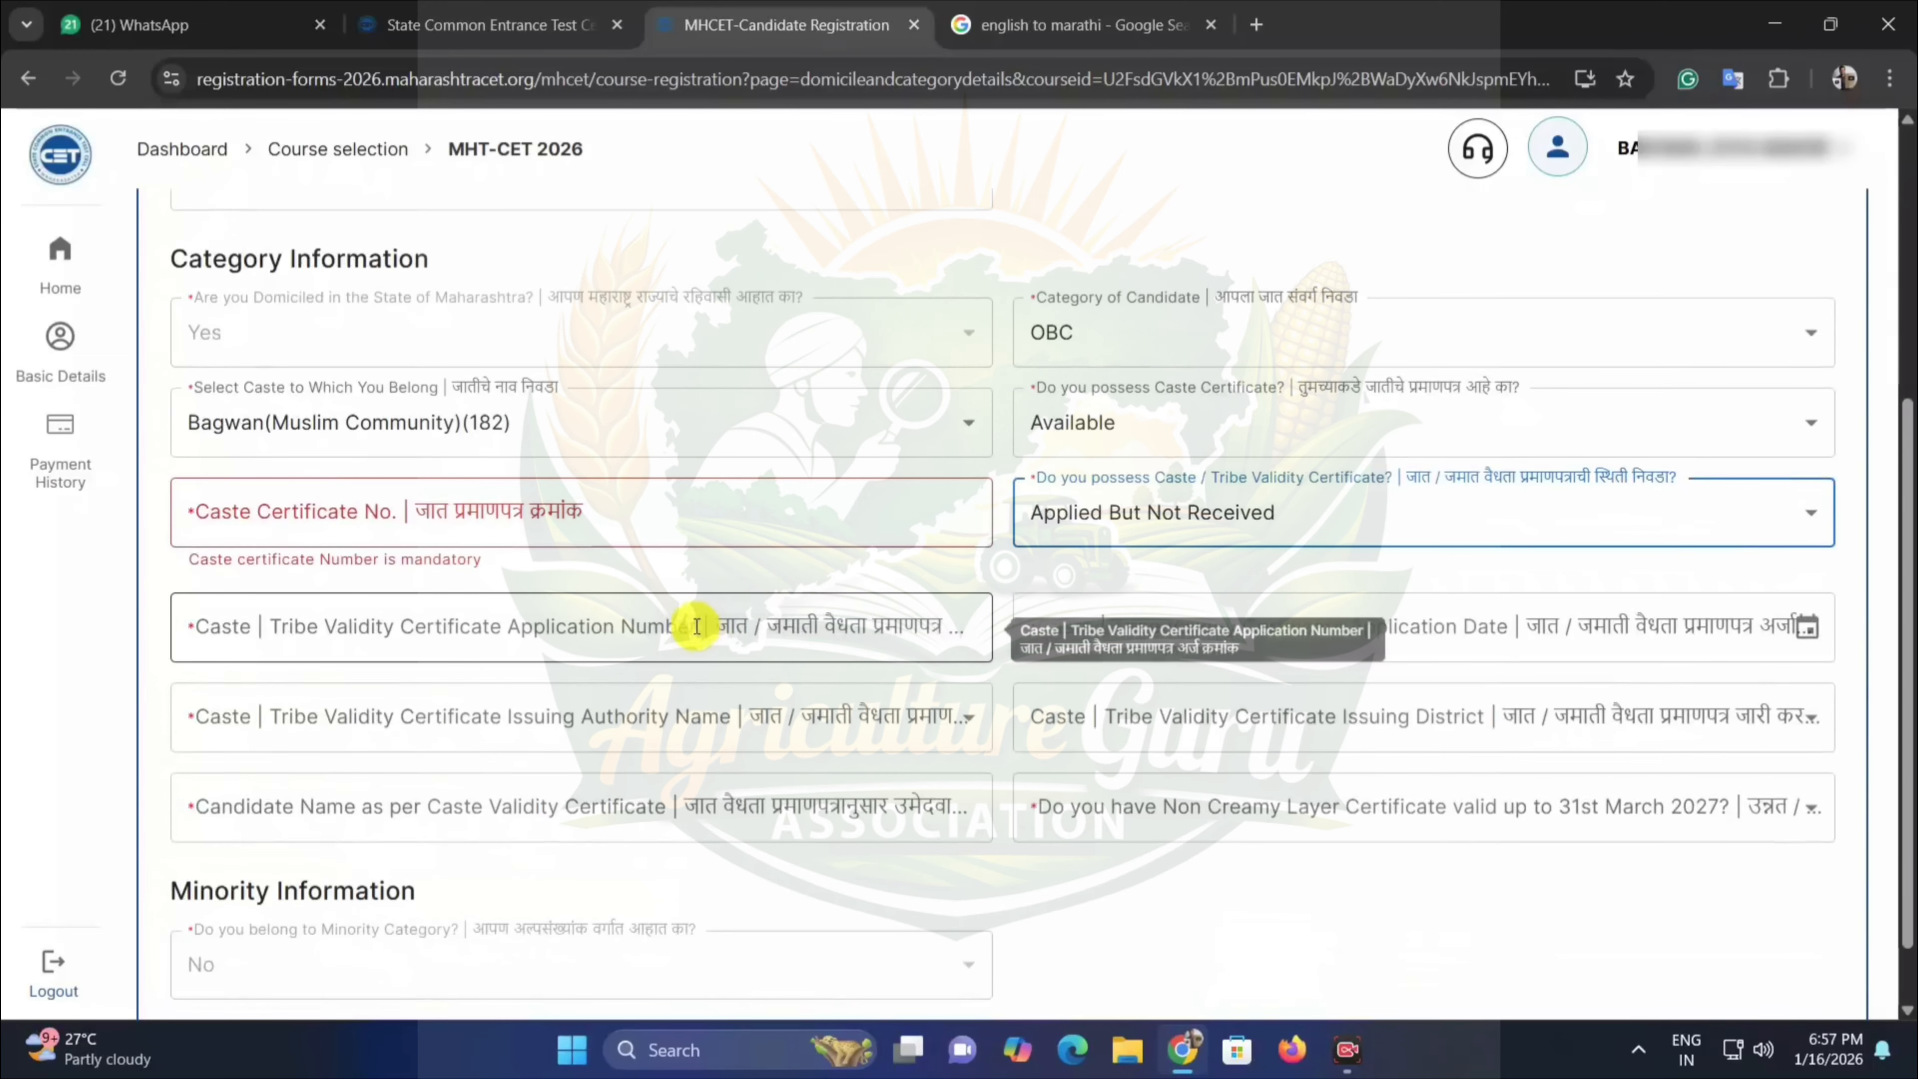
left_click(711, 630)
scroll(717, 660, "down", 1)
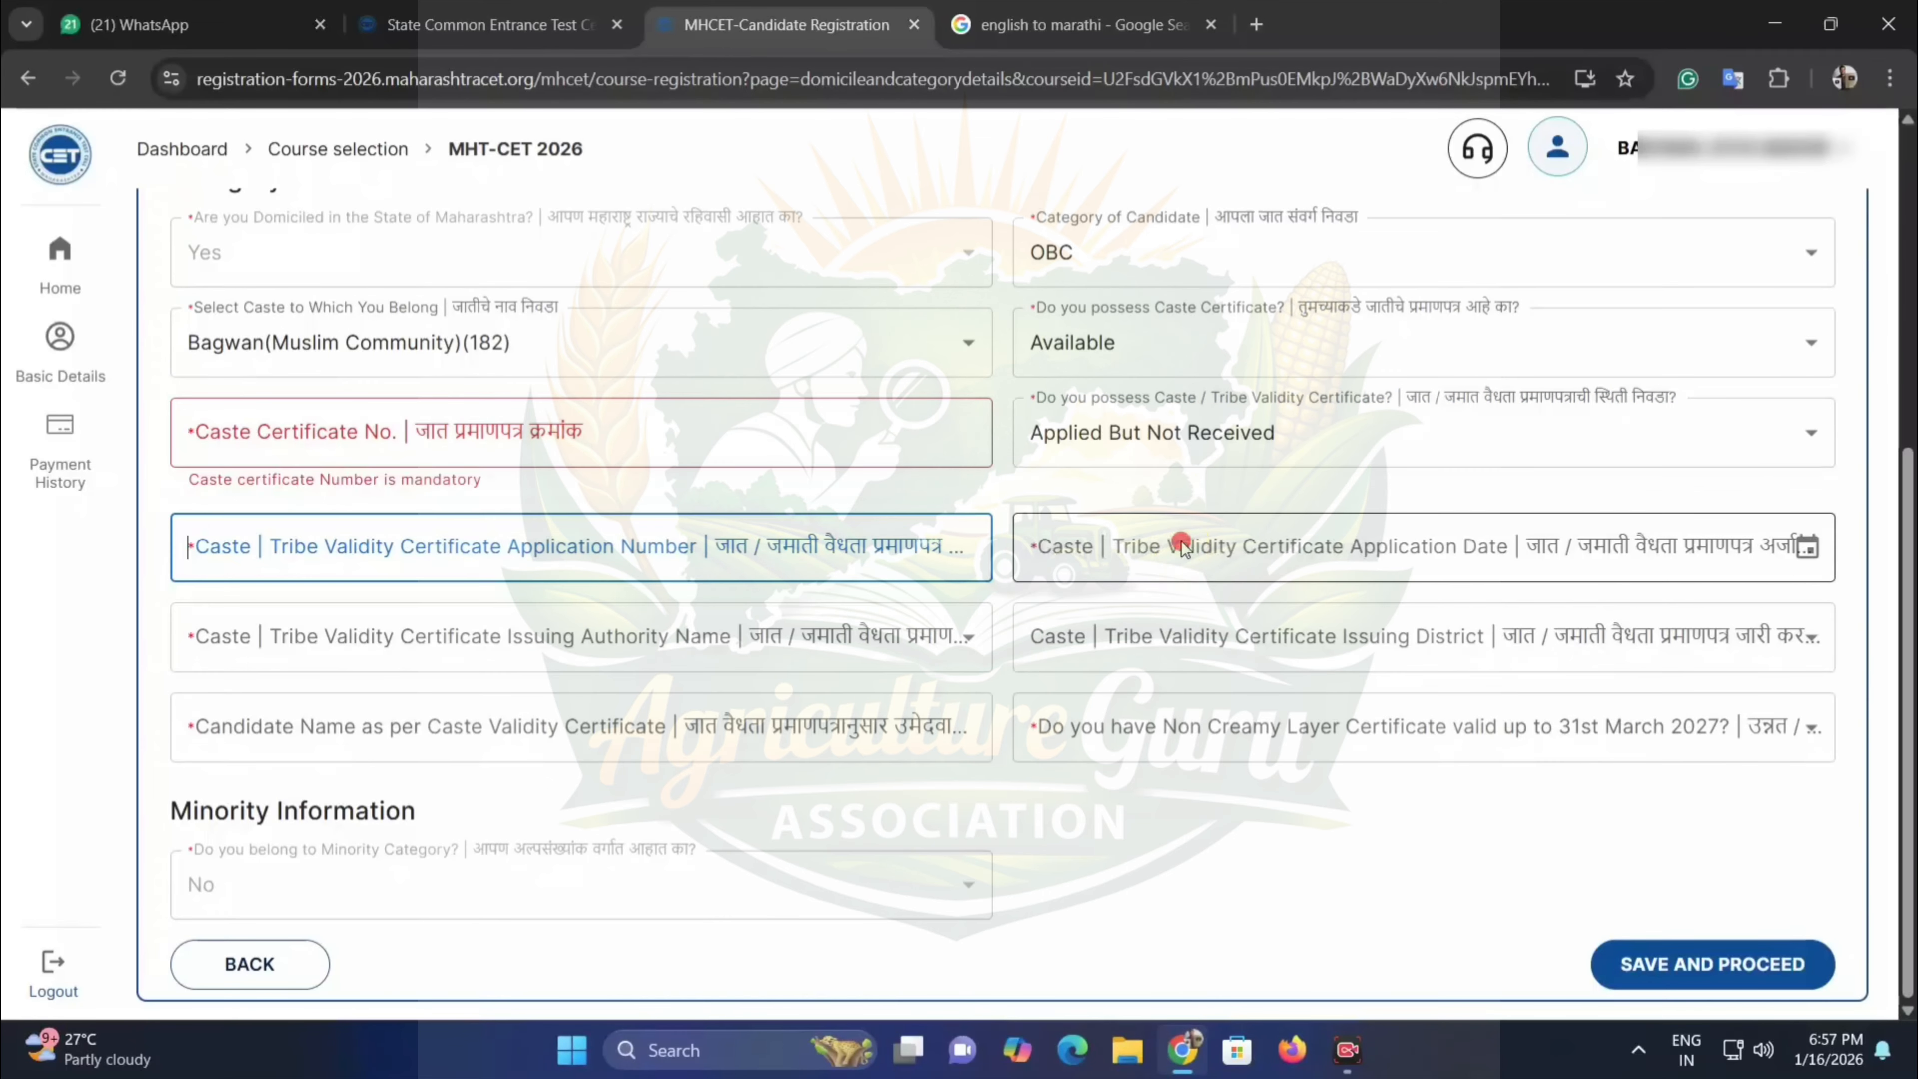
left_click(1182, 542)
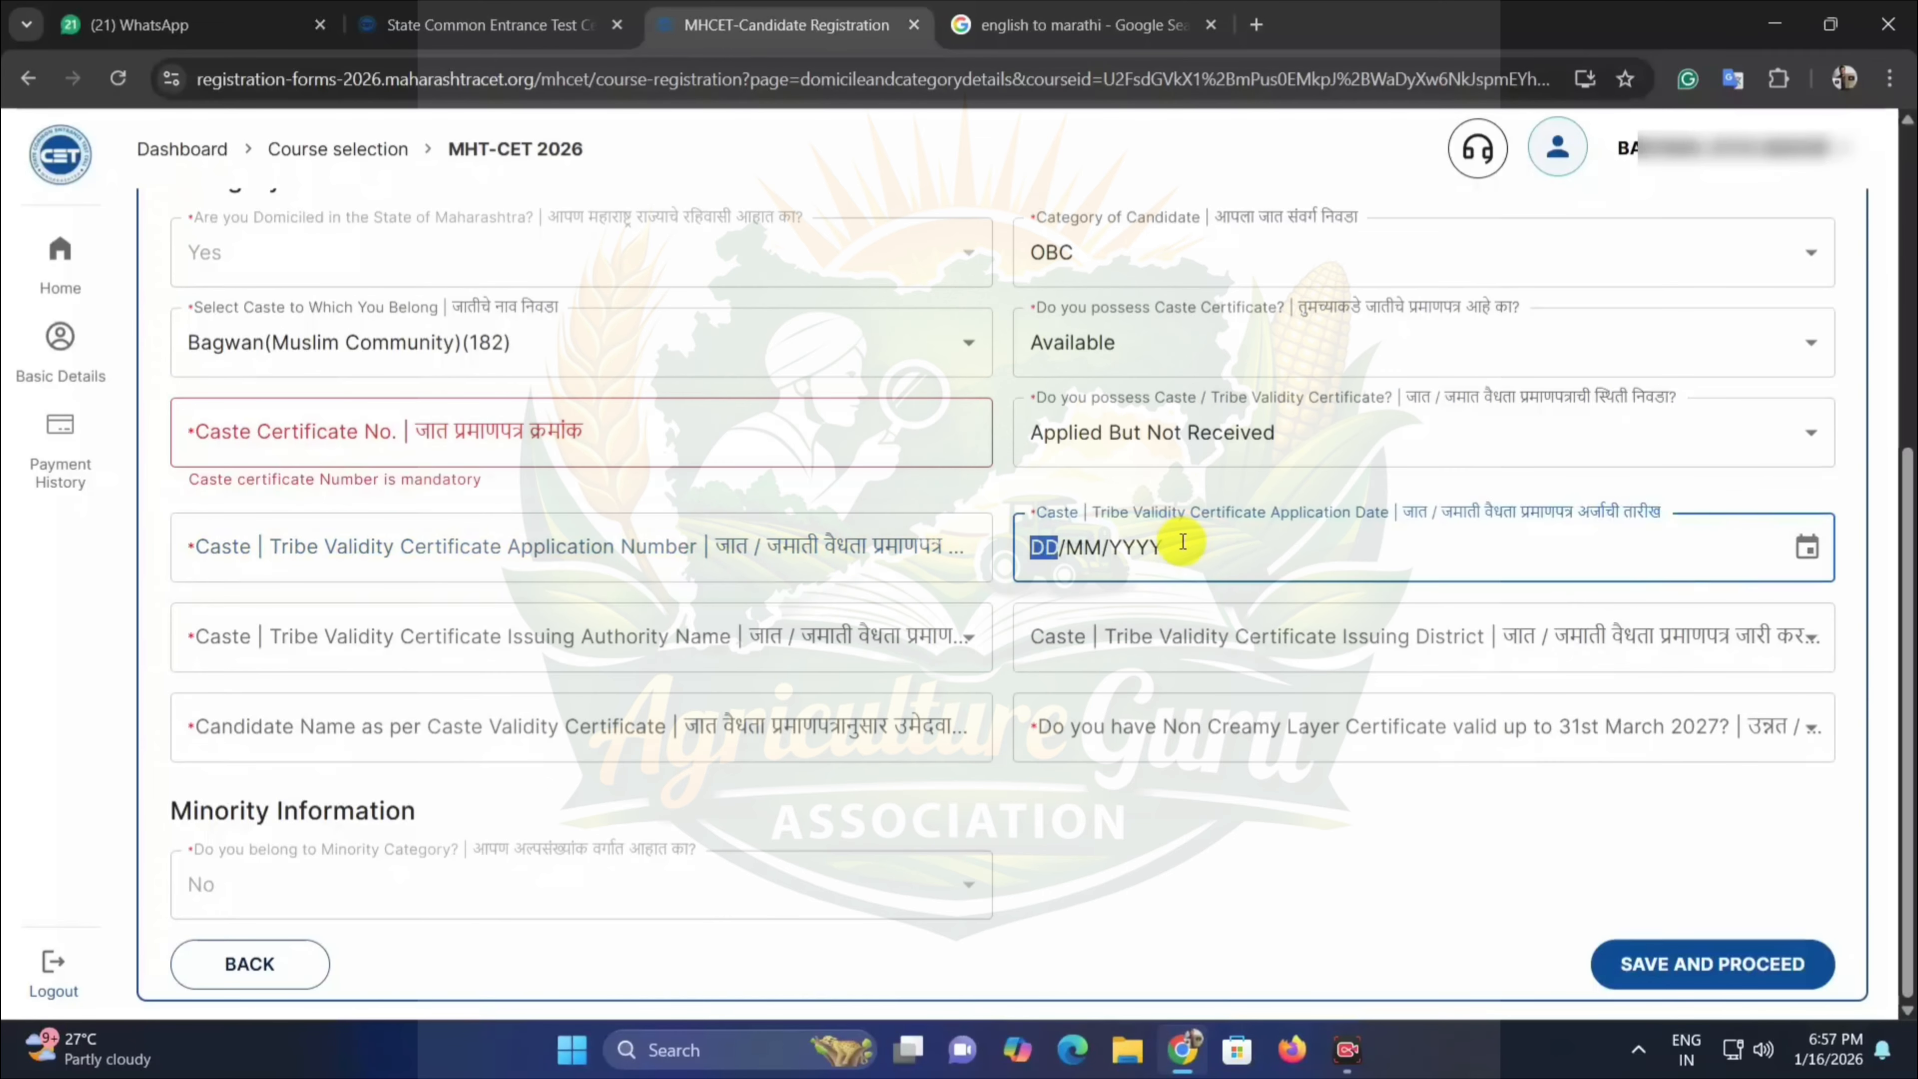
Set the validity certificate's issuing authority to Executive Magistrate and its issuing district to Pune.
left_click(836, 635)
left_click(1160, 806)
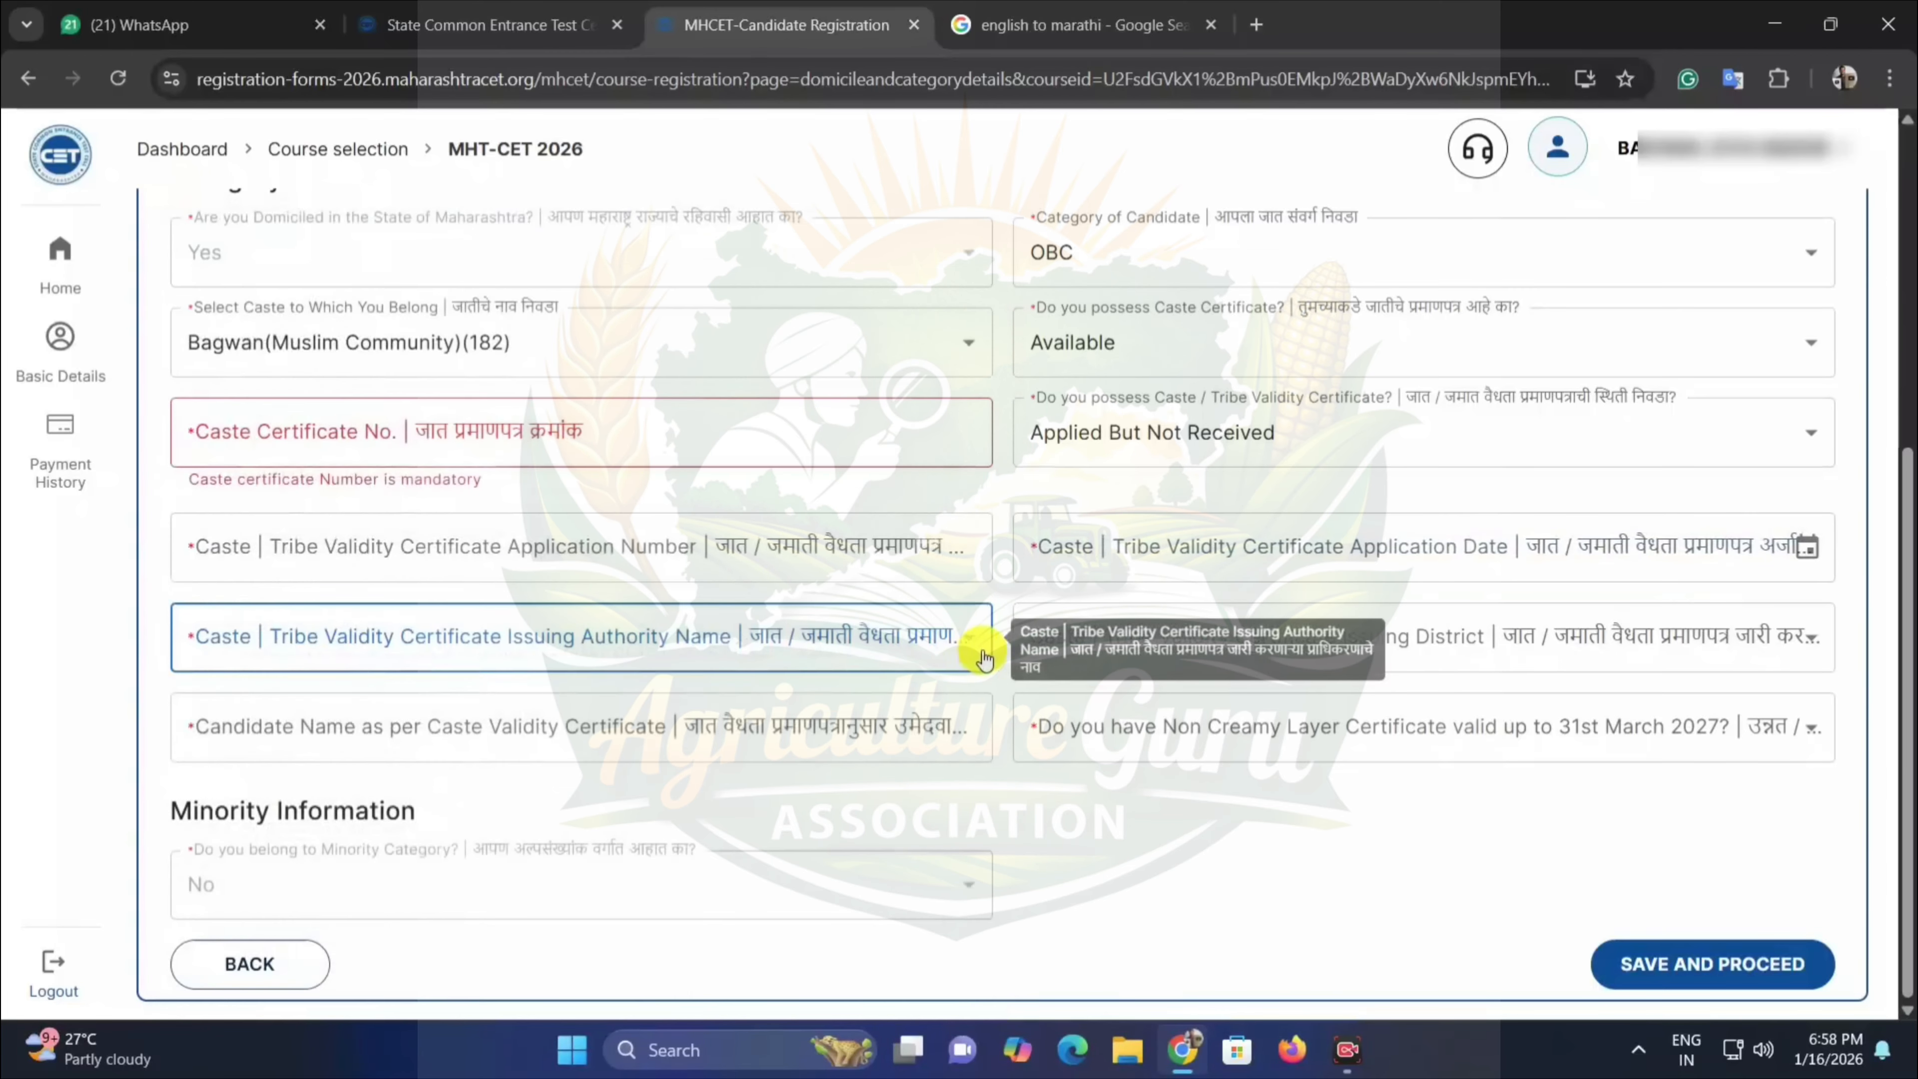
left_click(890, 651)
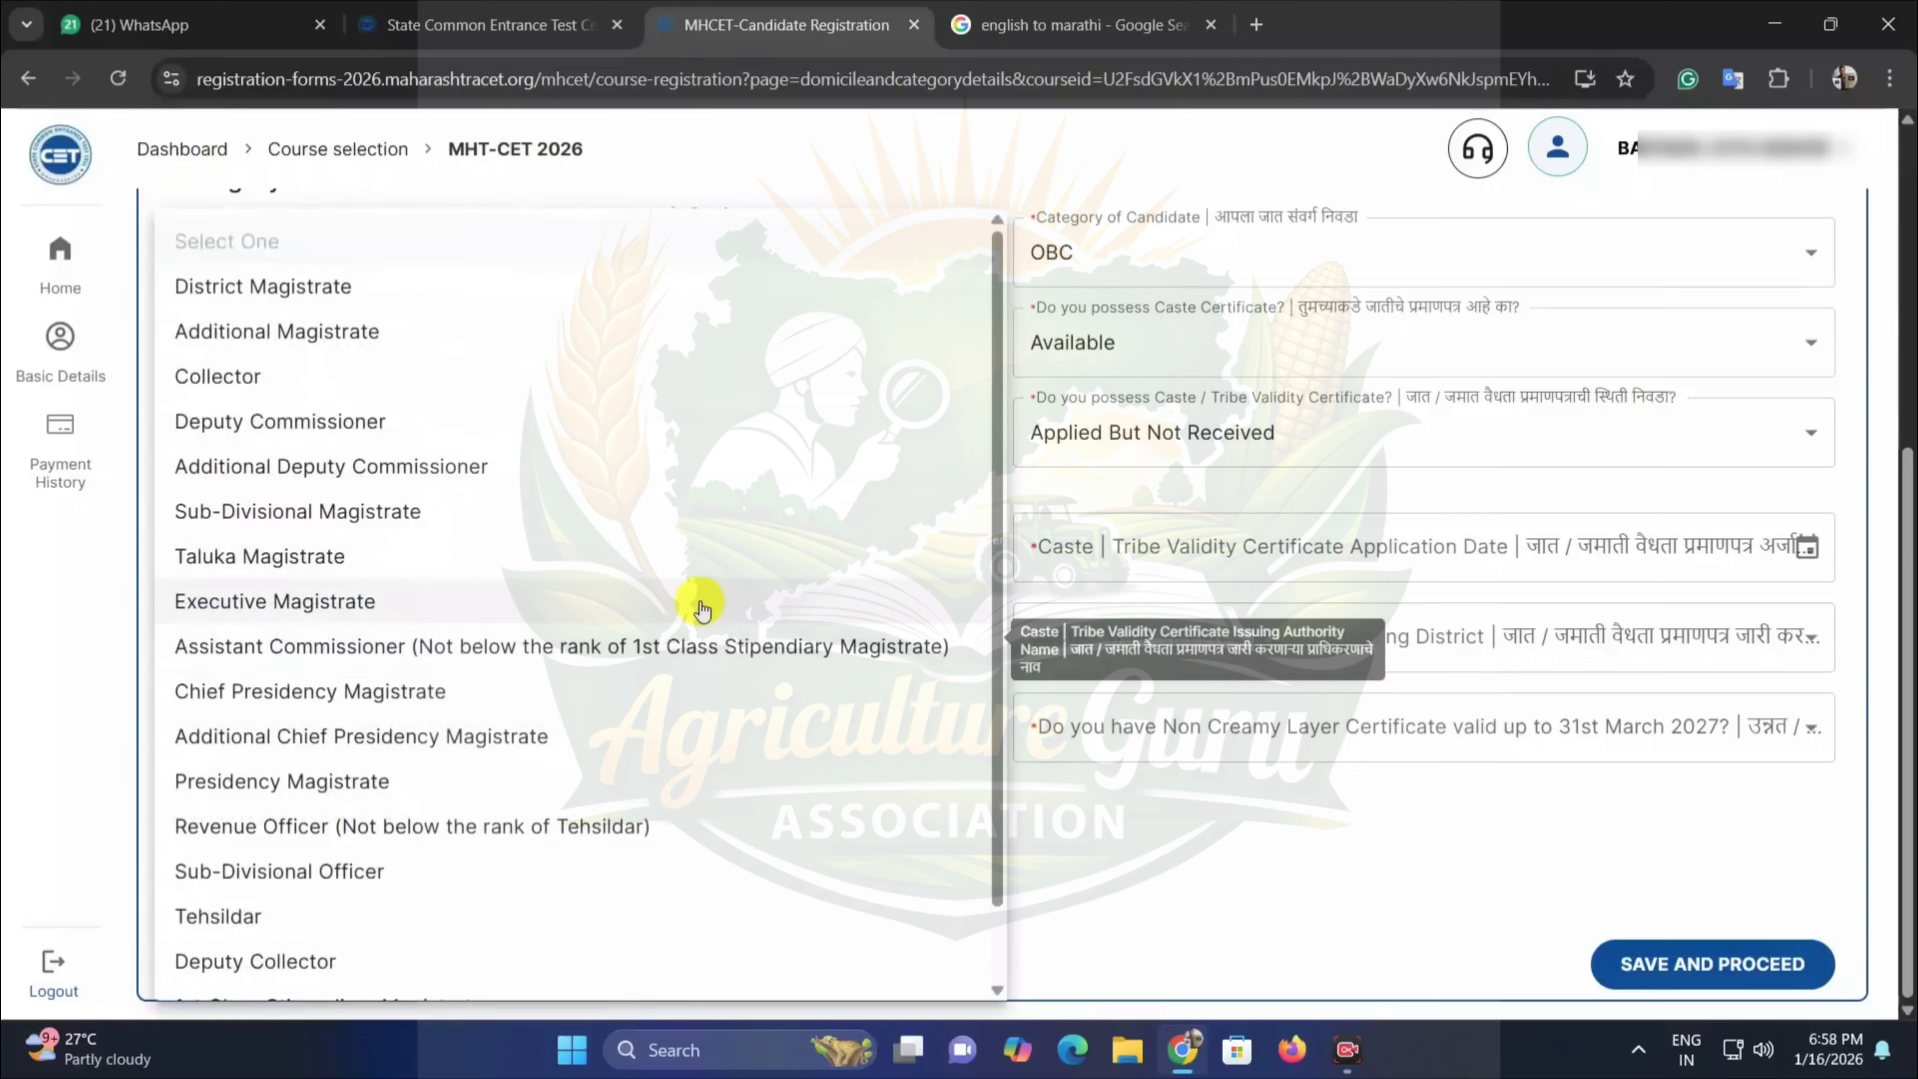
left_click(712, 602)
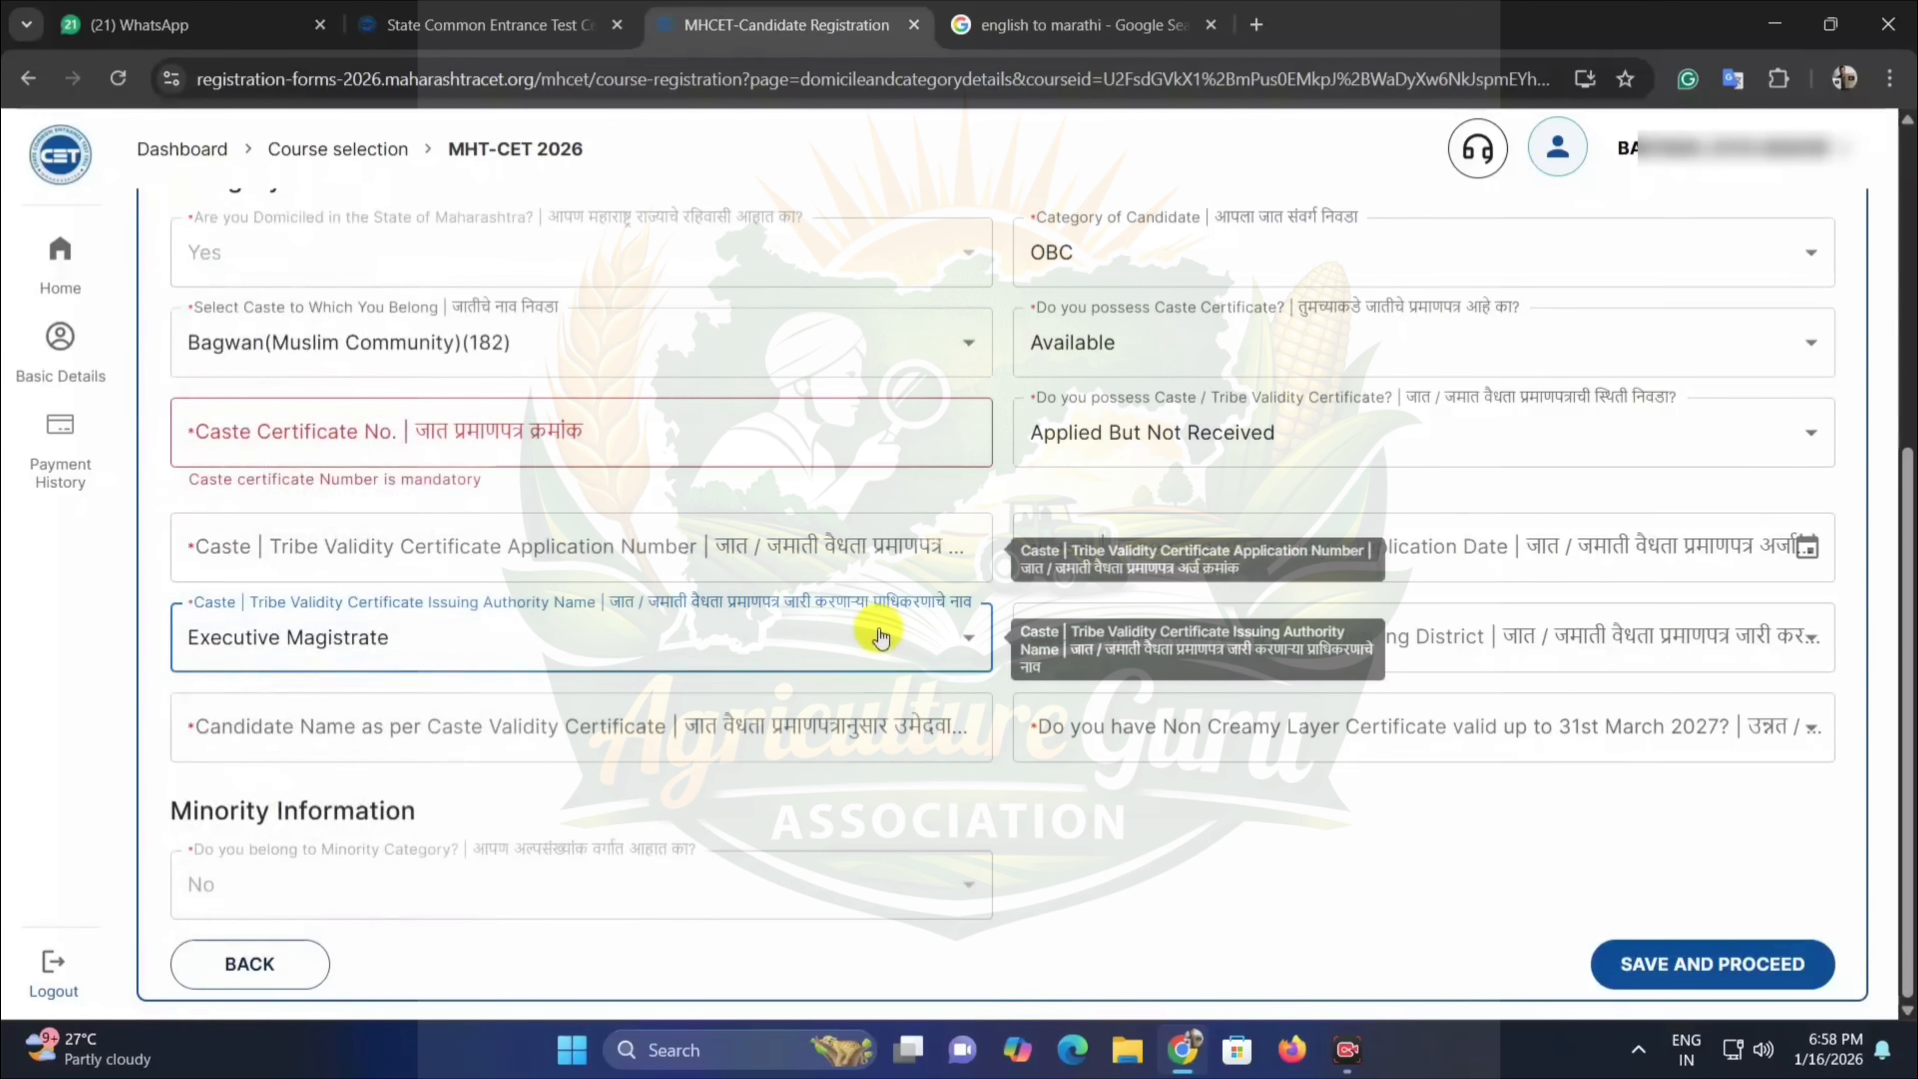
left_click(1214, 657)
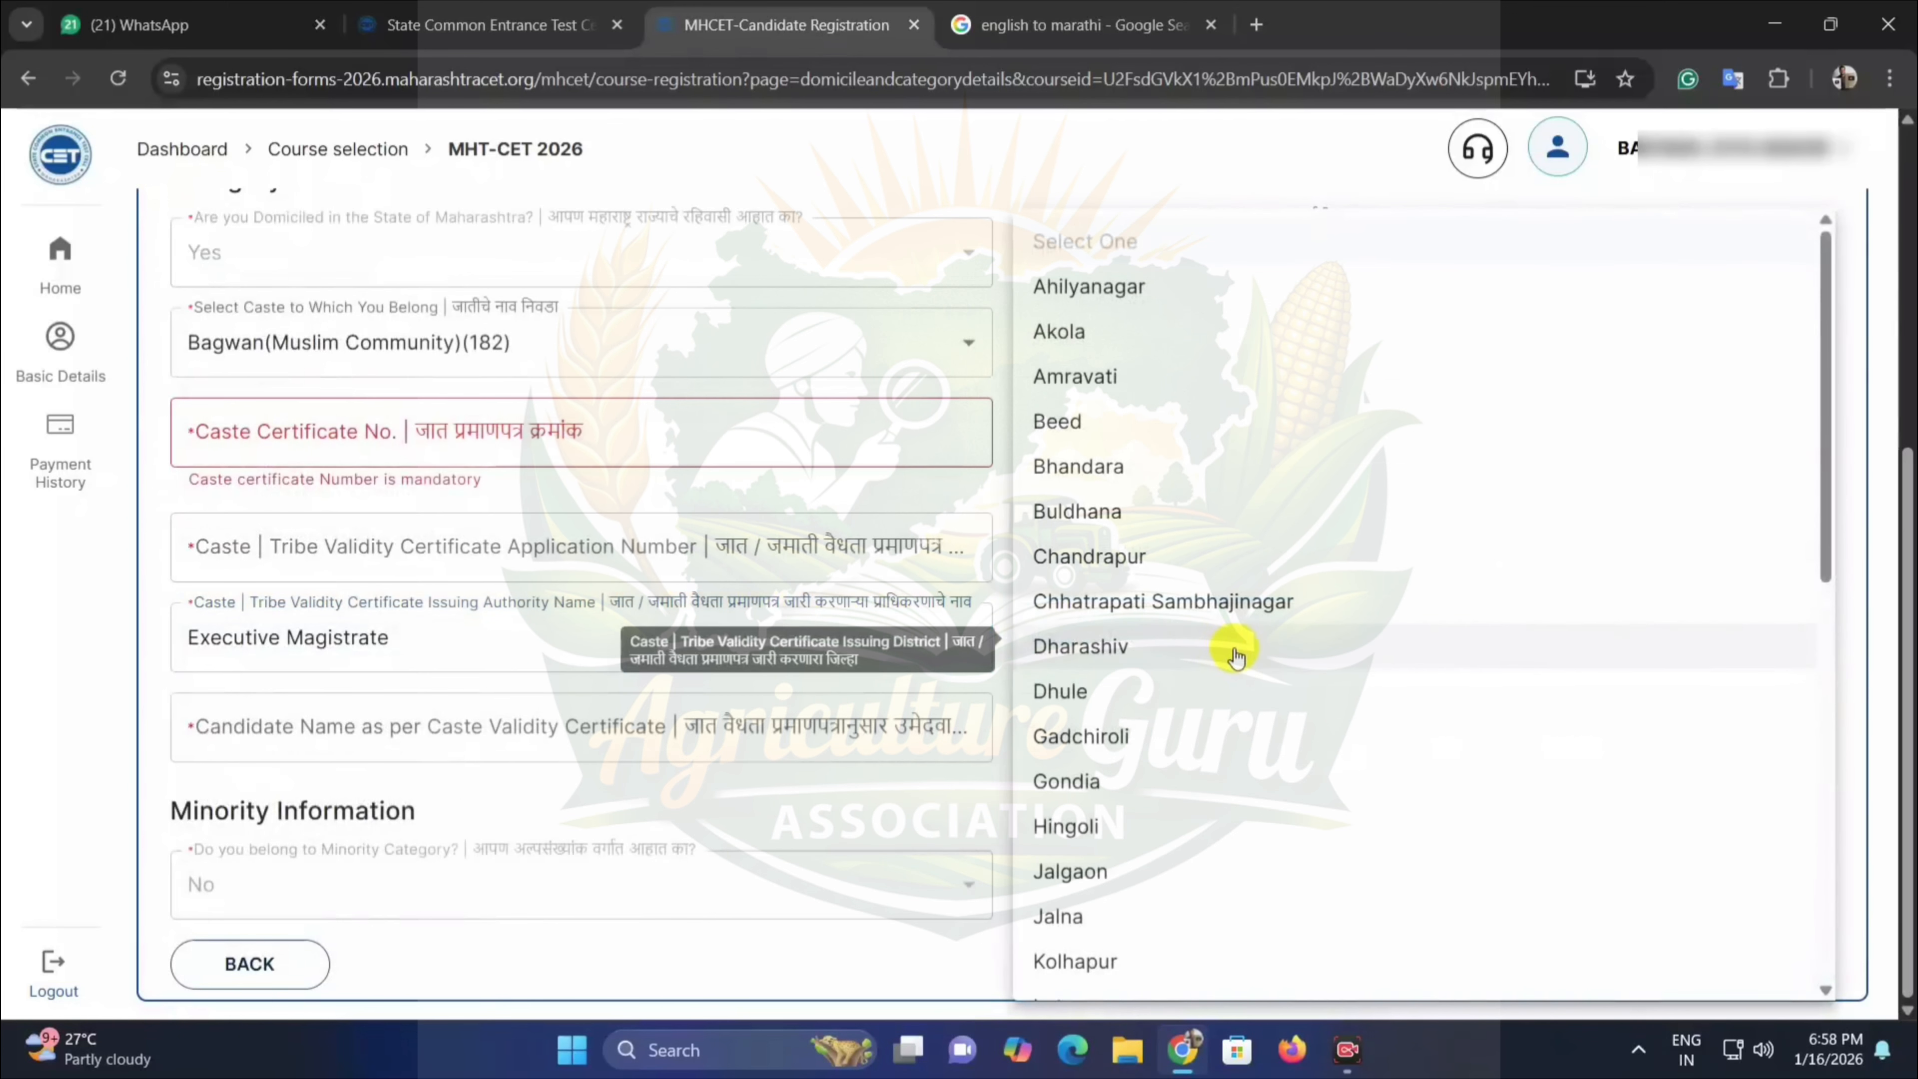
scroll(1192, 755, "down", 10)
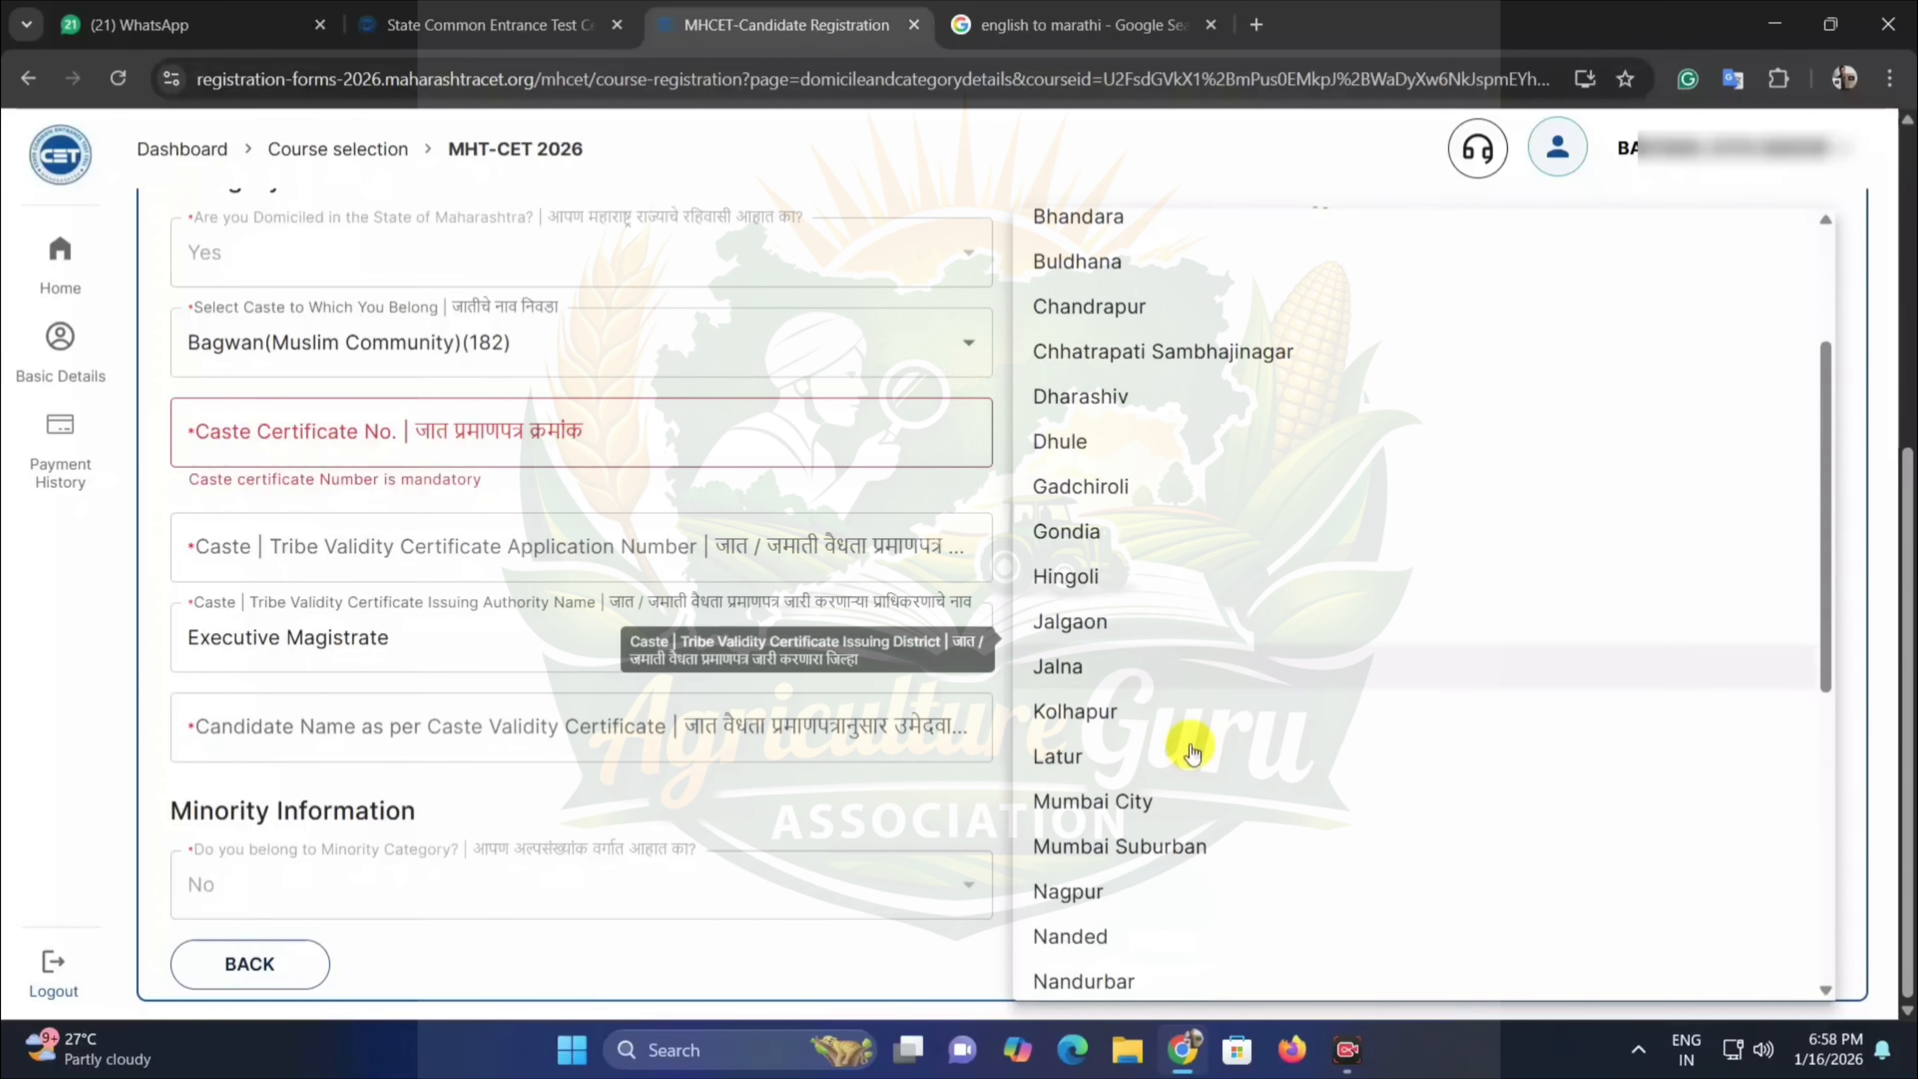
left_click(1207, 714)
left_click(1161, 788)
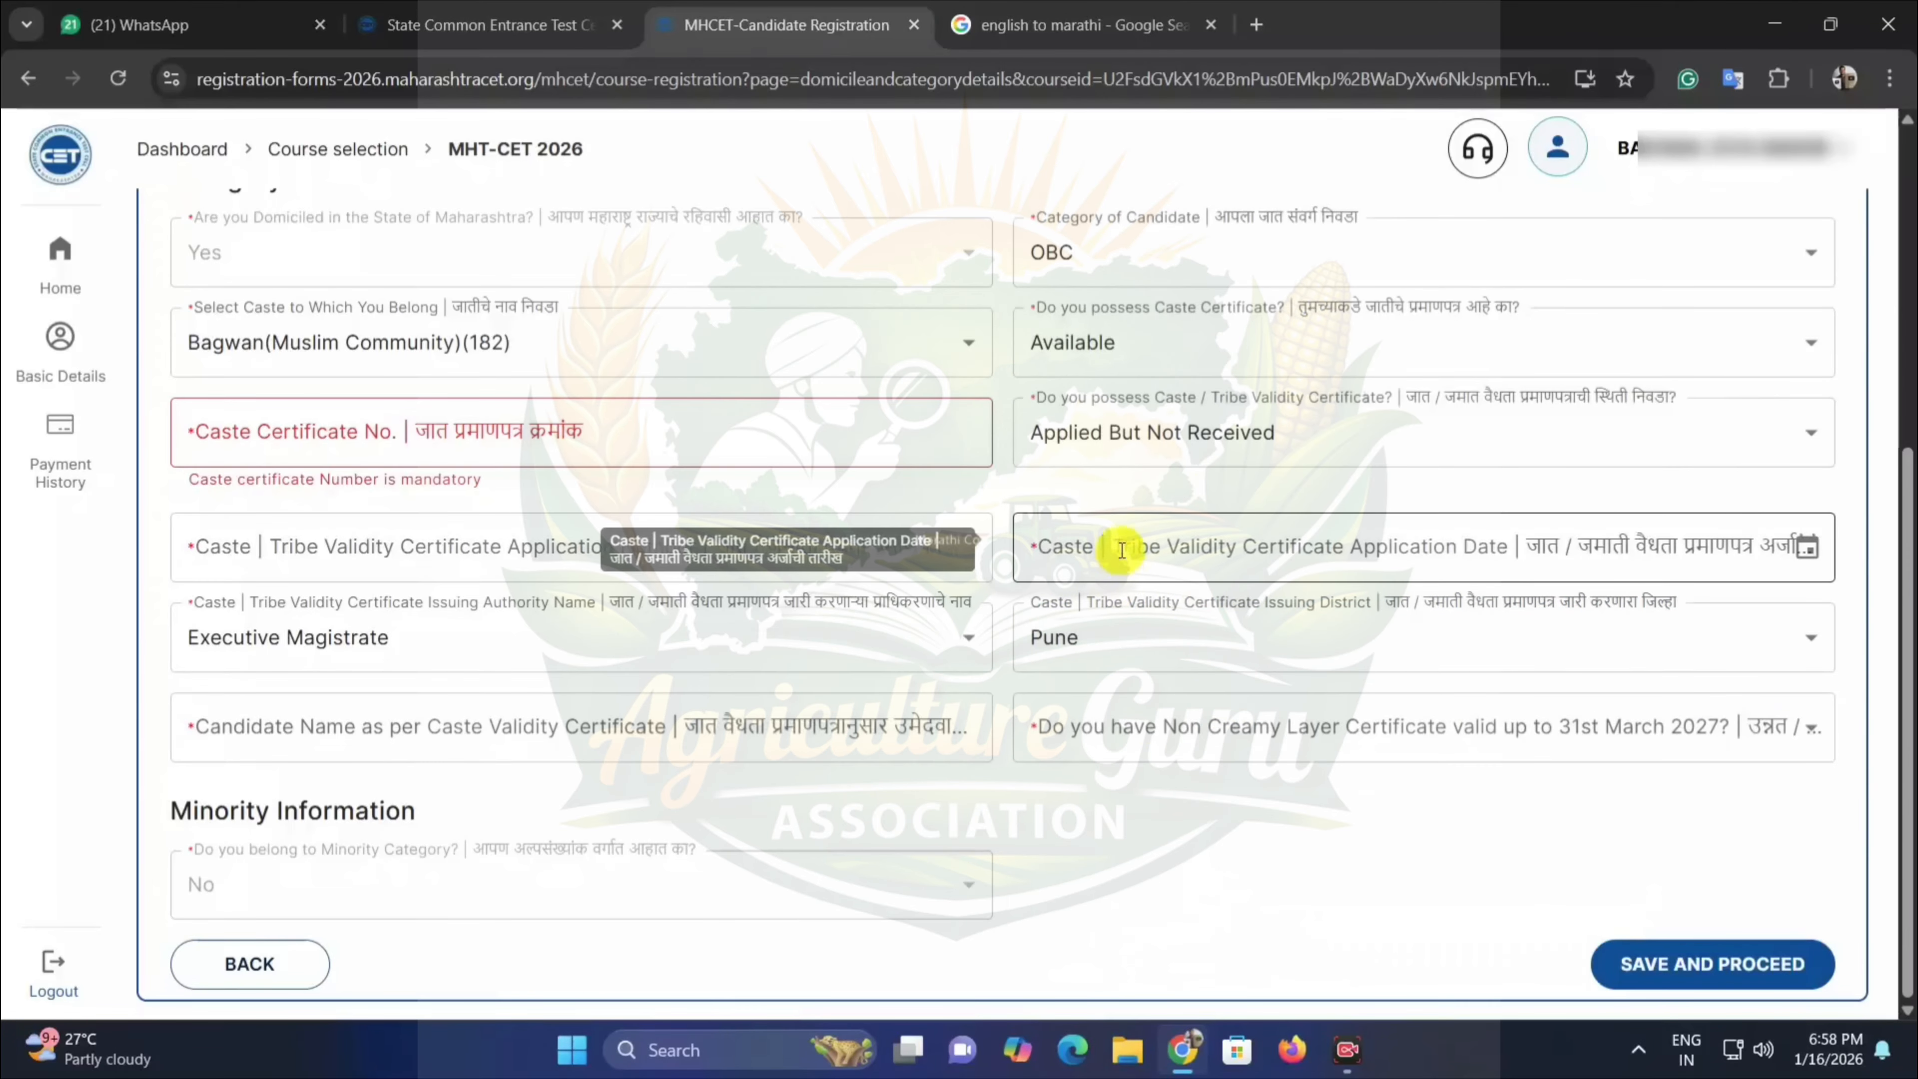
Change the Caste / Tribe Validity Certificate status to Available and visit the validity certificate number field.
left_click(1117, 432)
left_click(1112, 602)
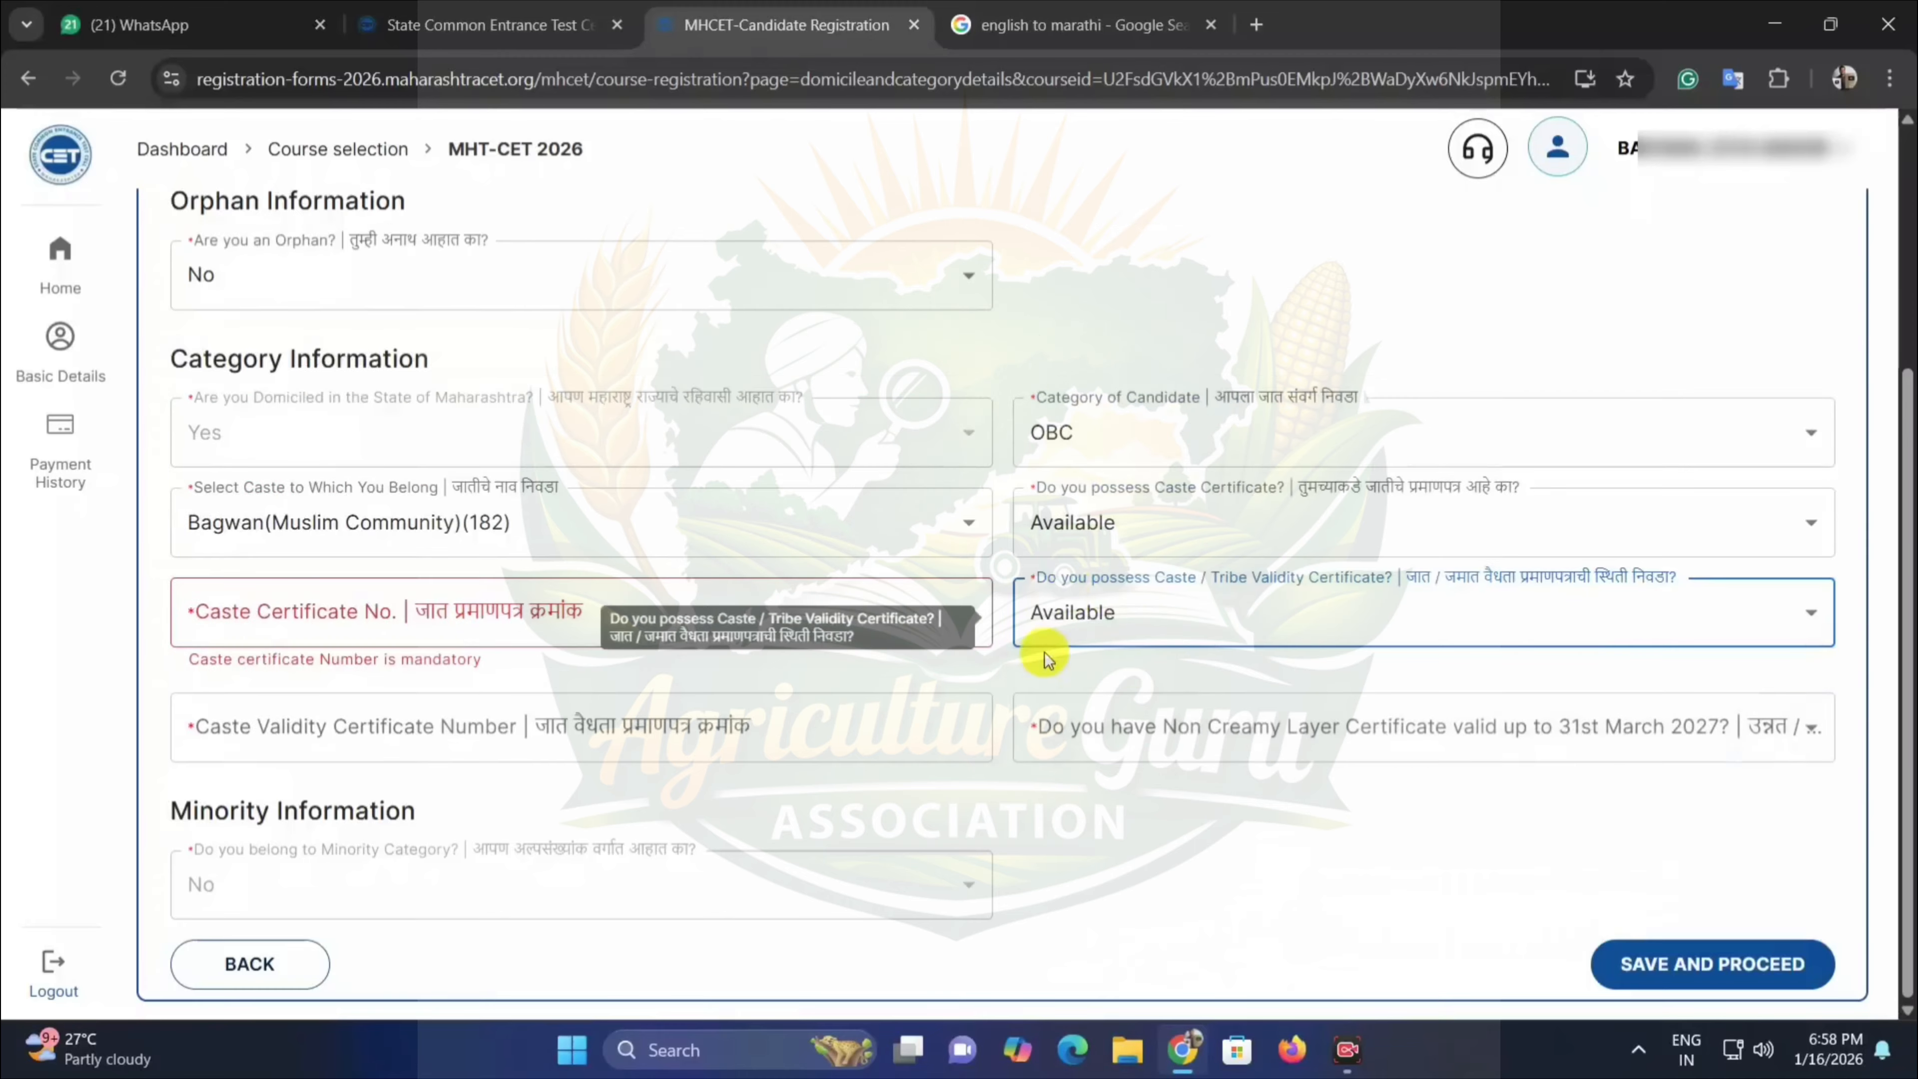
left_click(953, 739)
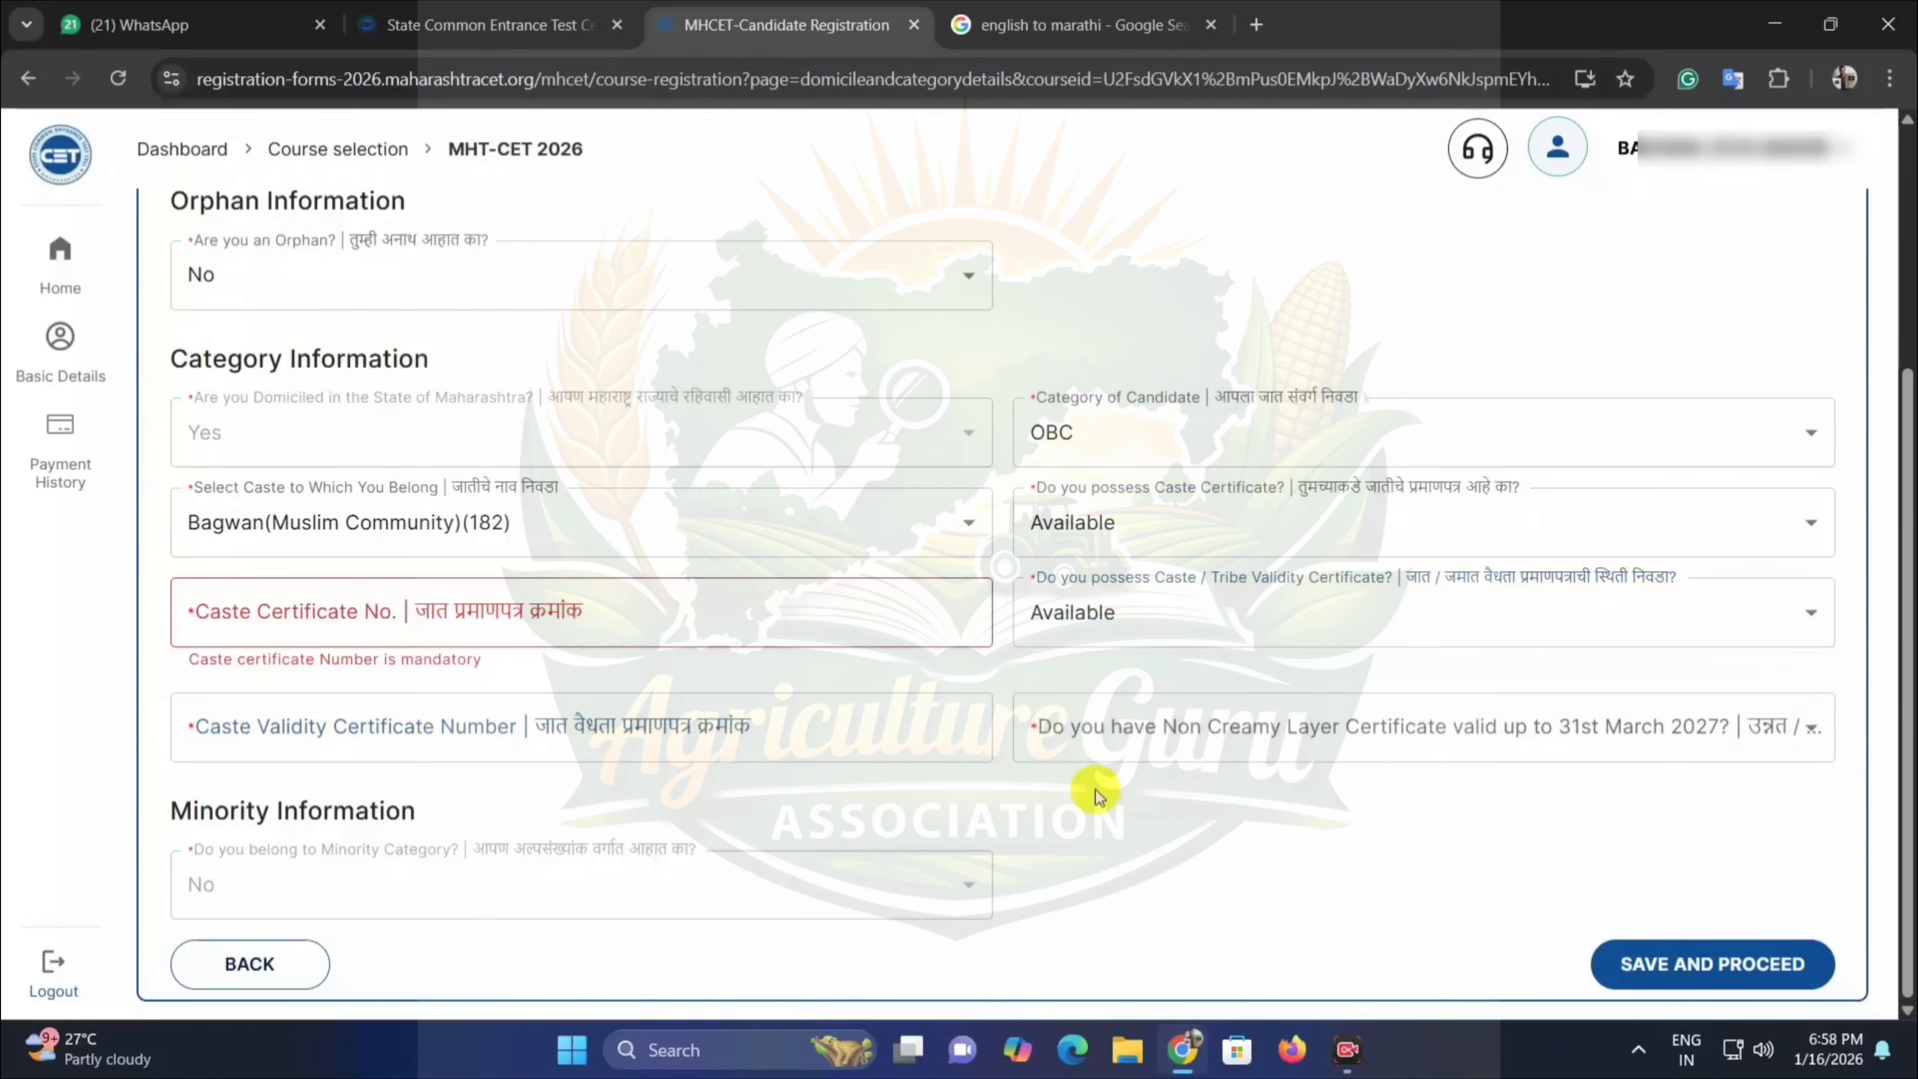
left_click(1041, 804)
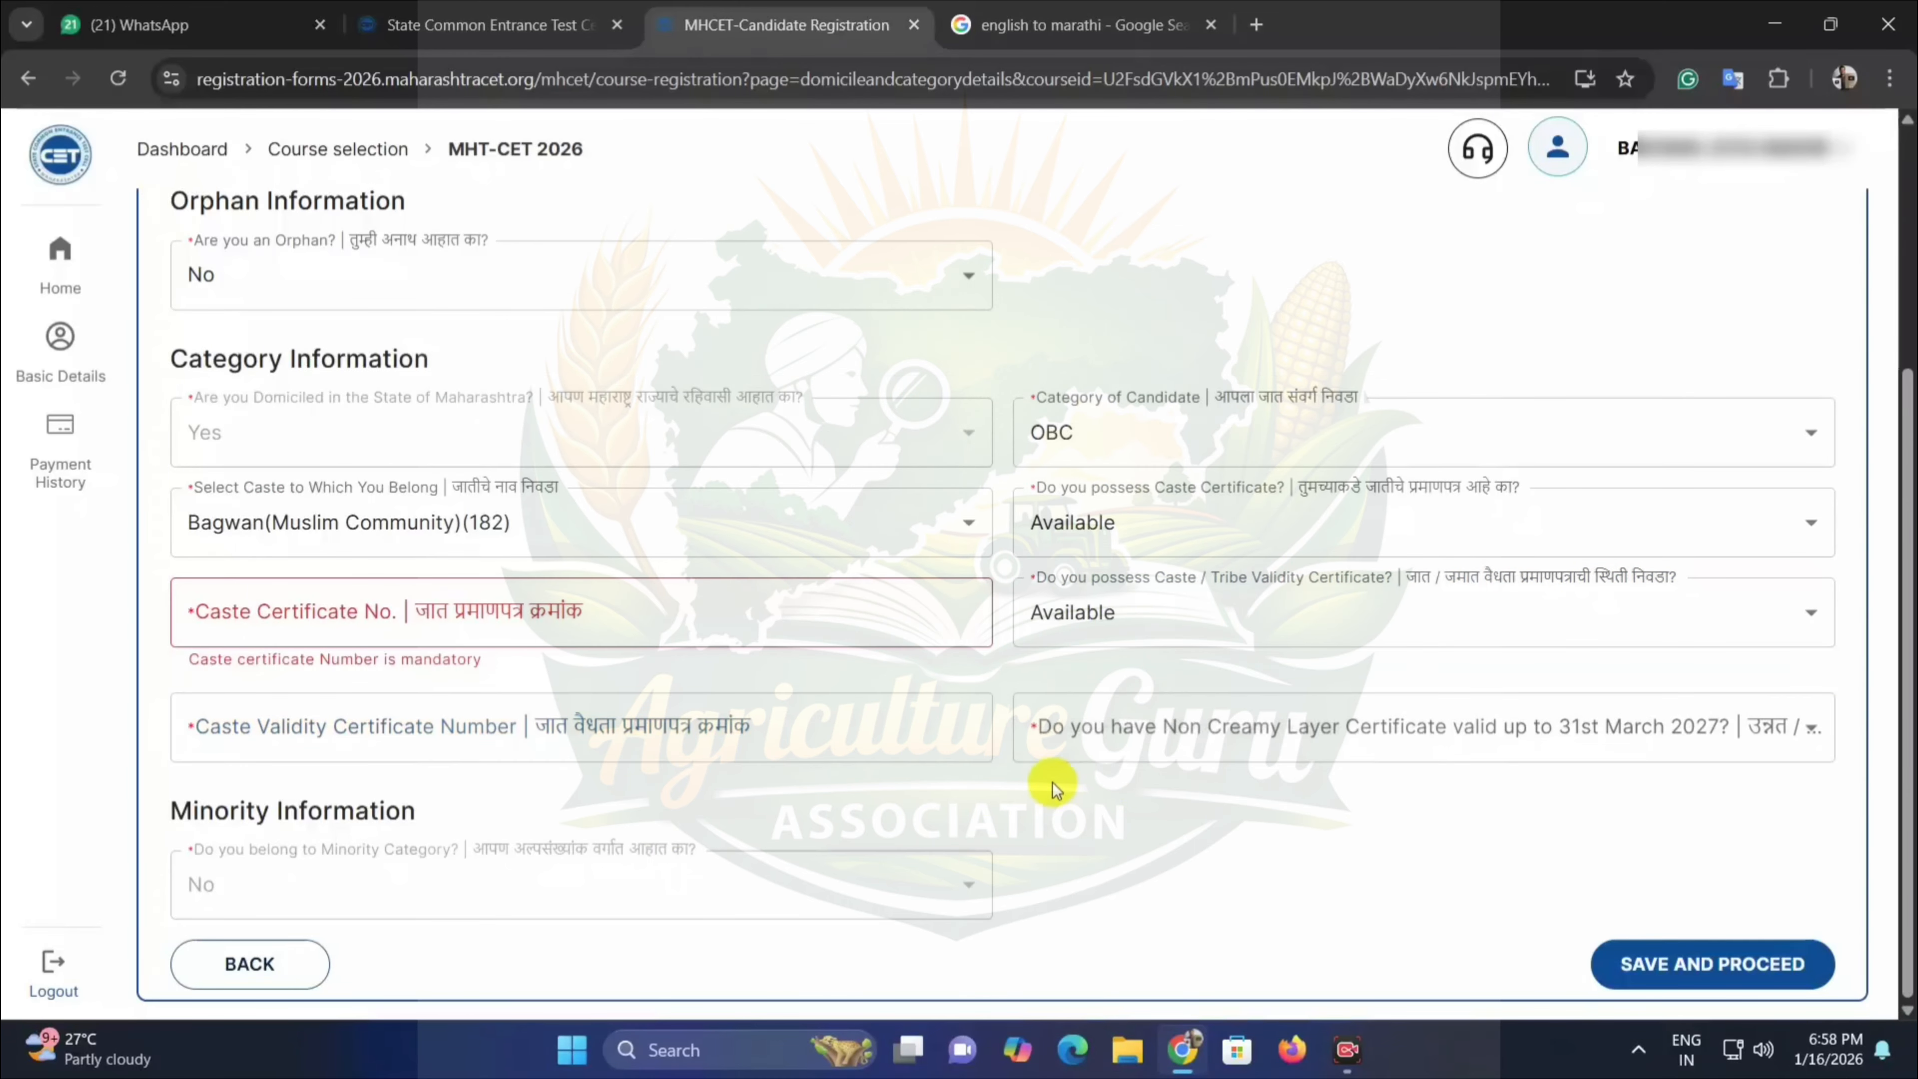
Set the status of the Non Creamy Layer Certificate valid up to 31st March 2027 to Available.
left_click(1103, 756)
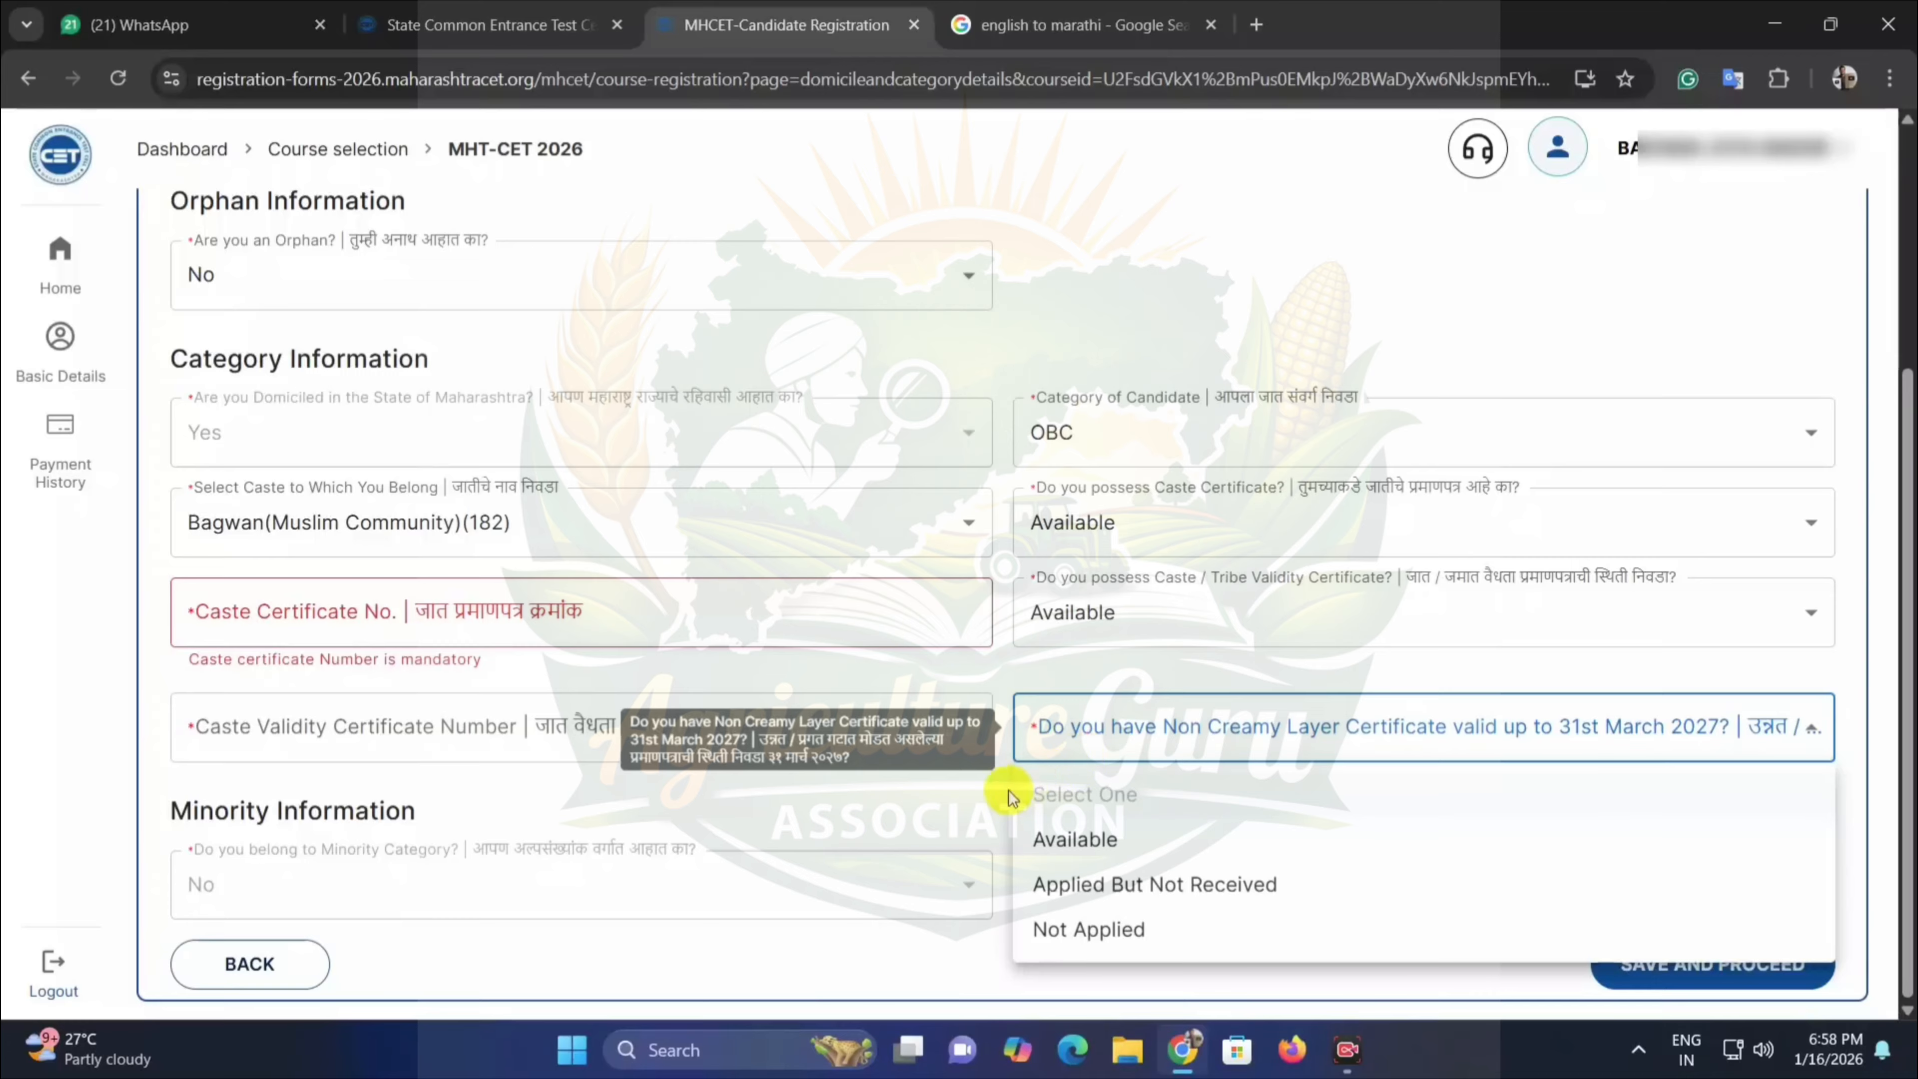
left_click(981, 808)
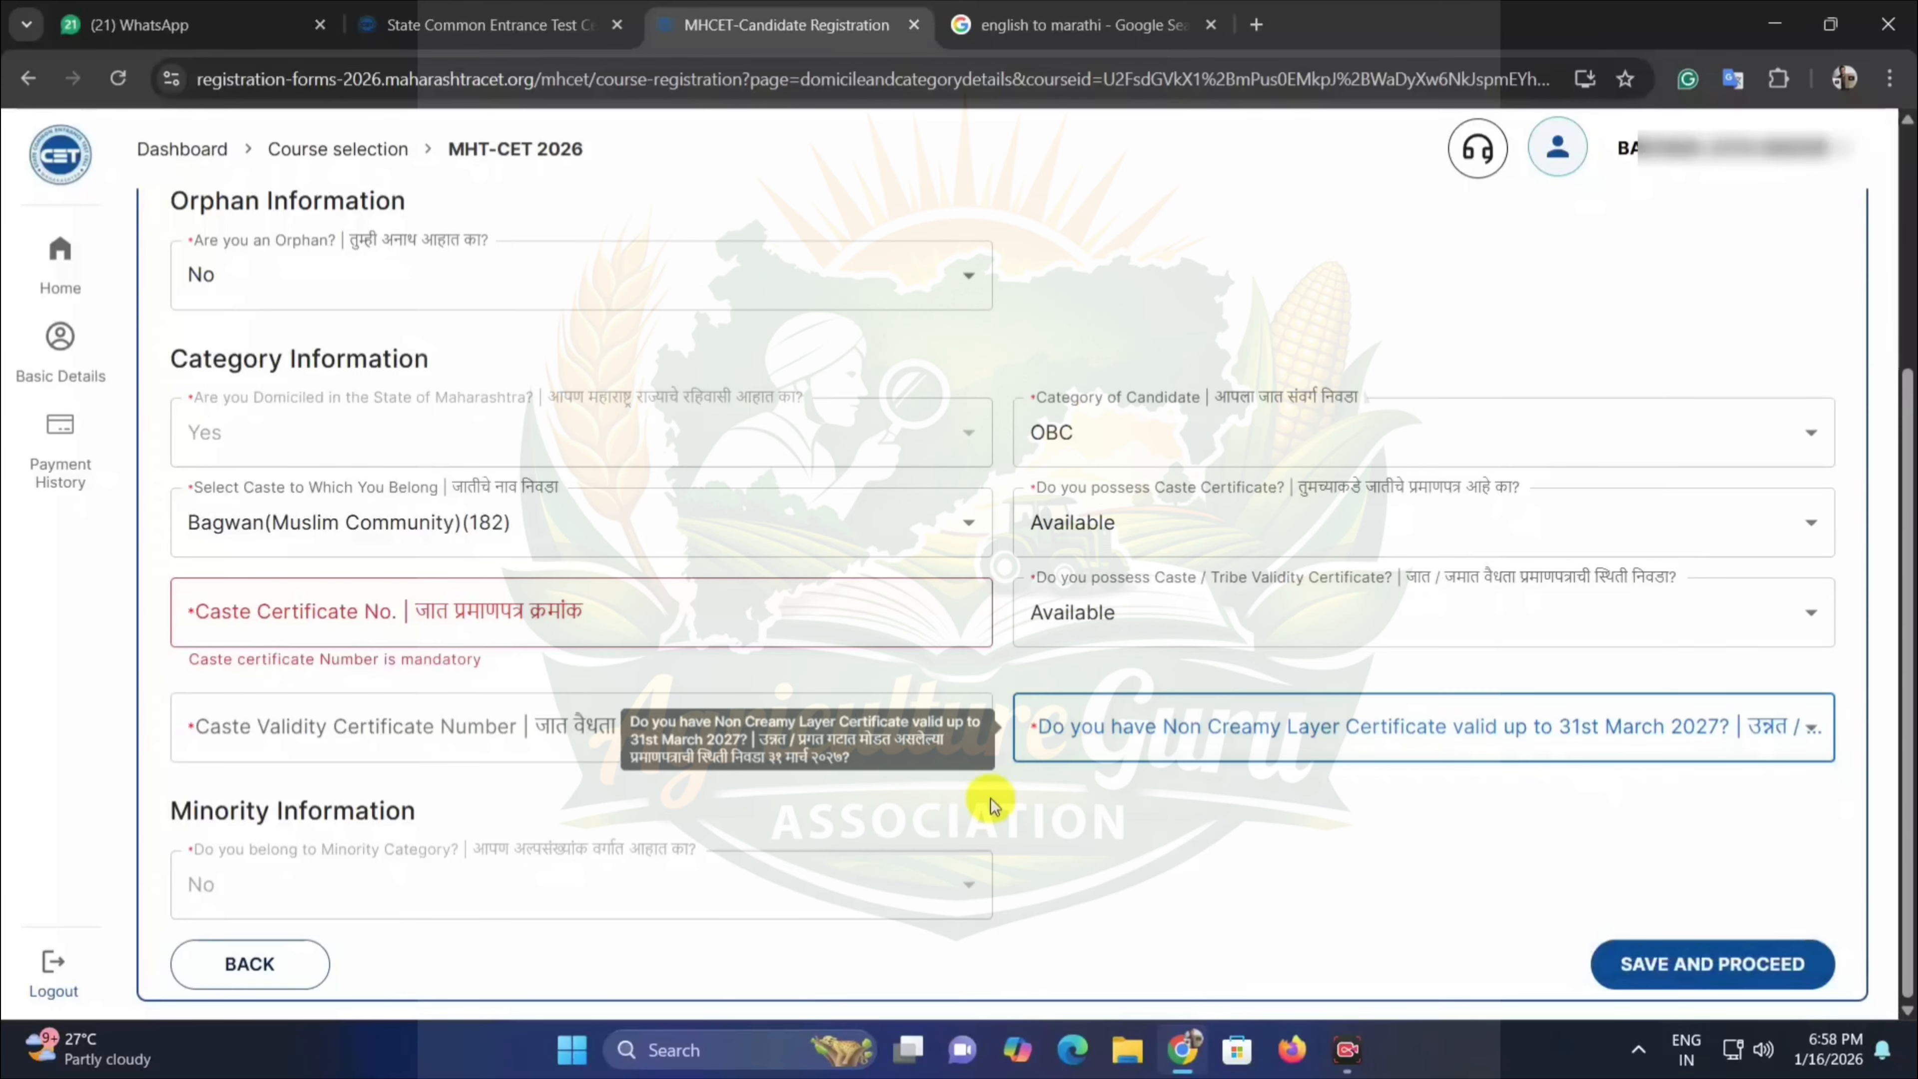
left_click(1106, 744)
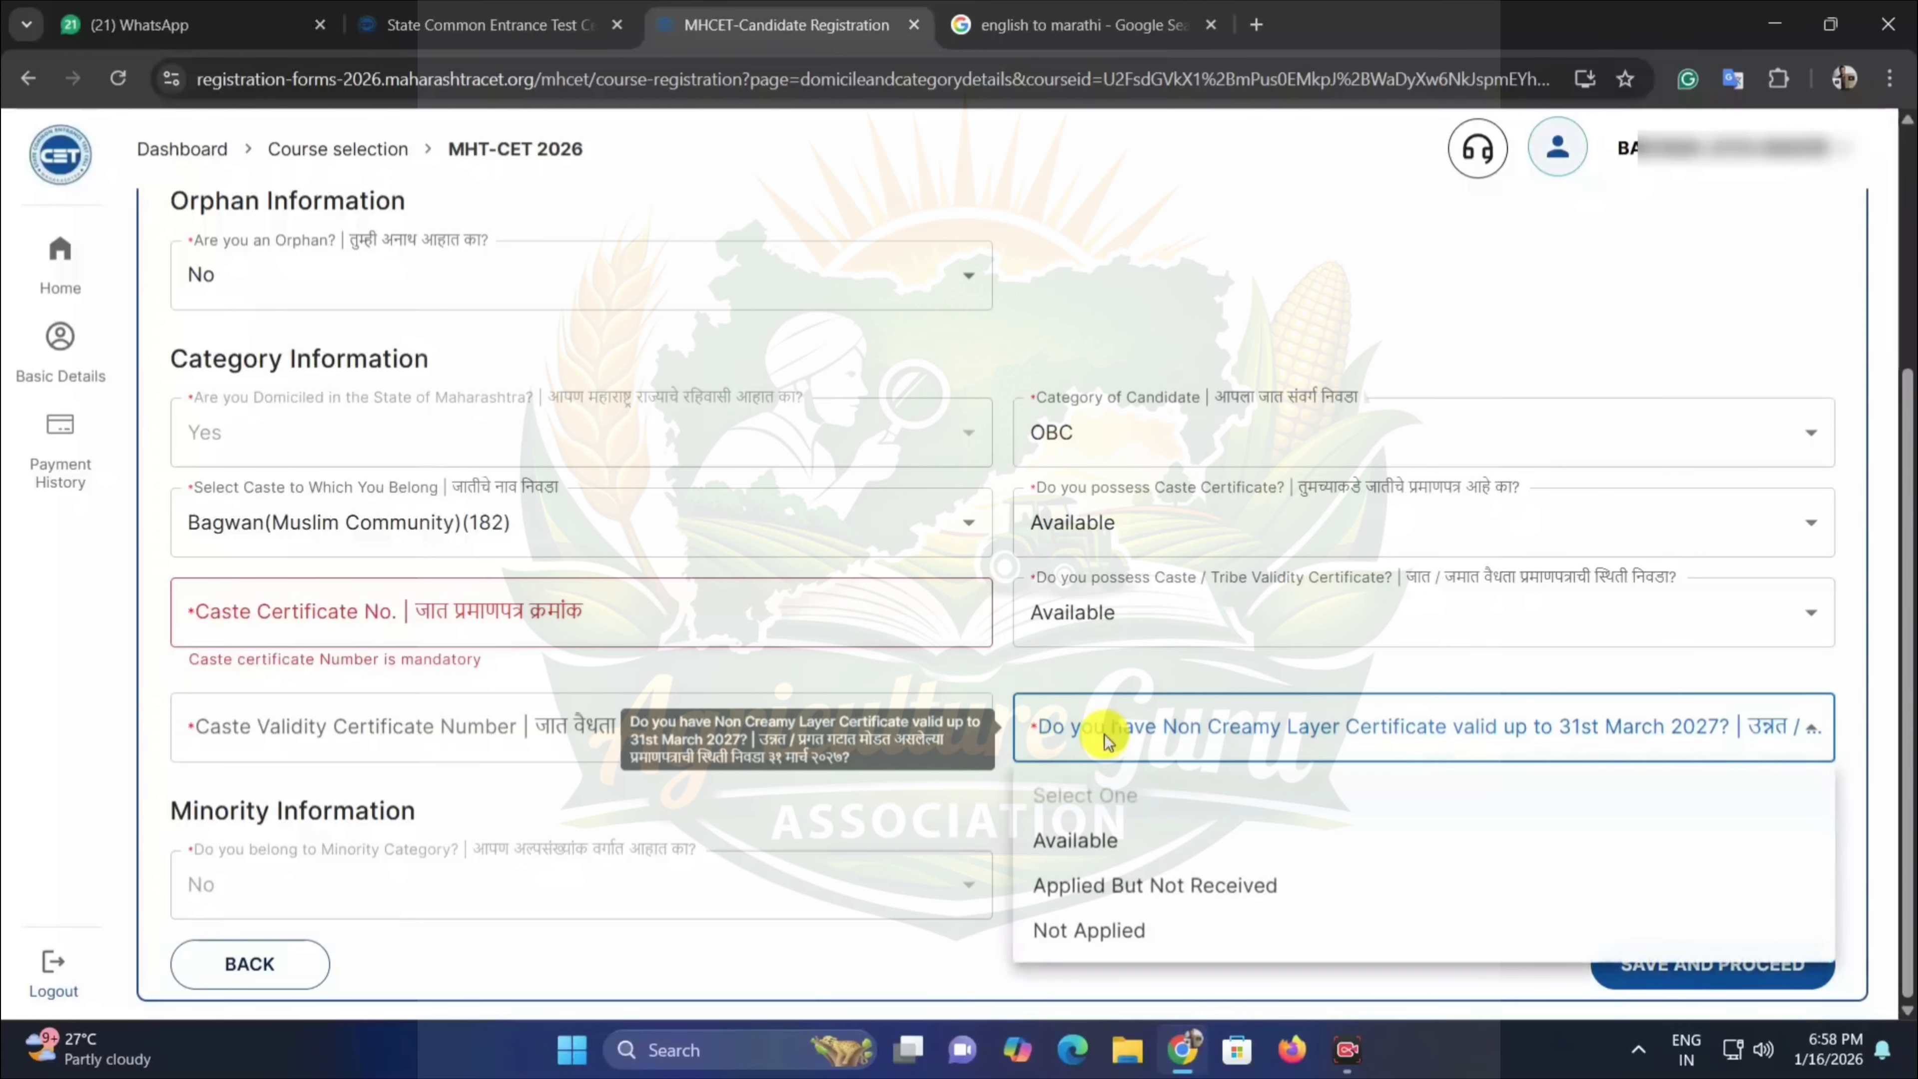
left_click(1108, 845)
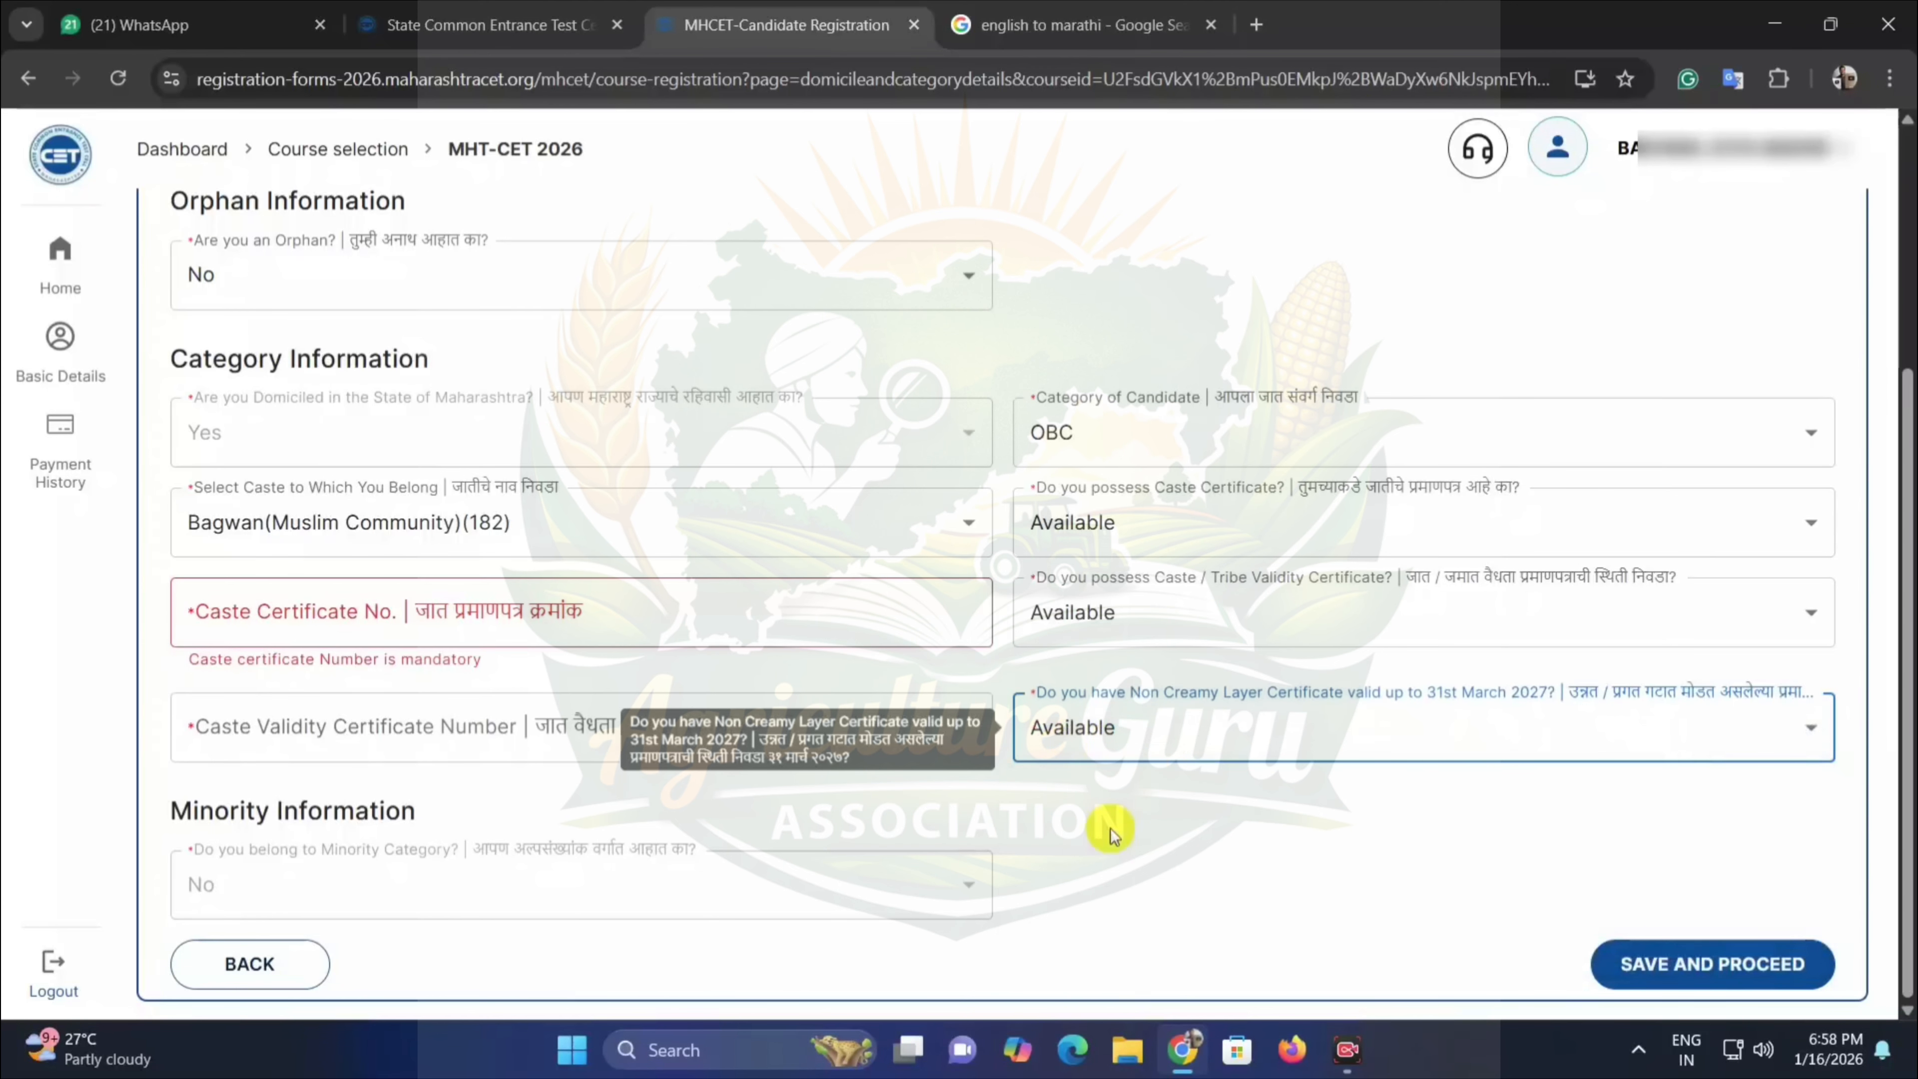
Switch the Non Creamy Layer Certificate status to Applied But Not Received and back to Available.
left_click(1102, 744)
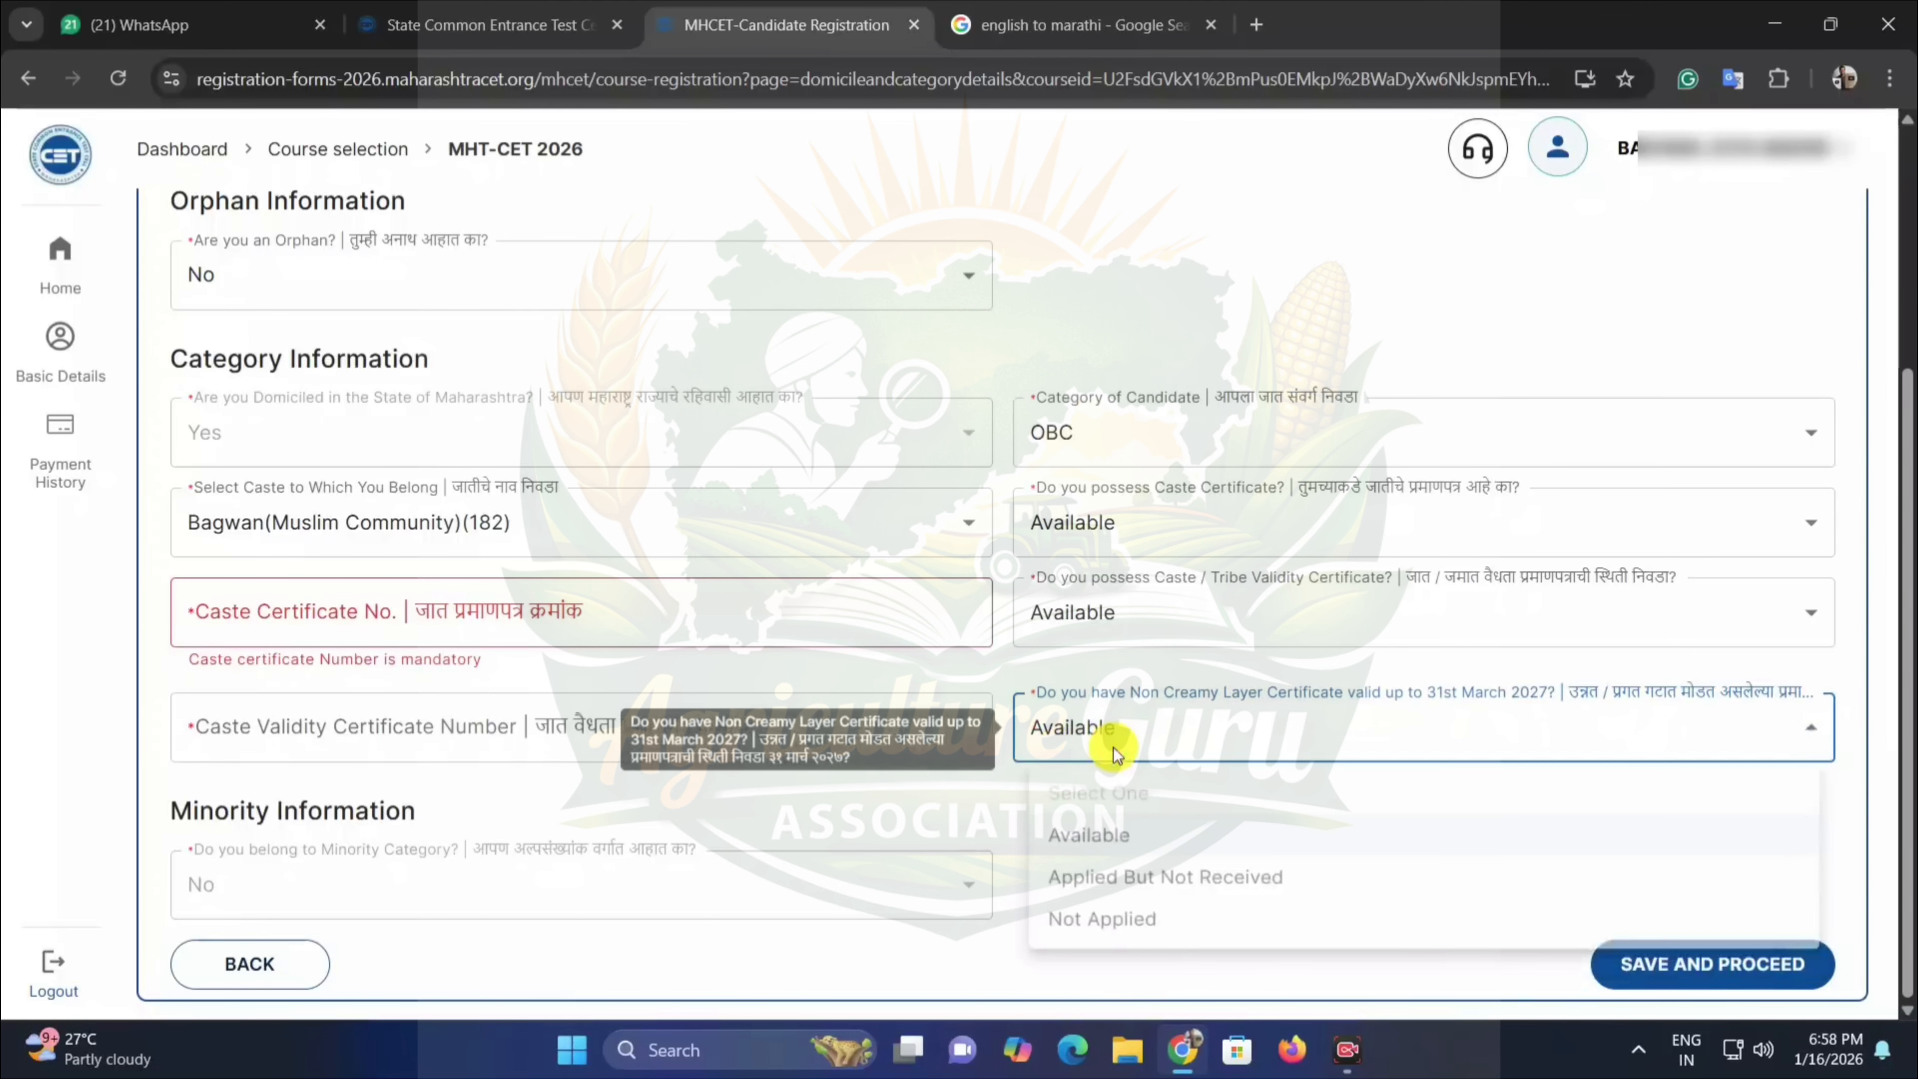
left_click(1121, 886)
left_click(1080, 744)
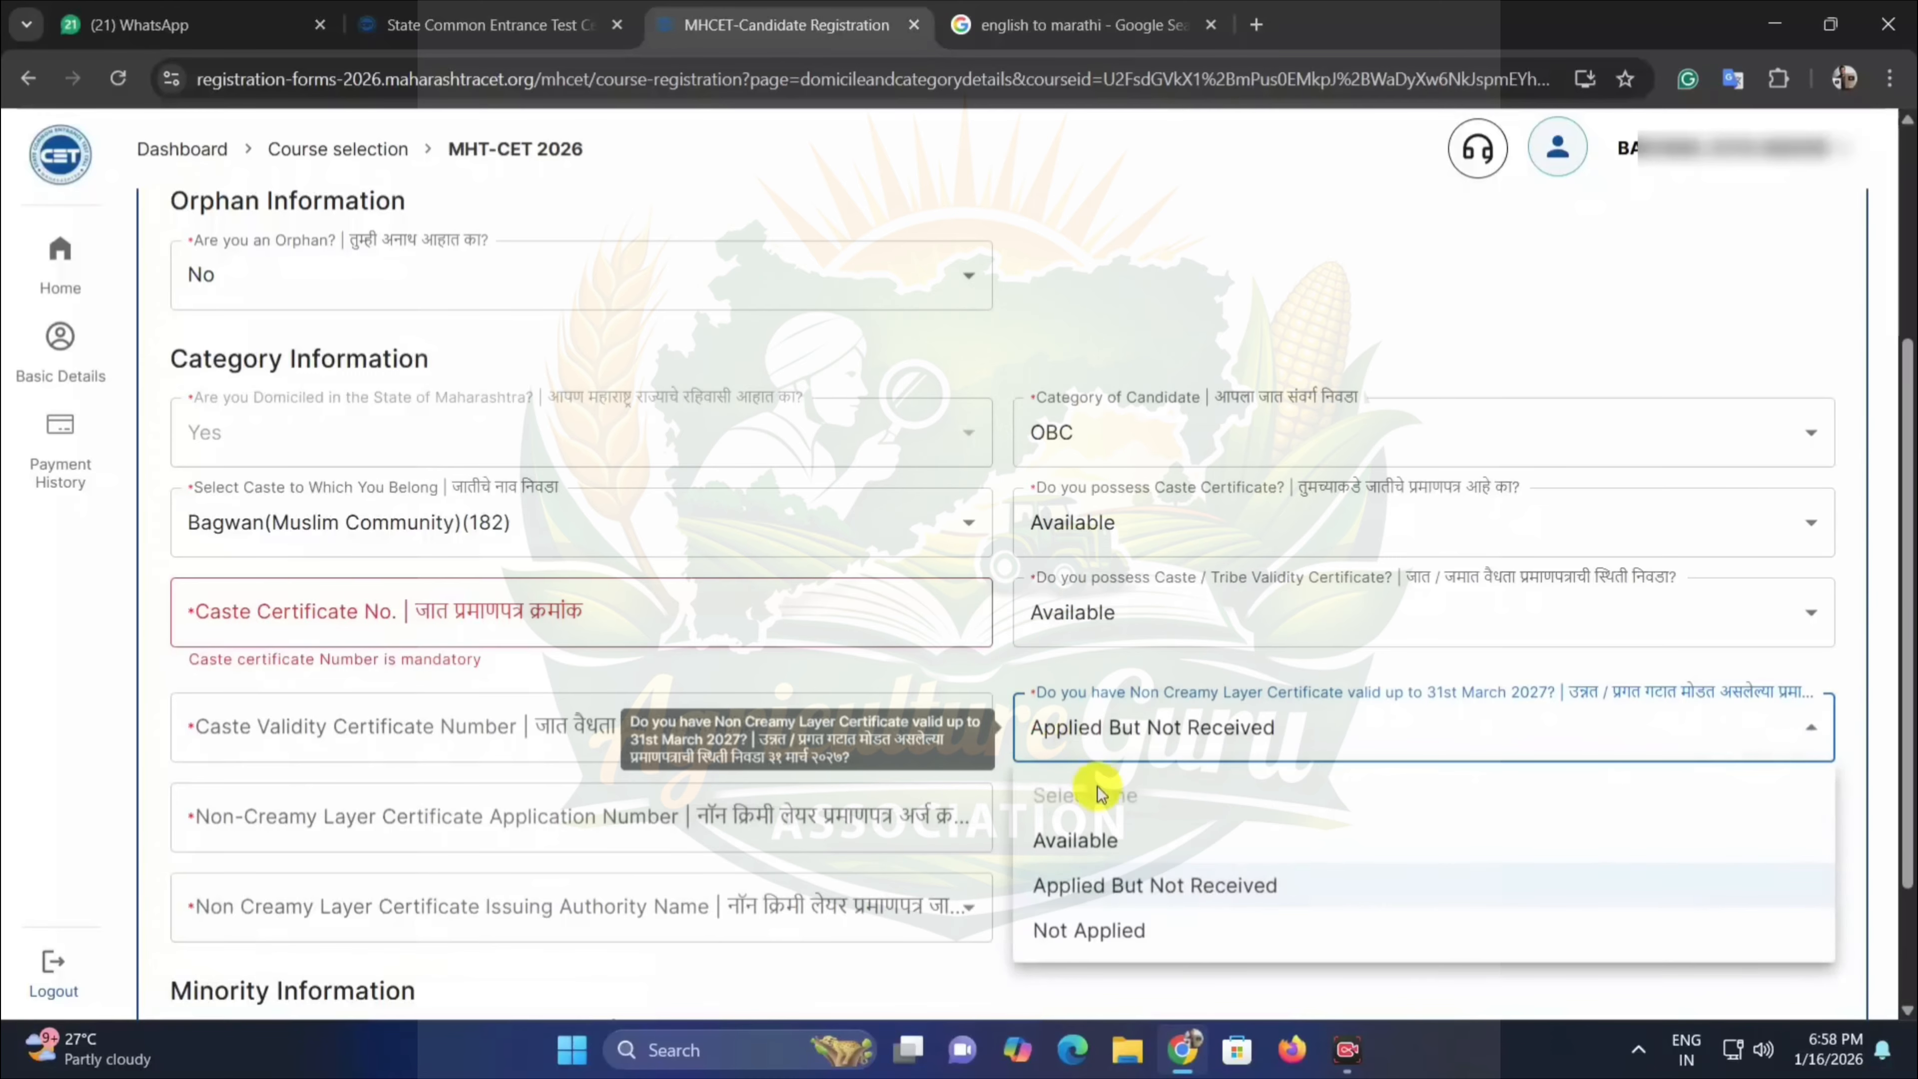
left_click(1116, 853)
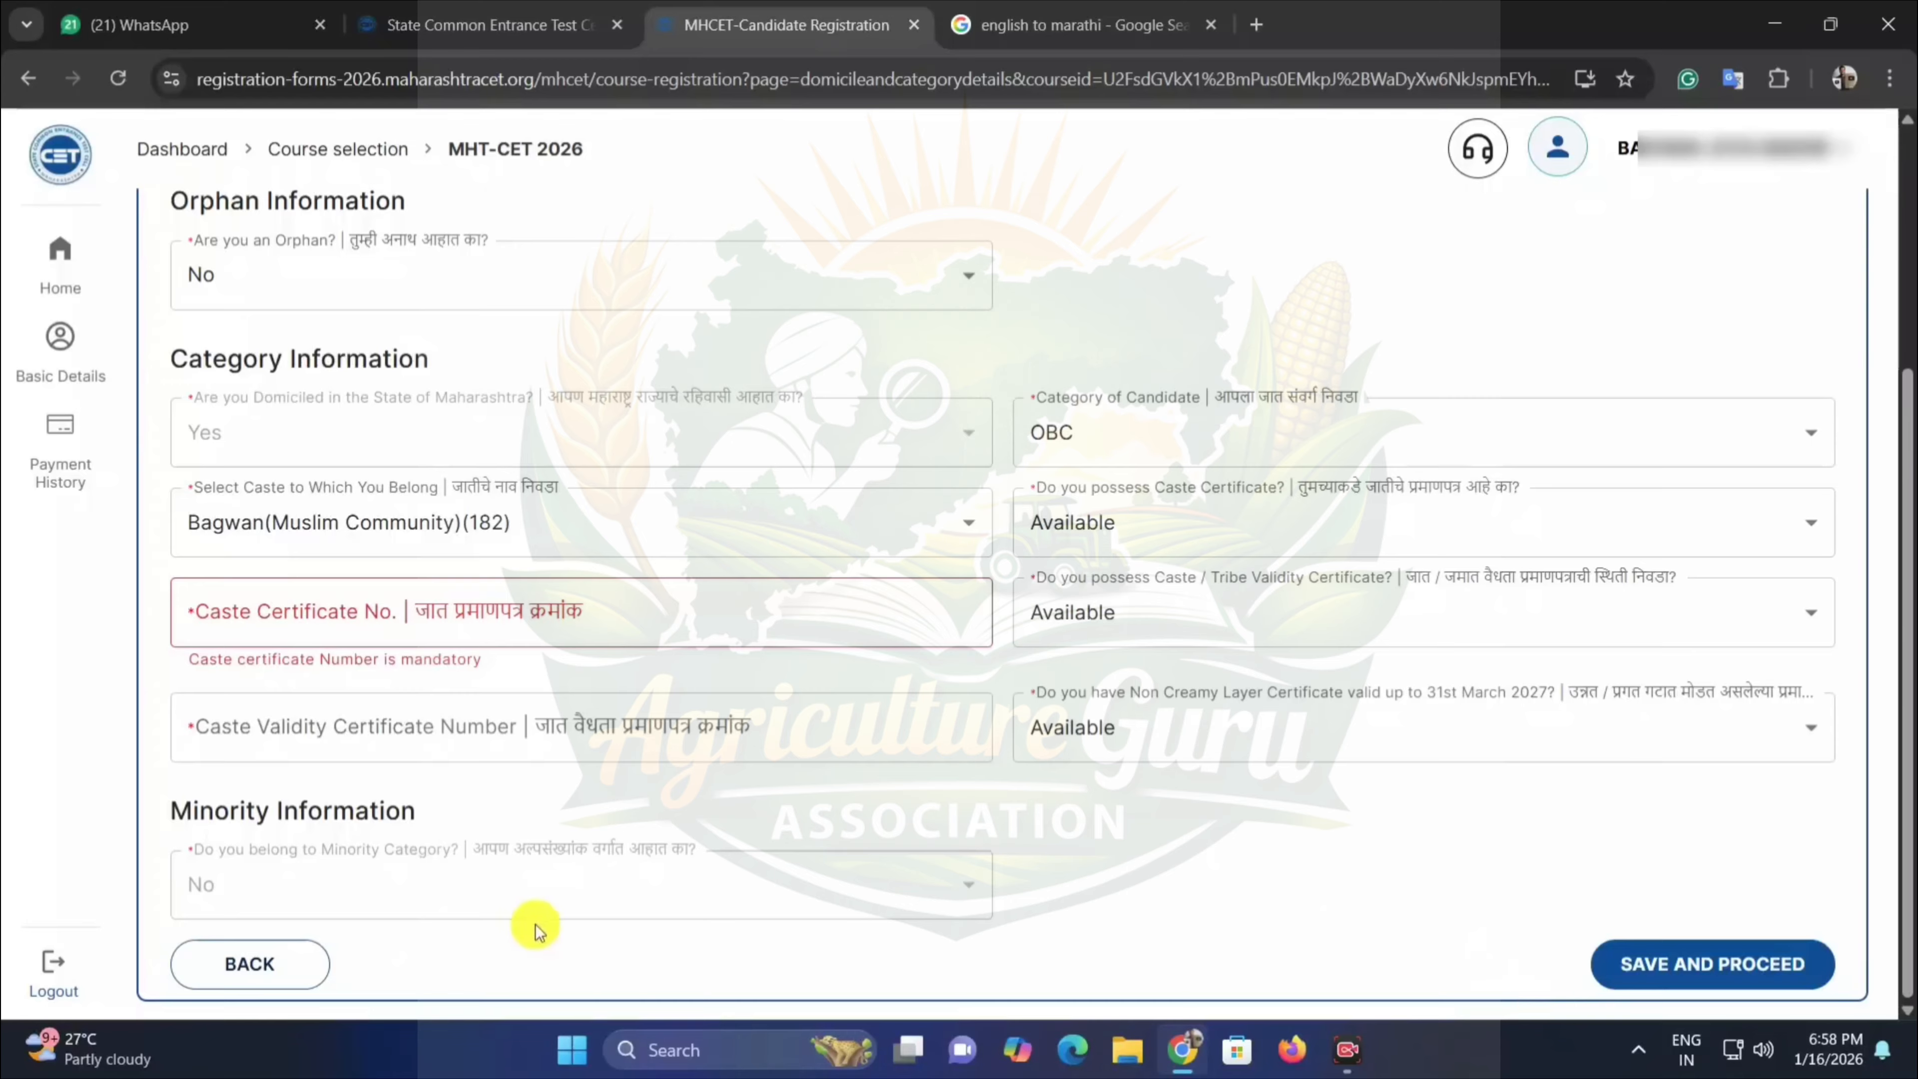
Check the Minority Information section, then save the domicile and category details and proceed to the qualification details.
left_click_drag(201, 812, 442, 816)
left_click(547, 825)
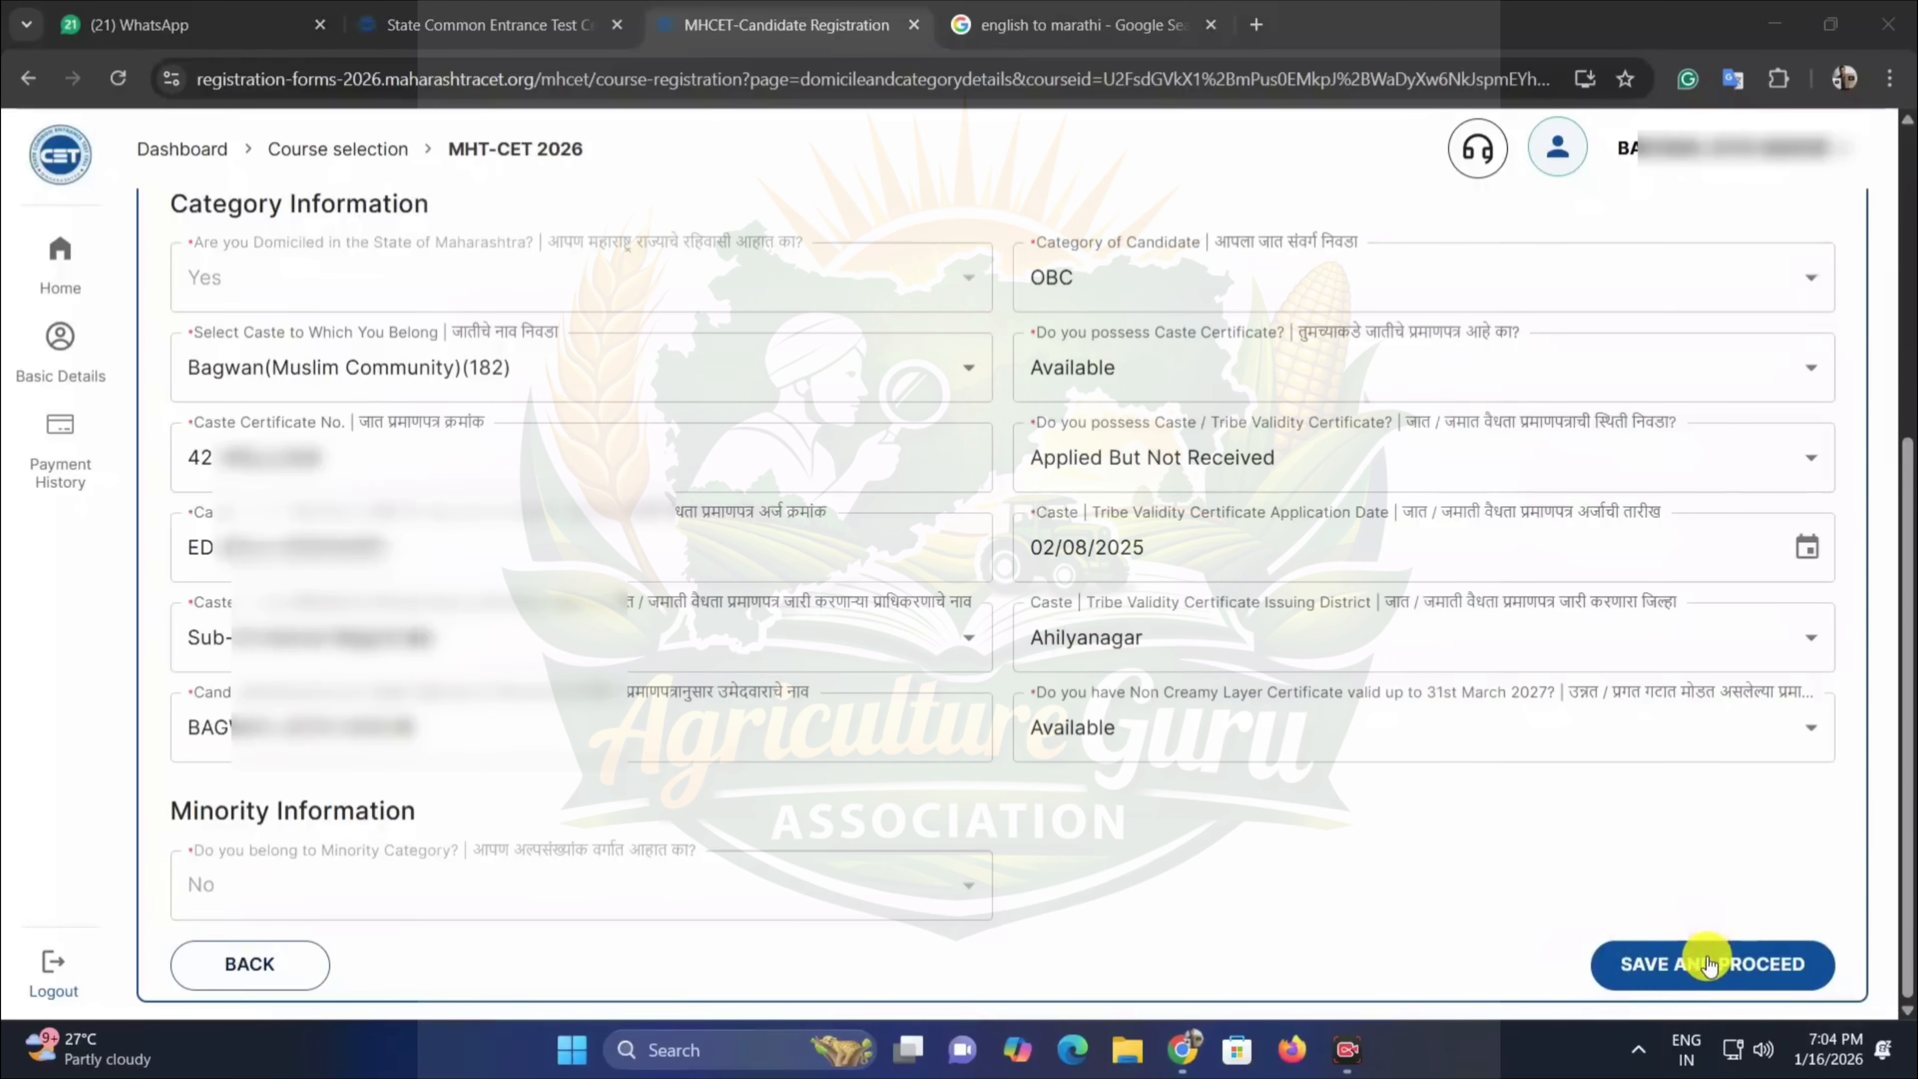
left_click(1708, 964)
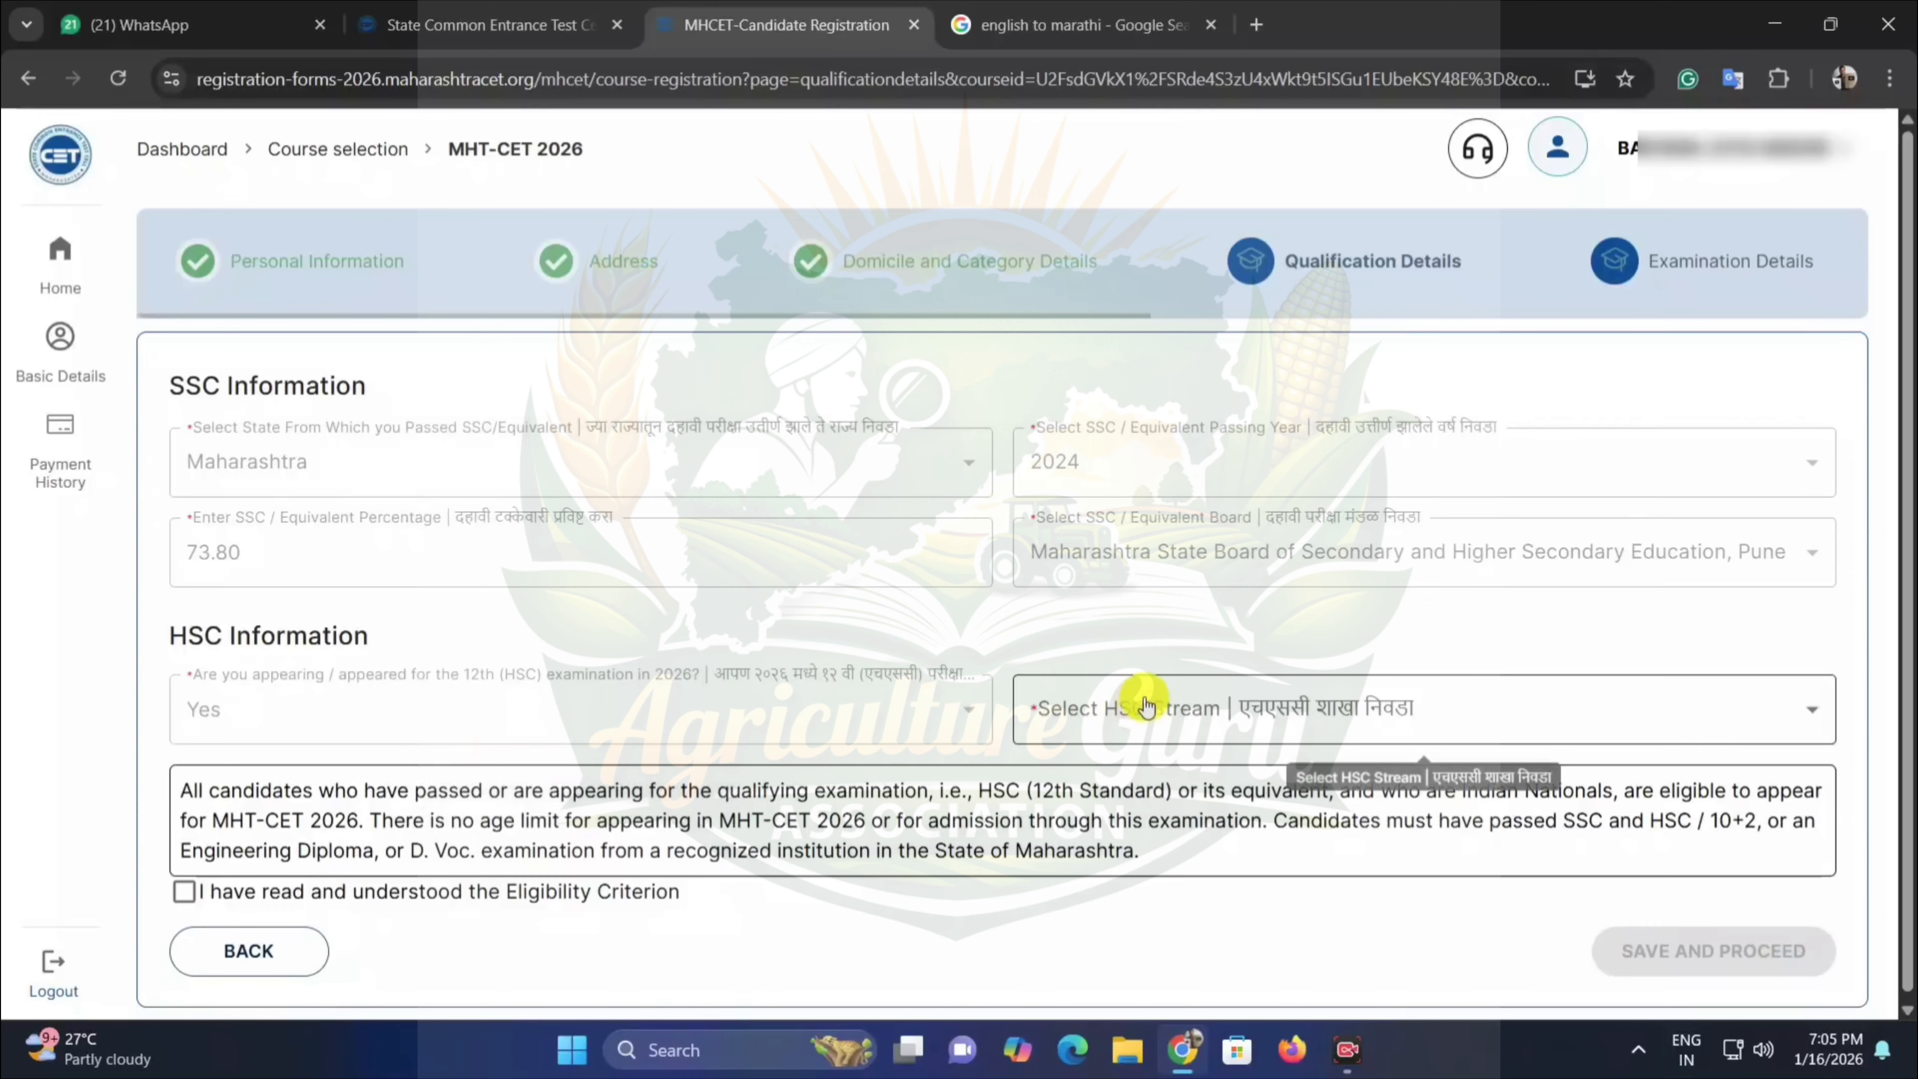
Select Science as the HSC stream, accept the Eligibility Criterion and save to proceed to the examination details.
left_click(1109, 714)
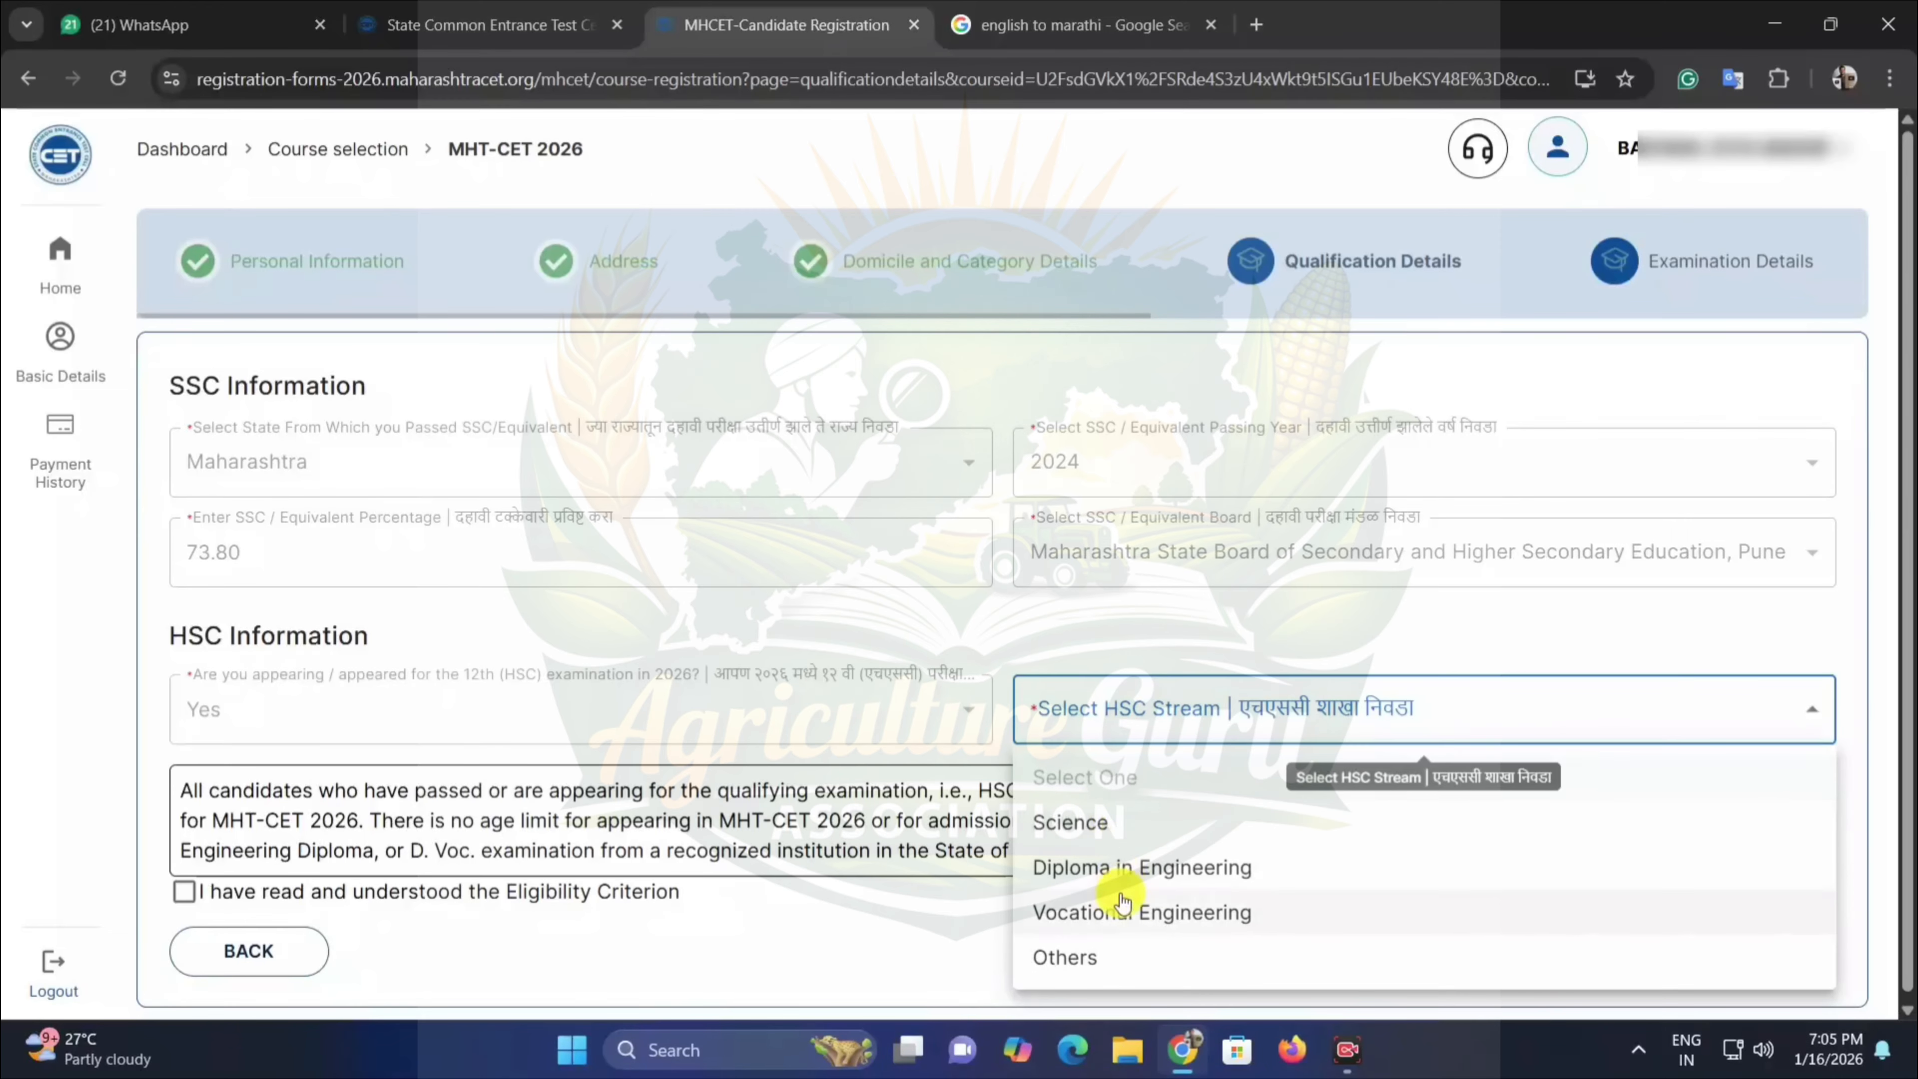
left_click(1108, 823)
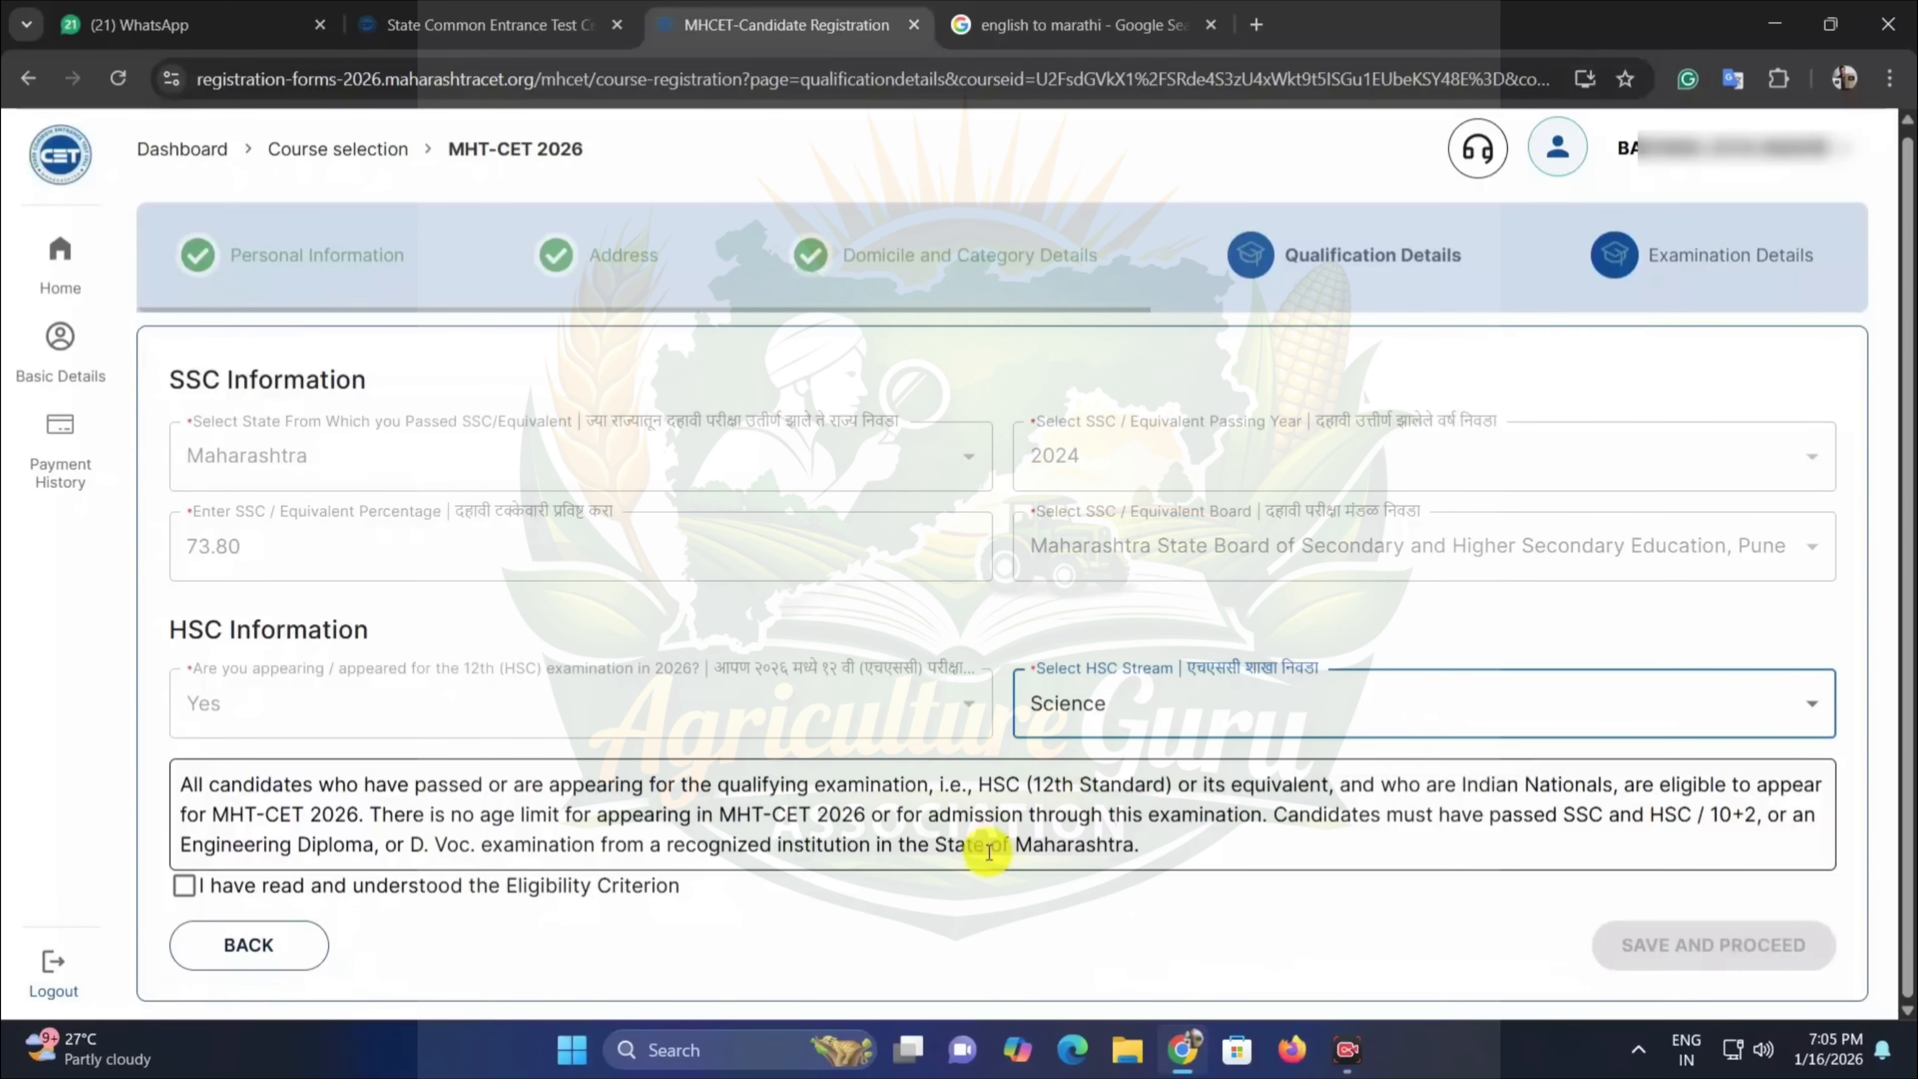
left_click(183, 885)
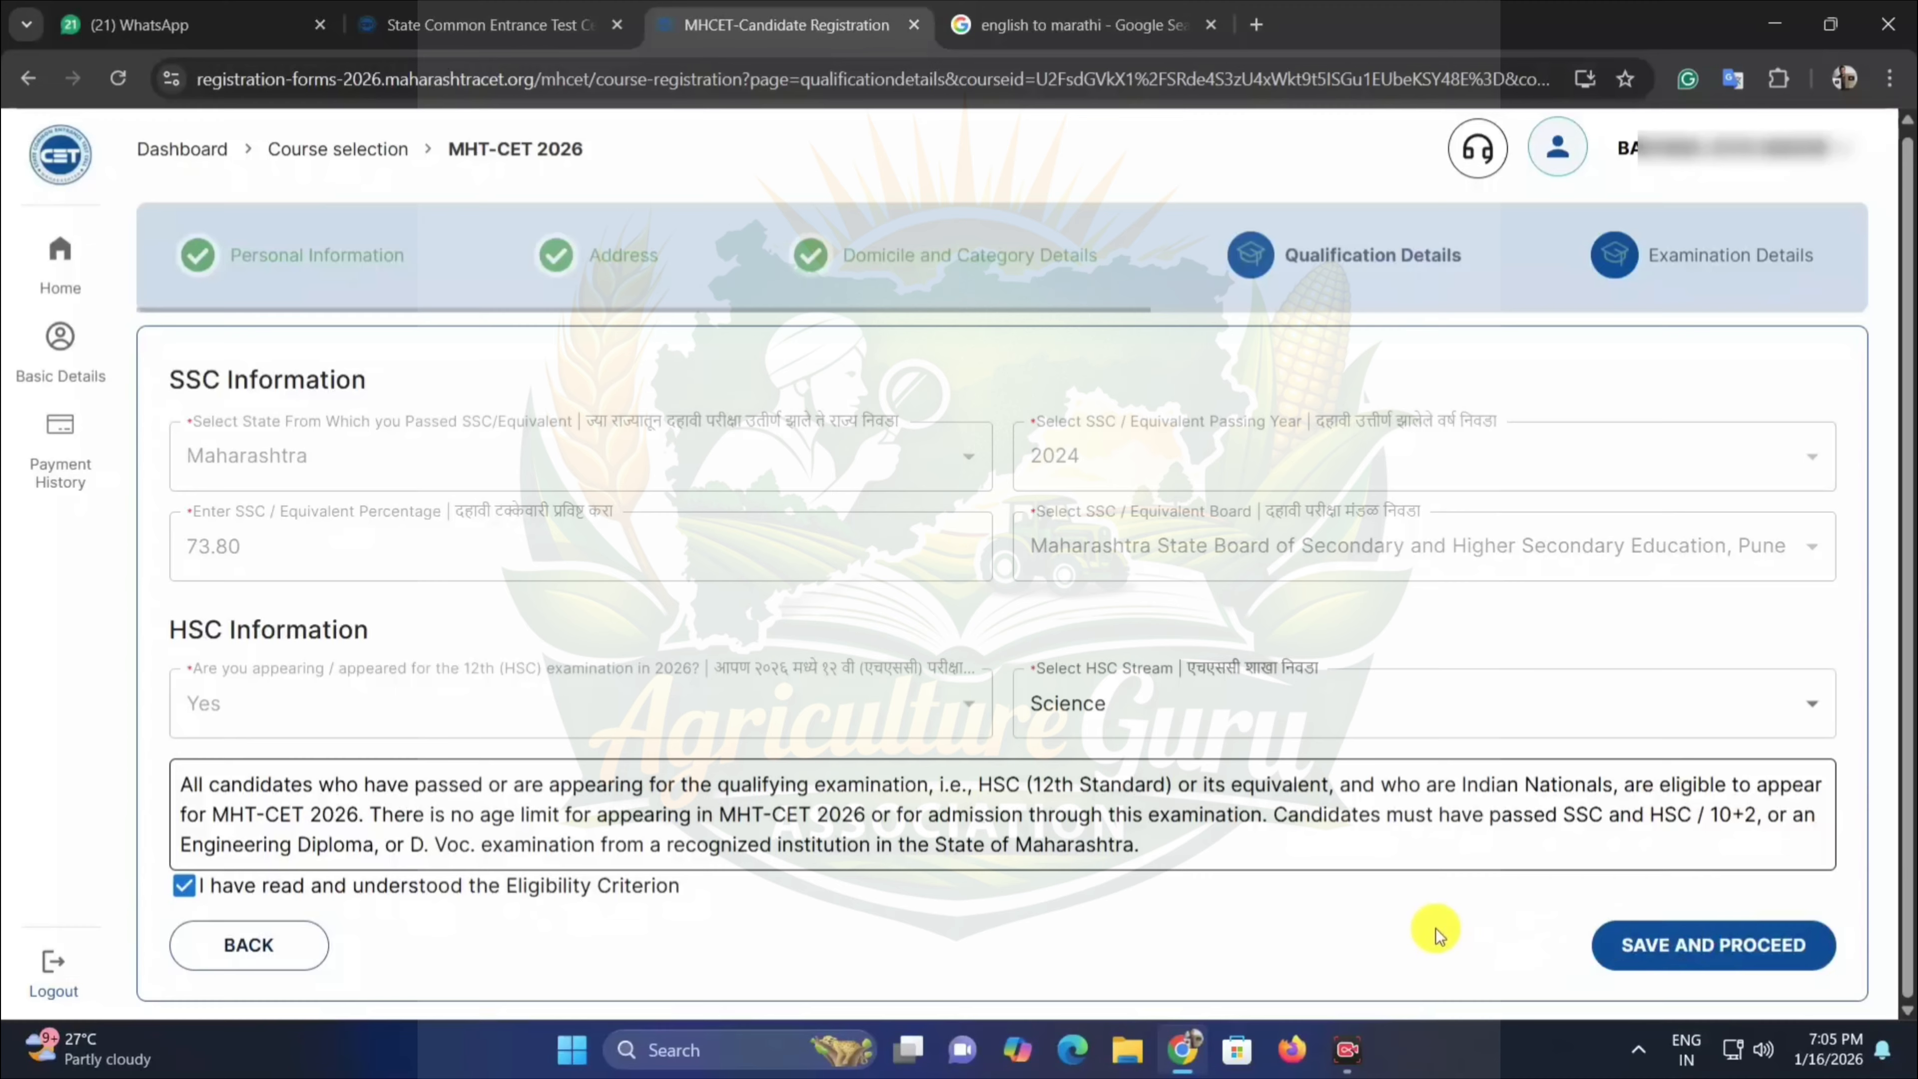
left_click(1715, 947)
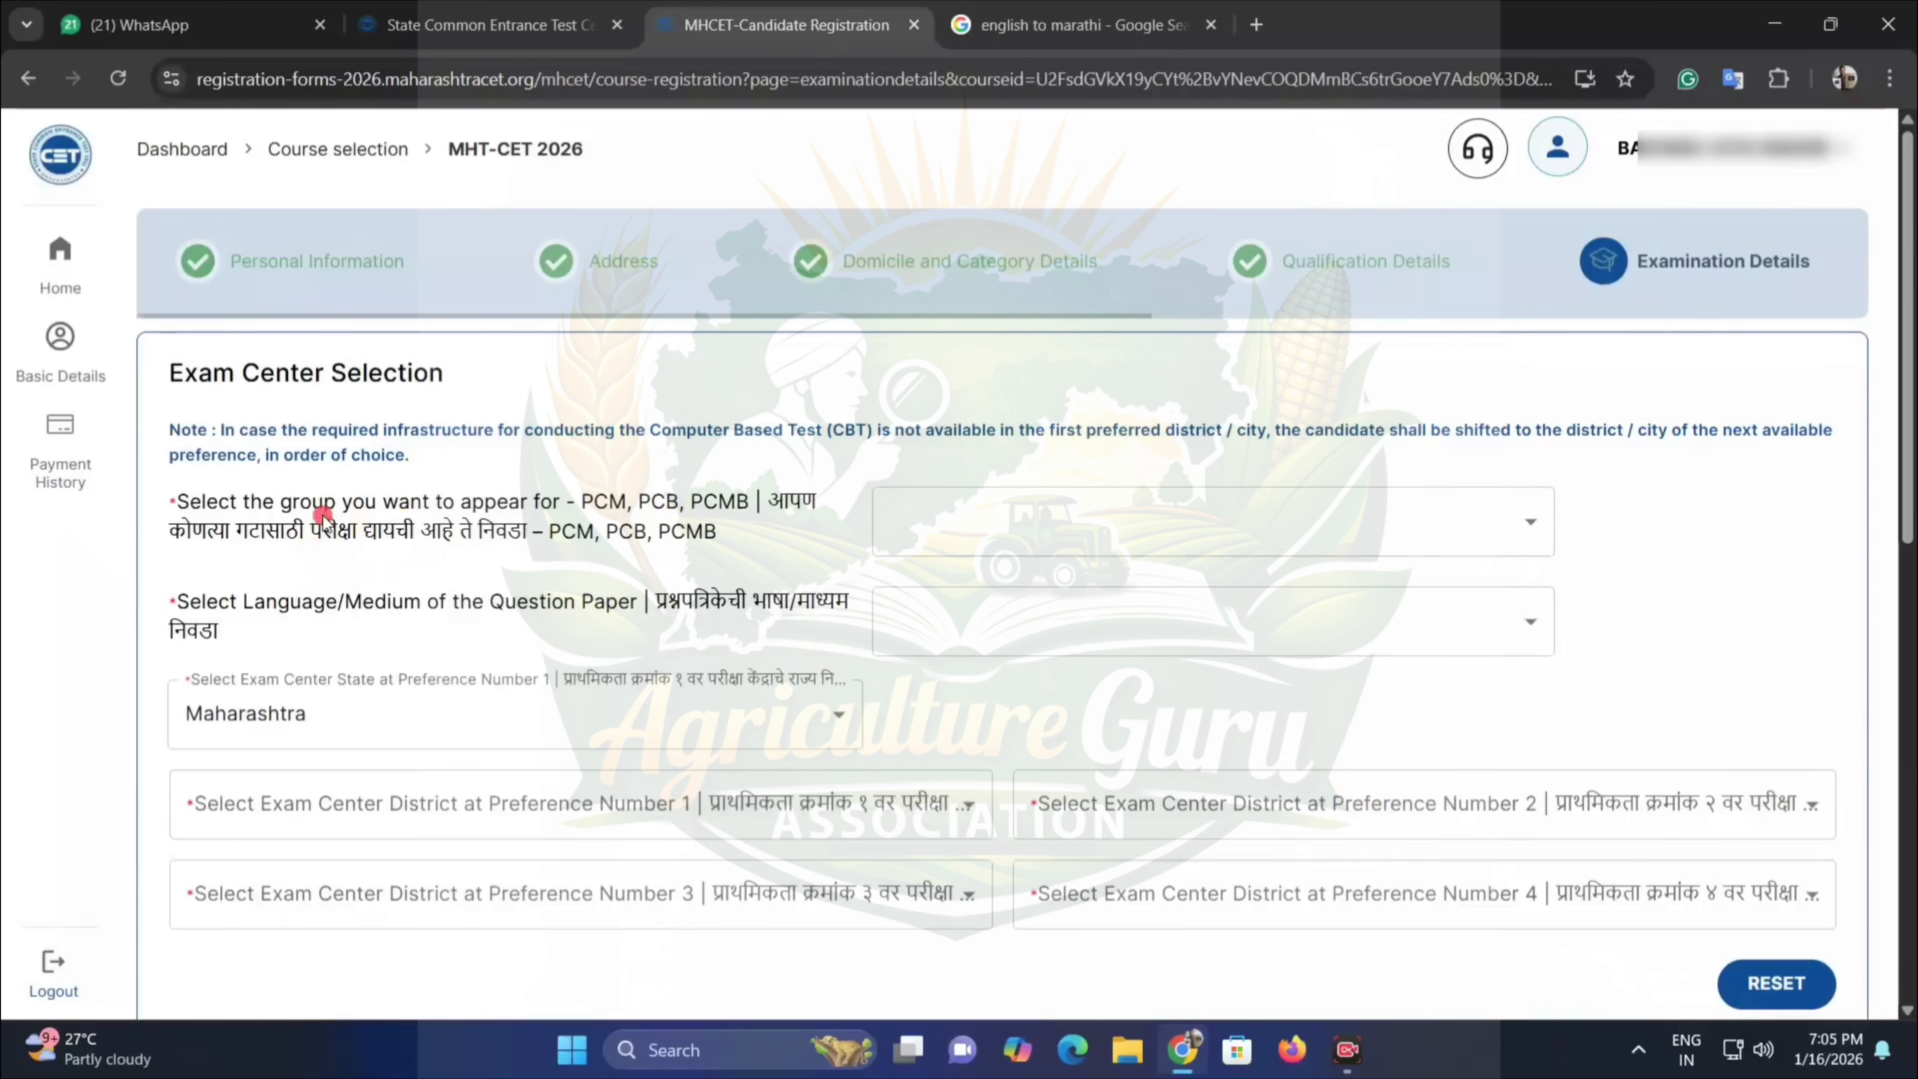
Try PCM alone and PCB alone as the exam group to appear for.
left_click_drag(323, 516, 597, 503)
left_click(787, 510)
left_click(933, 510)
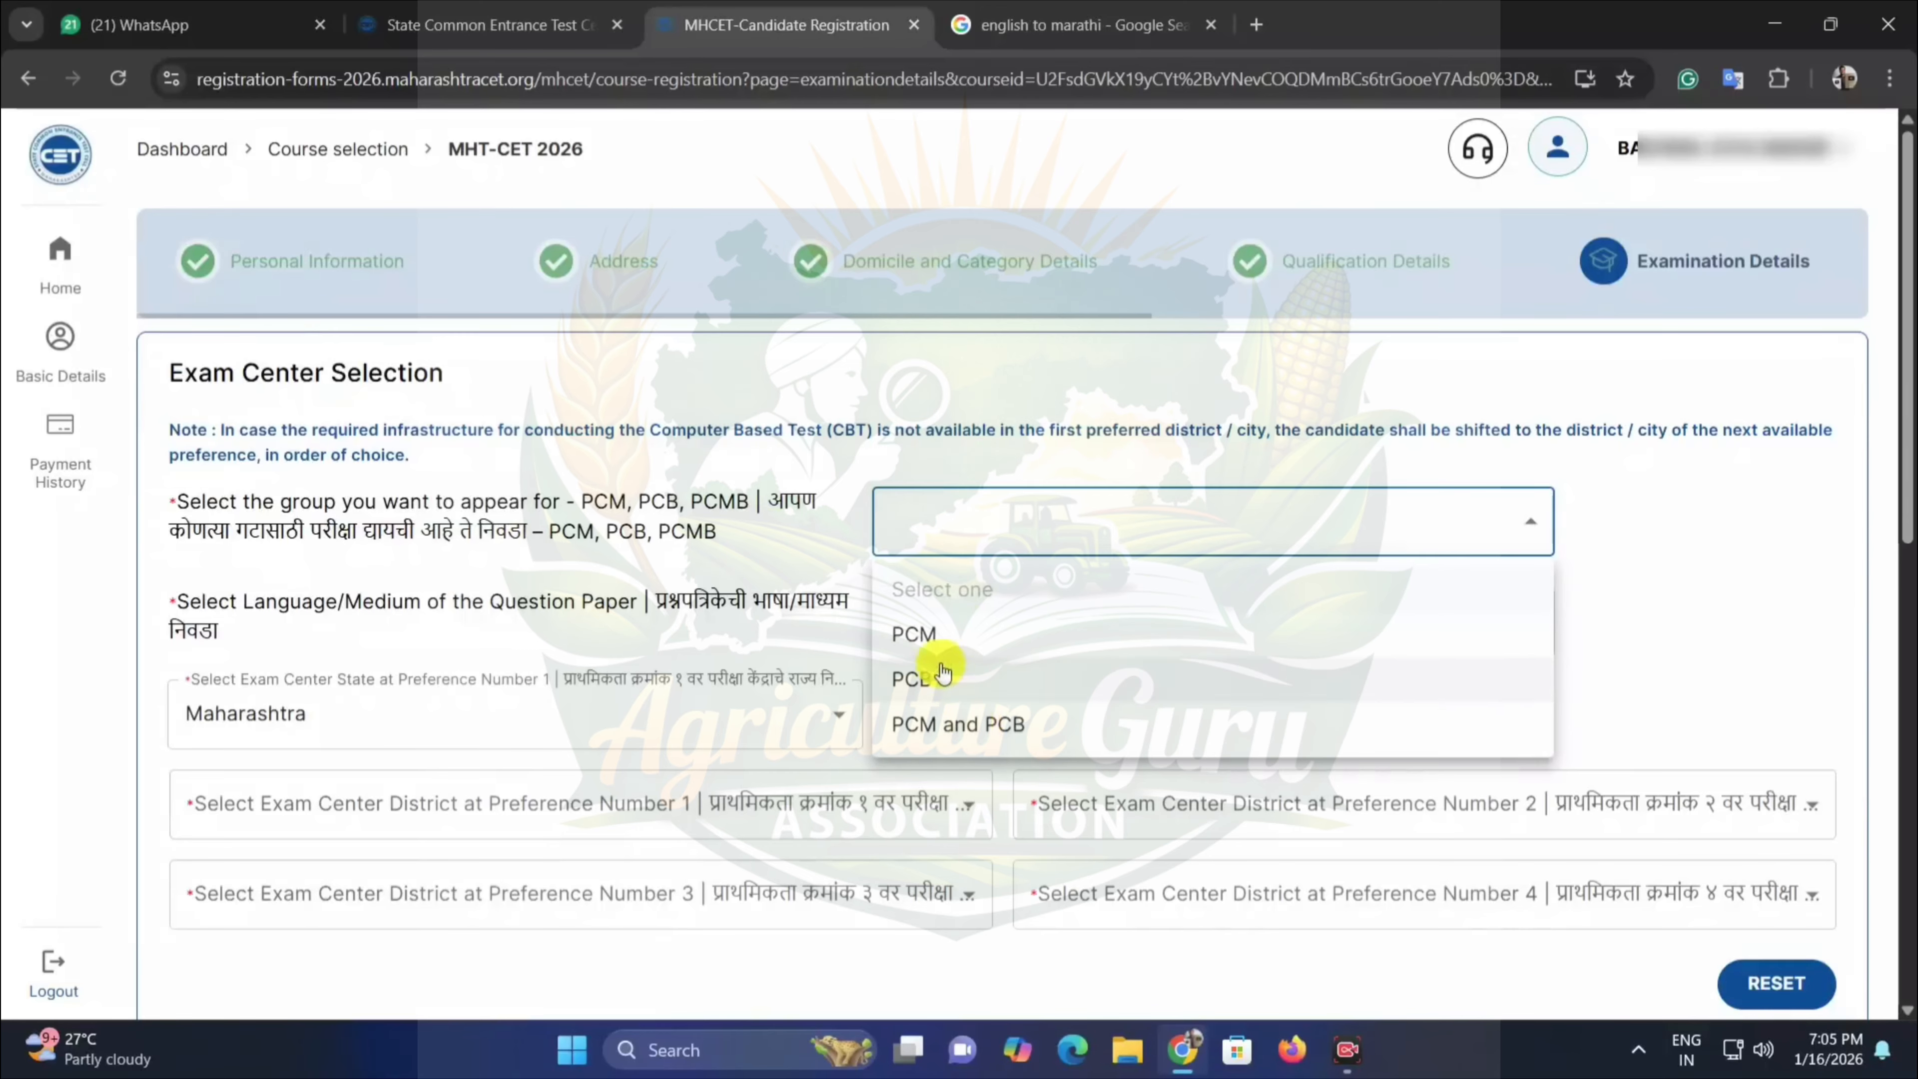
left_click(925, 638)
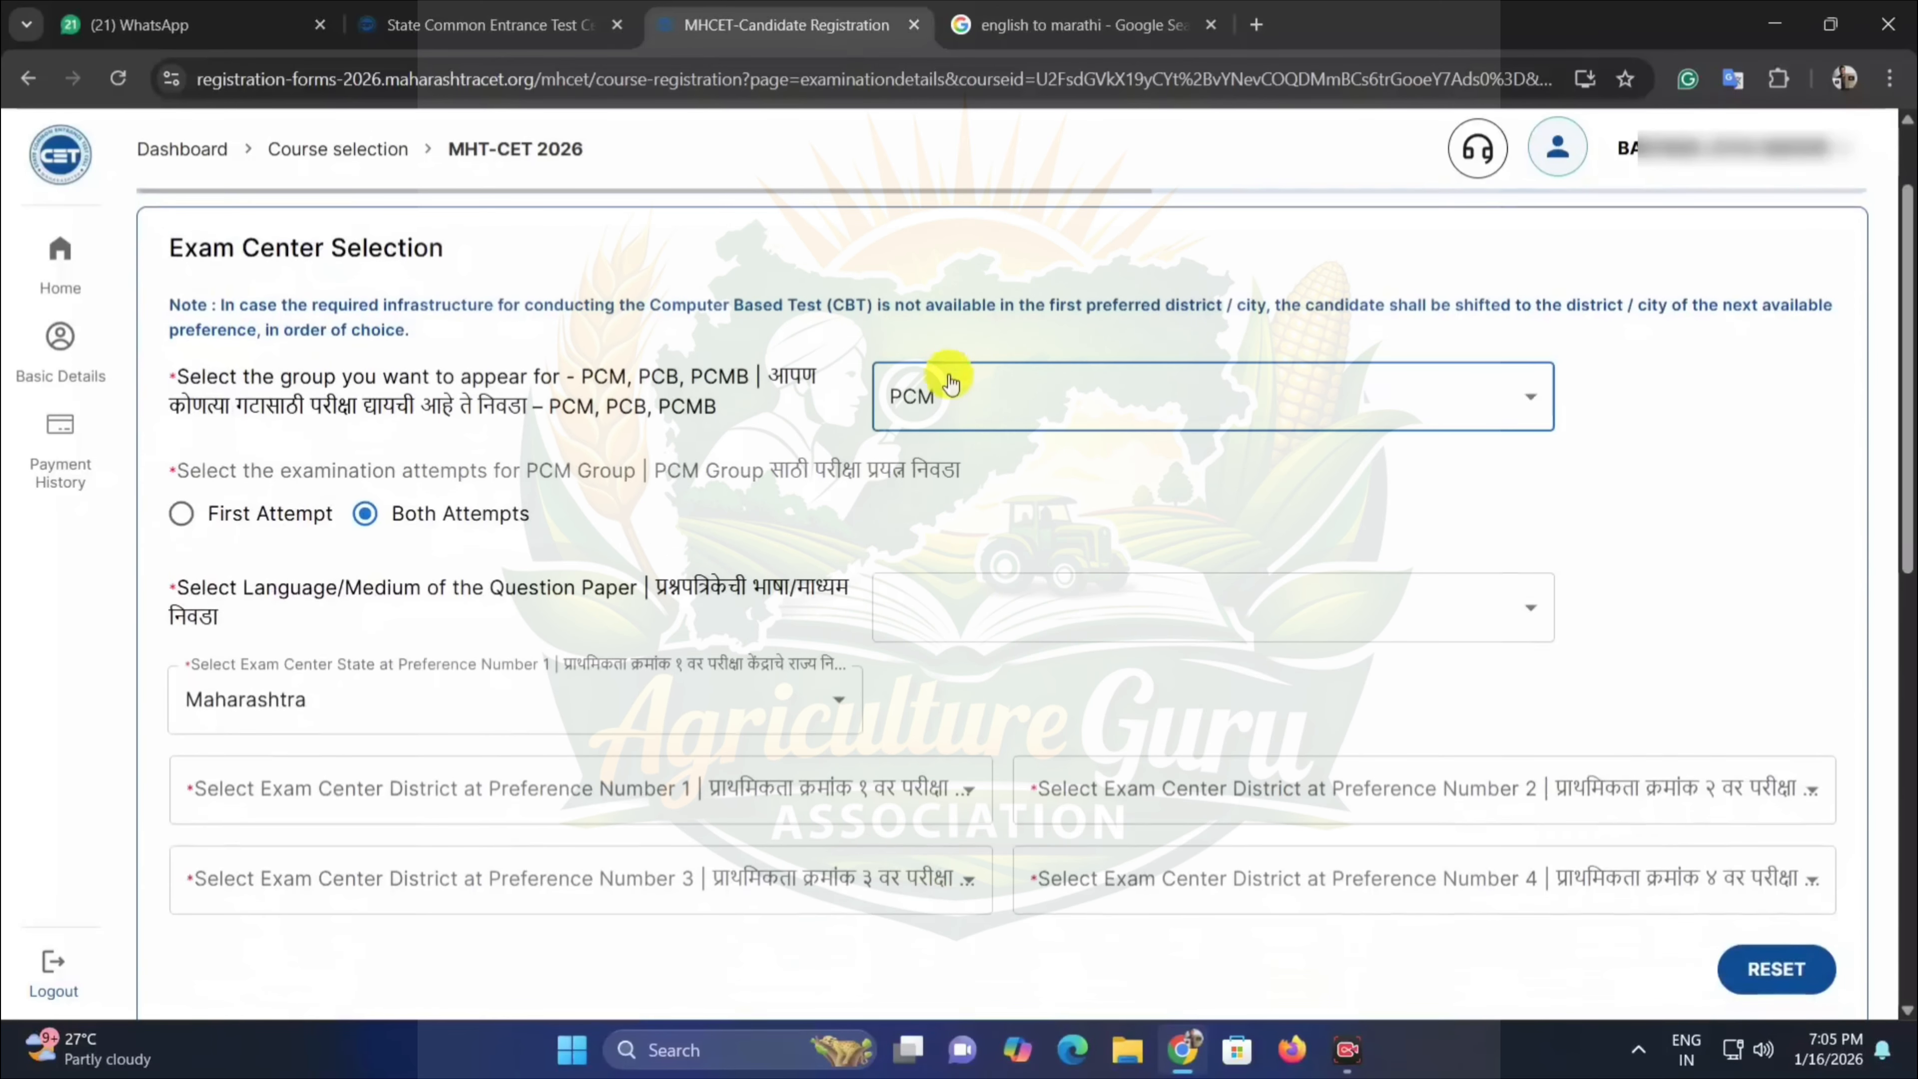
left_click(950, 384)
left_click(951, 548)
Set the exam group to appear for to PCM and PCB.
left_click(963, 398)
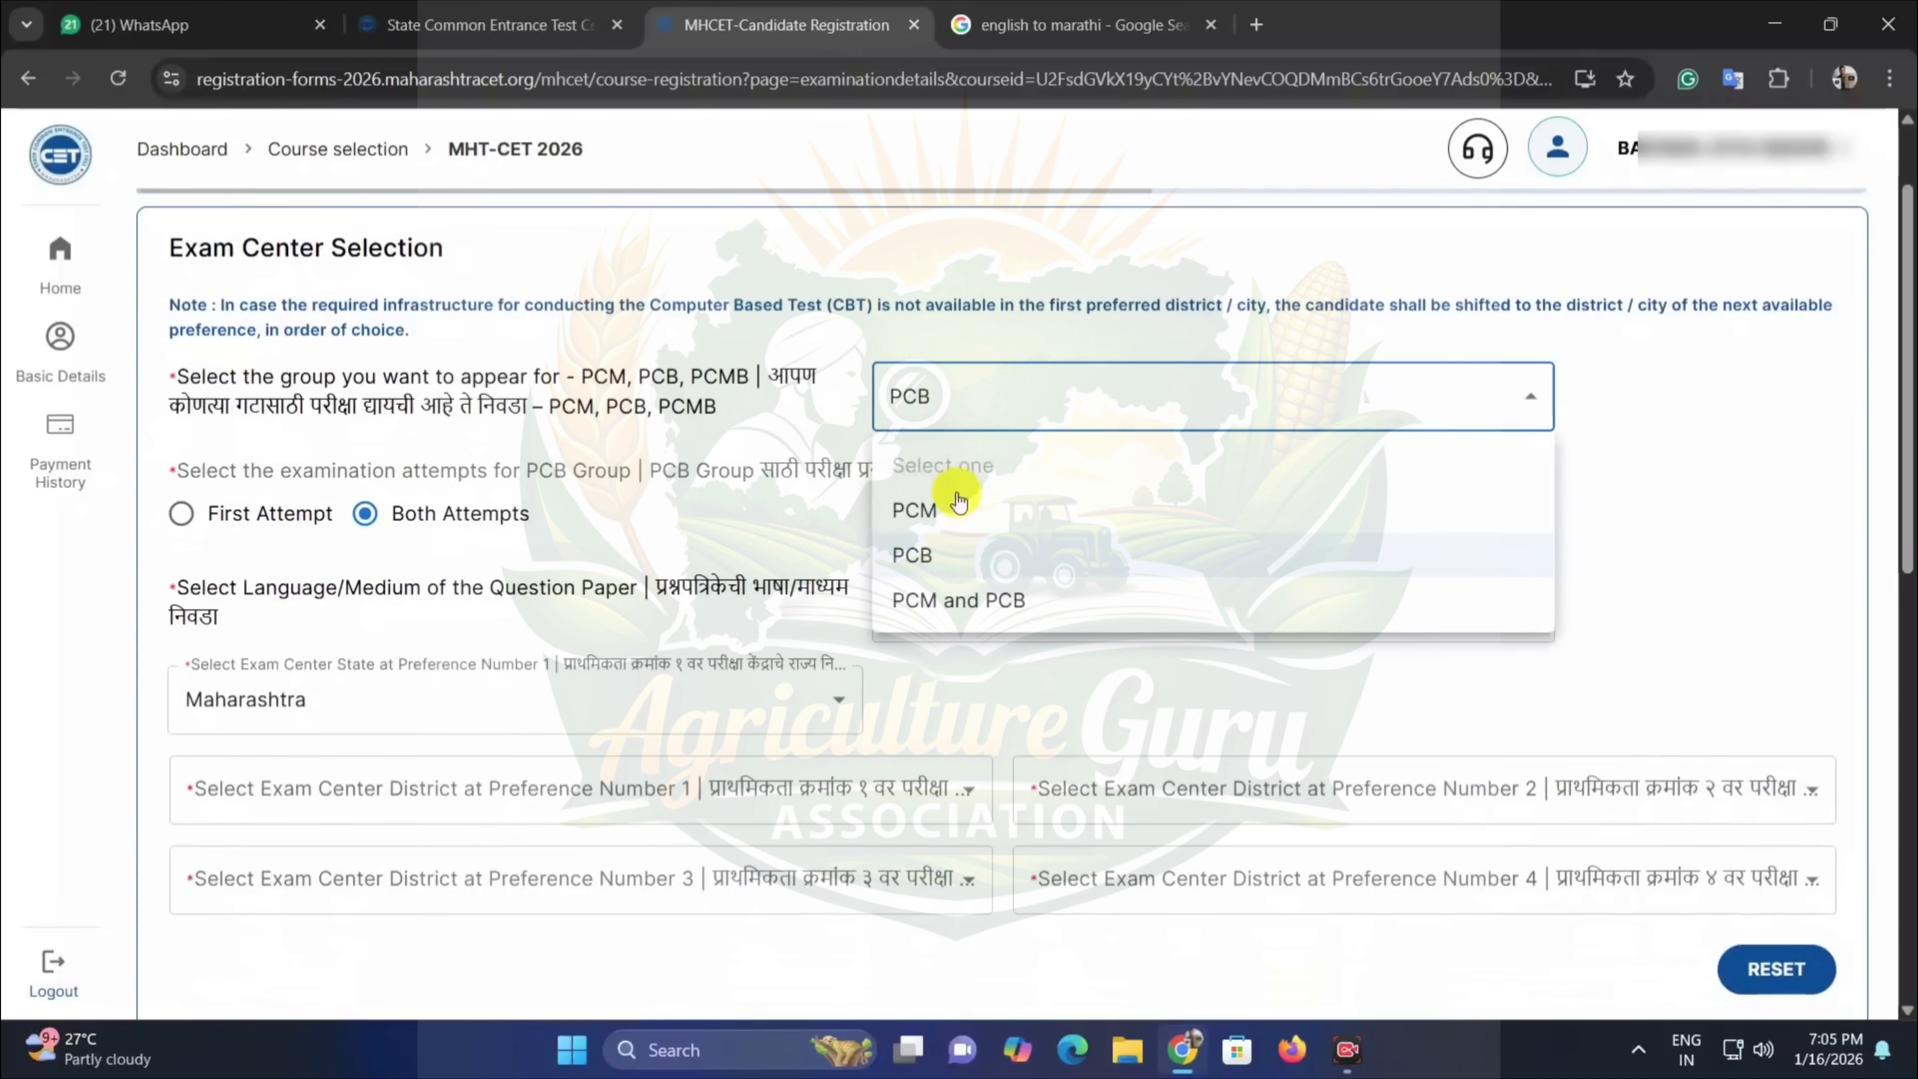
left_click(952, 600)
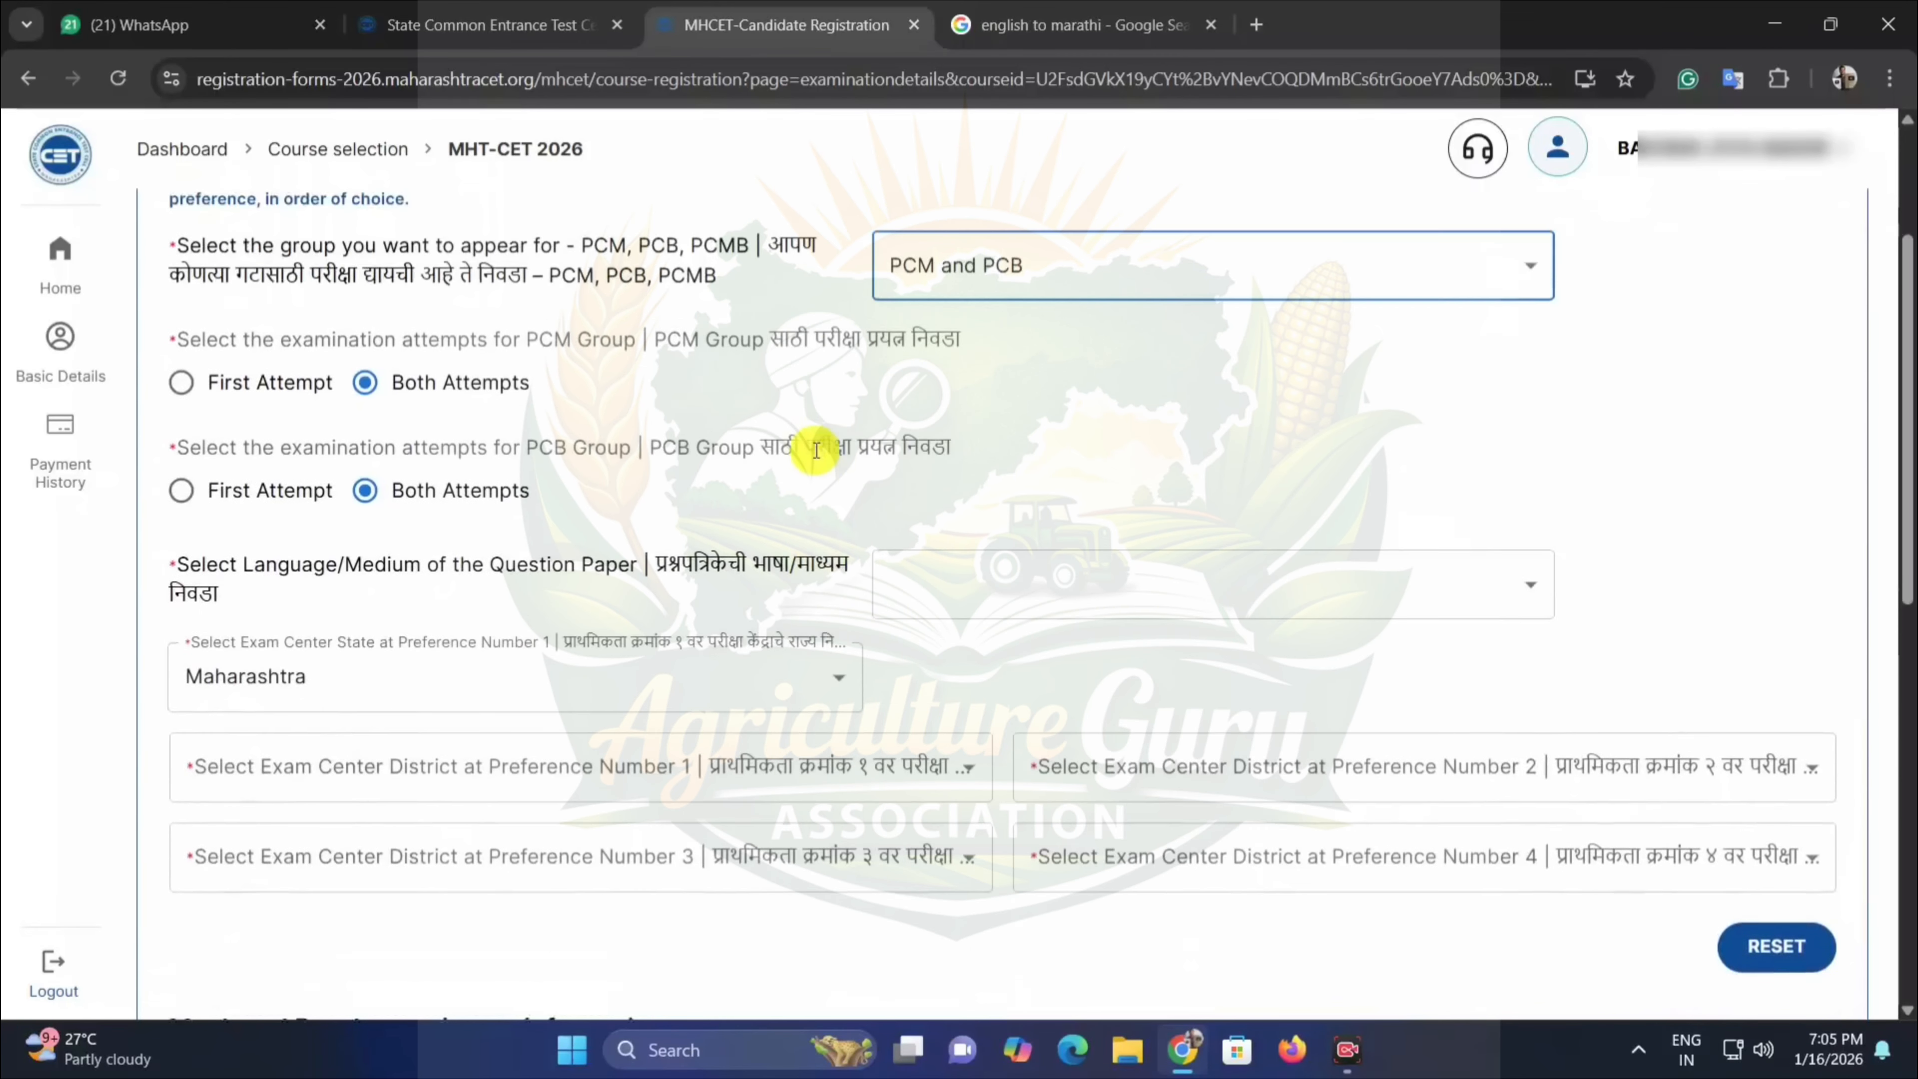
scroll(815, 445, "up", 2)
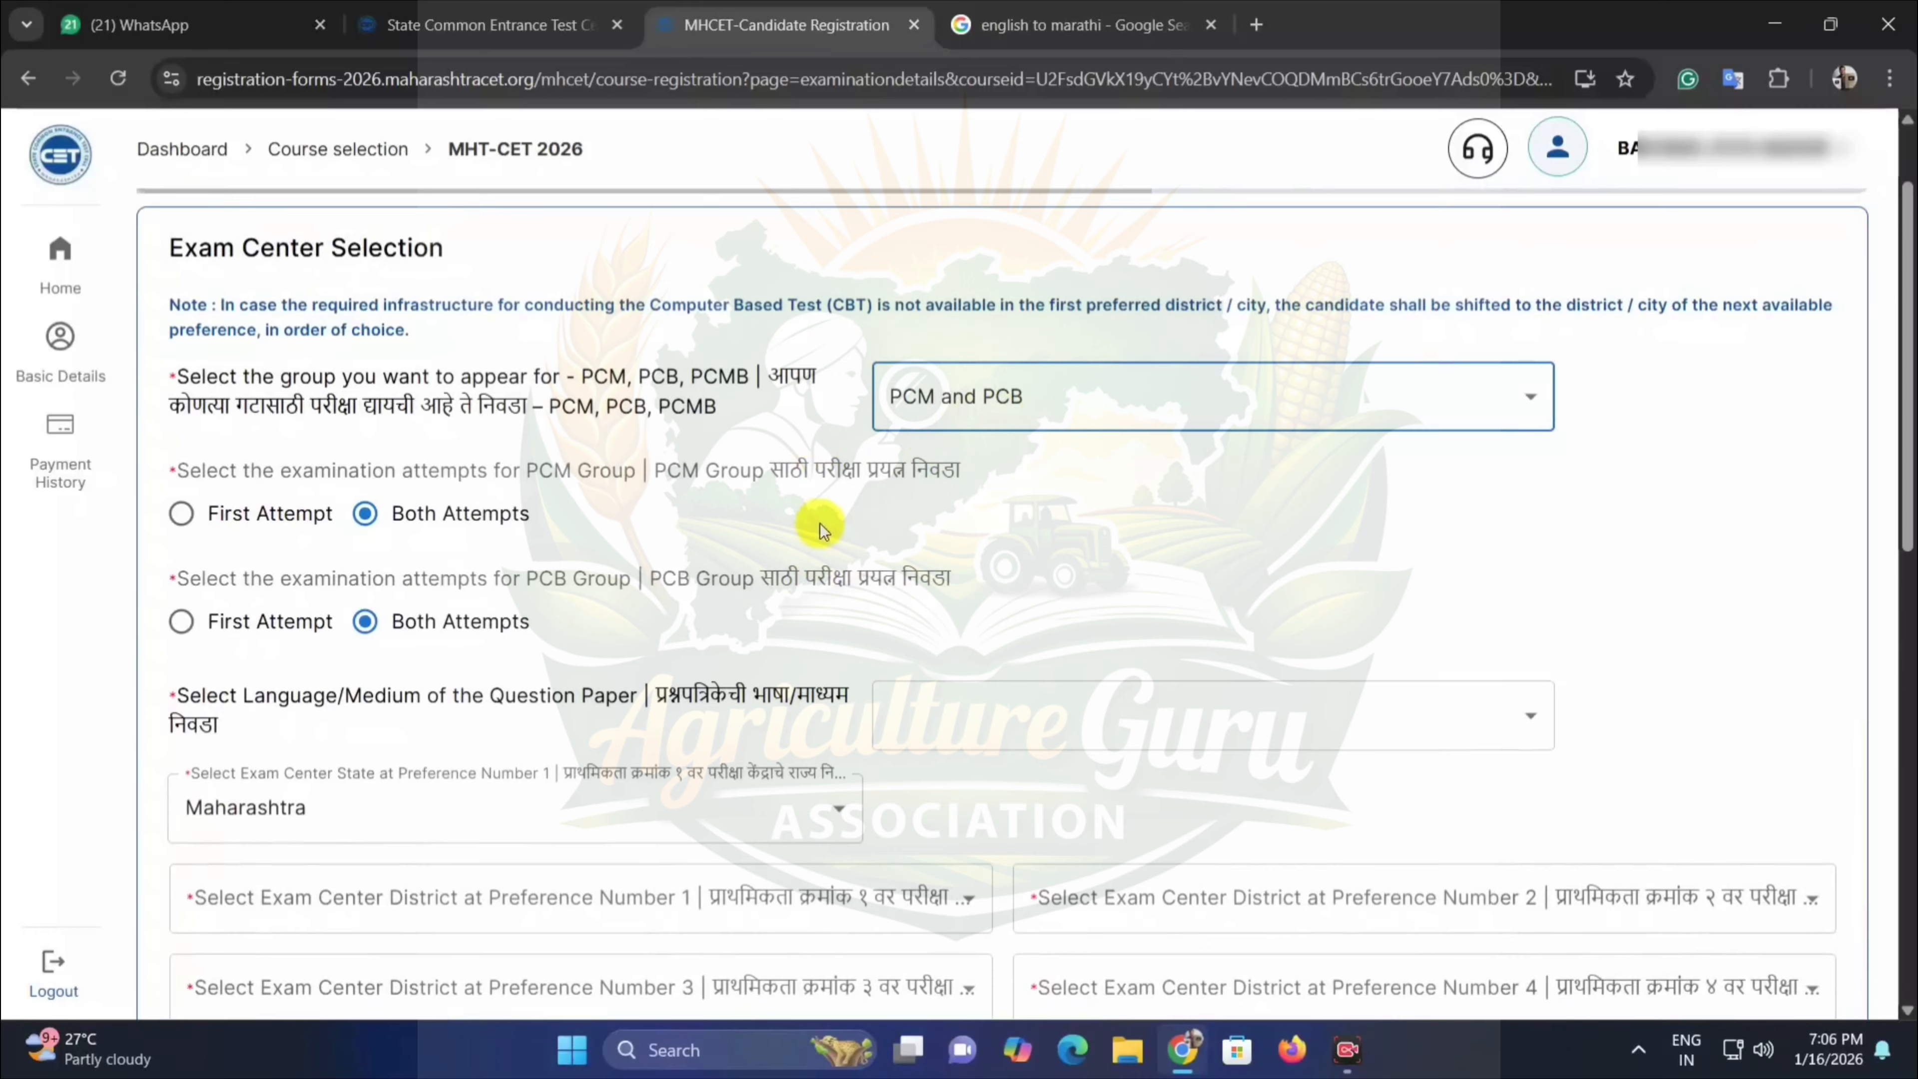
Switch the examination attempts for the PCM and PCB groups to First Attempt and back to Both Attempts.
left_click_drag(230, 471, 536, 482)
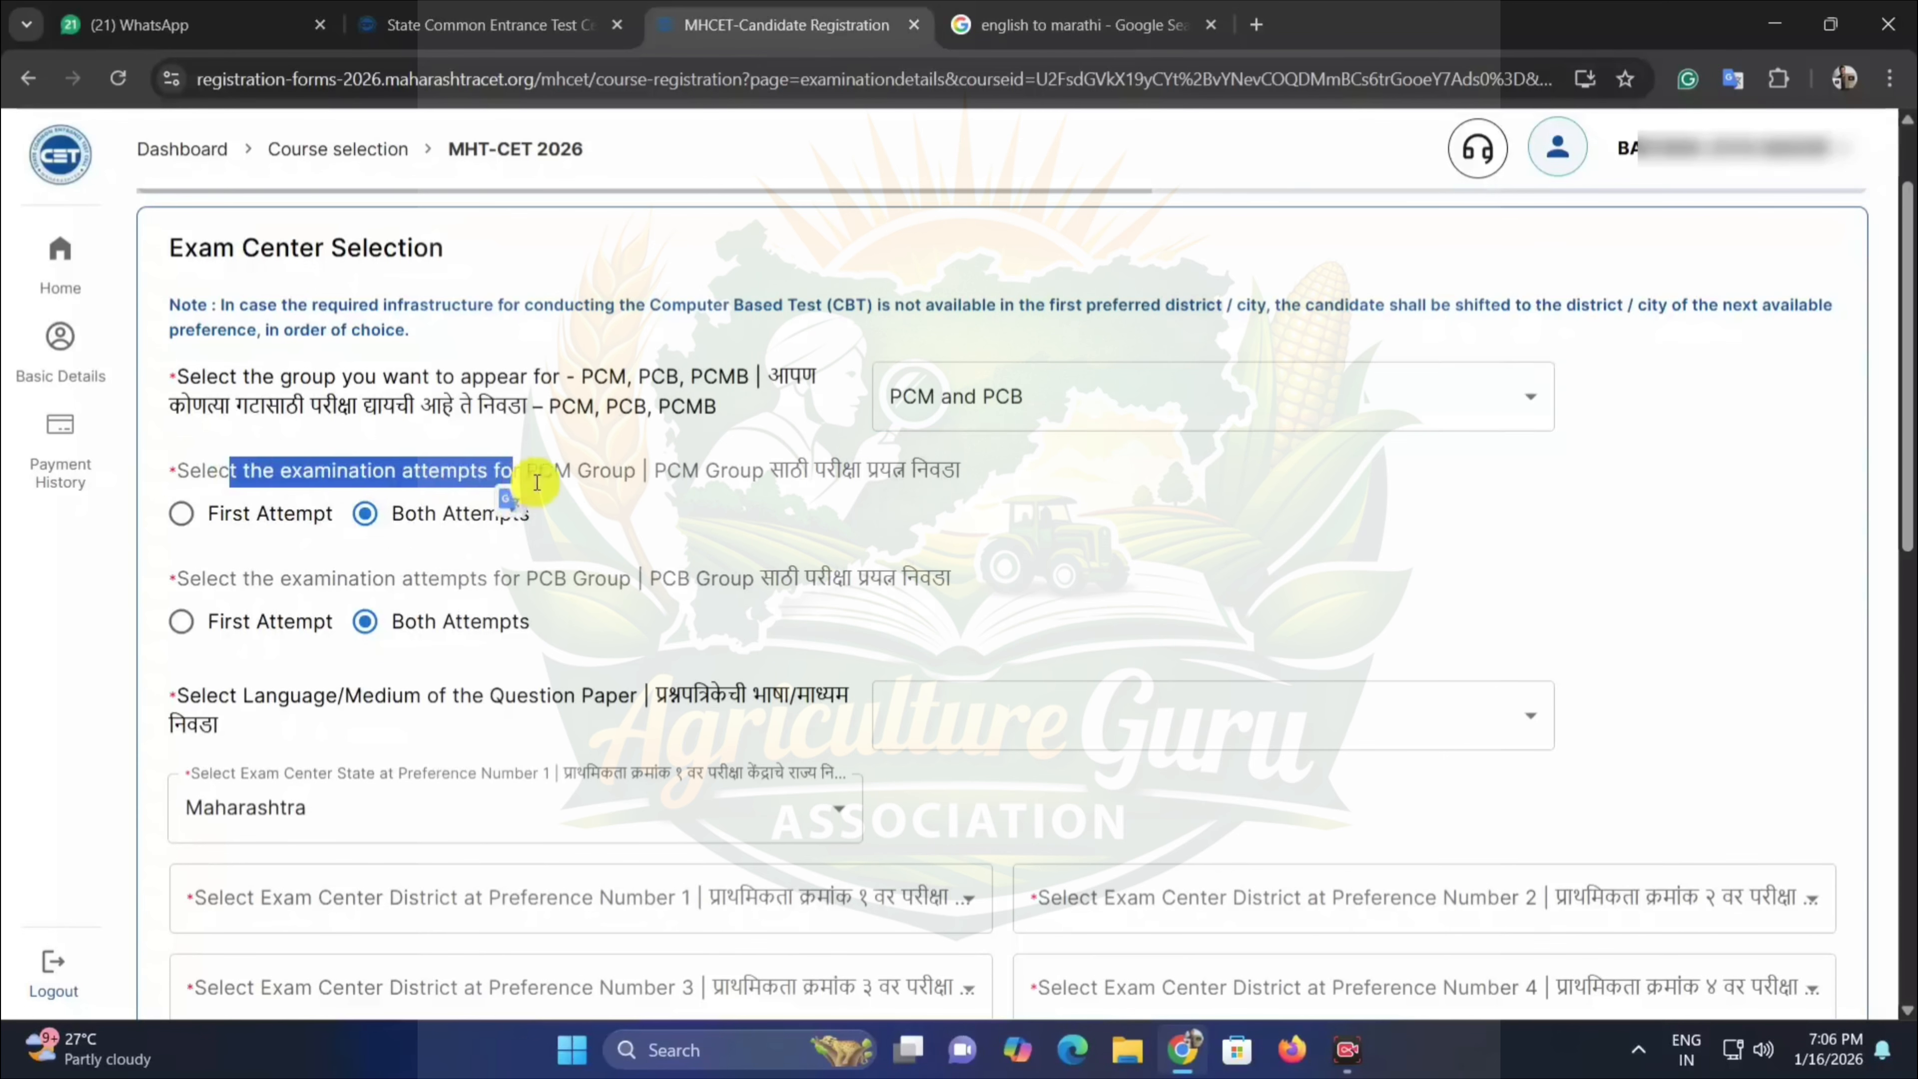
left_click(574, 482)
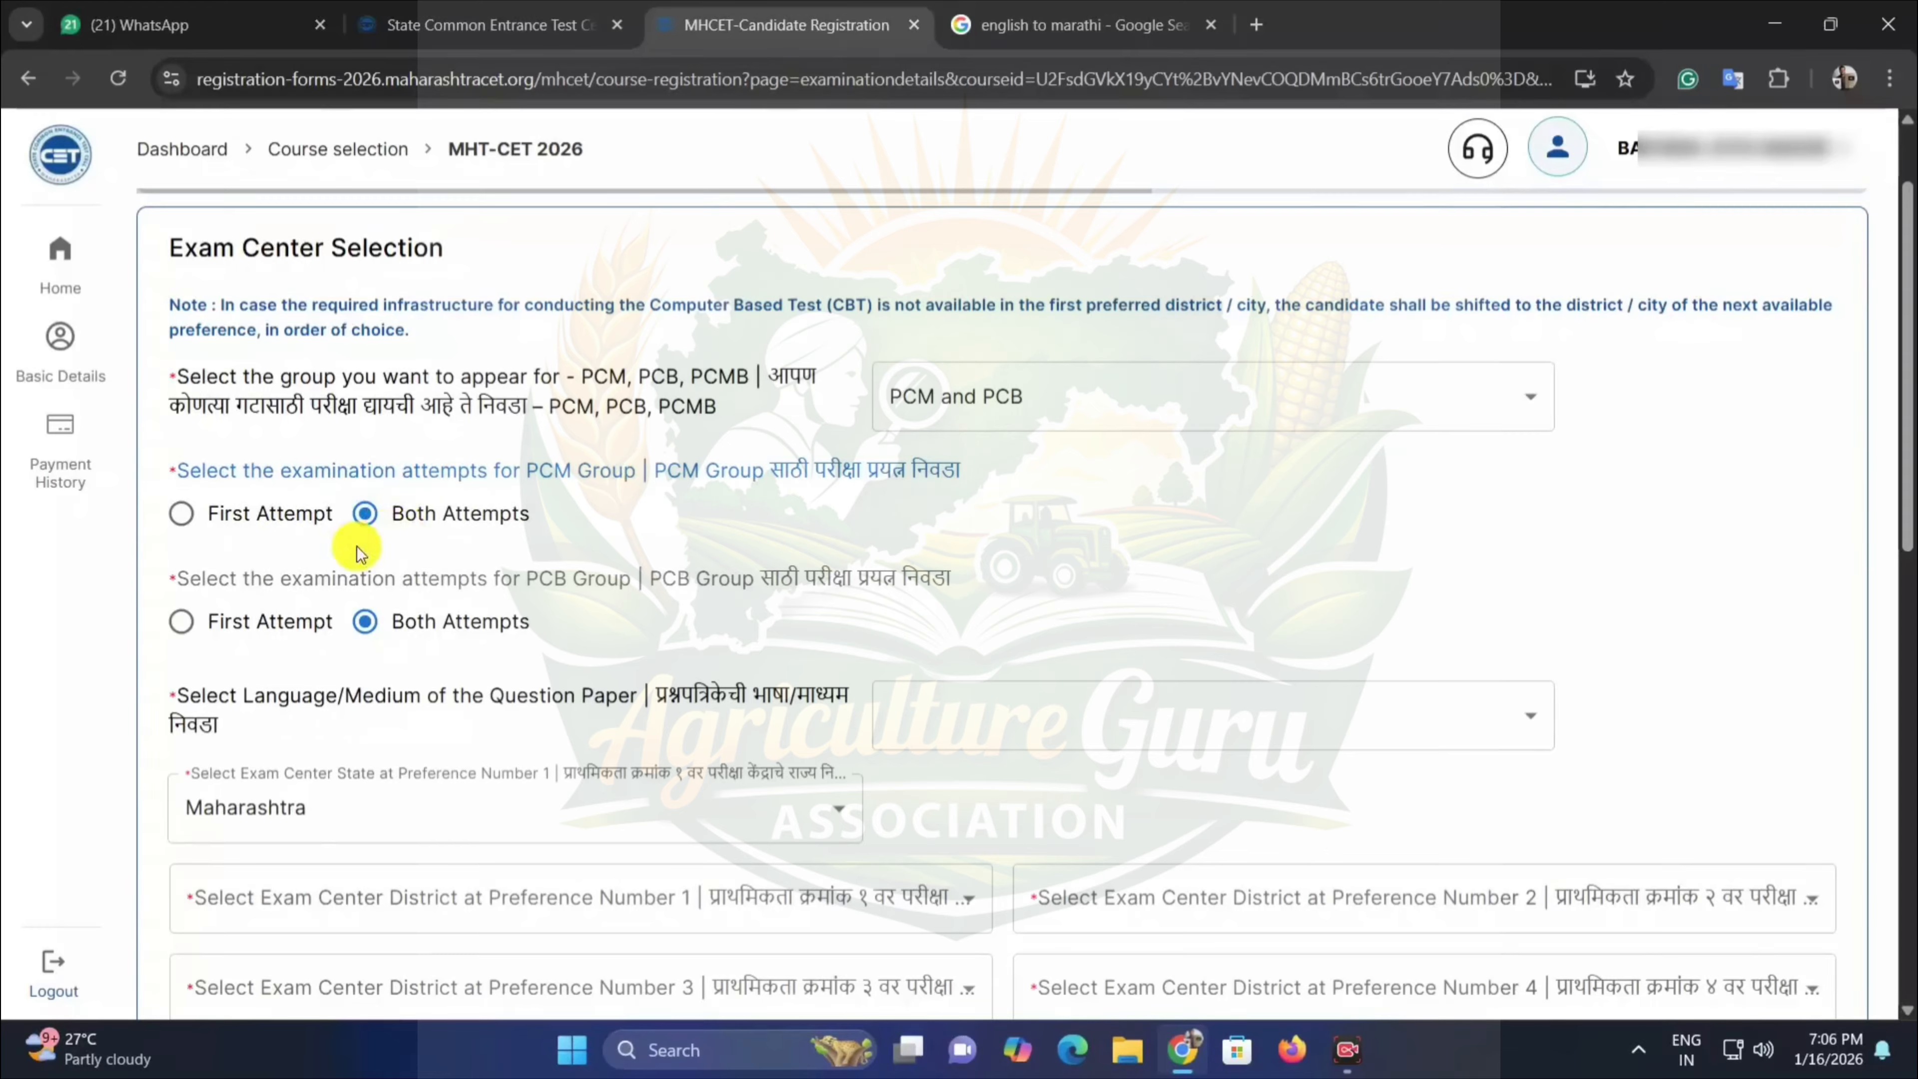
left_click(230, 523)
left_click(240, 625)
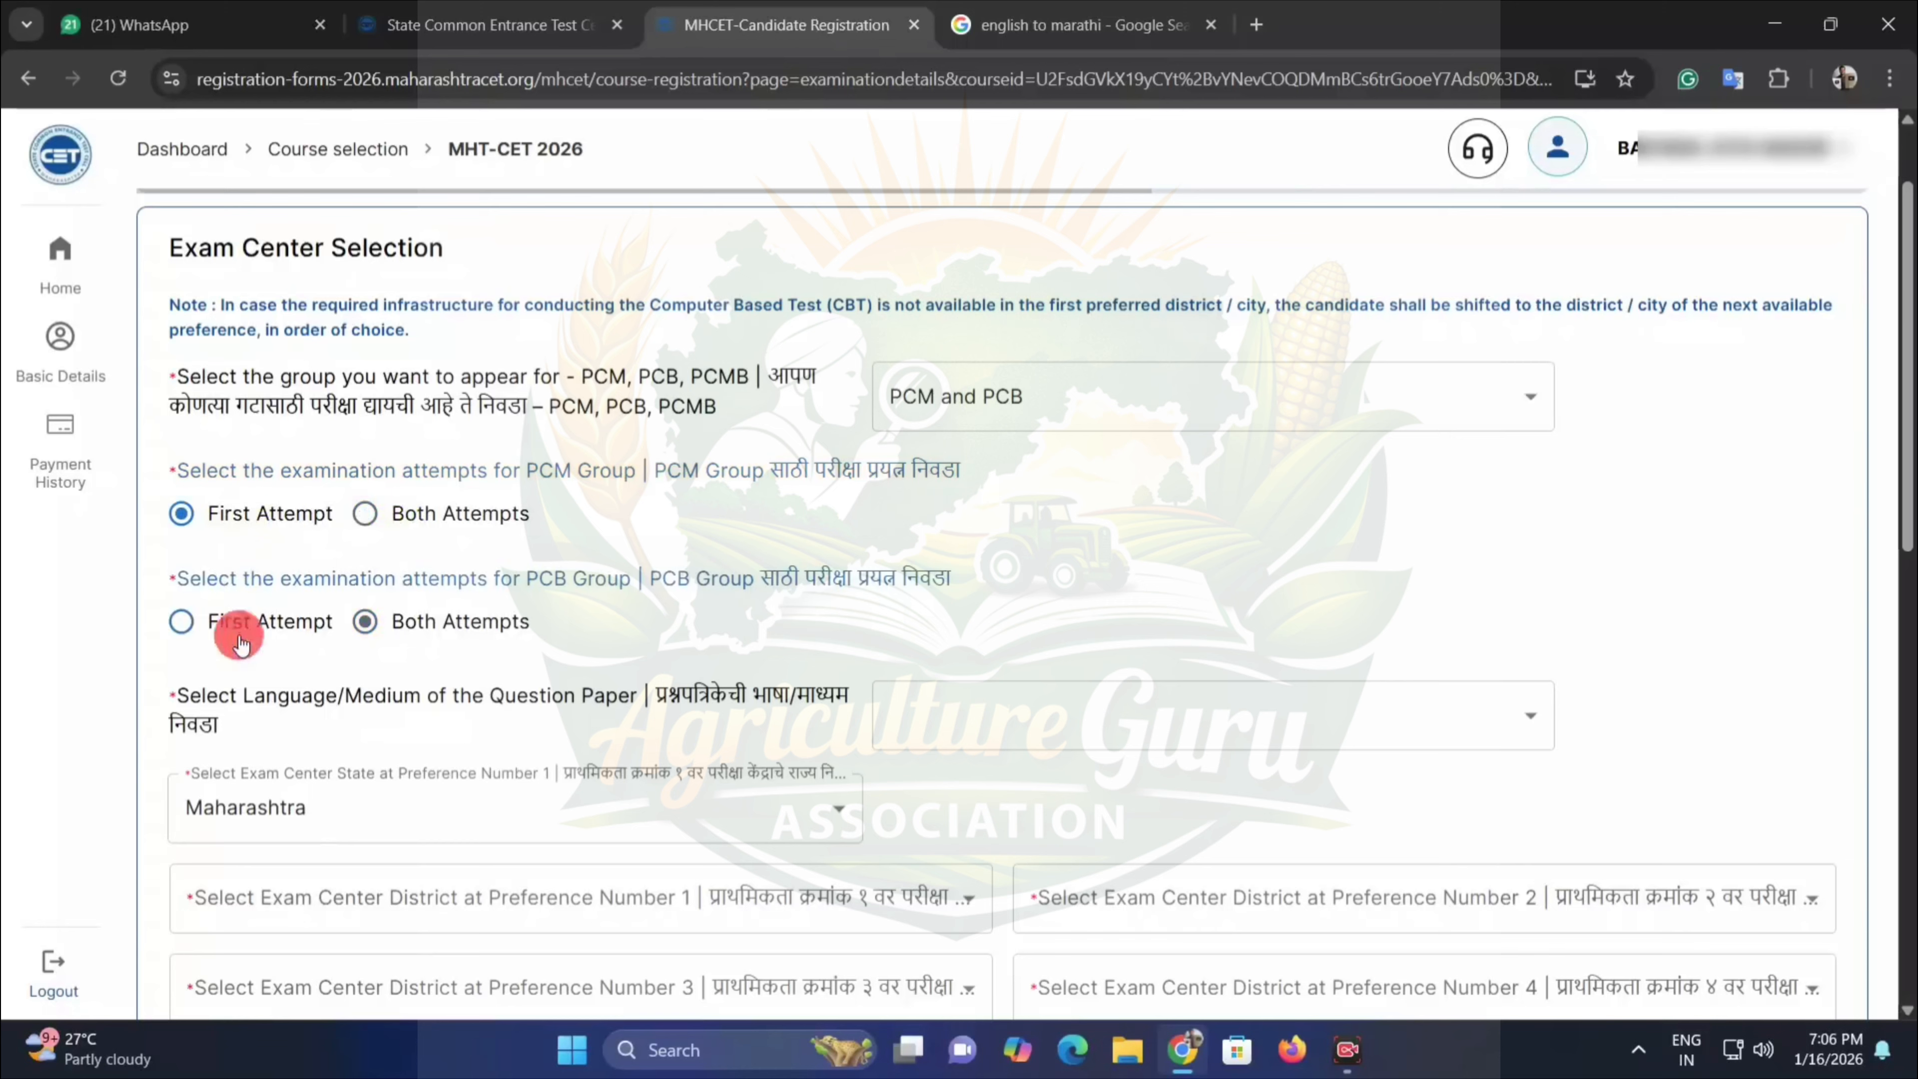
left_click(394, 537)
left_click(407, 620)
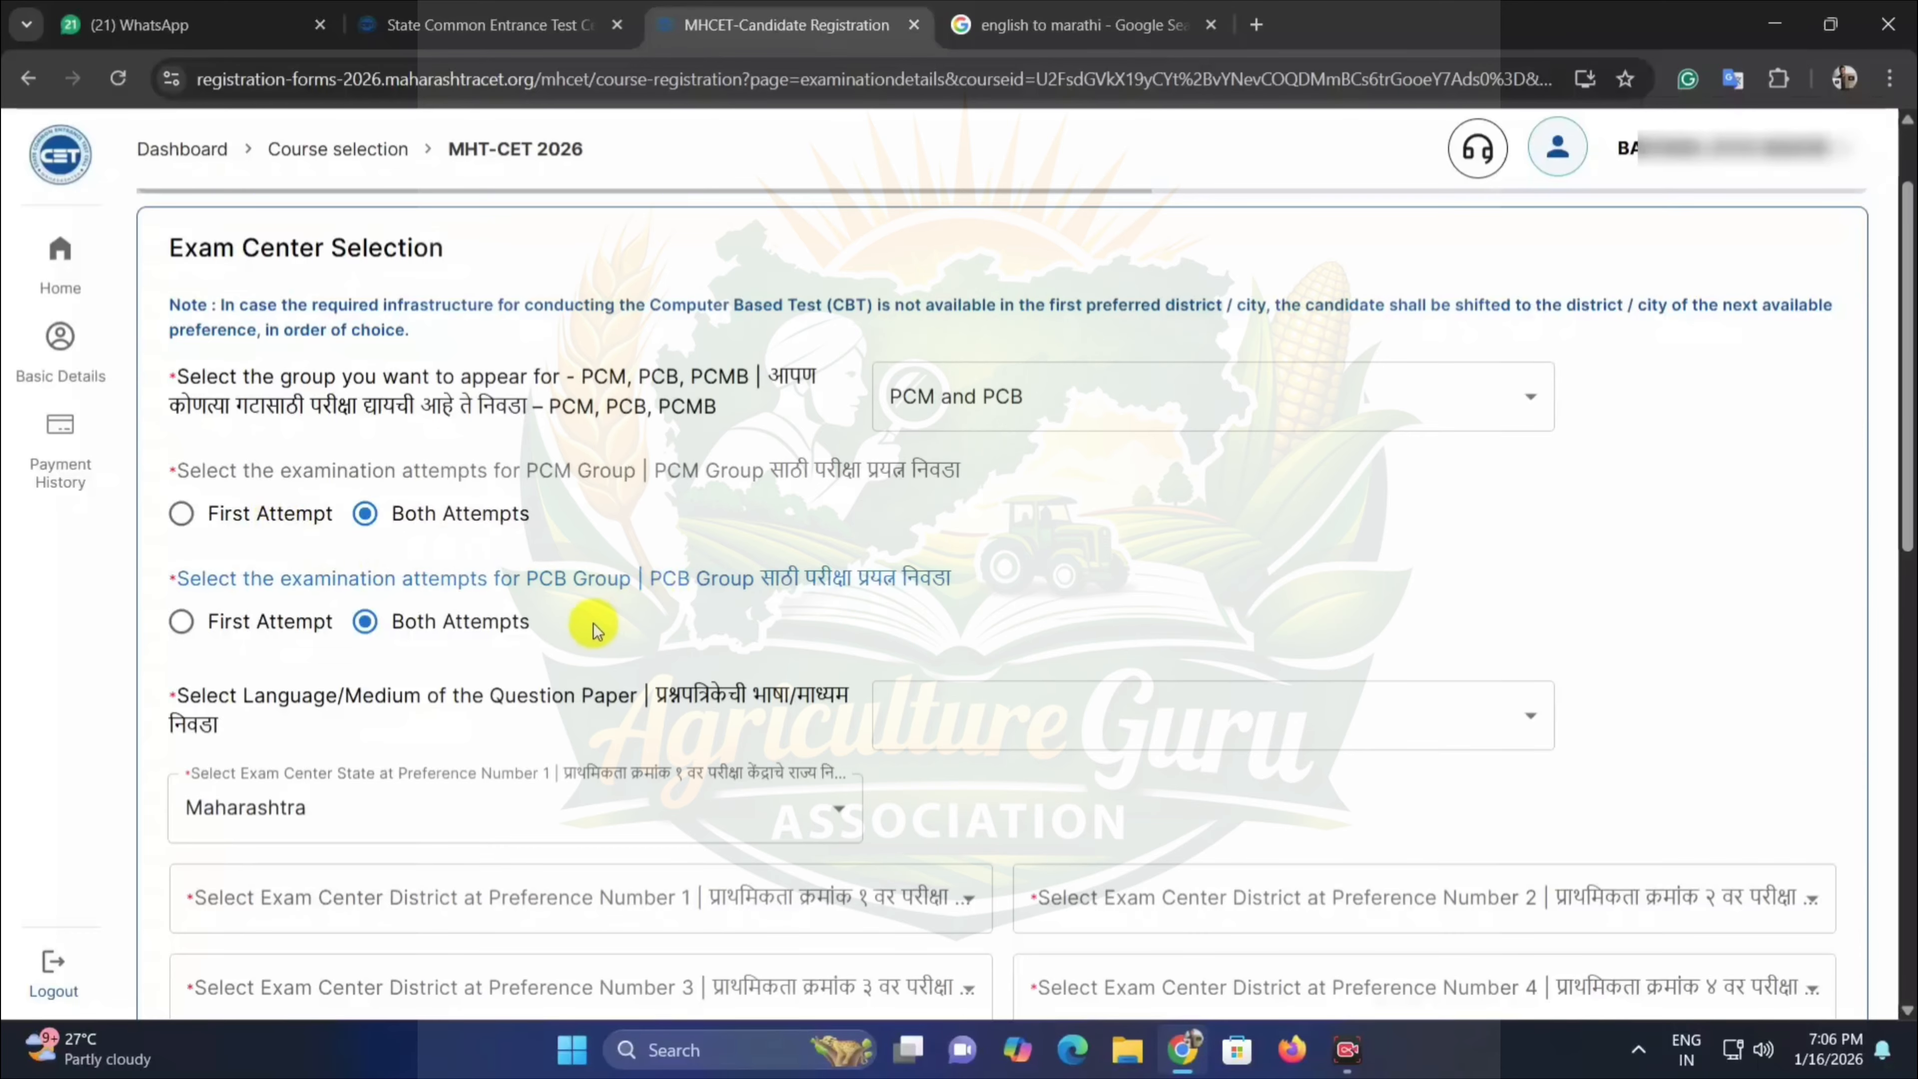
Set the question paper language to English and keep Maharashtra as the exam center state.
scroll(492, 600, "down", 3)
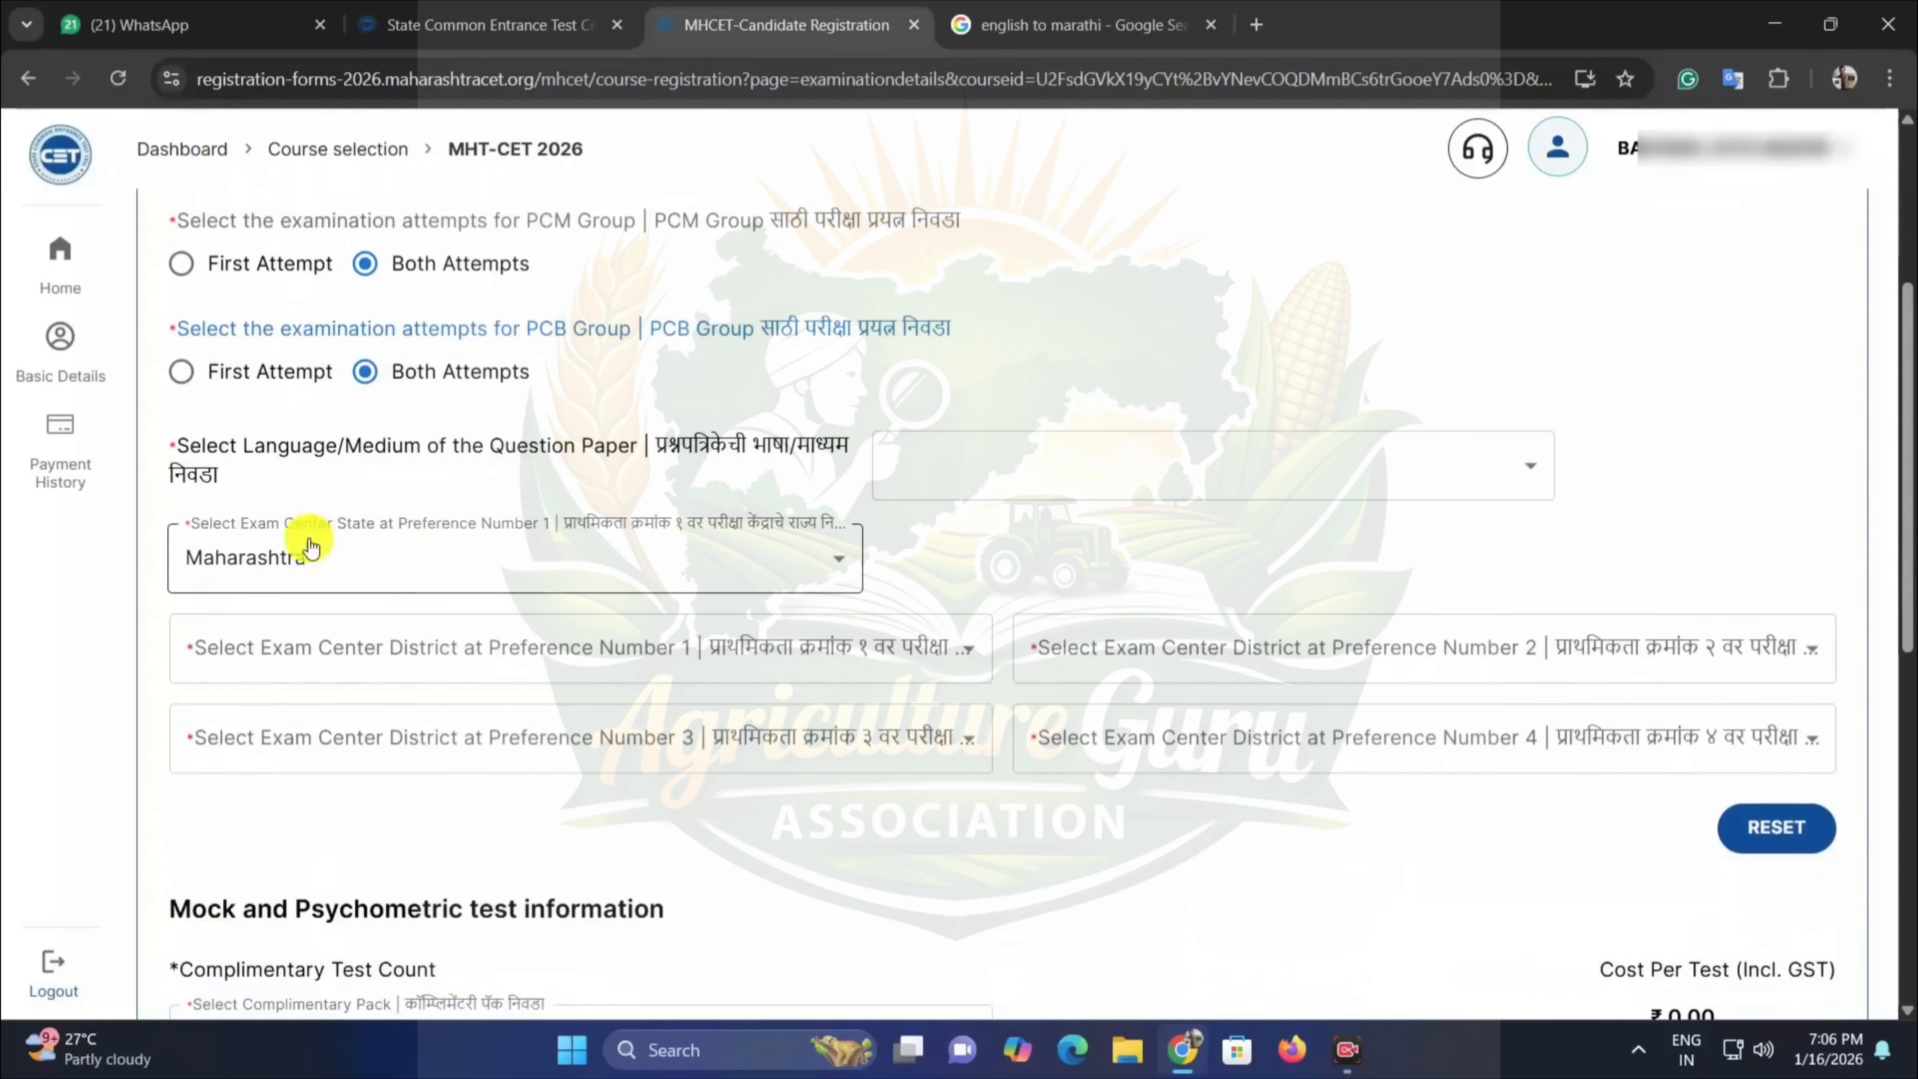
left_click(936, 468)
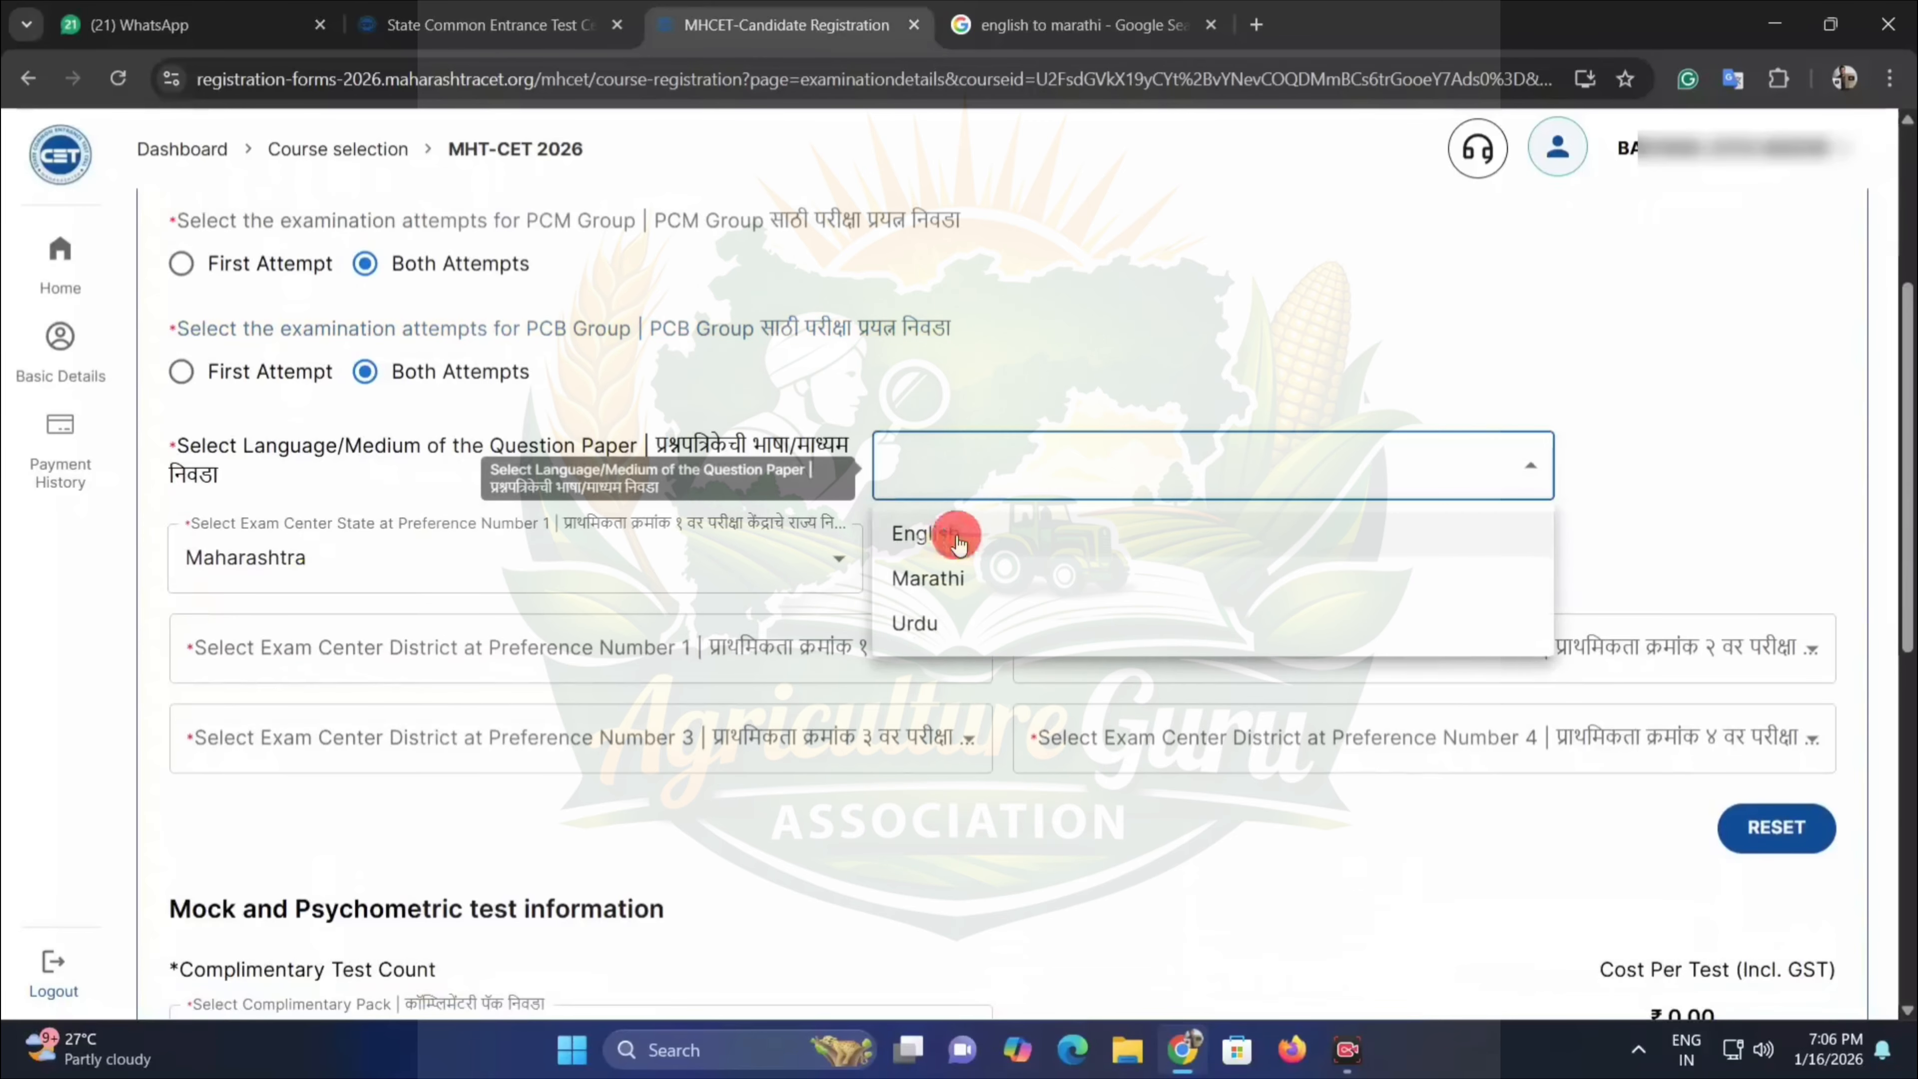
left_click(957, 541)
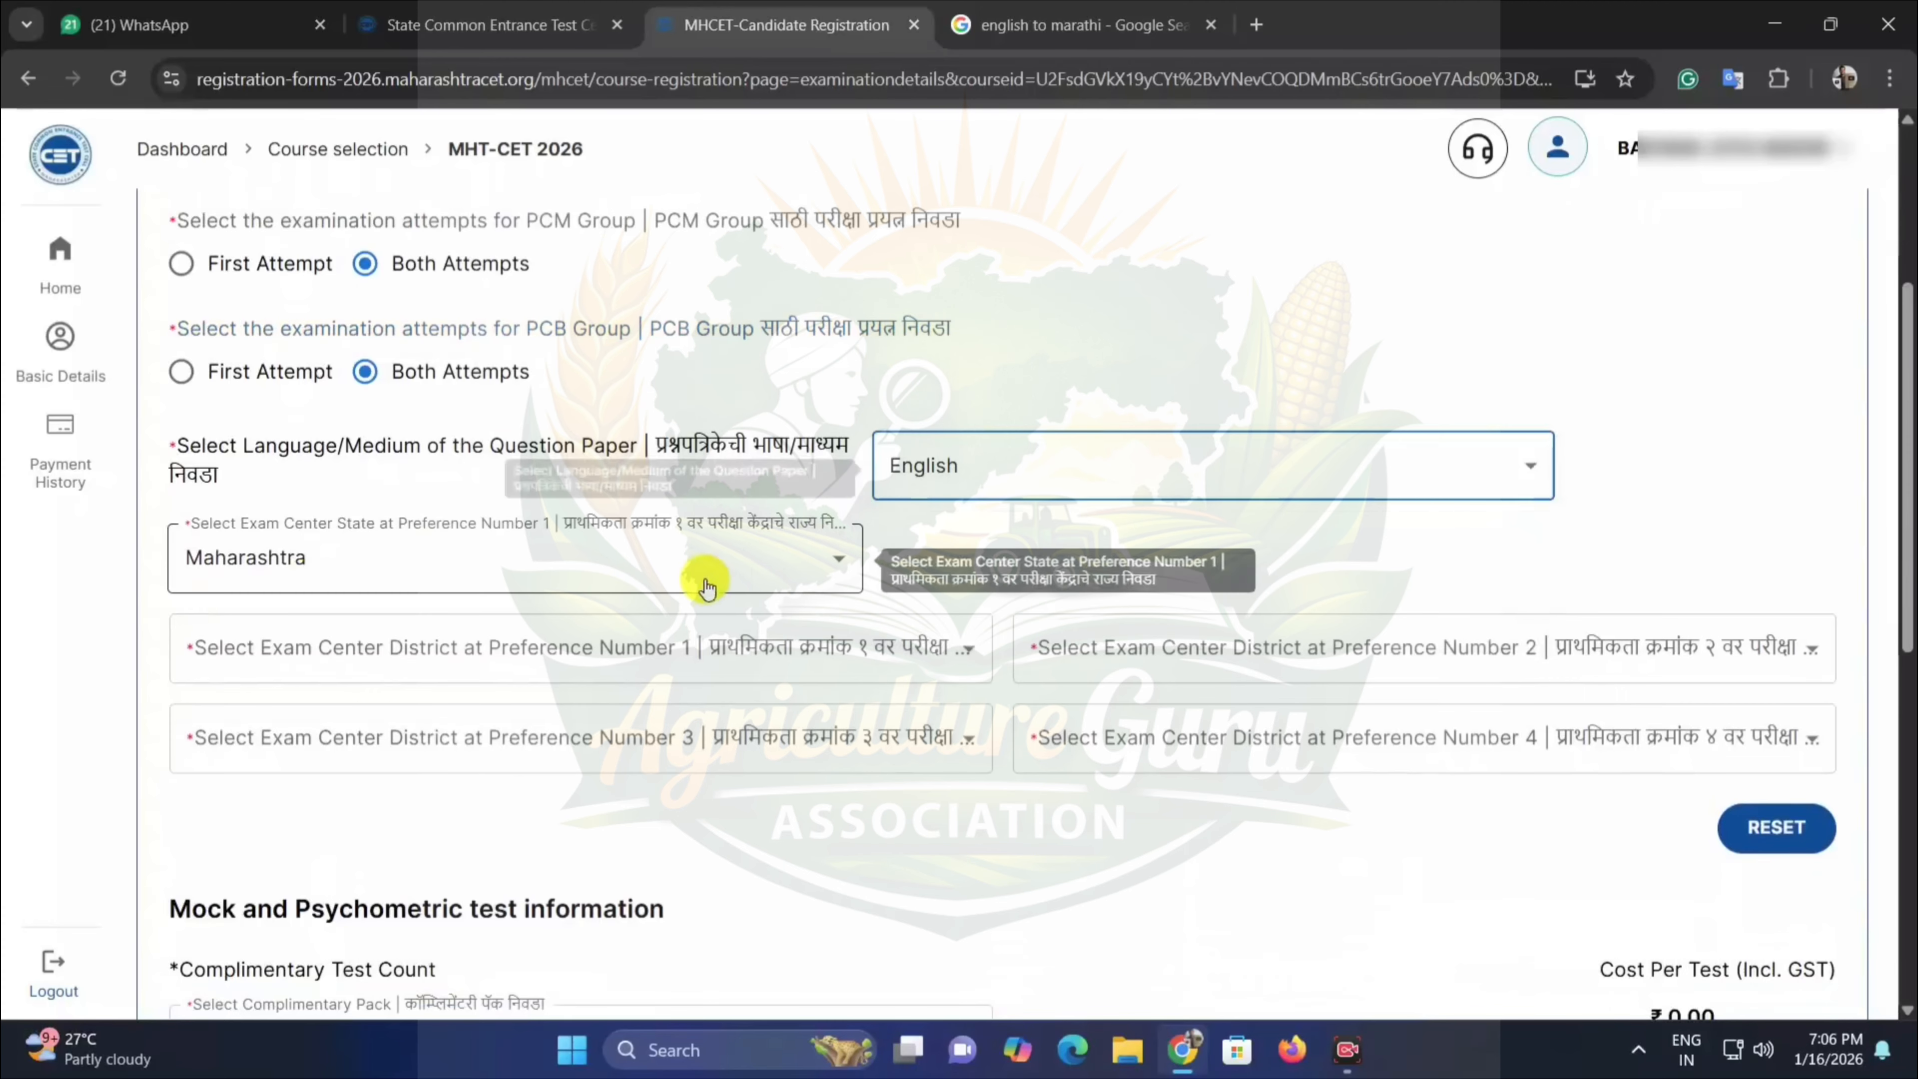
scroll(420, 643, "down", 2)
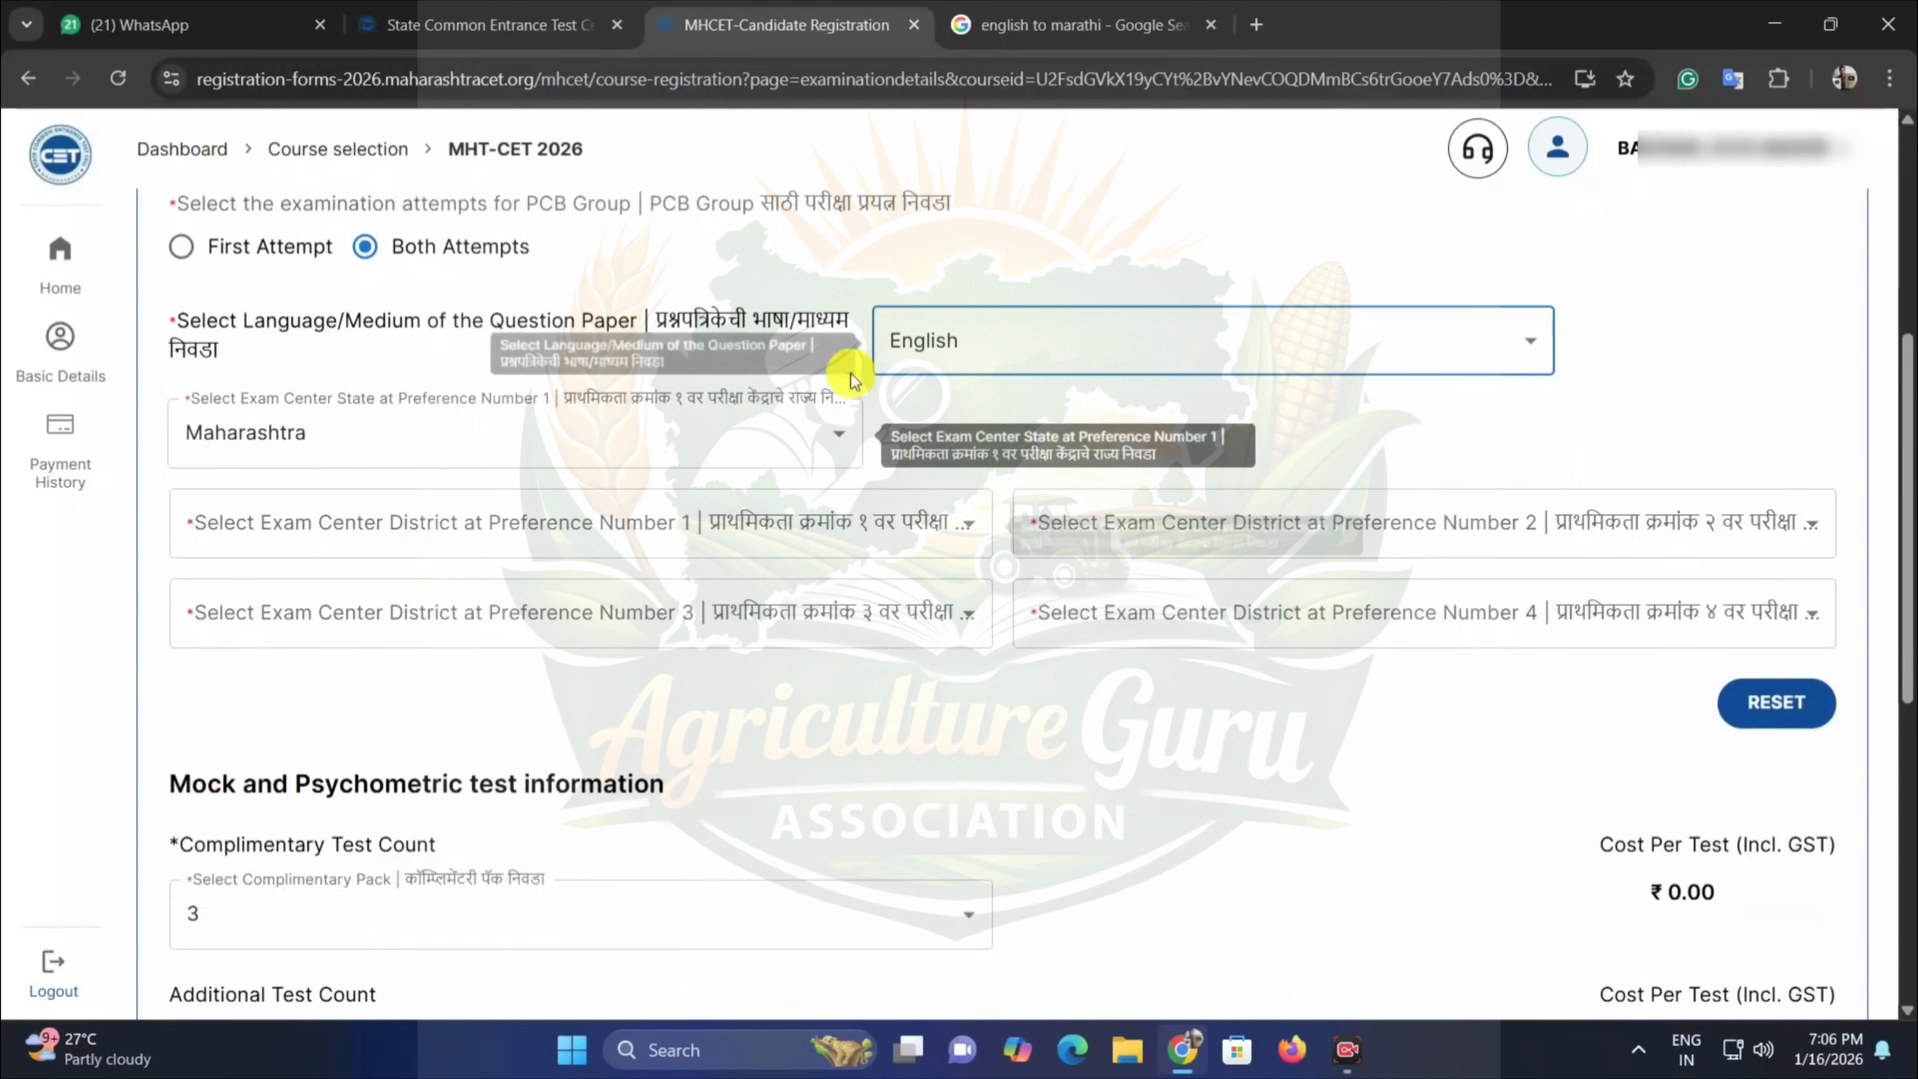
left_click(568, 444)
left_click(561, 501)
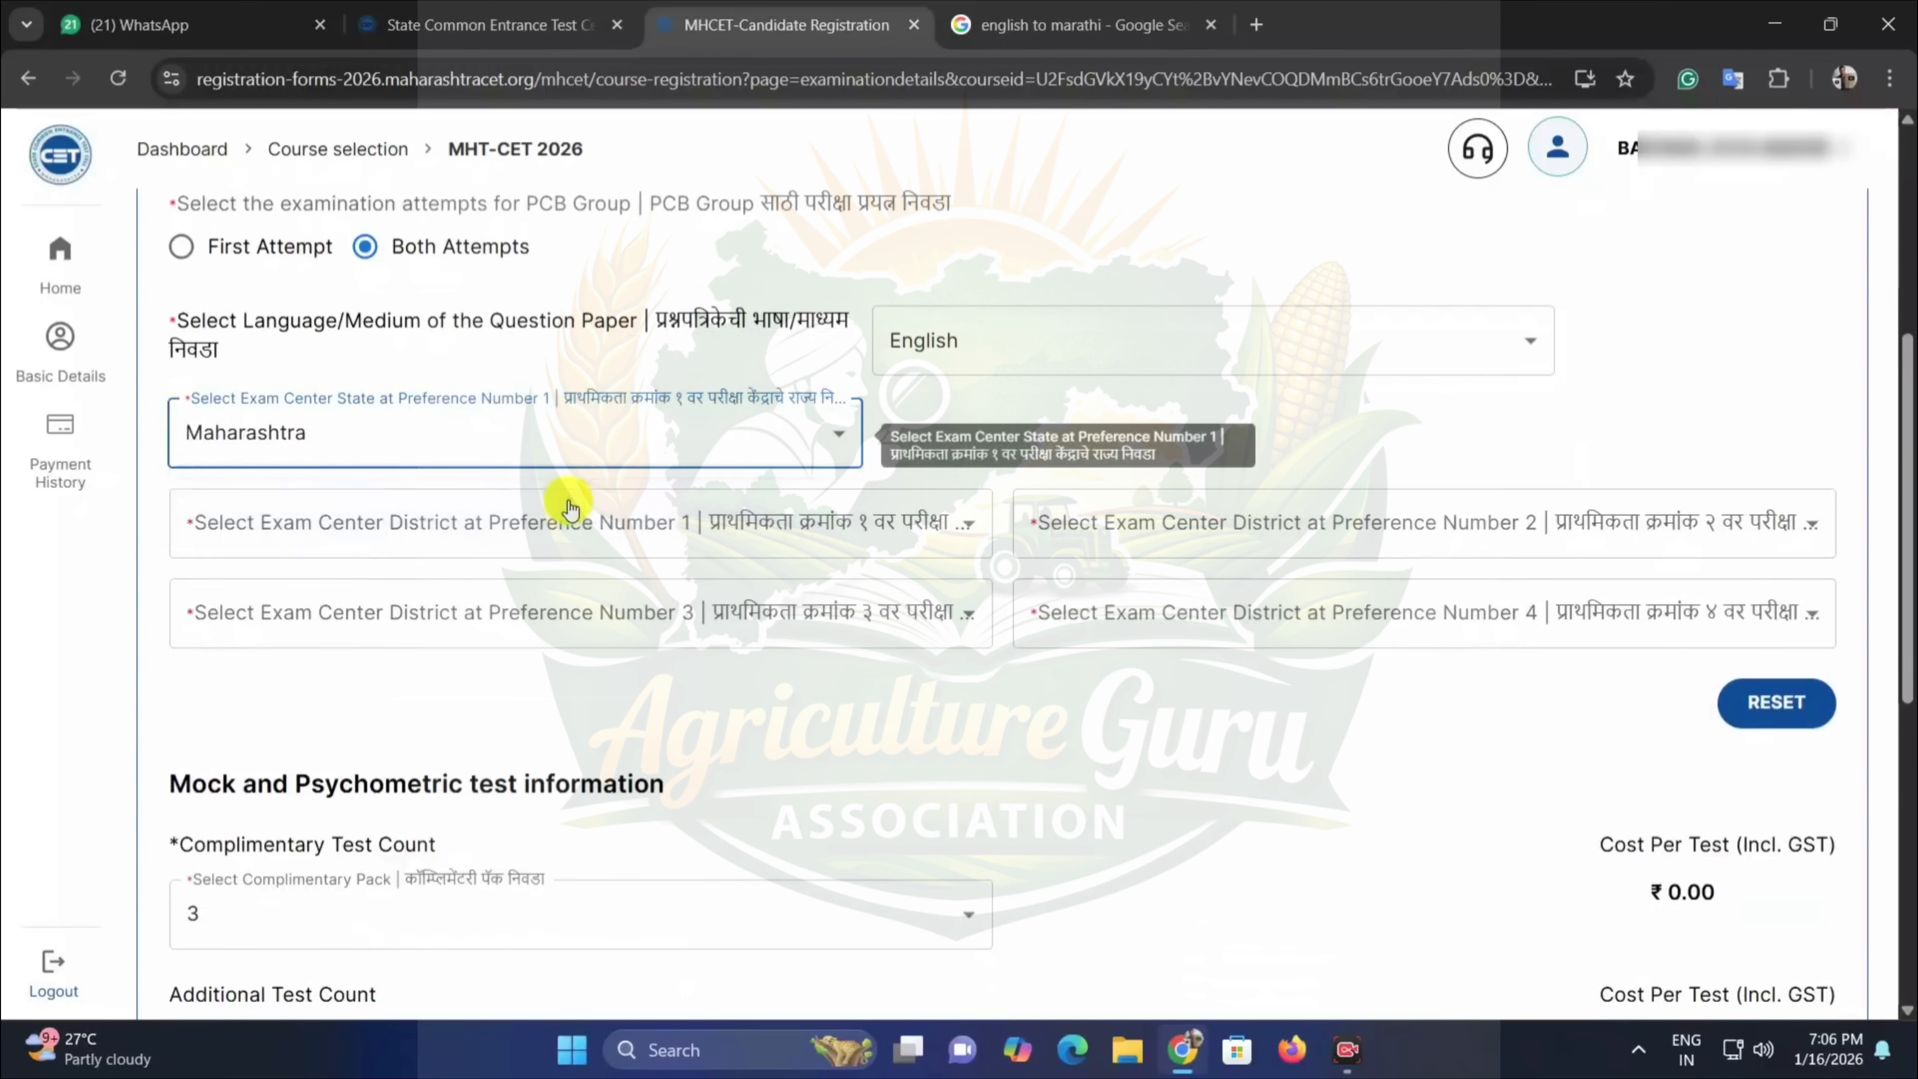
Choose Satara as the first and Pune as the second preferred exam center district.
left_click(544, 536)
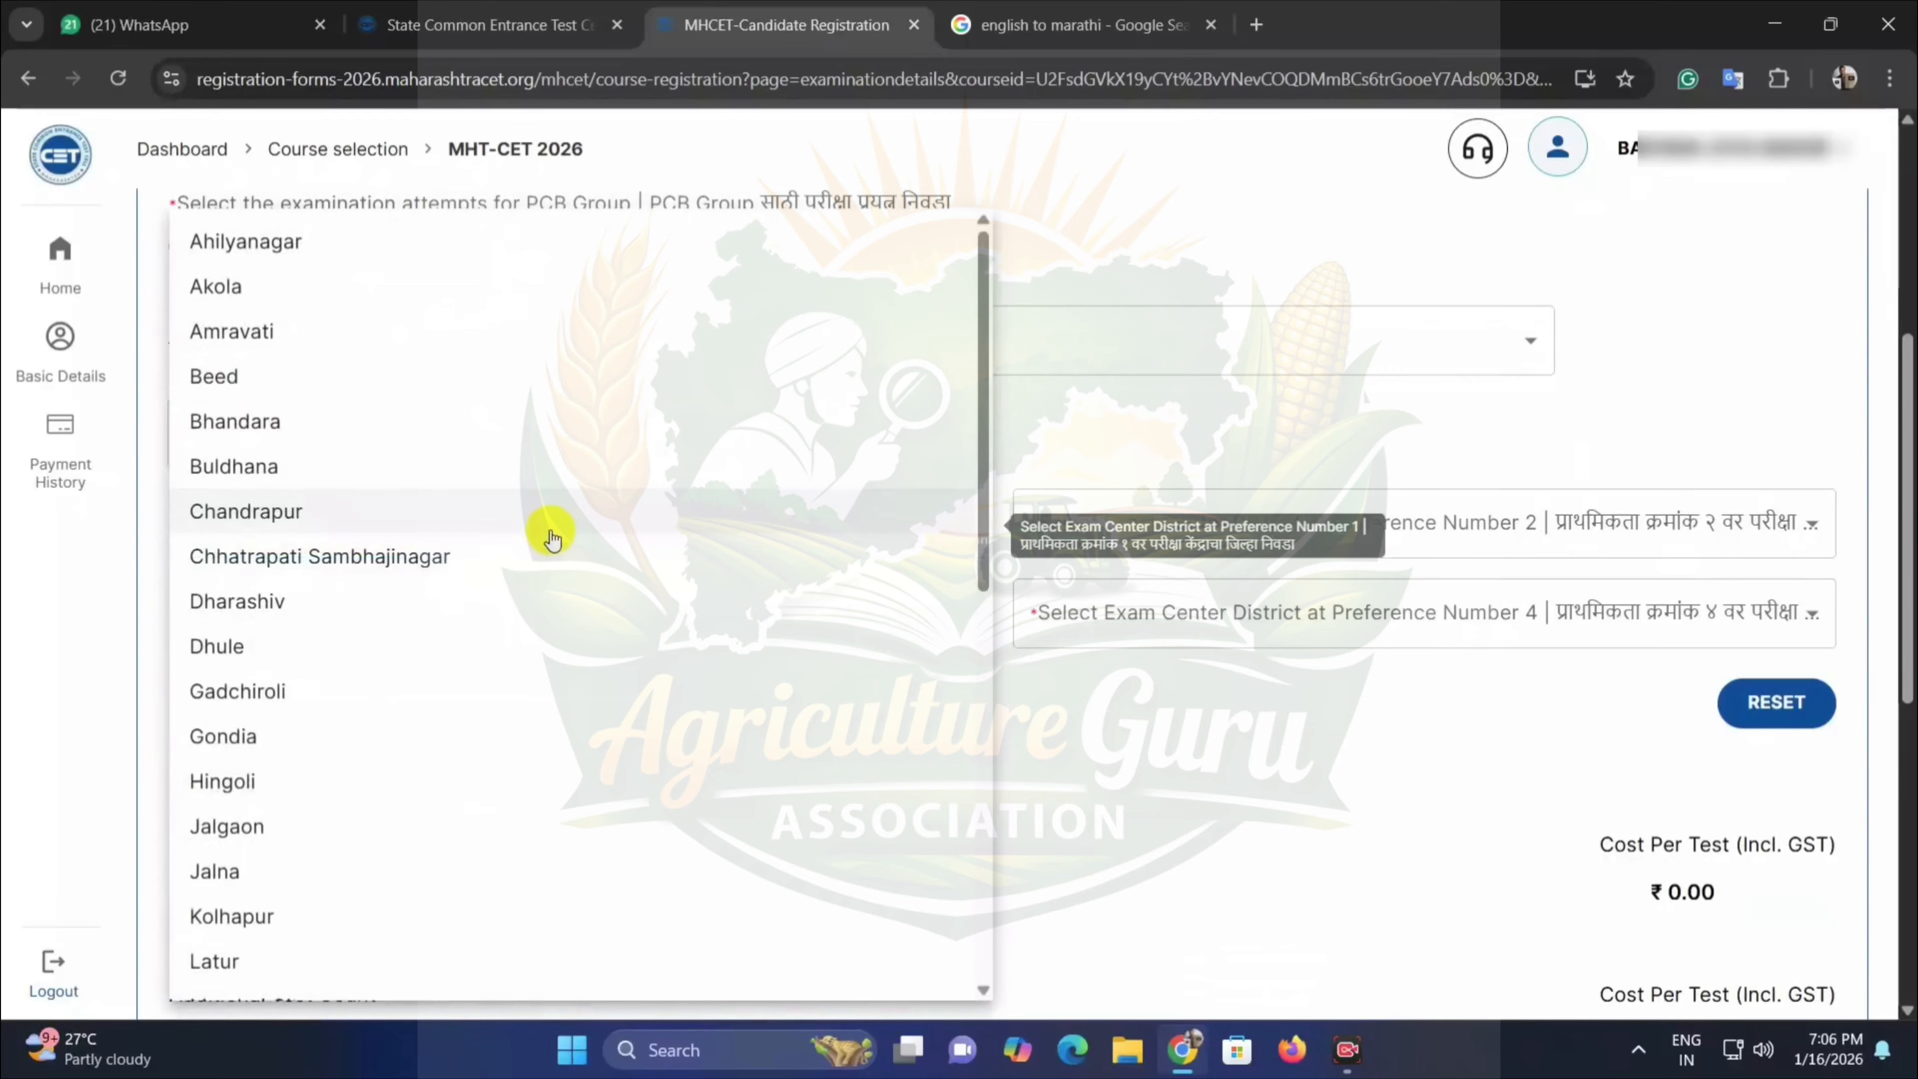
scroll(552, 538, "down", 9)
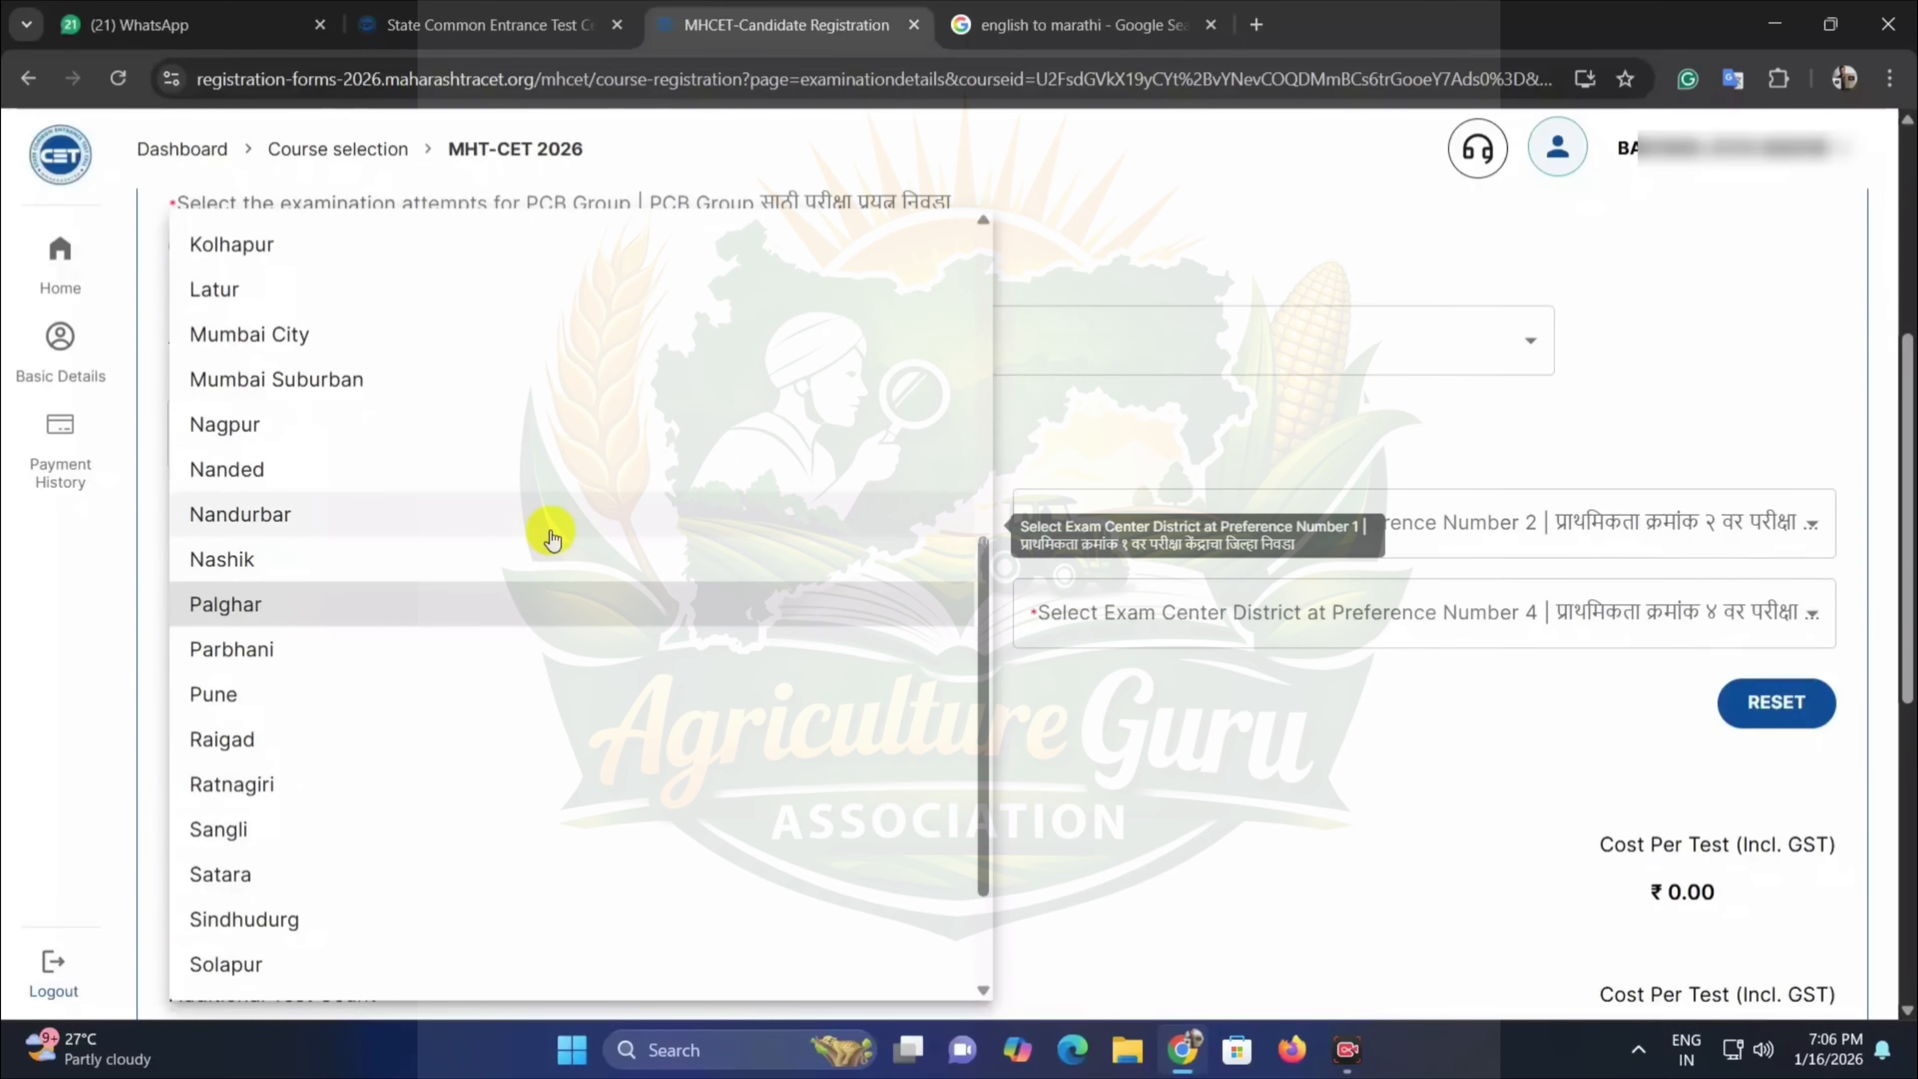
key("s")
key("s")
key("Return")
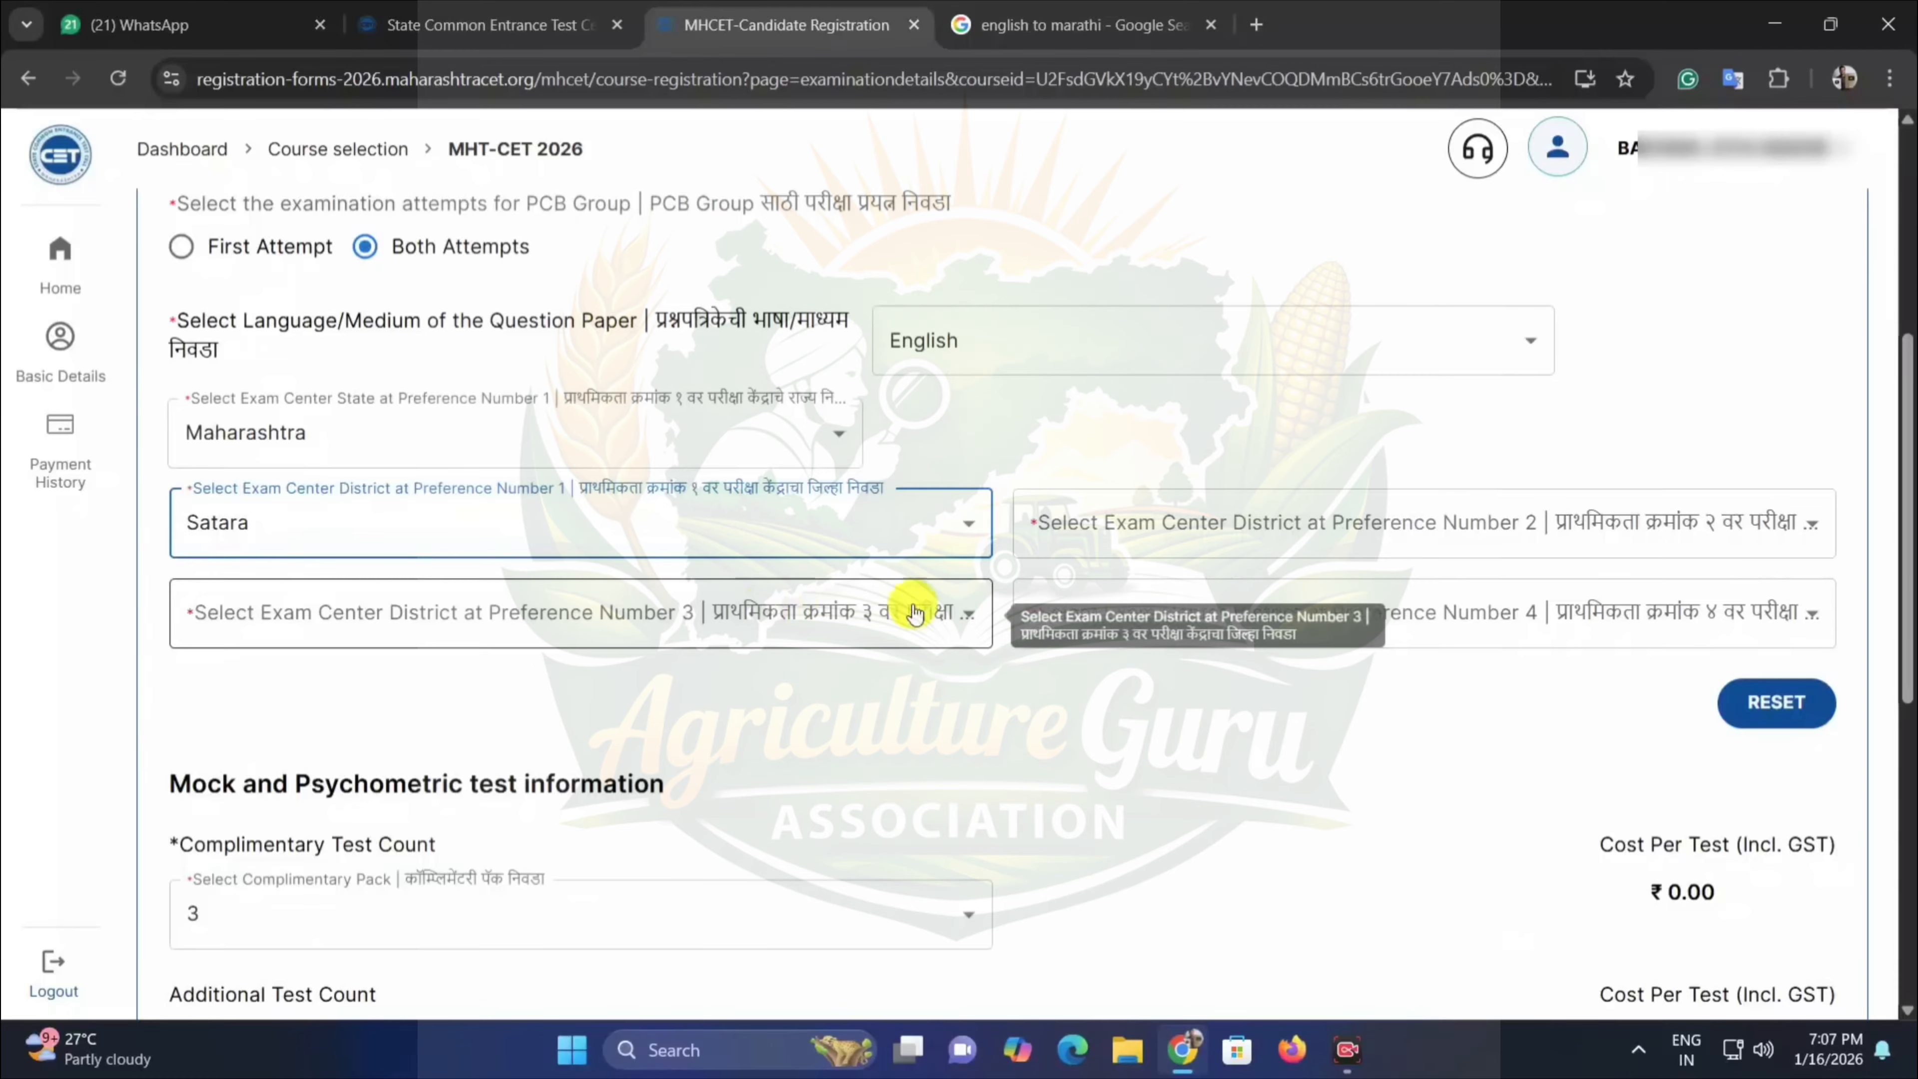
left_click(1134, 523)
scroll(1135, 522, "down", 5)
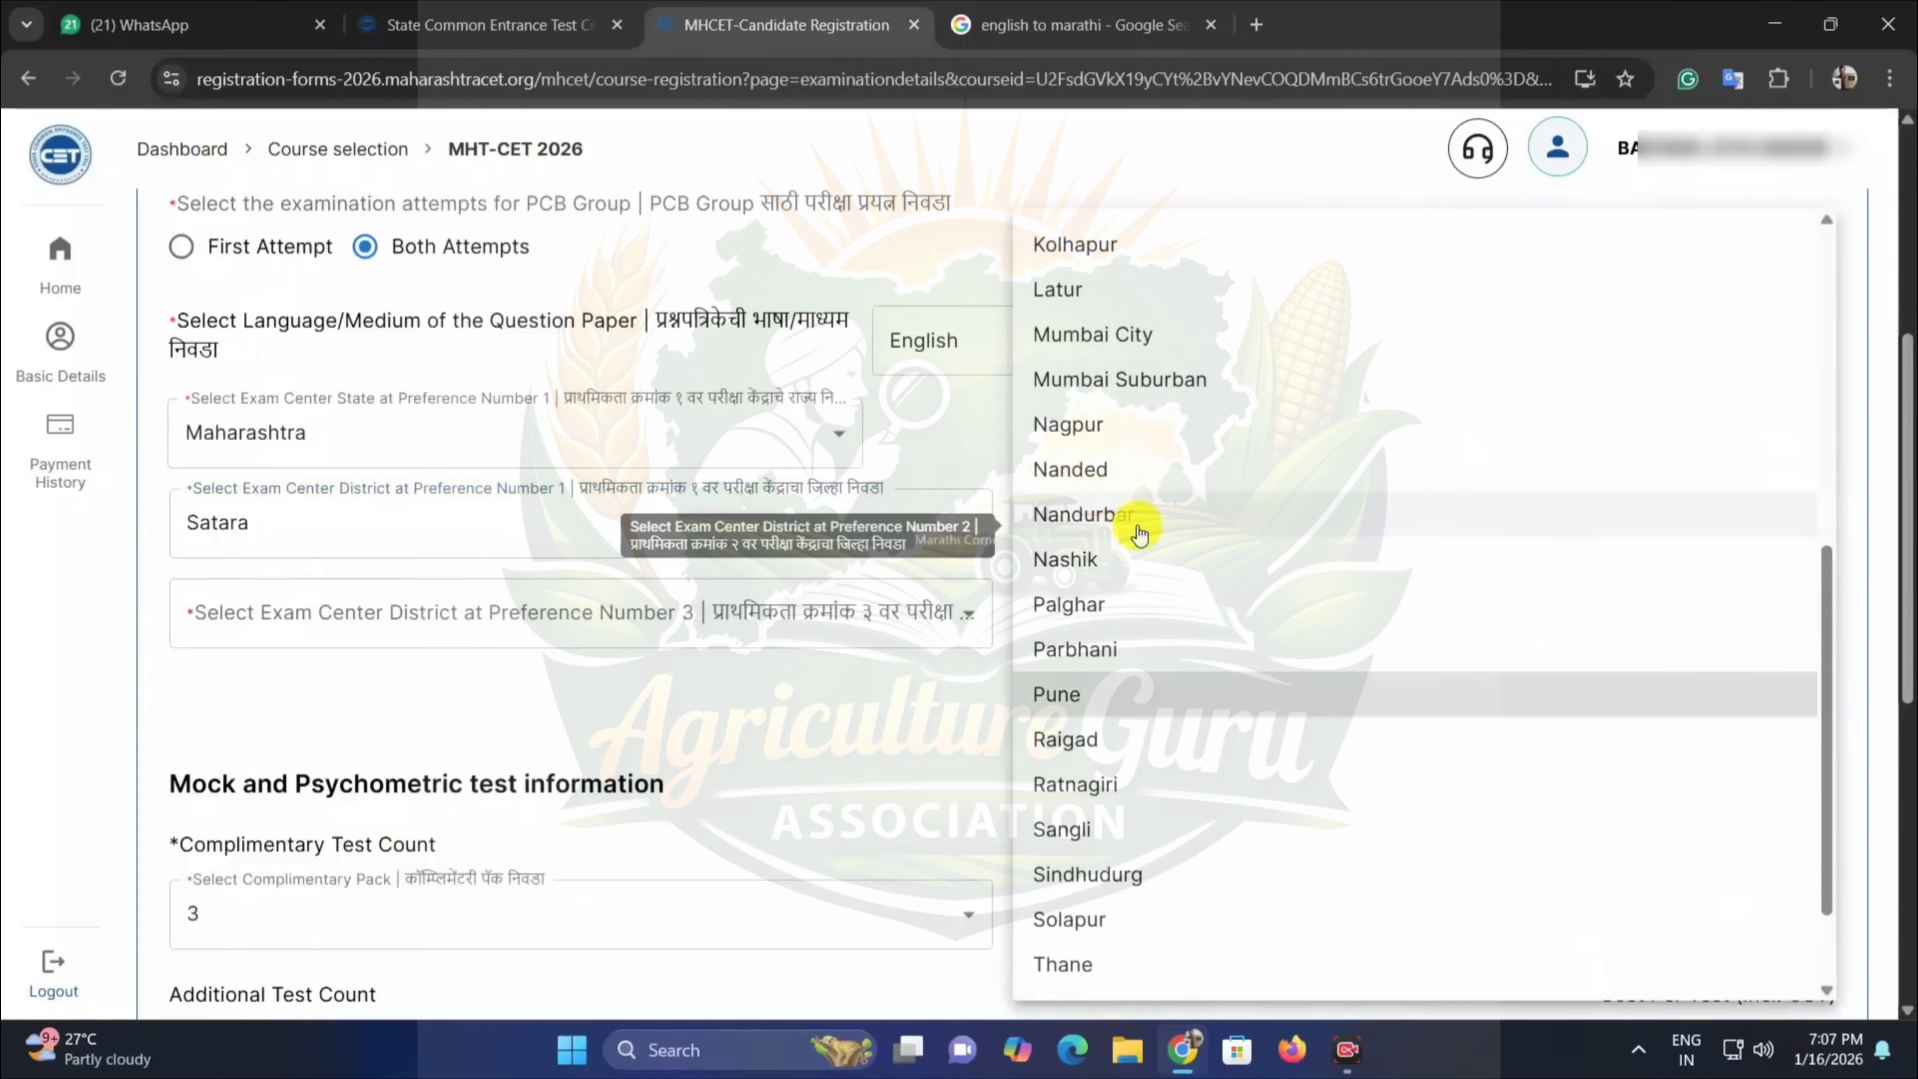
left_click(1130, 696)
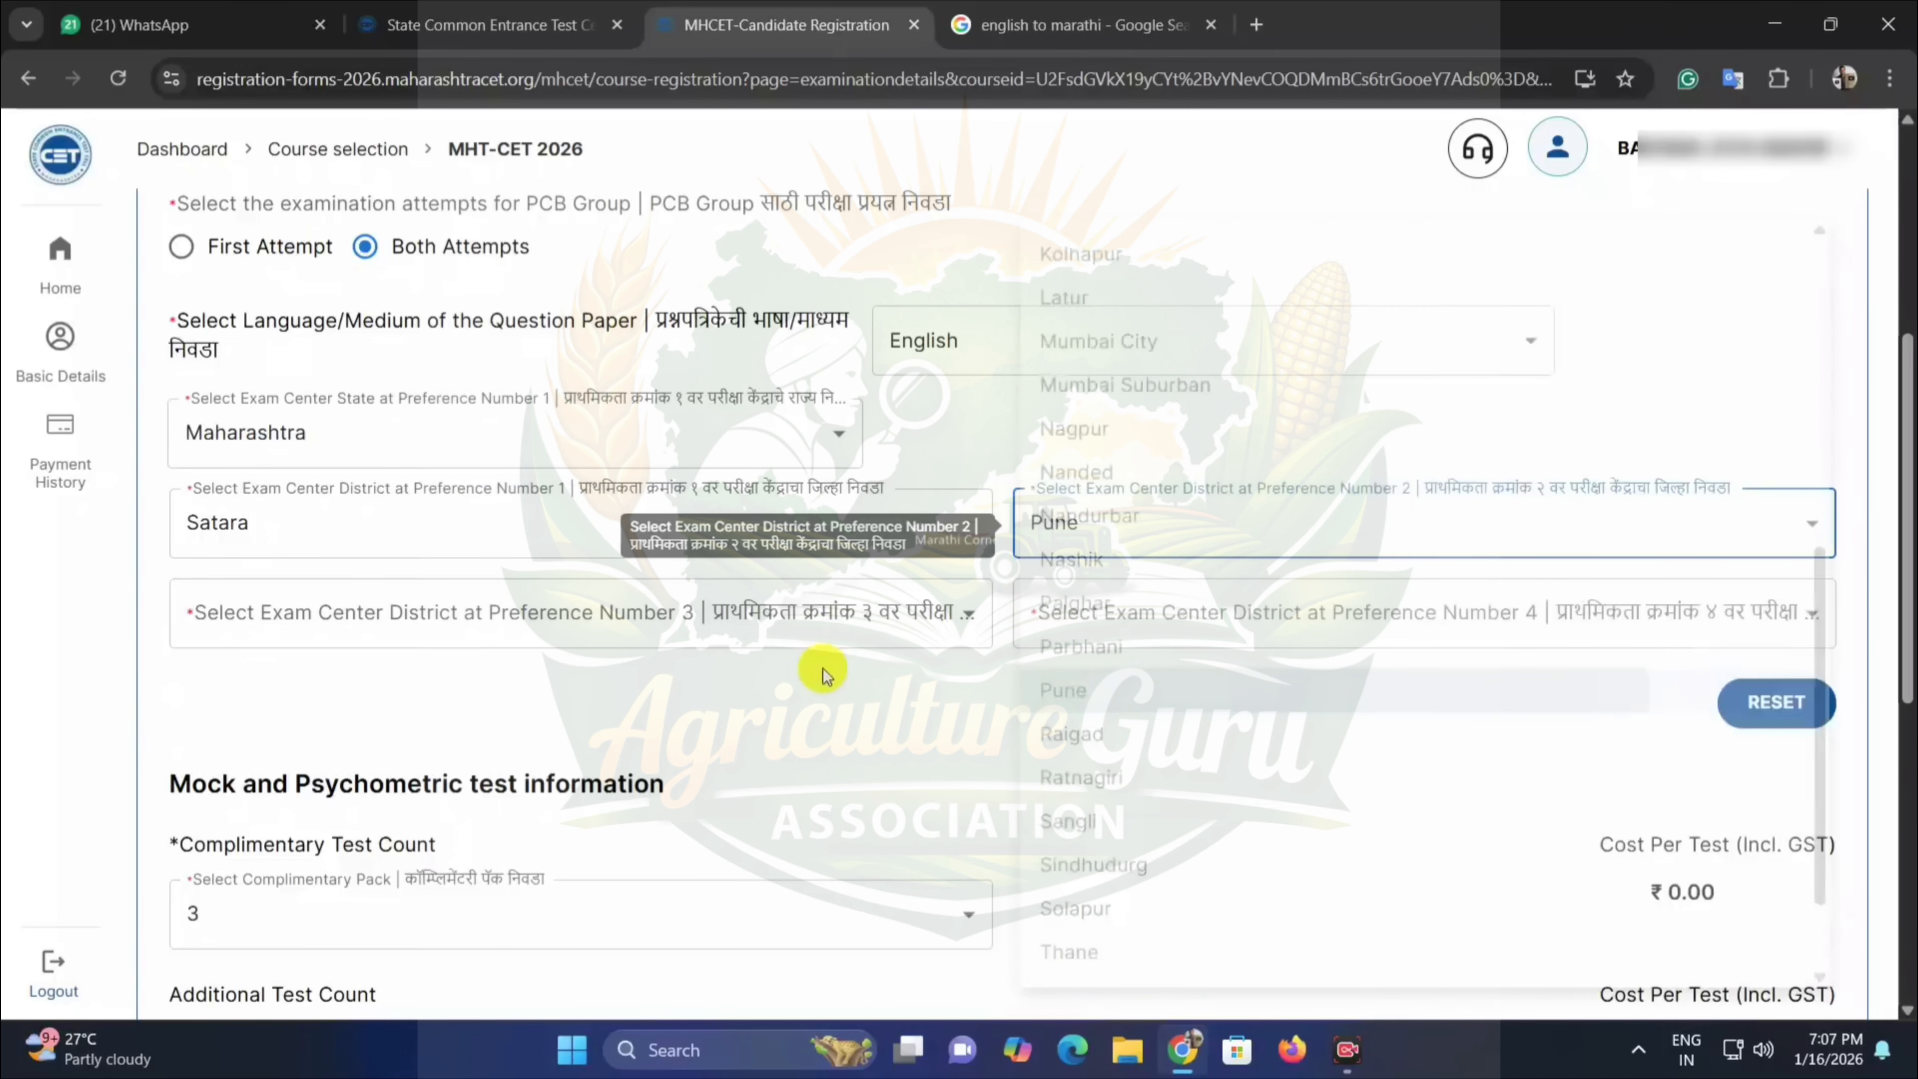
Choose Solapur as the third and Kolhapur as the fourth preferred exam center district.
left_click(604, 616)
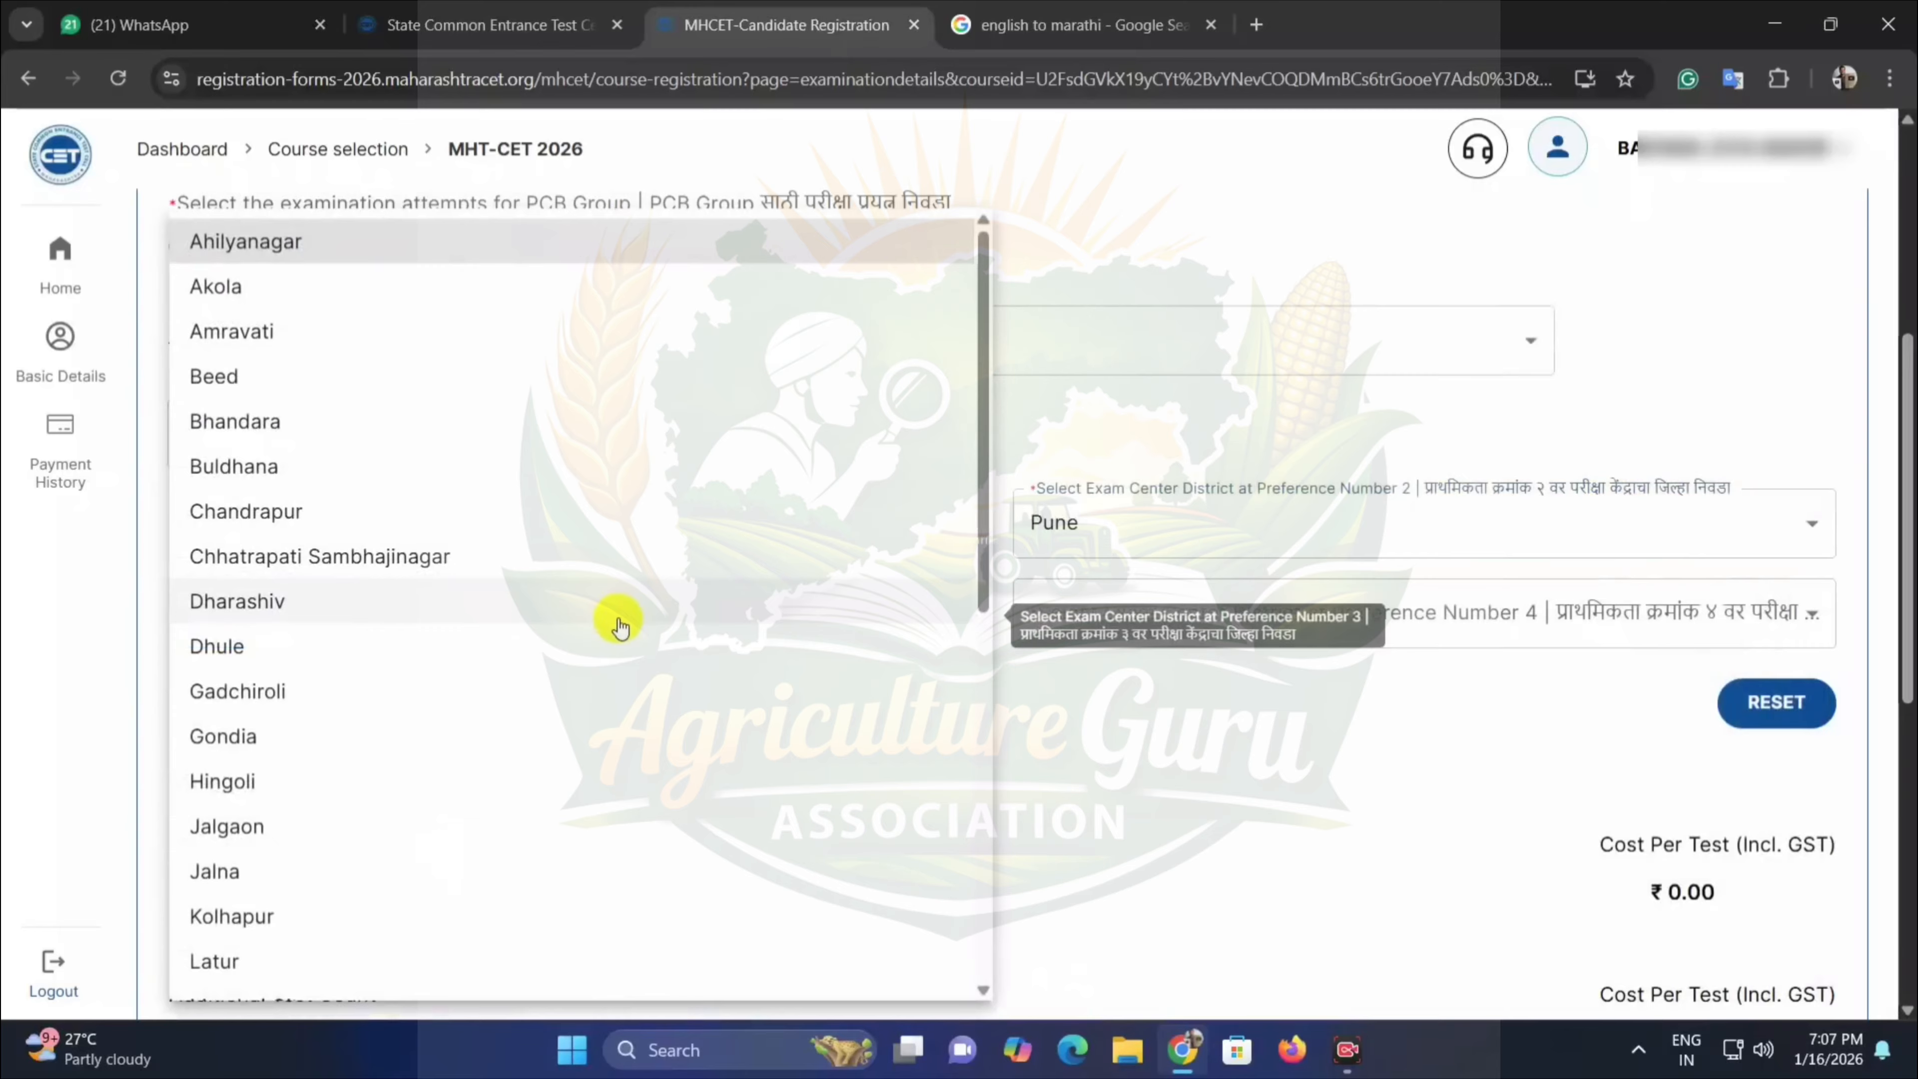
key("s")
key("s")
key("s")
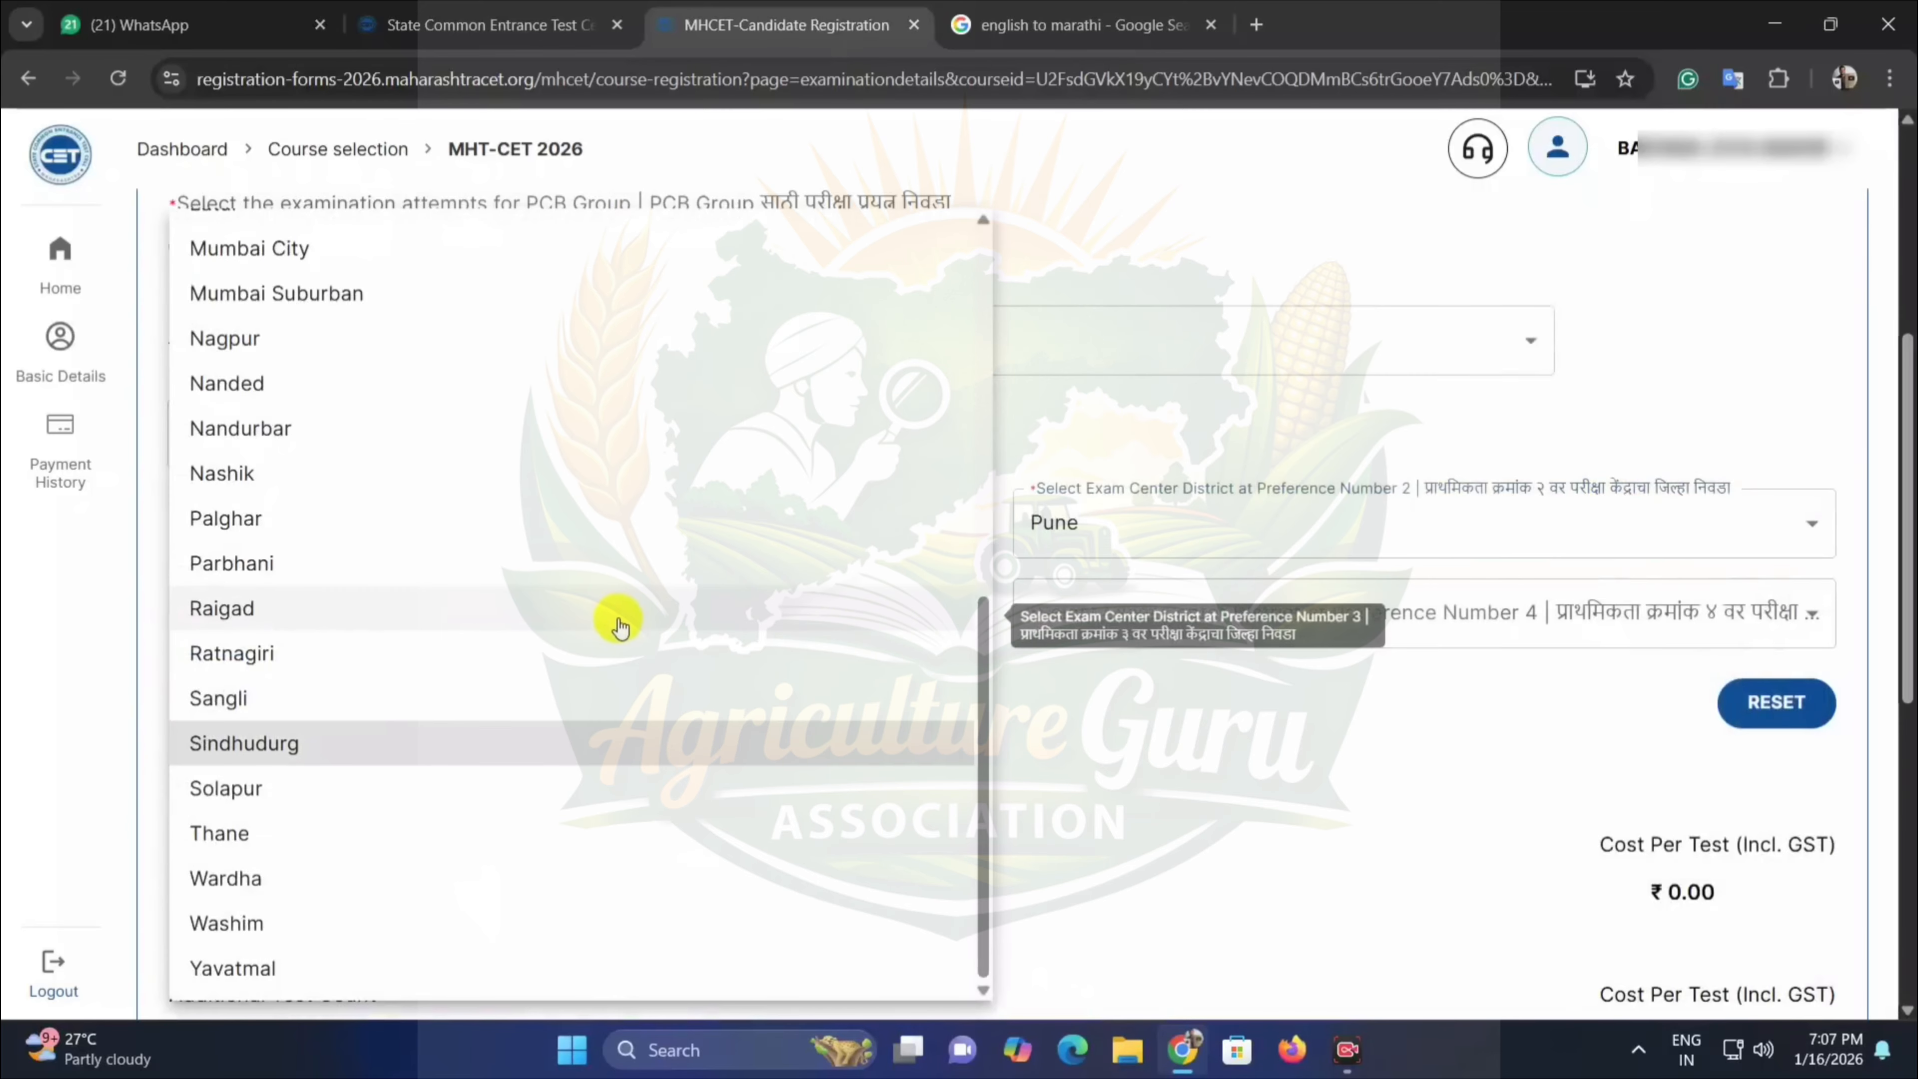
key("Return")
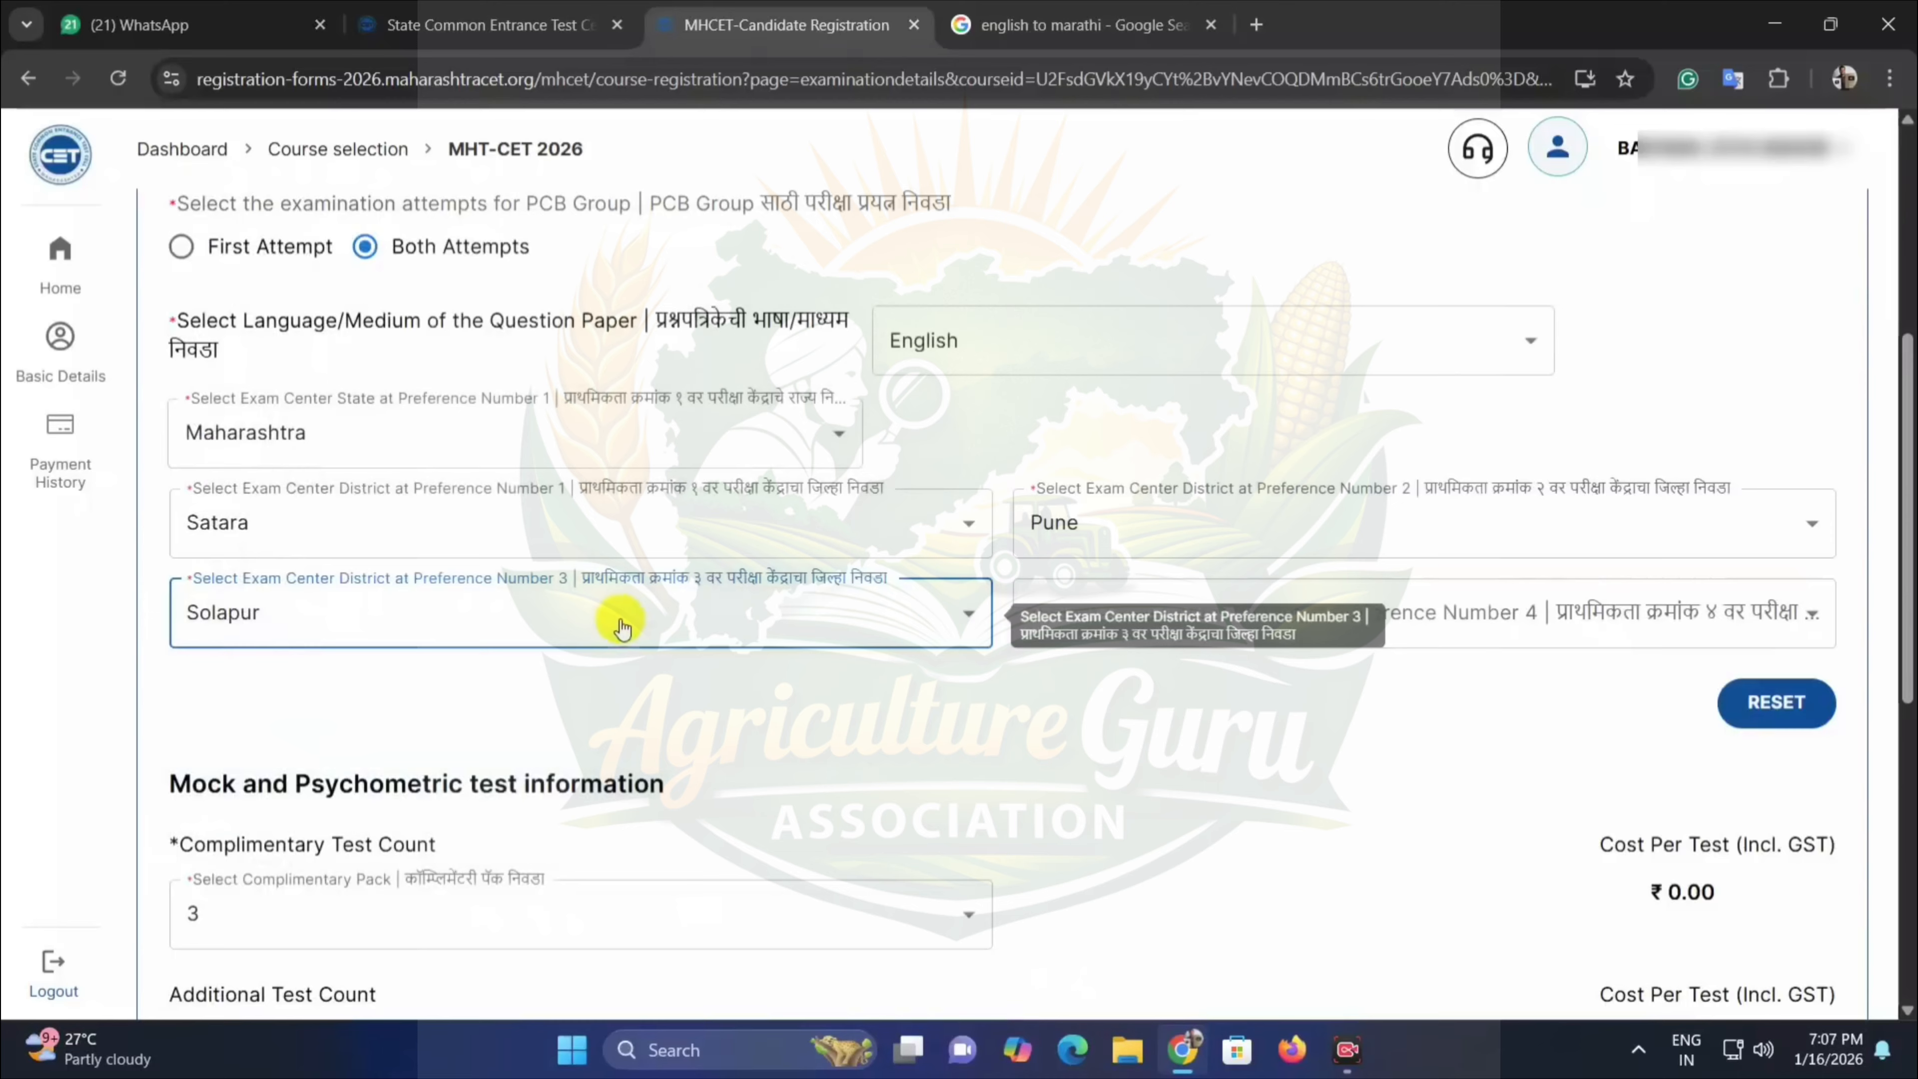
left_click(1175, 620)
key("k")
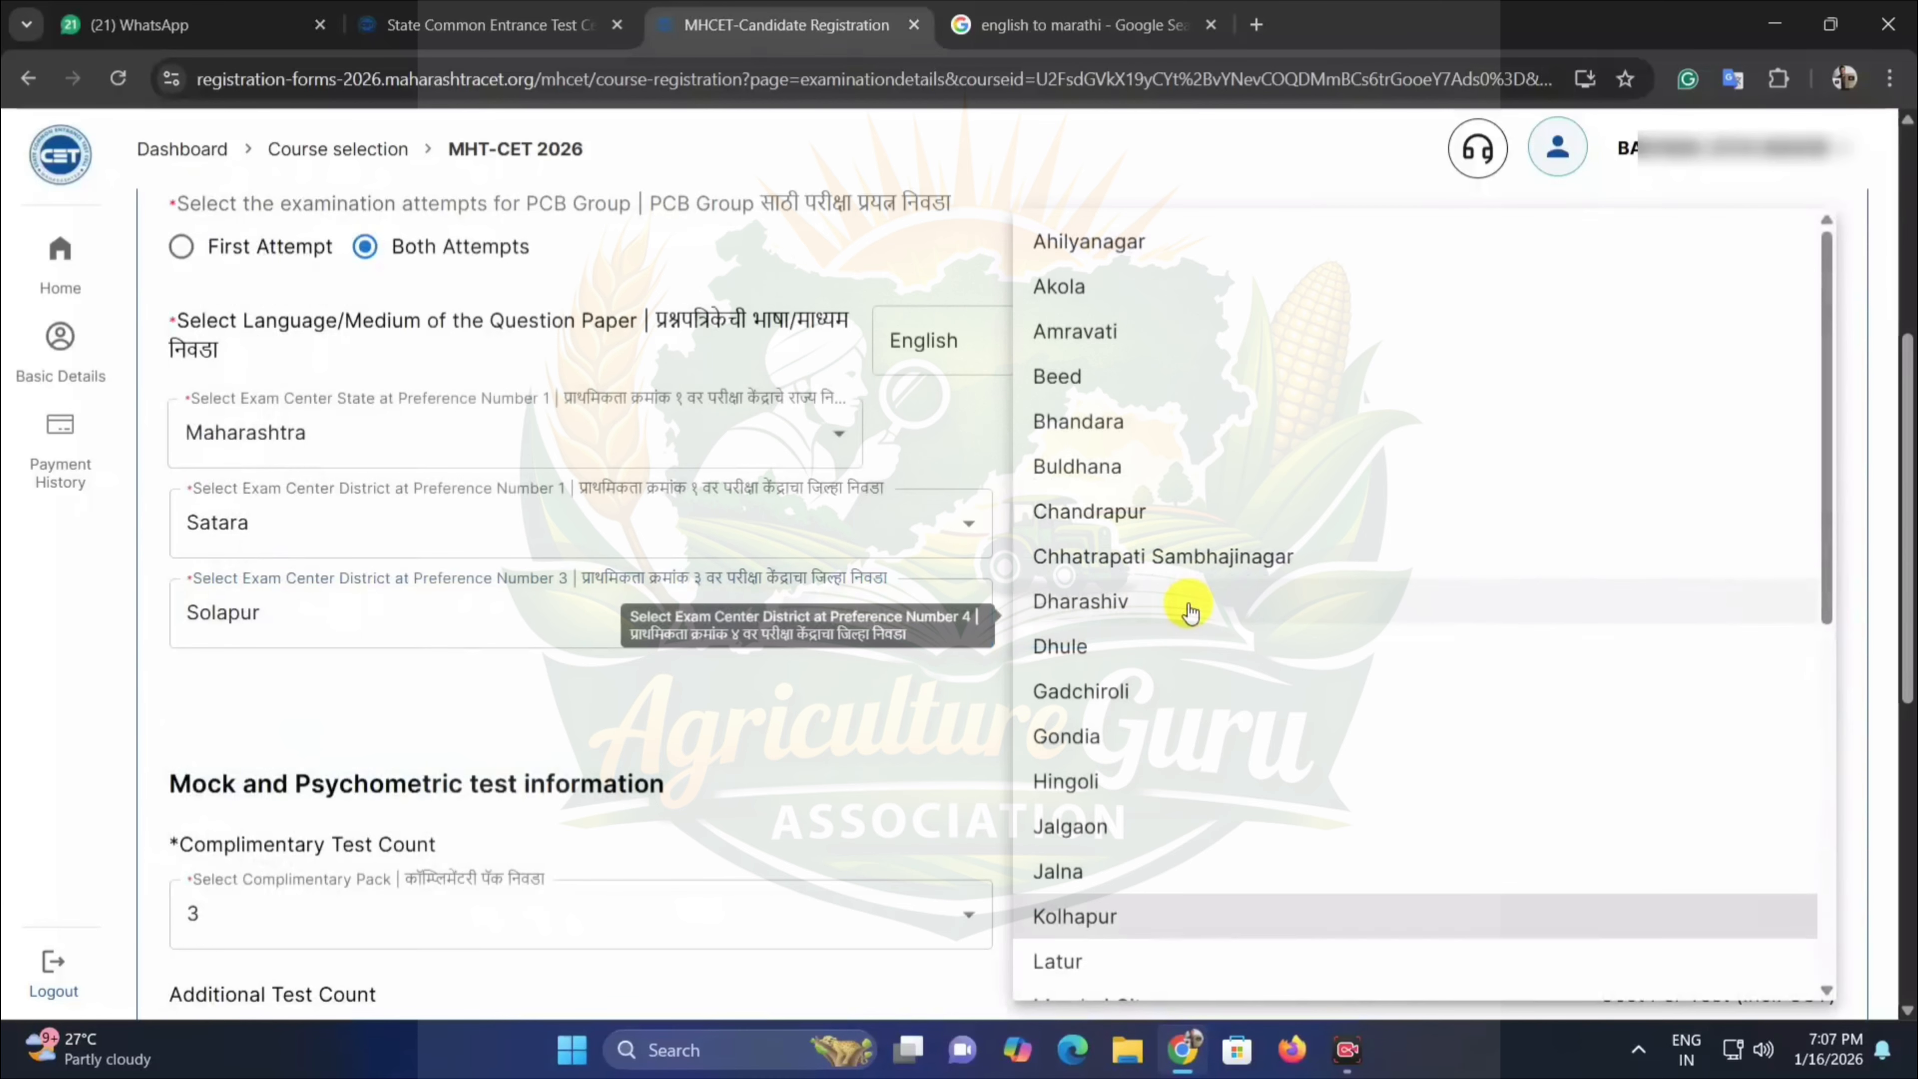
key("Return")
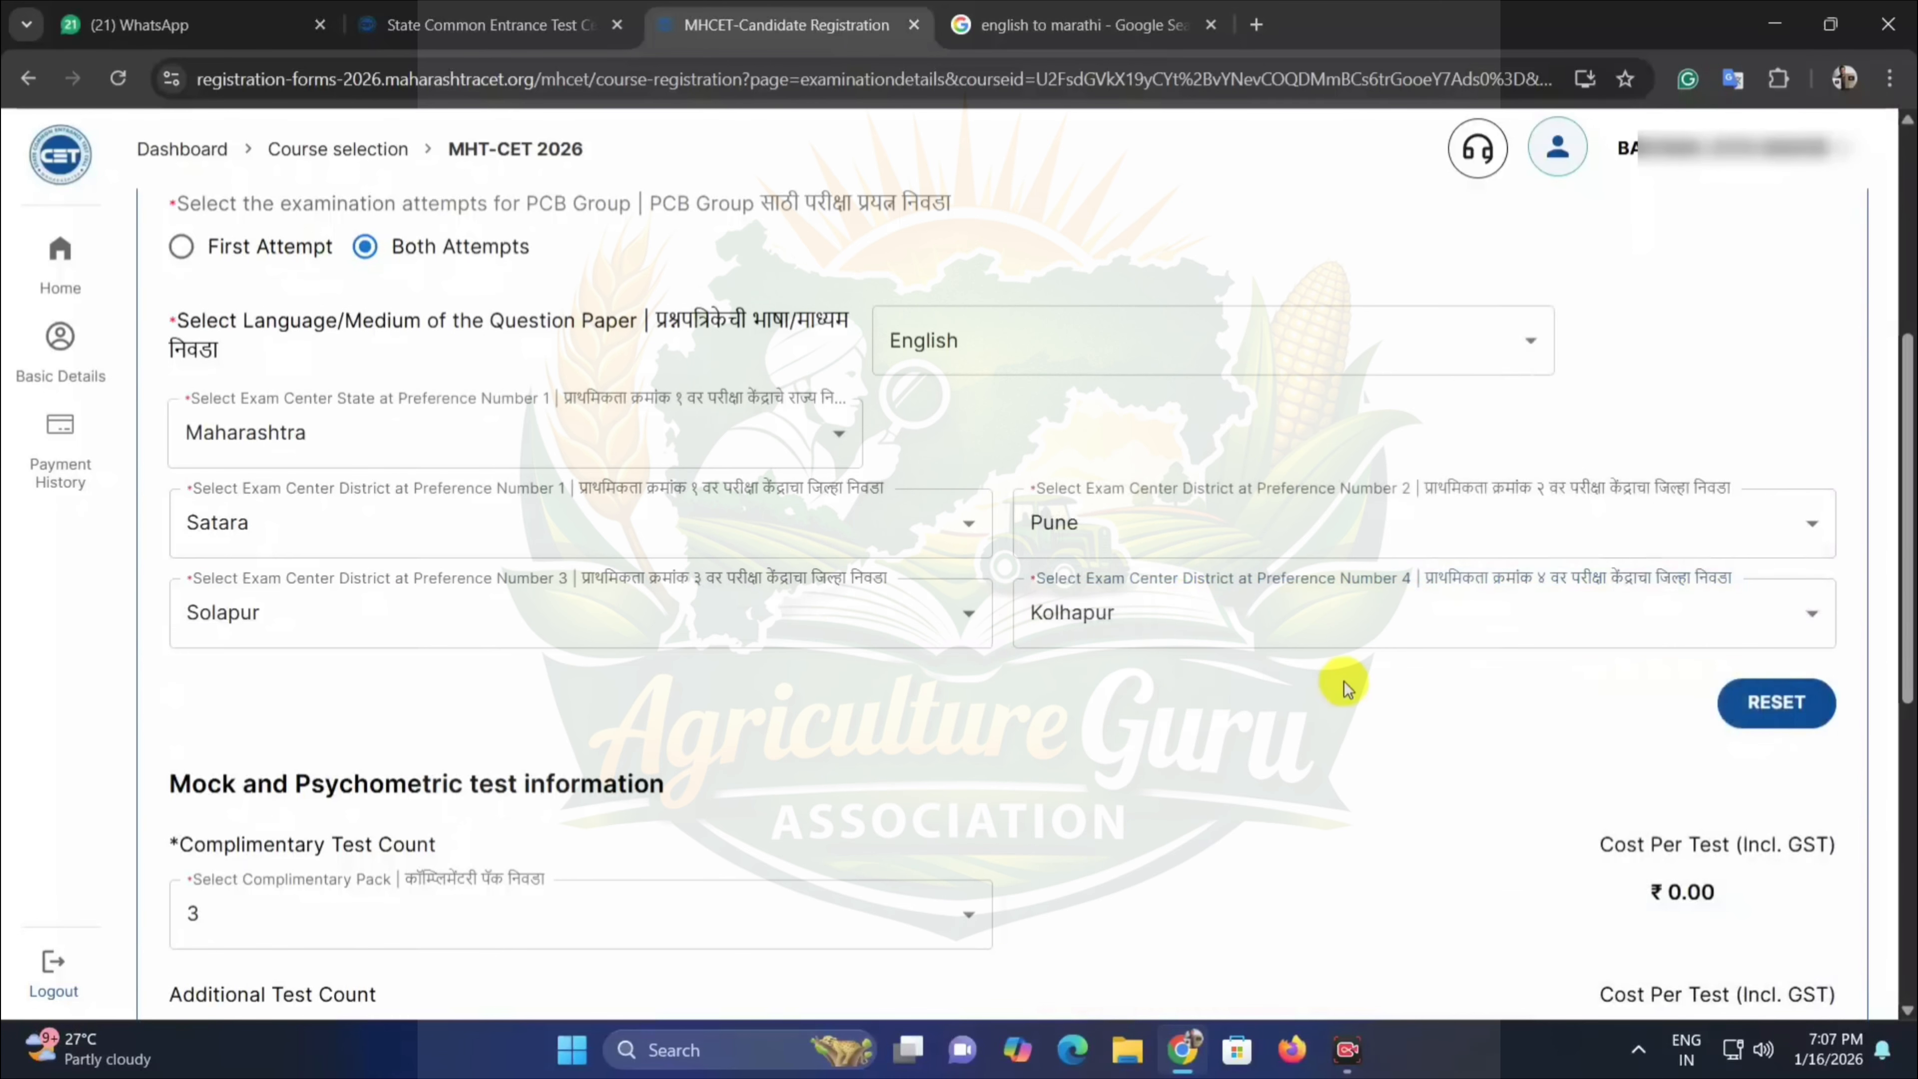
Accept the disclaimer below the mock and psychometric test information and save the examination details to proceed.
scroll(1193, 597, "down", 3)
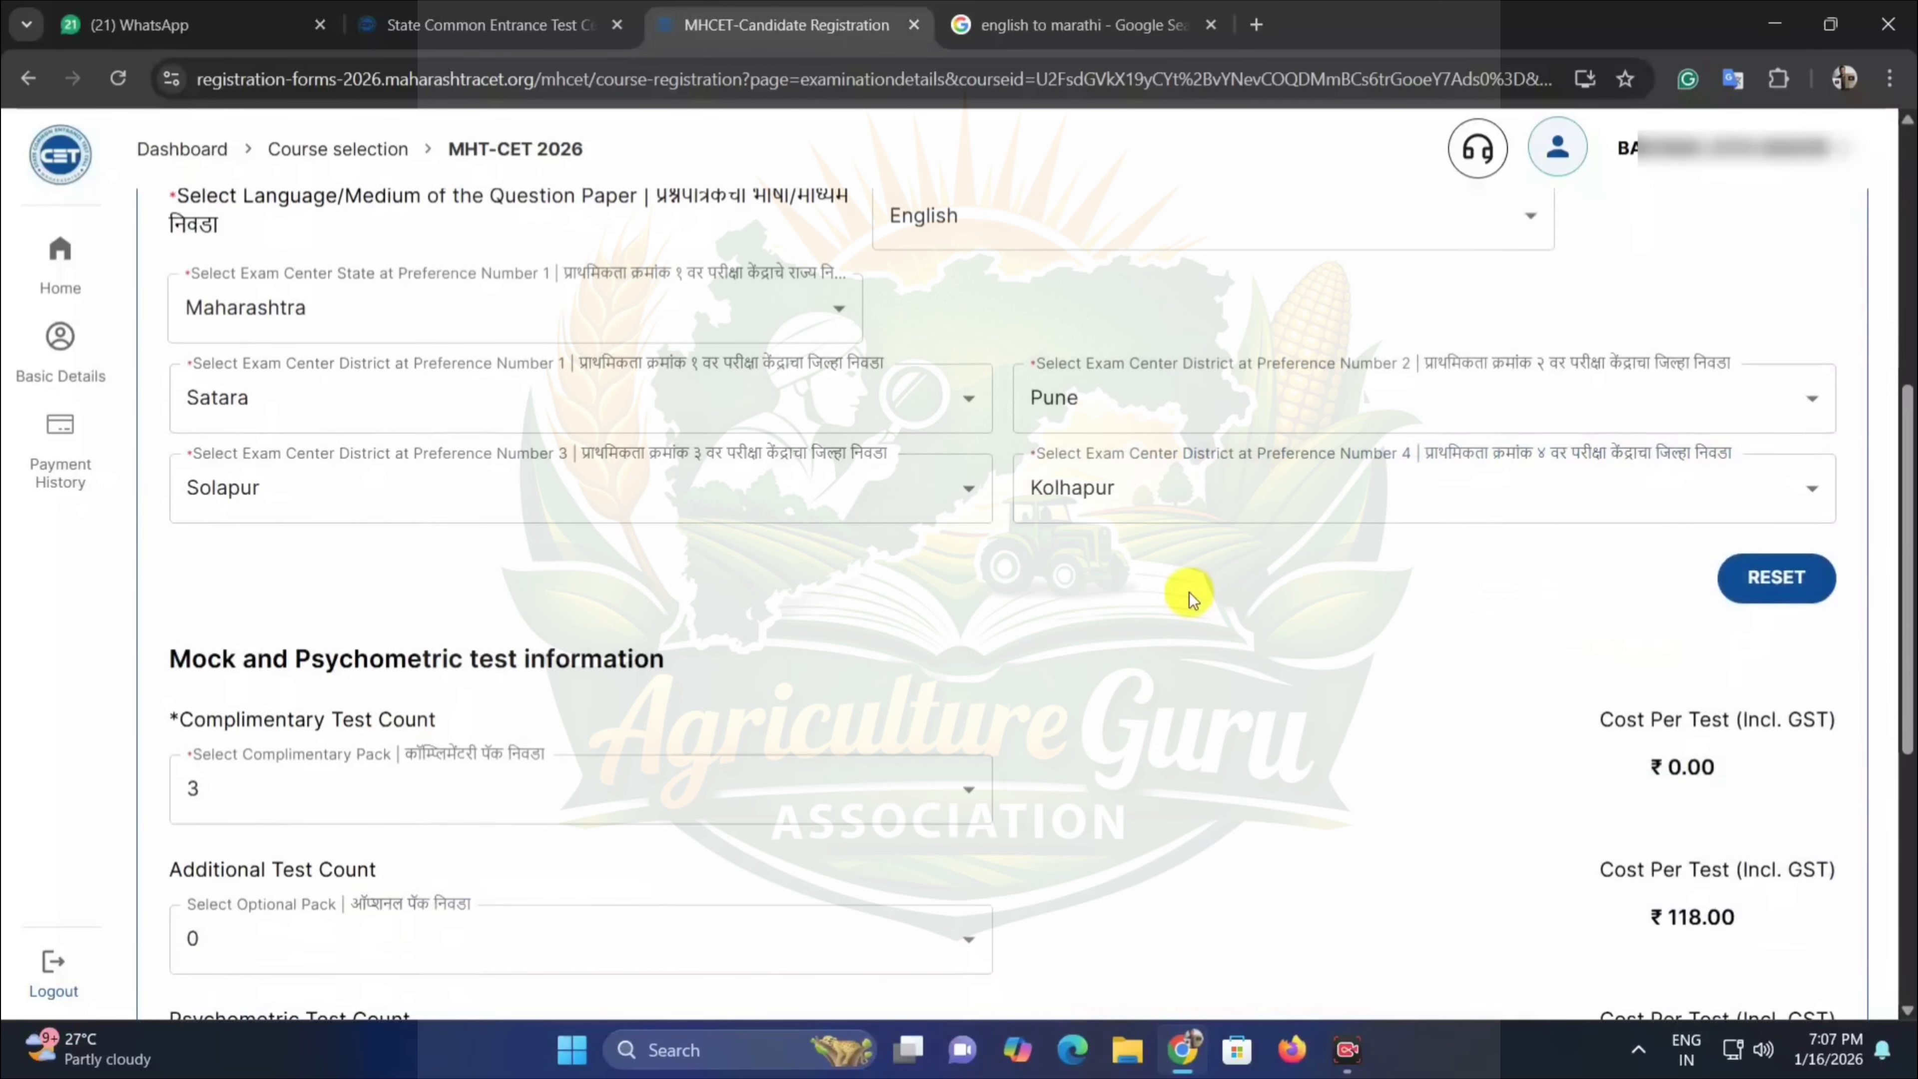
scroll(1057, 529, "down", 3)
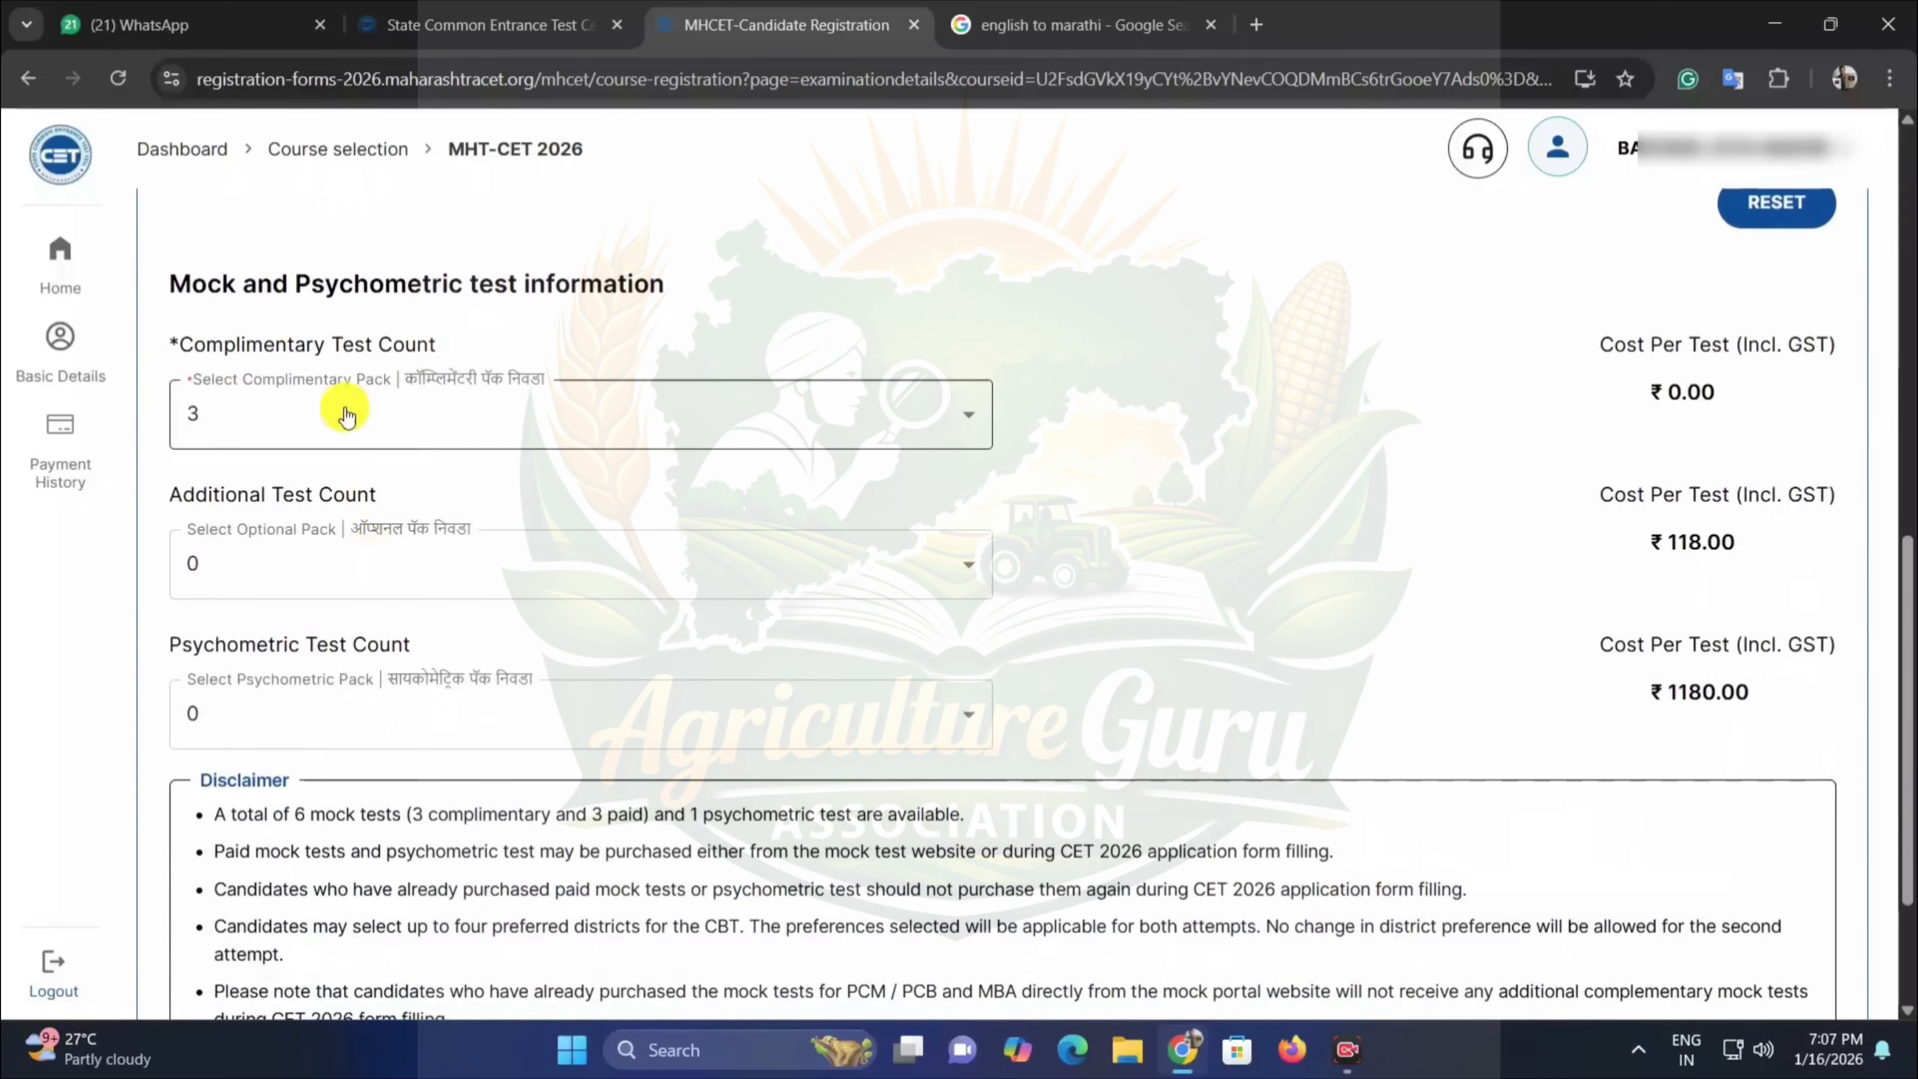
scroll(1423, 507, "down", 2)
scroll(1400, 557, "down", 2)
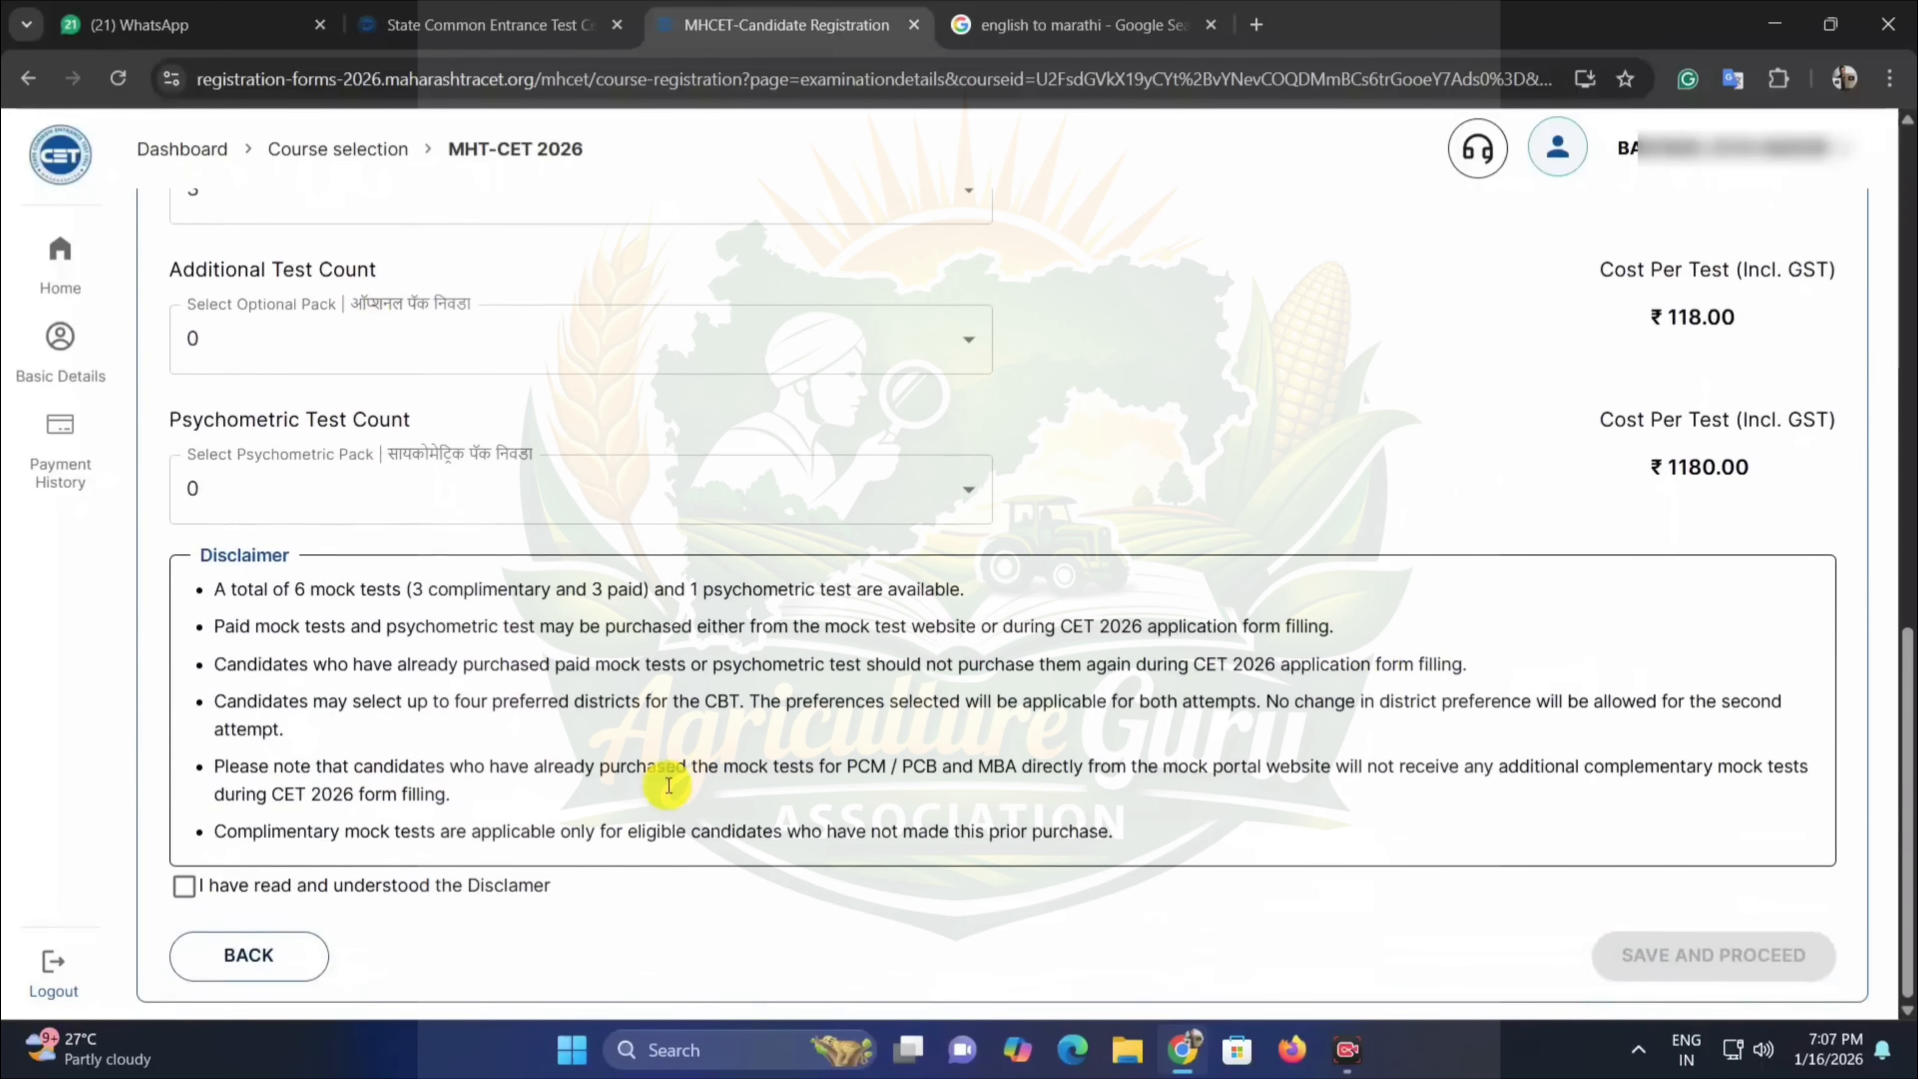
left_click(182, 887)
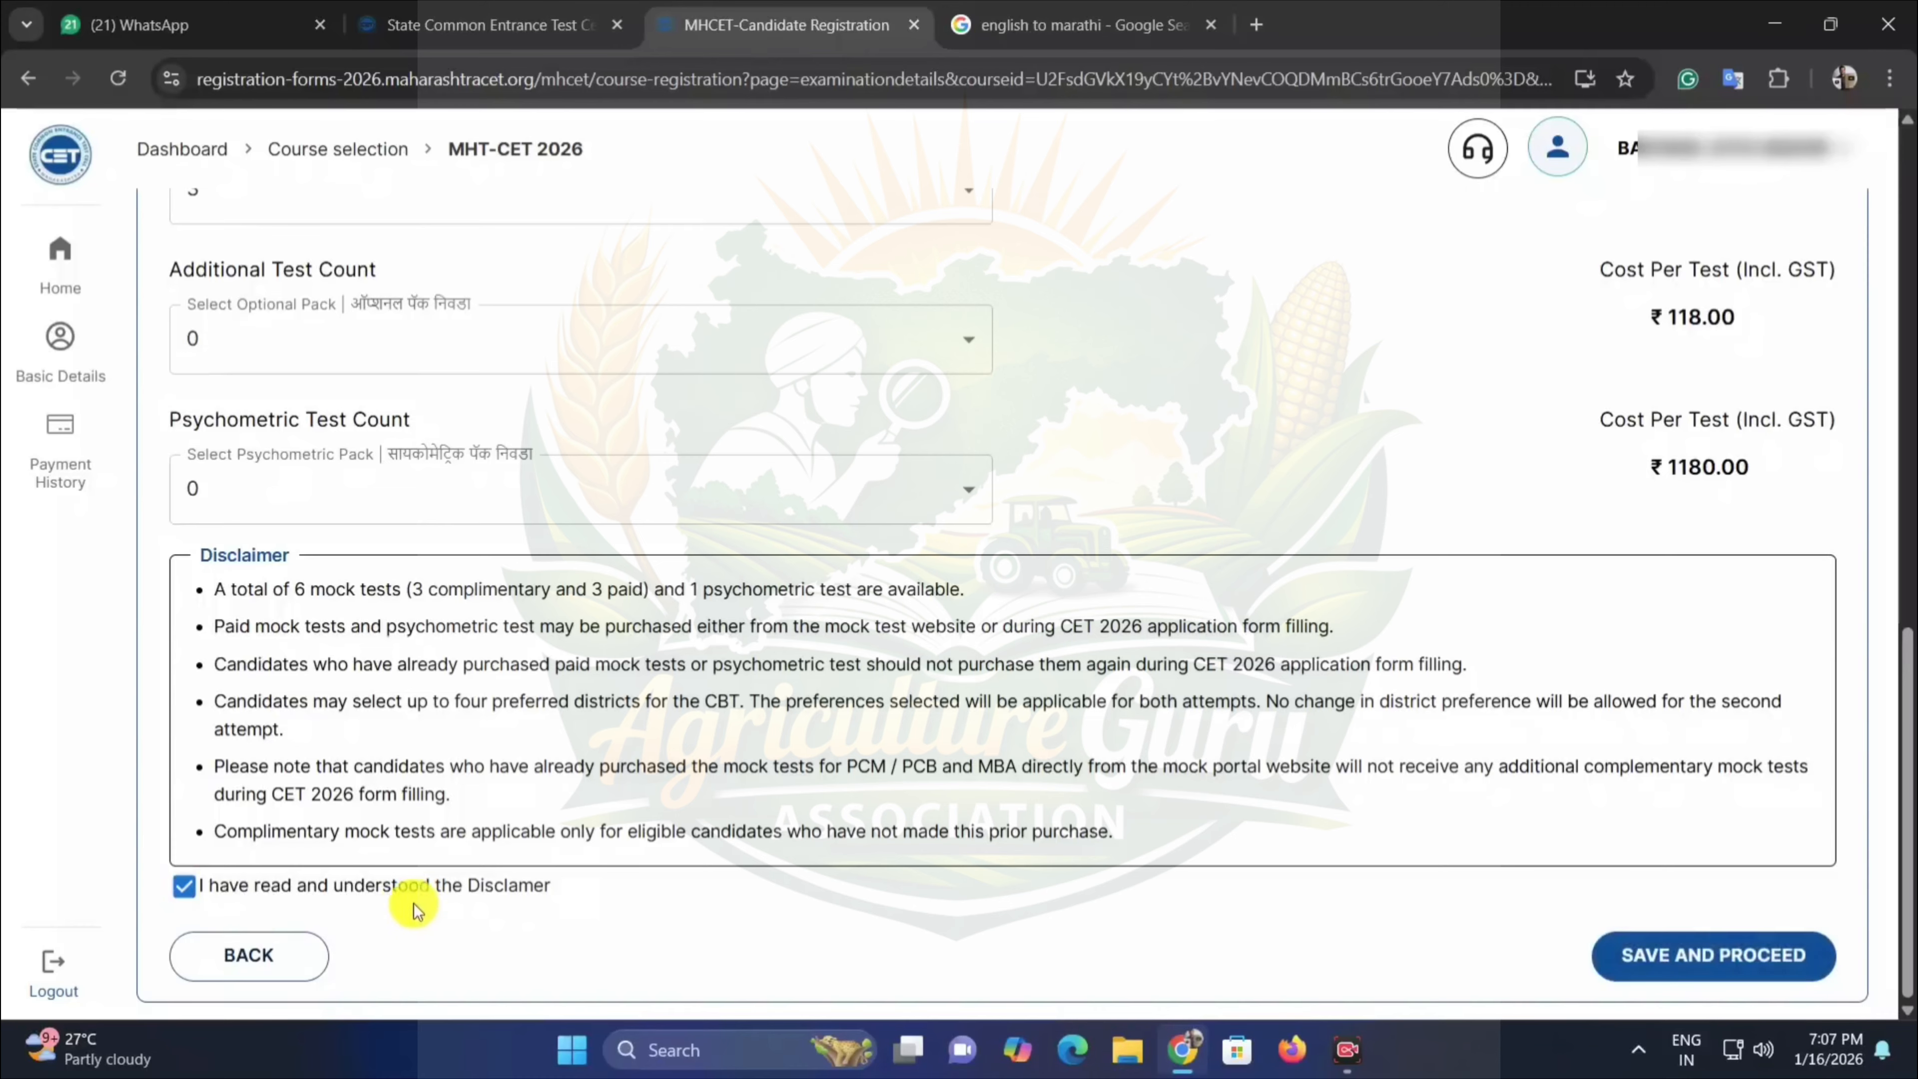
left_click(1756, 955)
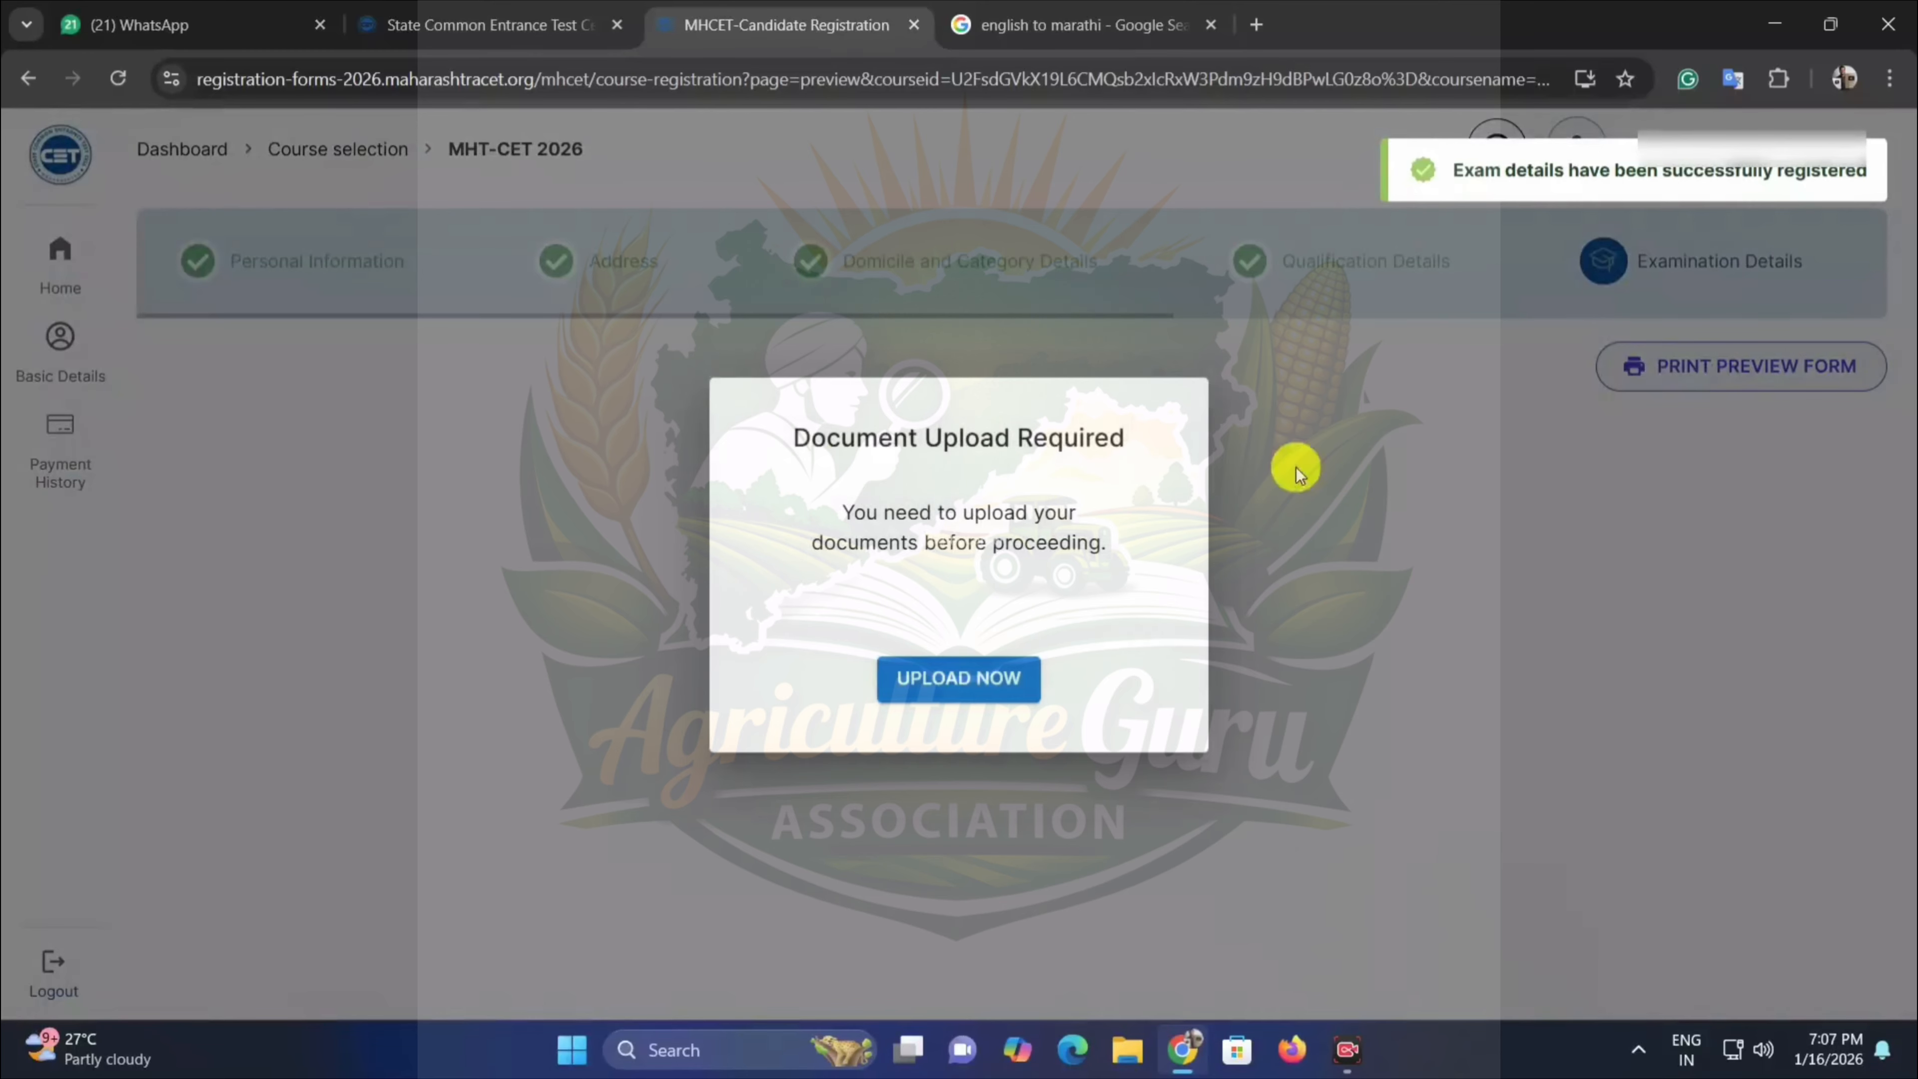
Open the required document uploads and check the photo, signature and photo identity sections.
left_click(976, 678)
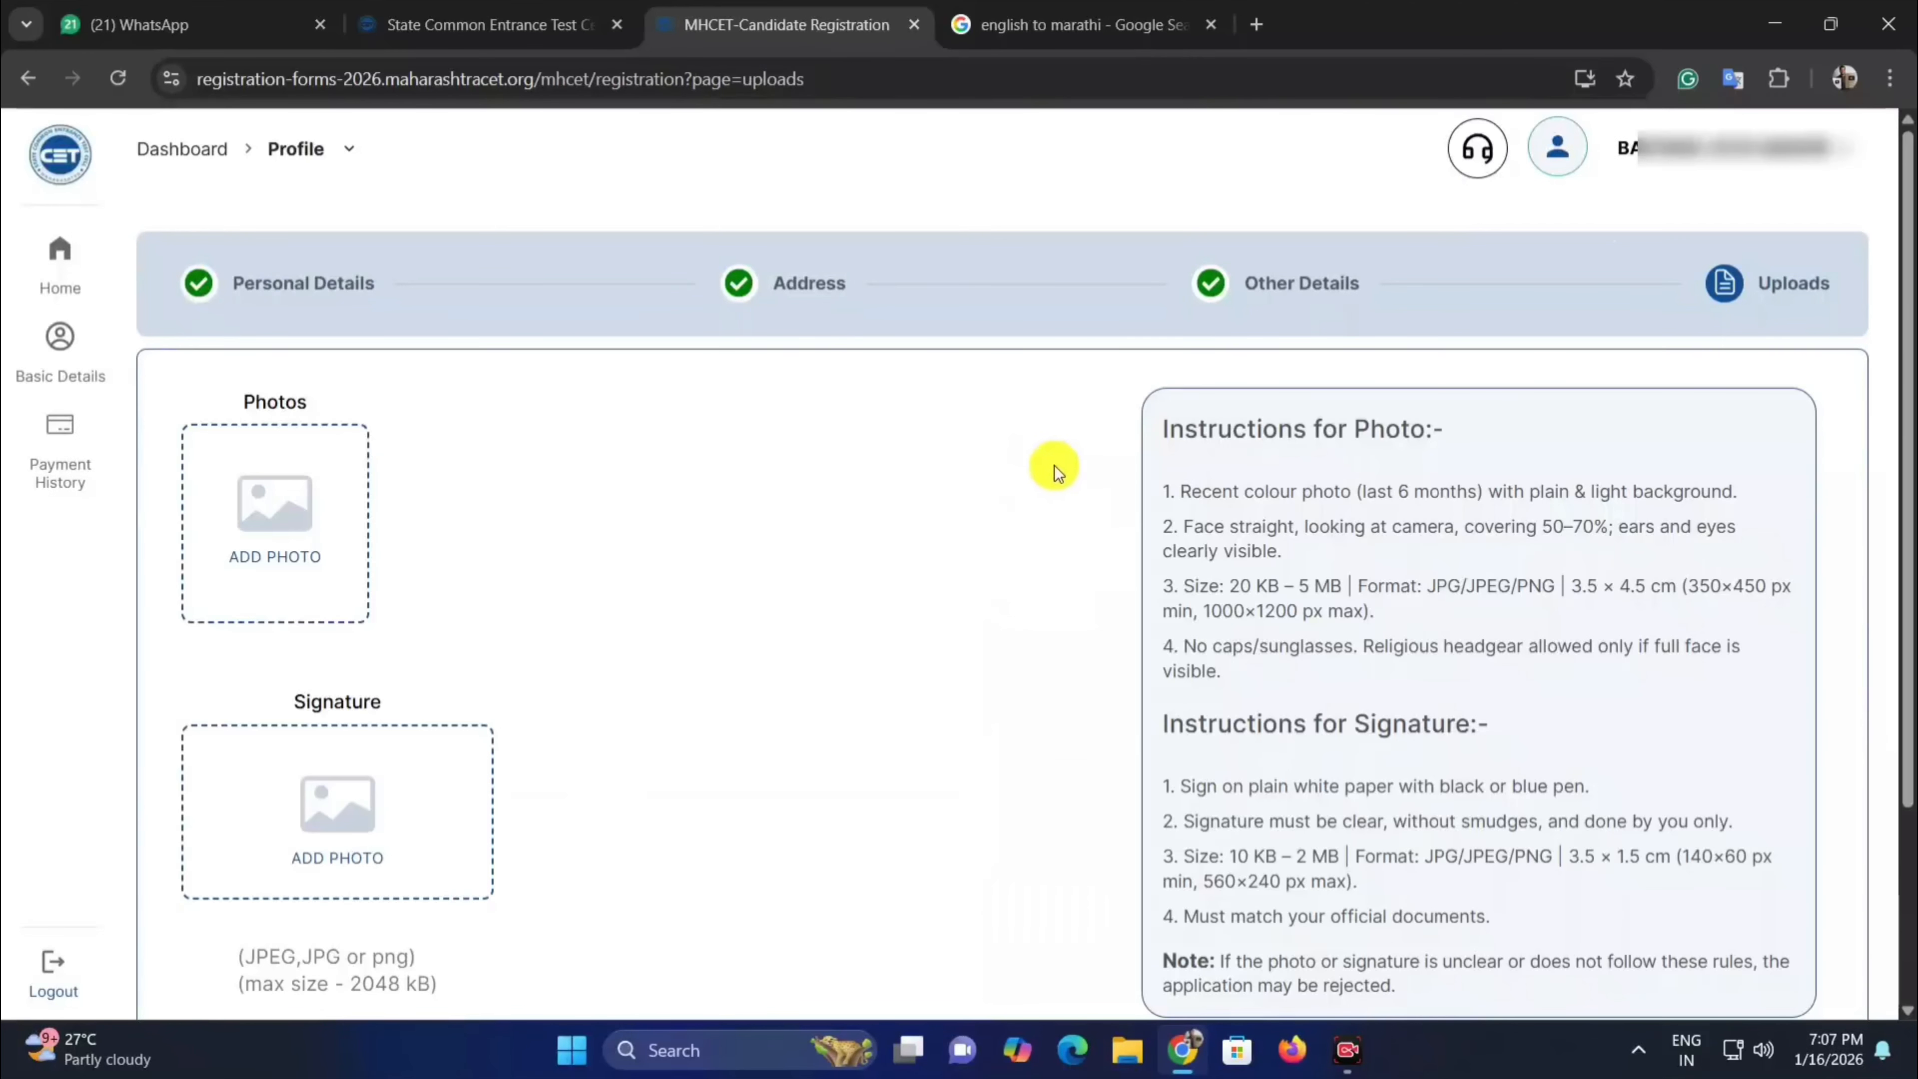
scroll(720, 504, "down", 2)
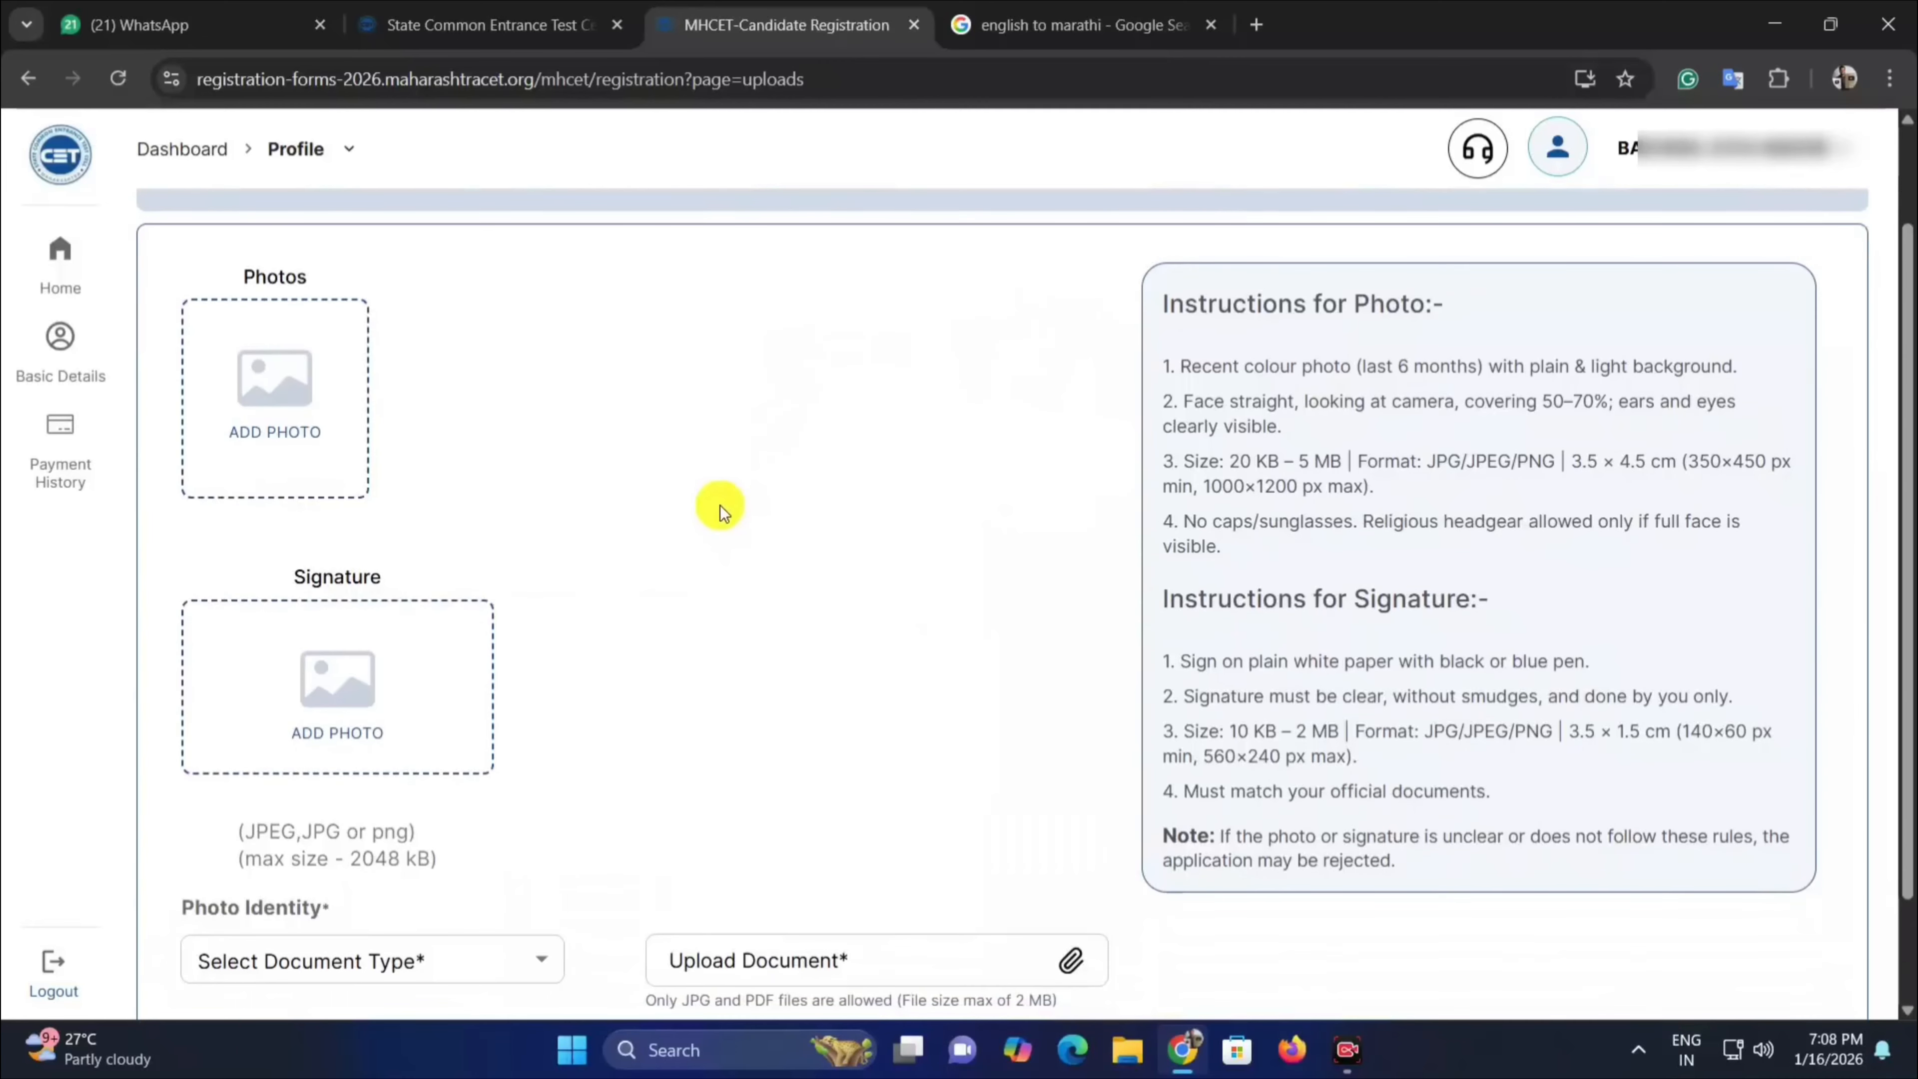
scroll(358, 477, "down", 2)
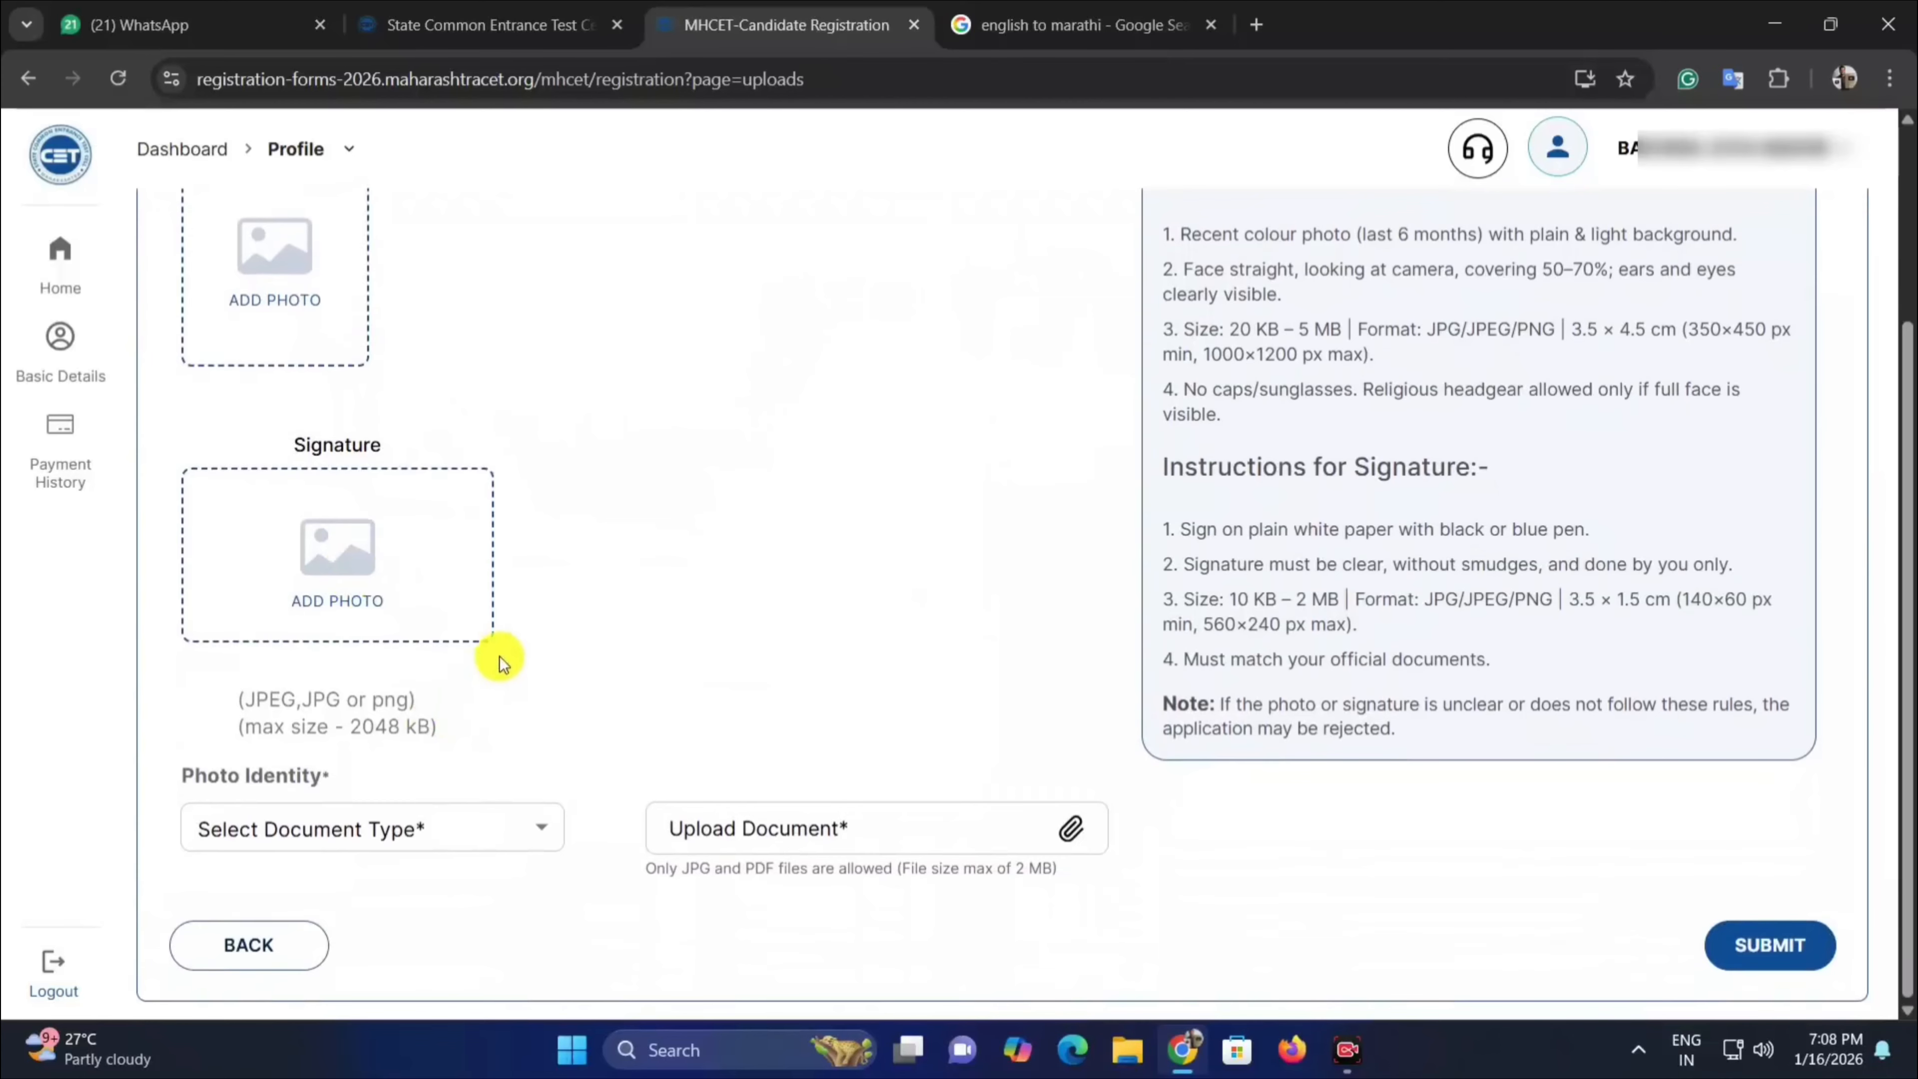
scroll(453, 574, "up", 2)
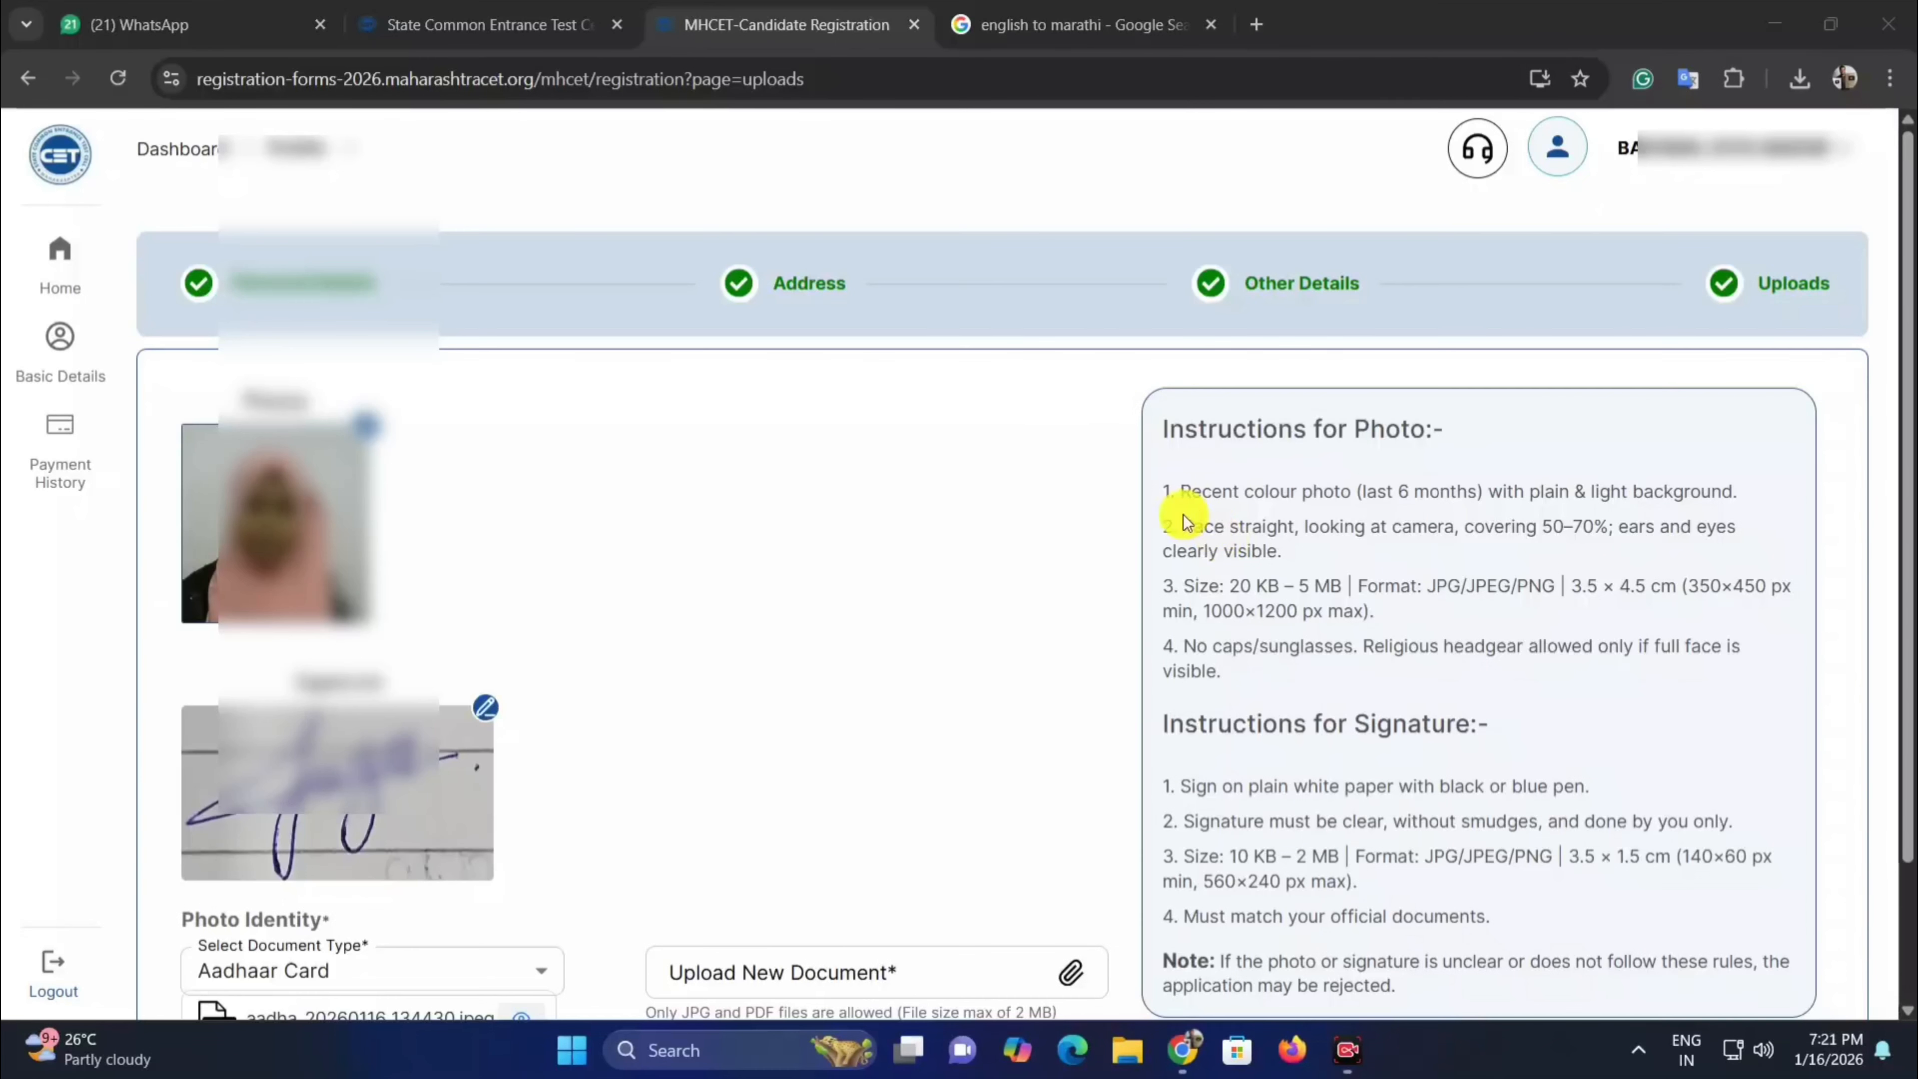
Review the uploaded photo, signature and Aadhaar Card document alongside the photo instructions.
scroll(1177, 513, "down", 2)
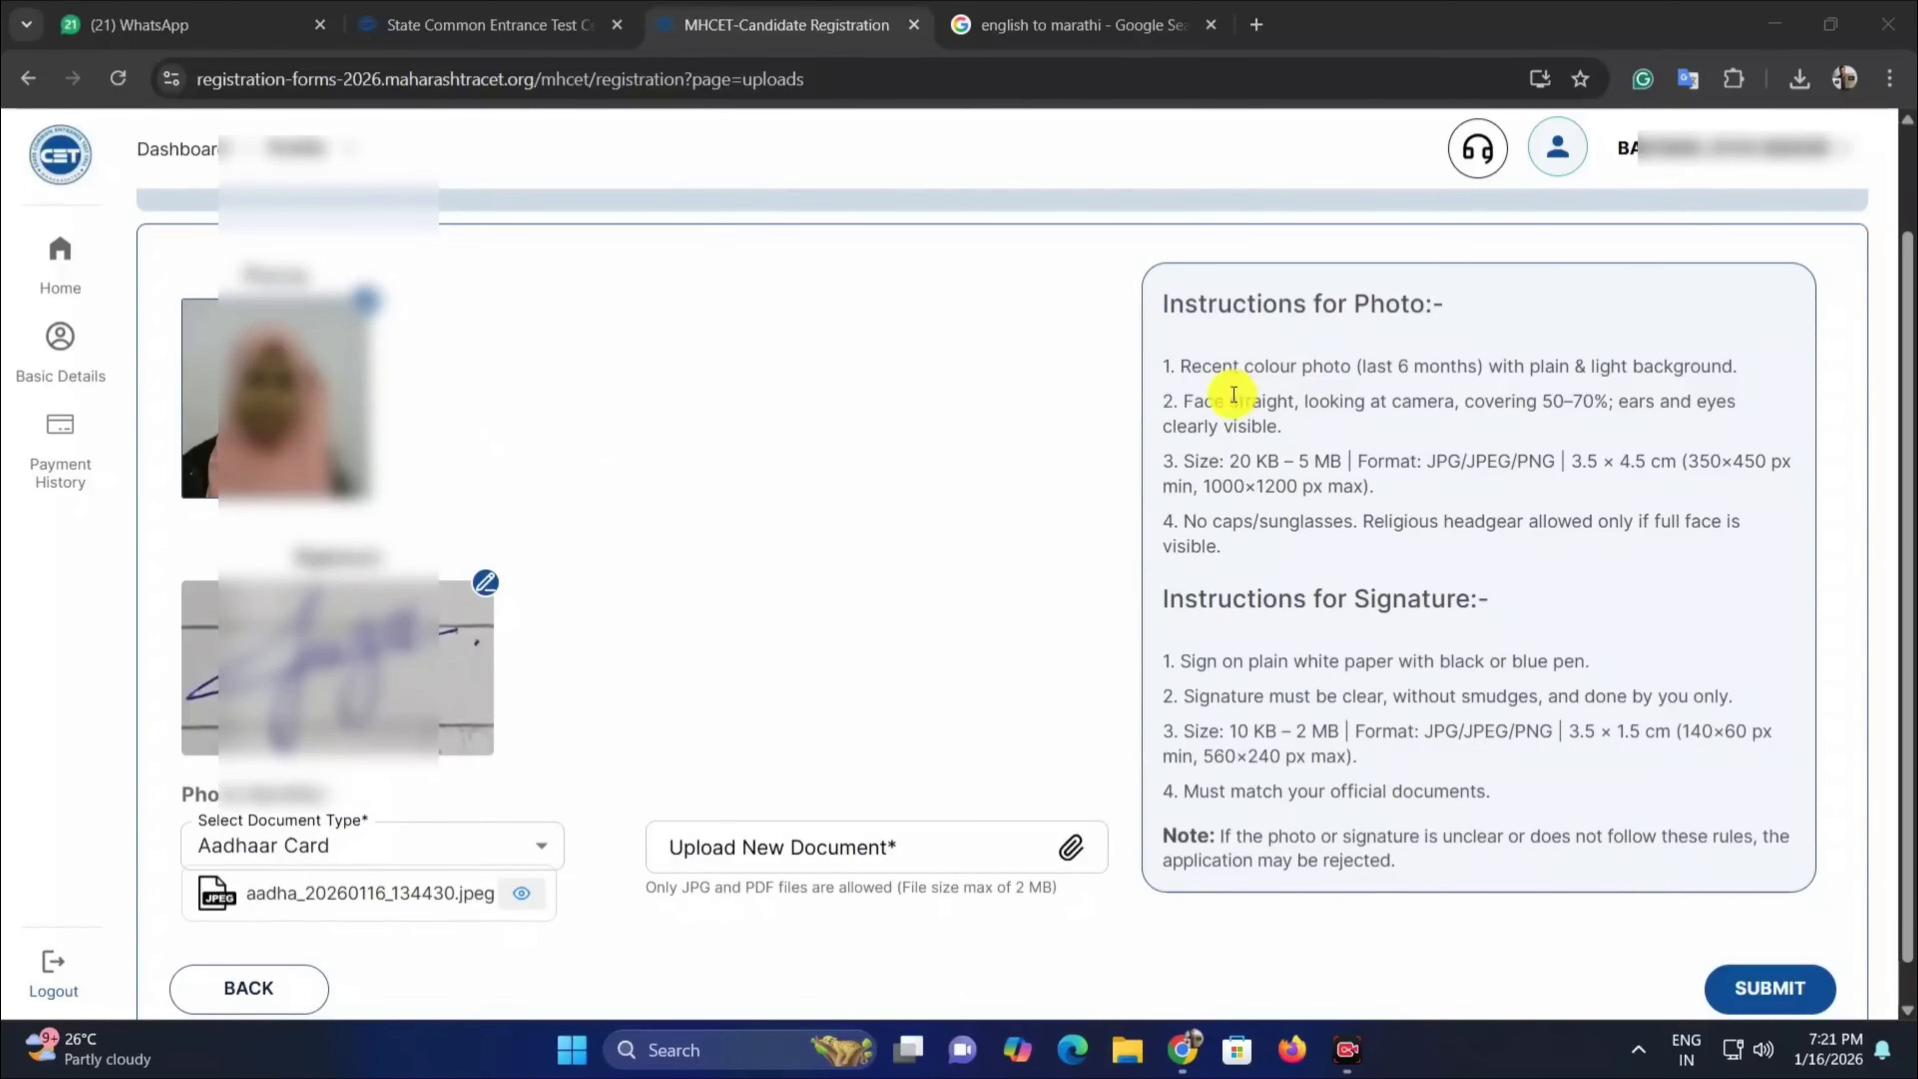
left_click_drag(1222, 376, 1441, 412)
left_click(1444, 404)
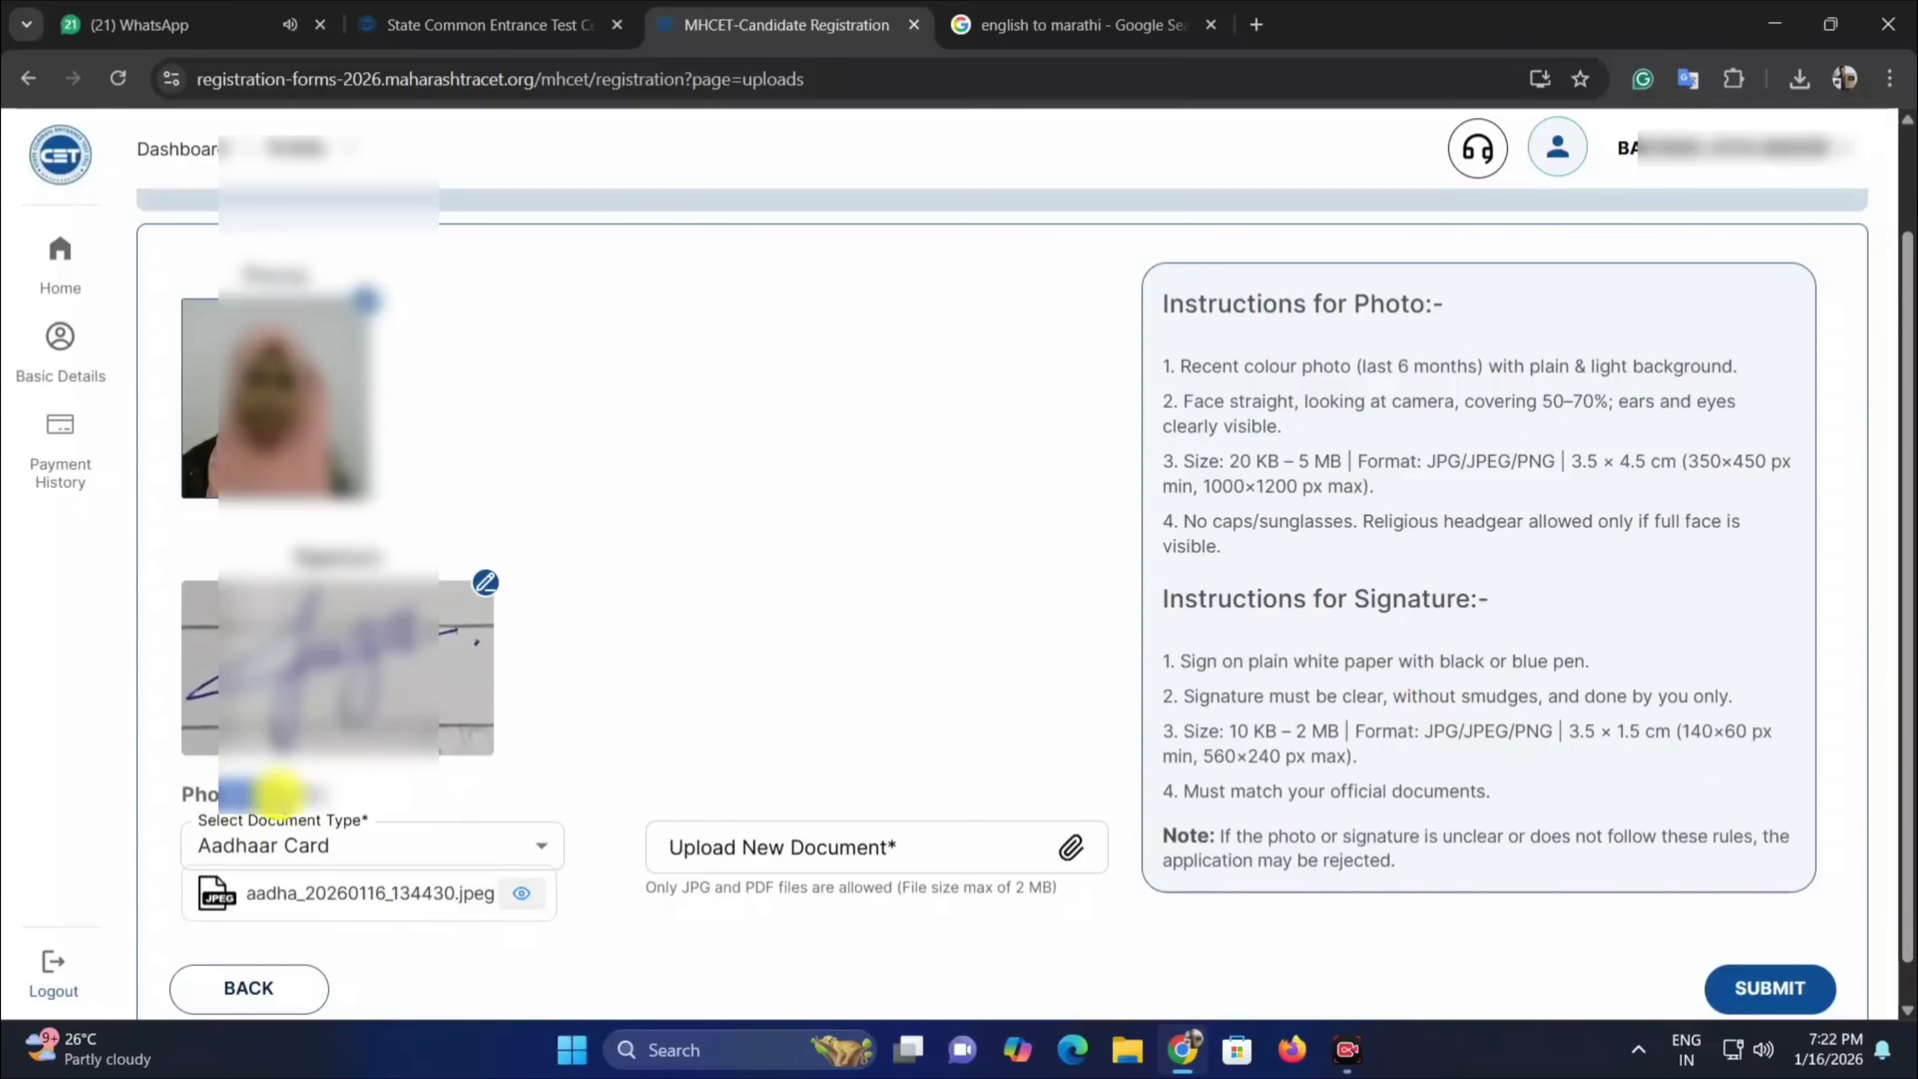
Keep Aadhaar Card as the photo identity document type and submit the uploaded photo, signature and identity document.
left_click(369, 847)
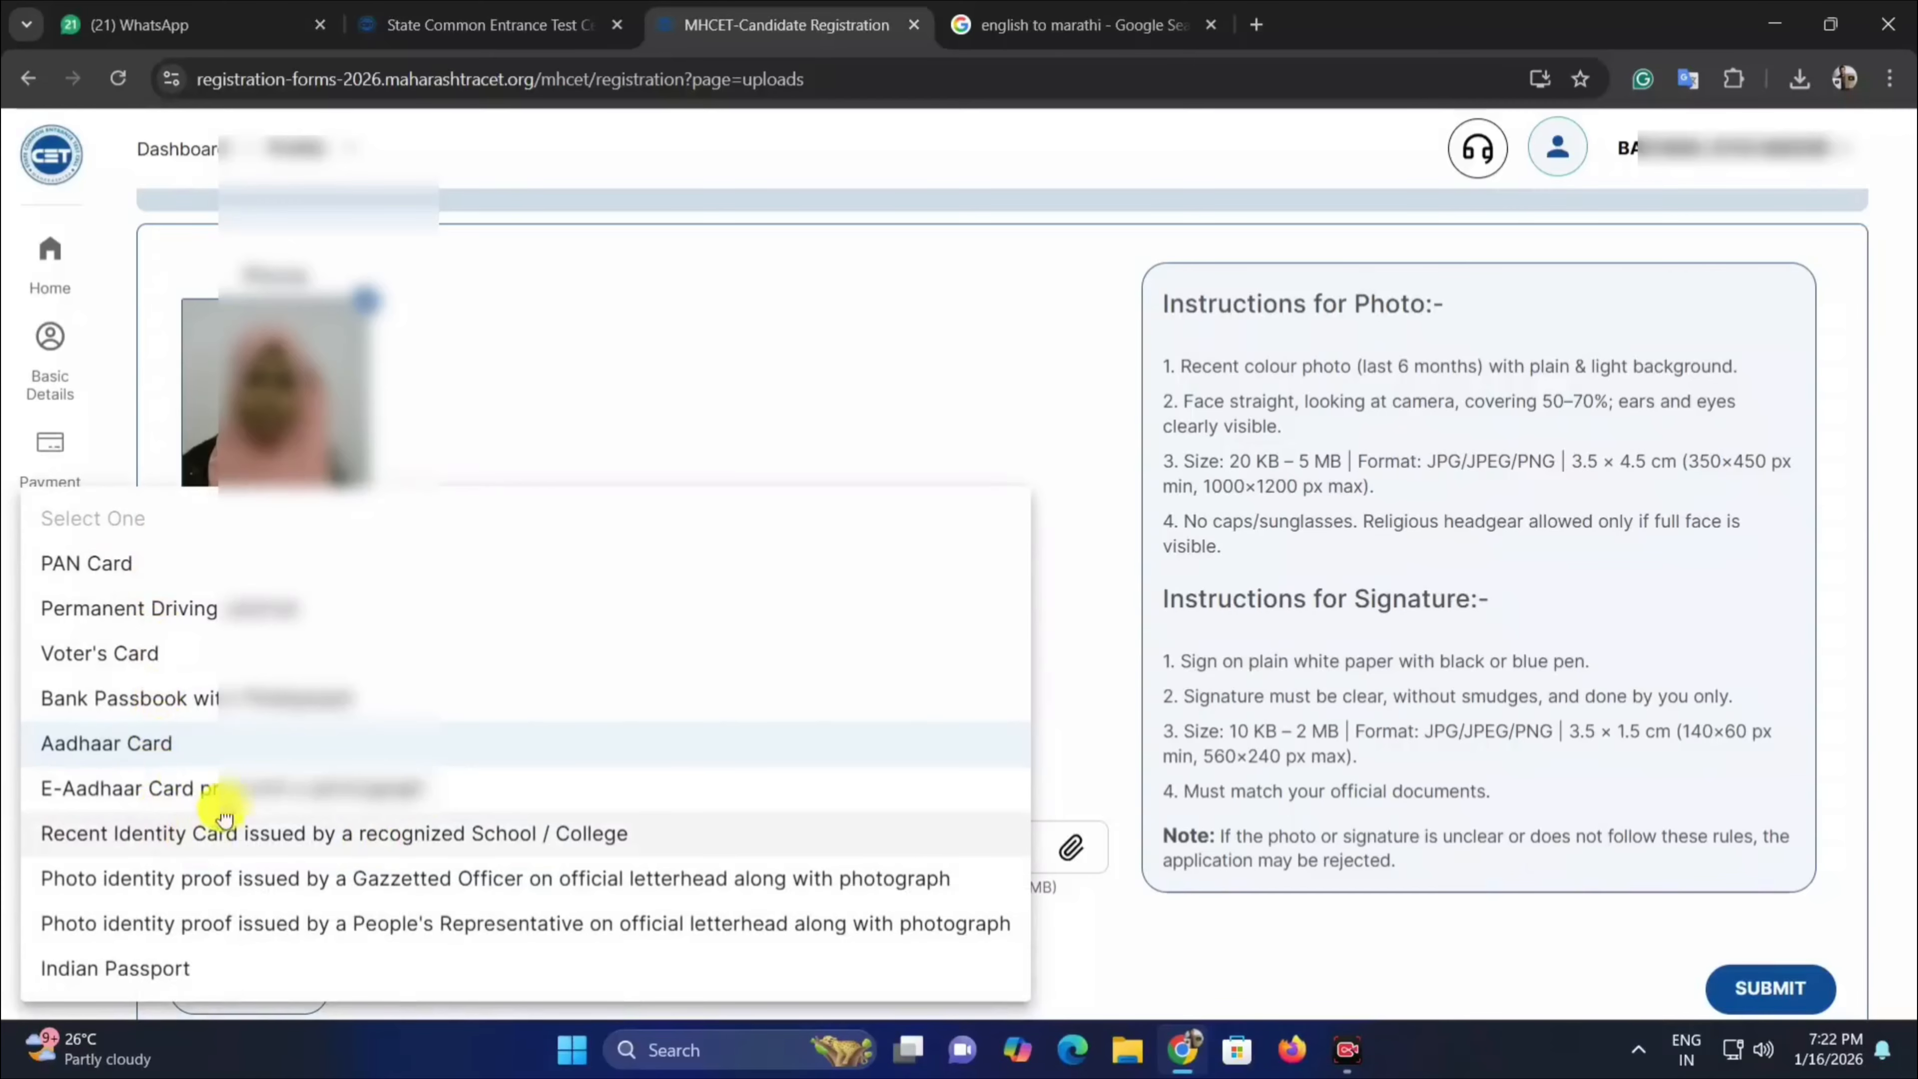
left_click(165, 747)
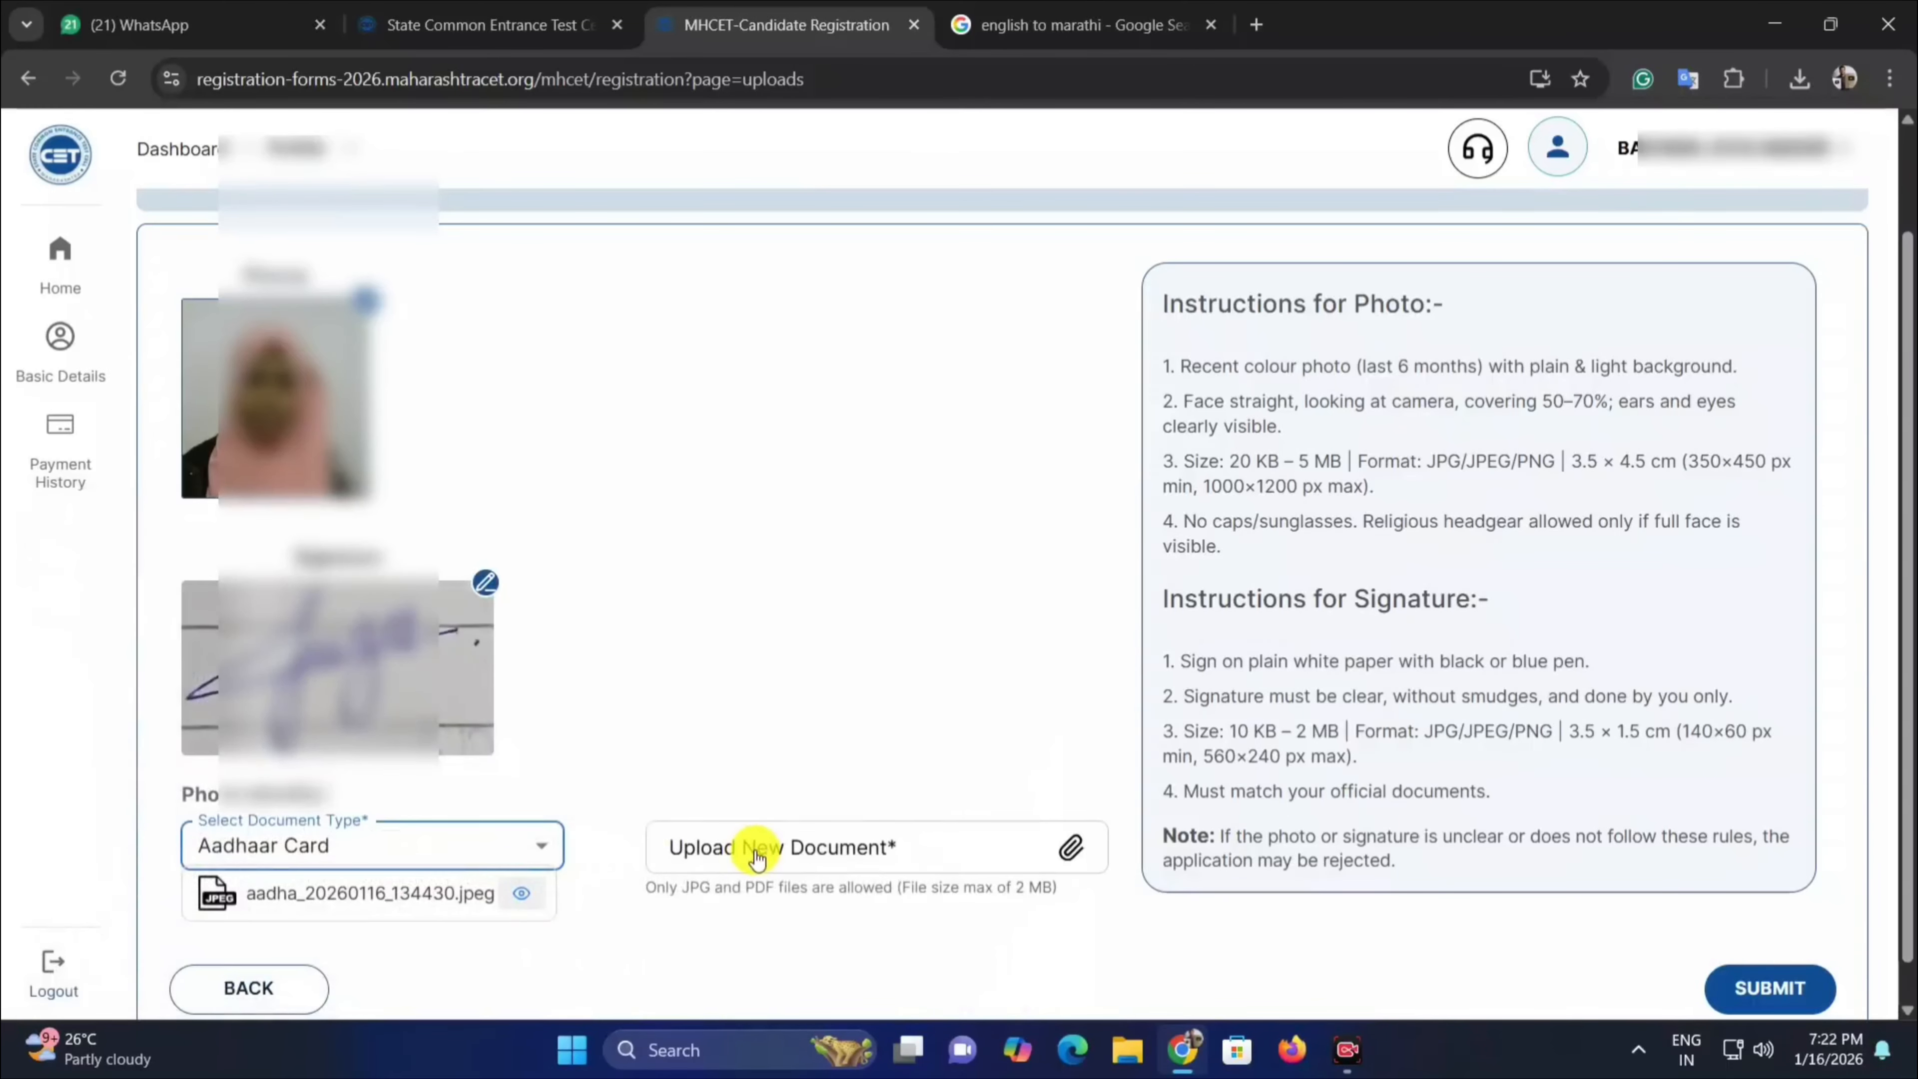
left_click(756, 853)
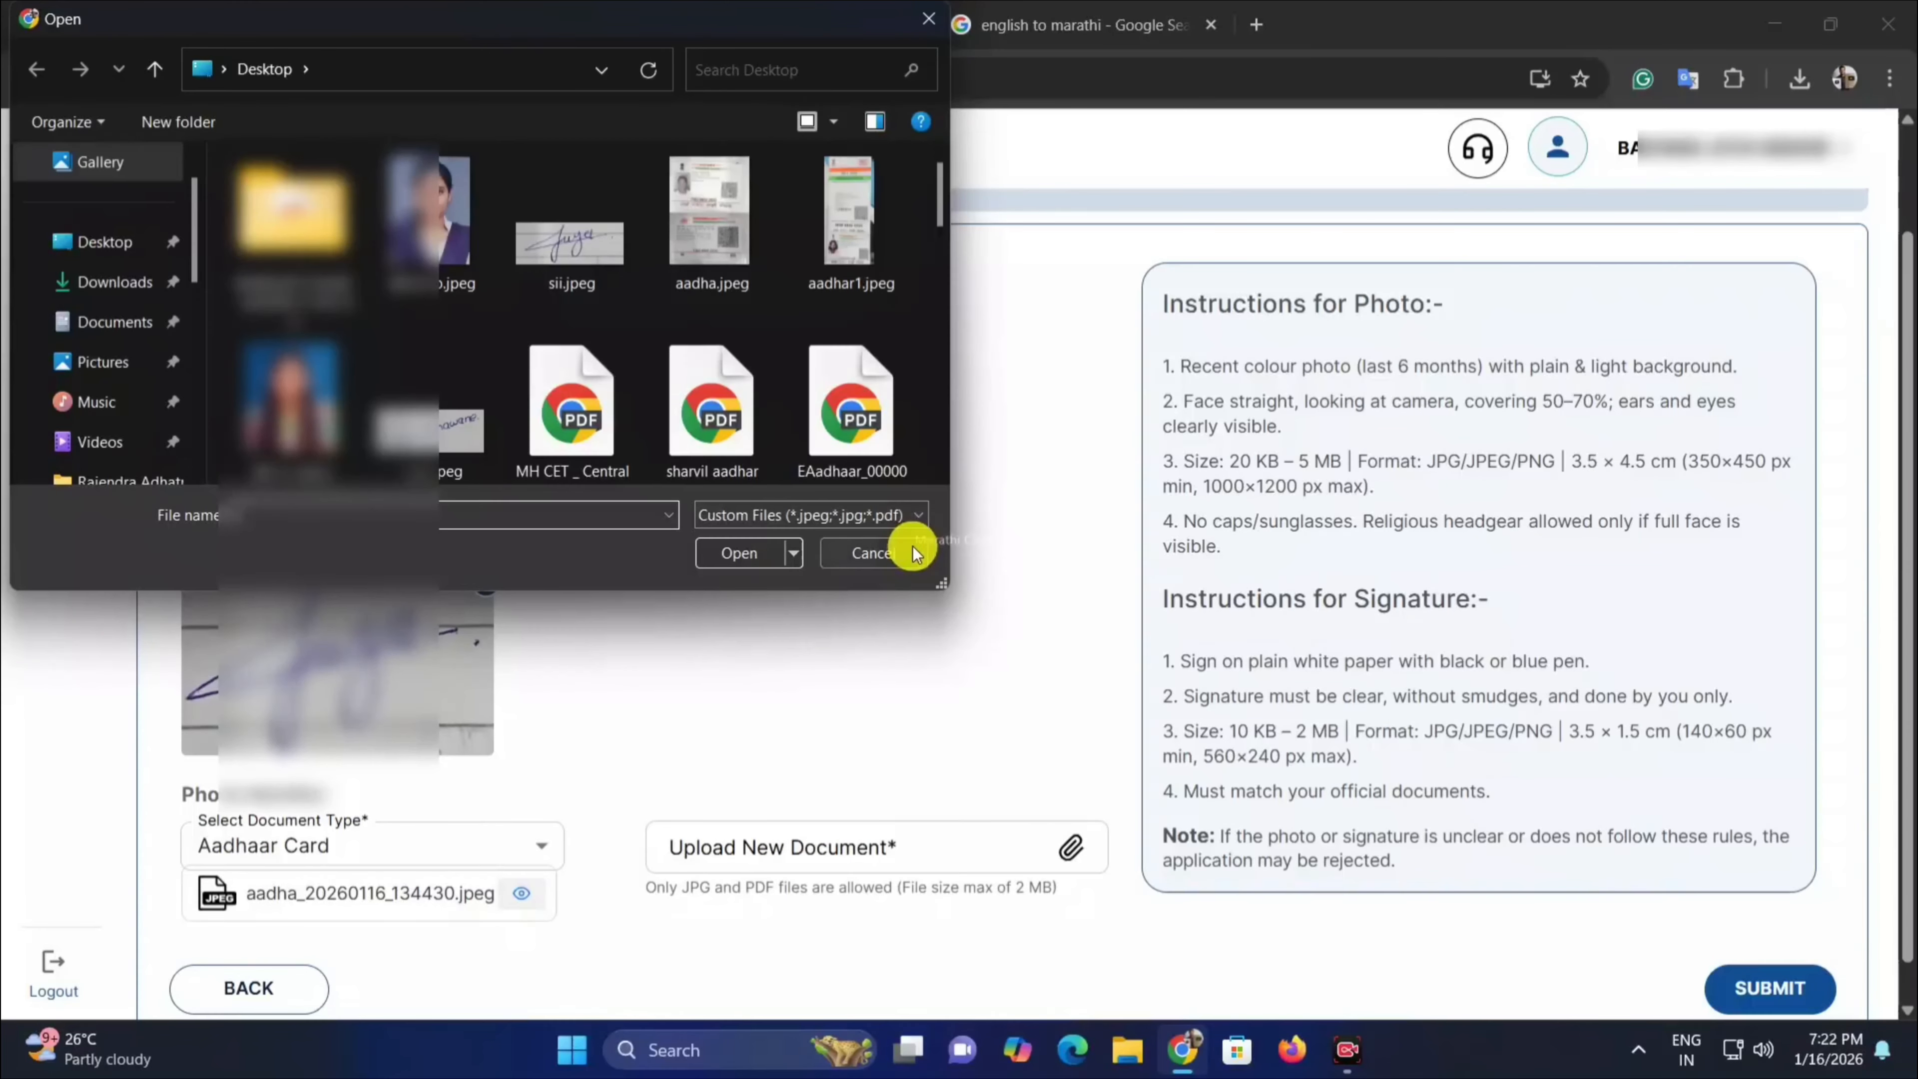
left_click(913, 547)
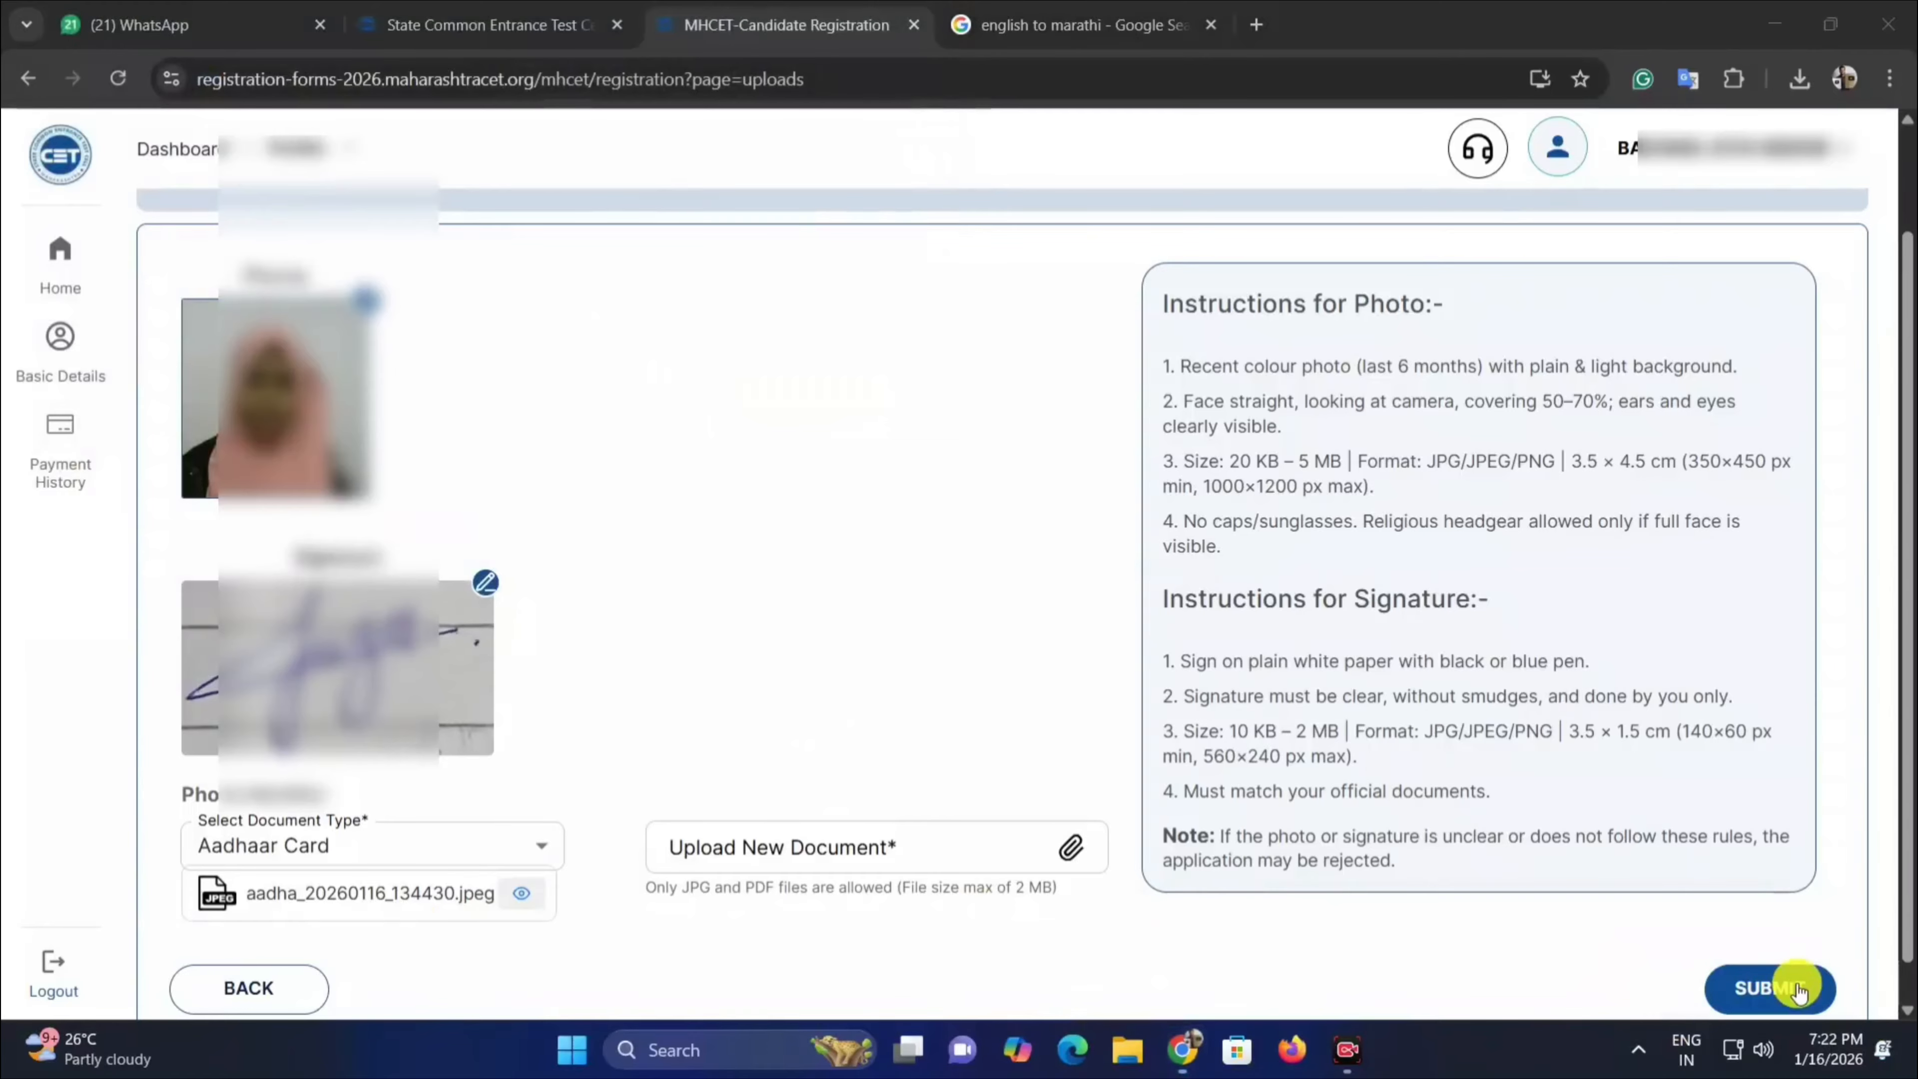
left_click(1799, 990)
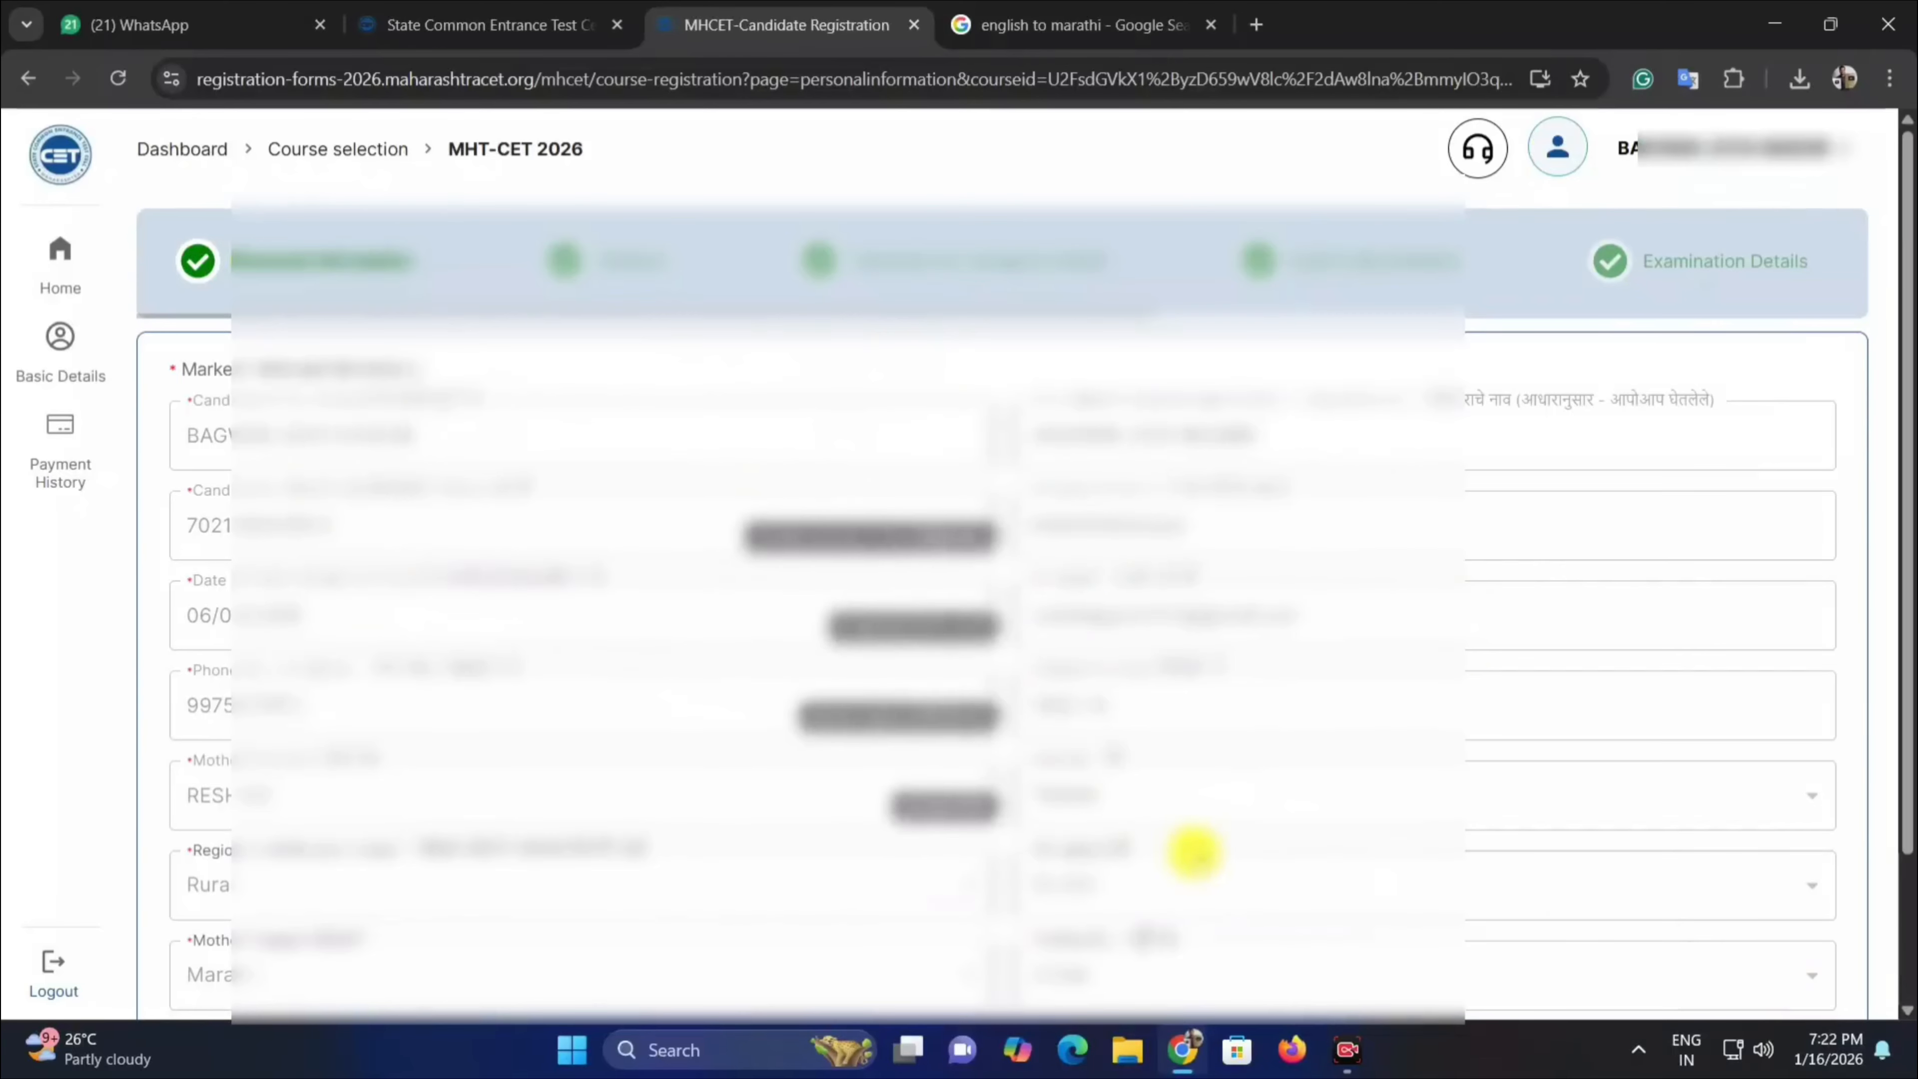
Save the prefilled personal information, address, and domicile and category details of the MHT-CET 2026 form to proceed.
scroll(1314, 786, "down", 3)
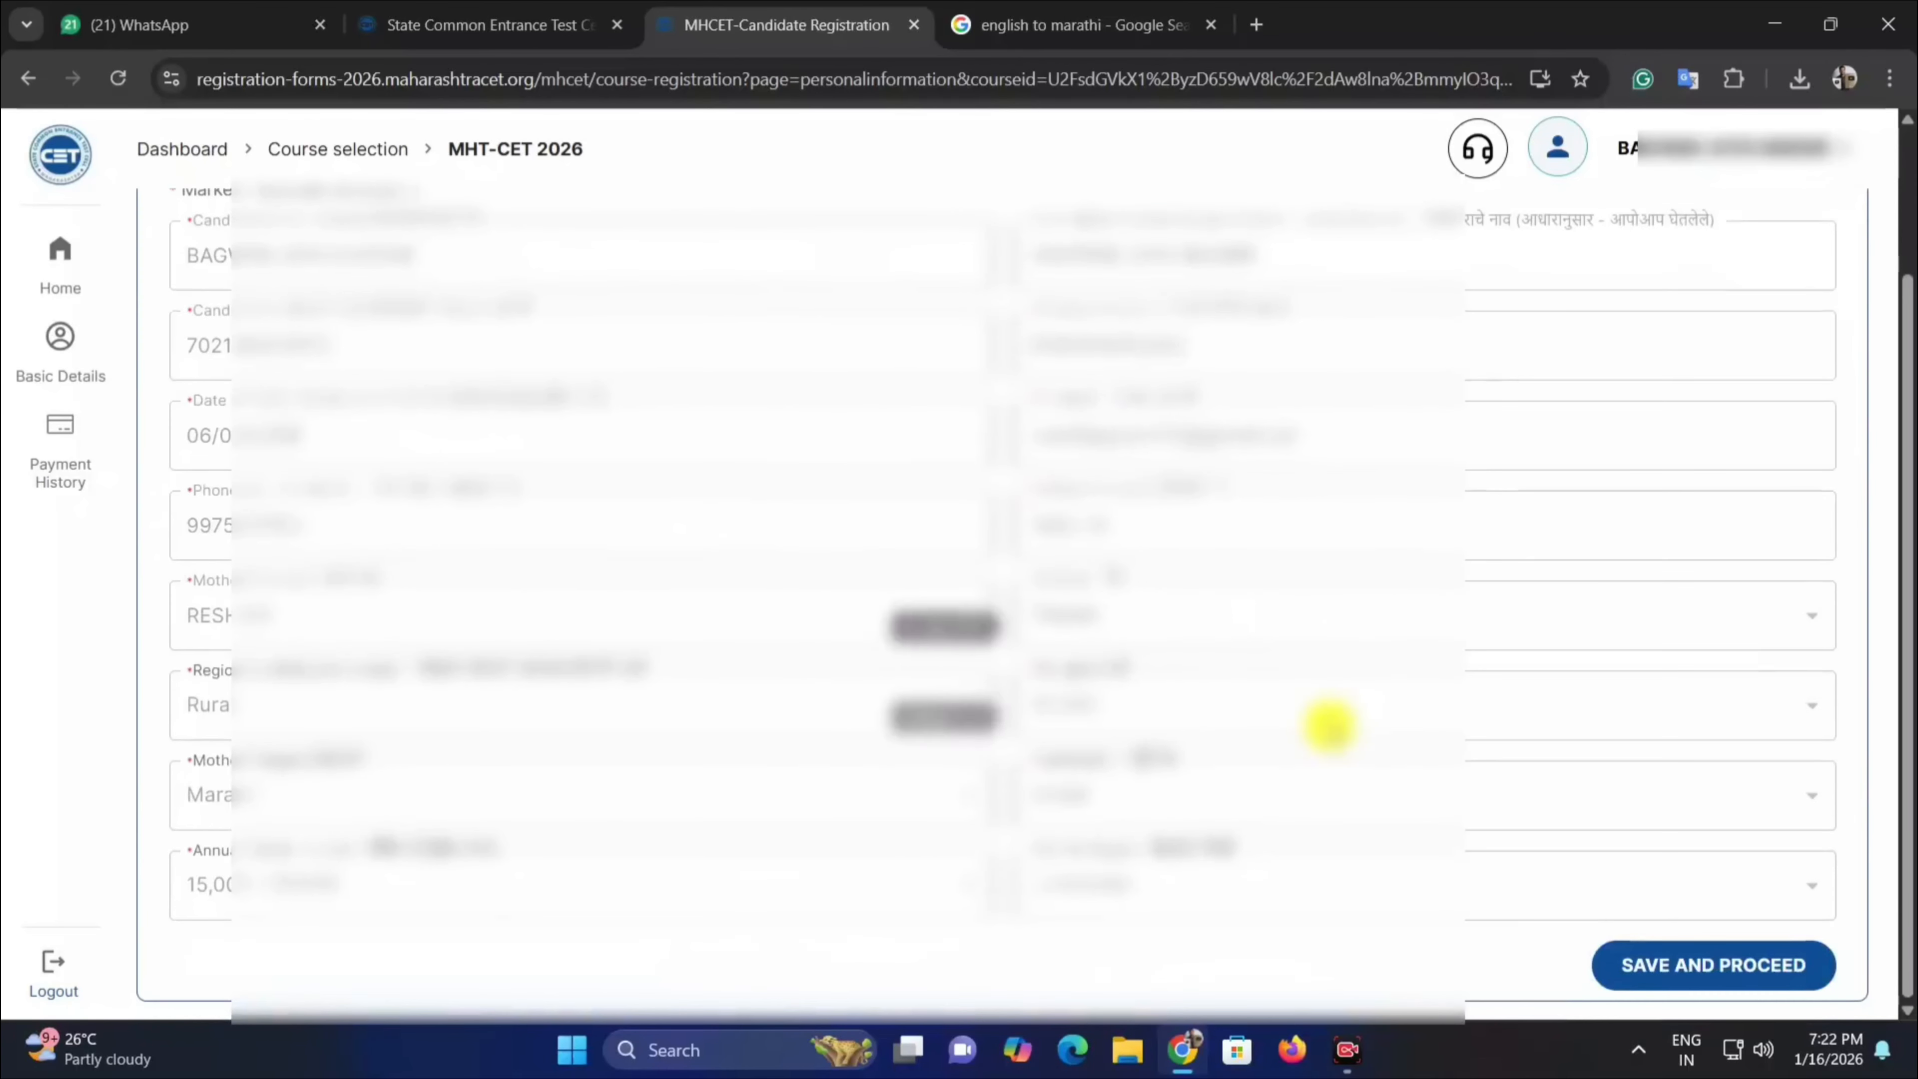
left_click(1695, 967)
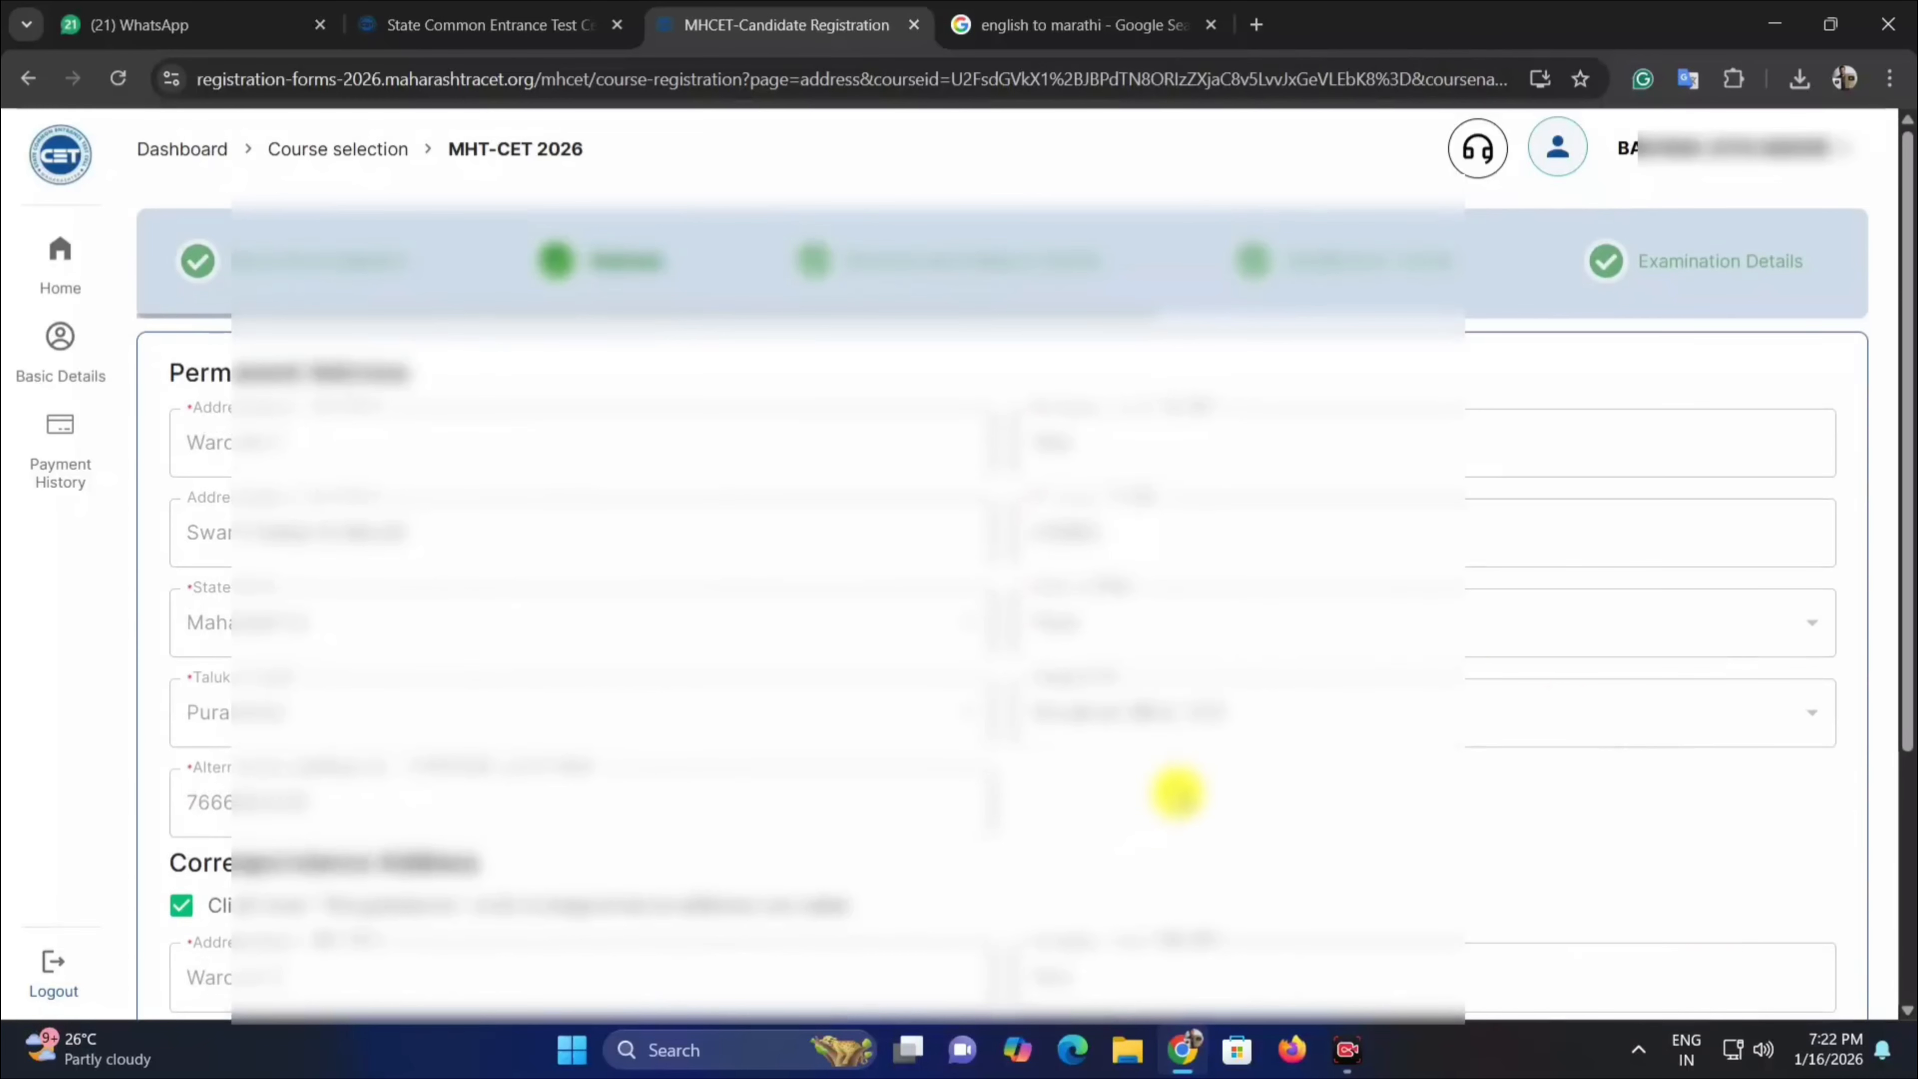
scroll(1177, 793, "down", 5)
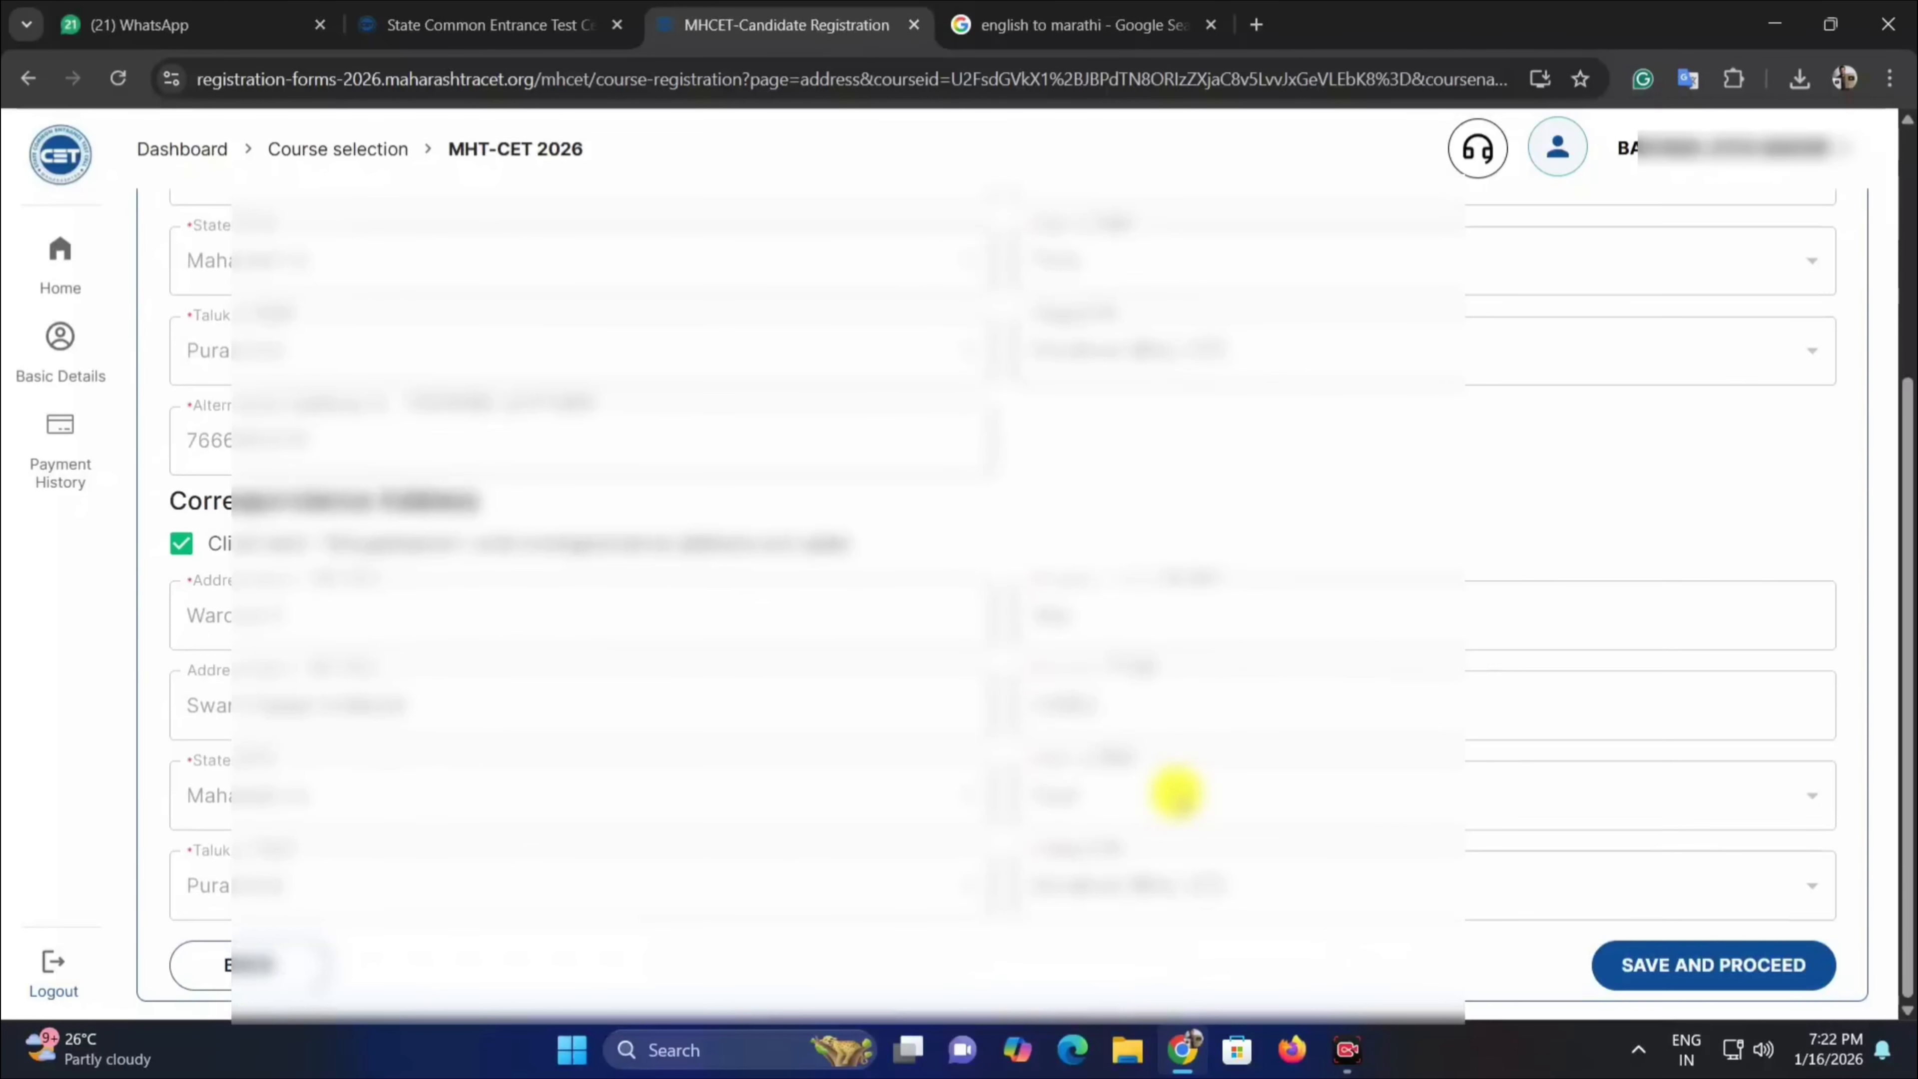
left_click(1758, 965)
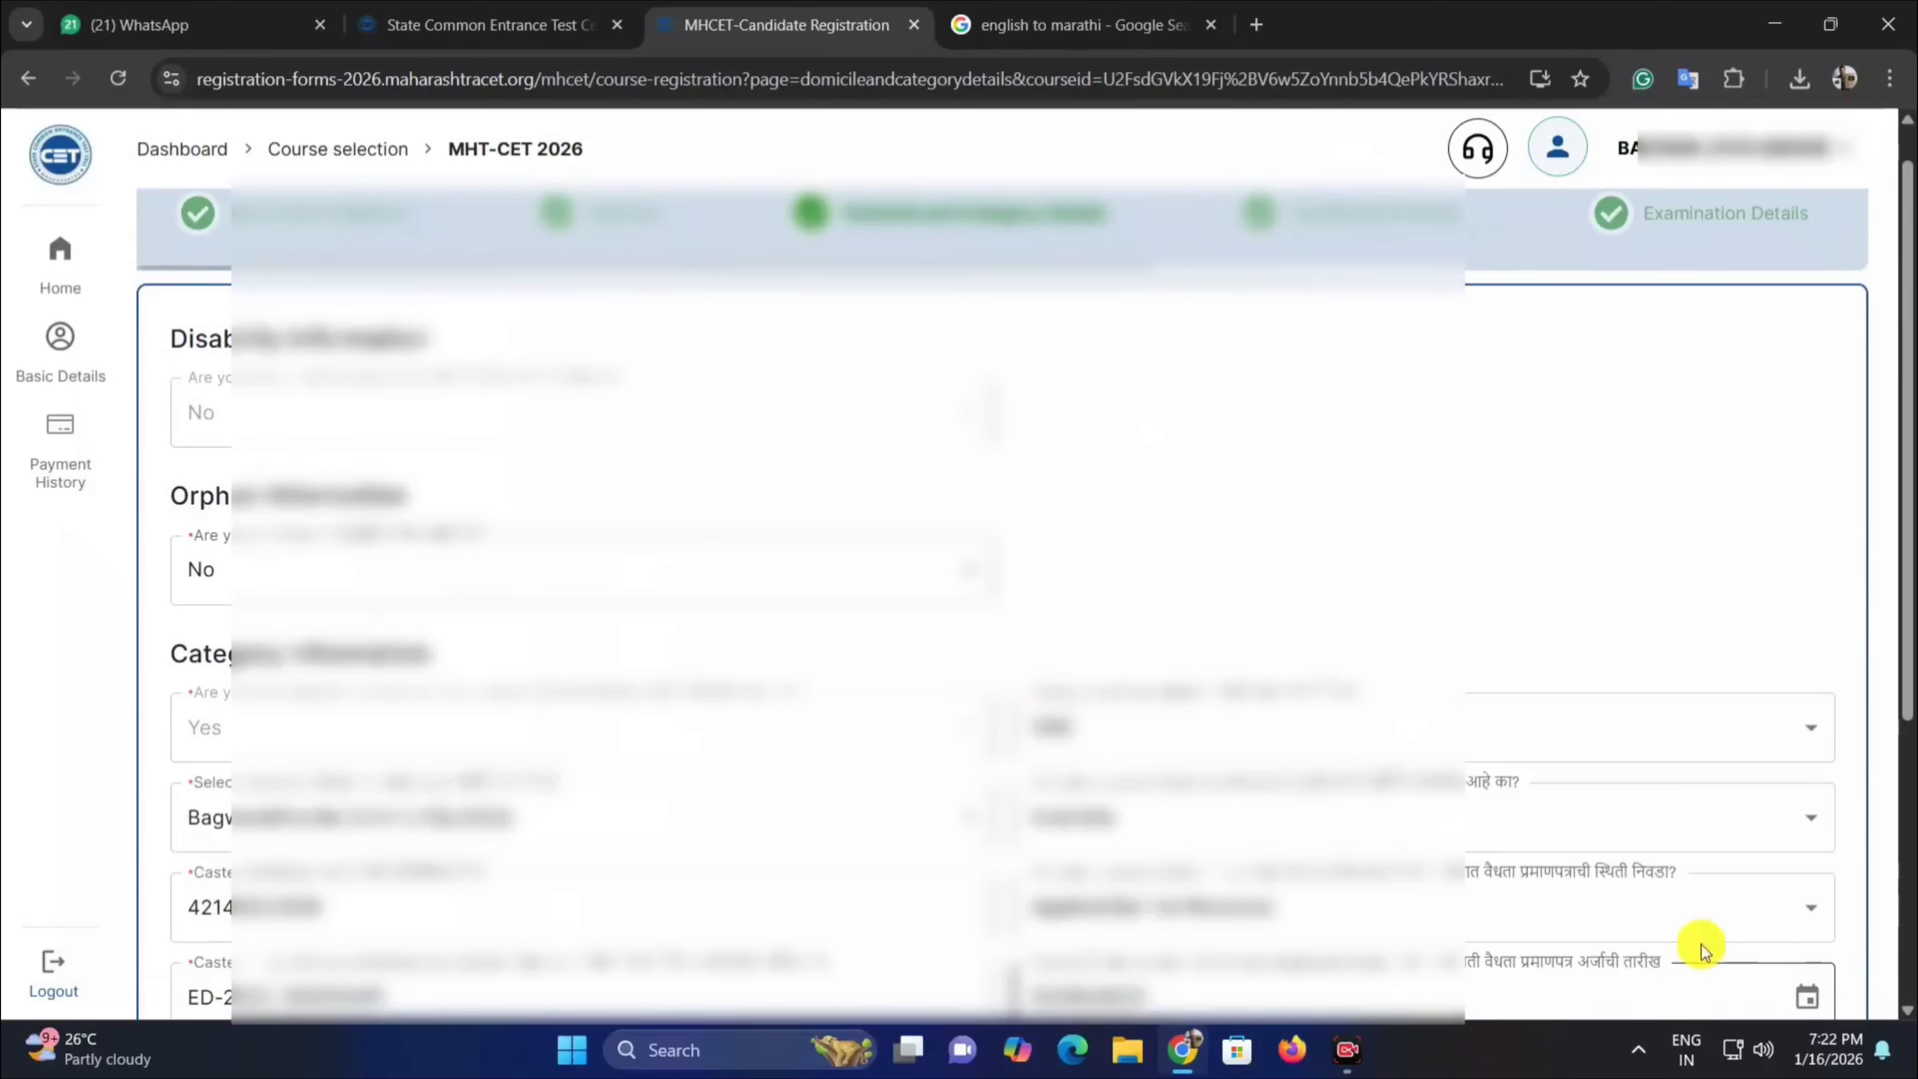
scroll(1520, 827, "down", 6)
left_click(1713, 966)
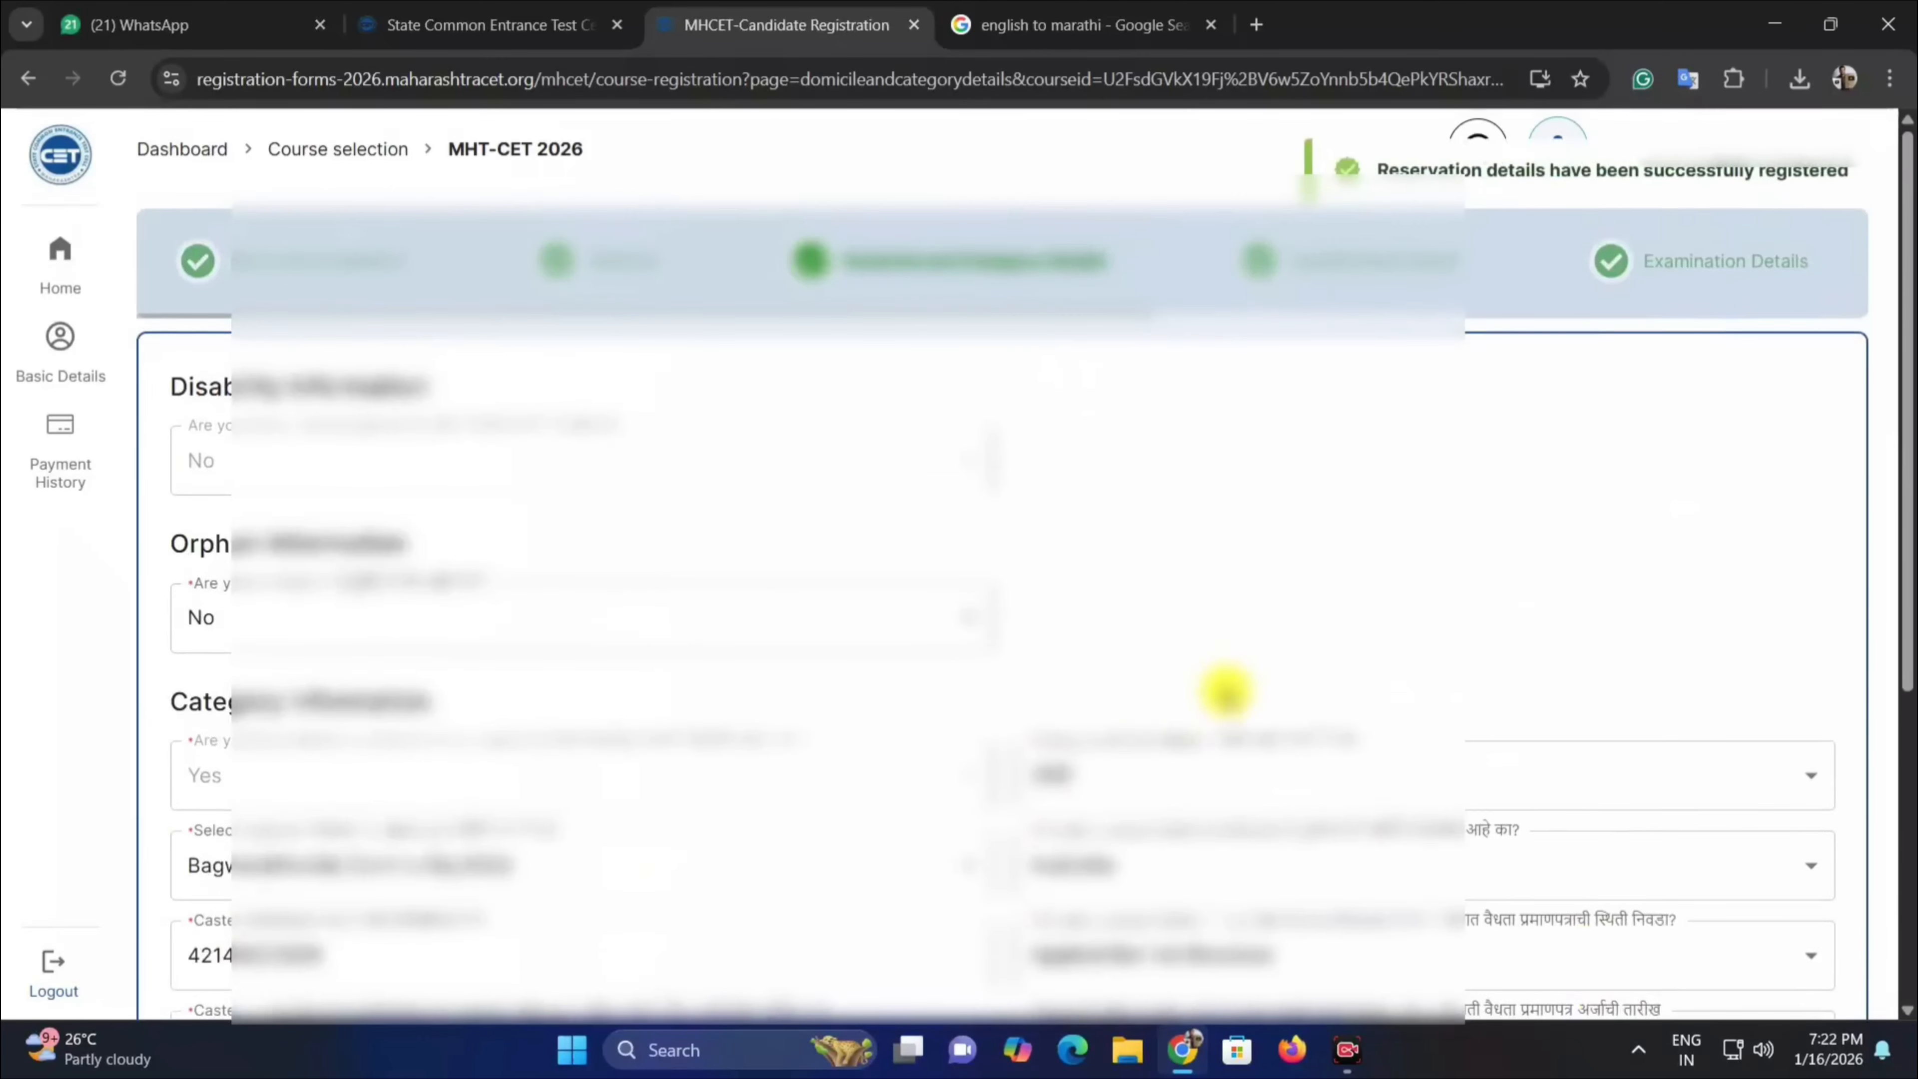
Accept the eligibility criteria below the HSC information and save the qualification details to proceed.
scroll(1269, 657, "down", 6)
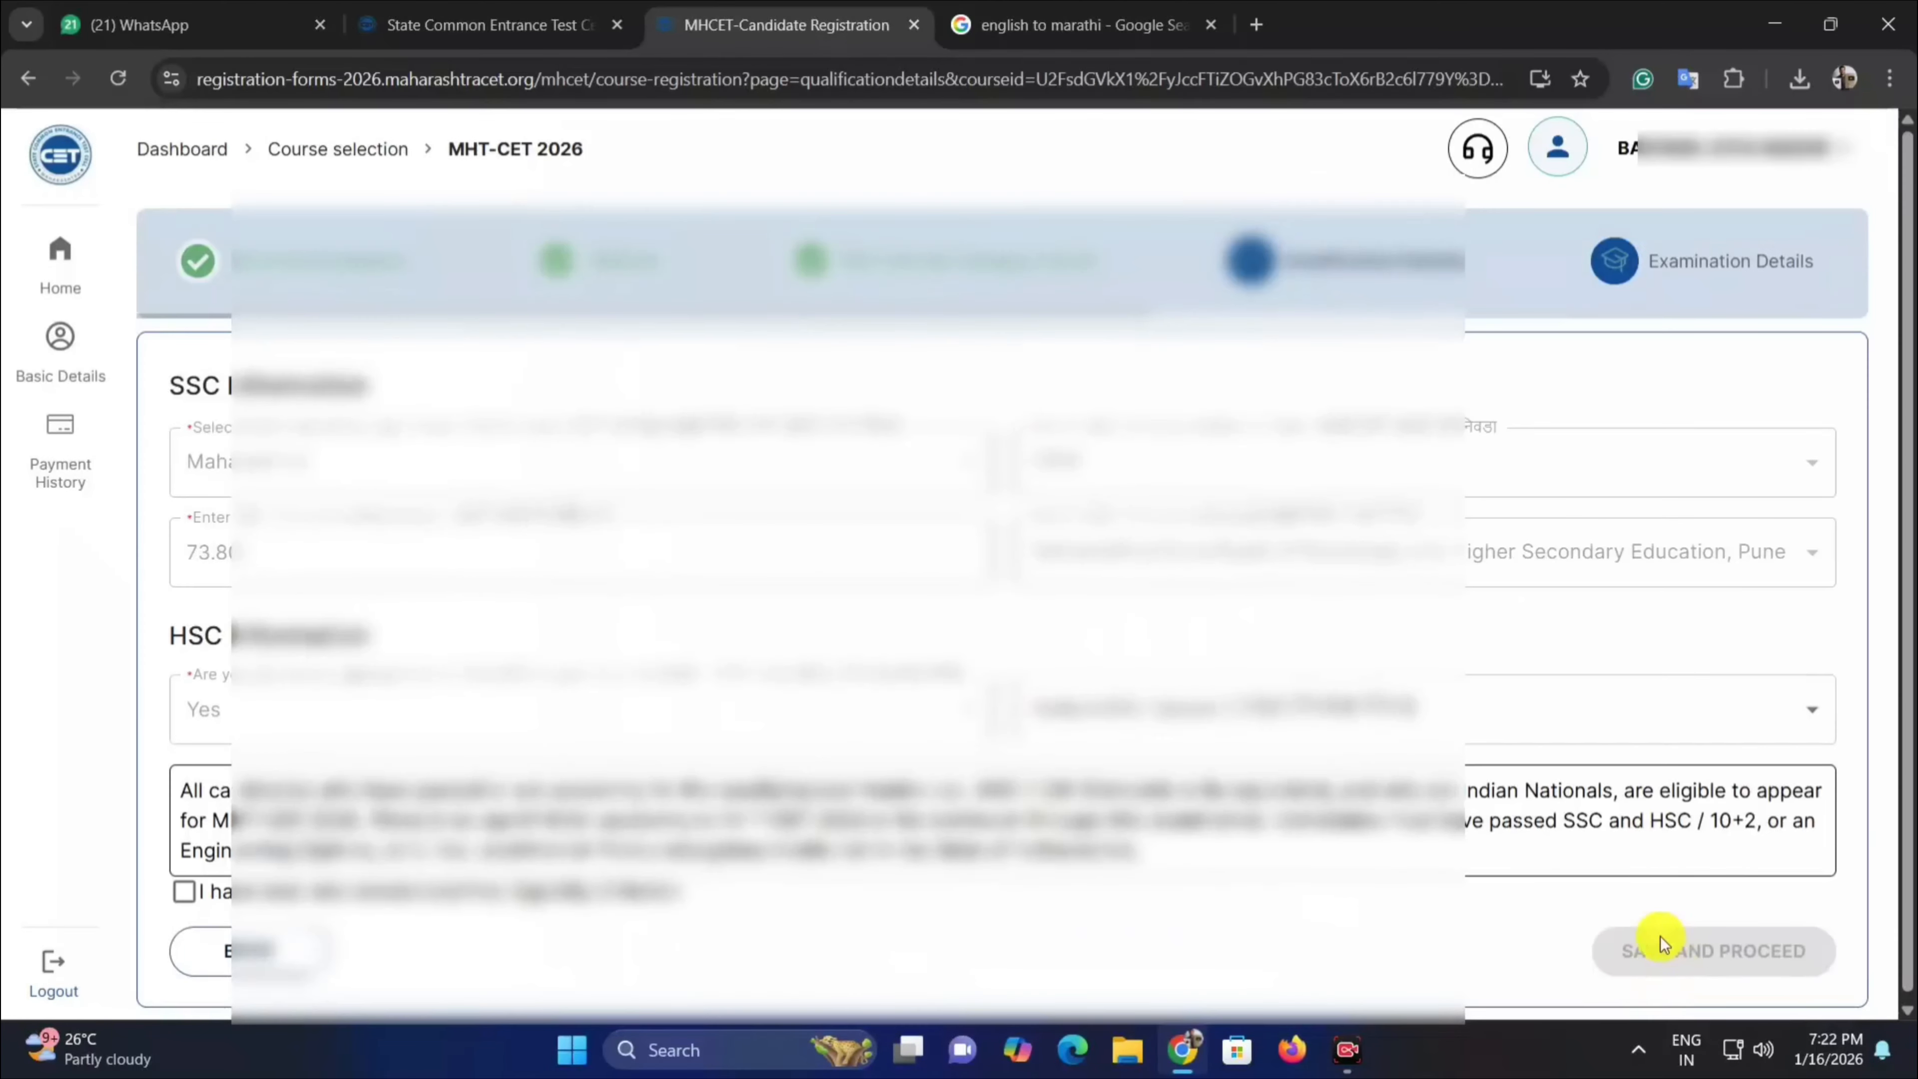
left_click(185, 884)
left_click(1705, 954)
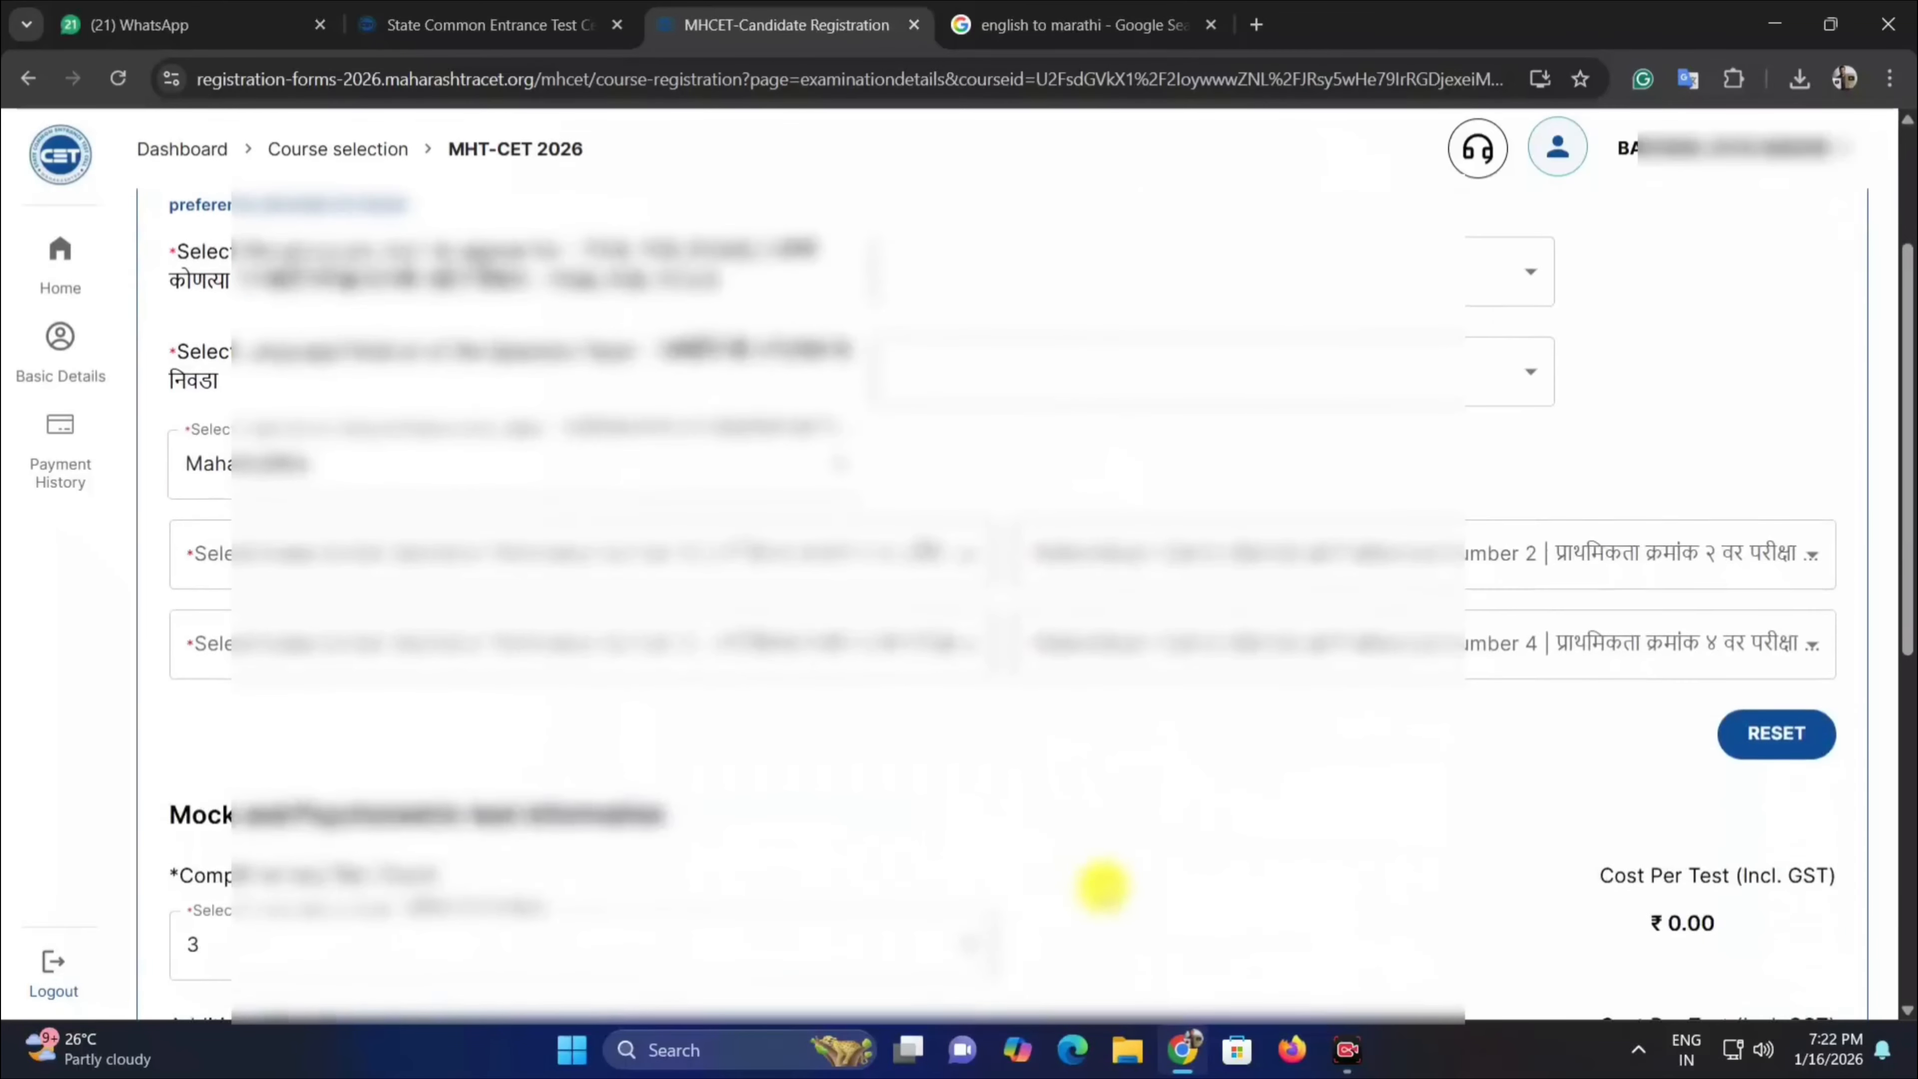
Review the exam center selections, accept the mock test disclaimer and save the examination details to open the application preview.
scroll(901, 813, "down", 6)
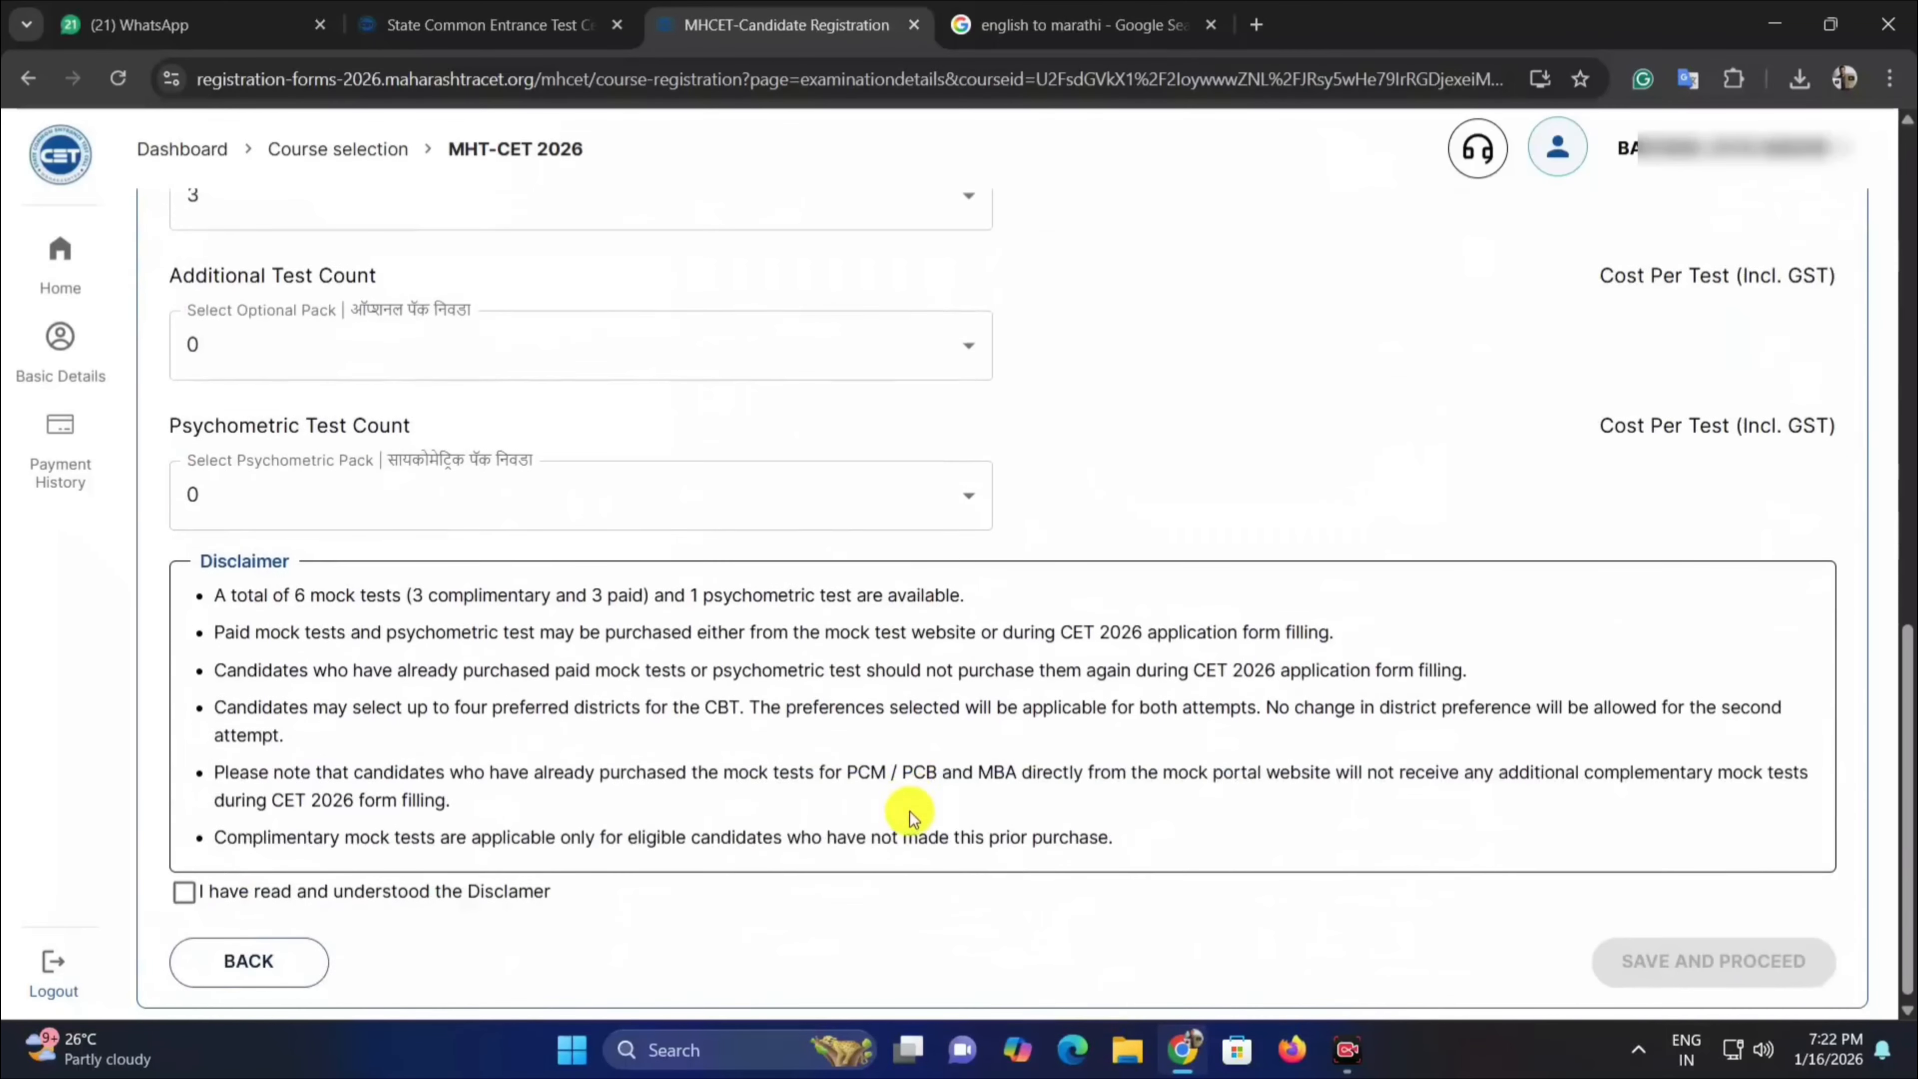
scroll(912, 811, "up", 8)
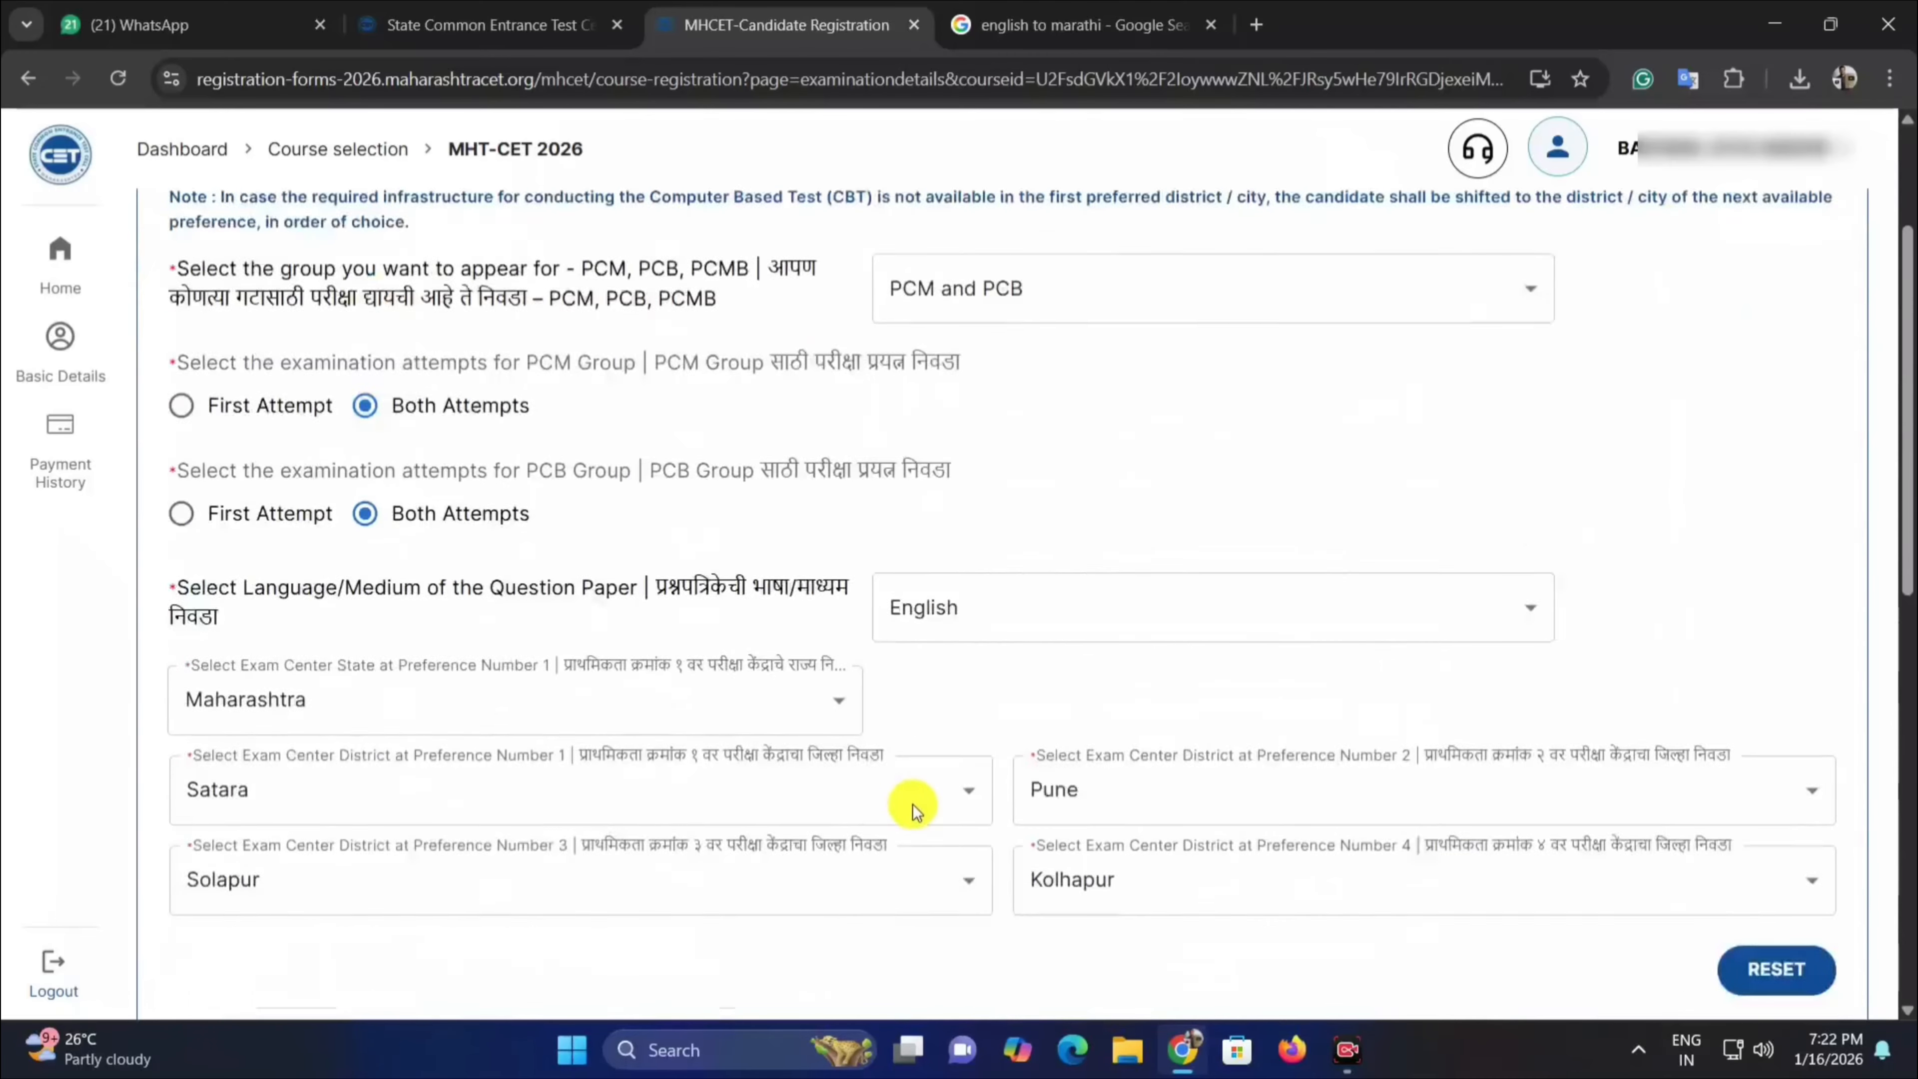
scroll(912, 810, "up", 3)
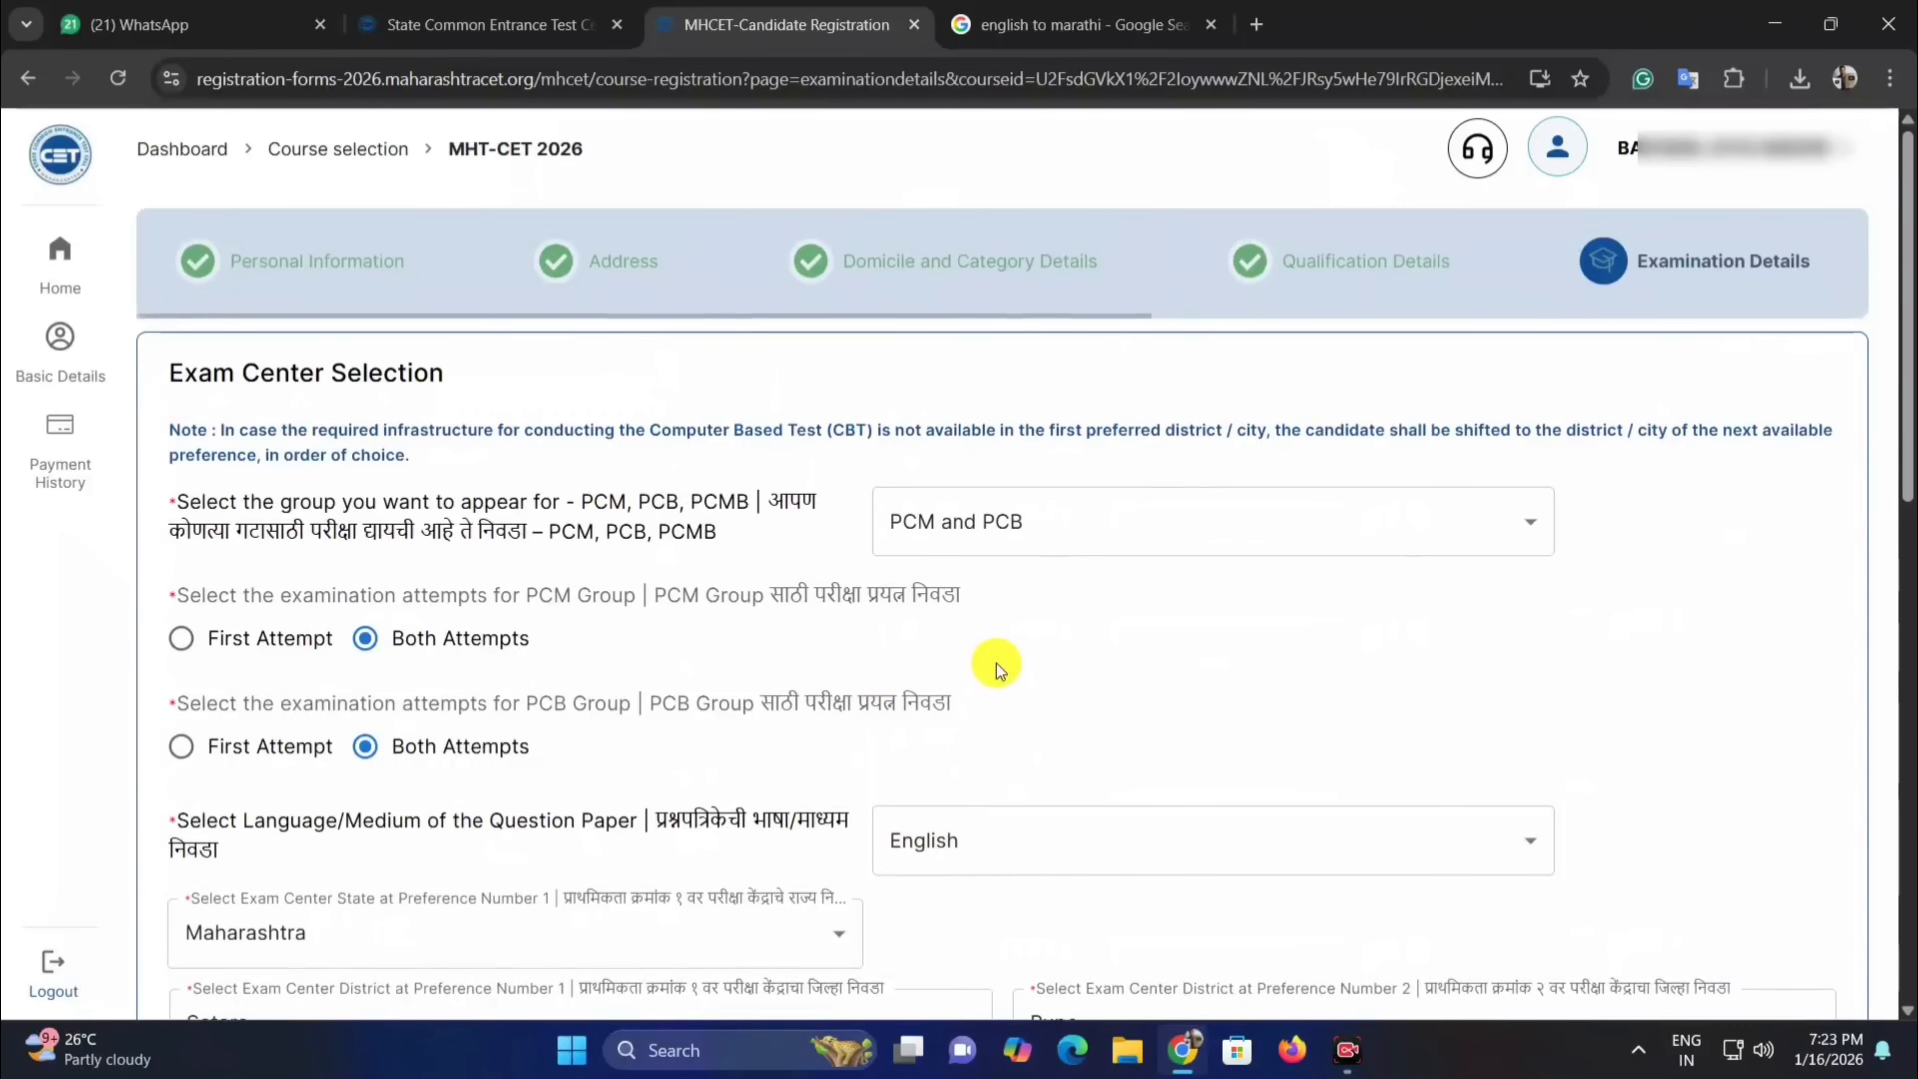
scroll(1242, 687, "down", 10)
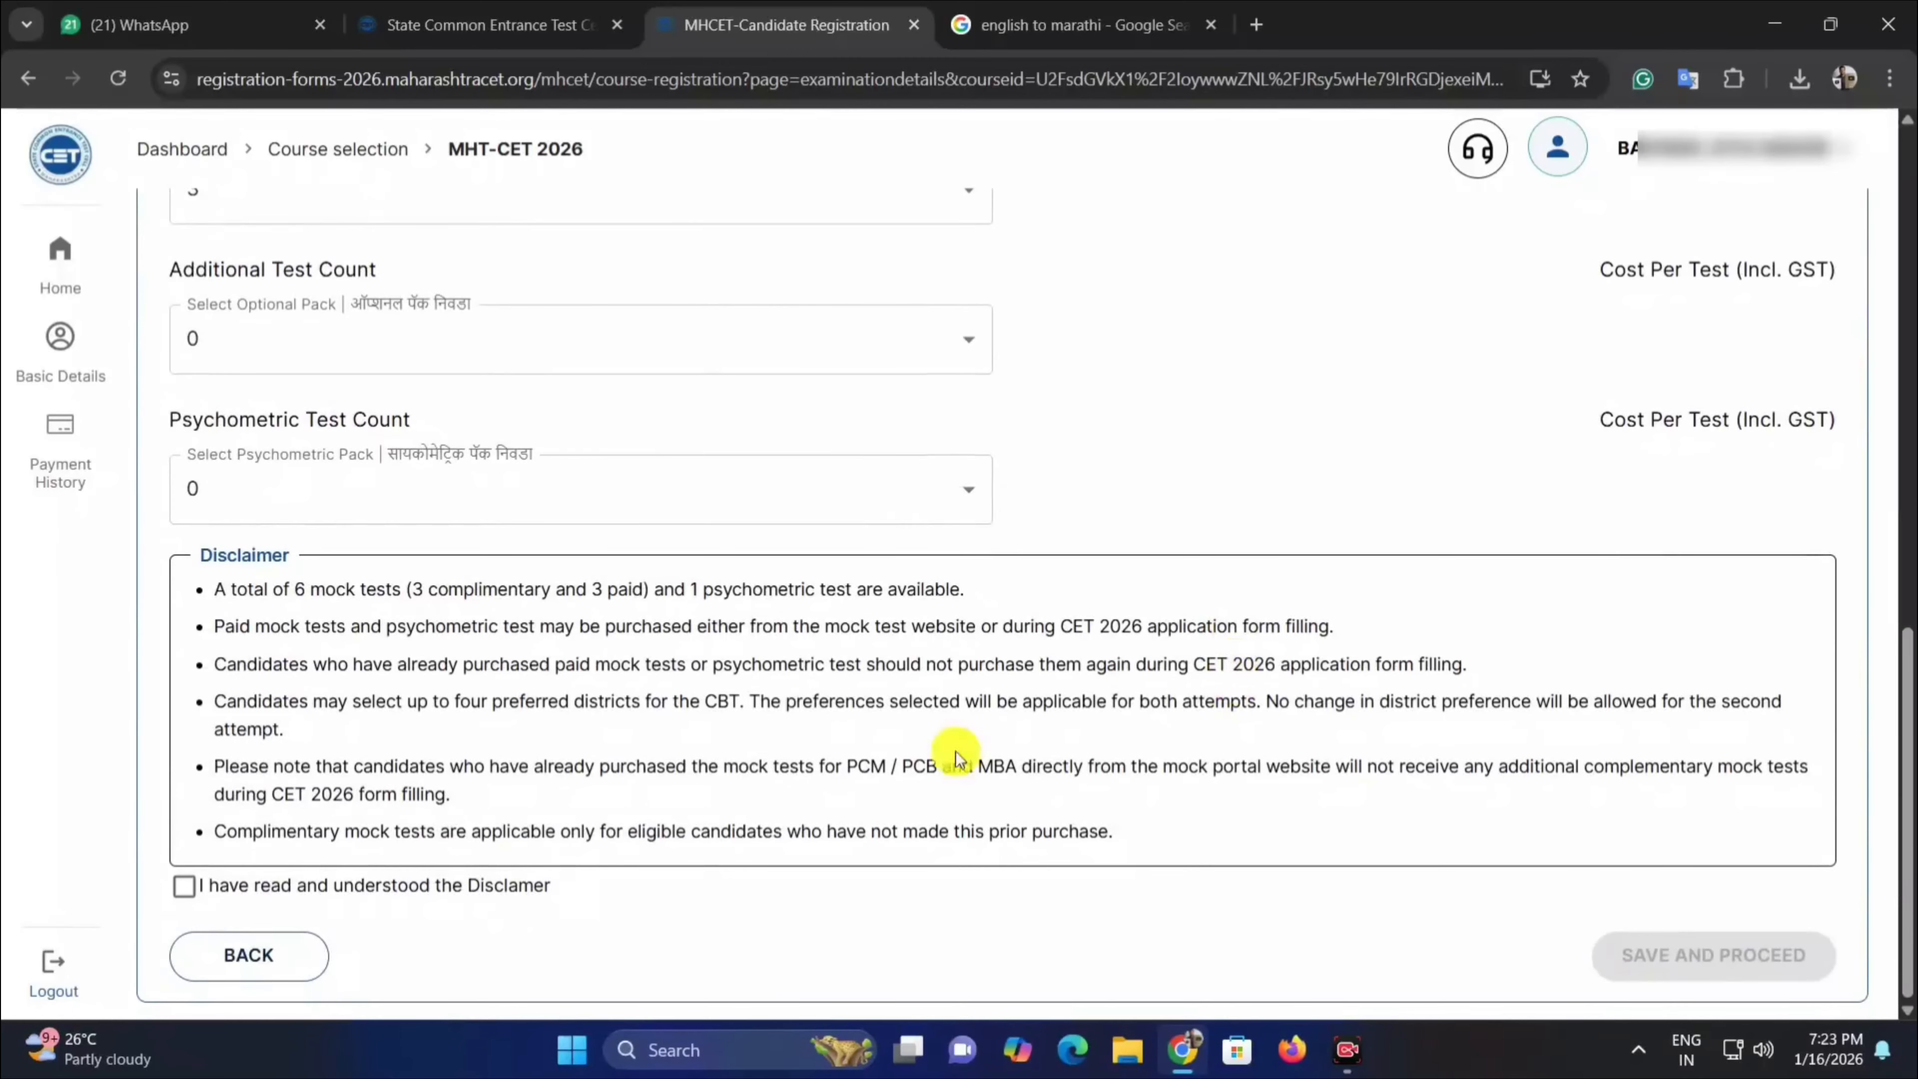
left_click(184, 885)
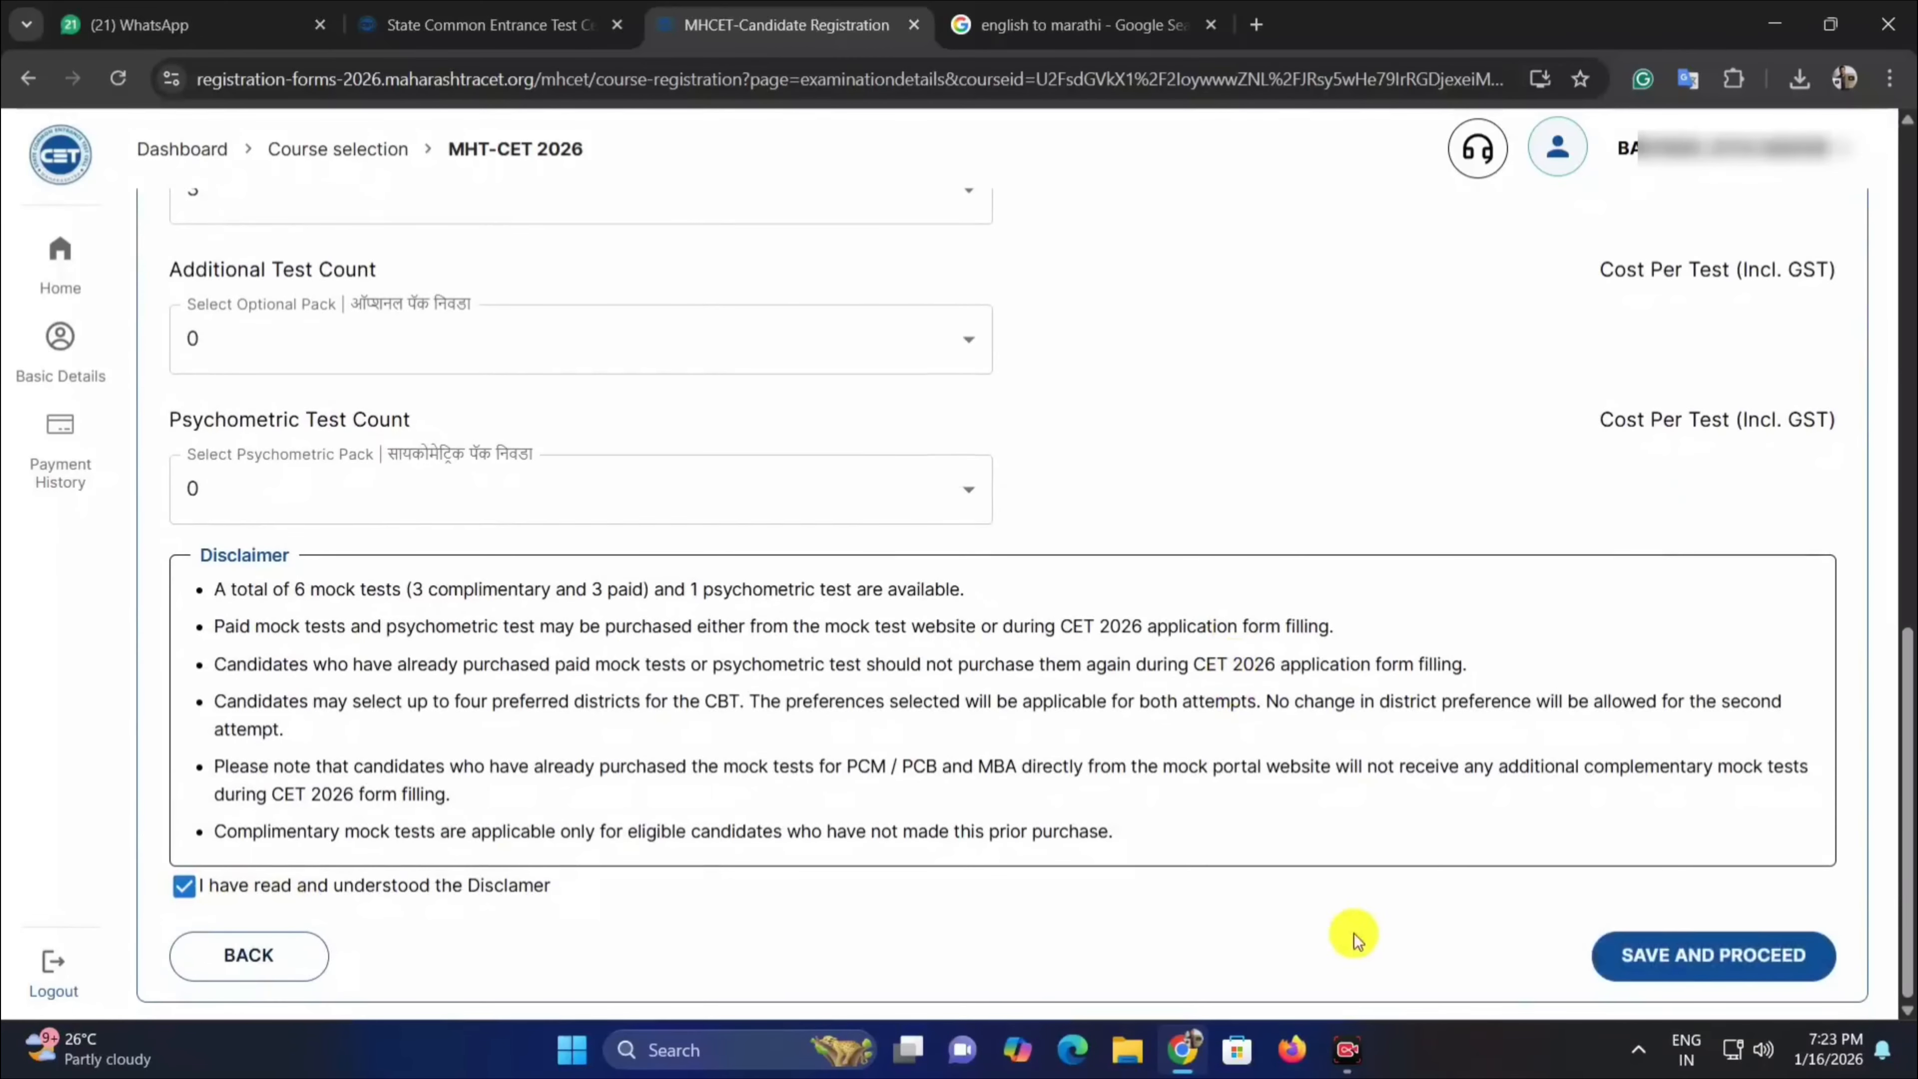
left_click(1680, 954)
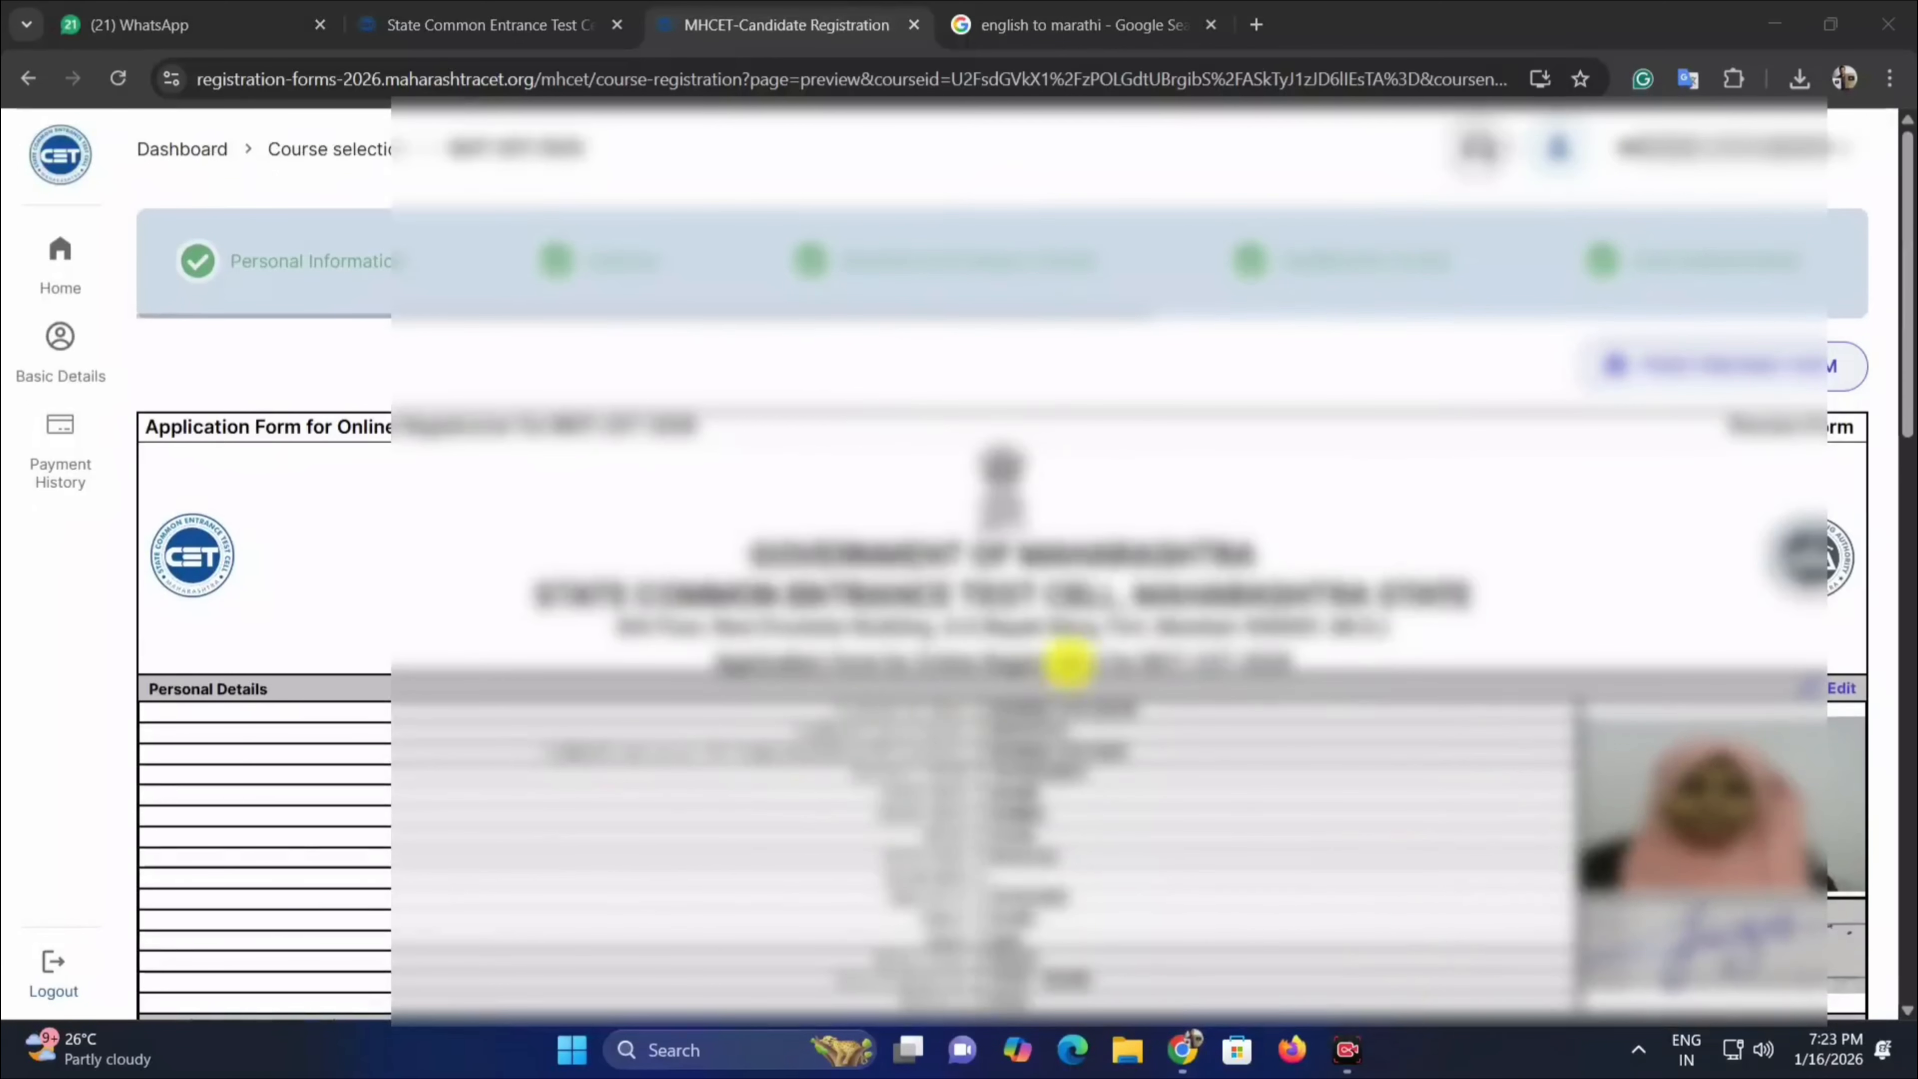
Accept the candidate's declaration at the end of the application preview and review the filled-in form sections.
scroll(1257, 532, "down", 1)
scroll(869, 429, "down", 20)
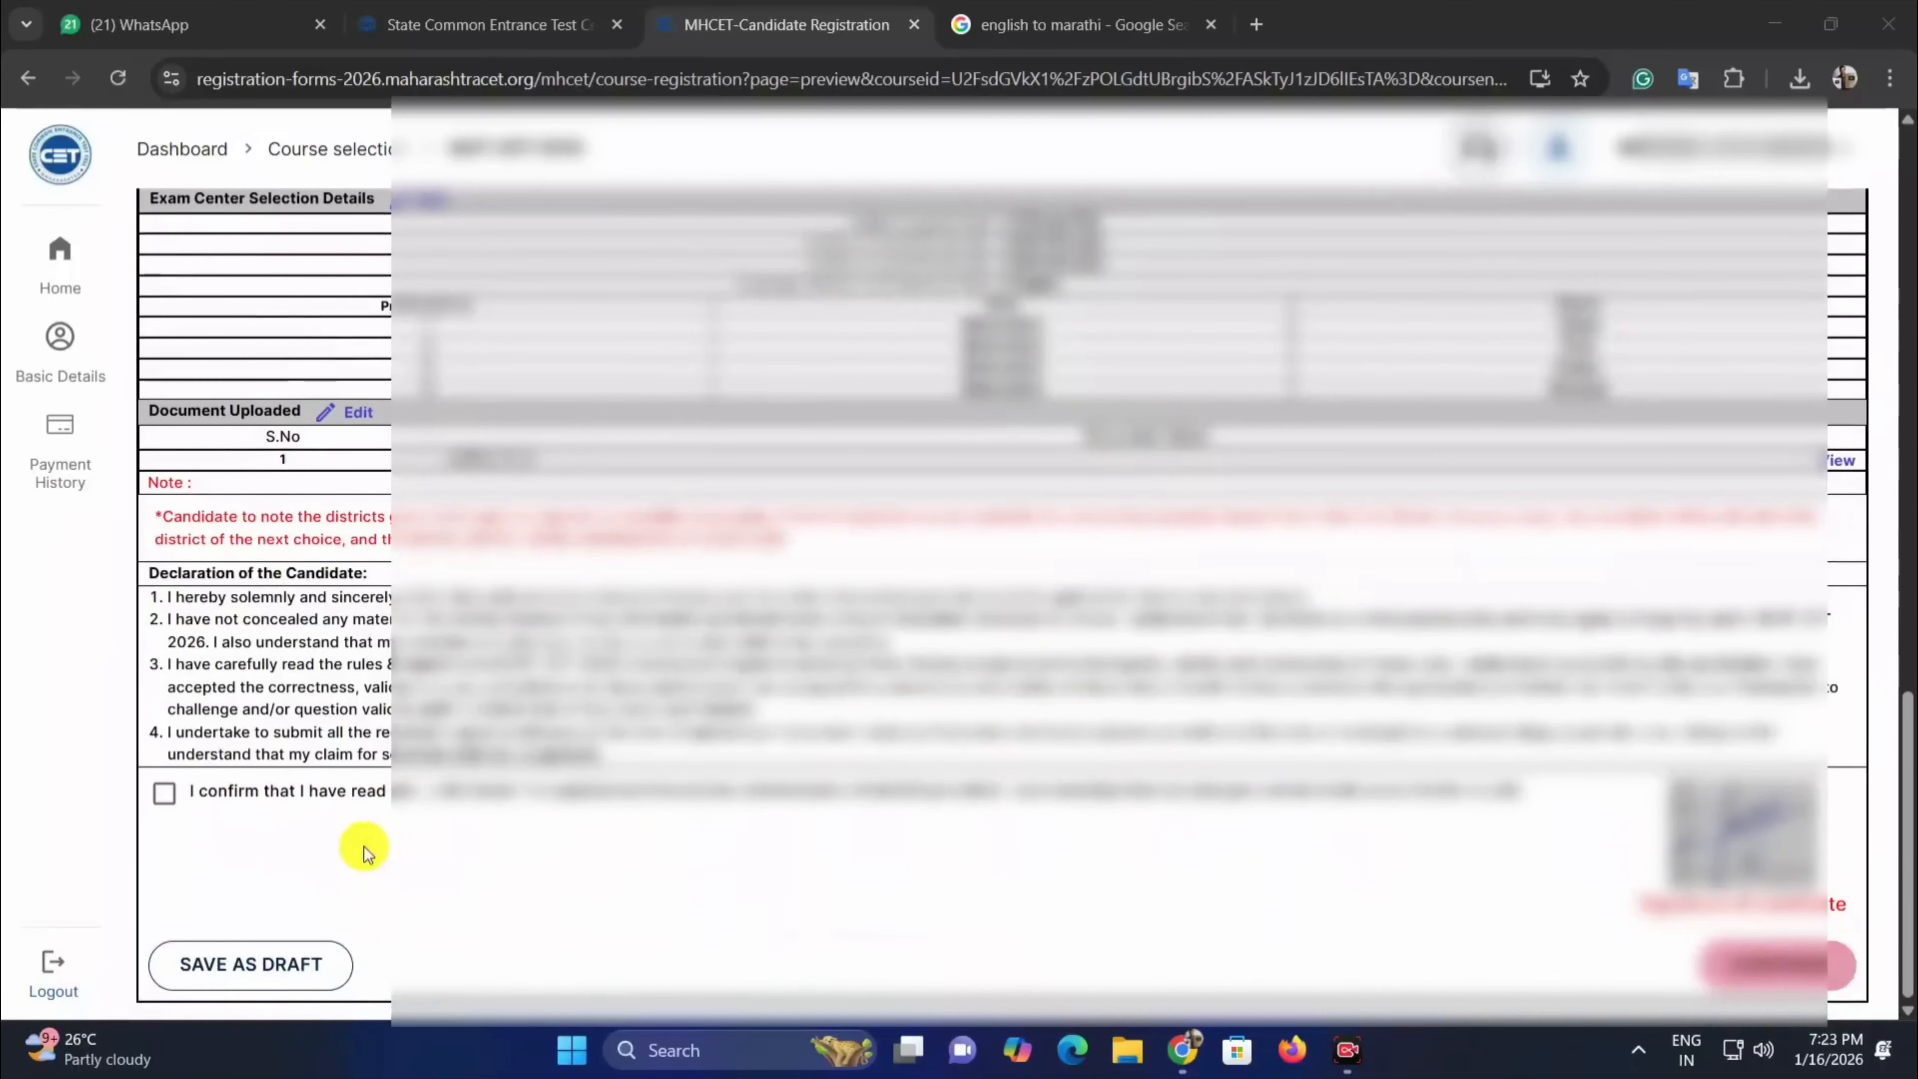
left_click(168, 793)
scroll(1031, 583, "up", 3)
scroll(1031, 584, "up", 2)
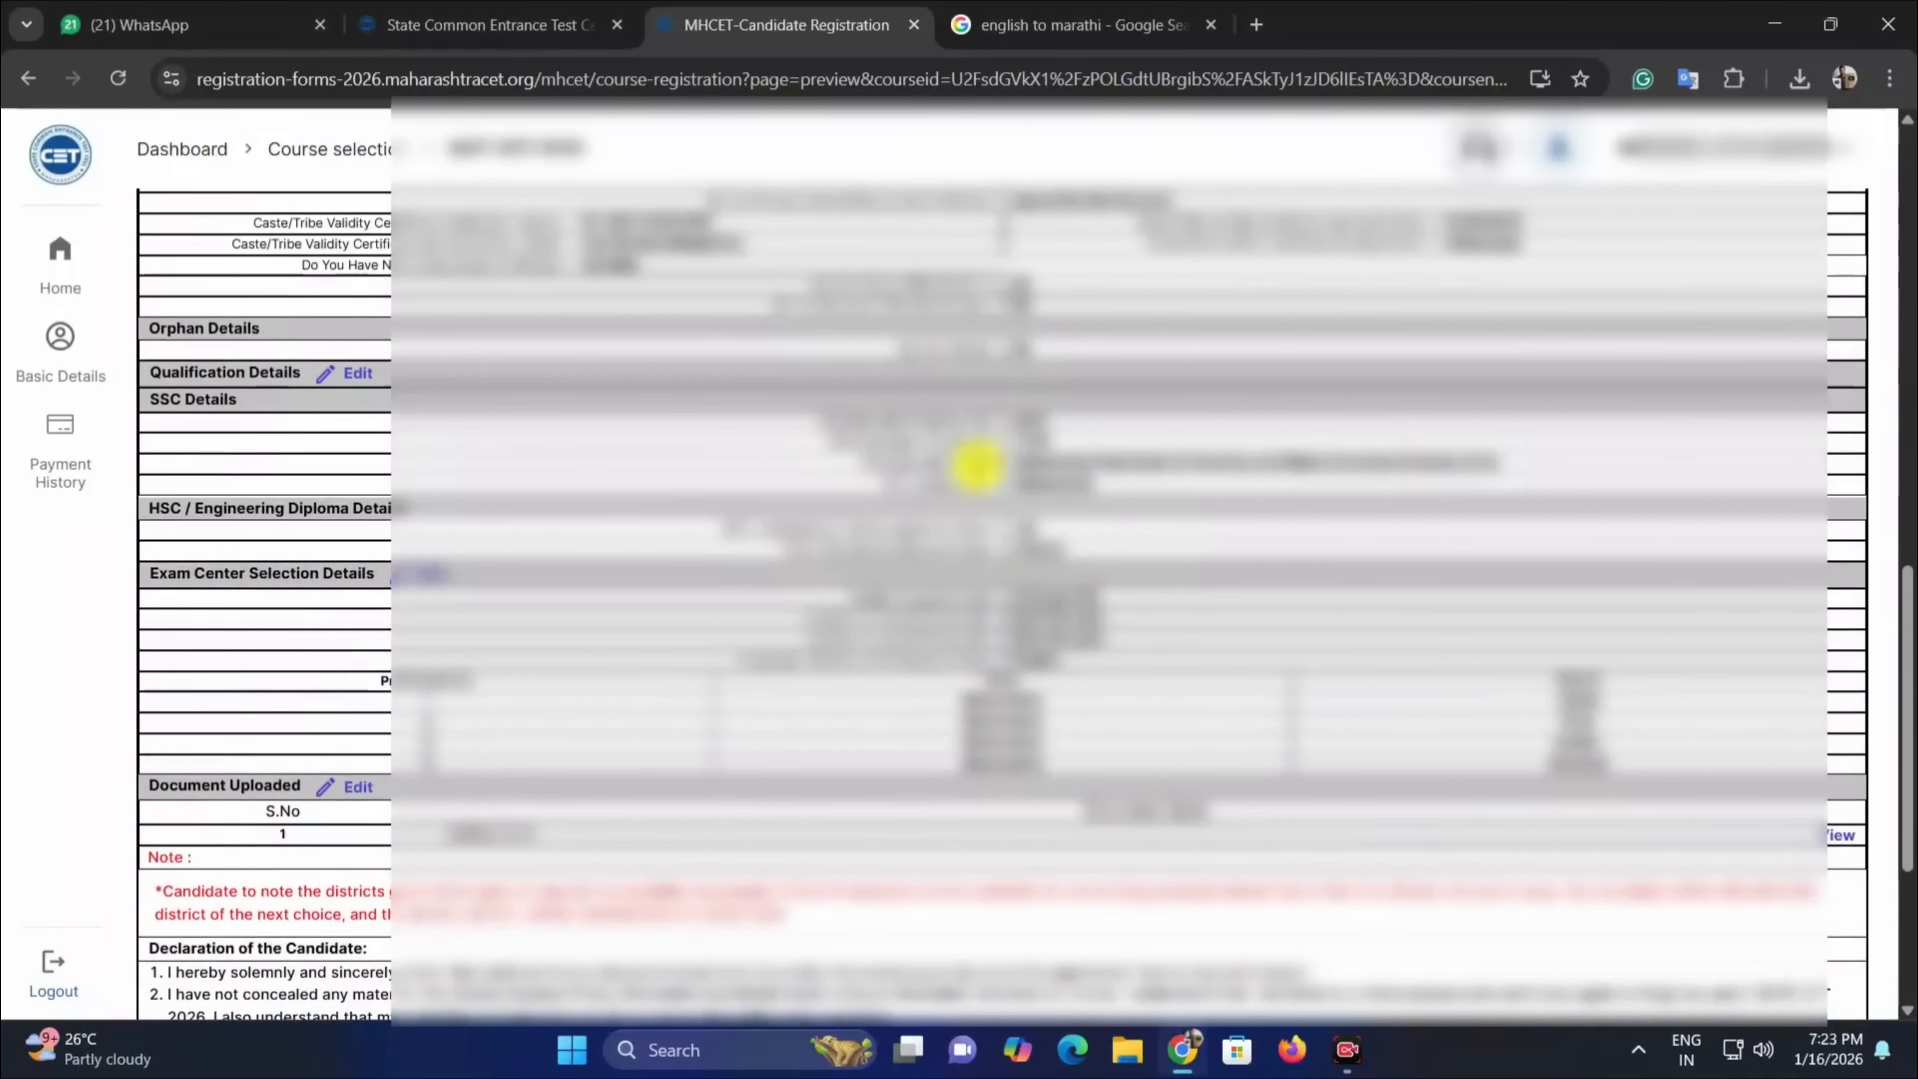
scroll(1037, 712, "up", 3)
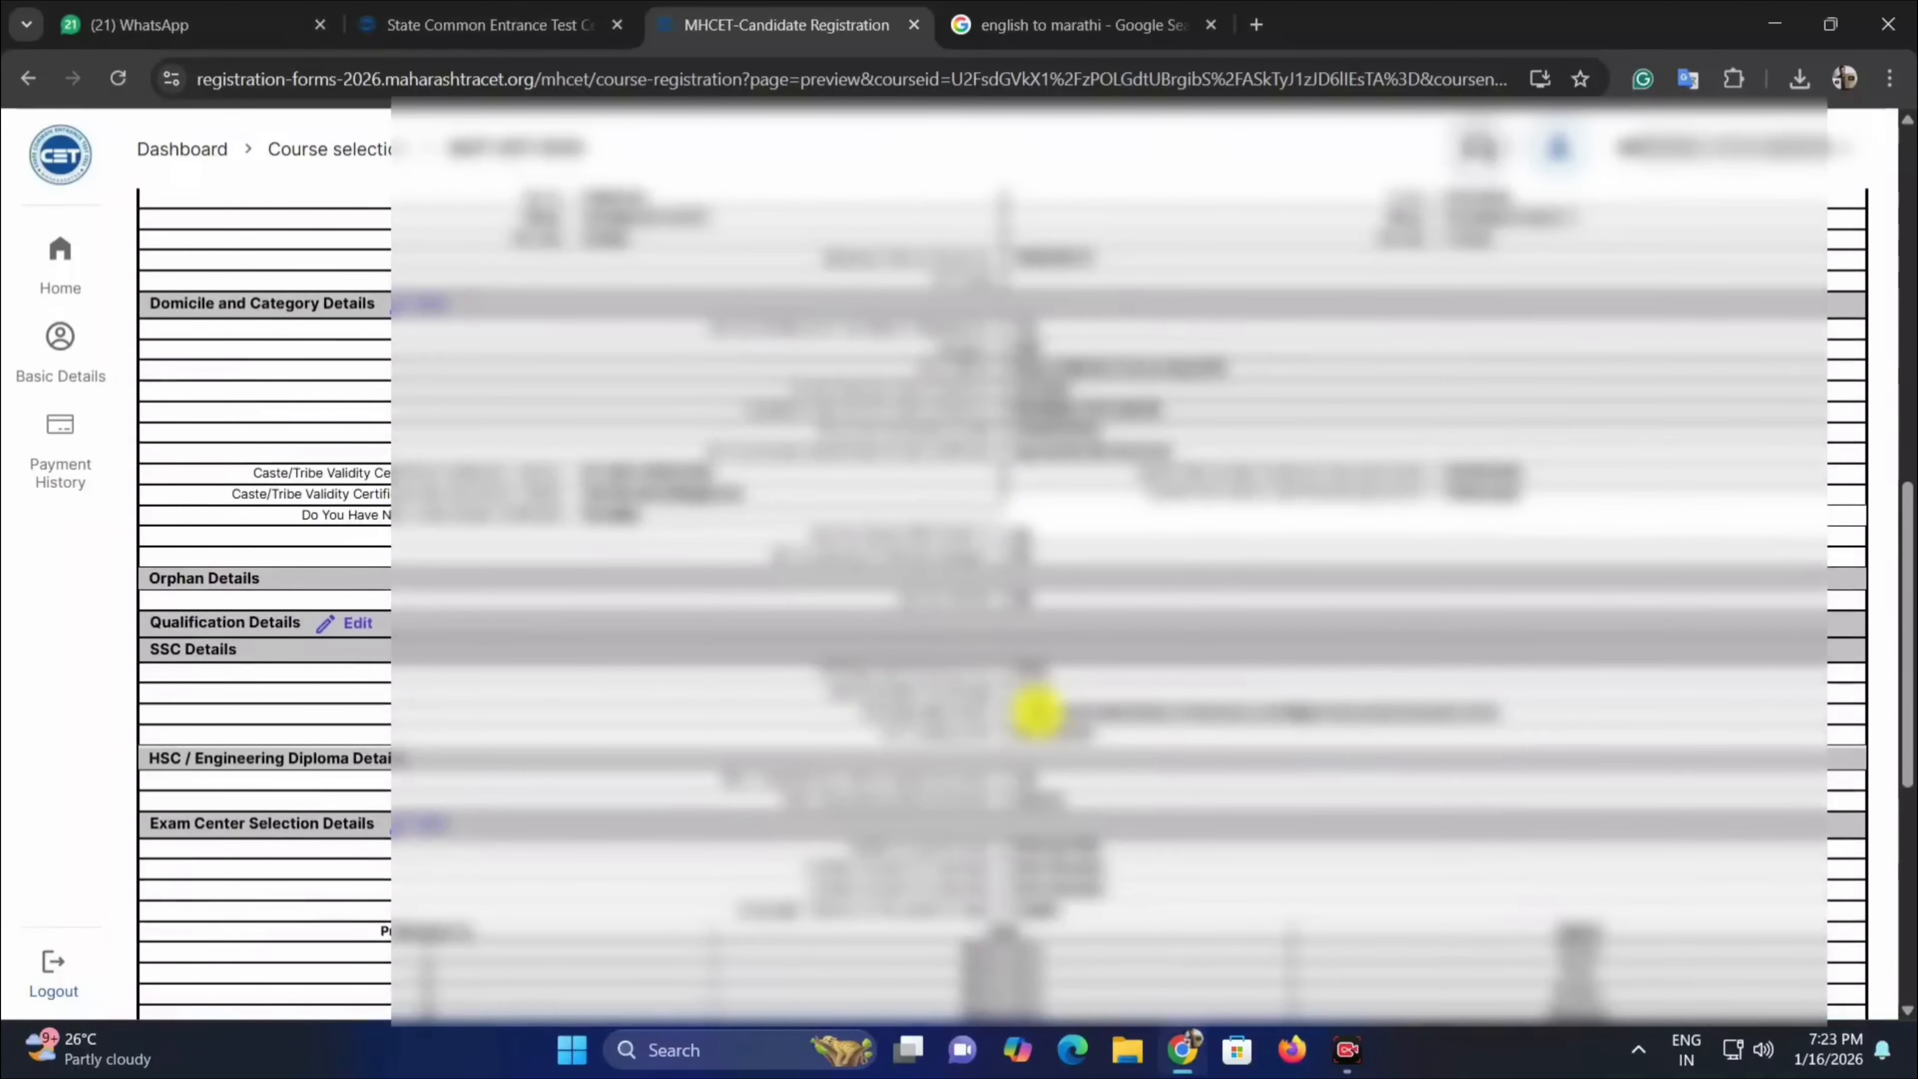
scroll(1031, 705, "up", 10)
Confirm the previewed application form and agree in the self confirmation to proceed with the payment.
scroll(1267, 762, "down", 18)
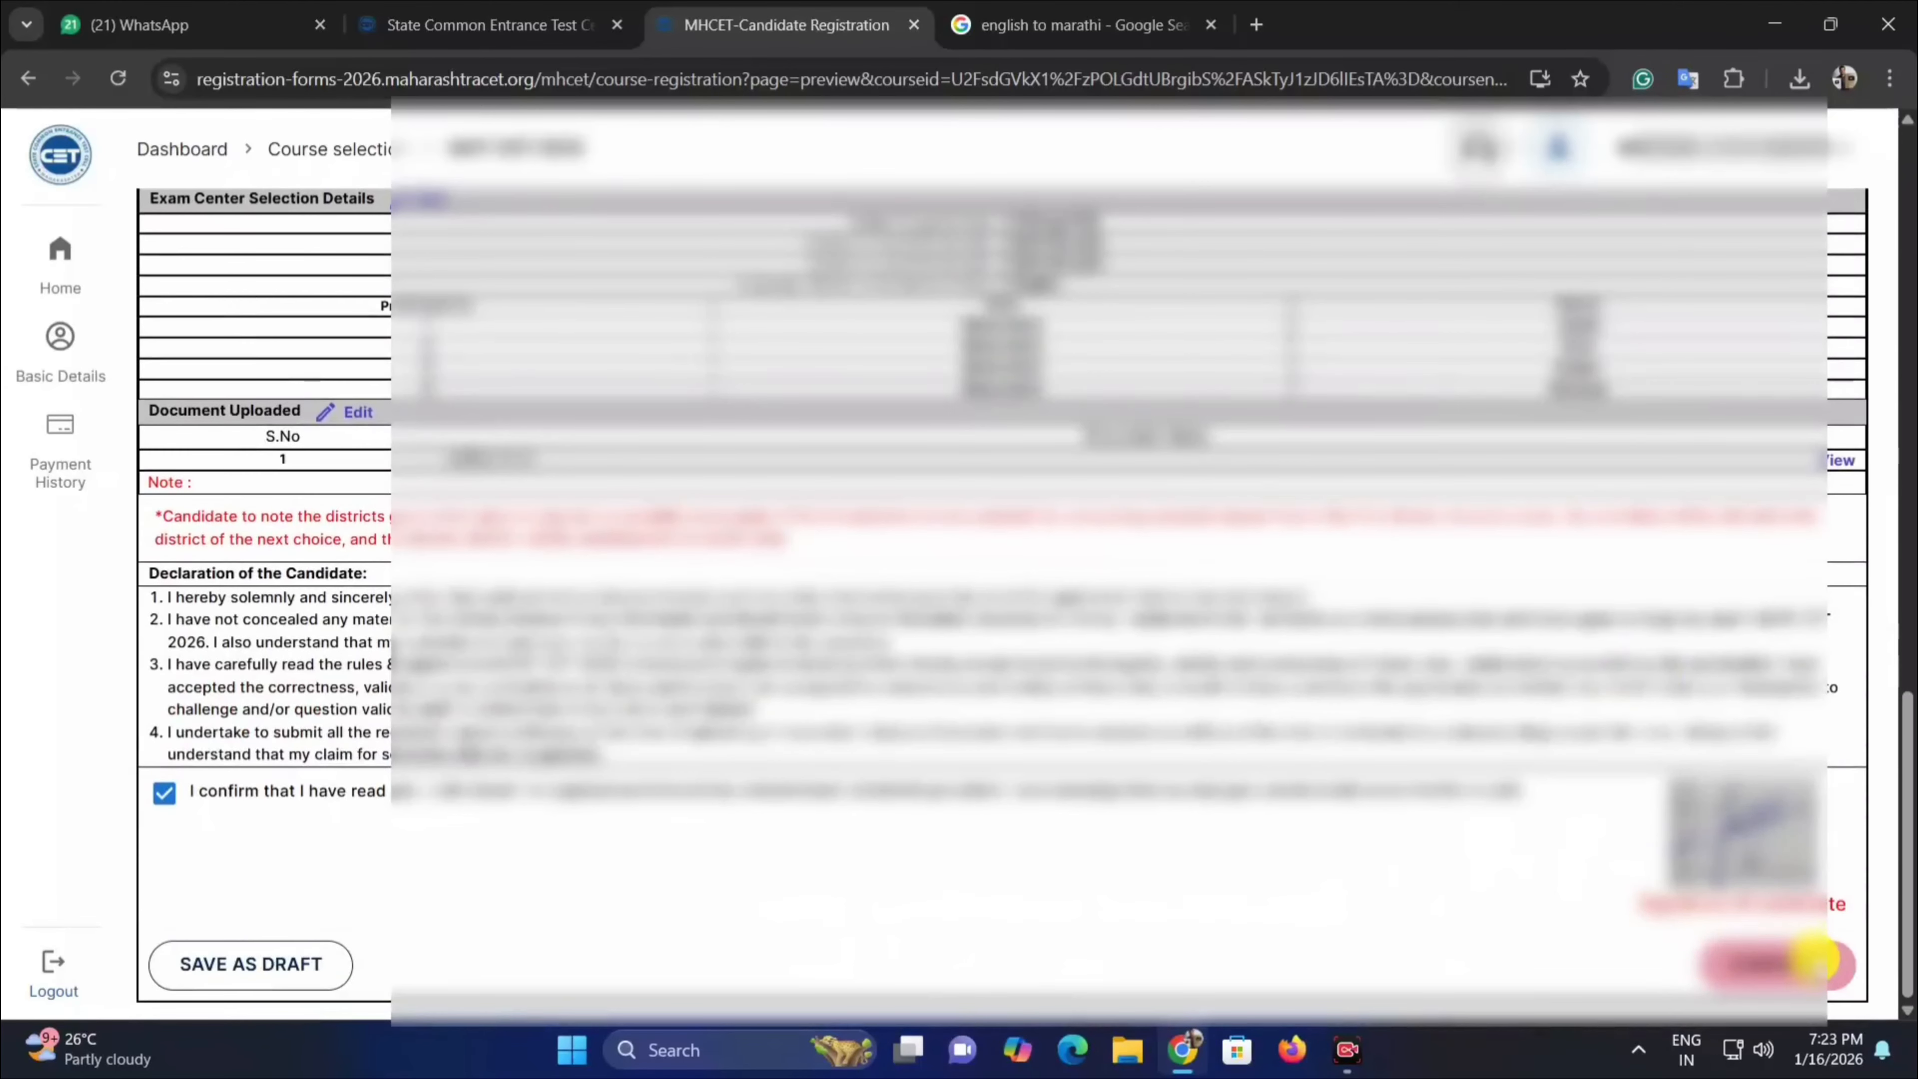
left_click(1811, 958)
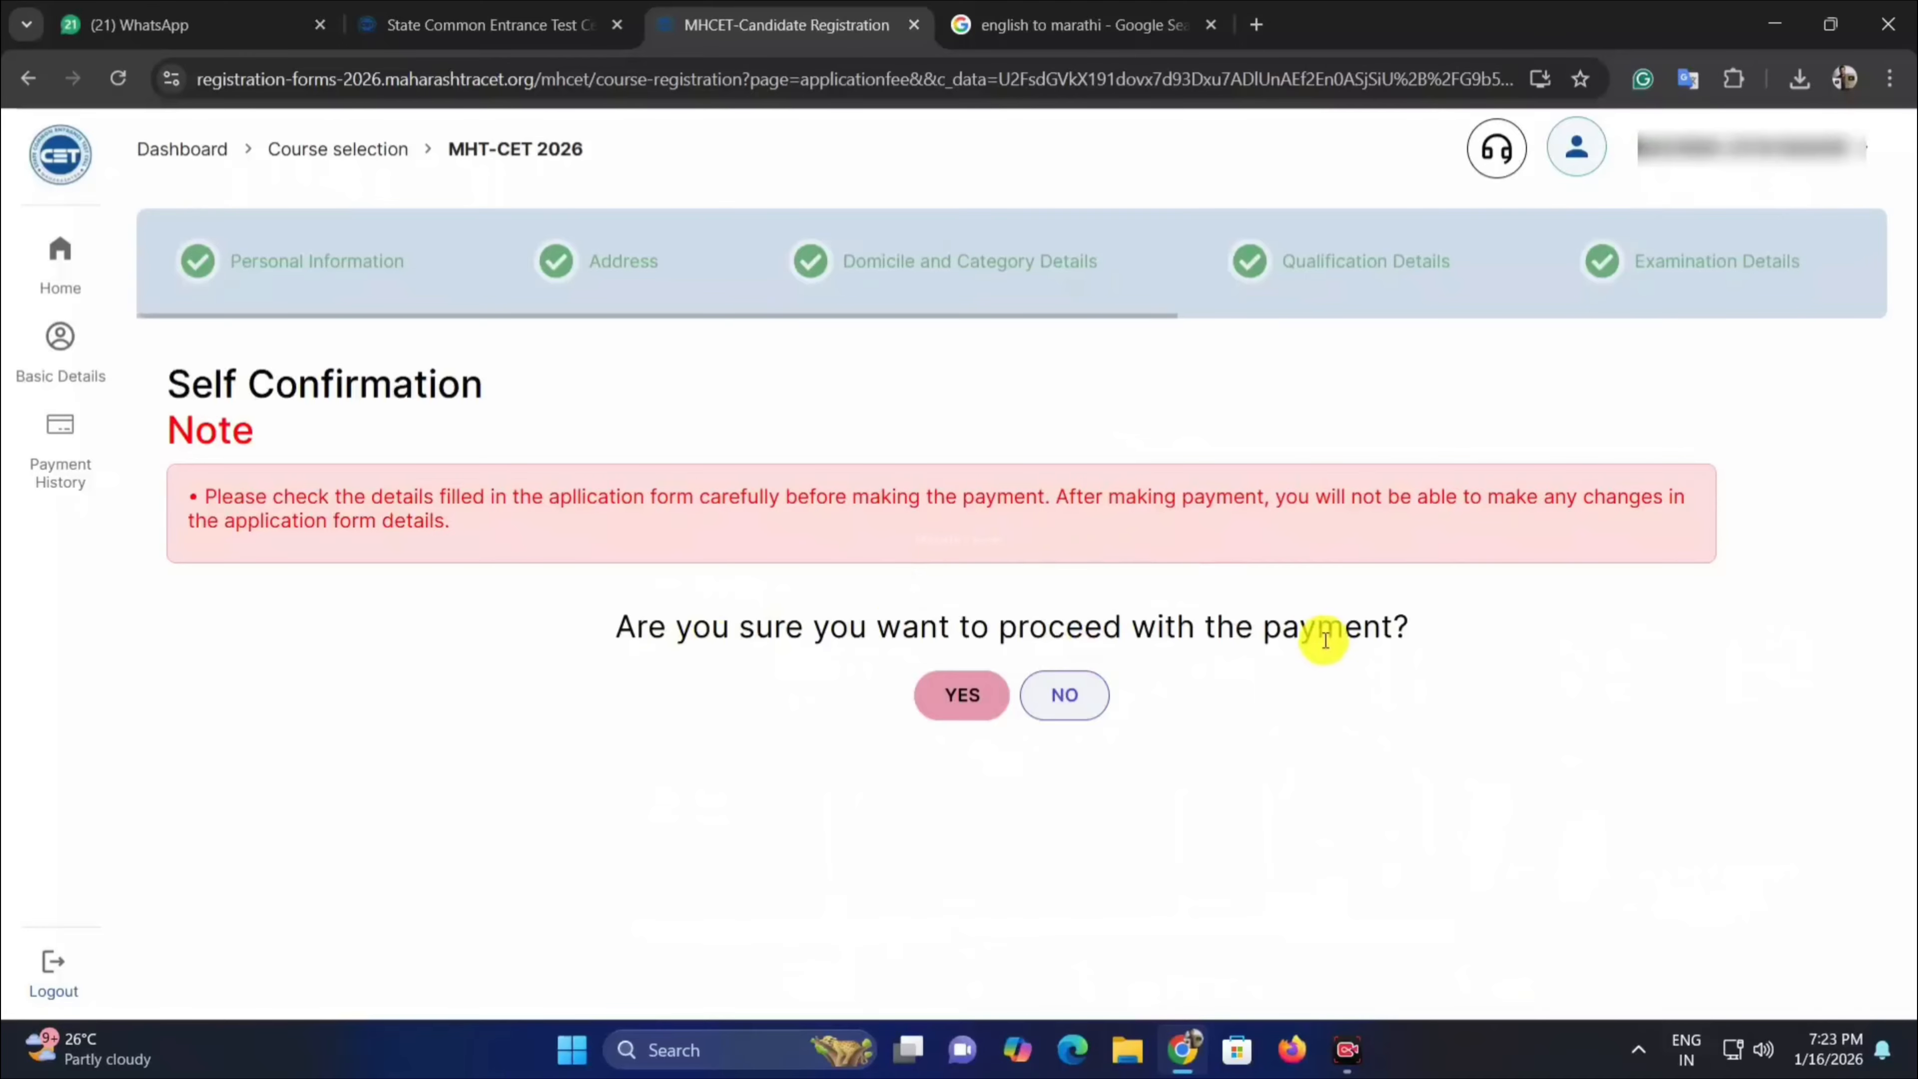
left_click(961, 695)
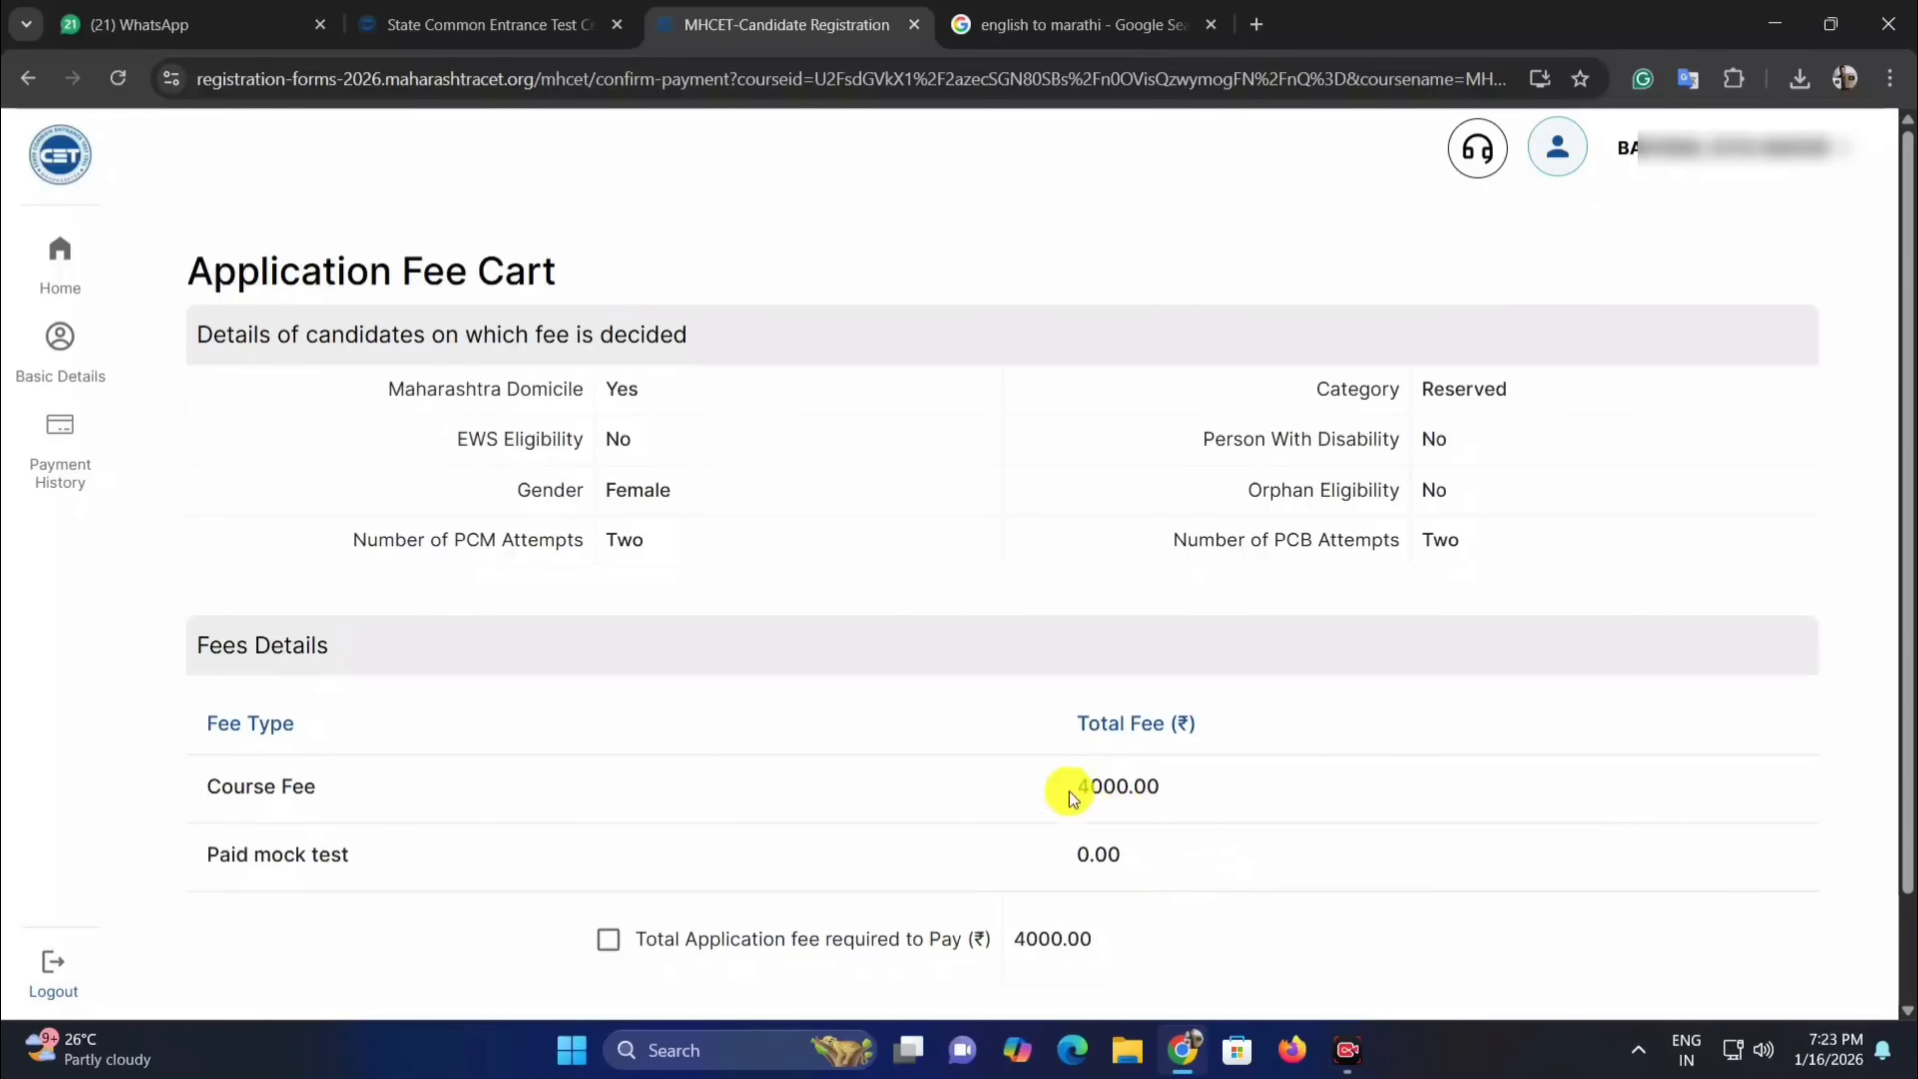
Examine the course fee, paid mock test fee and total application fee in the application fee cart.
left_click_drag(1070, 791, 1114, 790)
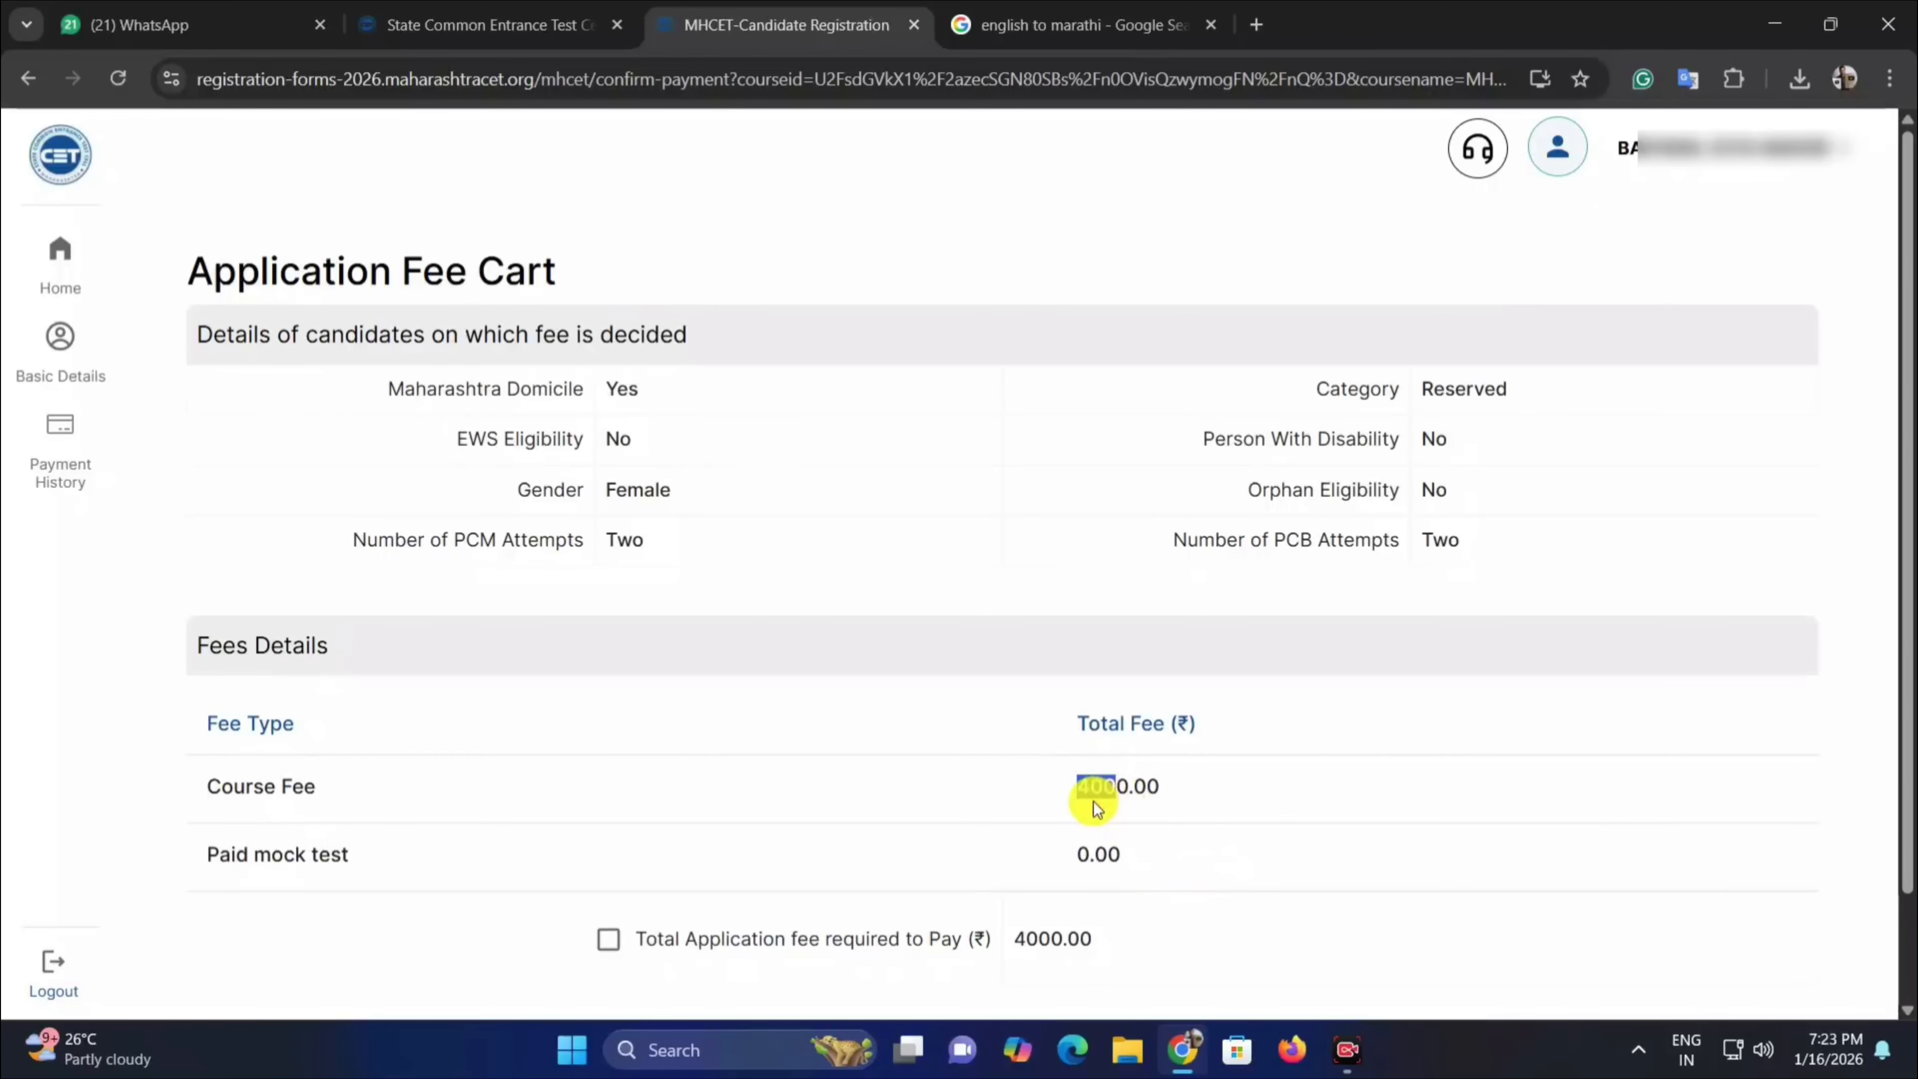
left_click_drag(1087, 793, 1112, 804)
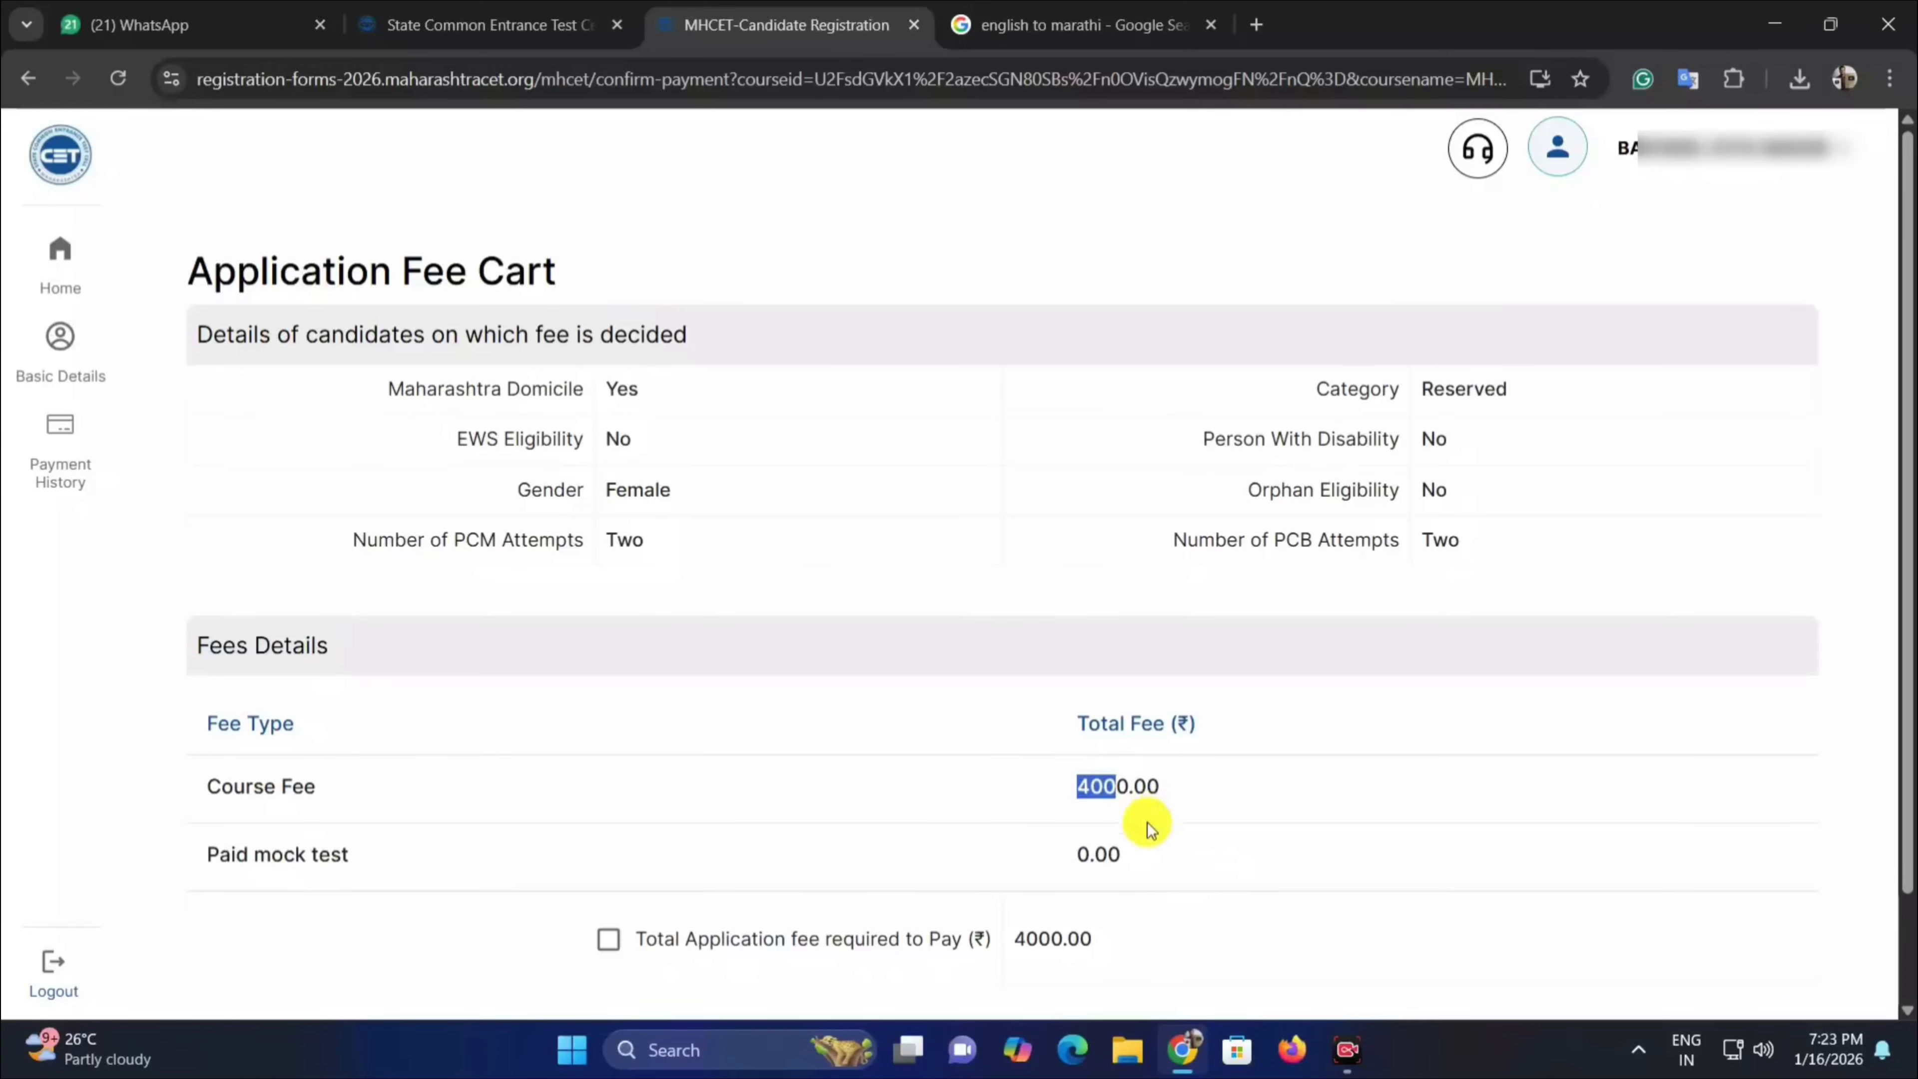
left_click_drag(1125, 854, 1104, 854)
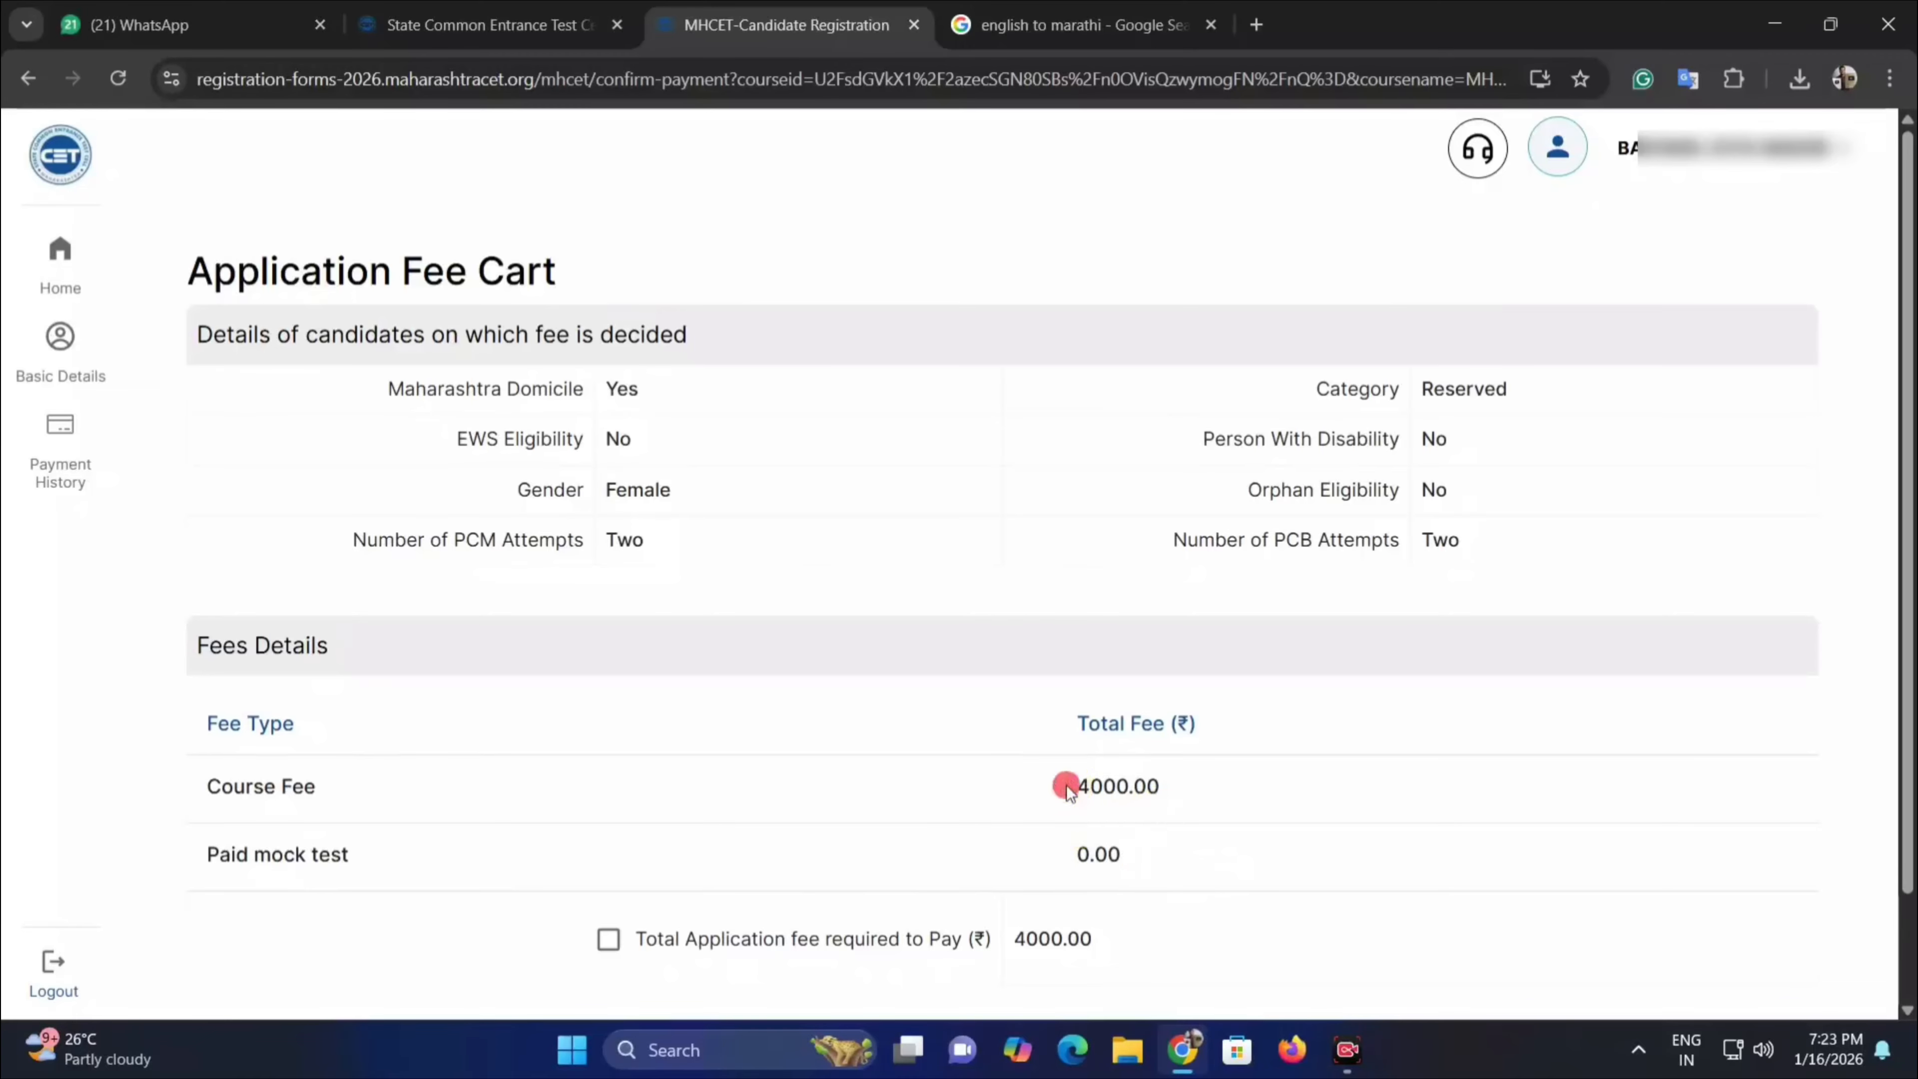
left_click(1115, 788)
left_click(1140, 796)
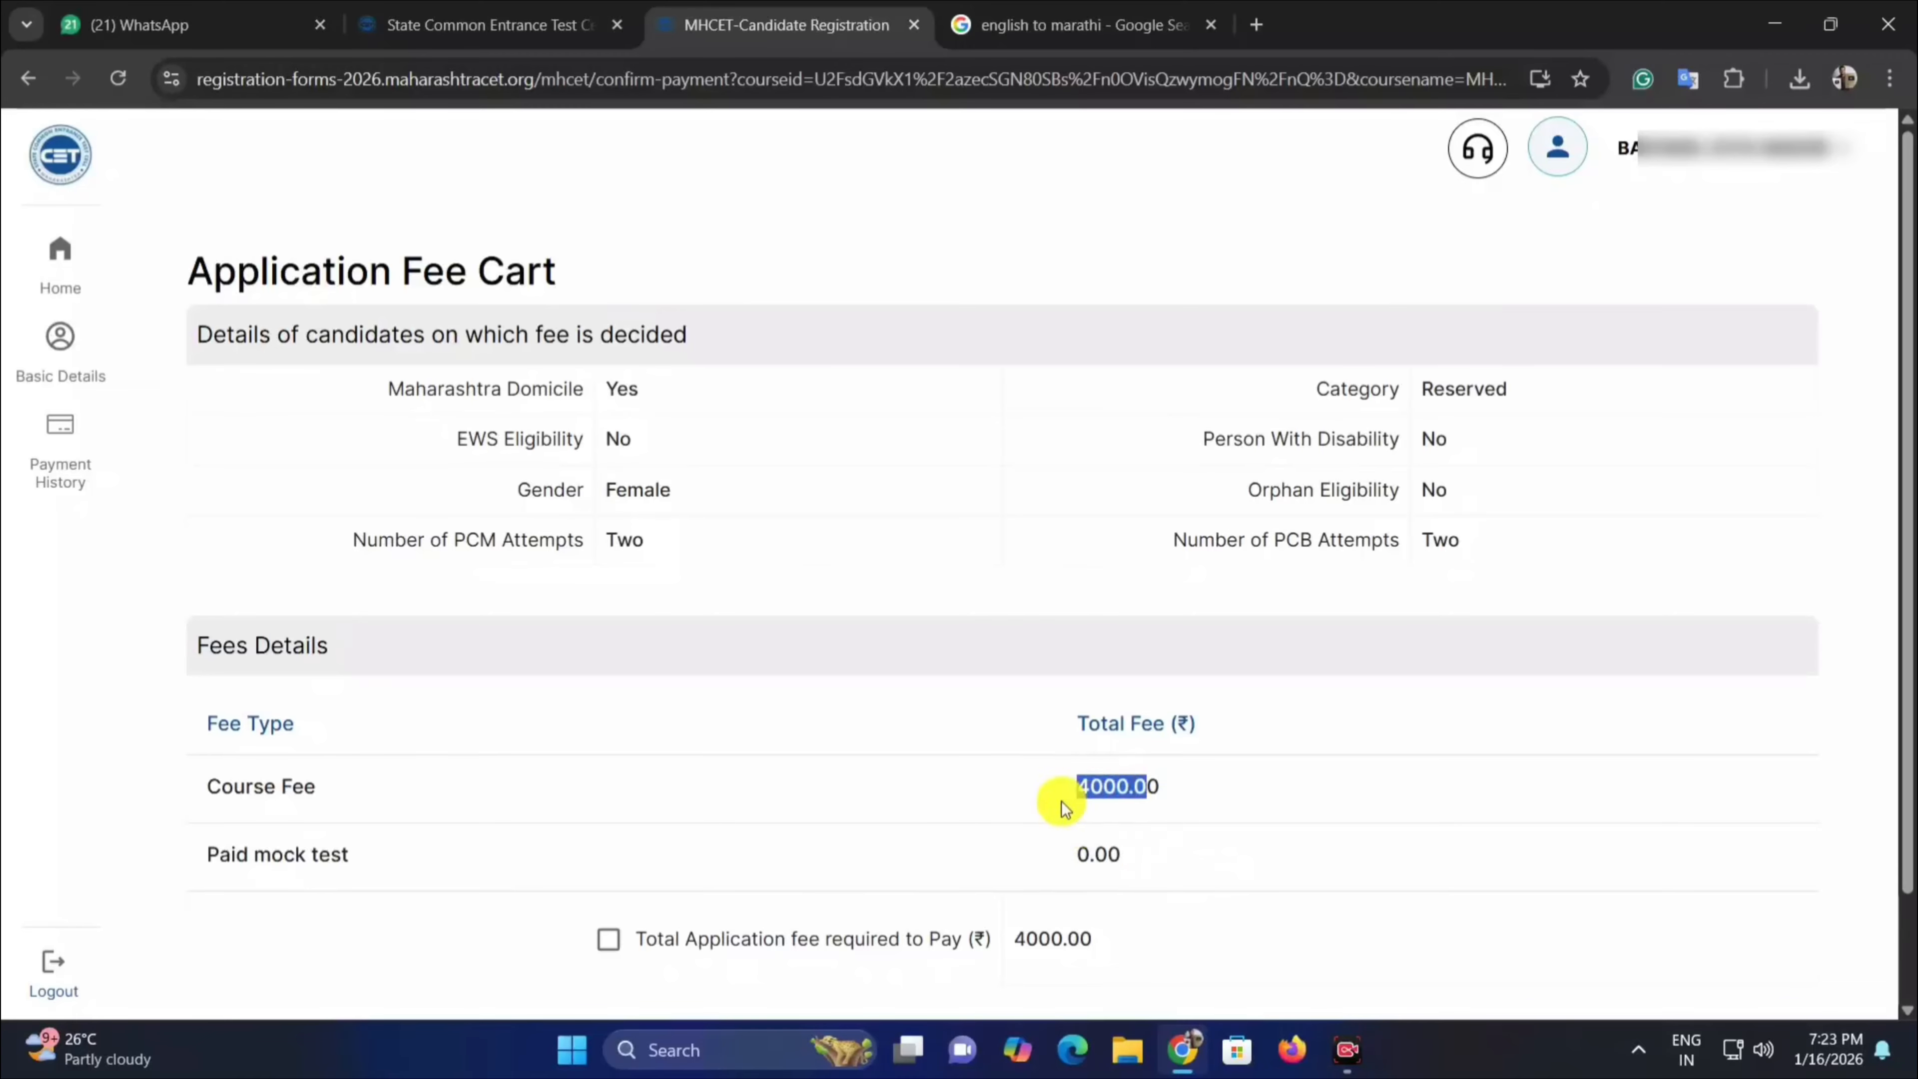
left_click(1130, 808)
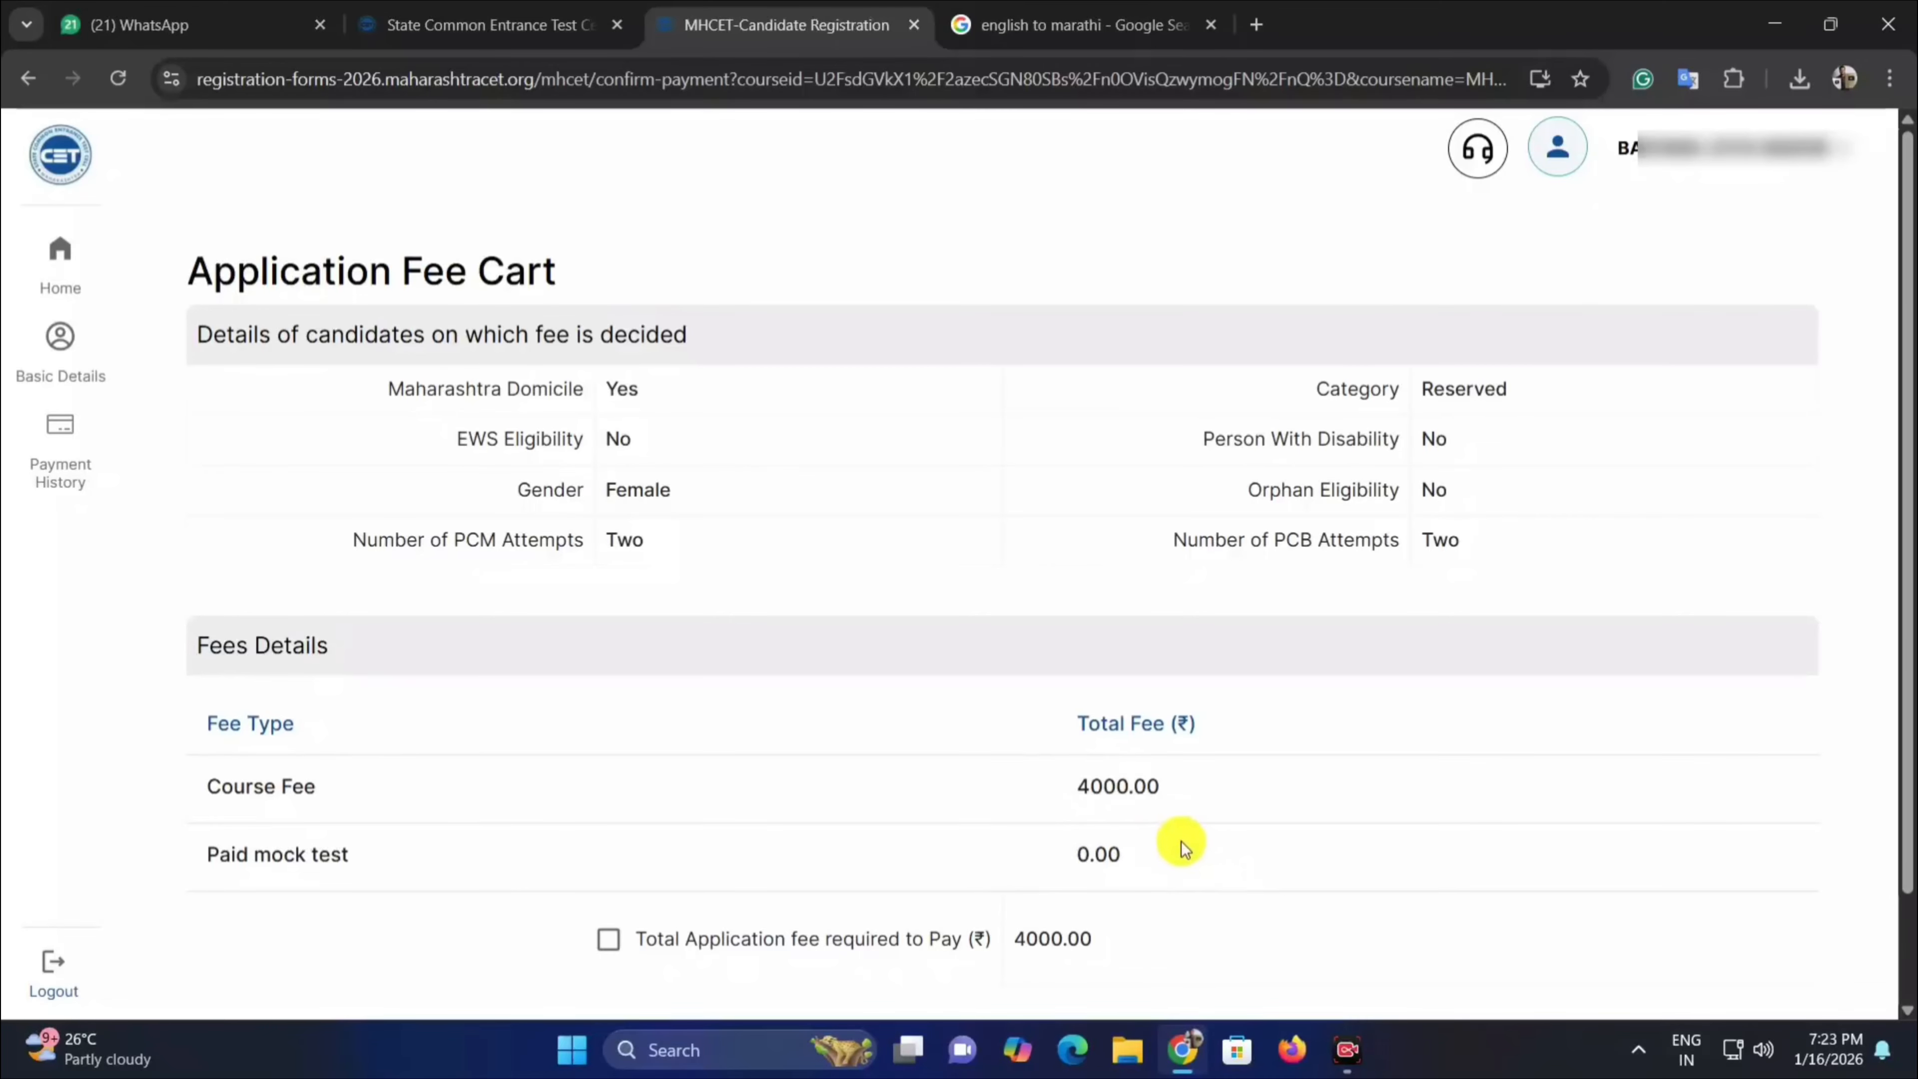
scroll(1182, 844, "down", 2)
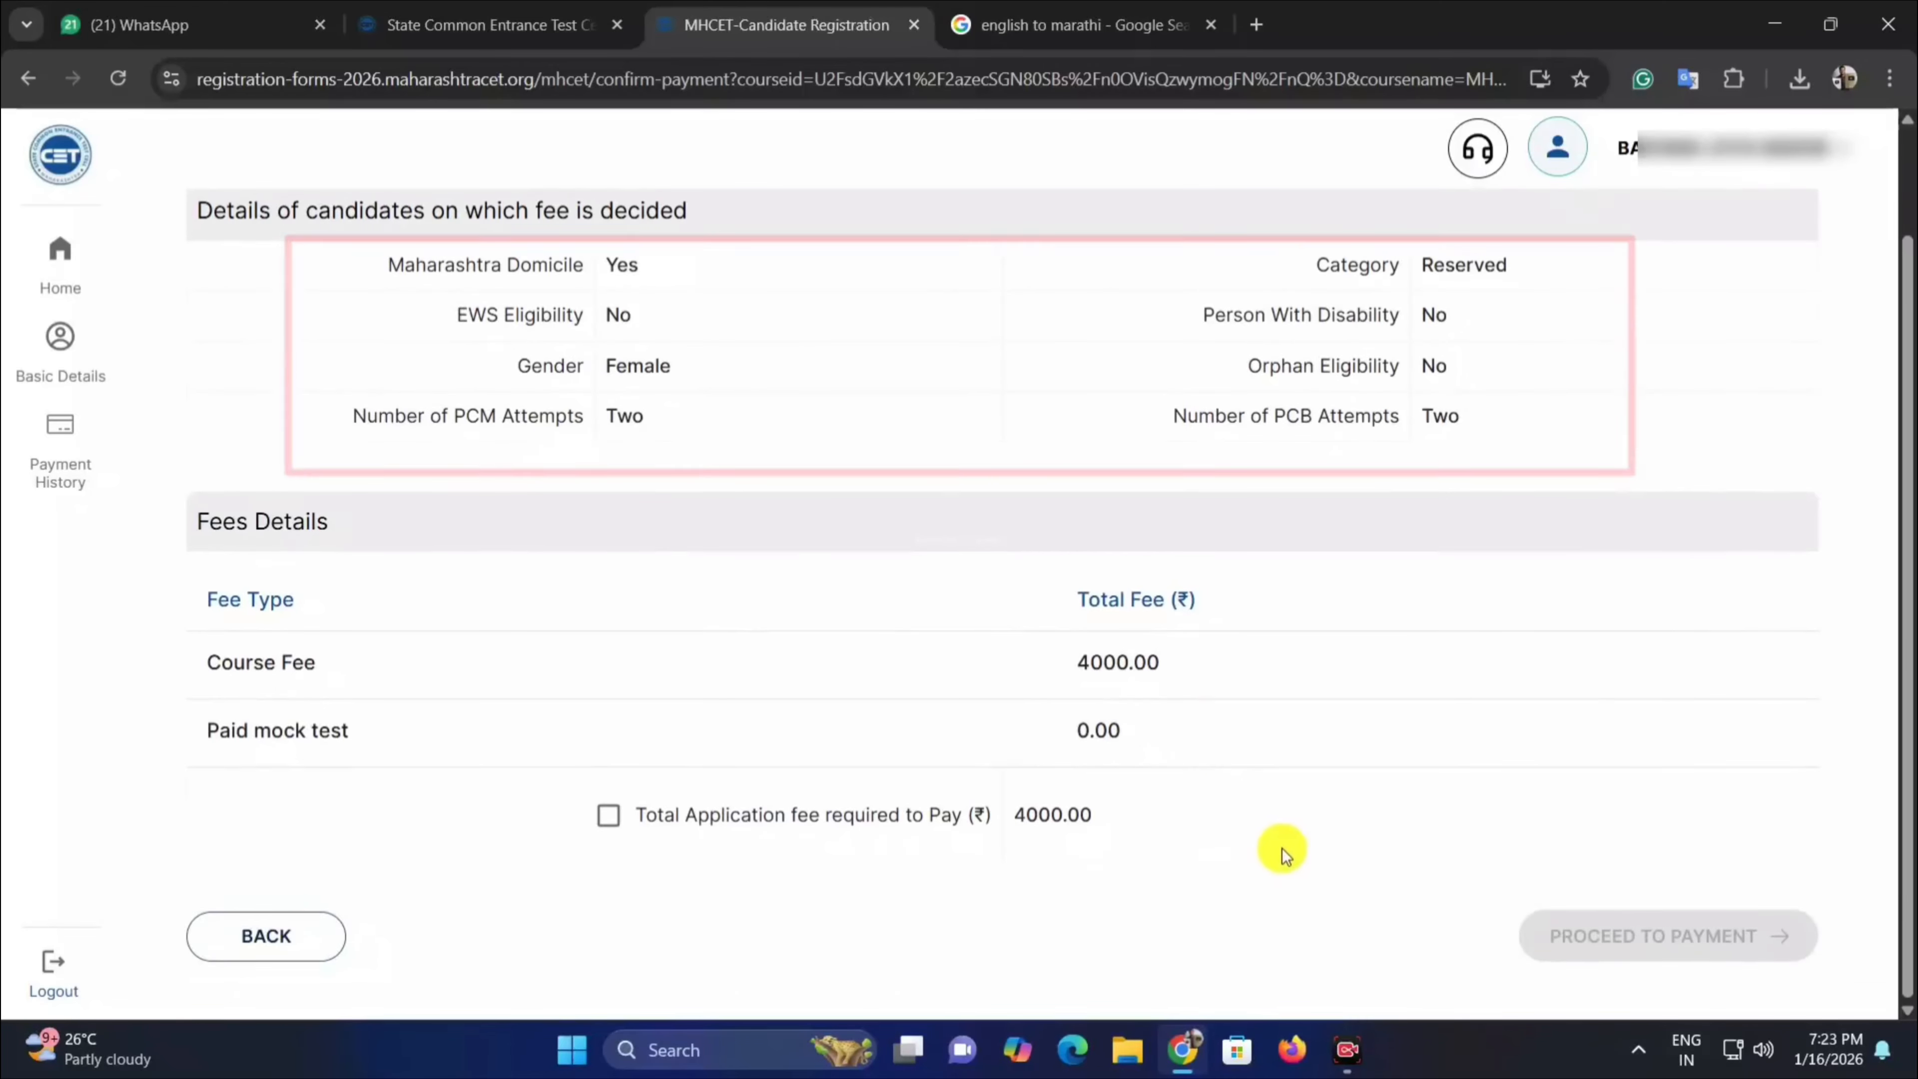